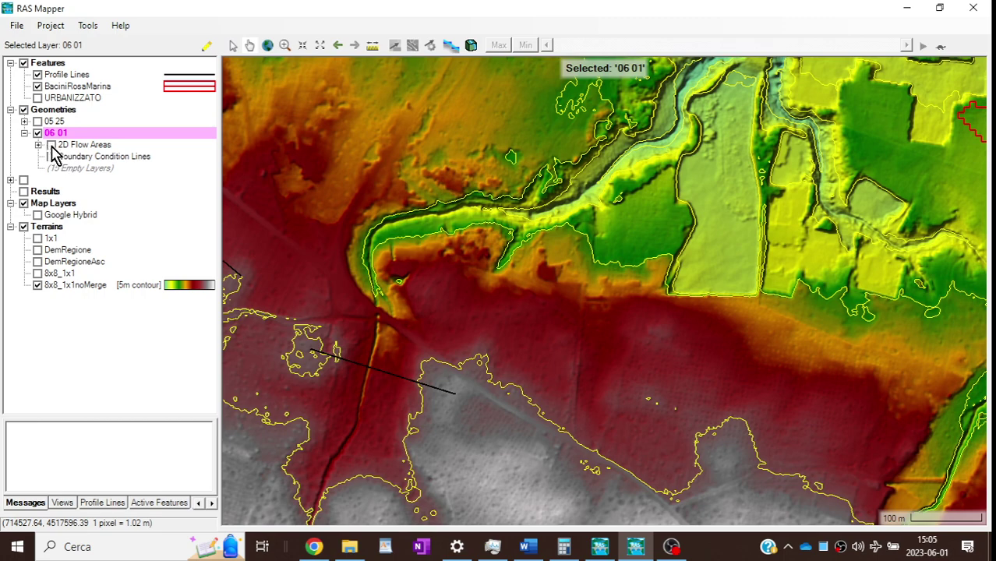
Step: Display the 2D flow areas and boundary condition lines of geometry 06 01, and expand the 2D flow area sublayers
click(51, 145)
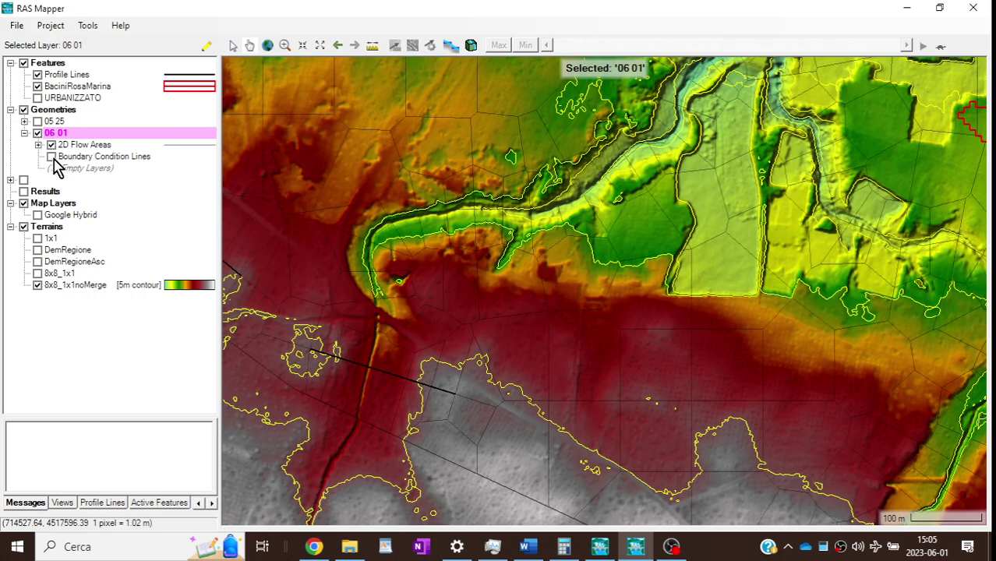
click(51, 157)
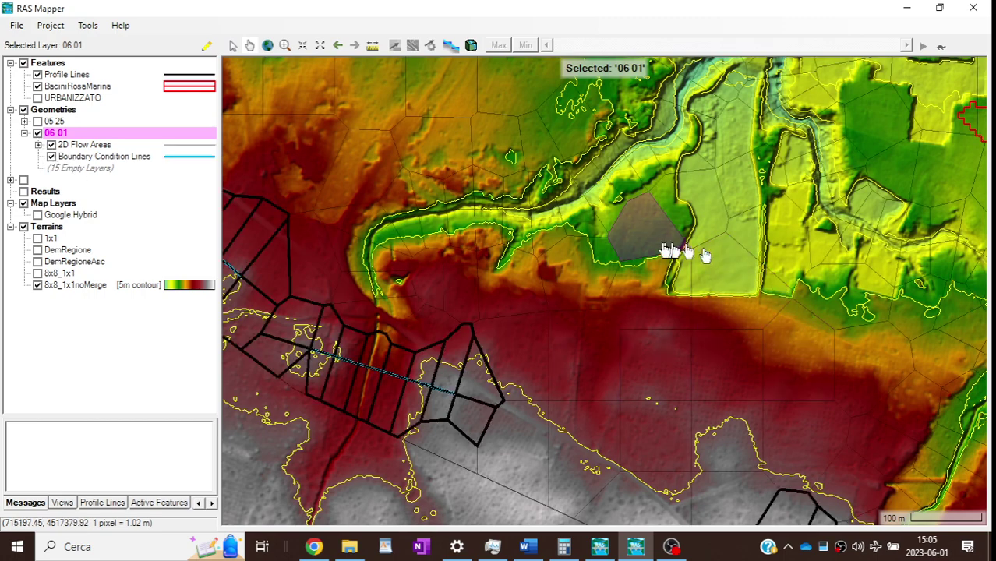
click(38, 145)
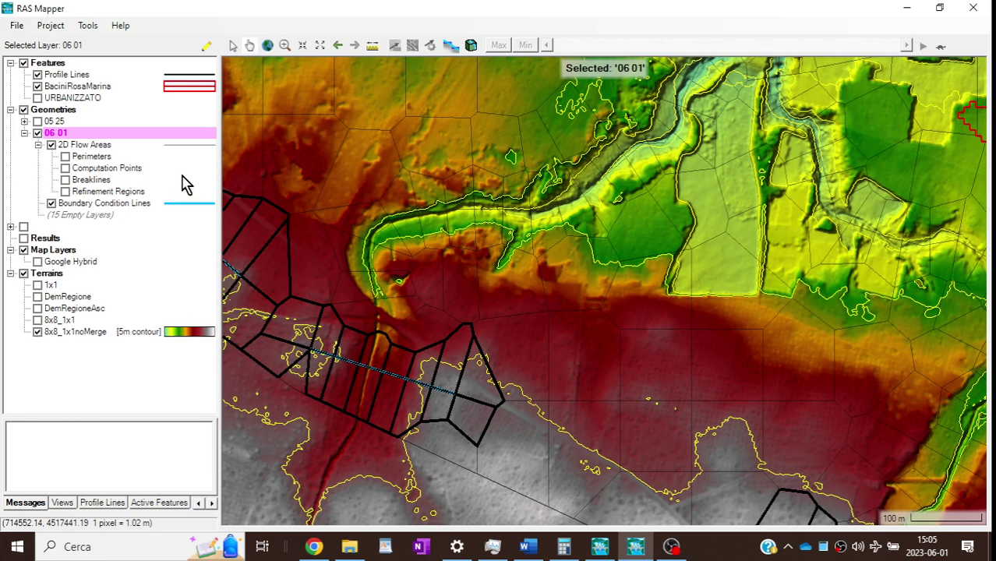
Step: Inspect the flow hydrograph assigned to BCLineEst in the HEC-RAS unsteady flow data, then close it and uncover the RAS Mapper map
click(600, 549)
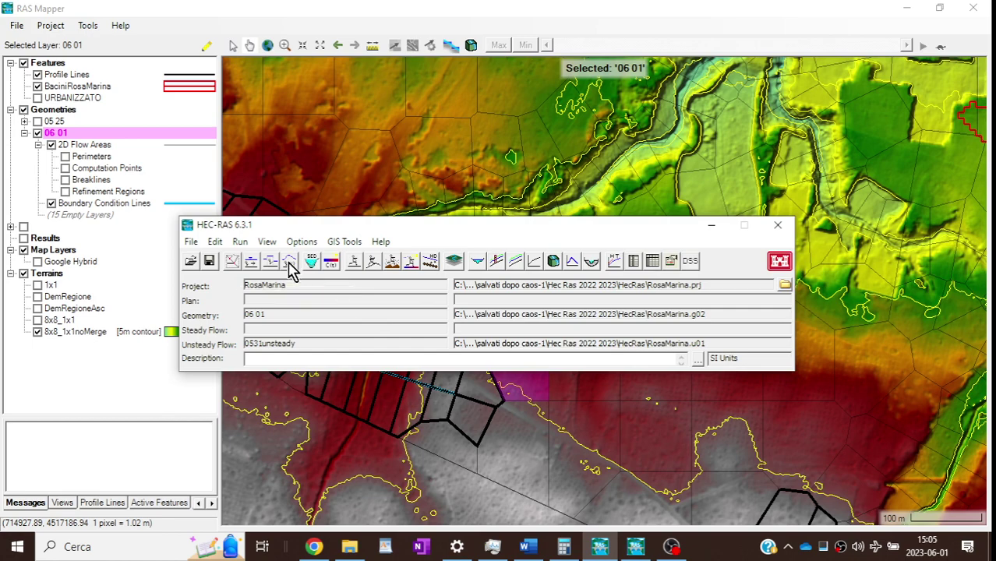
click(288, 262)
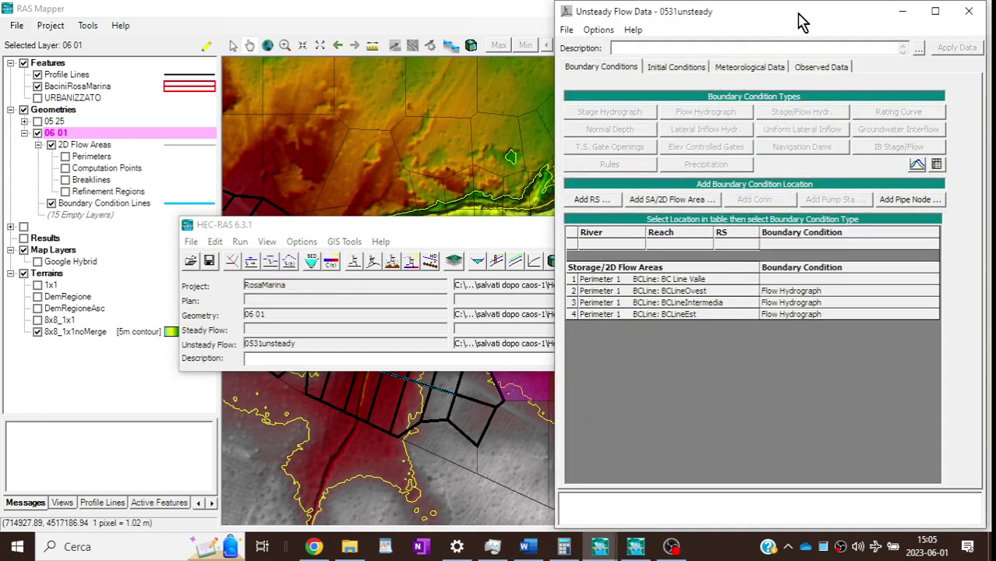
drag(803, 24, 717, 33)
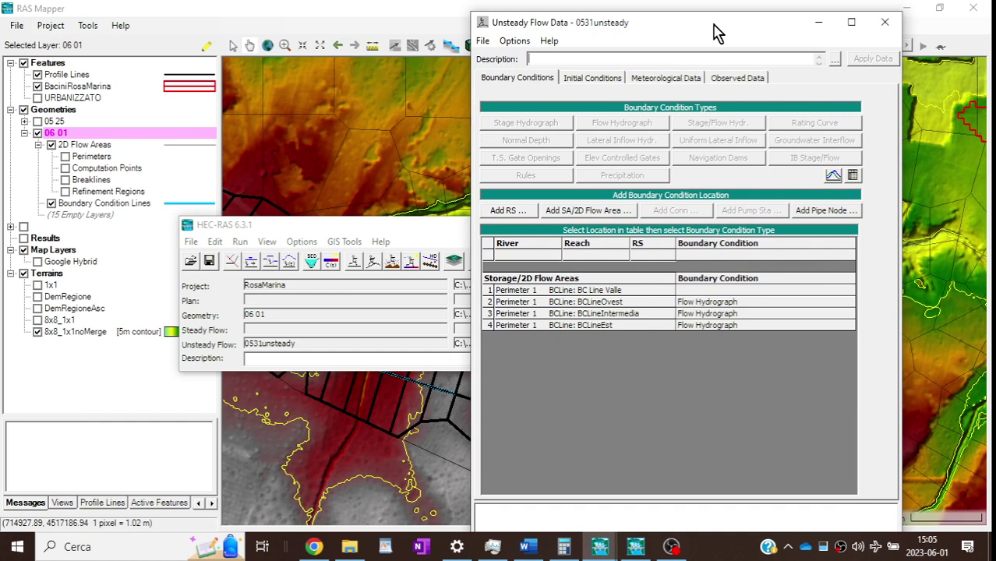
click(710, 328)
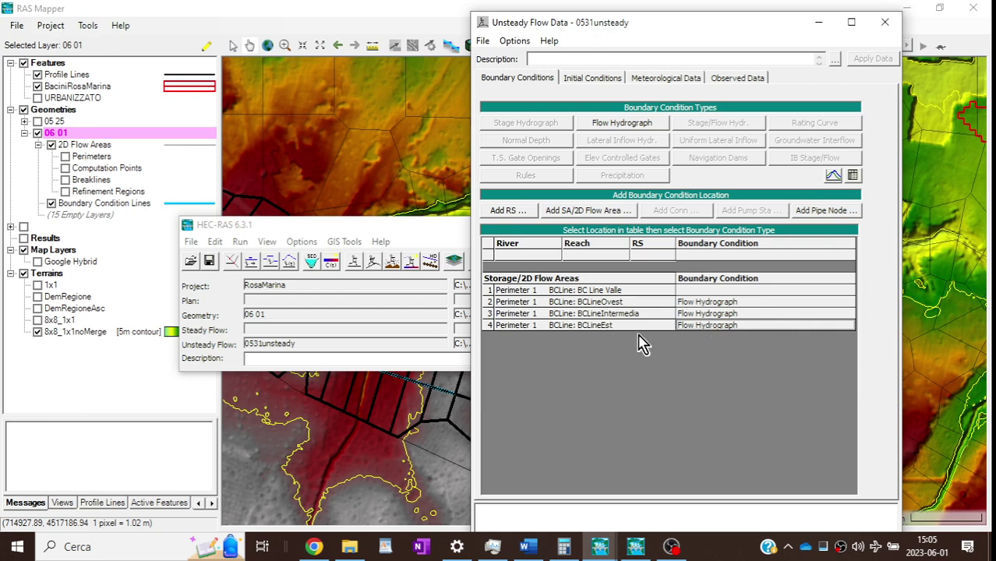
double_click(727, 328)
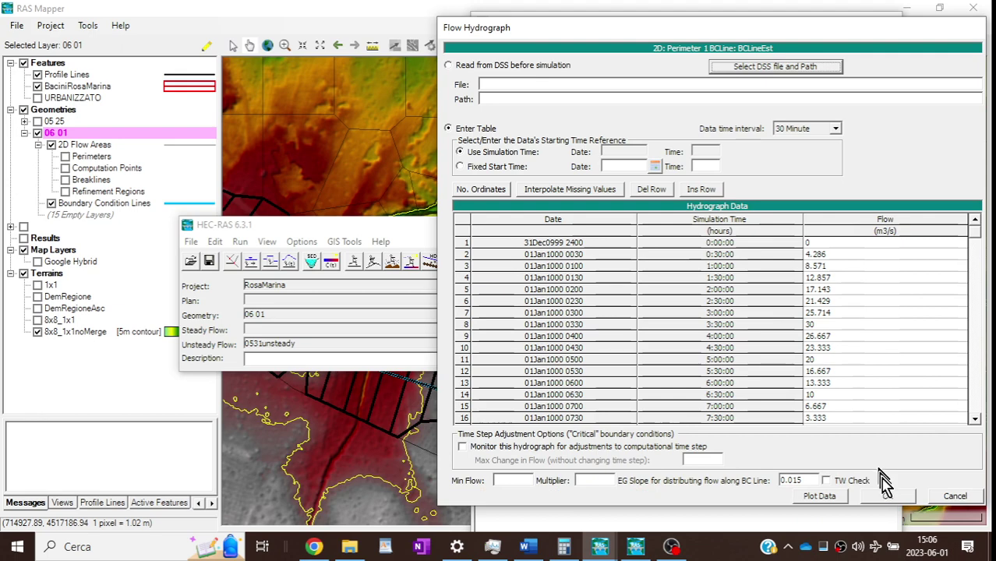
click(954, 498)
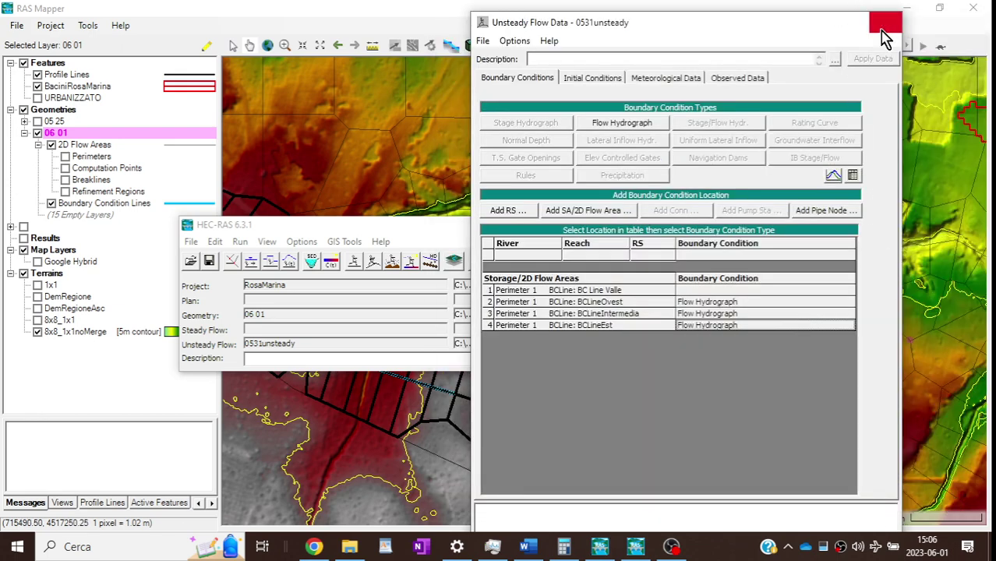
click(885, 39)
drag(641, 229, 590, 489)
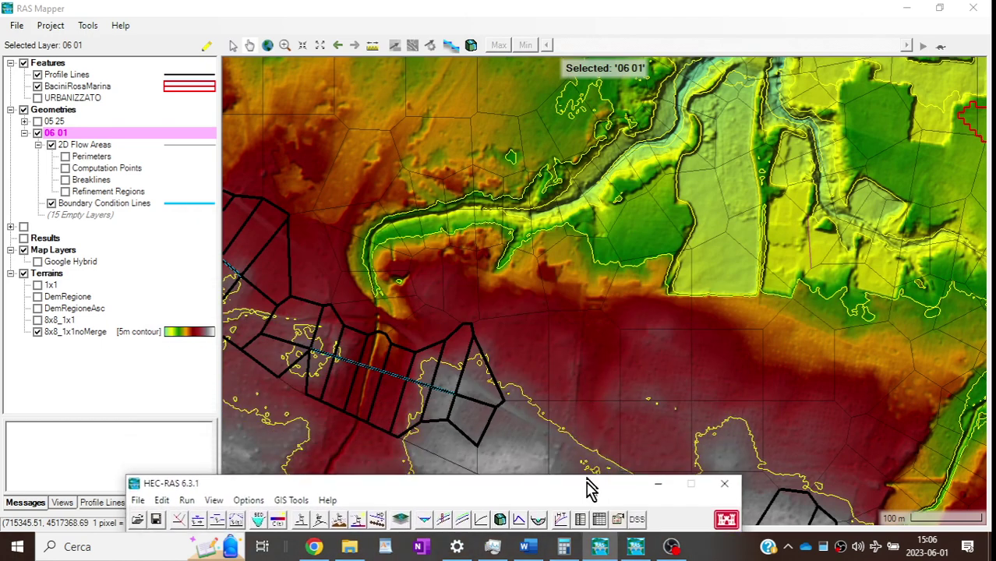
Step: Restore the saved 2D FLOW AREA view and examine the coastal boundary condition line close up around the channel outlet
click(61, 503)
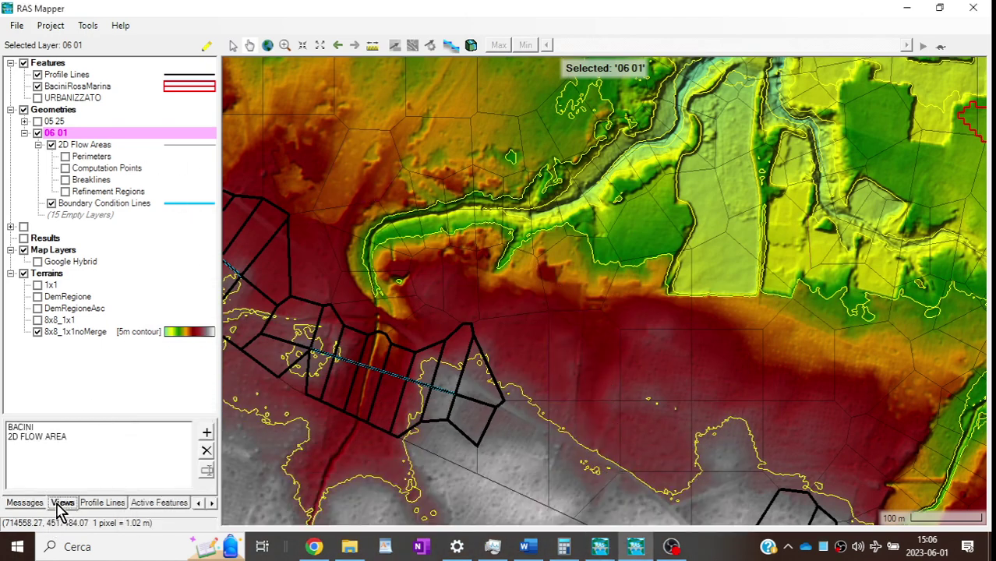
click(50, 439)
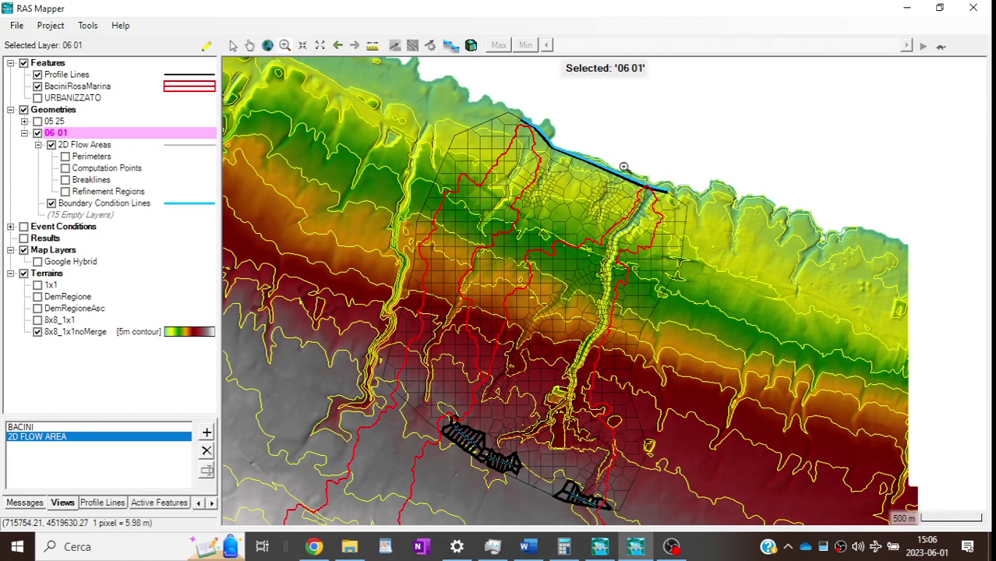
drag(624, 170, 667, 244)
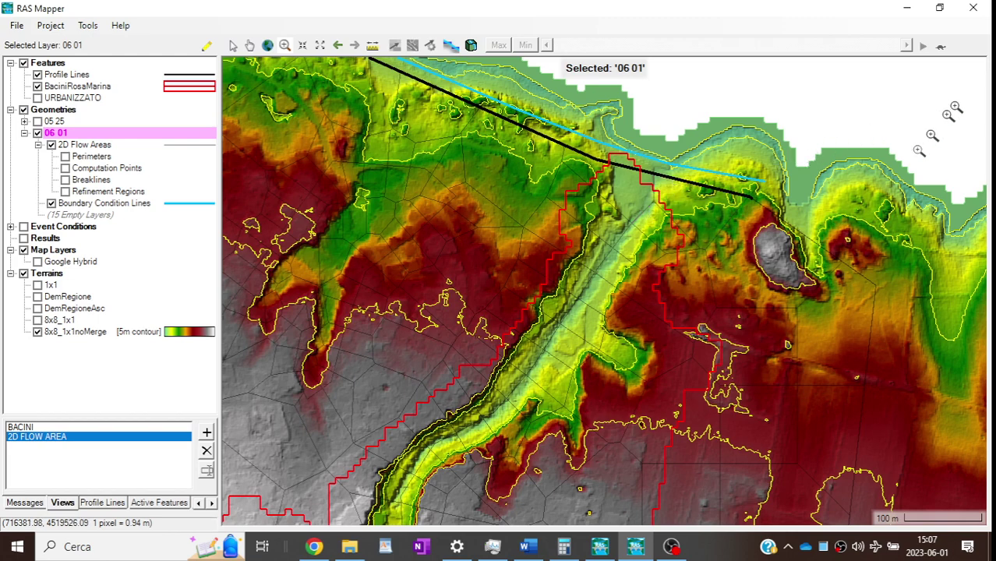
Step: Launch OneNote, then return to the HEC-RAS unsteady flow data to recheck the BCLineEst hydrograph and leave it without changes
click(422, 547)
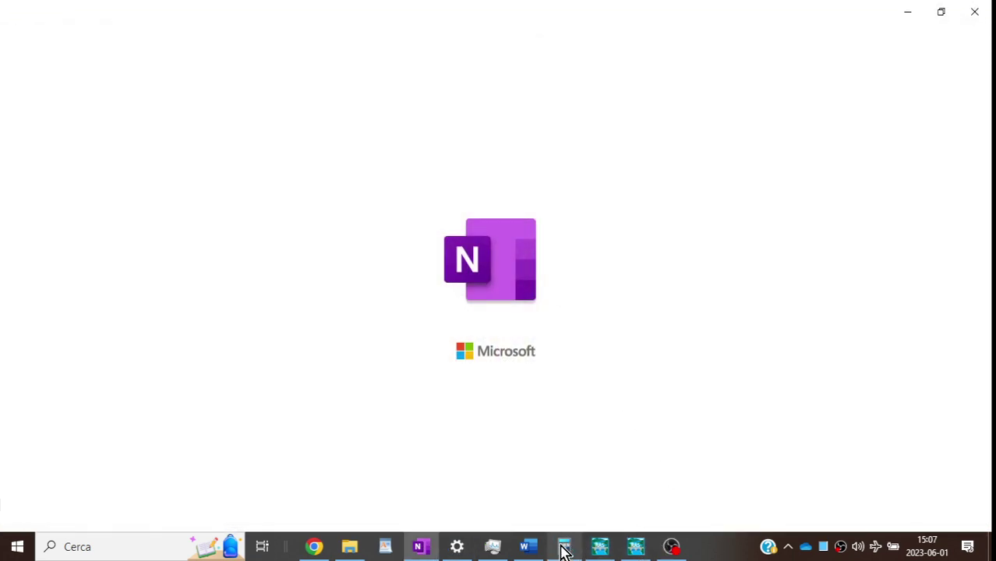
mouse_move(604, 555)
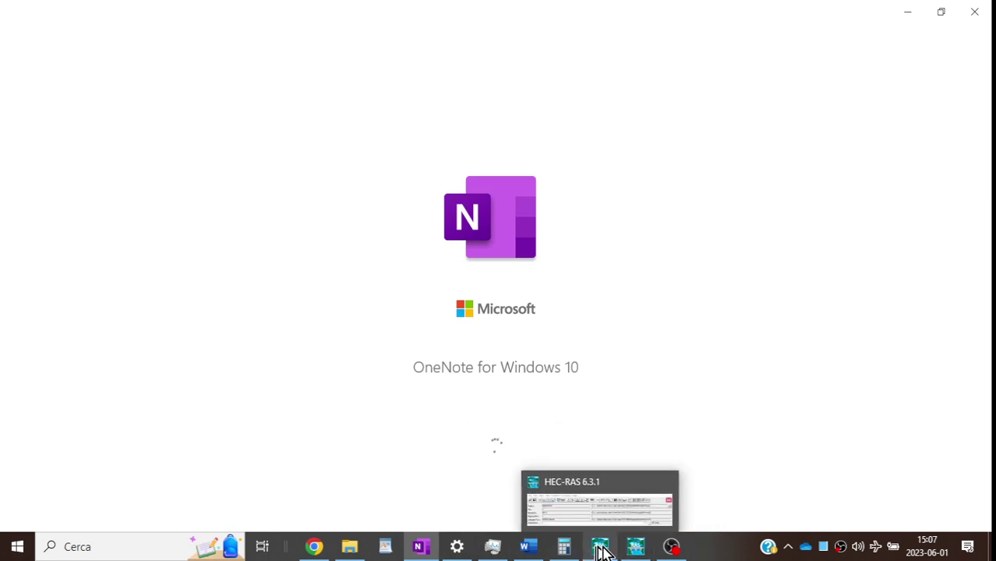
click(607, 550)
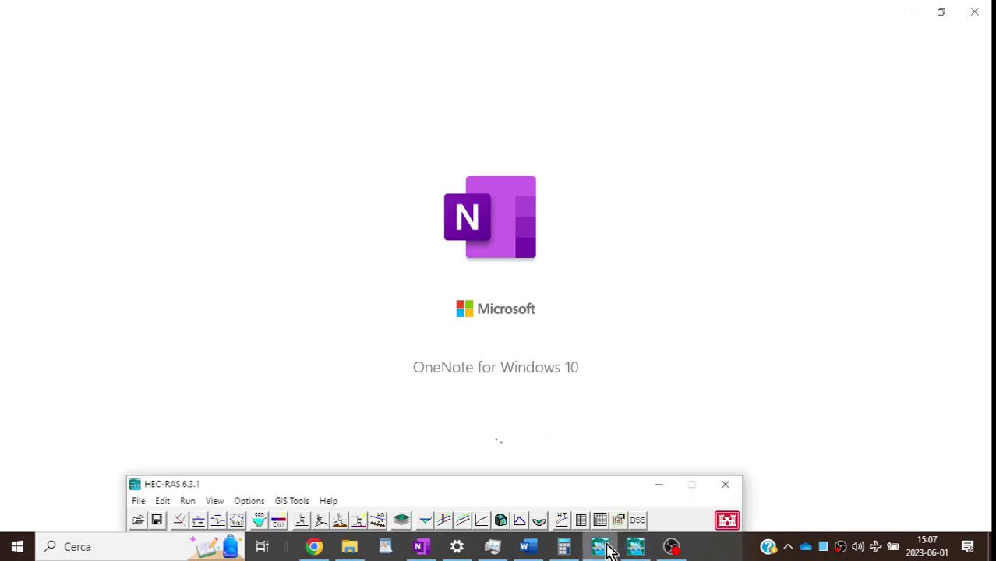
click(235, 521)
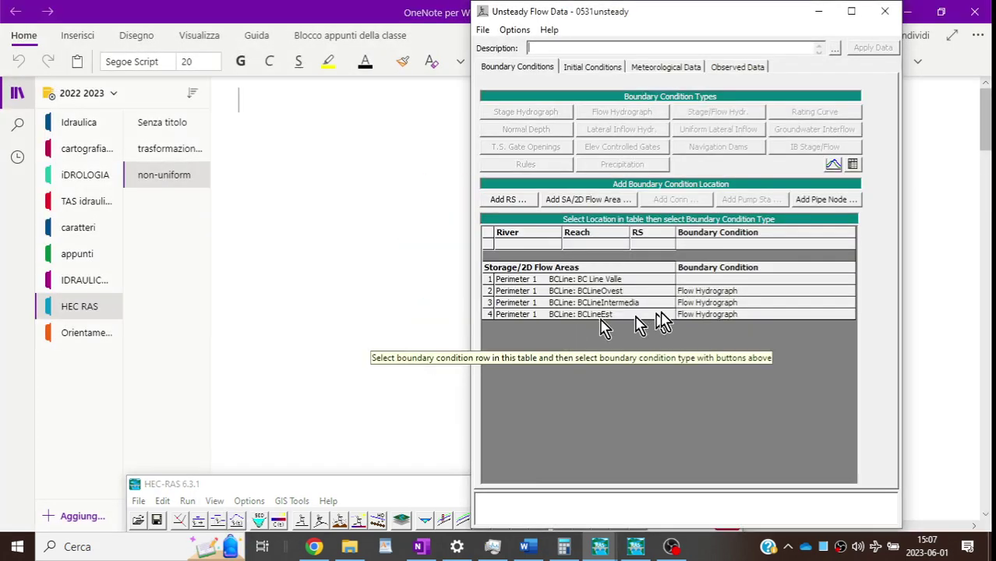
double_click(676, 314)
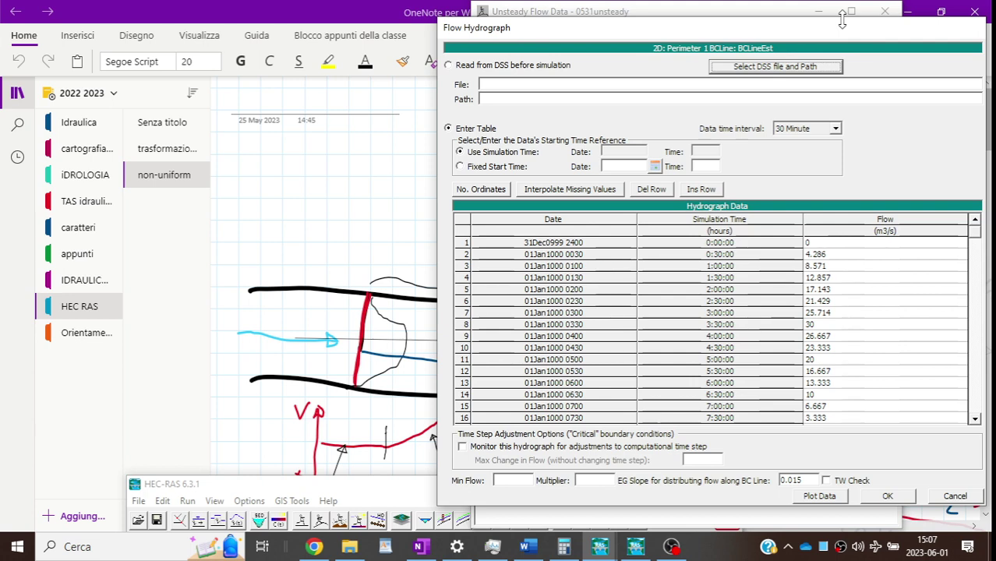
drag(842, 21, 835, 153)
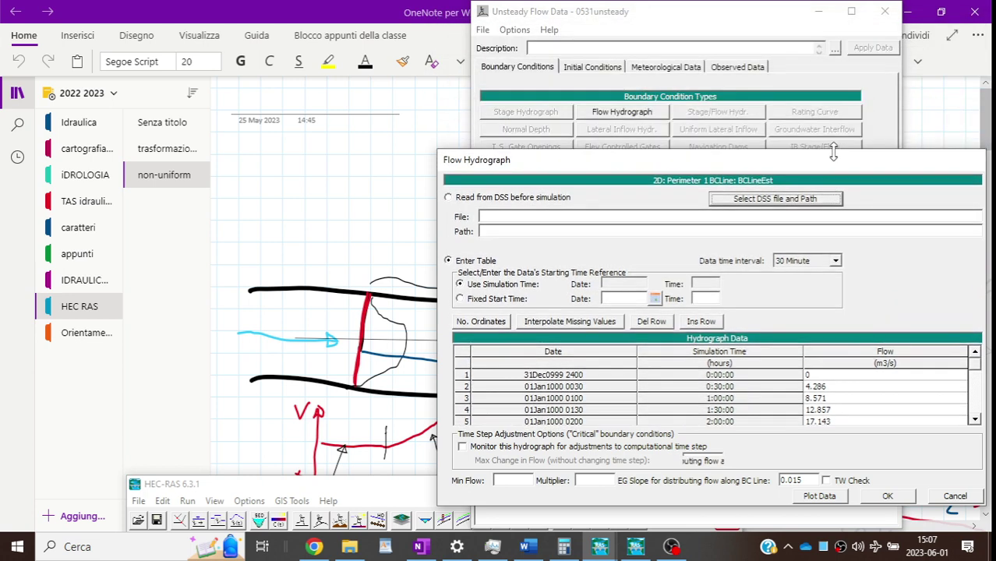
drag(838, 163, 814, 105)
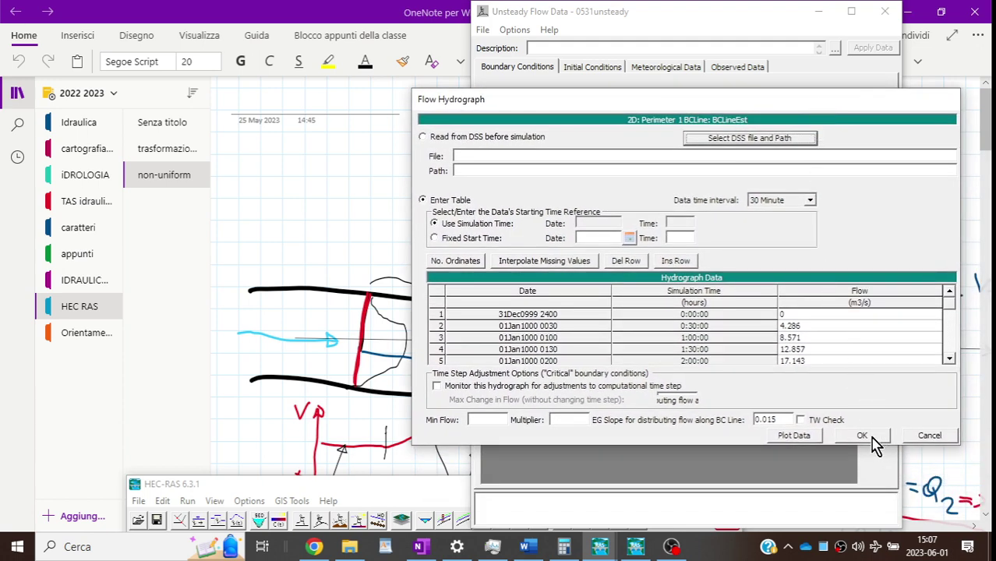
click(924, 436)
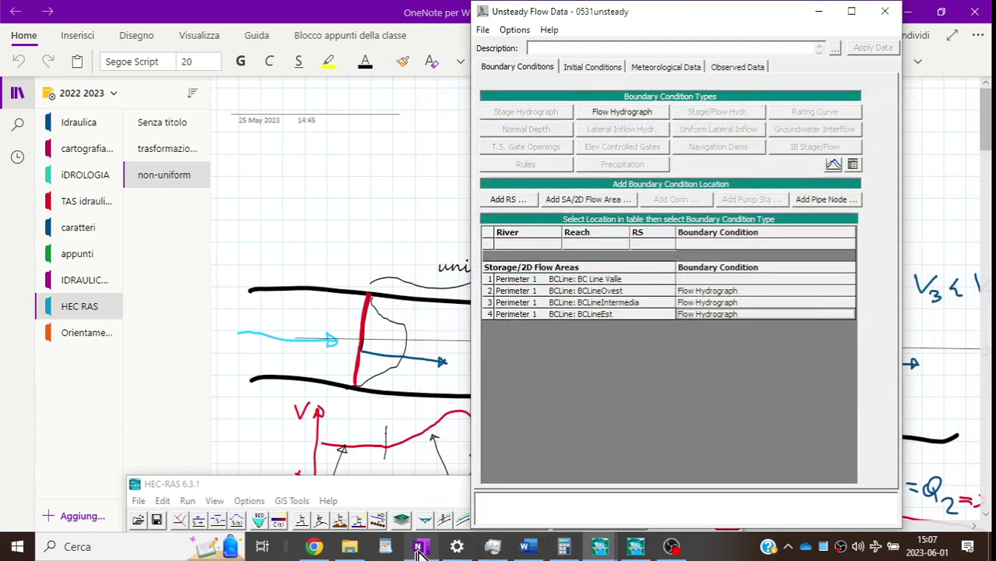
Step: Switch to OneNote, find a blank area below the sketches on the non-uniform page, and hide the notebook navigation pane
click(418, 549)
scroll(600, 303, down, 1)
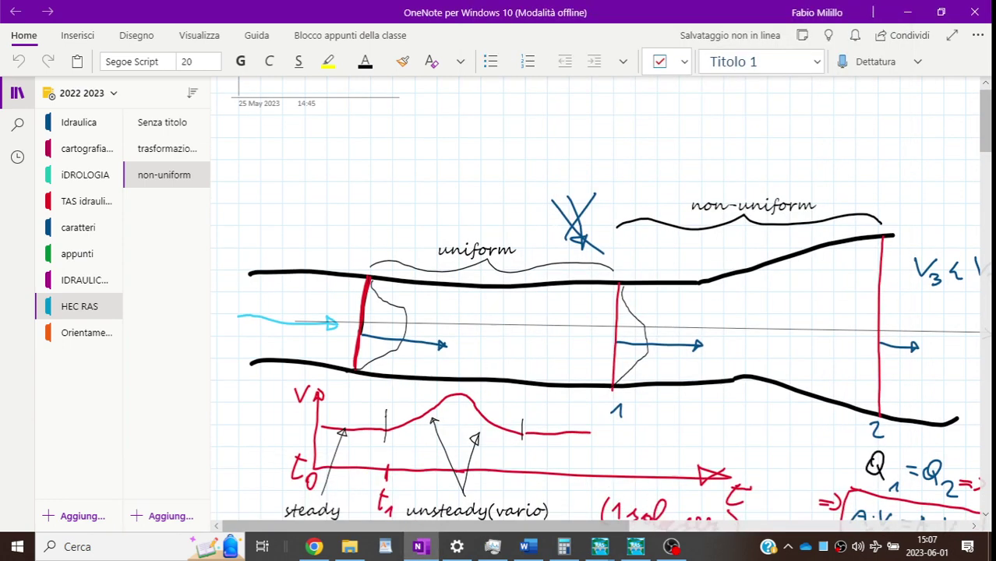
scroll(552, 222, down, 10)
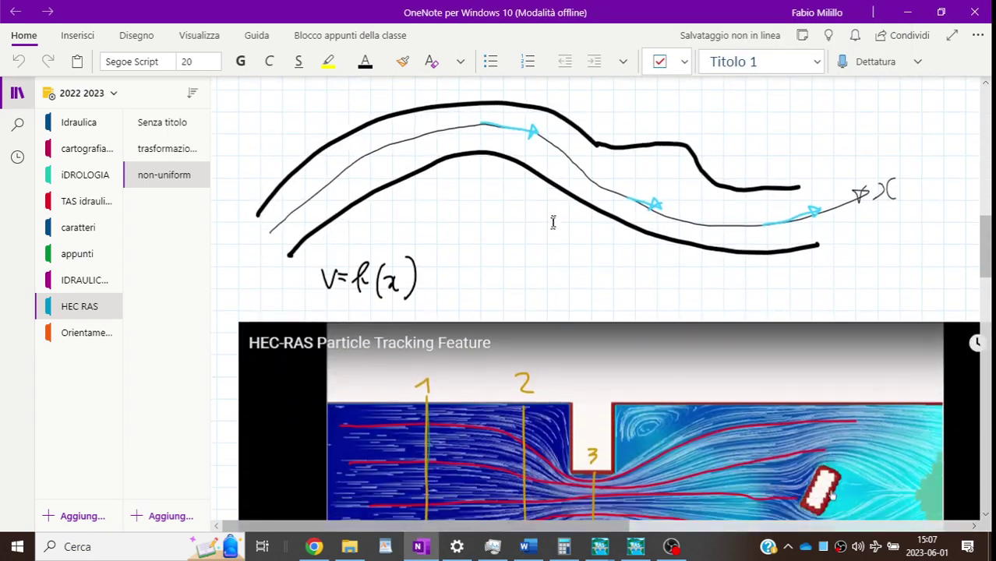
scroll(553, 222, down, 12)
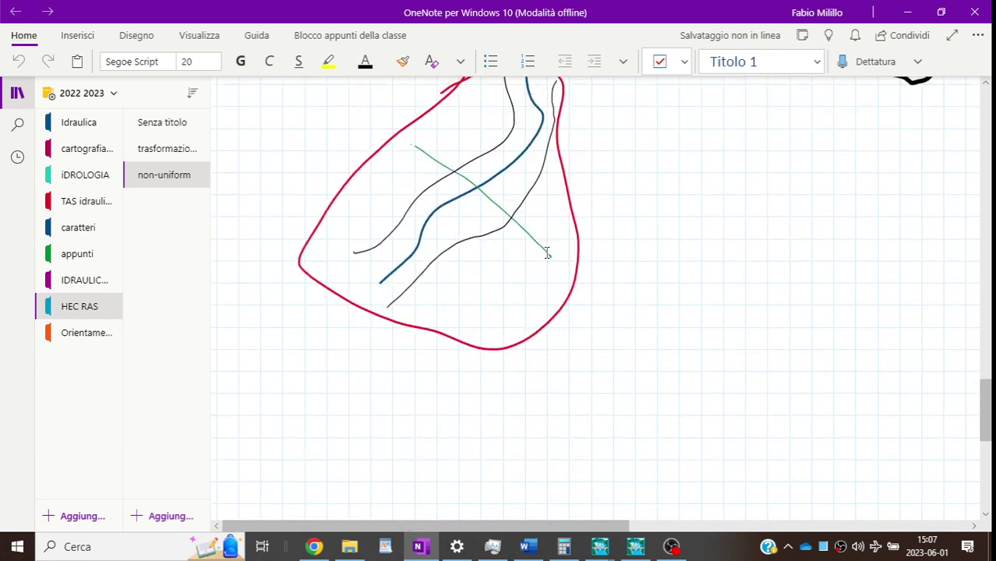
scroll(548, 253, down, 5)
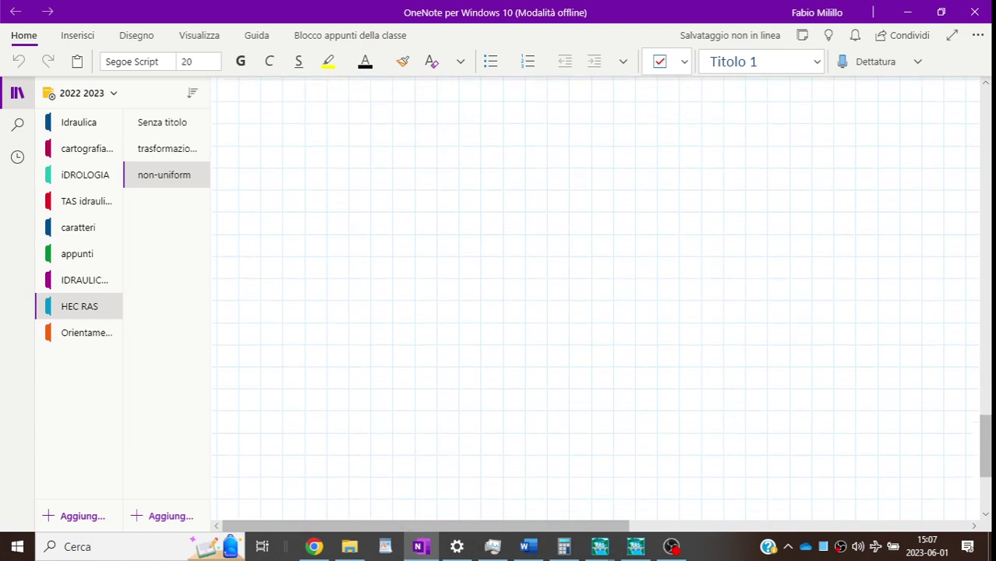
click(18, 98)
scroll(556, 186, up, 1)
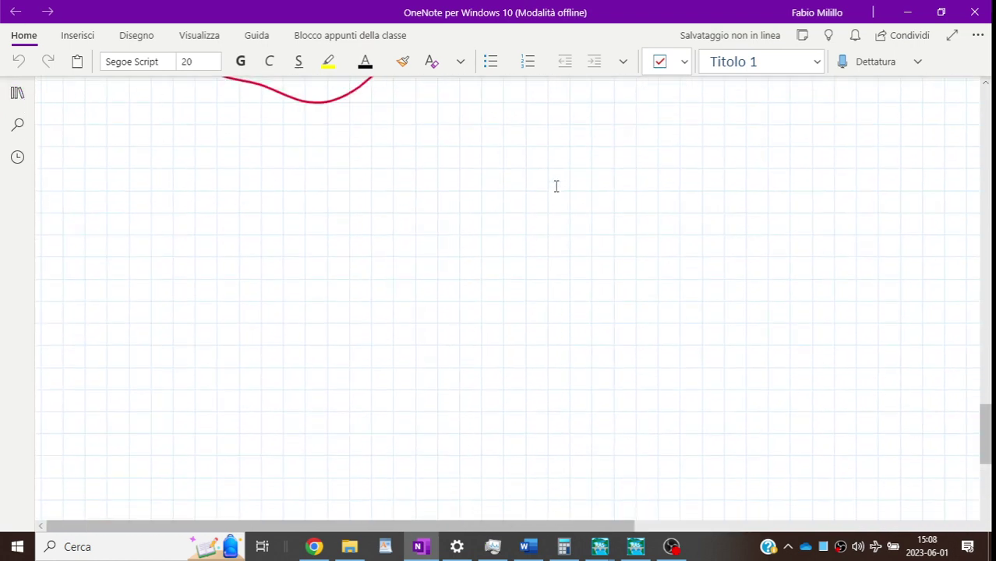
scroll(556, 185, up, 2)
scroll(555, 185, down, 3)
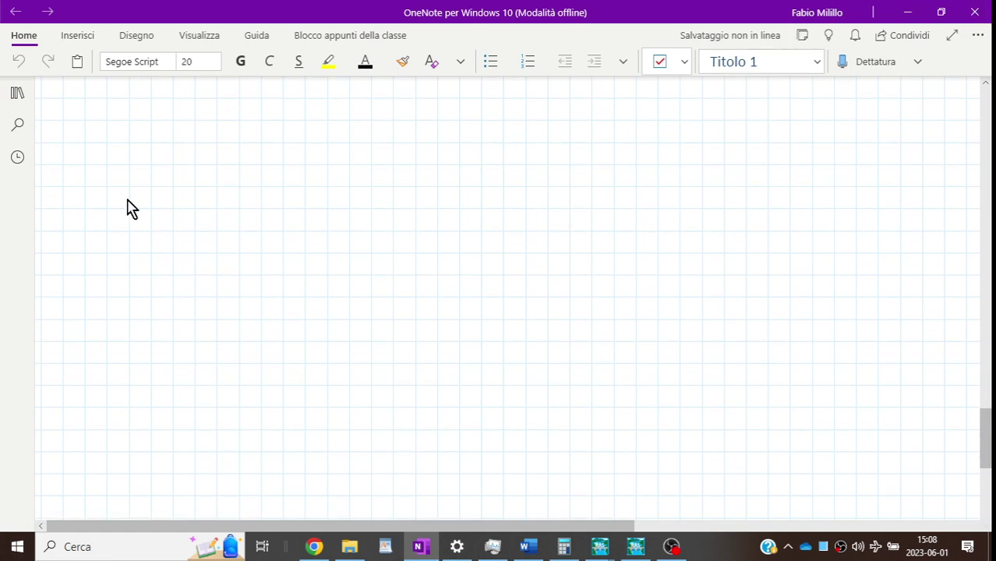
Step: Draw a straight black line about 38 grid squares long across the blank area, falling about one square toward its right end
click(134, 36)
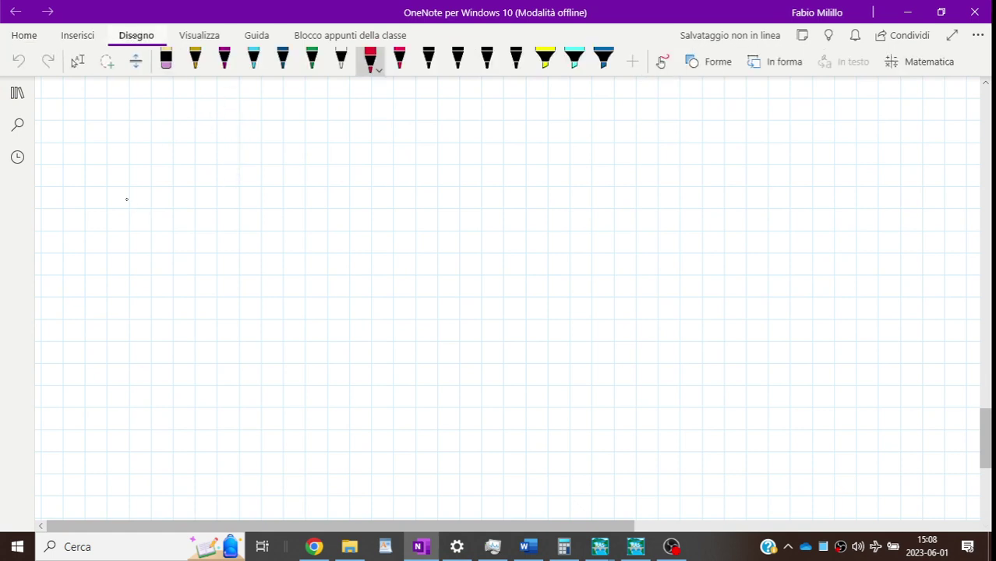
click(486, 58)
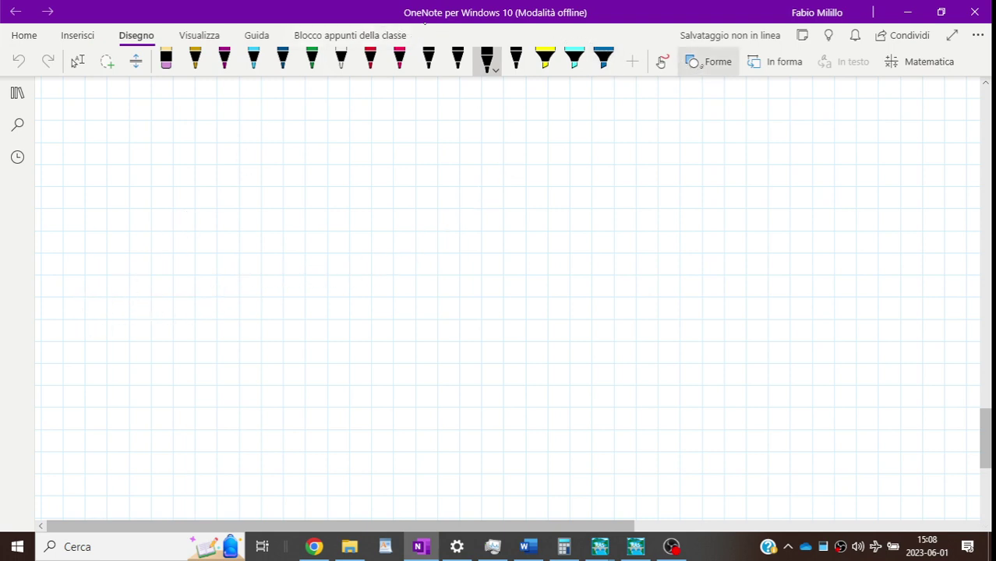
click(713, 63)
click(706, 133)
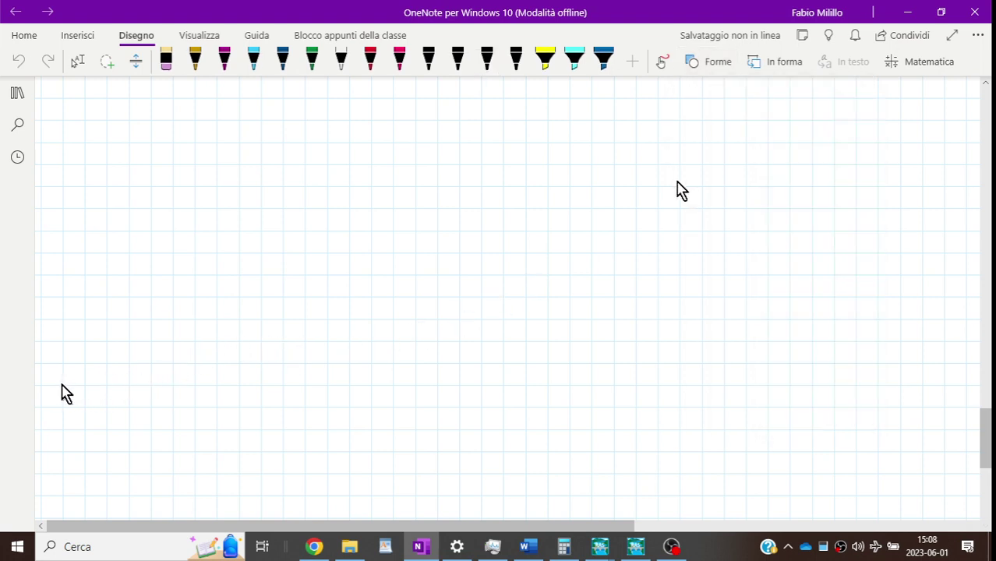
drag(64, 386, 901, 406)
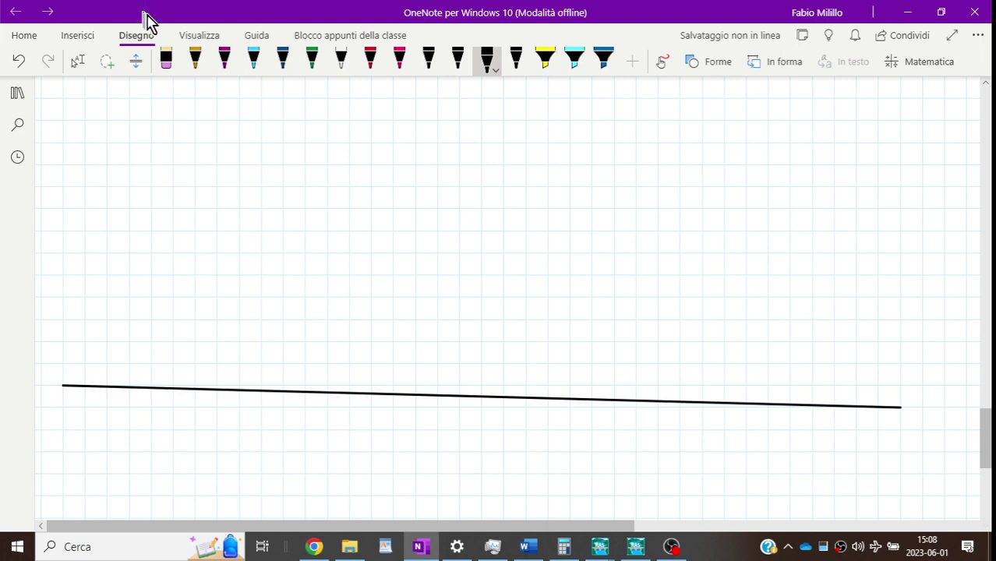
Step: Draw a straight light blue line of equal length and slope about three grid squares above the black line
click(253, 61)
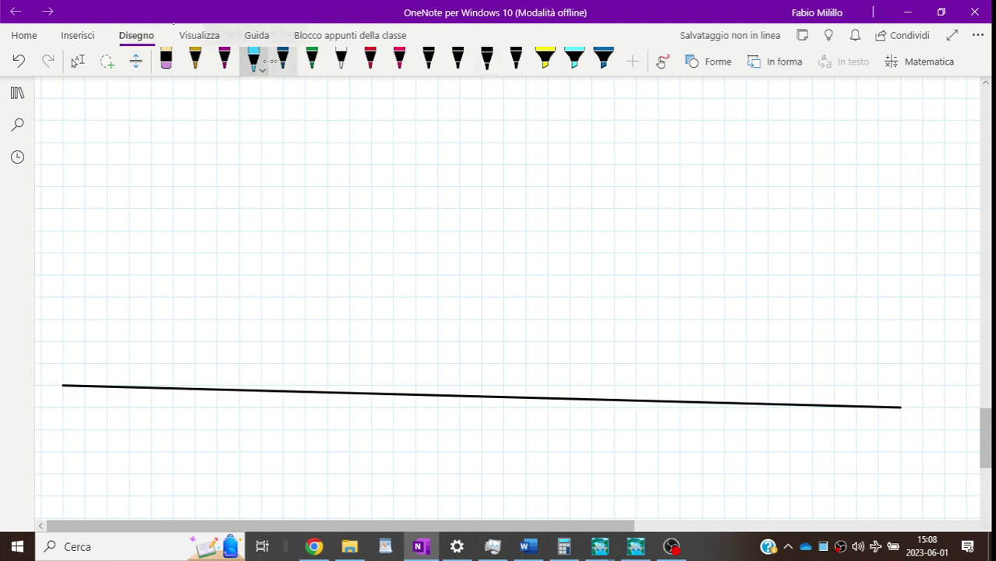
click(704, 61)
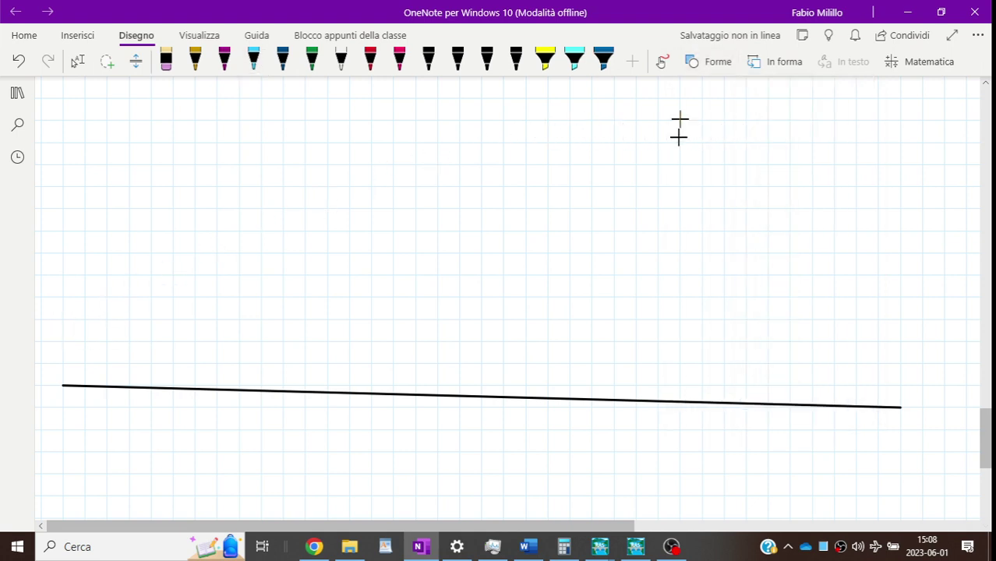
click(696, 131)
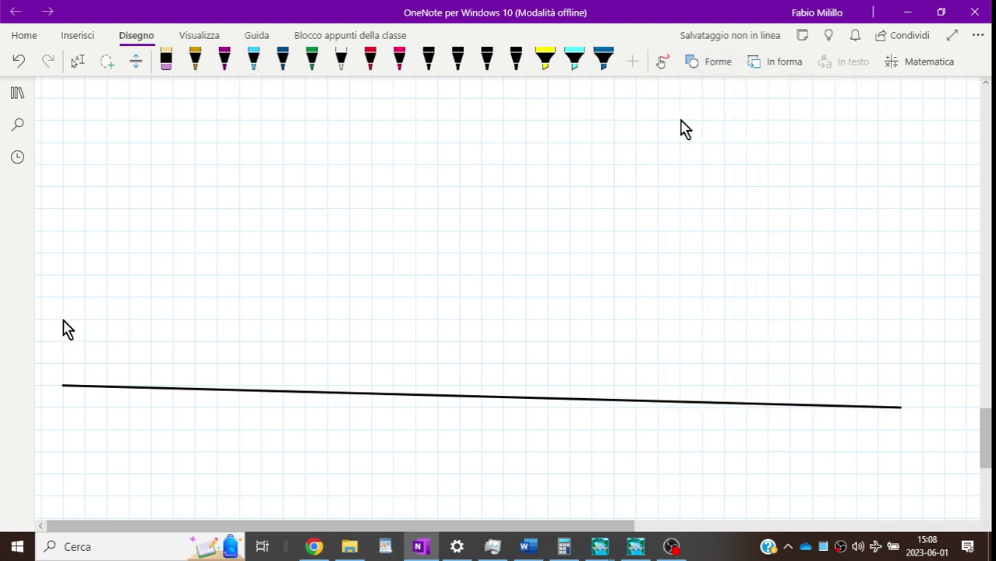
drag(64, 320, 901, 342)
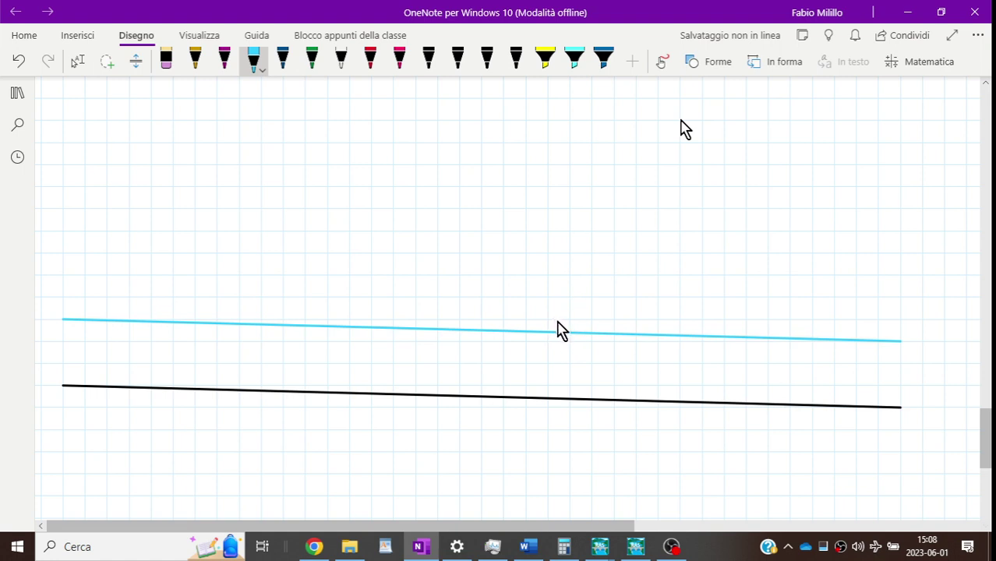
Step: Mark two cross-sections with red vertical strokes between the light blue and black lines, one near each end
click(372, 61)
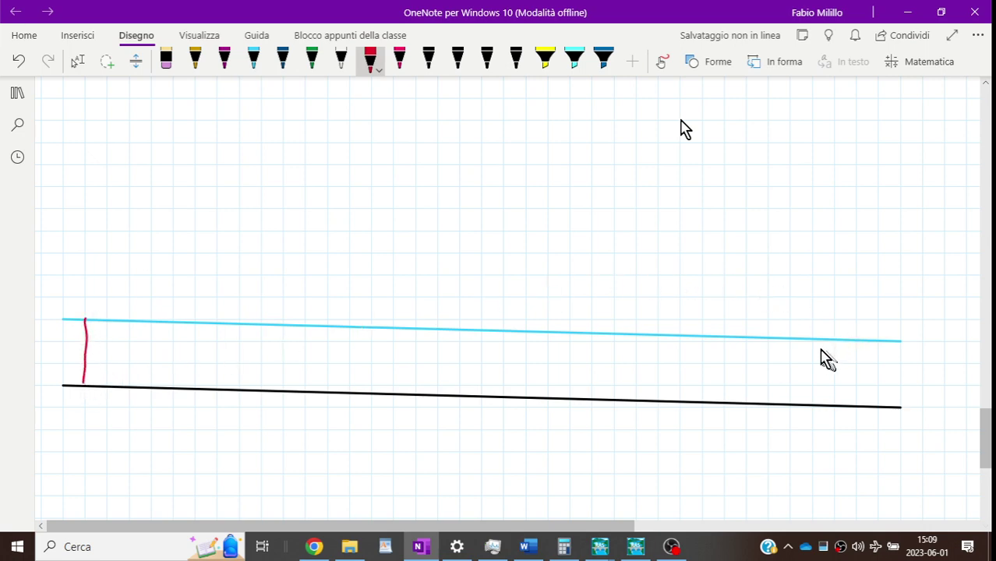
drag(811, 381, 808, 407)
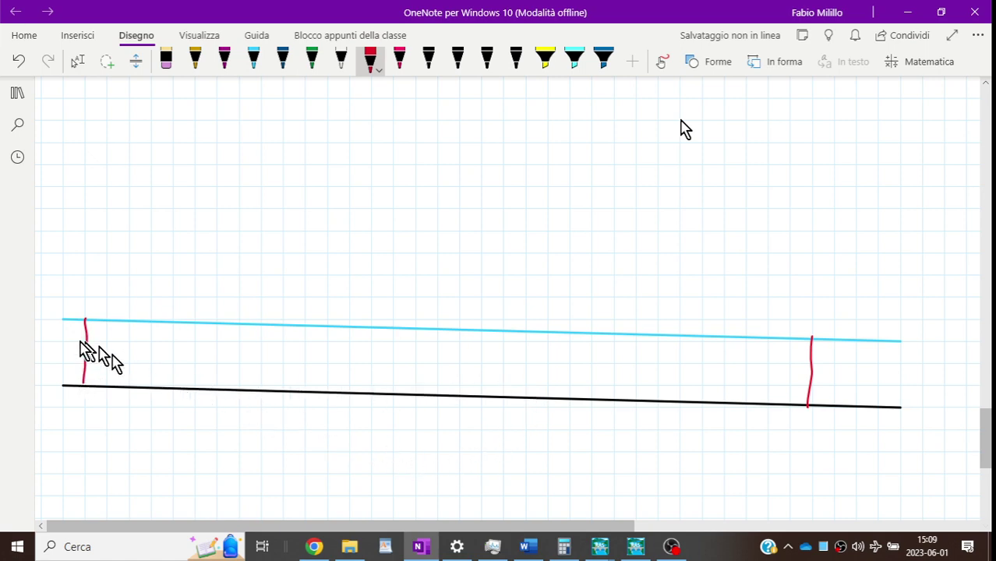
Step: Sketch a black open channel section about five squares wide below the upstream red mark, with a solid light blue water line and dashed levels above and below
click(486, 59)
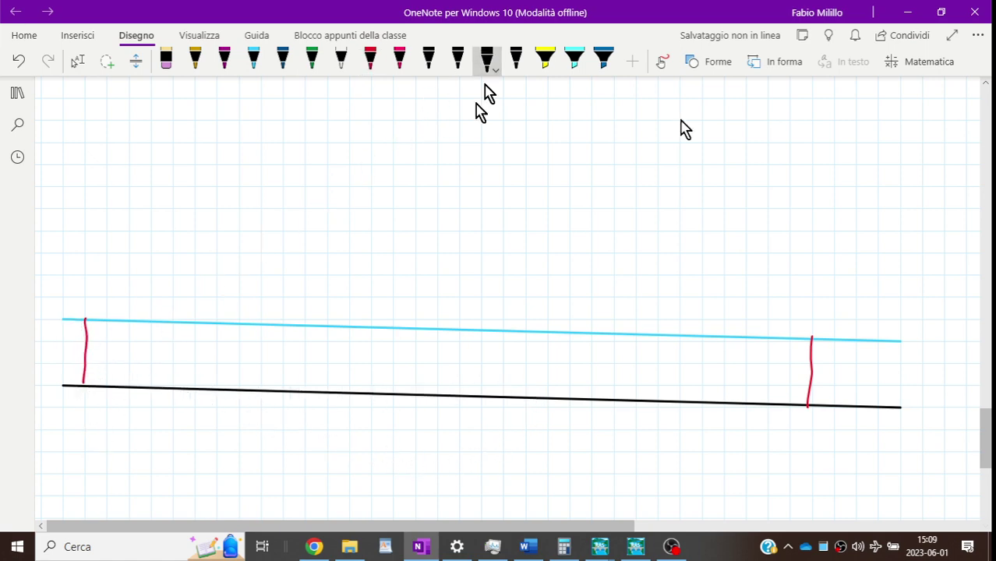
mouse_move(69, 427)
mouse_down()
mouse_move(70, 474)
mouse_move(134, 483)
mouse_move(176, 483)
mouse_move(178, 440)
mouse_up()
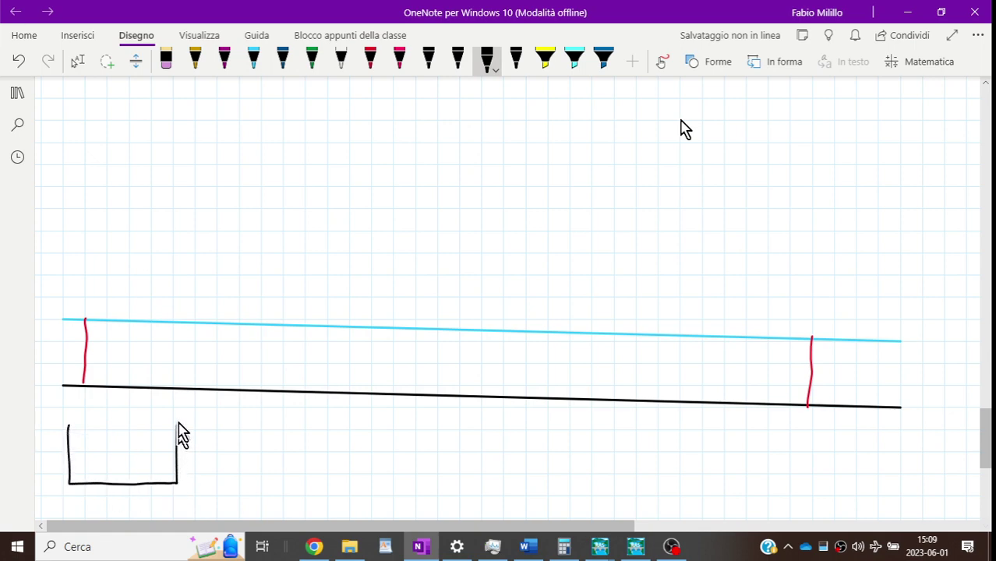
click(254, 61)
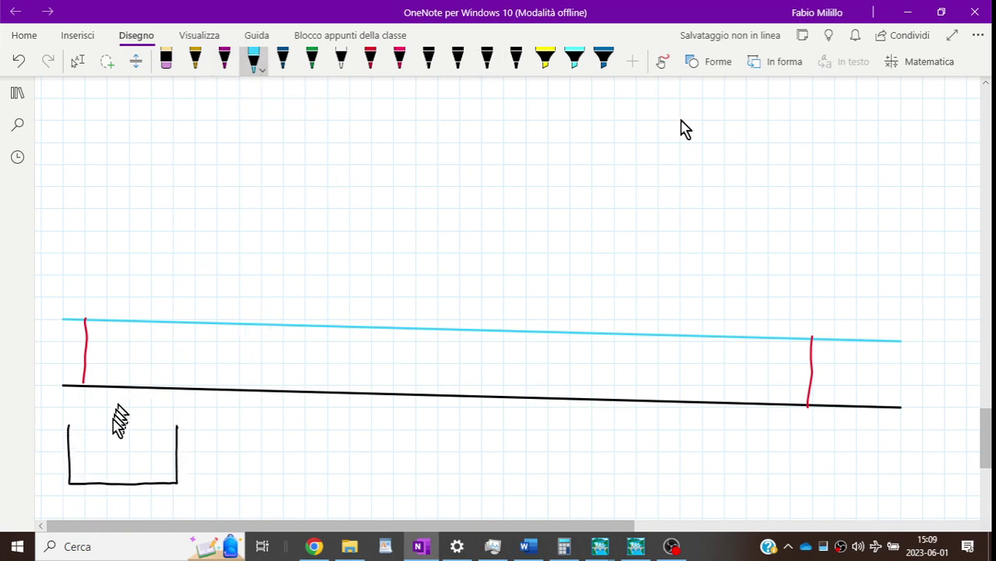
drag(68, 429, 176, 427)
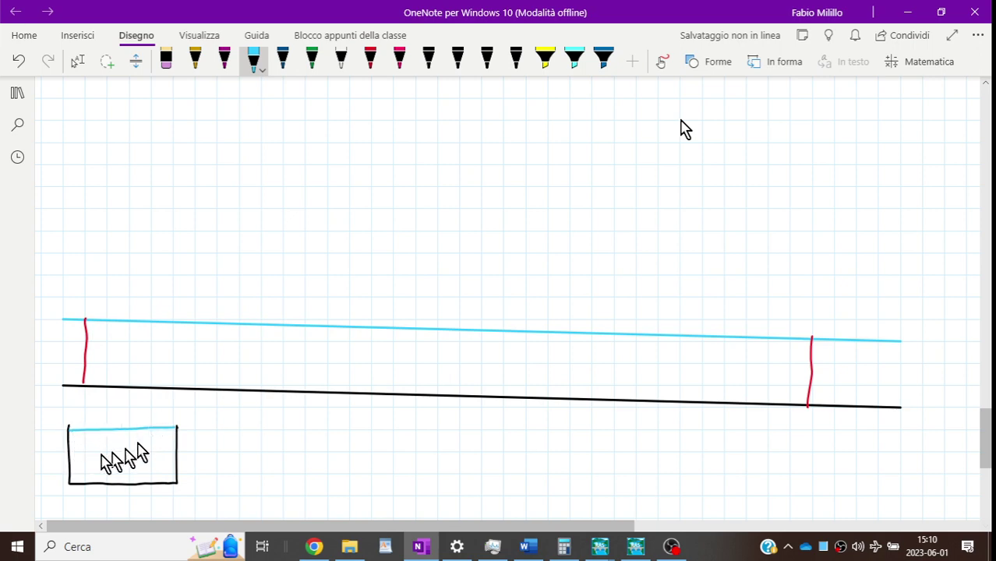
drag(70, 451, 180, 444)
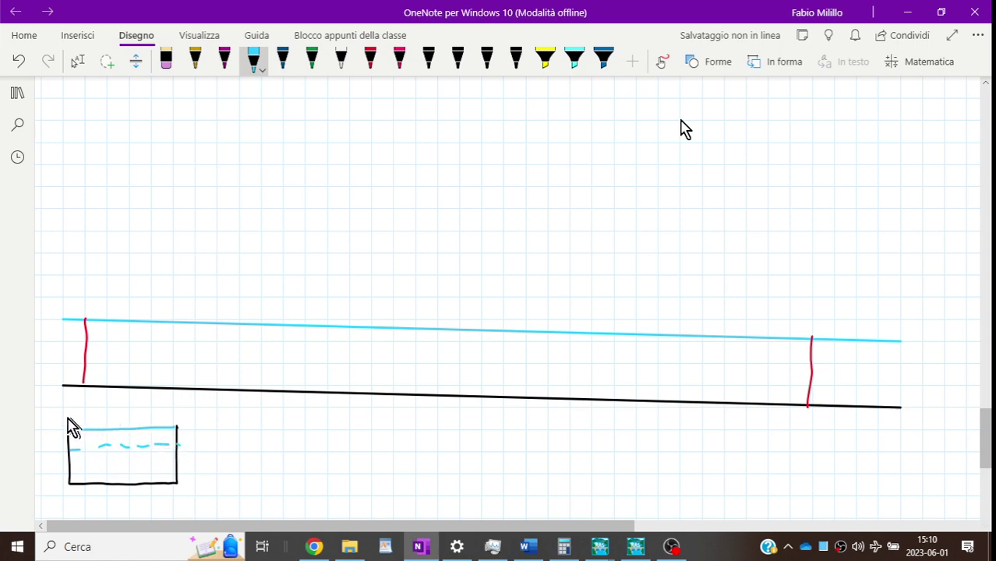
drag(68, 418, 175, 415)
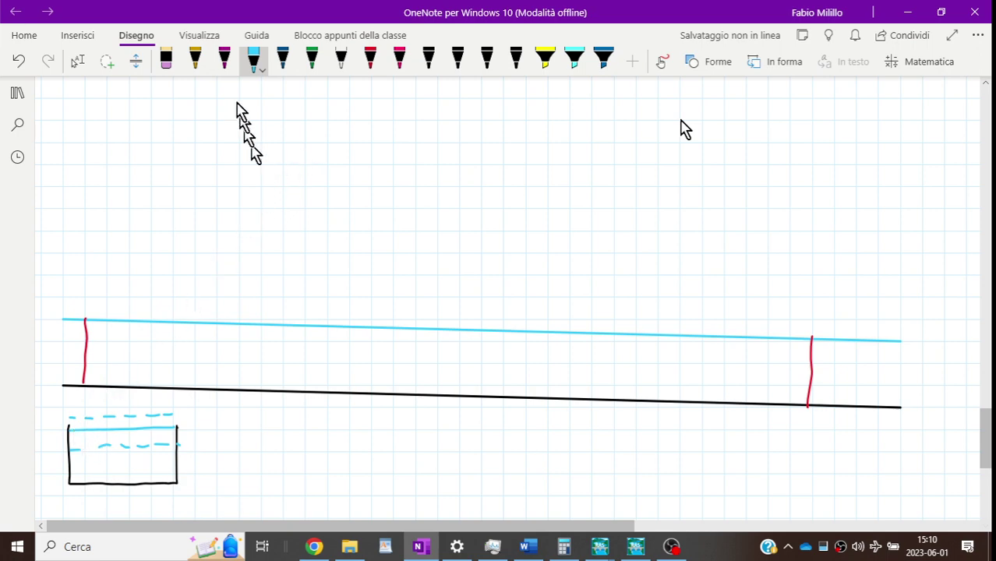
Step: Outline the wetted area inside the channel section in light blue, tracing its water line, sides and bed
click(254, 61)
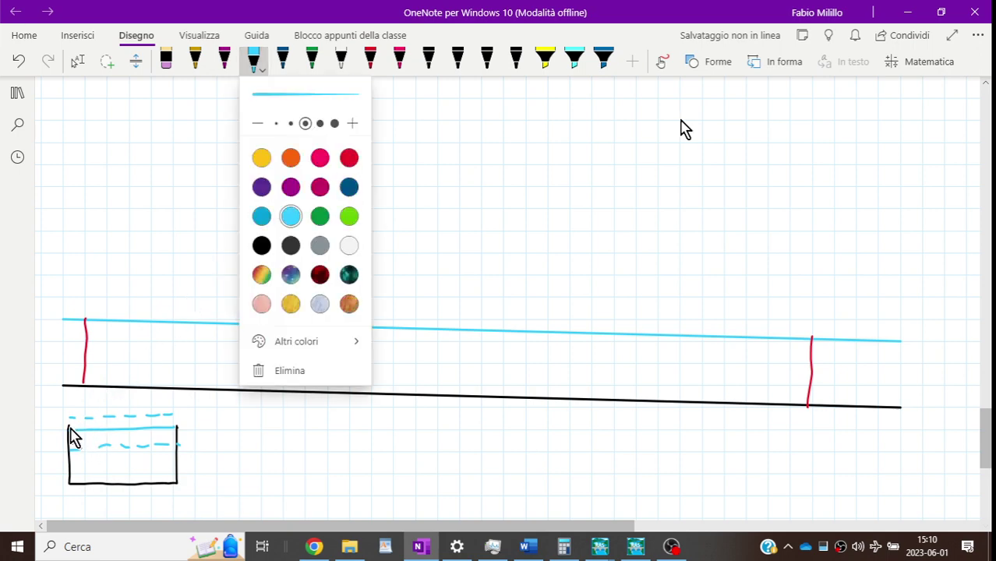
click(124, 421)
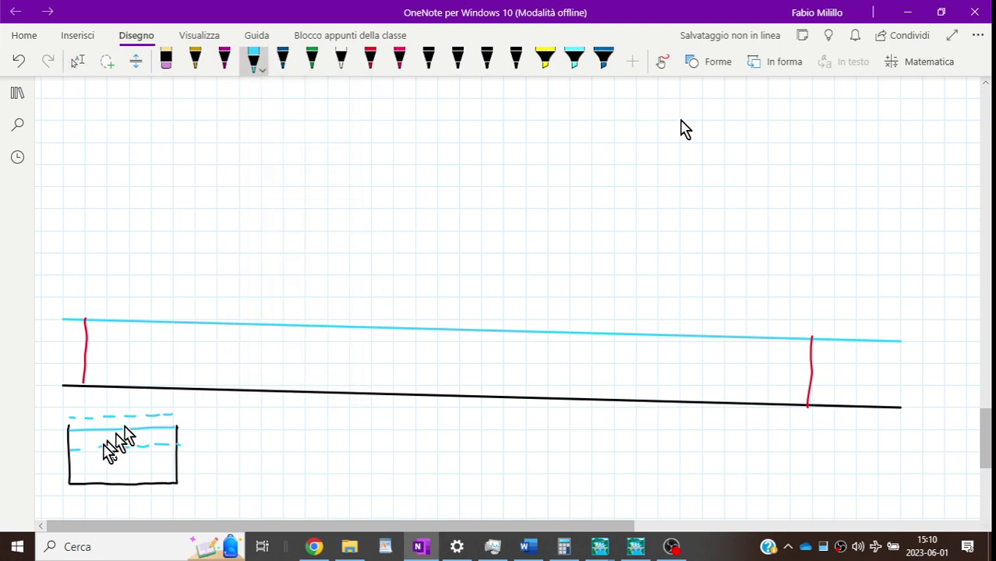
drag(72, 429, 172, 428)
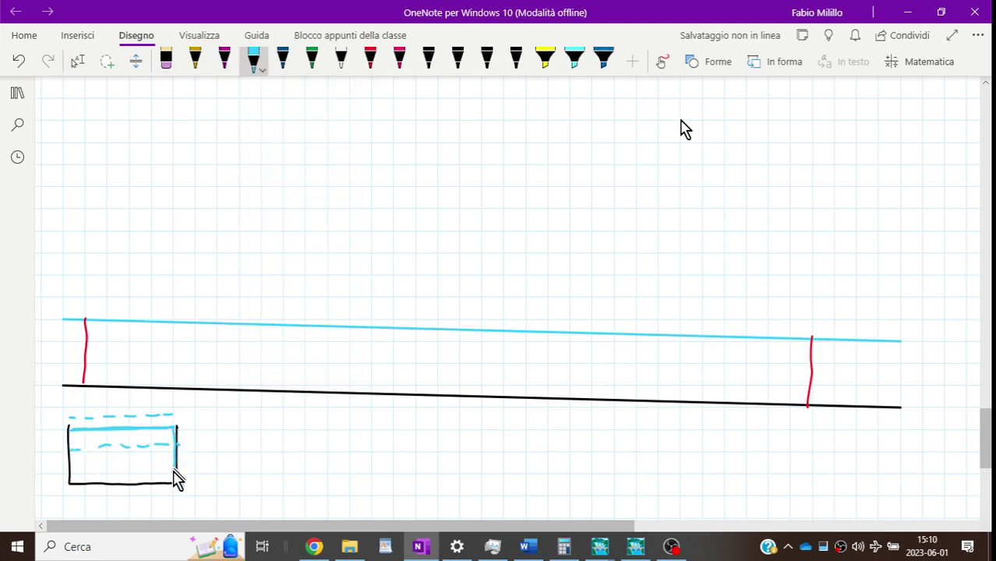
mouse_move(173, 477)
mouse_down()
mouse_move(76, 480)
mouse_move(172, 473)
mouse_move(74, 478)
mouse_up()
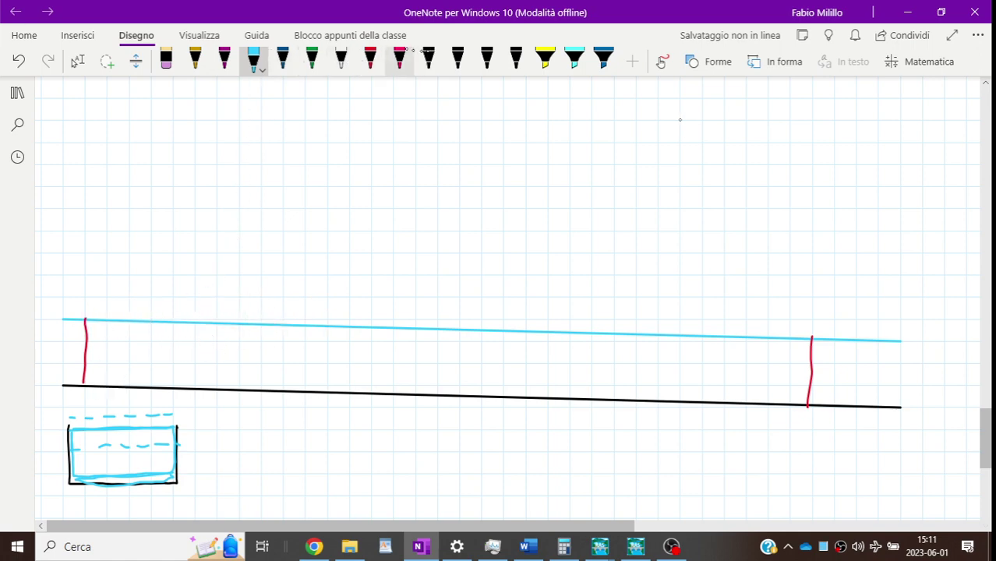
Step: Draw thin black vertical straight lines about 13 grid squares tall upward from the channel bed at both red marks
click(429, 59)
click(691, 63)
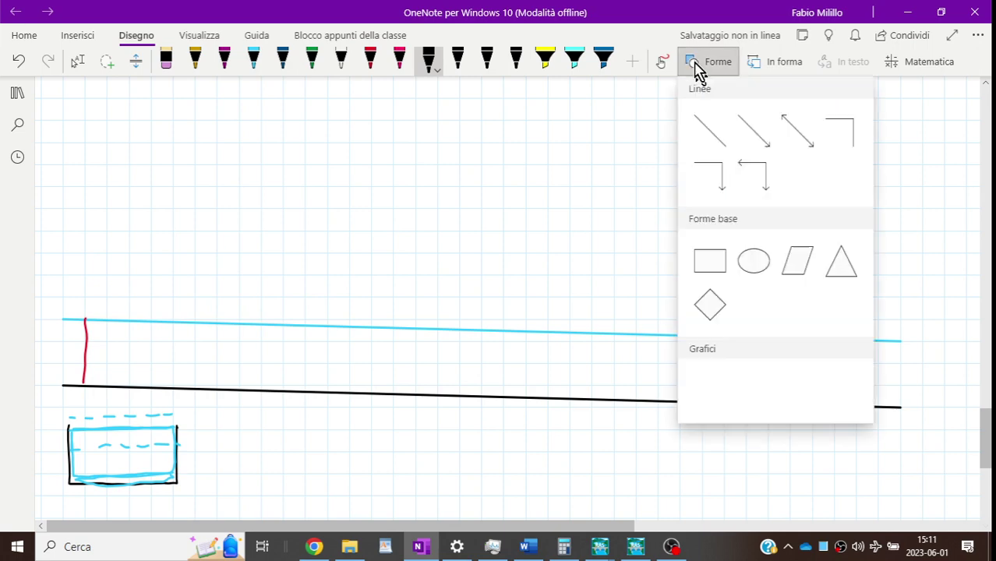
click(706, 132)
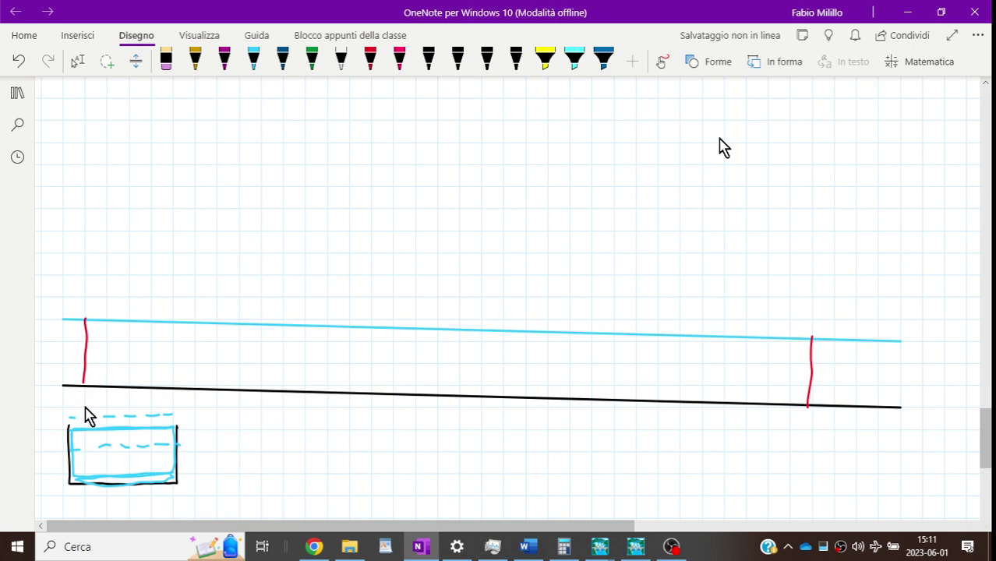
mouse_move(85, 406)
mouse_down()
mouse_move(84, 100)
mouse_move(84, 129)
mouse_up()
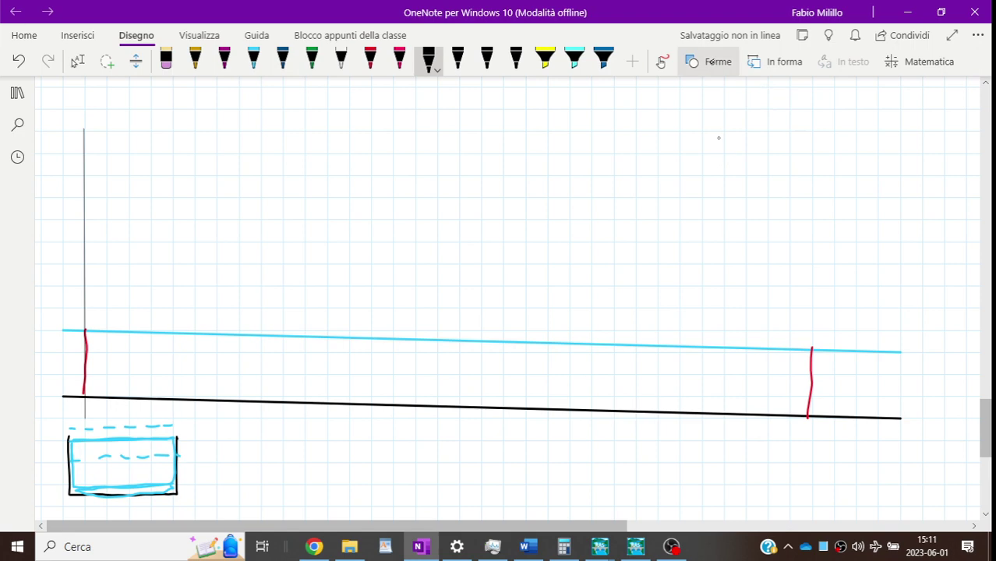
click(715, 63)
click(717, 139)
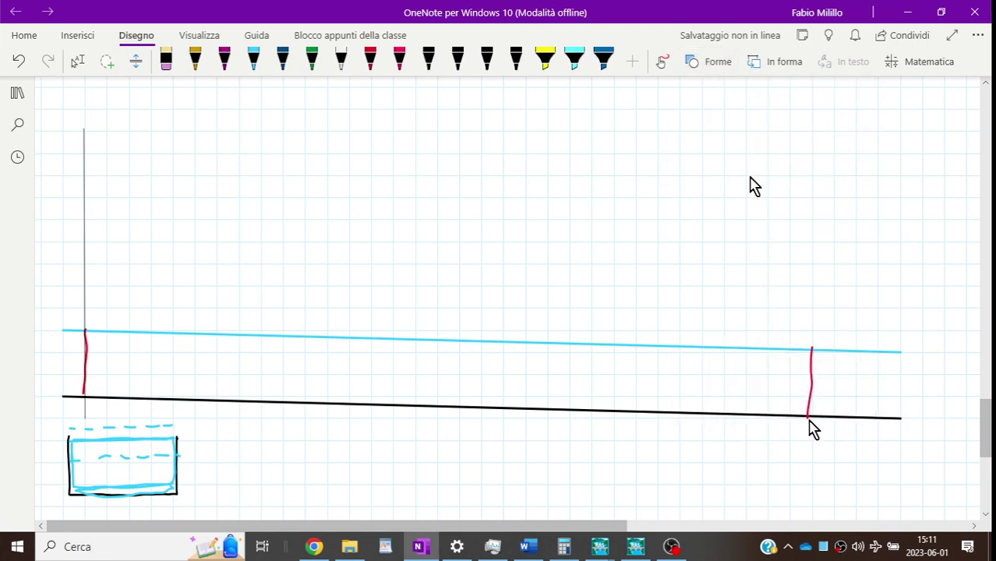
mouse_move(808, 419)
mouse_down()
mouse_move(808, 116)
mouse_move(813, 137)
mouse_up()
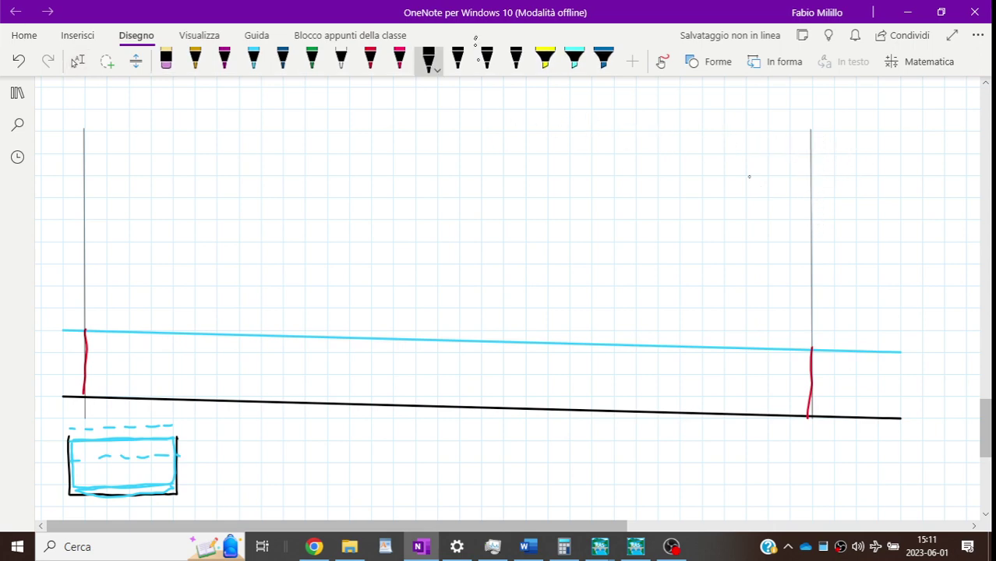
Step: Connect the tops of the two vertical lines with a thin black horizontal line about 33 grid squares long
click(711, 61)
click(724, 152)
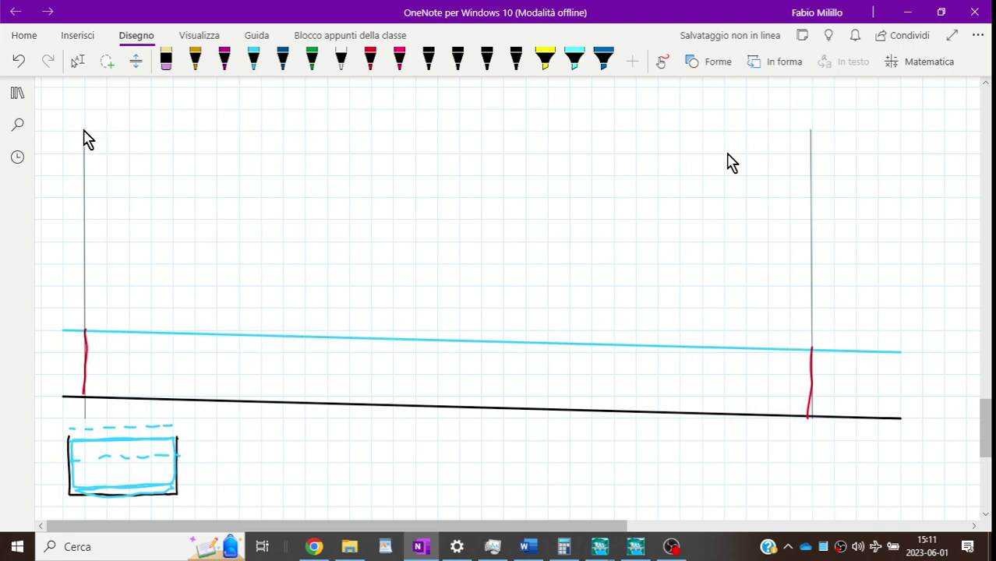
drag(85, 133, 813, 143)
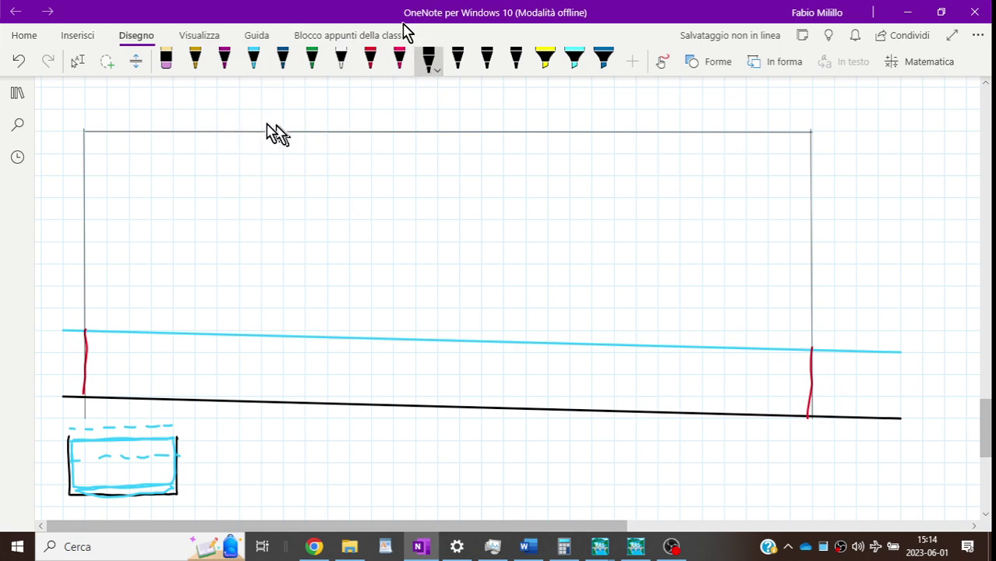
Step: Handwrite the black label LCT just above the upper horizontal line, near its upstream end
click(486, 61)
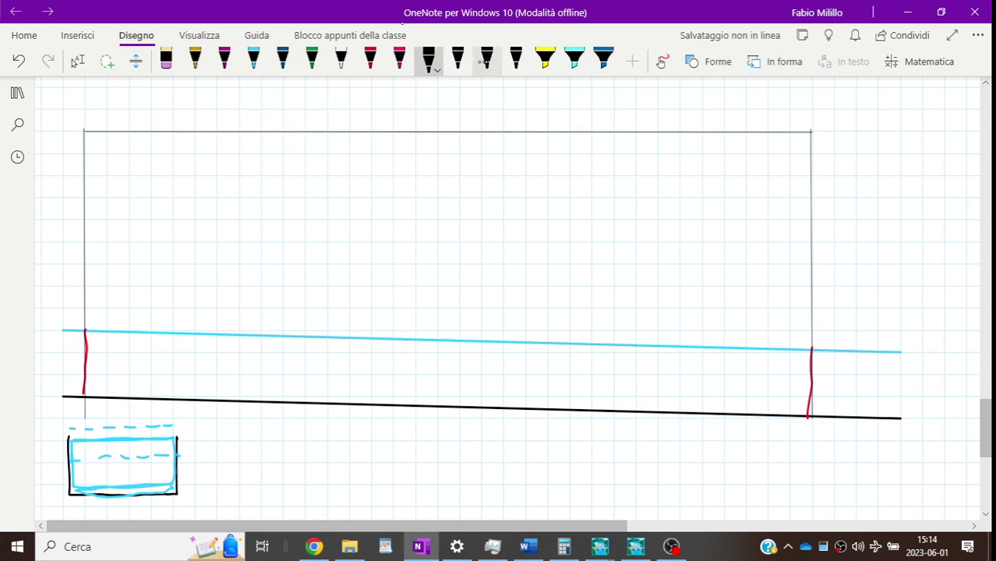
mouse_move(177, 111)
mouse_down()
mouse_move(176, 123)
mouse_move(211, 115)
mouse_move(207, 124)
mouse_up()
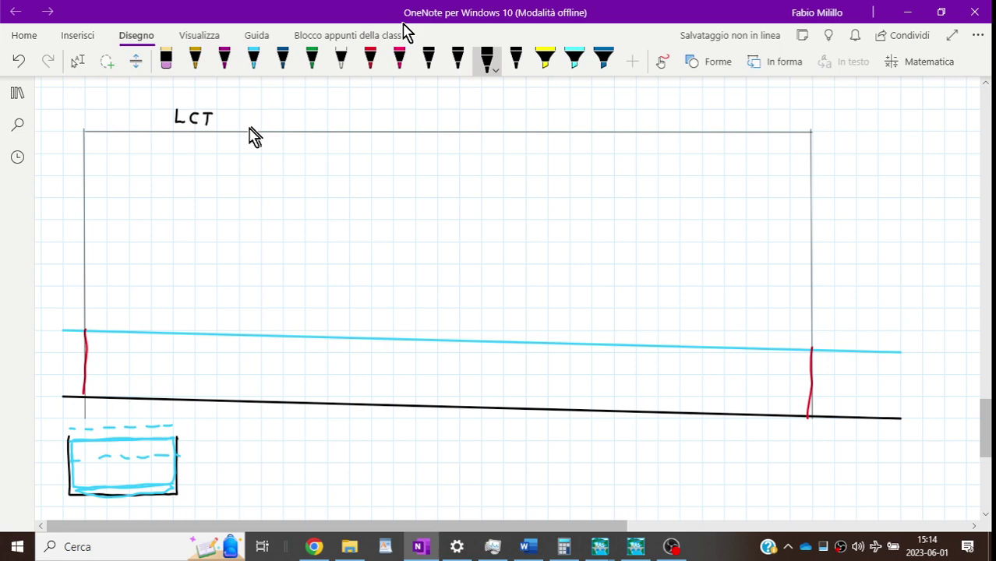
key(Escape)
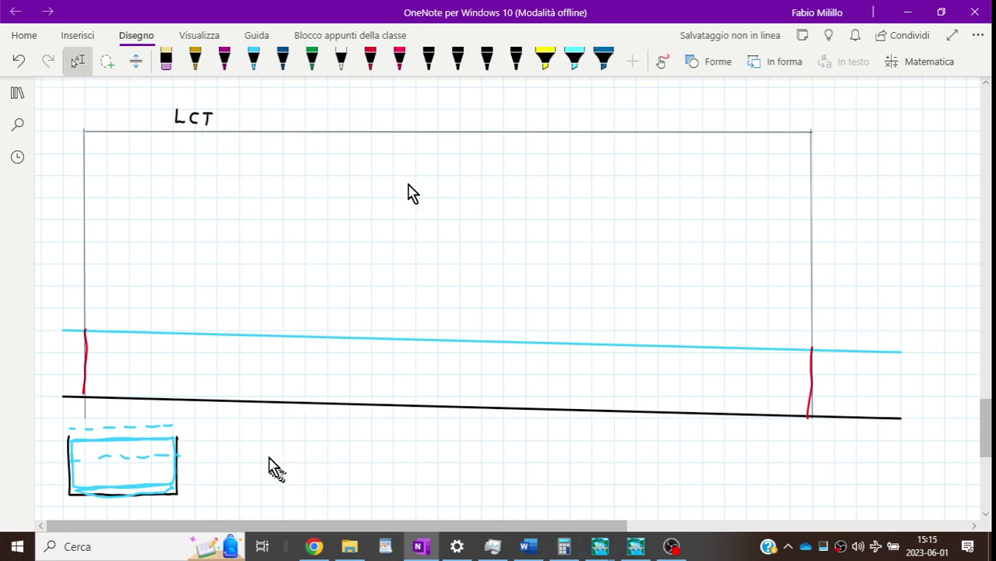
Step: Handwrite the specific energy formula Es = E / P in black beside the channel section
mouse_move(261, 446)
mouse_down()
mouse_move(261, 467)
mouse_move(270, 446)
mouse_move(275, 483)
mouse_move(286, 460)
mouse_move(314, 438)
mouse_move(314, 448)
mouse_up()
drag(304, 456, 316, 456)
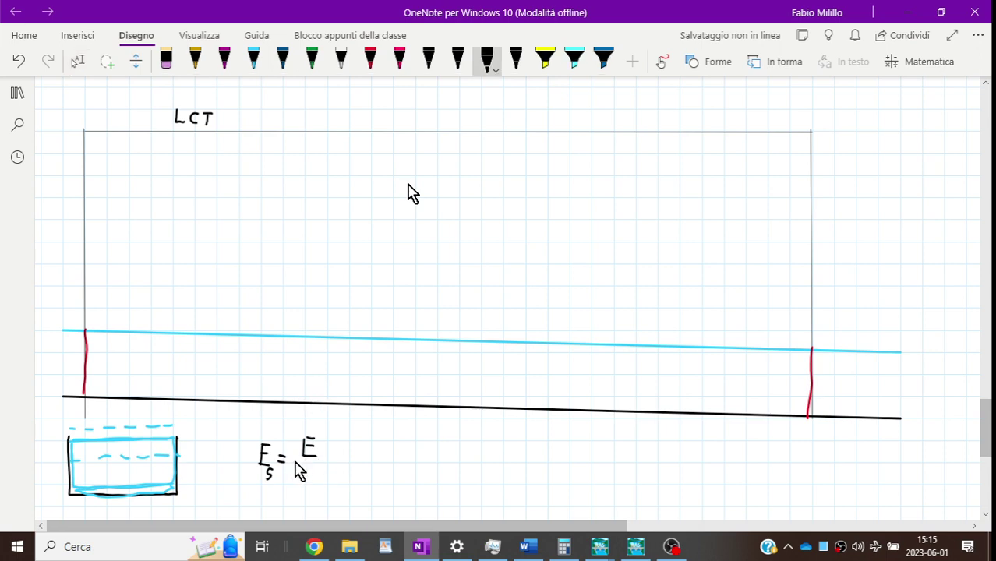
mouse_move(295, 466)
mouse_down()
mouse_move(332, 465)
mouse_move(304, 487)
mouse_up()
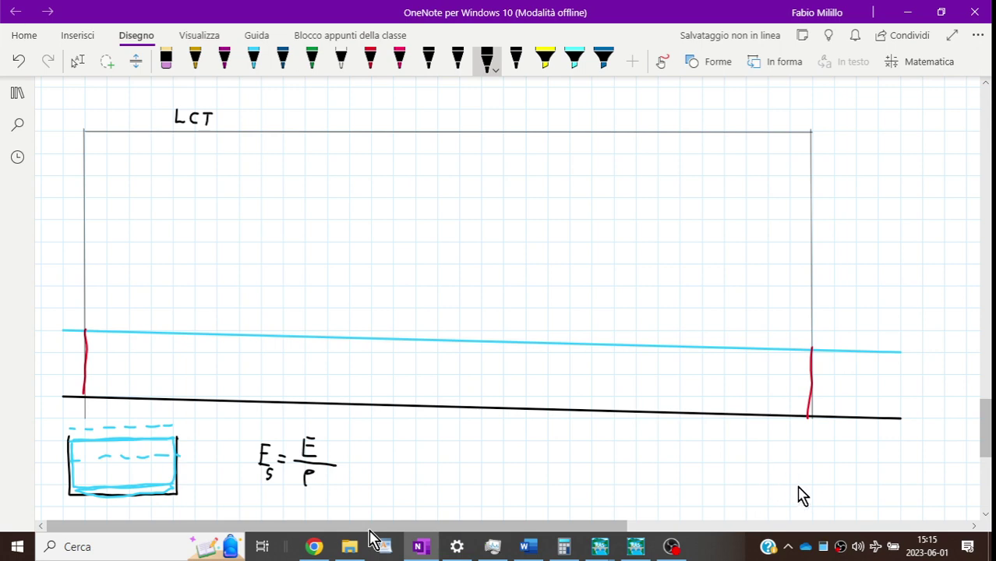
Step: Handwrite the potential energy formula in black below the downstream red mark, as a subscripted E equal to P · z
mouse_move(805, 483)
mouse_down()
mouse_move(805, 467)
mouse_move(814, 506)
mouse_up()
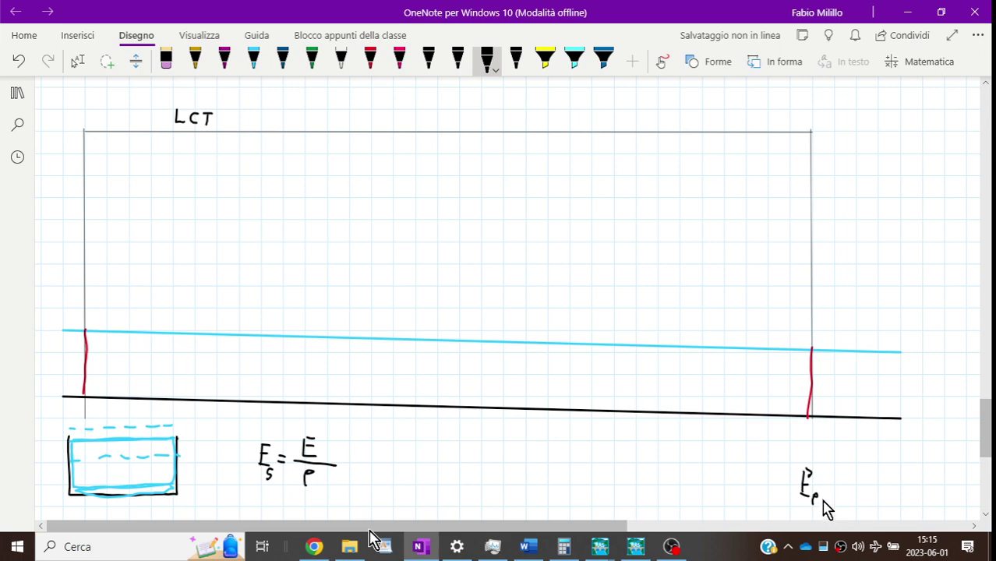
drag(822, 499, 822, 508)
drag(829, 501, 829, 511)
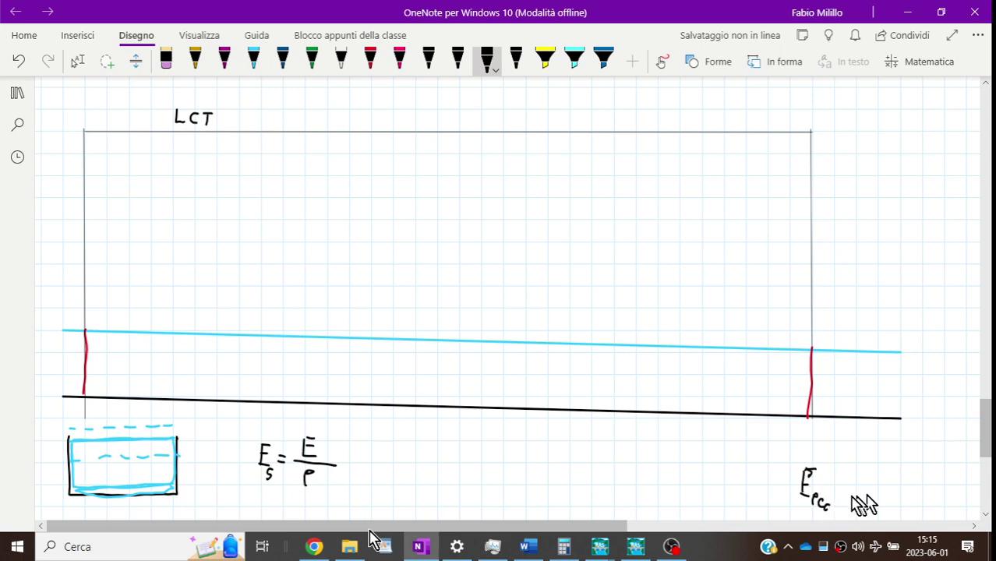
drag(829, 481, 843, 488)
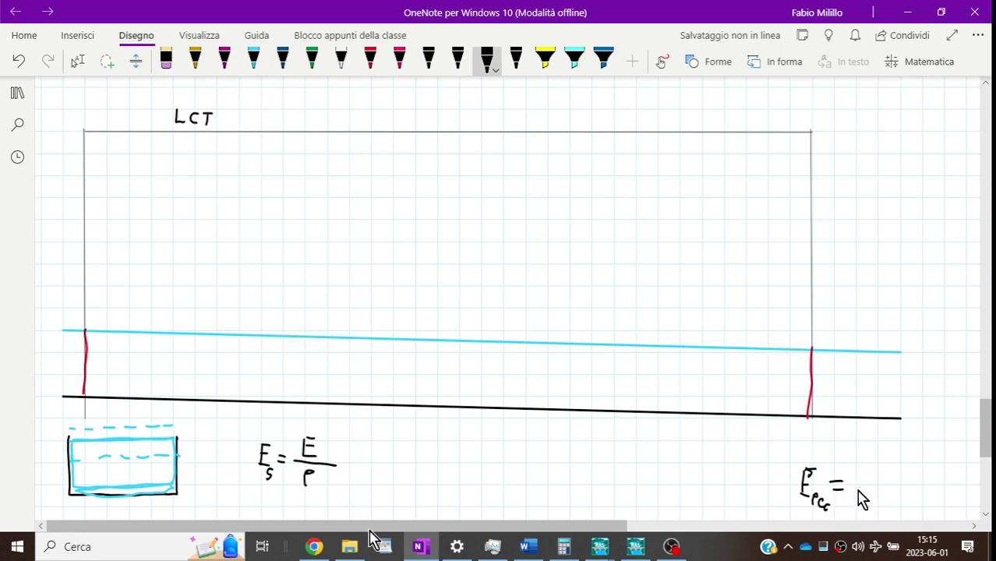
drag(854, 493, 856, 482)
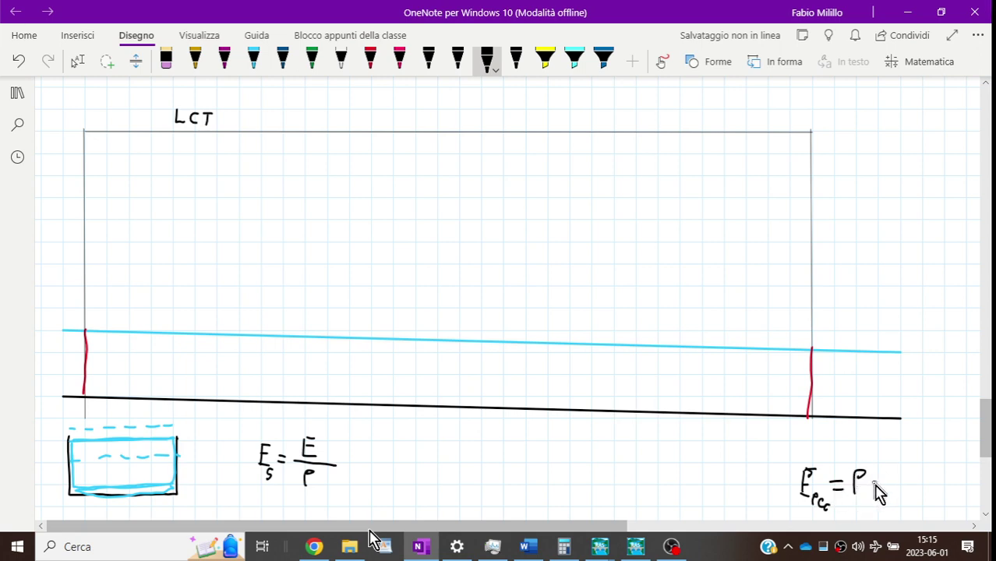
click(874, 483)
mouse_move(888, 476)
mouse_down()
mouse_move(886, 494)
mouse_move(905, 492)
mouse_up()
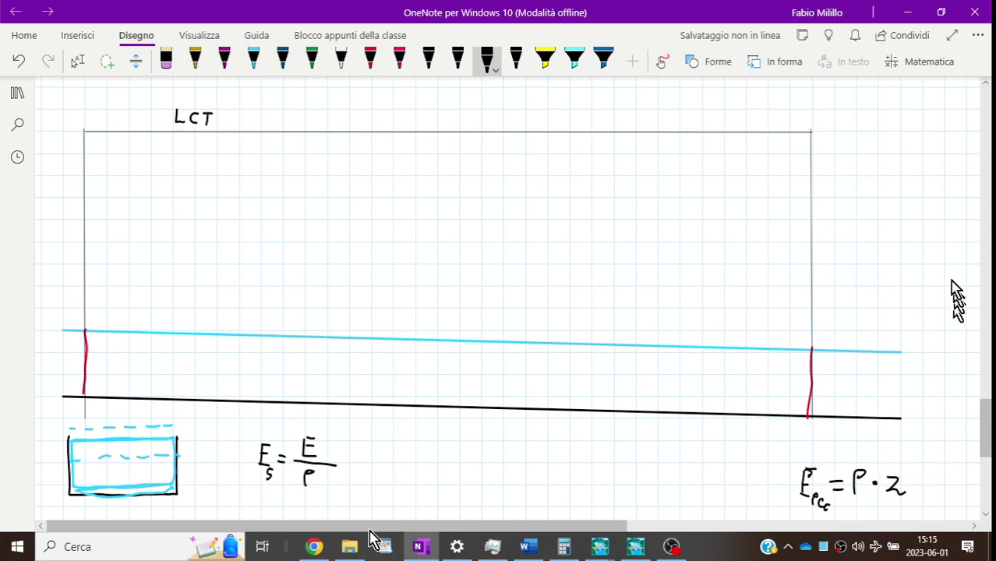
Step: Sketch a point mass beyond the downstream end with a downward weight vector P, and a short horizontal datum about eight squares below it
click(944, 241)
drag(937, 417, 954, 417)
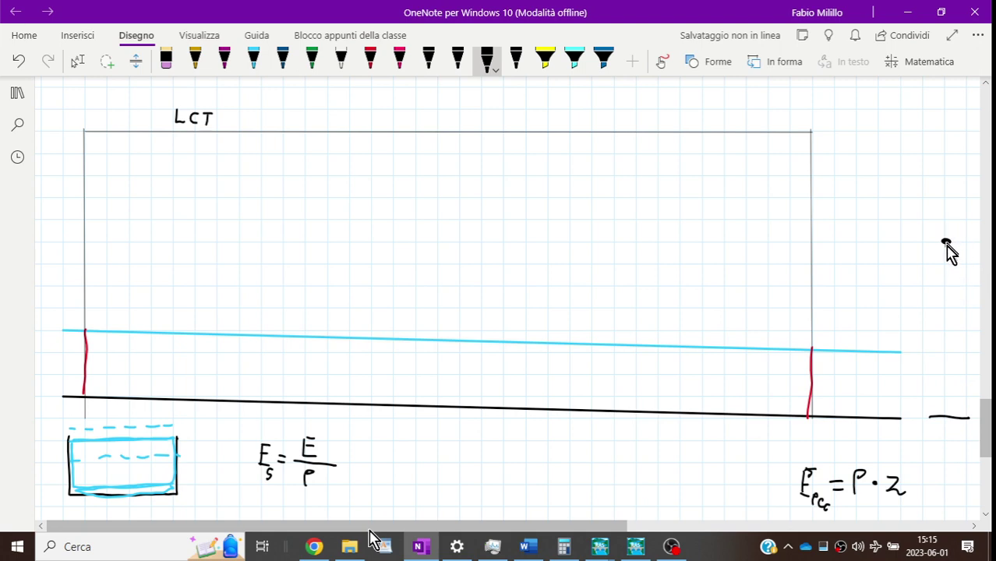
mouse_move(946, 243)
mouse_down()
mouse_move(947, 269)
mouse_move(951, 231)
mouse_move(959, 224)
mouse_move(969, 240)
mouse_move(961, 216)
mouse_up()
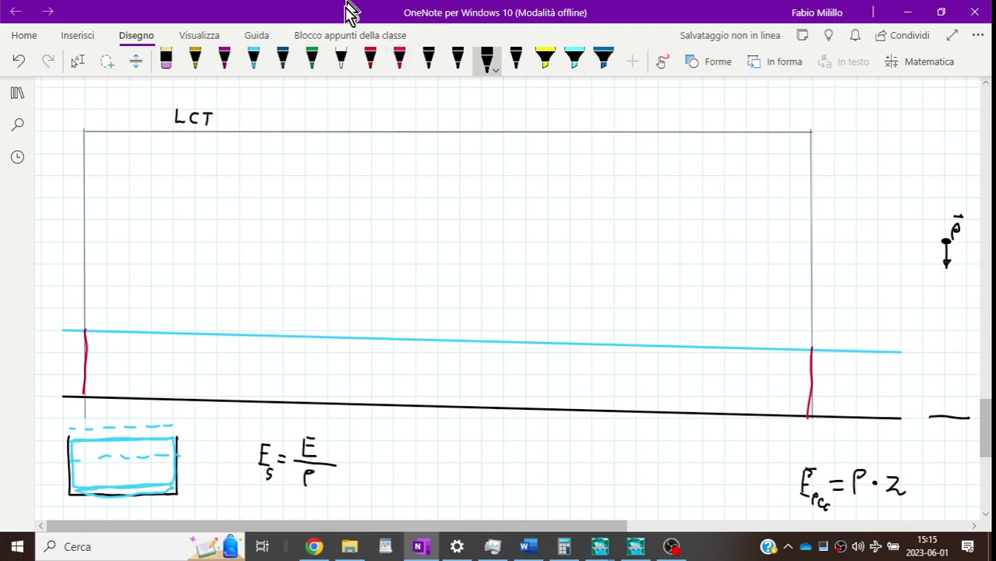
Step: Add a thin black vertical dimension labelled z between the short datum line and the point mass
click(457, 62)
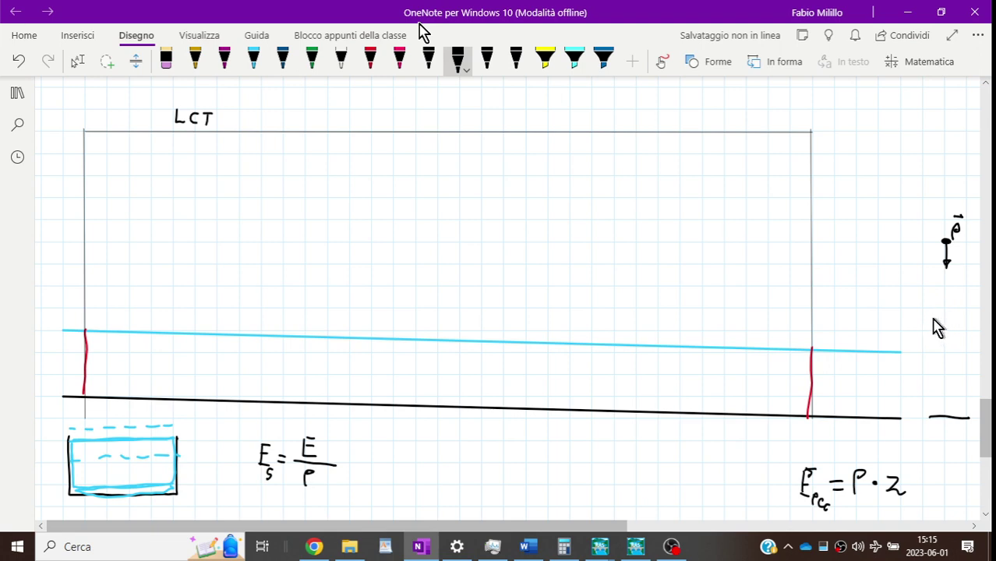
drag(942, 320, 944, 328)
drag(935, 243, 934, 412)
drag(927, 249, 936, 249)
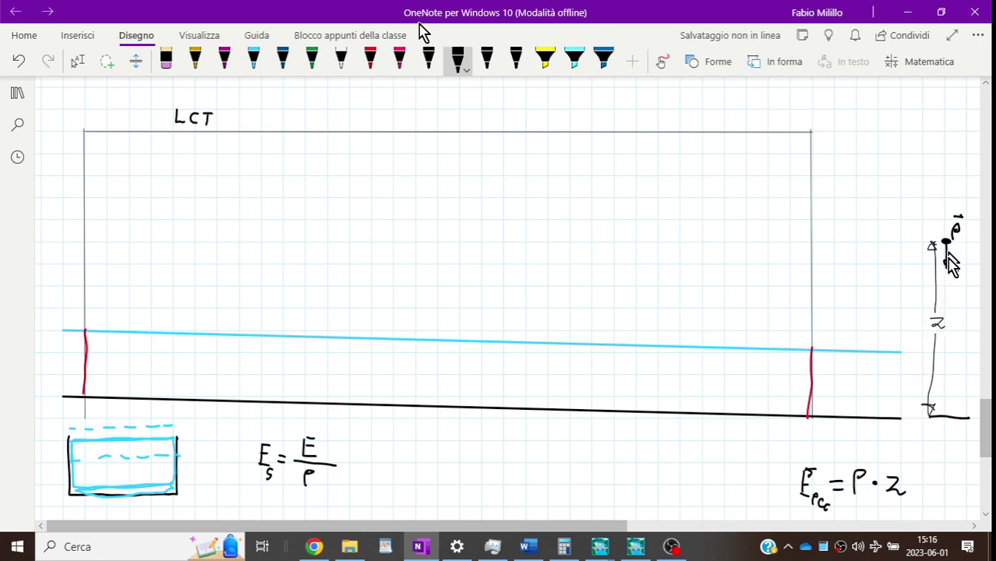
Step: Retrace the weight arrow below the point mass and draw a line above P · z in the potential energy formula
drag(946, 243, 946, 267)
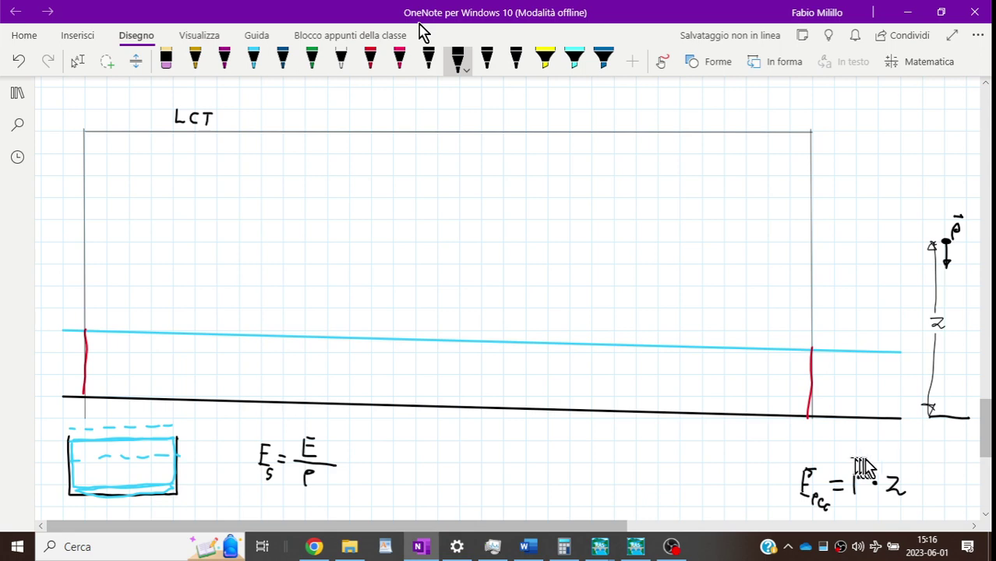
mouse_move(851, 460)
mouse_down()
mouse_move(911, 459)
mouse_move(906, 491)
mouse_up()
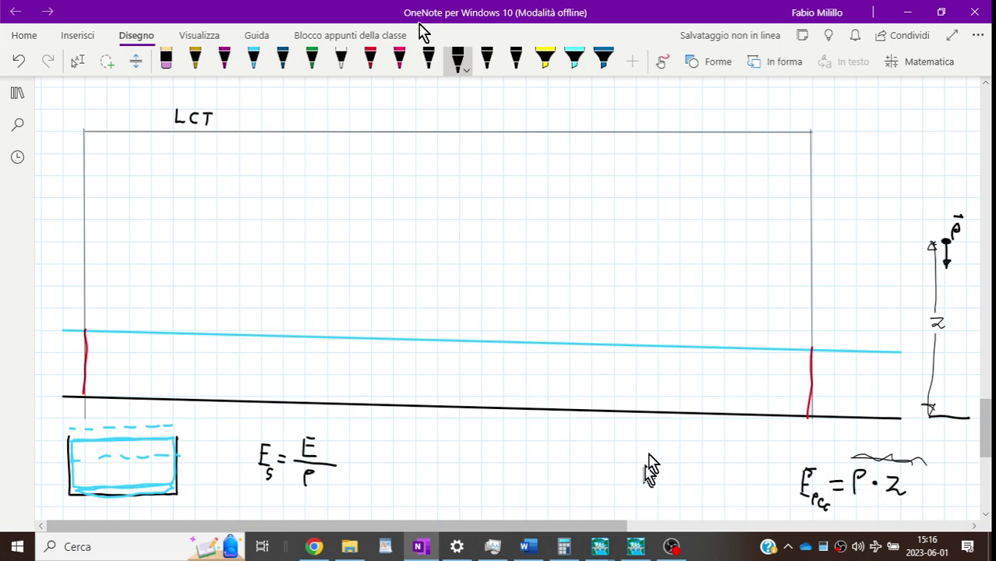
Step: Handwrite the specific potential energy formula in thin black below P · z, as the subscripted E over P equal to z
click(78, 61)
scroll(551, 303, down, 3)
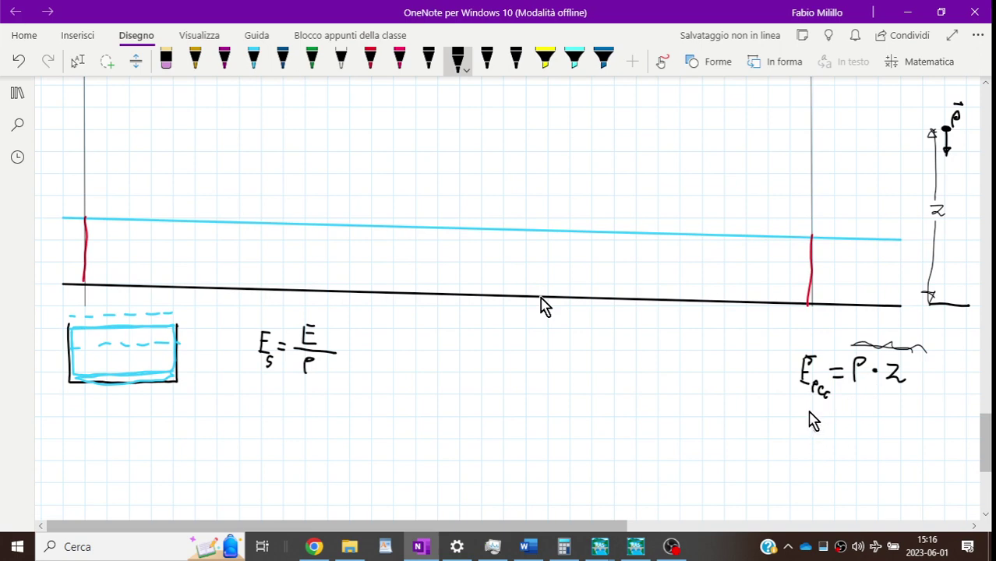
drag(809, 414, 815, 421)
mouse_move(808, 430)
mouse_down()
mouse_move(845, 441)
mouse_move(817, 457)
mouse_up()
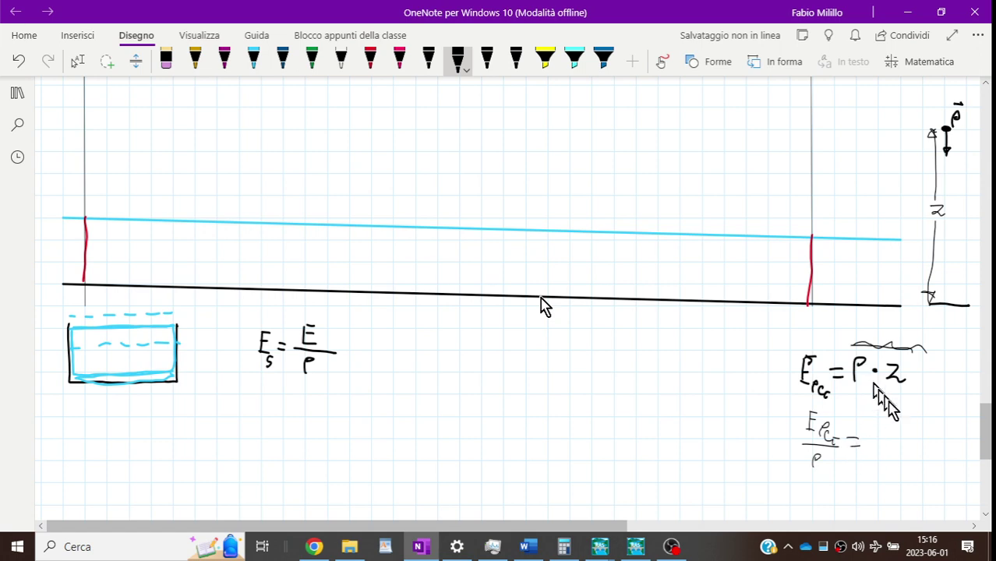
drag(874, 436, 896, 447)
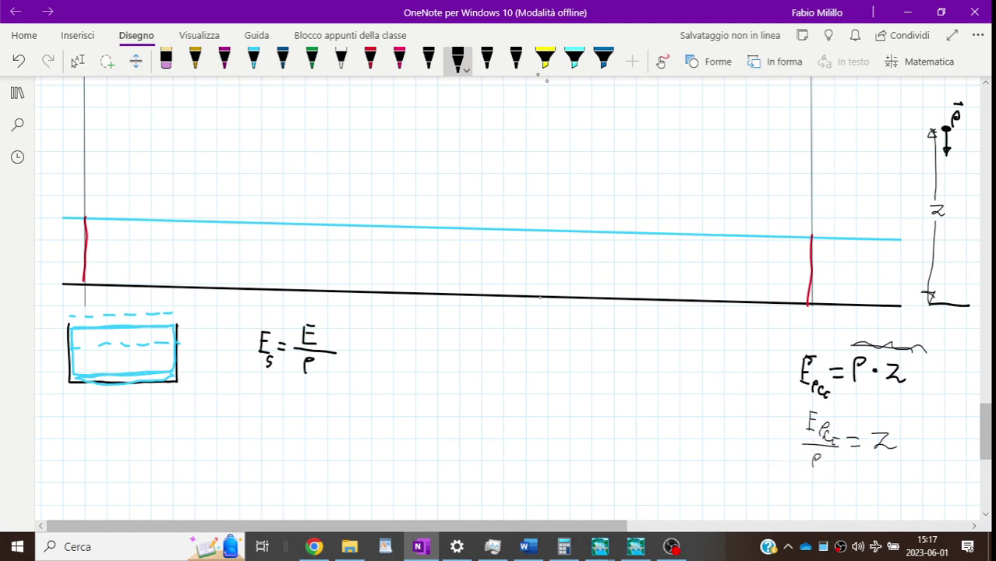
Step: Sketch a light blue rectangle about three by two squares below the channel, labelled E, with a small dotted square in its lower-left corner
click(286, 59)
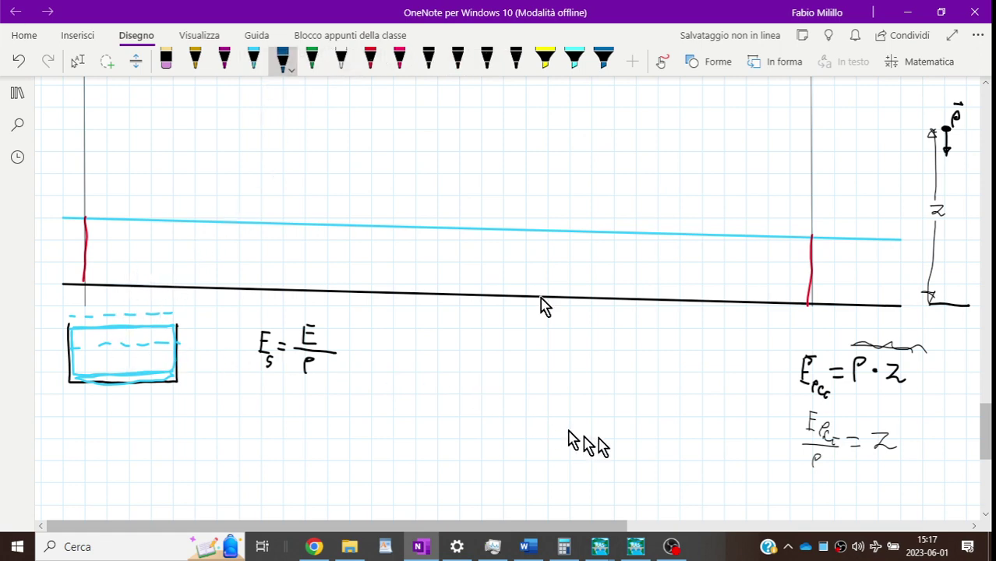
click(253, 60)
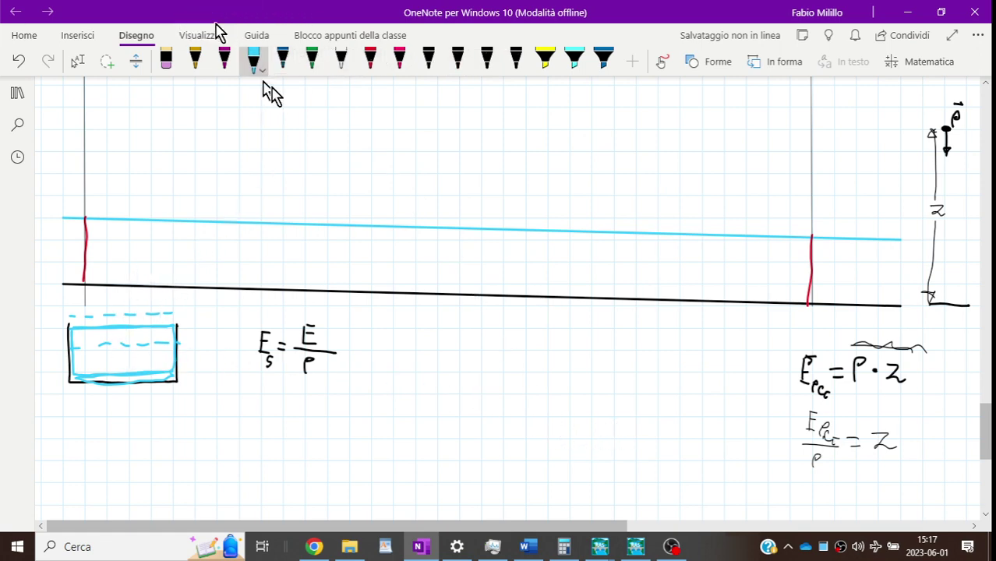
mouse_move(570, 396)
mouse_down()
mouse_move(638, 395)
mouse_move(636, 438)
mouse_move(573, 441)
mouse_move(572, 397)
mouse_up()
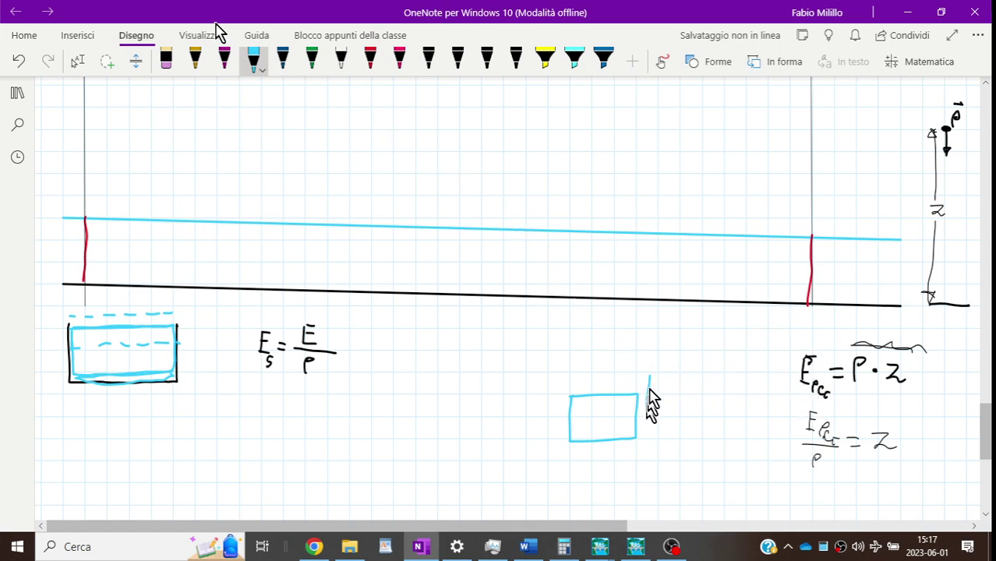
mouse_move(661, 377)
mouse_down()
mouse_move(652, 401)
mouse_move(662, 402)
mouse_up()
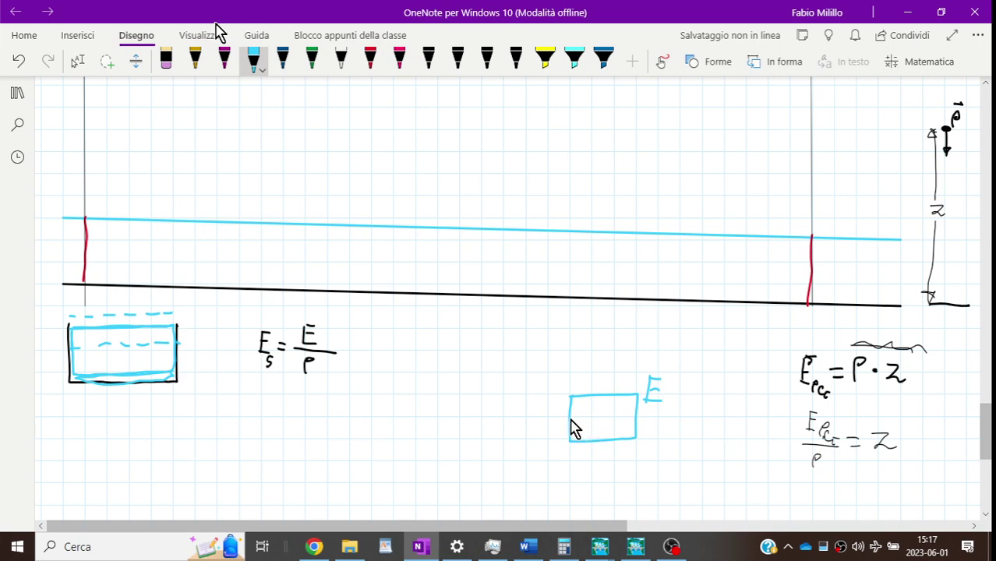
drag(570, 419, 590, 417)
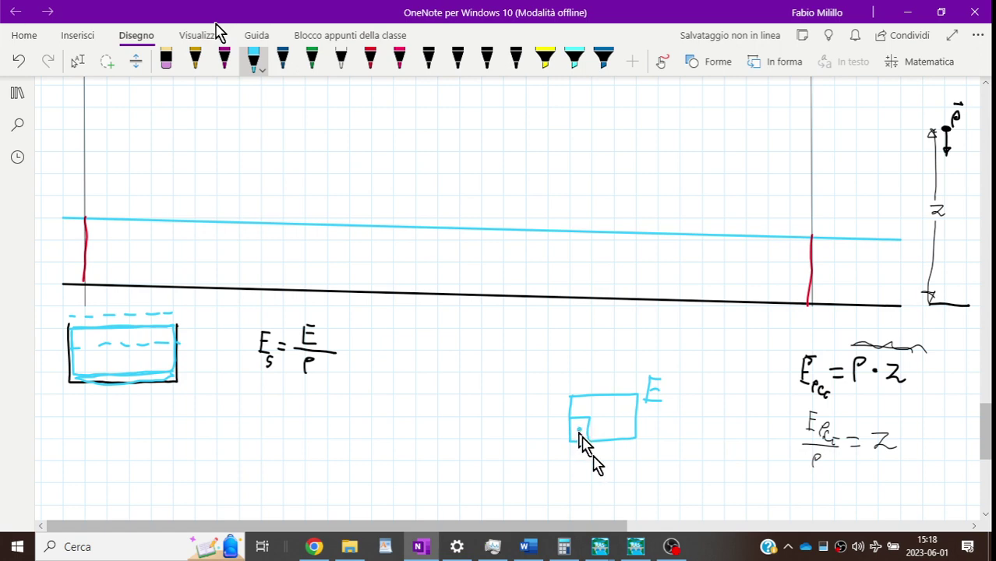
Step: Handwrite the unit relation m = J/N in light blue between the rectangle and the potential energy formulas
mouse_move(600, 546)
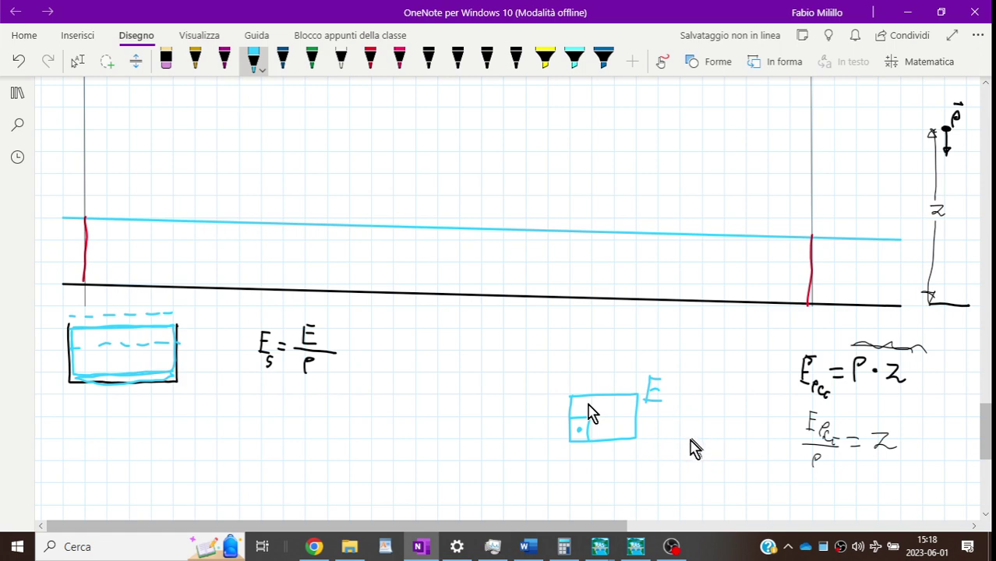
drag(675, 450, 714, 444)
drag(706, 450, 737, 459)
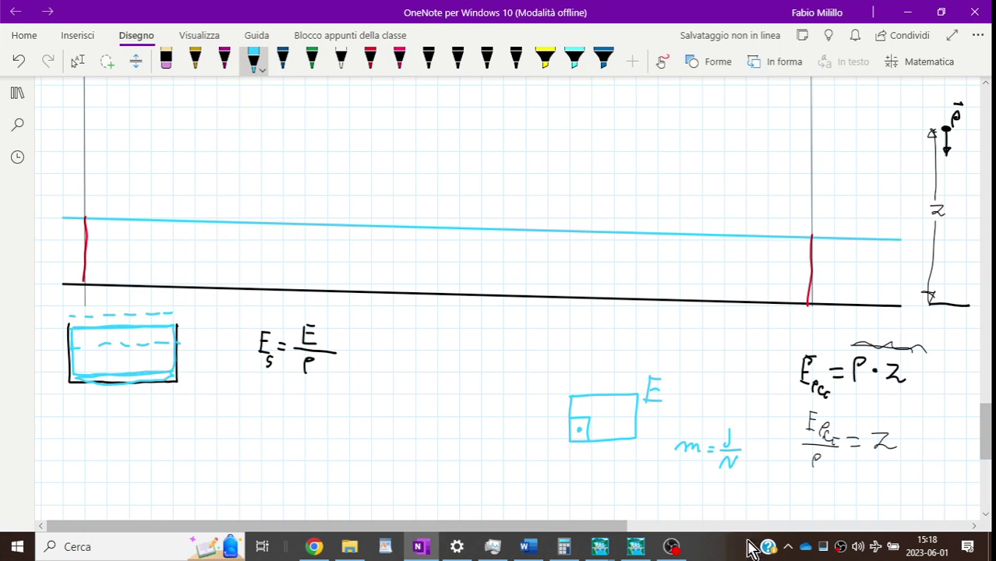
key(Escape)
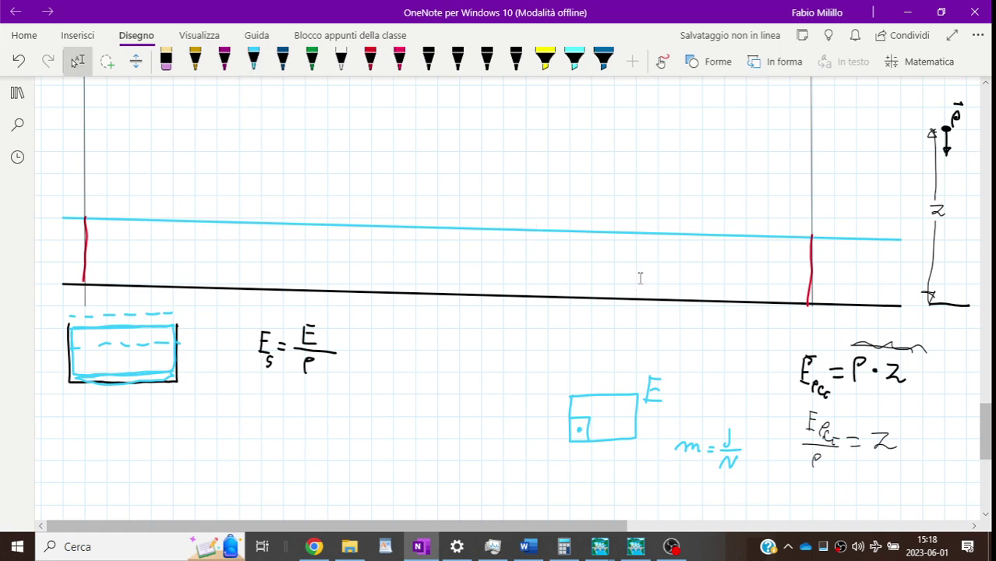
Step: Extend the LCT label above the horizontal total head line with EGL IDEALE in black
scroll(639, 280, up, 3)
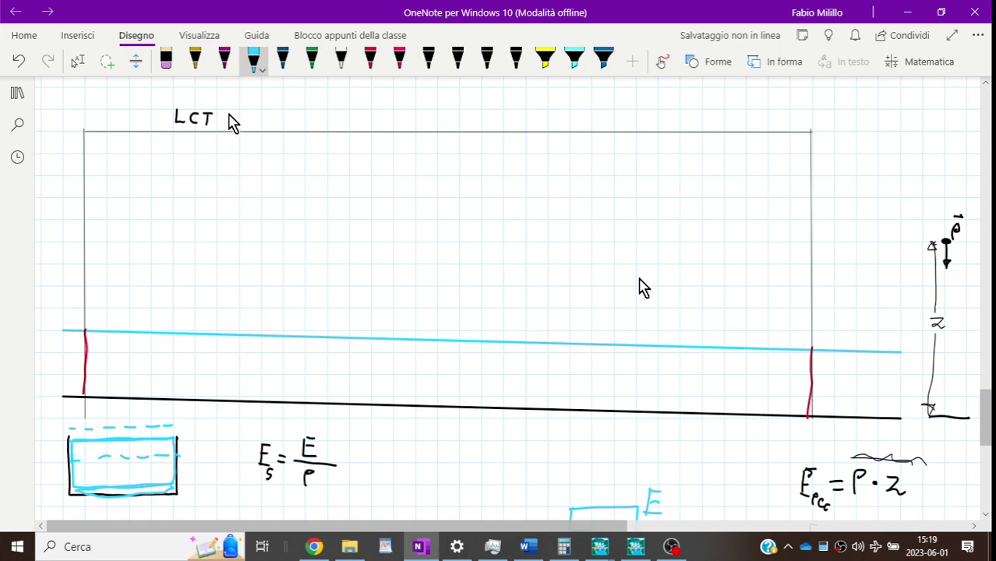
drag(229, 110, 228, 125)
drag(228, 110, 236, 118)
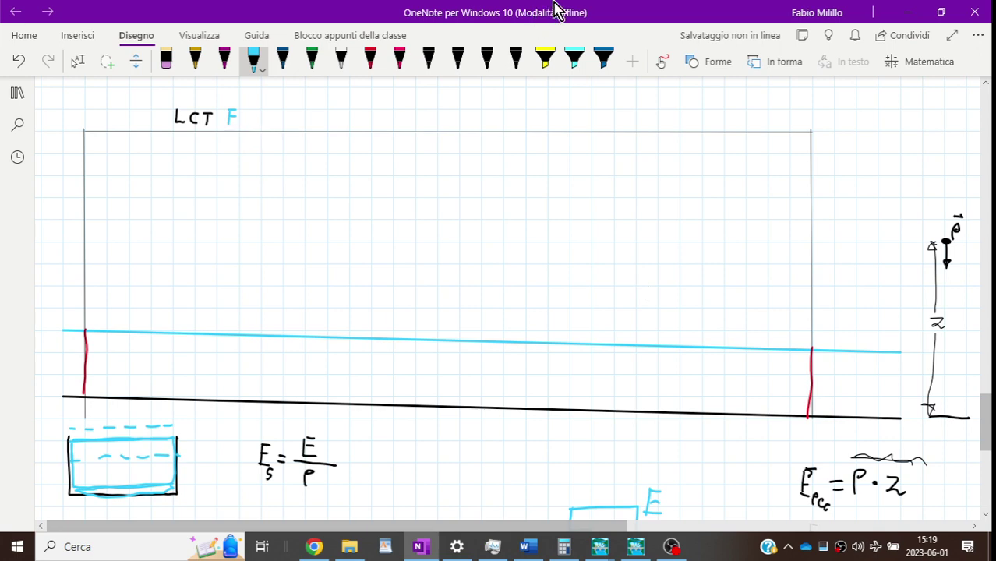
click(487, 61)
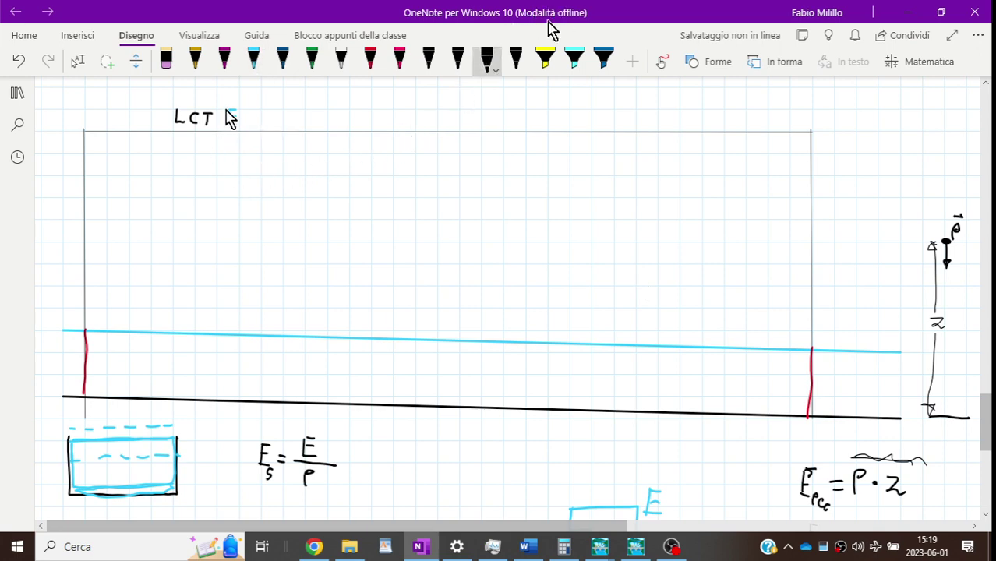
mouse_move(229, 111)
mouse_down()
mouse_move(231, 126)
mouse_move(236, 109)
mouse_move(238, 125)
mouse_move(281, 123)
mouse_up()
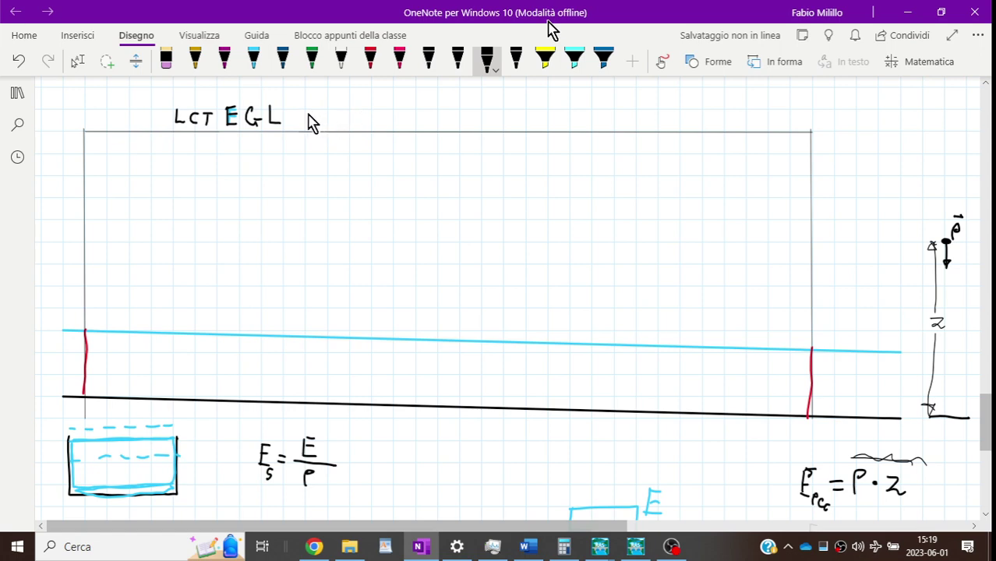
mouse_move(309, 110)
mouse_down()
mouse_move(346, 118)
mouse_move(346, 110)
mouse_move(370, 126)
mouse_move(388, 110)
mouse_up()
drag(378, 117, 389, 126)
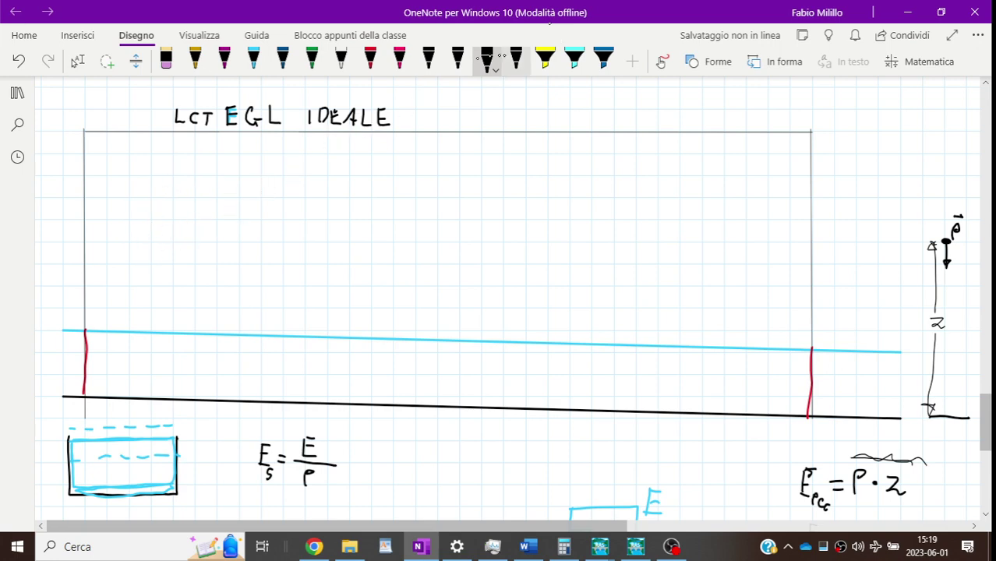
Step: Draw a thin black straight line from the total head line's upstream end, falling about one square by the downstream vertical
click(429, 59)
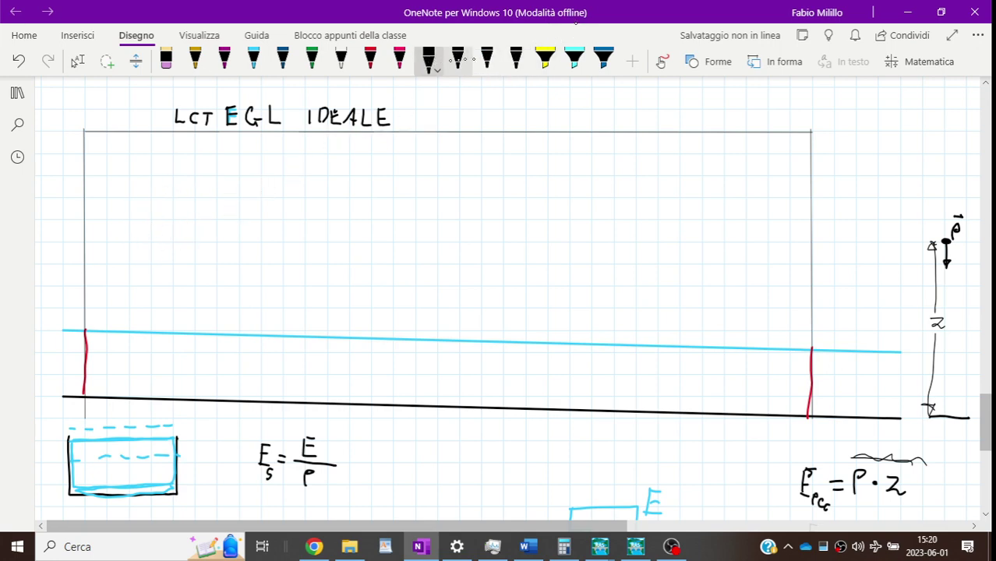
click(709, 61)
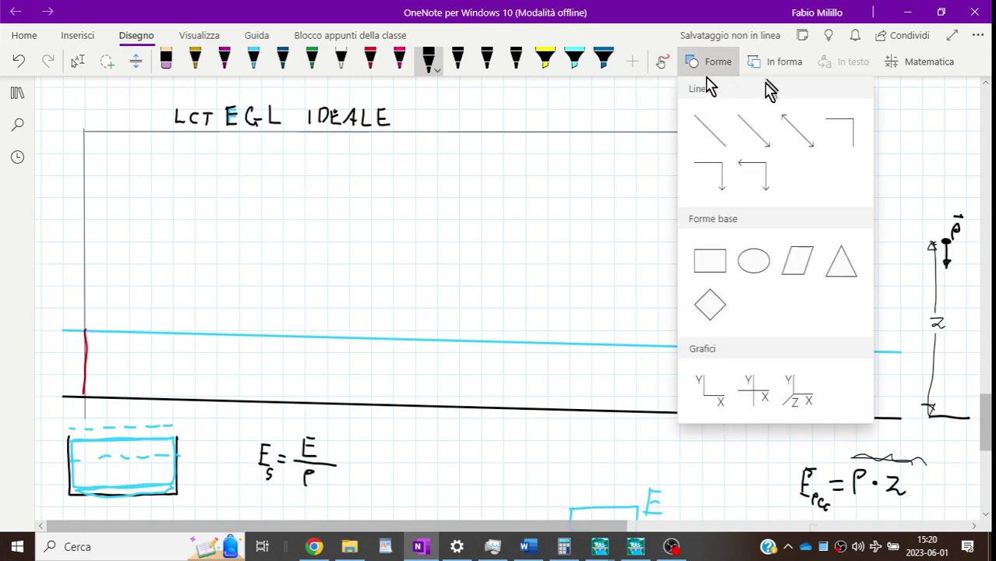
click(707, 129)
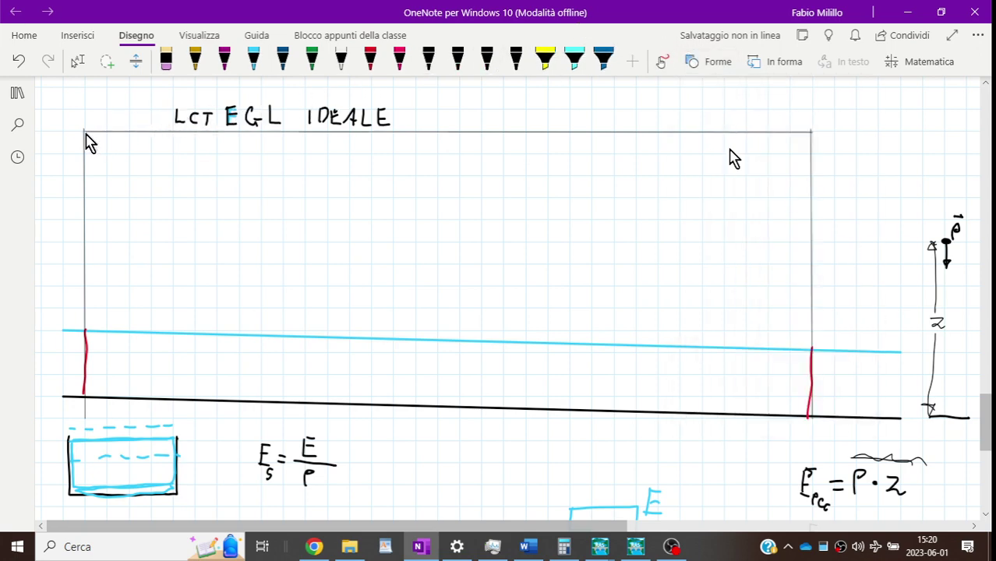
drag(85, 132, 812, 159)
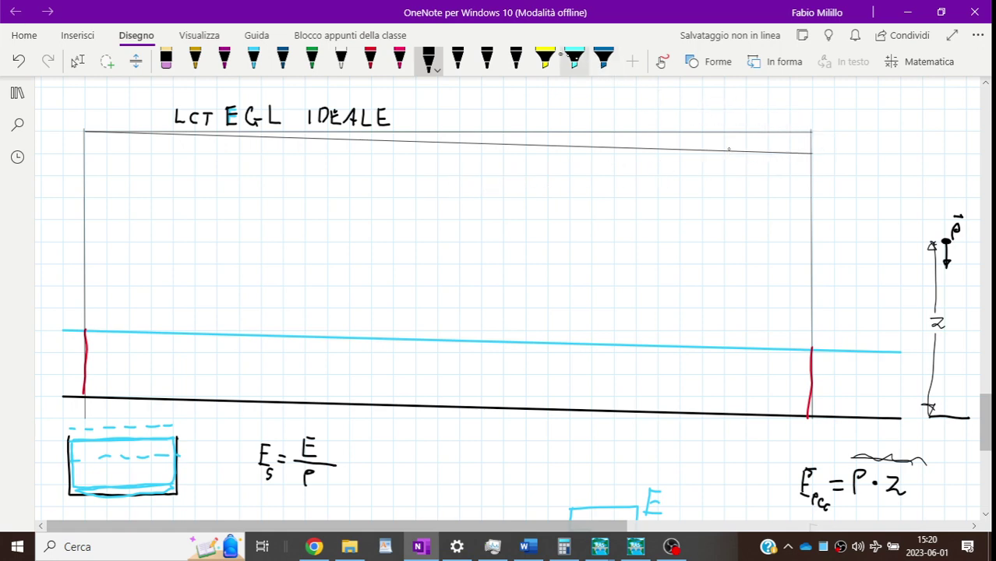
Step: Highlight in yellow the gap between the horizontal and sloping head lines at the downstream vertical, and mark it with a red dimension
click(544, 61)
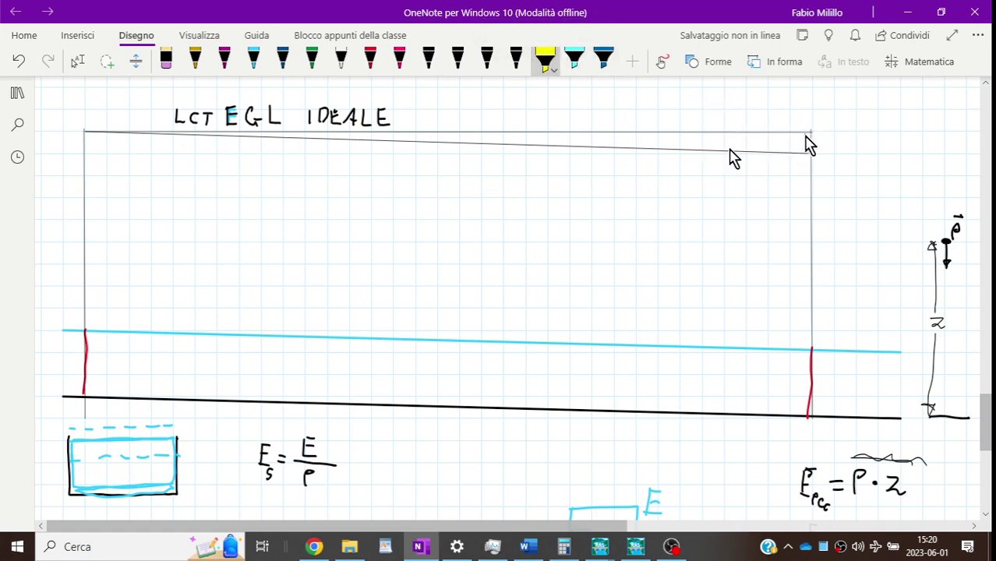
drag(811, 142, 811, 152)
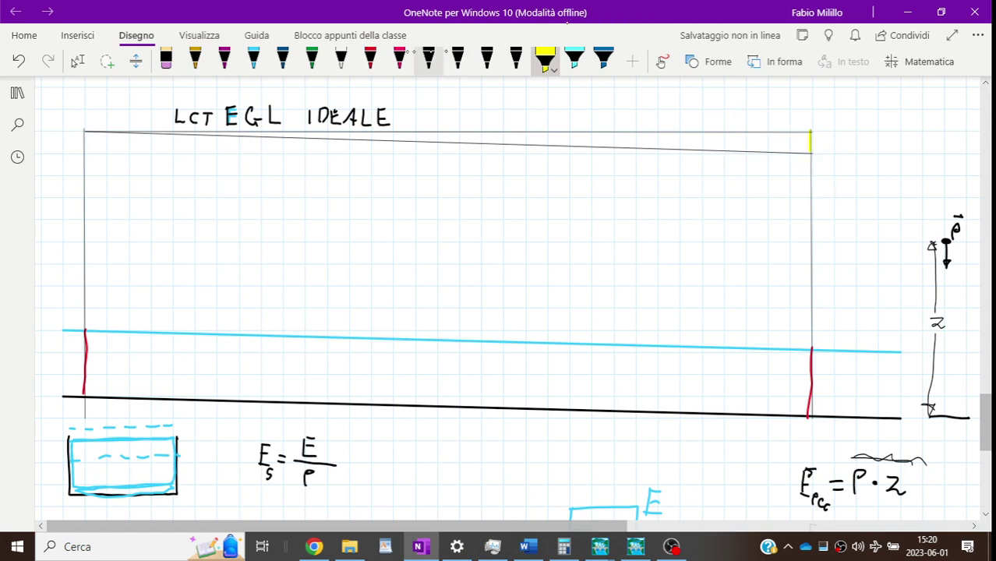
click(370, 61)
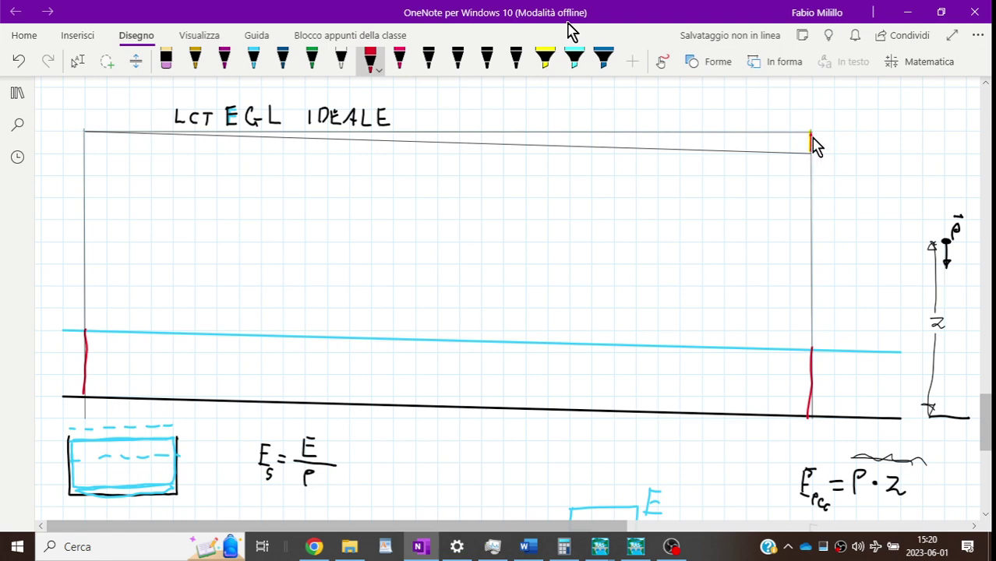
drag(807, 129, 818, 156)
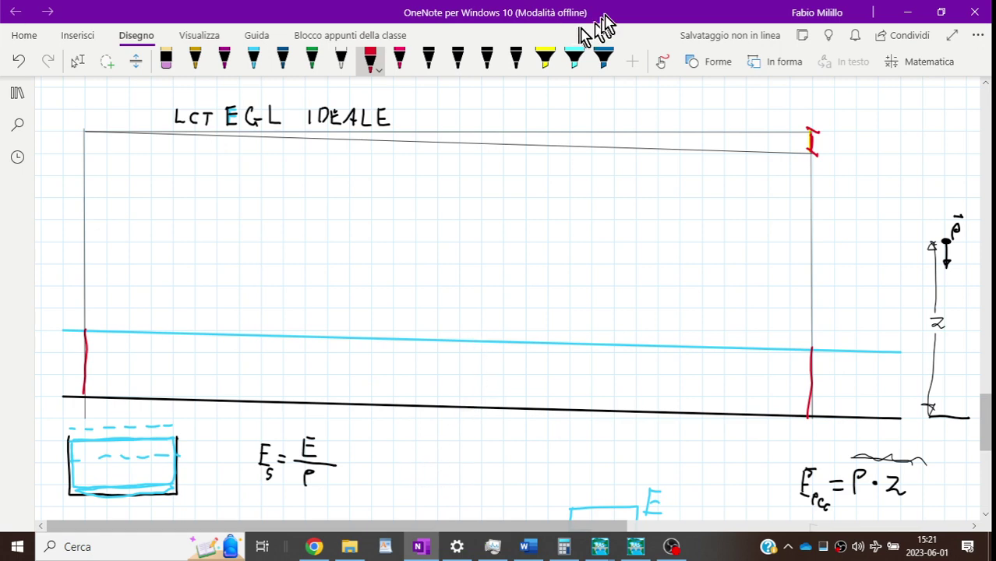
Step: Add a light blue dot inside the rectangle labelled E, toward its right side
click(77, 60)
scroll(550, 421, down, 4)
scroll(544, 389, down, 1)
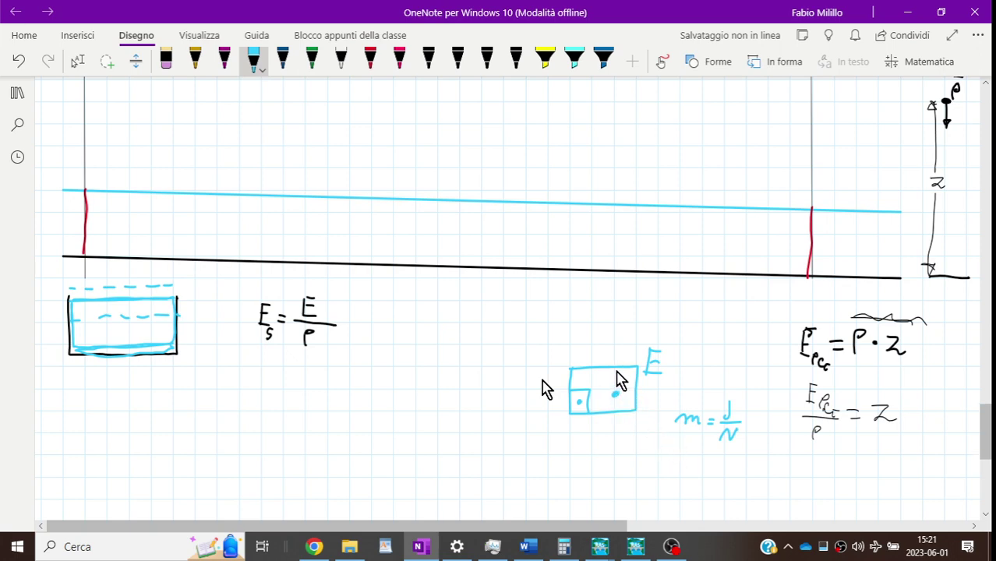
key(Escape)
click(622, 413)
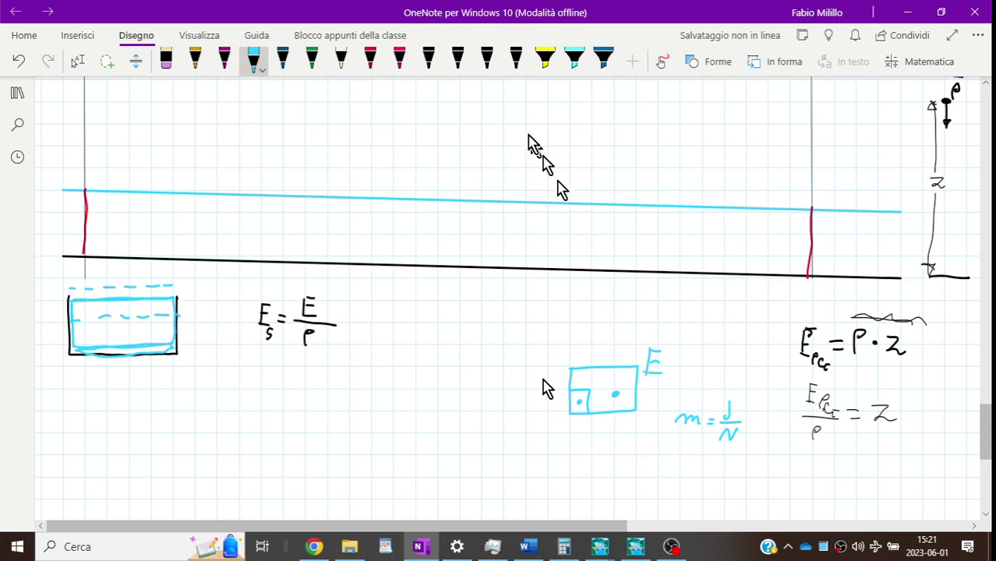
Step: Add a thin black vertical dimension labelled h between the rectangle's upper edge and the right-hand dot
click(429, 60)
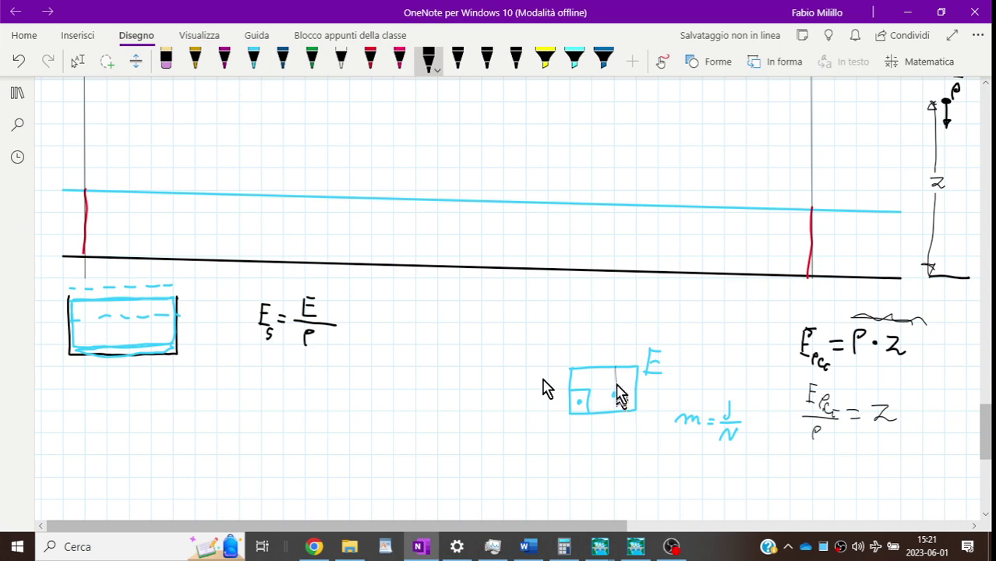
mouse_move(610, 369)
mouse_down()
mouse_move(621, 365)
mouse_move(625, 385)
mouse_up()
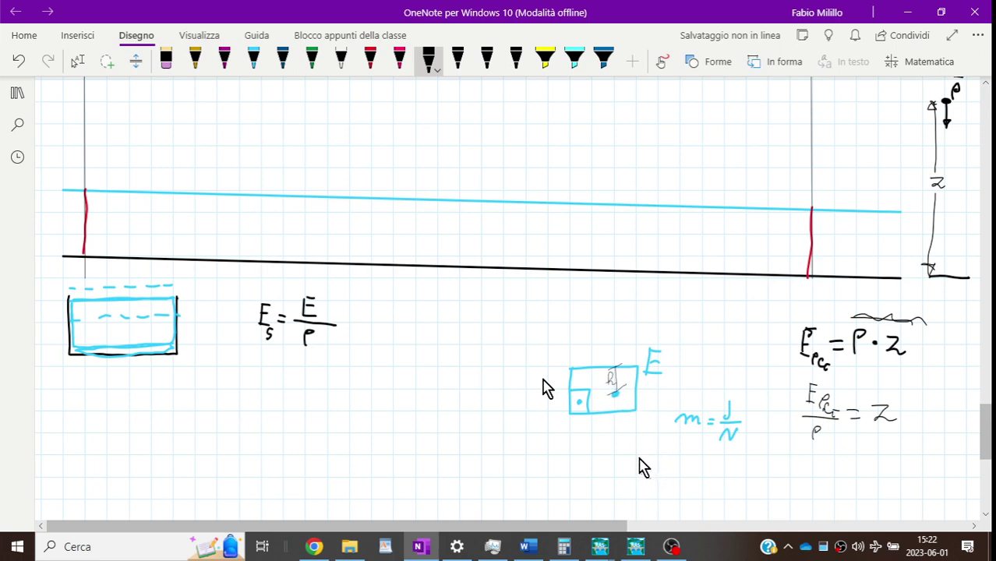
key(Escape)
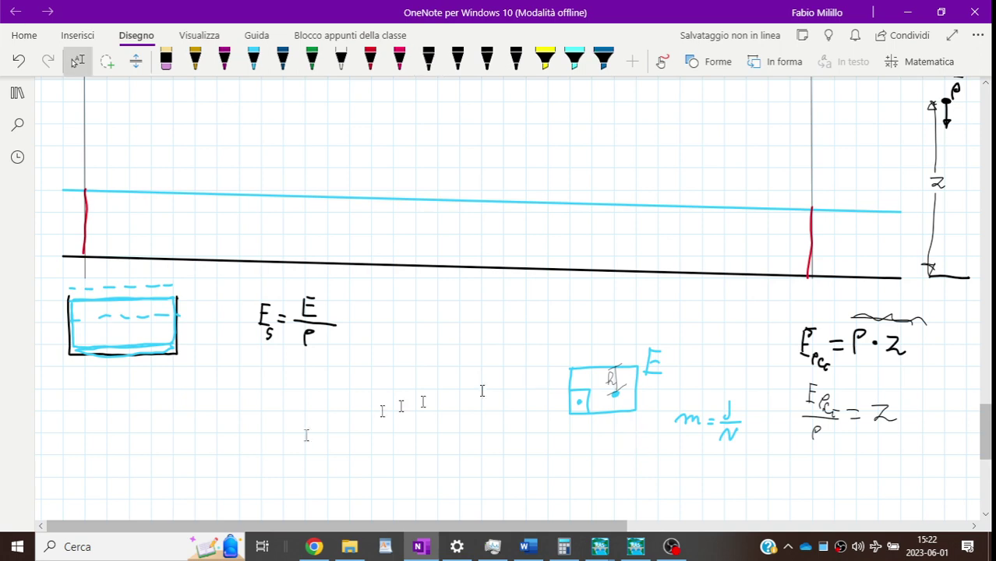
Step: Label the sloping head line EGL in black, just below the line near mid-channel
scroll(467, 436, up, 3)
scroll(468, 435, up, 1)
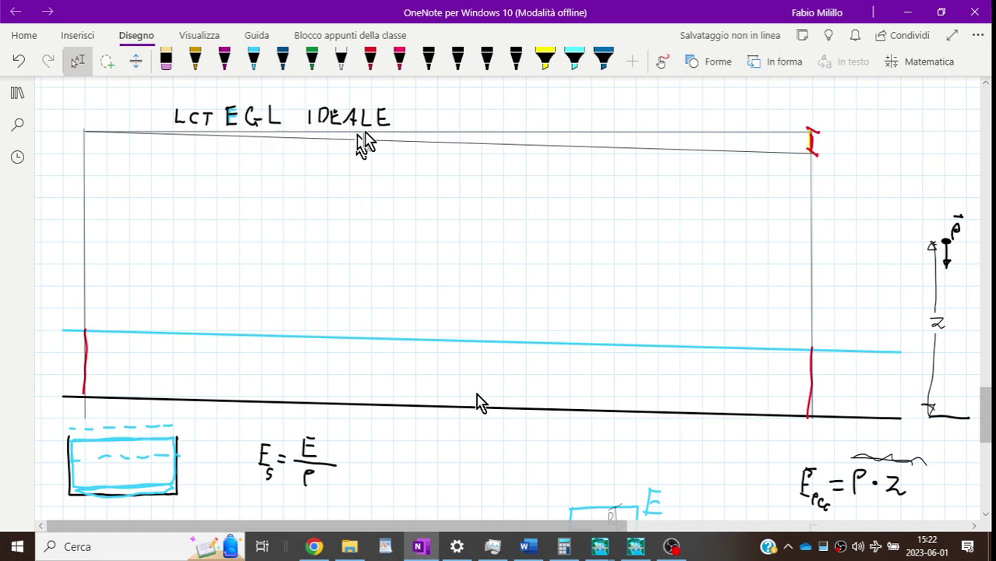
click(429, 61)
click(486, 61)
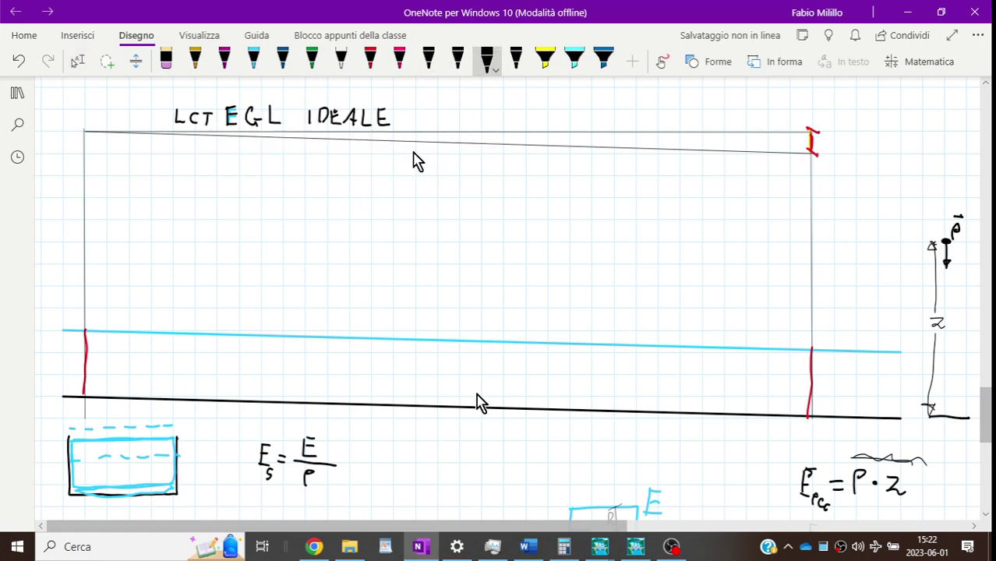
drag(413, 166, 444, 168)
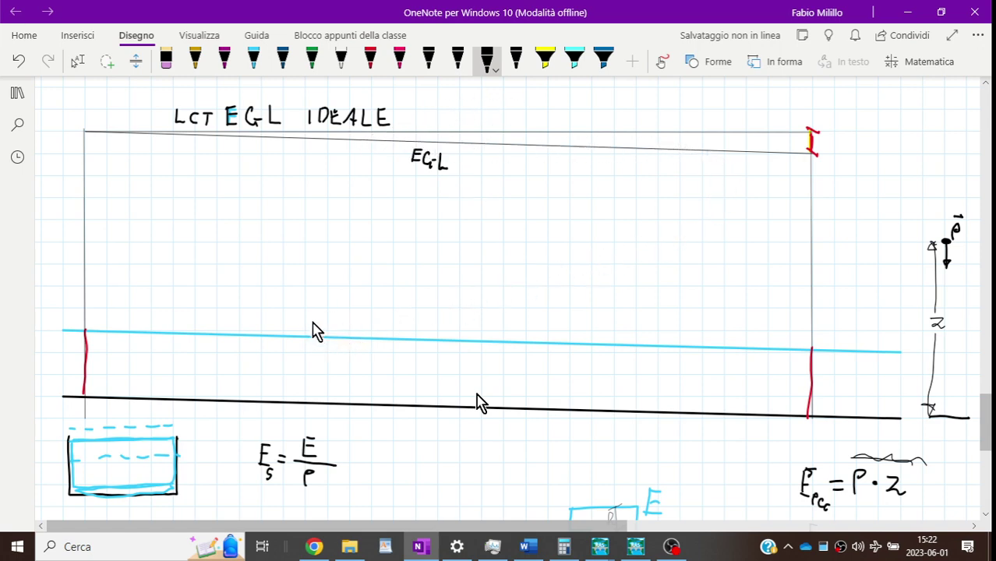
Step: Handwrite the black label Linea Piezom along the light blue water surface line
mouse_move(314, 330)
mouse_down()
mouse_move(363, 332)
mouse_move(381, 320)
mouse_move(390, 336)
mouse_move(451, 339)
mouse_up()
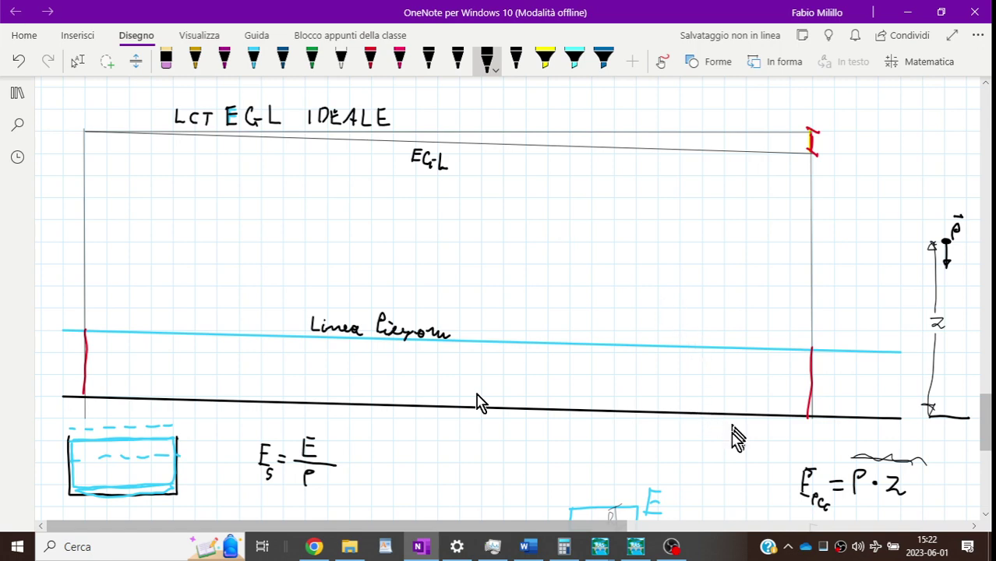
key(Escape)
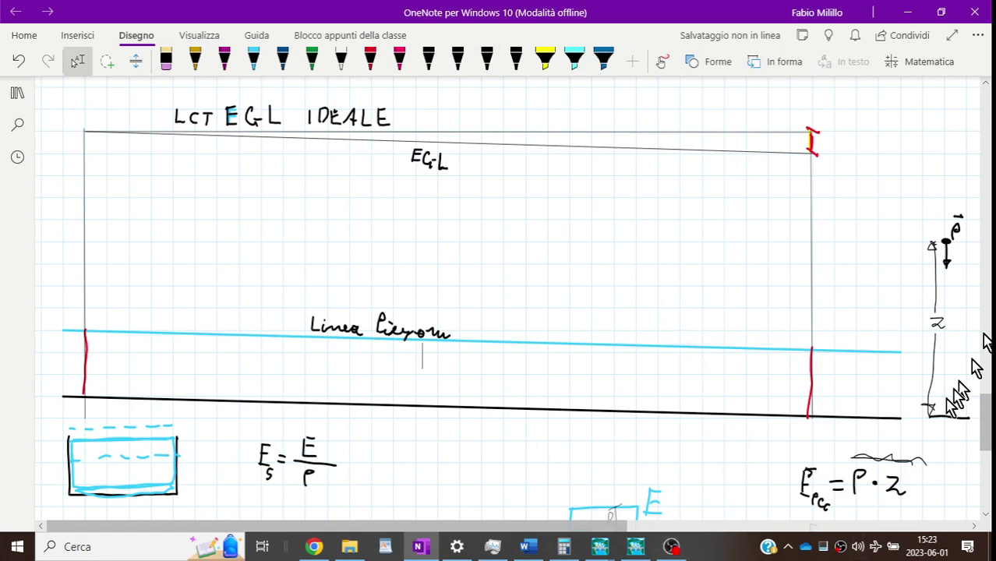
scroll(725, 428, down, 3)
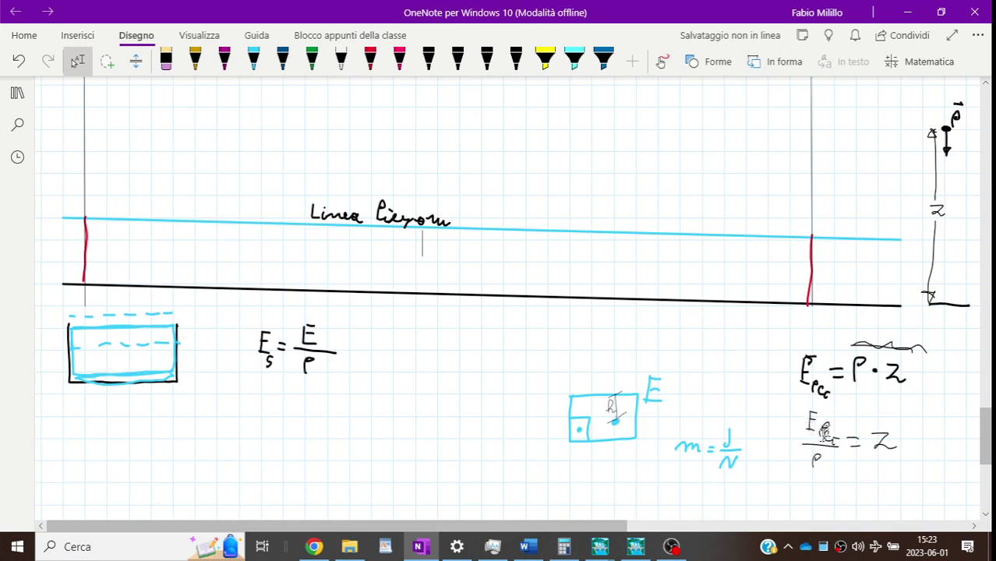
Step: Handwrite the velocity head V²/2g in black between the EGL and the Linea Piezom line, past mid-channel
scroll(817, 433, up, 1)
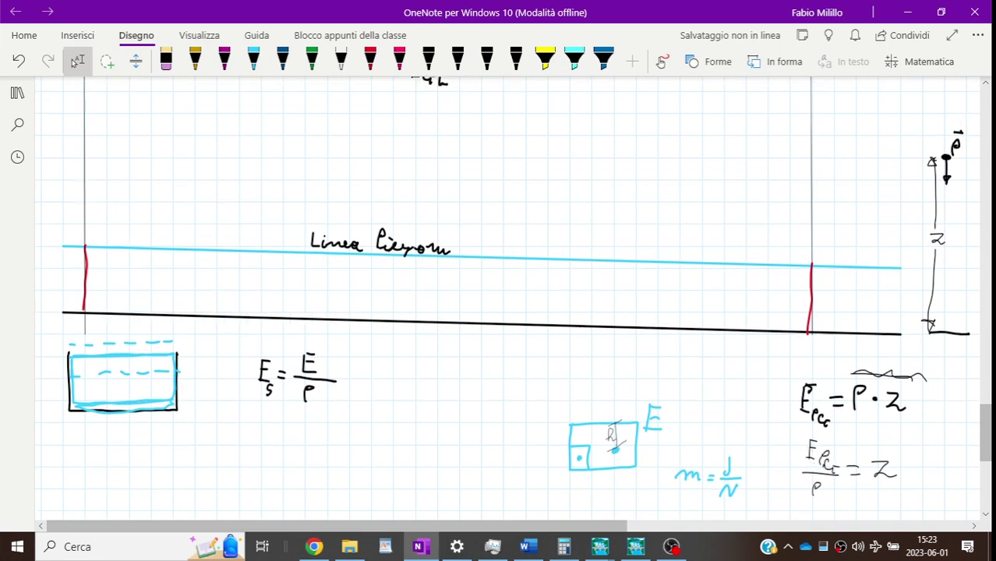
scroll(753, 461, up, 4)
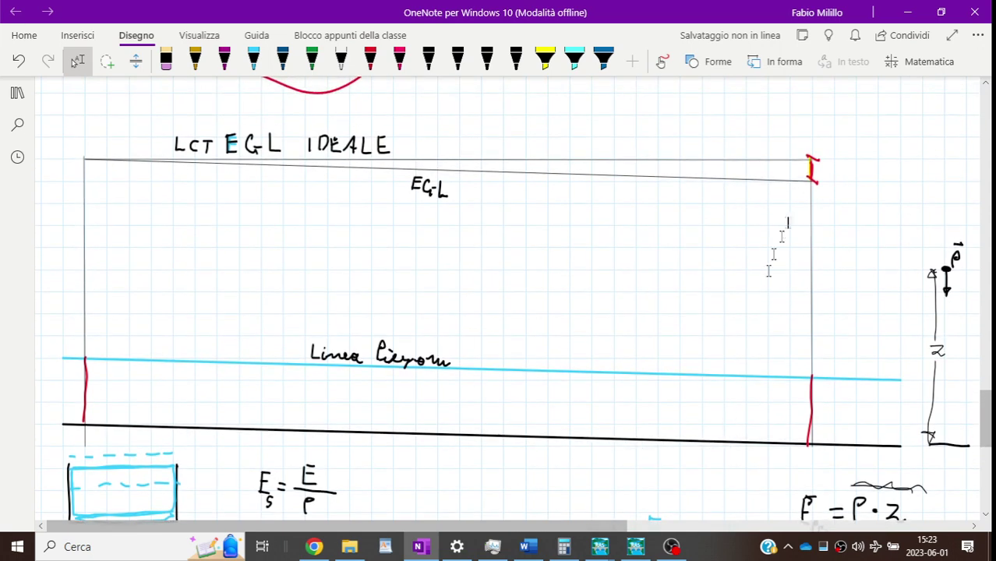
click(483, 66)
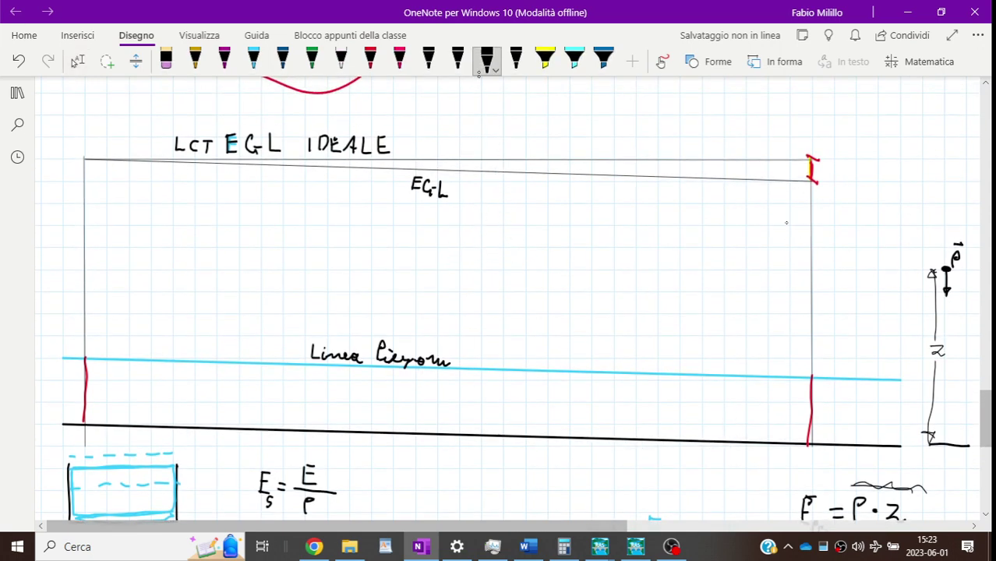
click(487, 64)
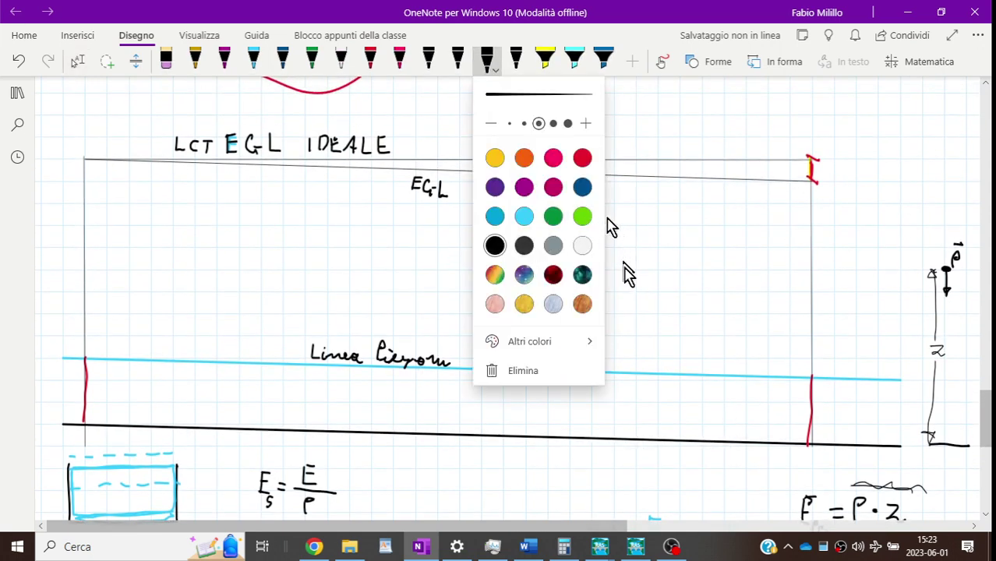
click(630, 286)
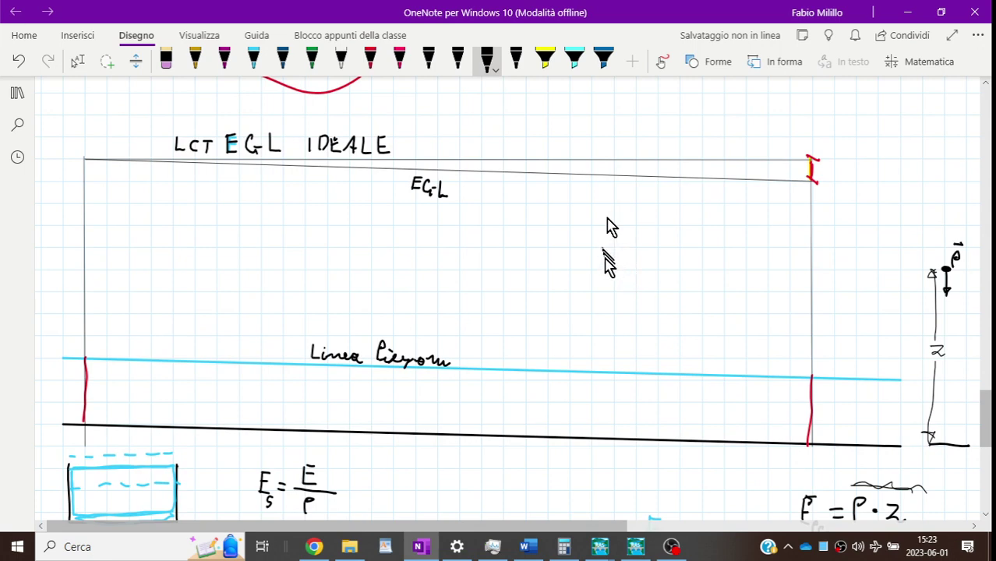
mouse_move(601, 250)
mouse_down()
mouse_move(625, 245)
mouse_move(626, 269)
mouse_move(605, 285)
mouse_move(622, 287)
mouse_move(617, 300)
mouse_up()
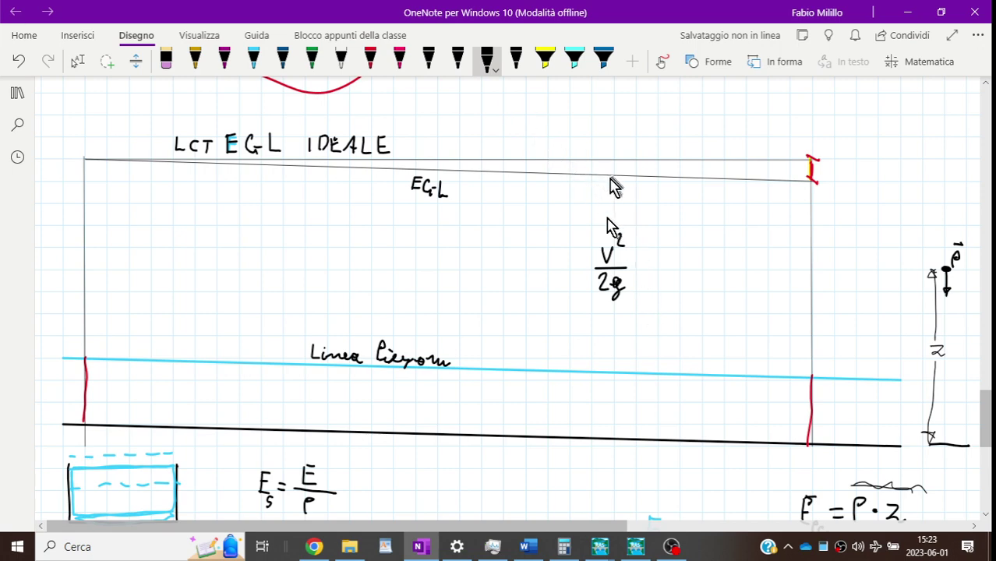
Step: Add black vertical arrows from V²/2g up to the EGL and down to the piezometric line
drag(611, 176, 611, 223)
drag(609, 185, 614, 198)
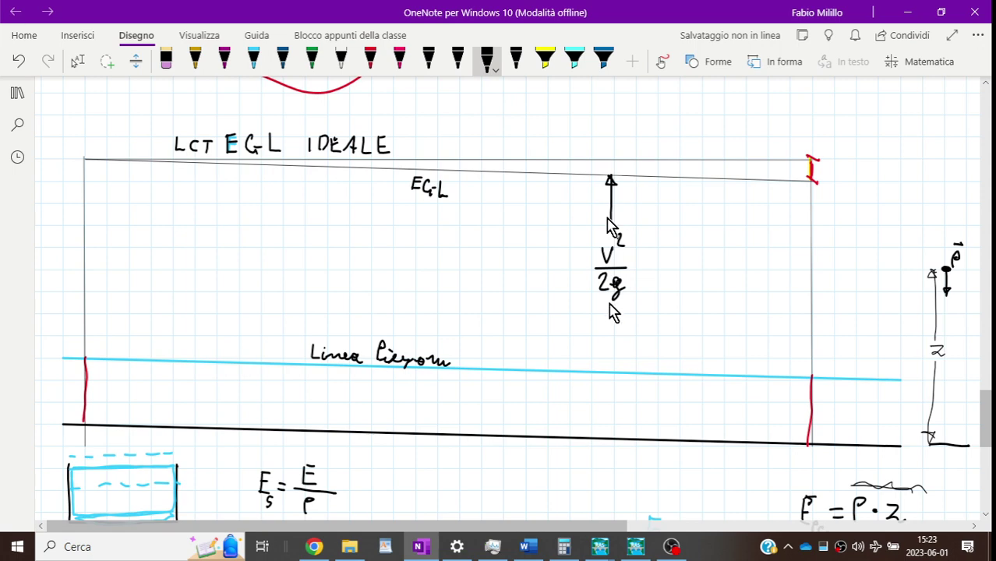
drag(610, 304, 615, 376)
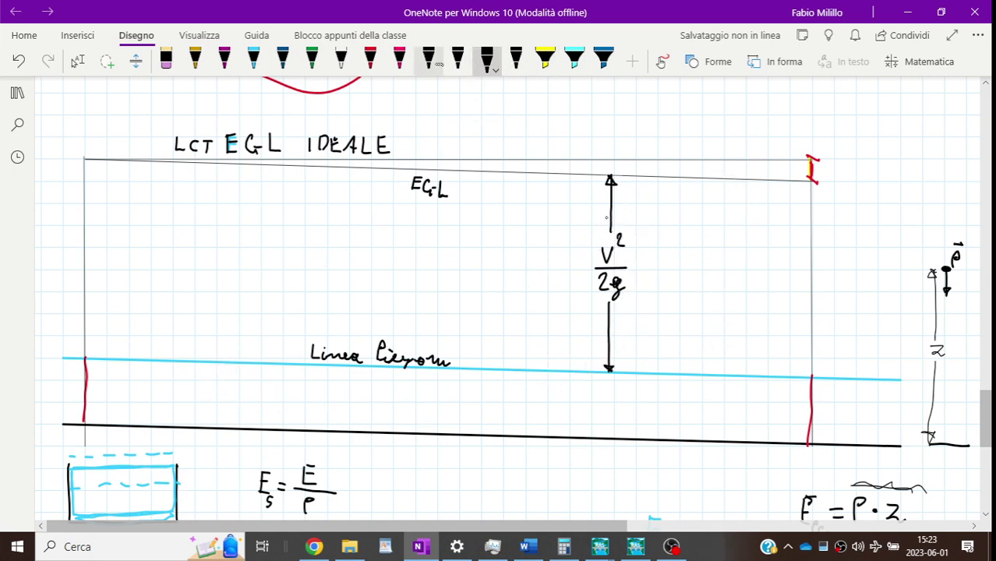
Step: Try a thin straight line just above the light blue piezometric line, spanning the two vertical section lines
click(430, 62)
click(705, 61)
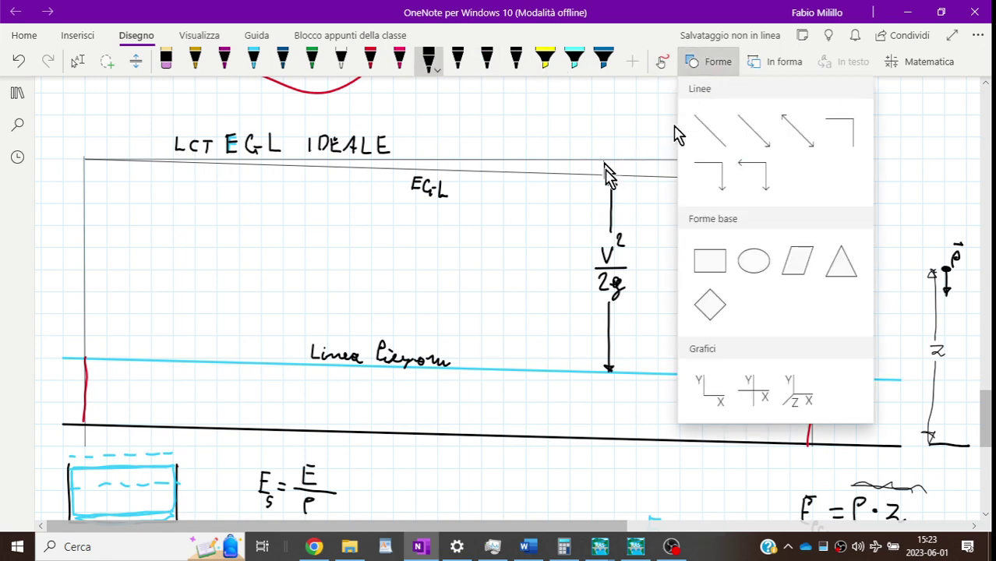
click(710, 142)
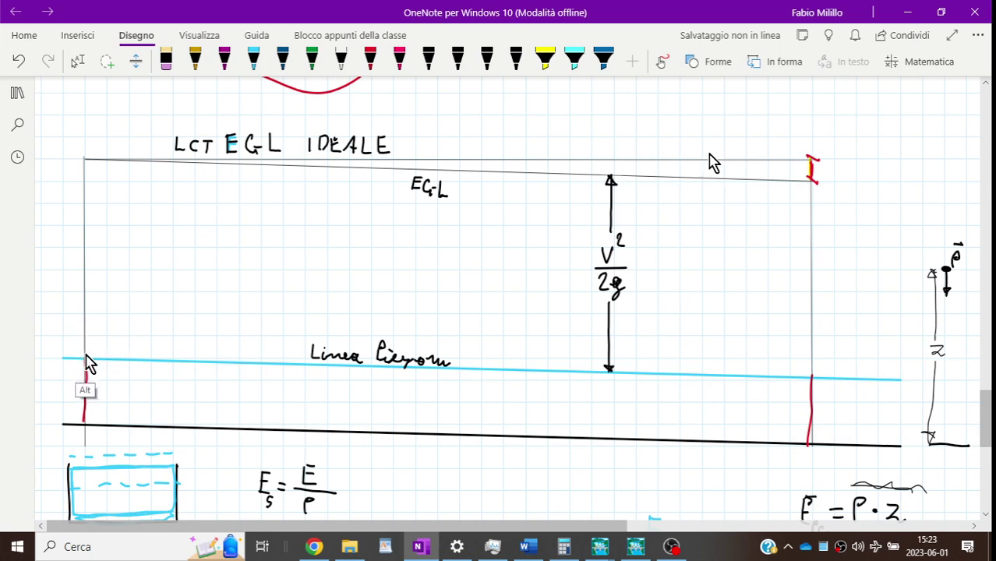
drag(86, 357, 164, 359)
drag(354, 361, 814, 382)
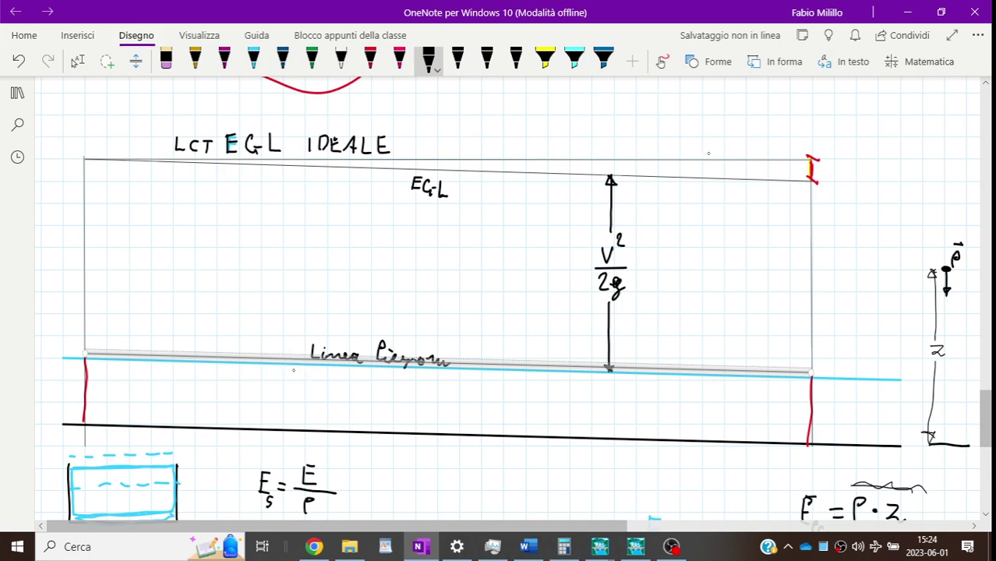
click(77, 61)
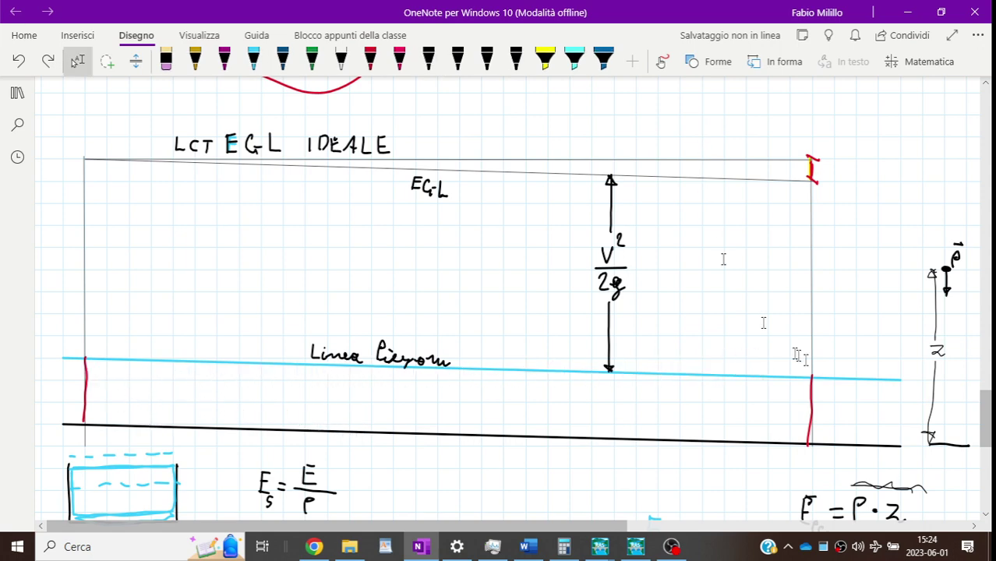
Step: Draw a long, thick black, gently sloping straight line as a new channel bed in the empty area below the formulas
scroll(678, 373, down, 3)
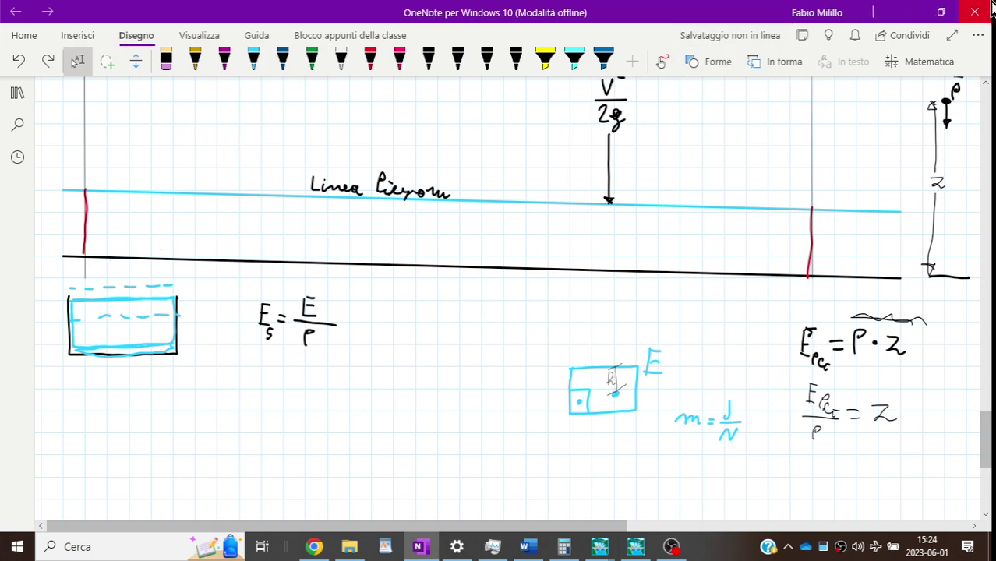
scroll(342, 401, down, 3)
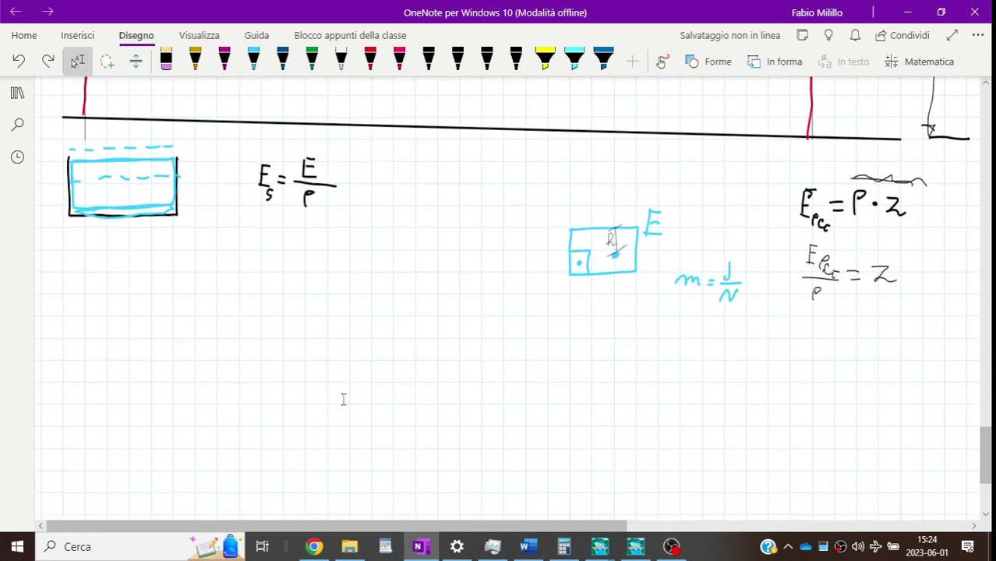
click(486, 61)
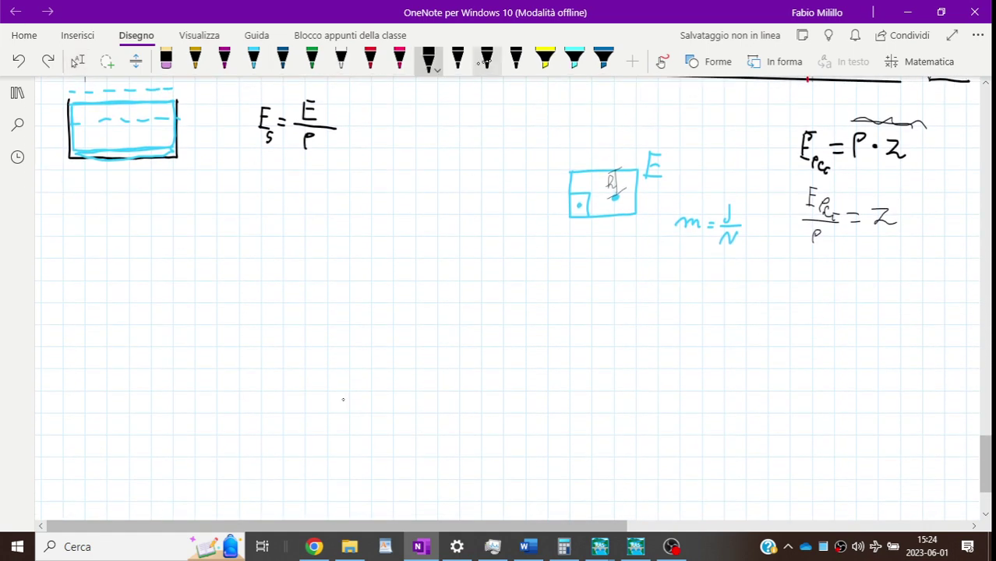
click(708, 65)
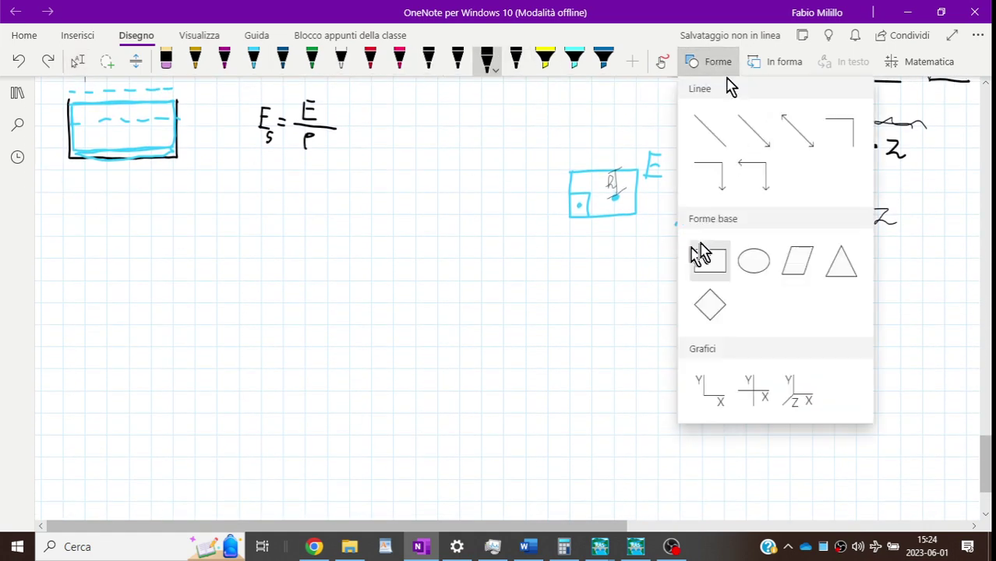
click(715, 140)
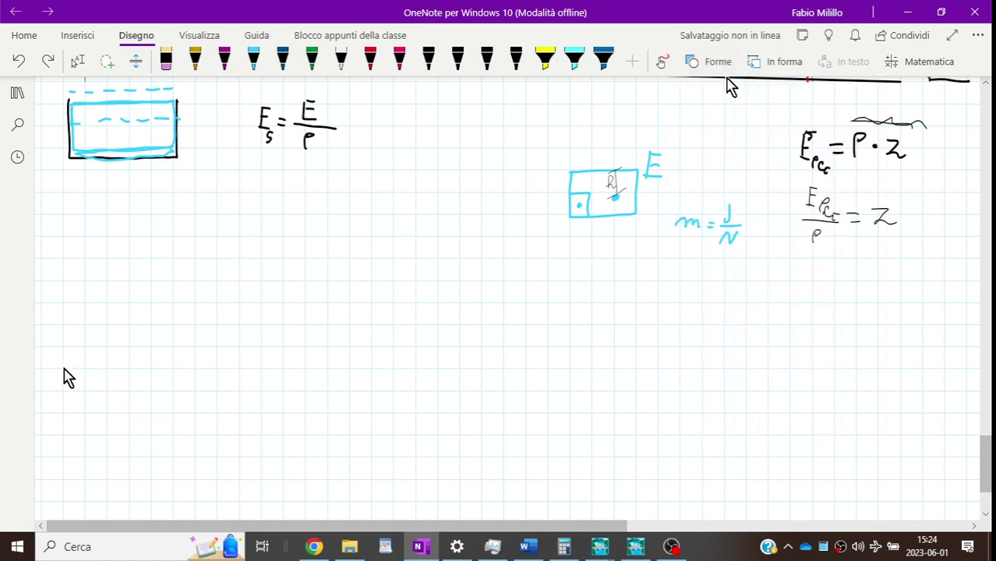
mouse_move(64, 369)
mouse_down()
mouse_move(886, 400)
mouse_move(876, 395)
mouse_up()
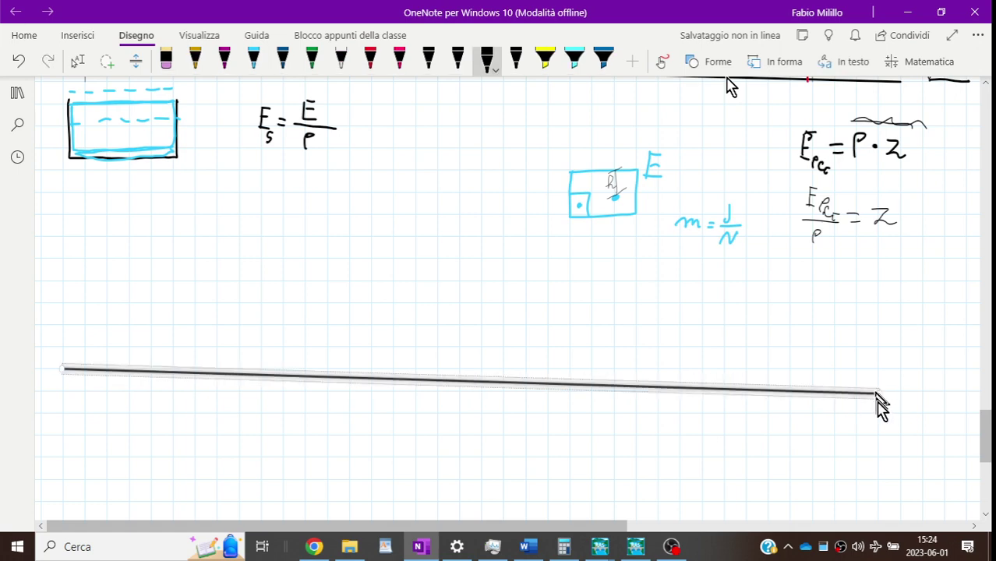
click(738, 378)
Step: Draw a short, steeper light blue straight line descending toward the new bed line above its upstream quarter
click(254, 62)
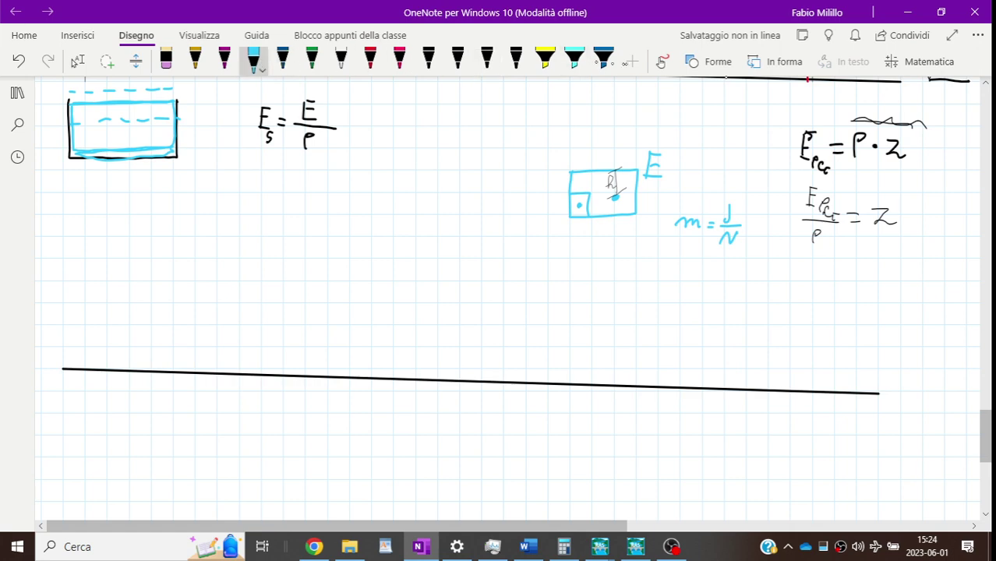
click(701, 63)
click(718, 132)
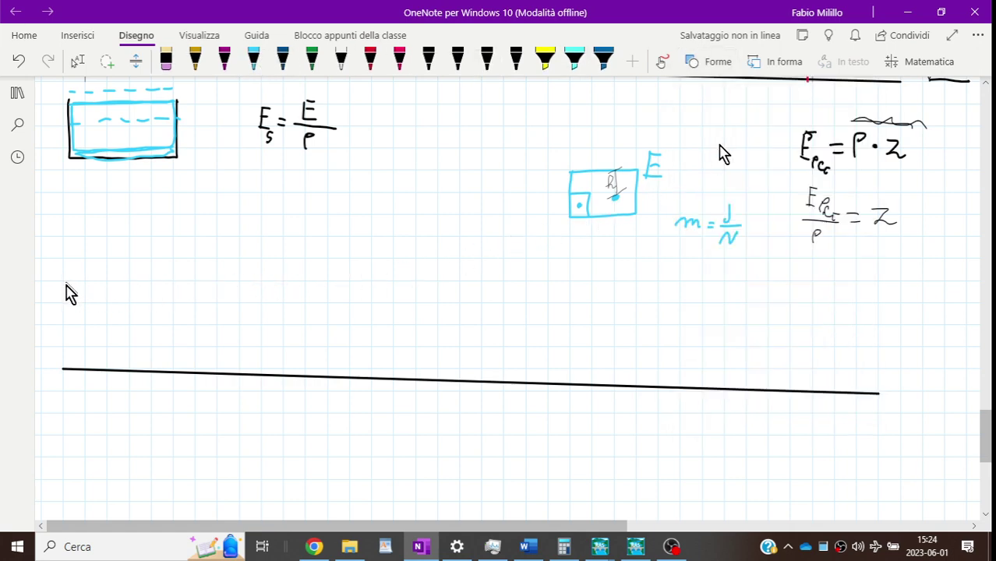
drag(64, 281, 264, 324)
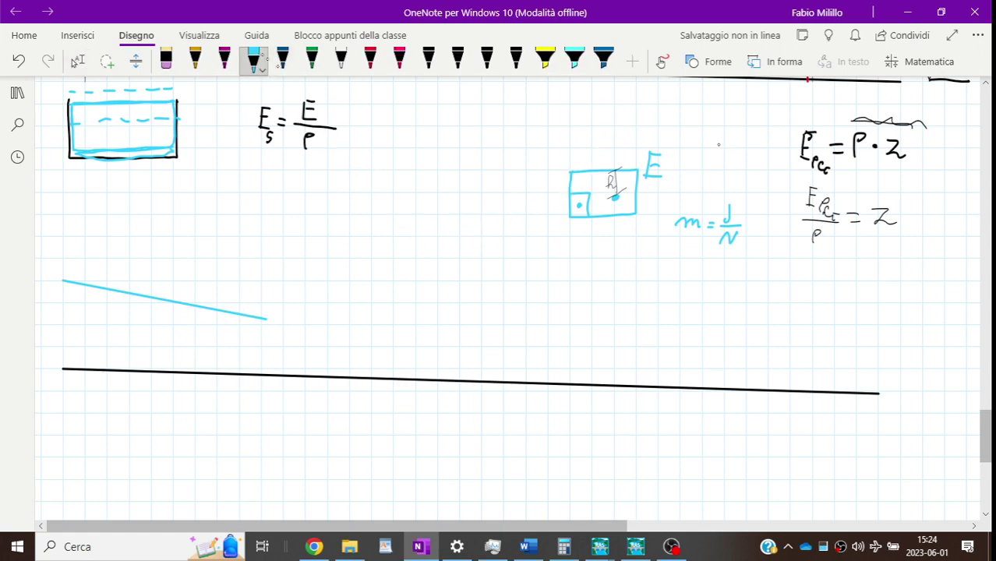
Step: Continue the water surface with a long light blue straight line, roughly parallel to the bed, to its downstream end
click(253, 62)
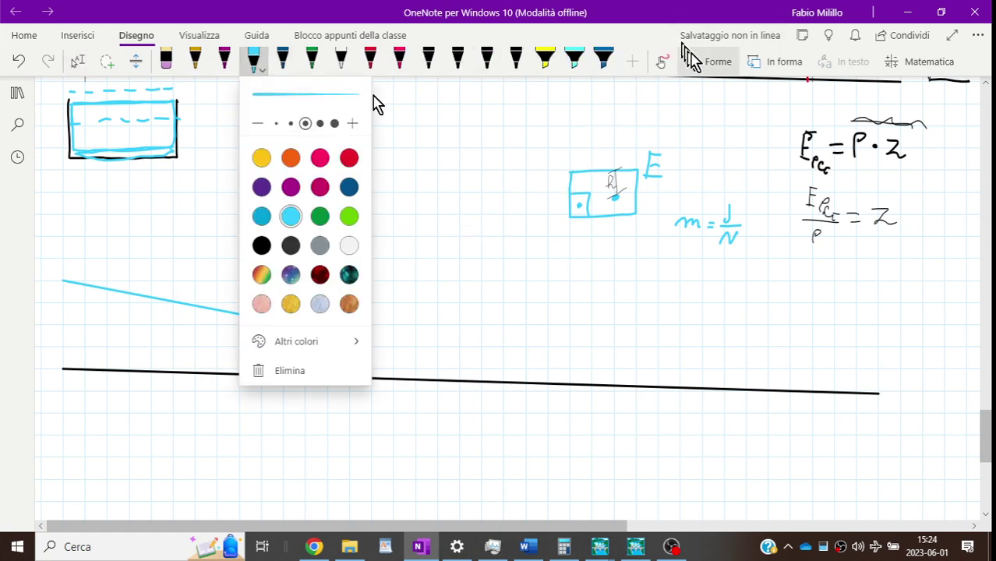
click(709, 63)
click(710, 132)
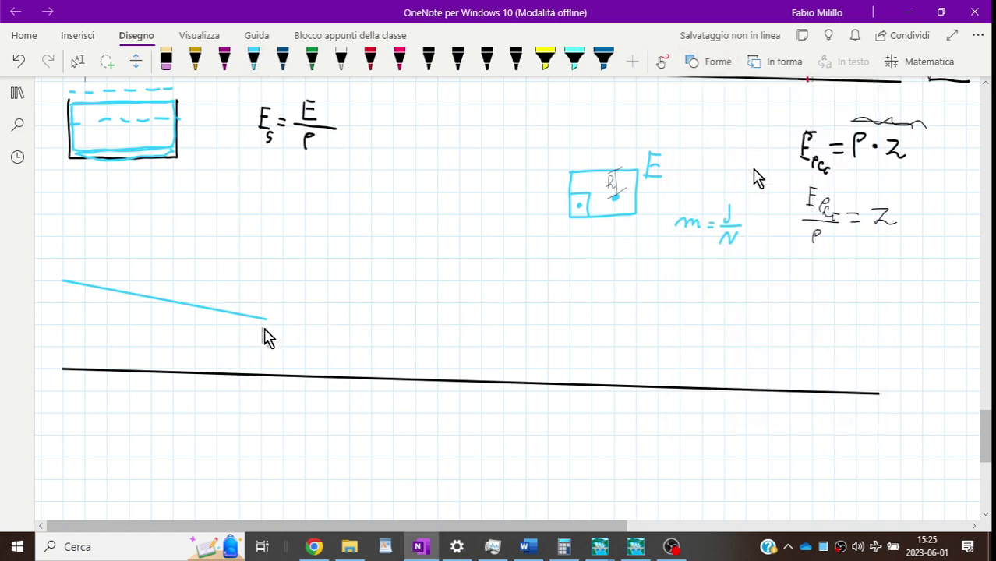
mouse_move(262, 325)
mouse_down()
mouse_move(852, 363)
mouse_move(874, 354)
mouse_up()
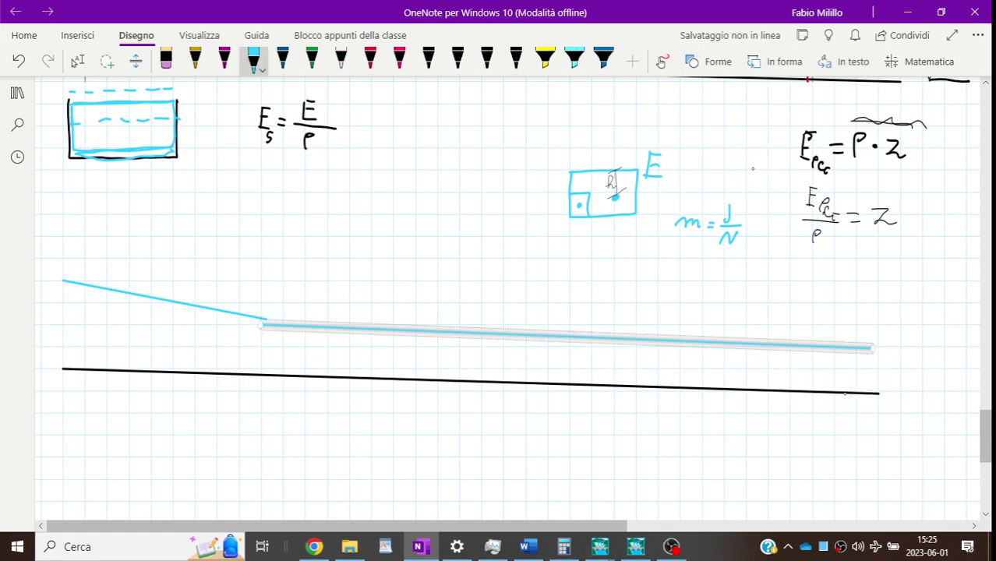
key(Escape)
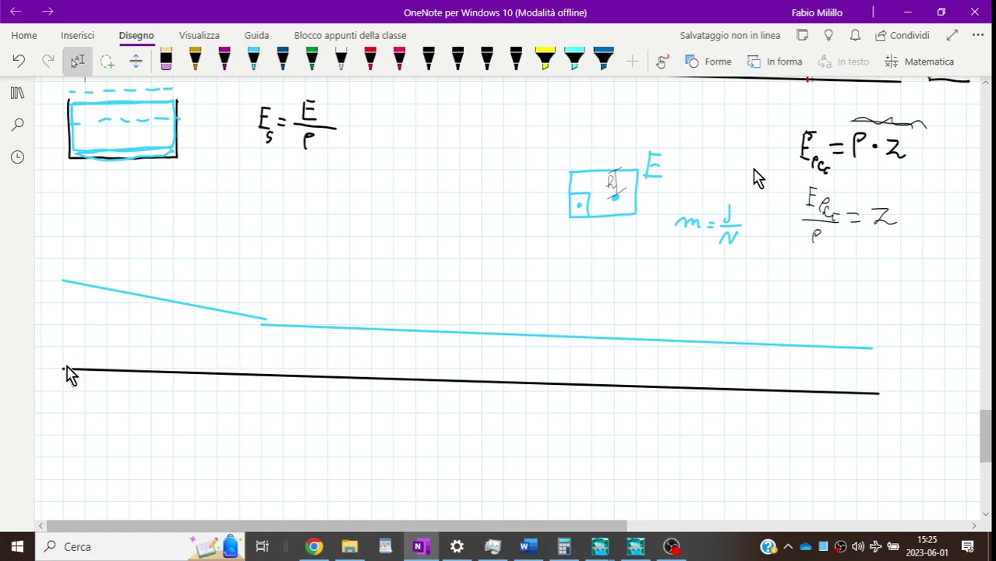
key(Escape)
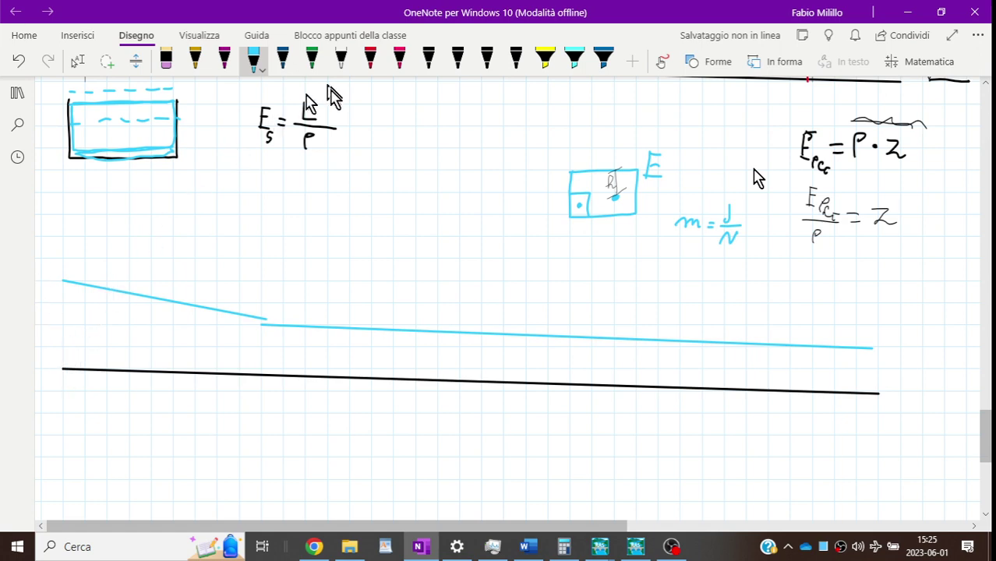
Step: Extend the bed line slightly upstream in black and sketch an open-topped rectangular cross-section beneath its upstream end
click(487, 60)
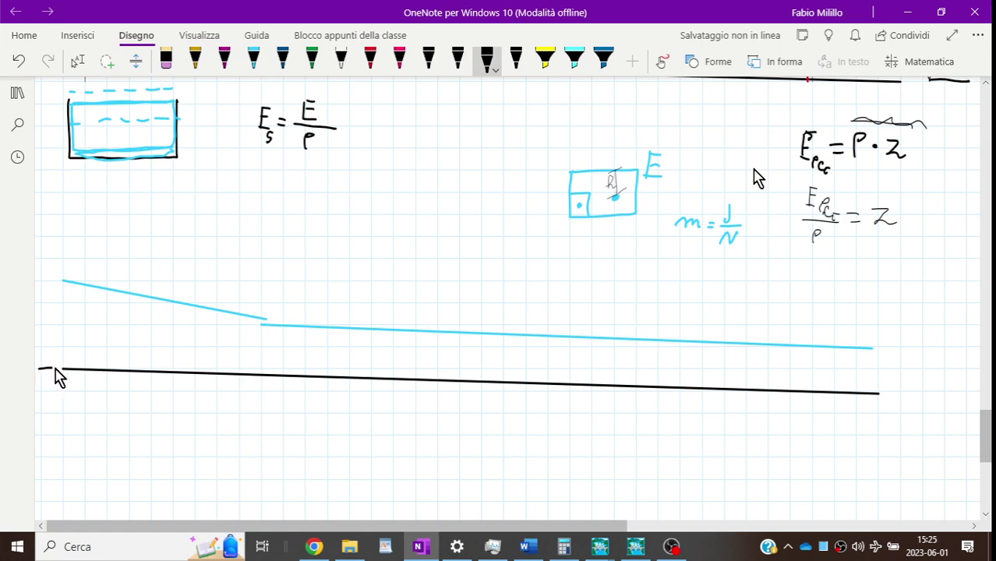
drag(64, 368, 45, 365)
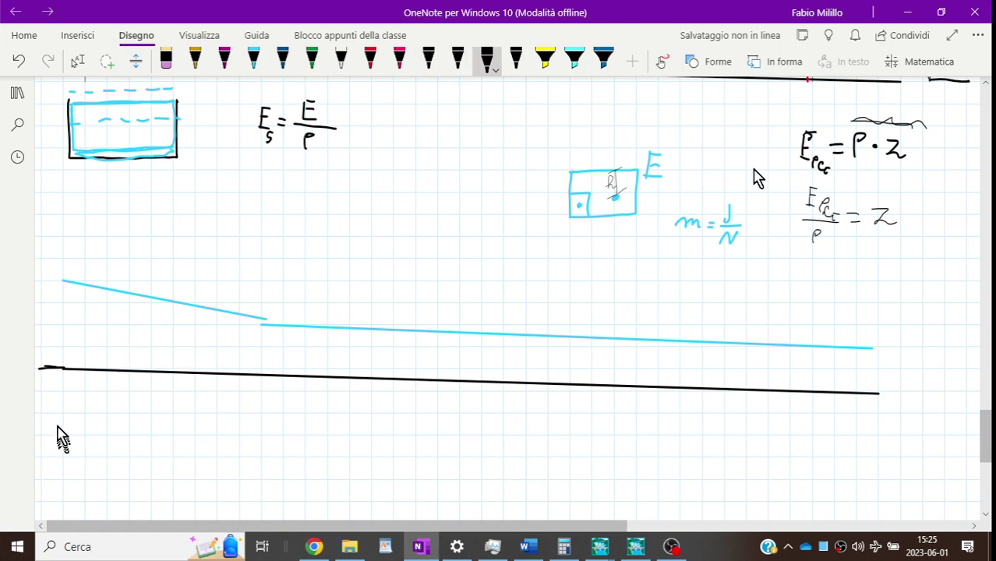
mouse_move(60, 412)
mouse_down()
mouse_move(60, 478)
mouse_move(169, 479)
mouse_move(171, 415)
mouse_up()
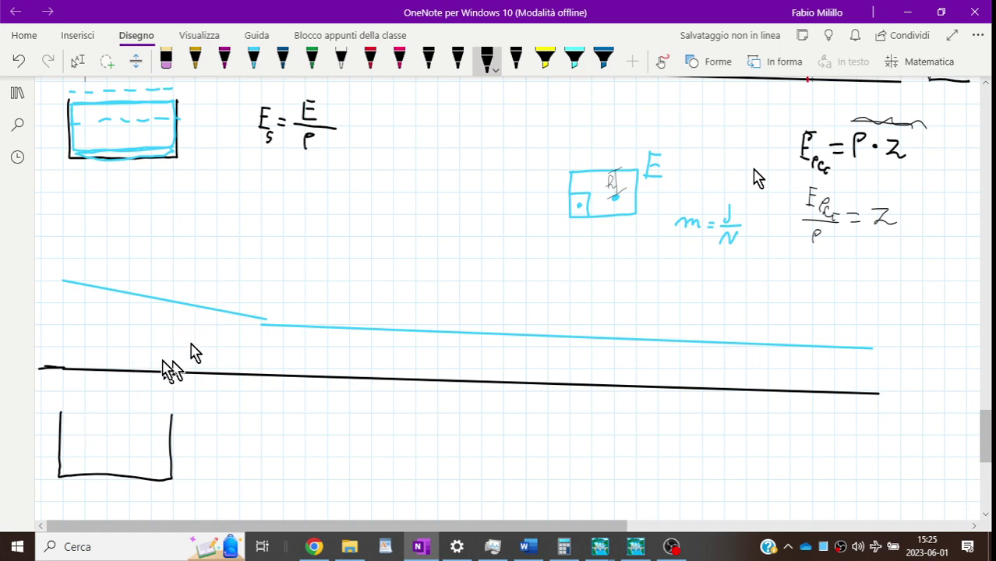
Step: Draw two light blue water levels across the new cross-section, one near the rim and one at about mid-height
click(253, 61)
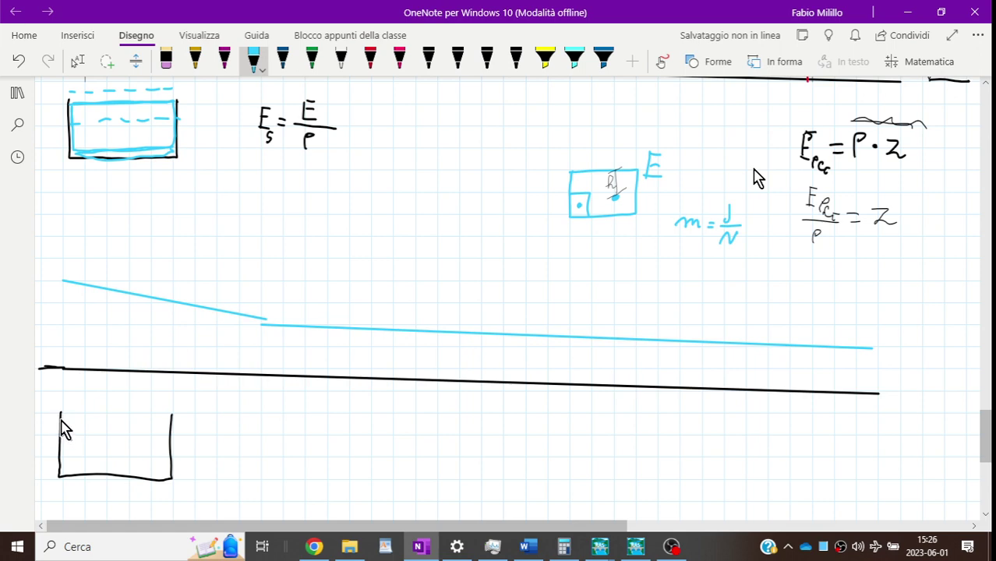
drag(60, 417, 166, 415)
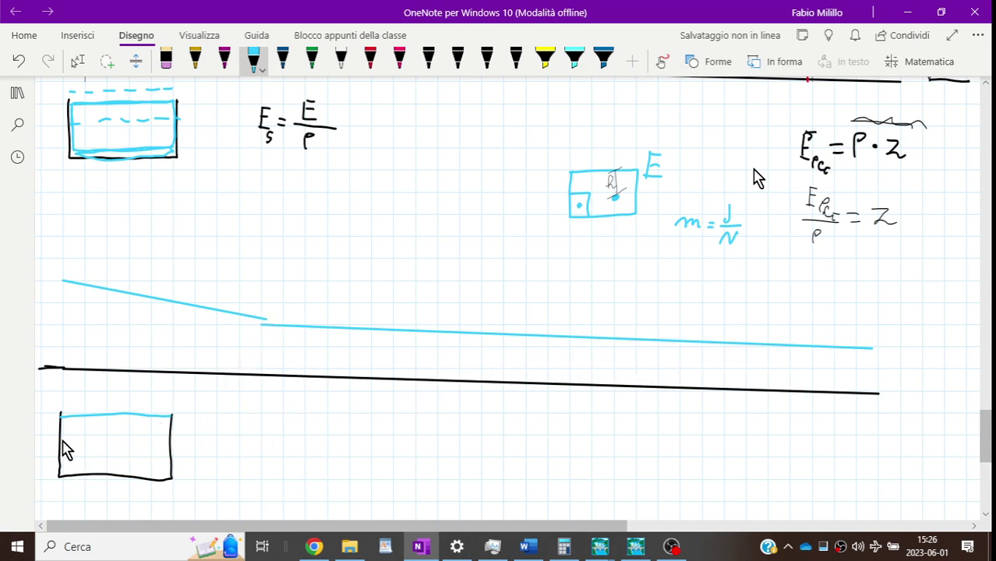
drag(63, 442, 171, 439)
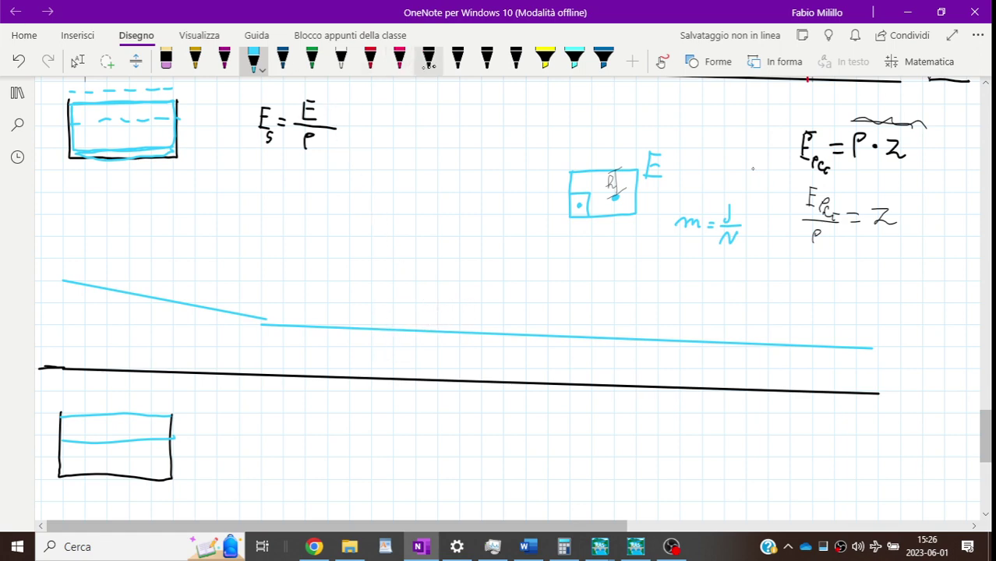
Step: Draw a thin straight line above the long light blue water surface line, parallel to it and about equally long
click(428, 59)
click(711, 64)
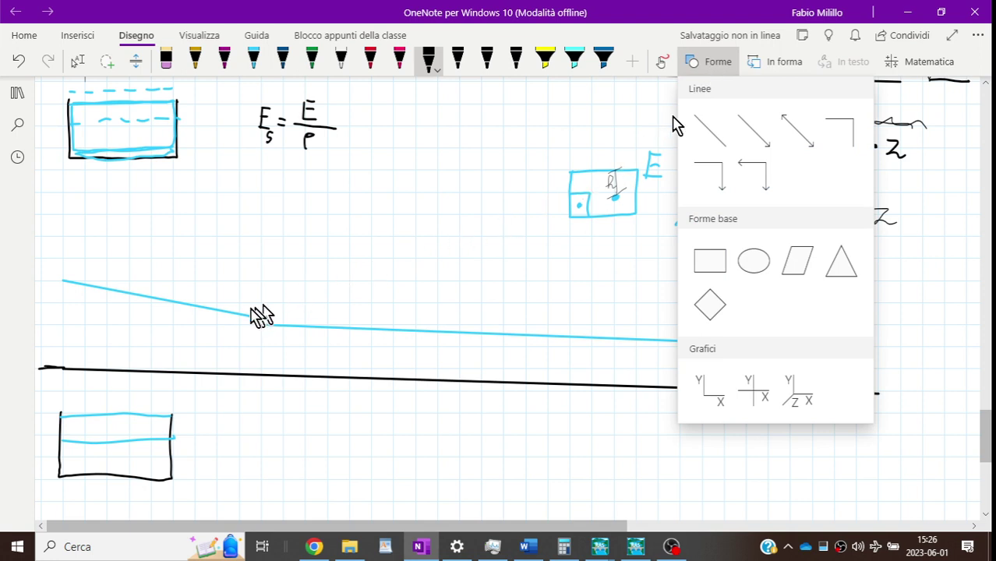
click(710, 128)
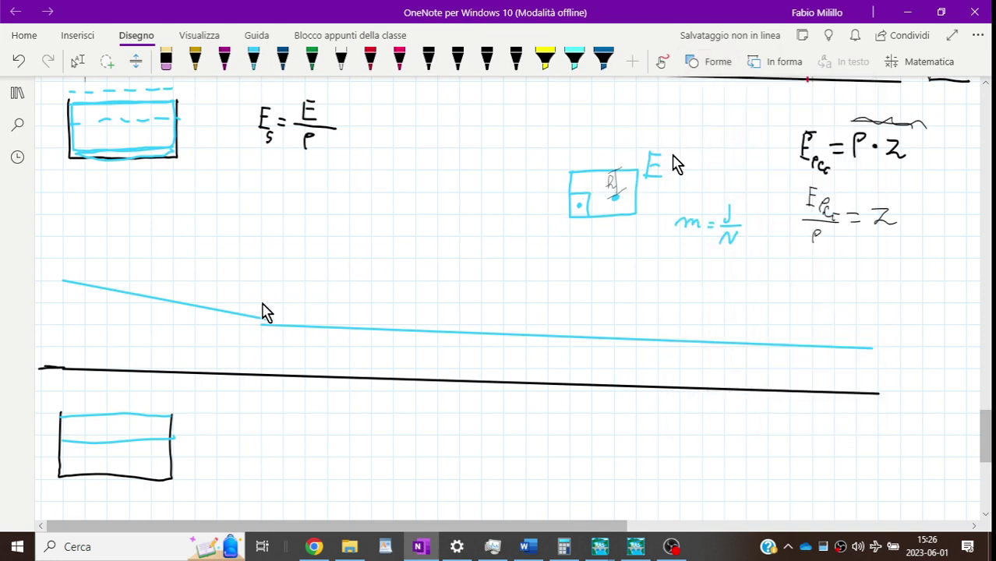
drag(263, 304, 870, 328)
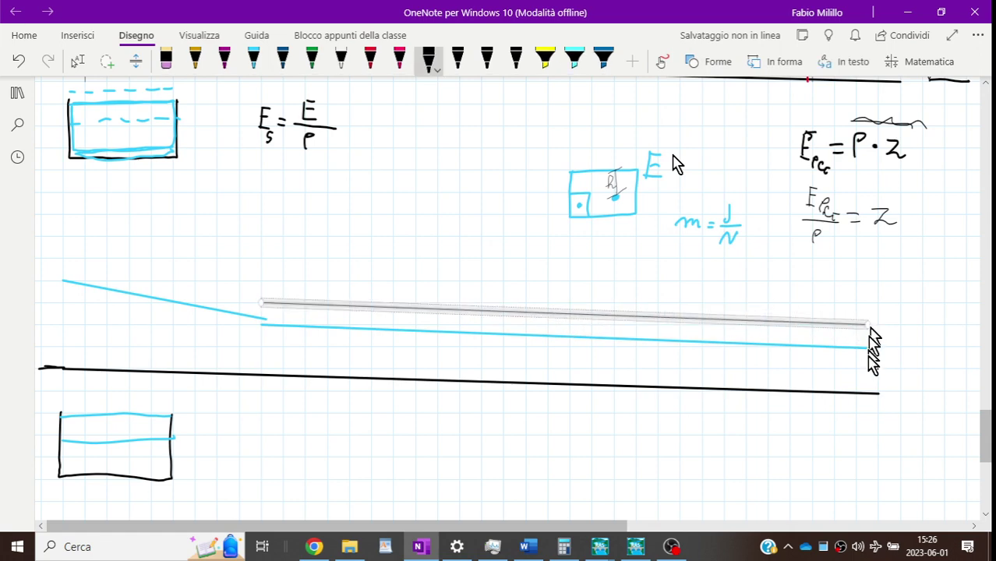
drag(259, 341, 267, 353)
drag(269, 341, 277, 353)
drag(278, 342, 286, 354)
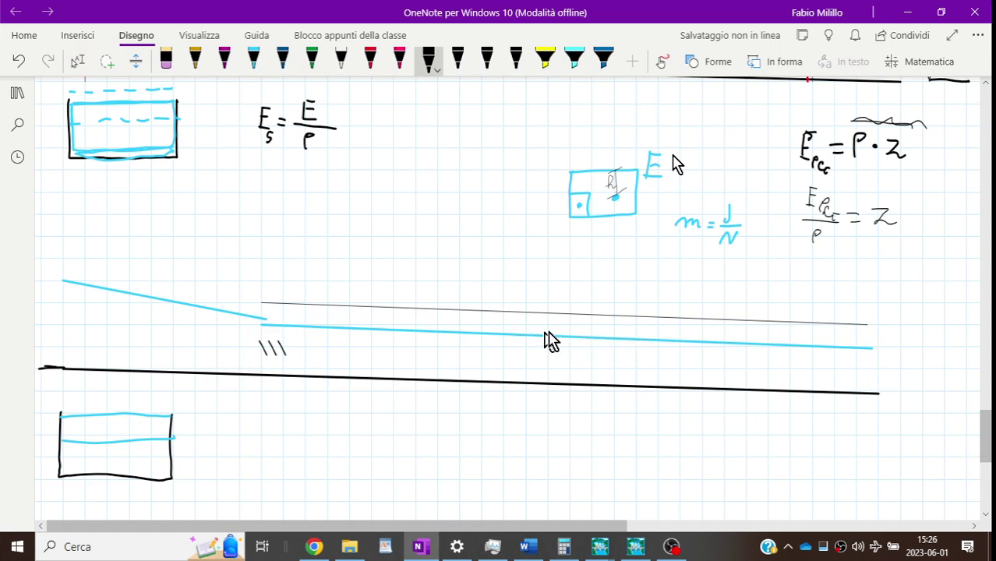
key(ctrl+z)
key(ctrl+z)
key(ctrl+z)
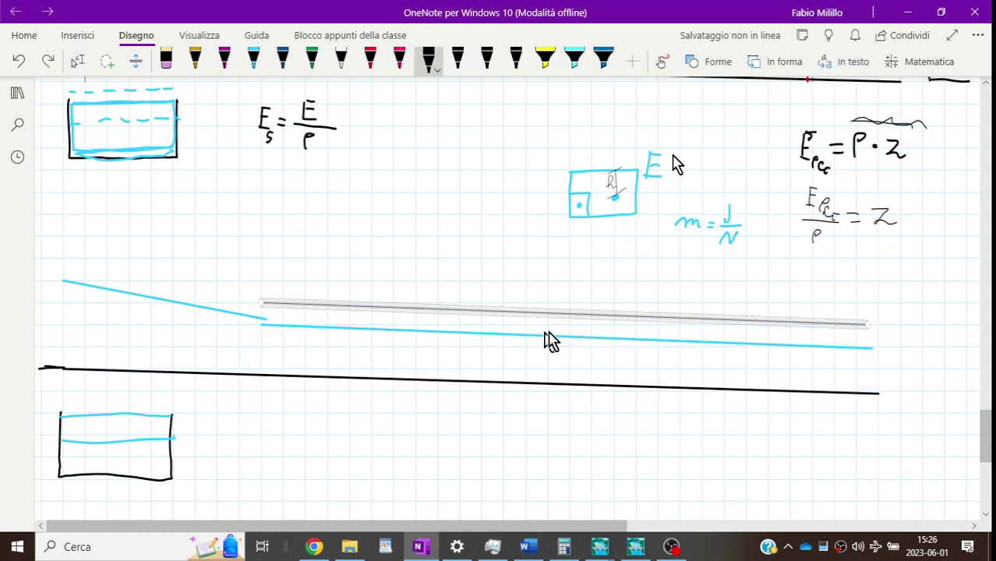
key(Escape)
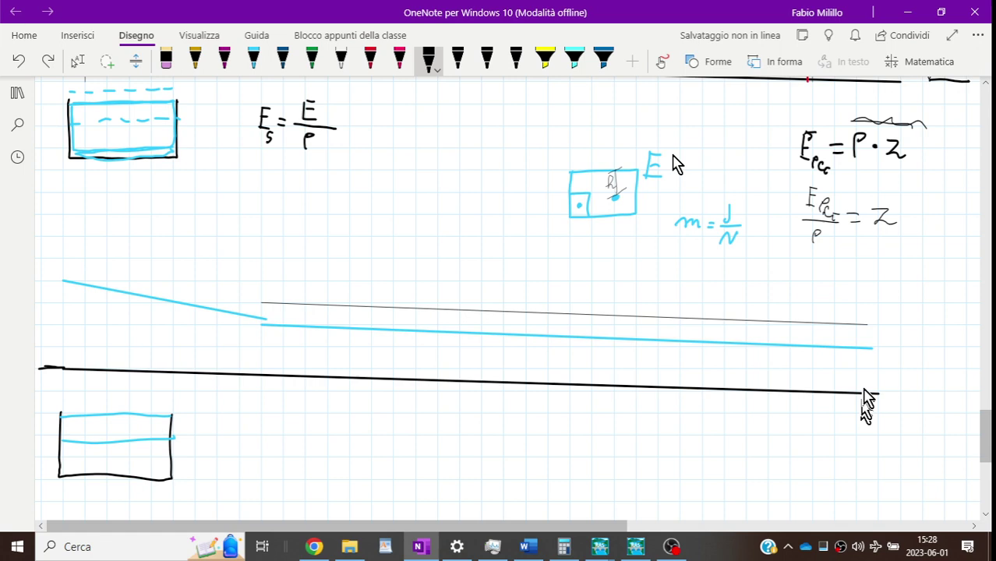
key(Escape)
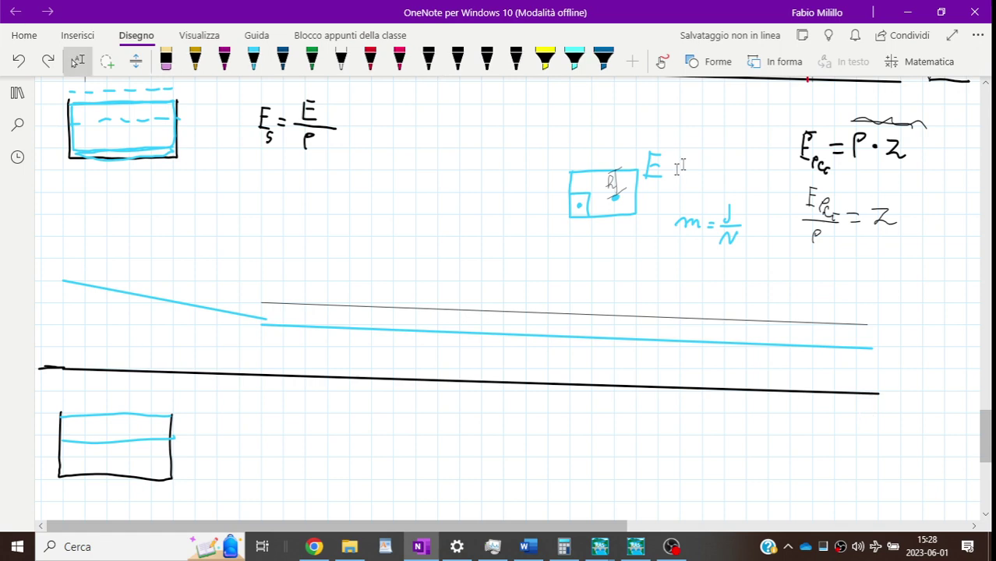
Step: Switch to RAS Mapper, hide the 2D Flow Areas of geometry 06 01 and examine the terrain at the valley mouth
click(638, 547)
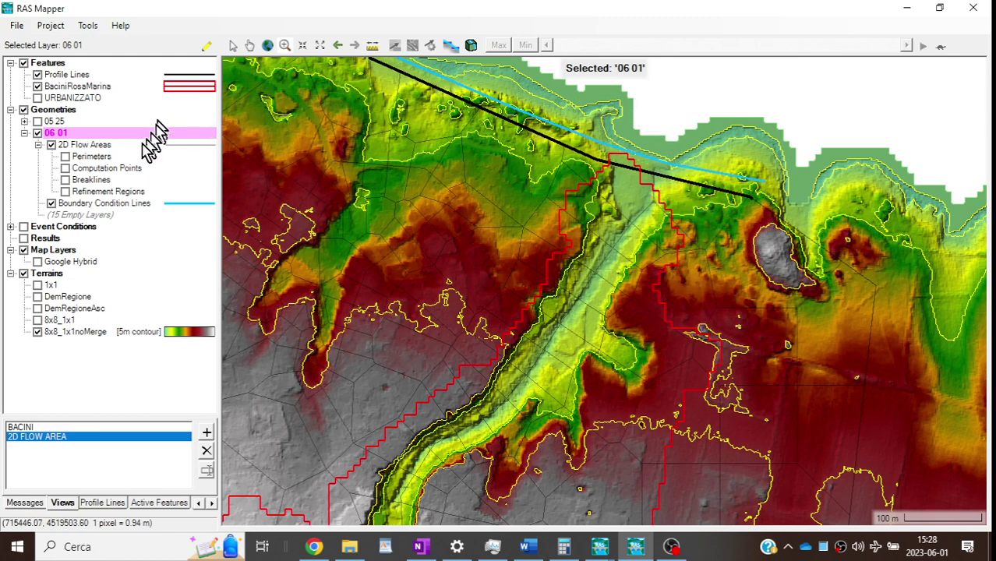
click(50, 145)
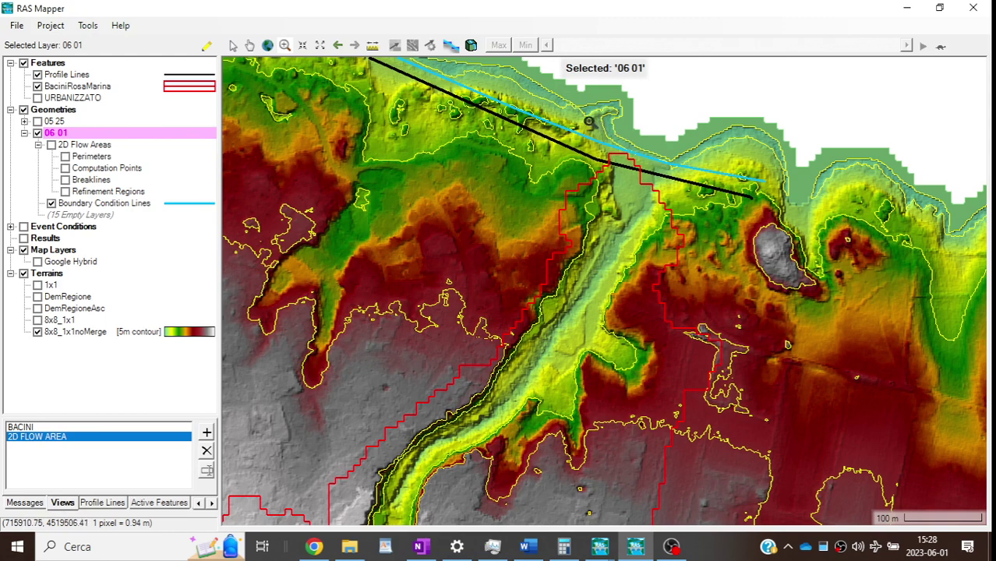
drag(579, 117, 679, 318)
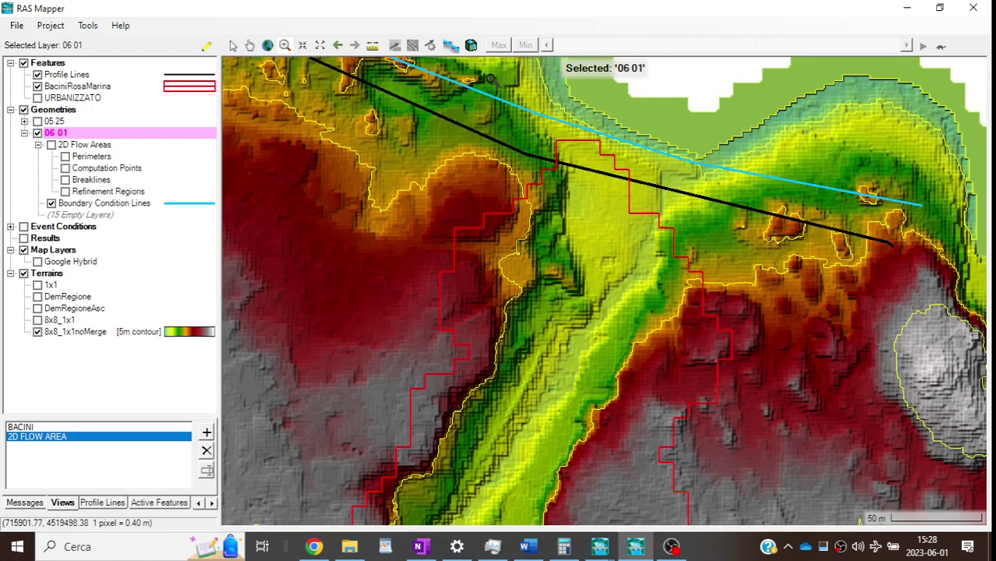
drag(491, 77, 713, 457)
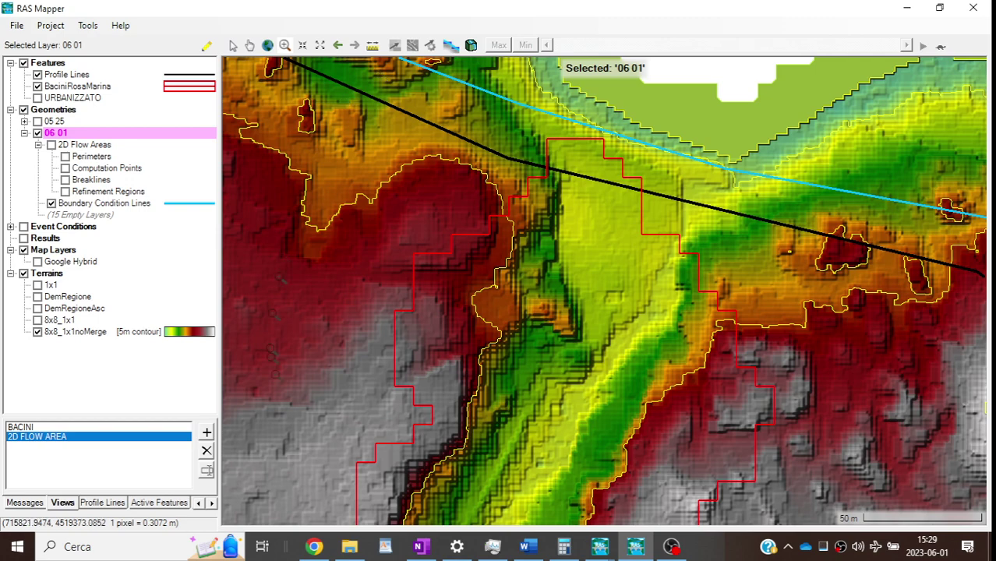
click(672, 547)
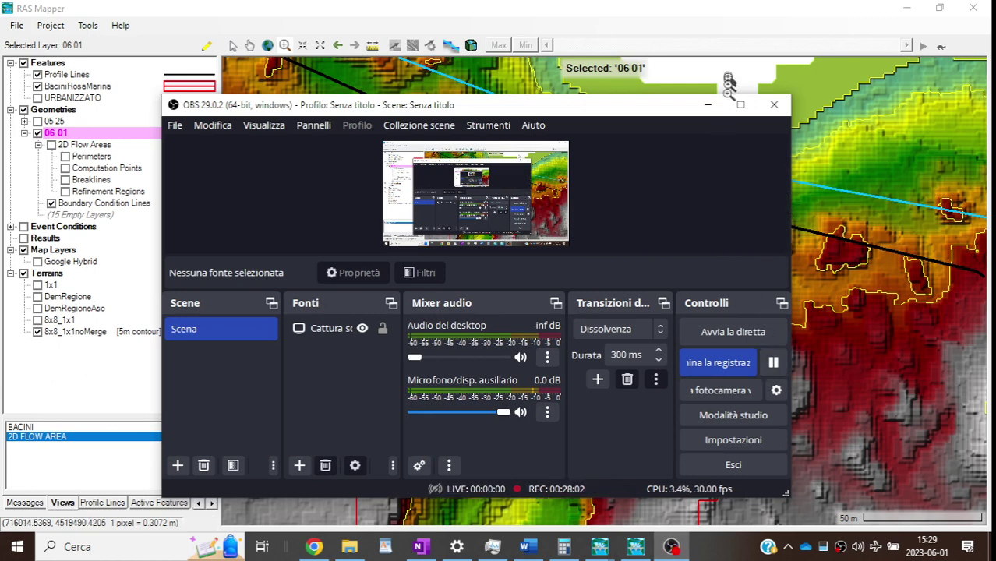
click(734, 33)
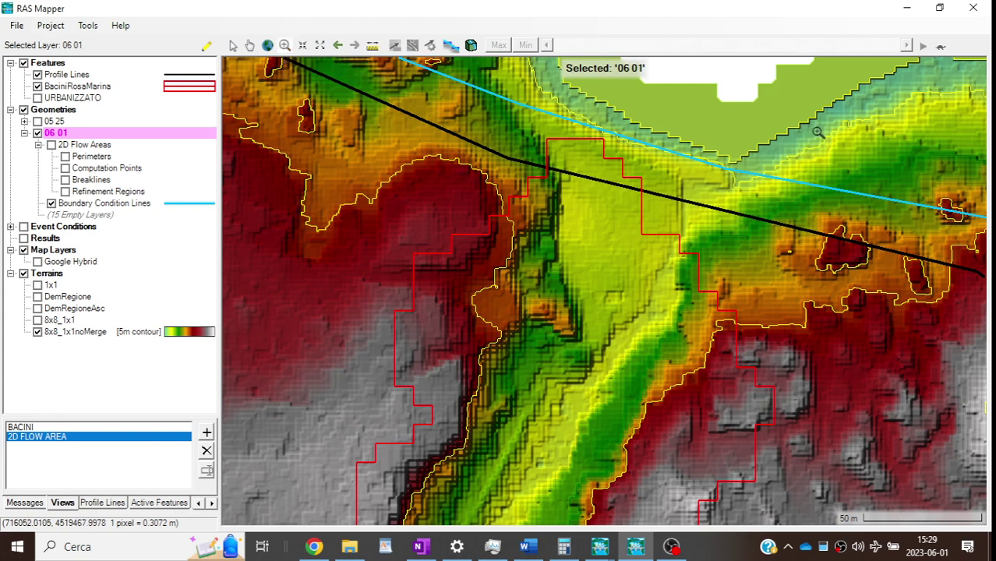
Step: Measure the length and slope of a straight line from the coast near the blue boundary line up into the valley
drag(816, 131, 538, 330)
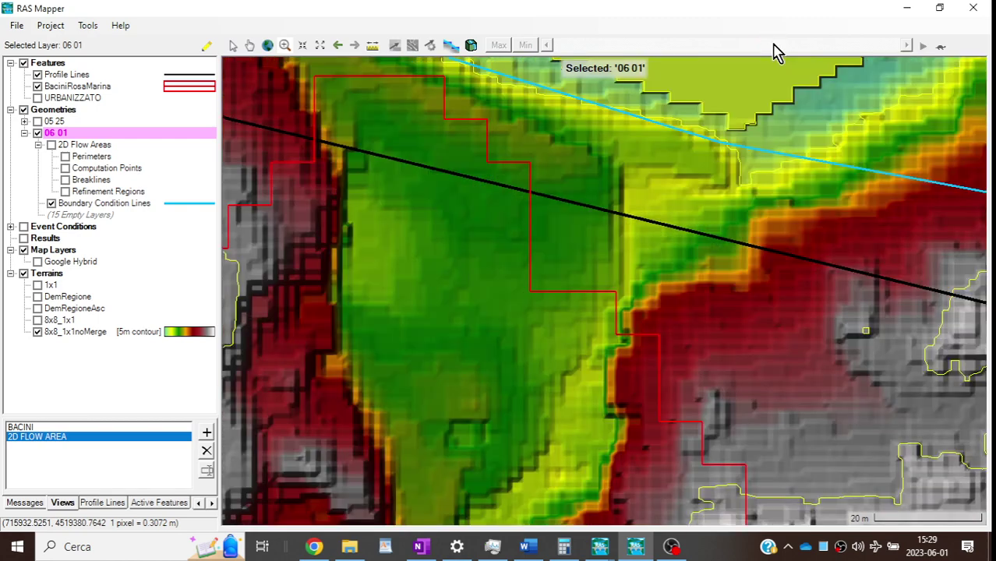
click(372, 45)
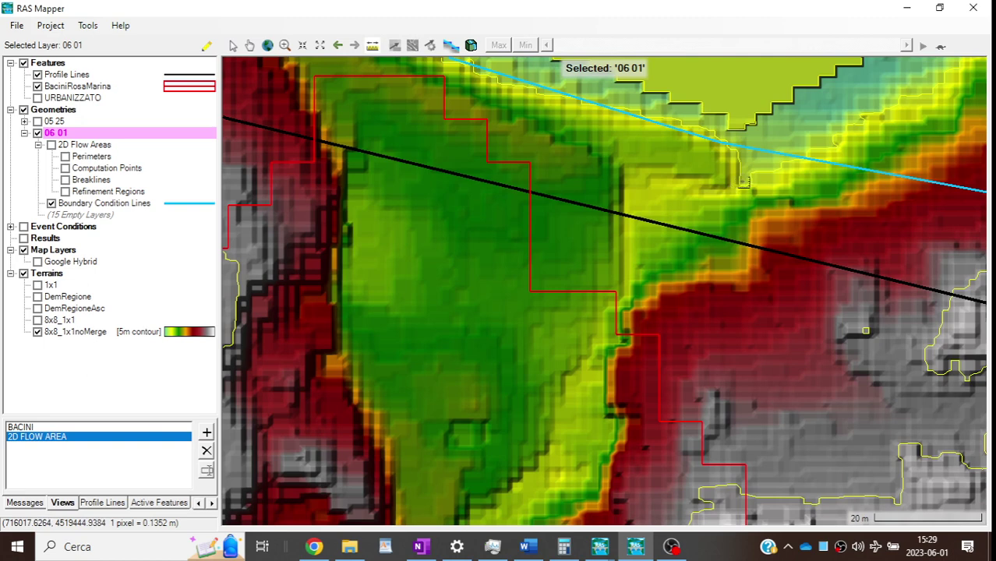
click(739, 182)
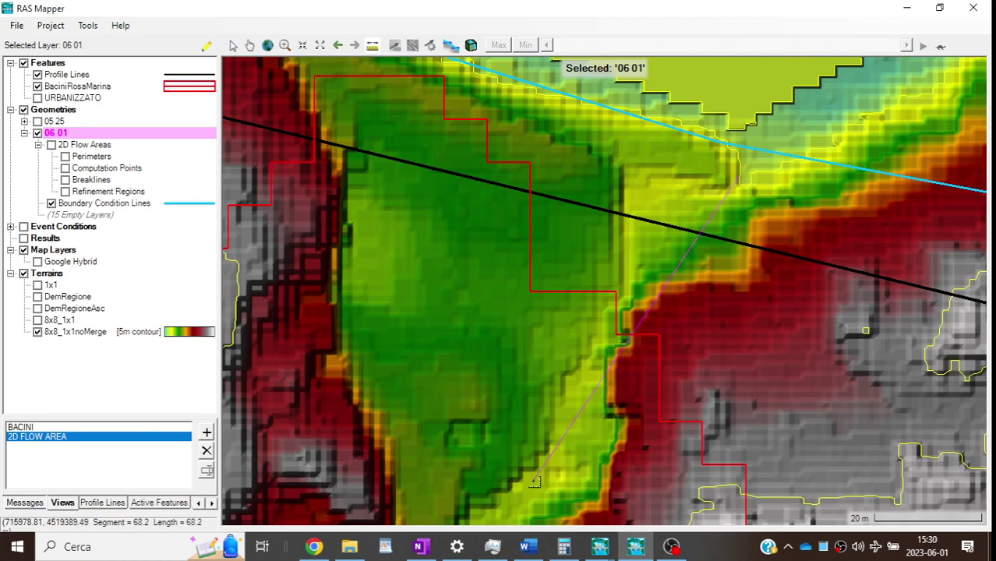
right_click(535, 483)
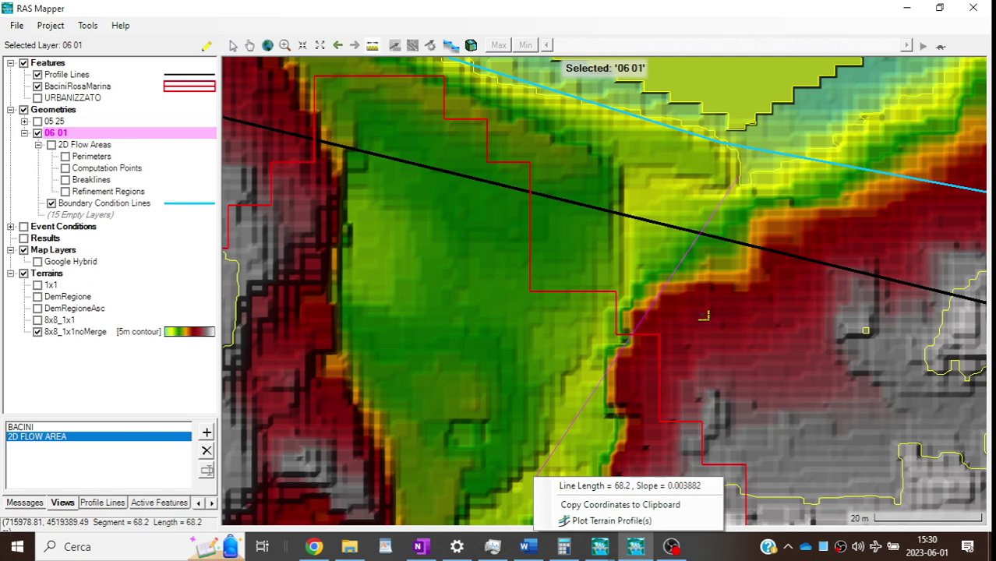
click(704, 316)
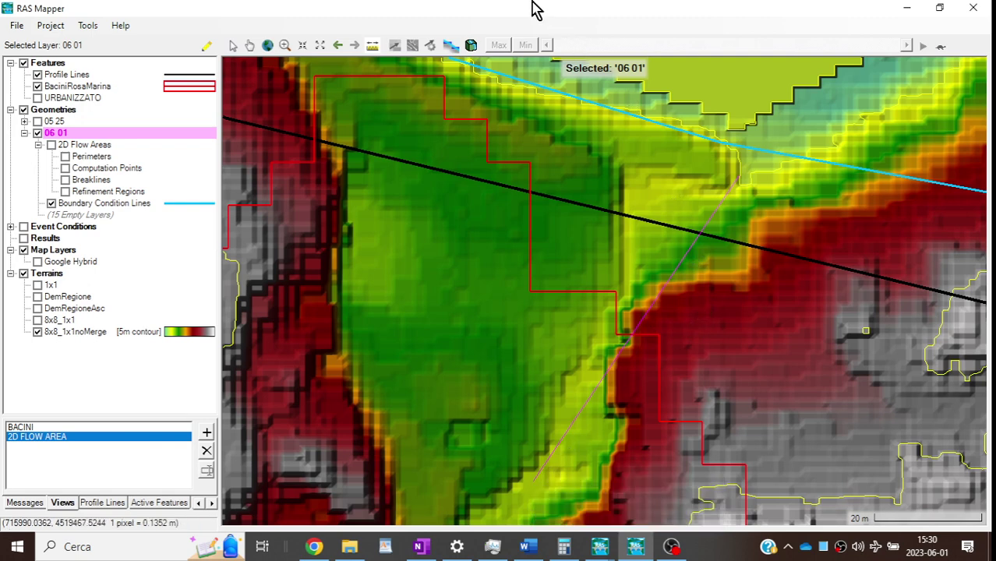
Step: Measure length and slope along a multi-segment line following the low ground from the coast into the valley, and view its terrain profile
click(372, 46)
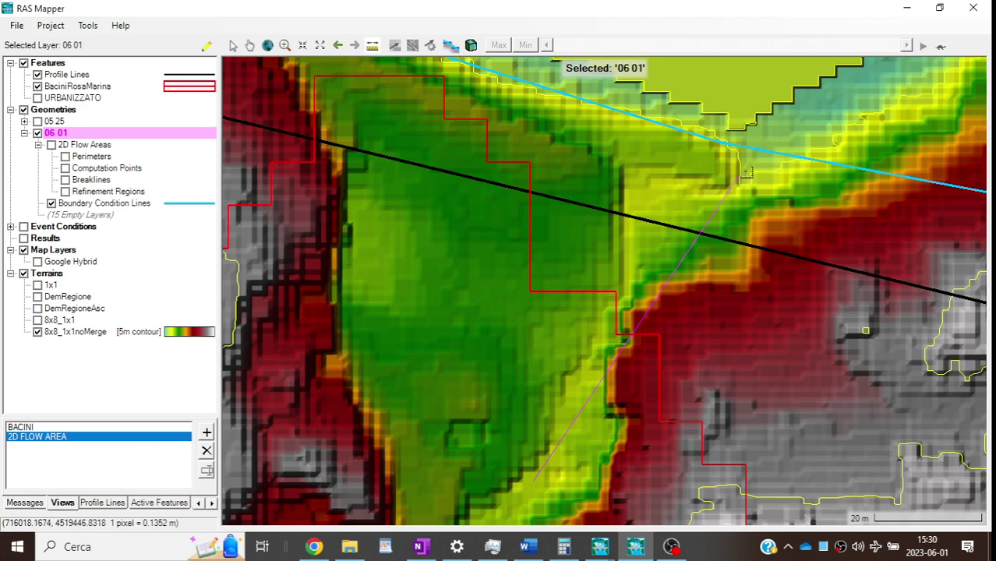
click(737, 178)
click(716, 208)
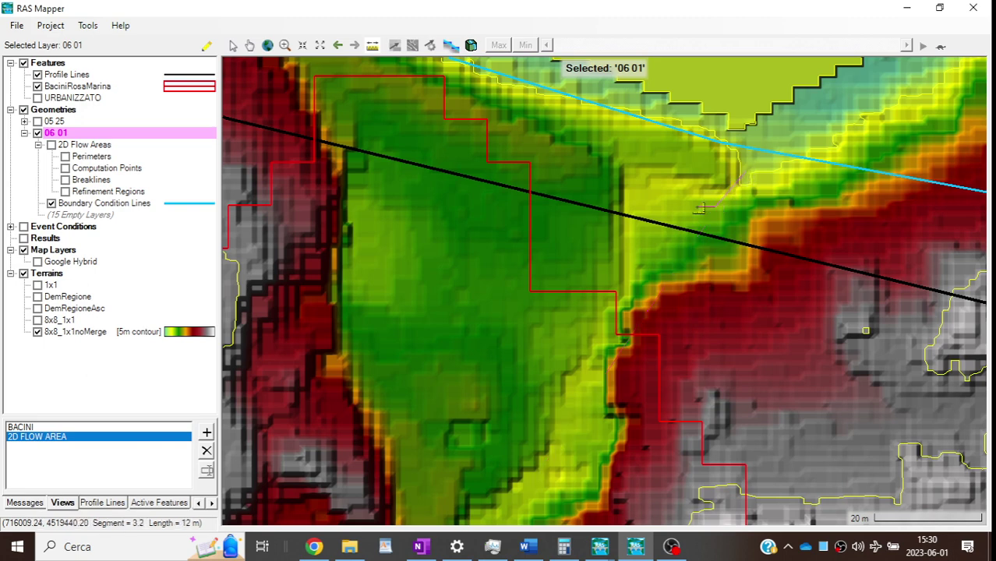
click(662, 218)
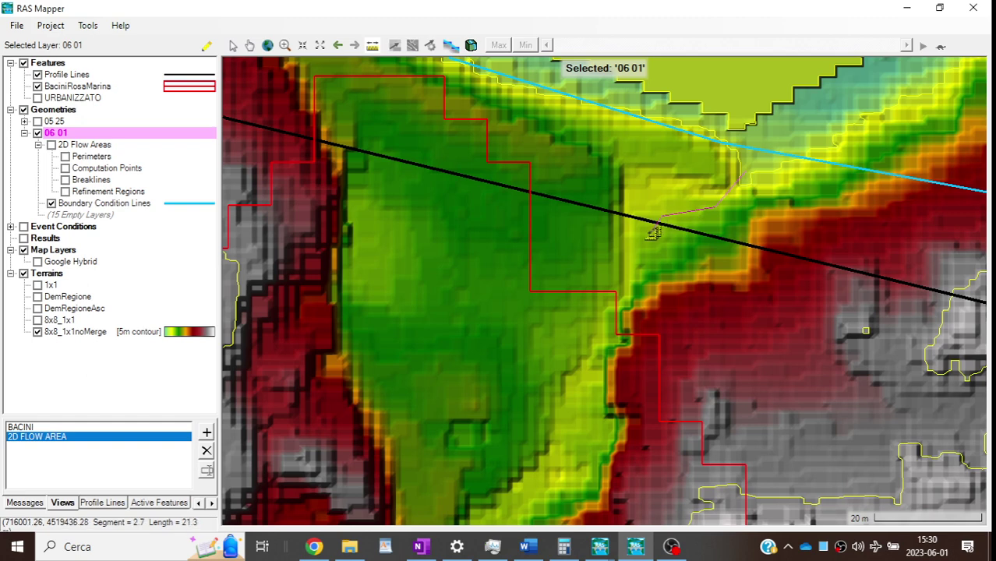
click(636, 260)
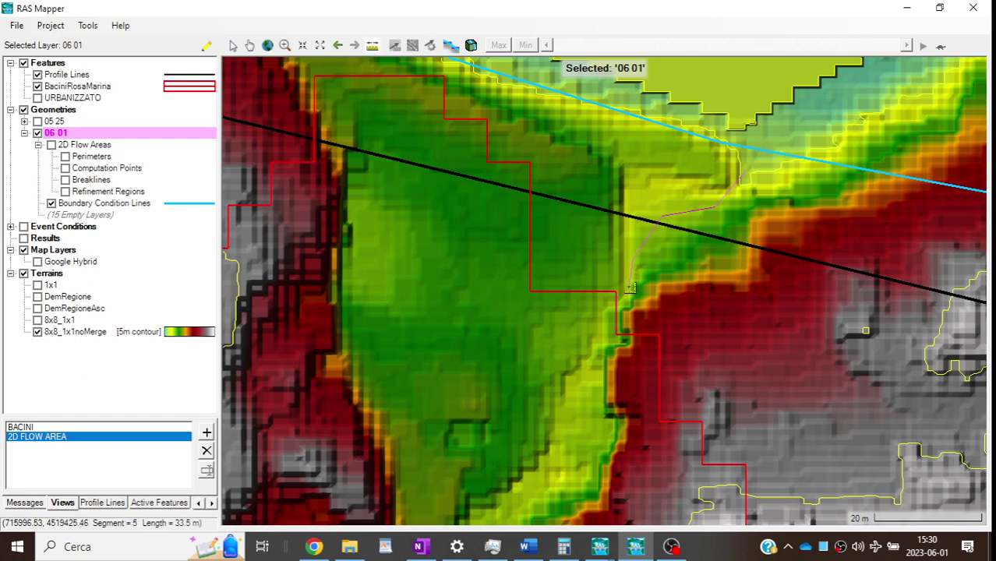
click(622, 299)
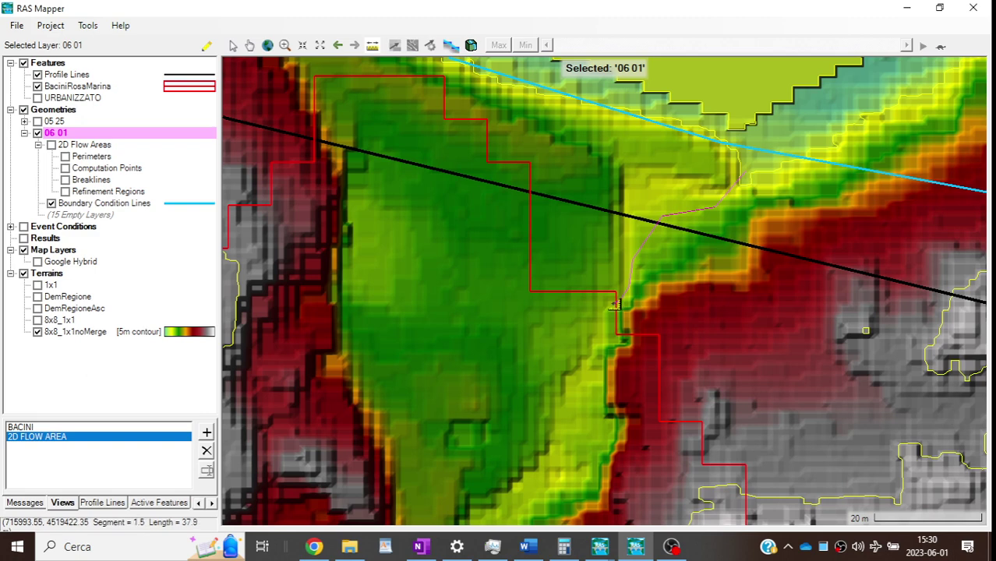
click(607, 314)
click(595, 352)
right_click(588, 363)
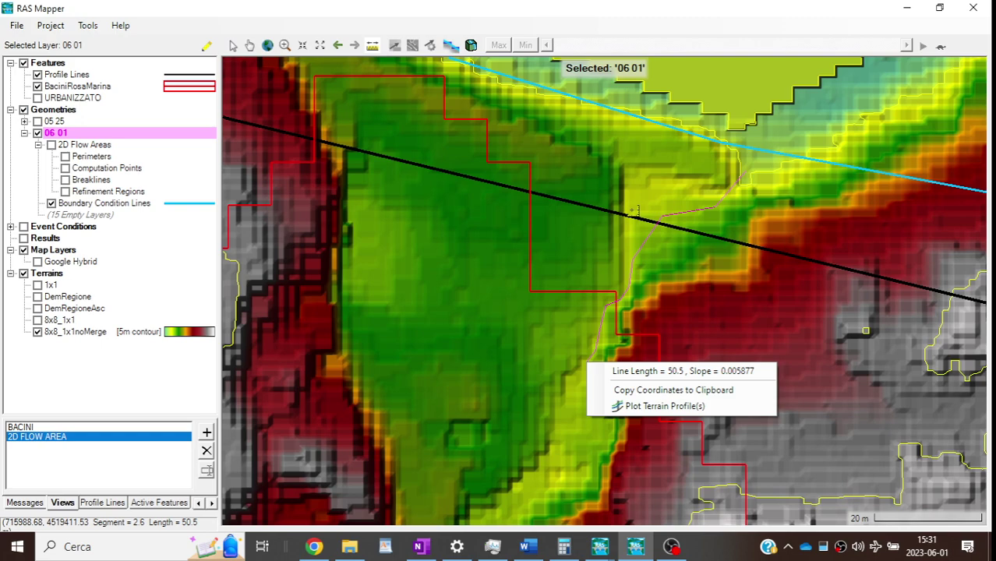
click(645, 408)
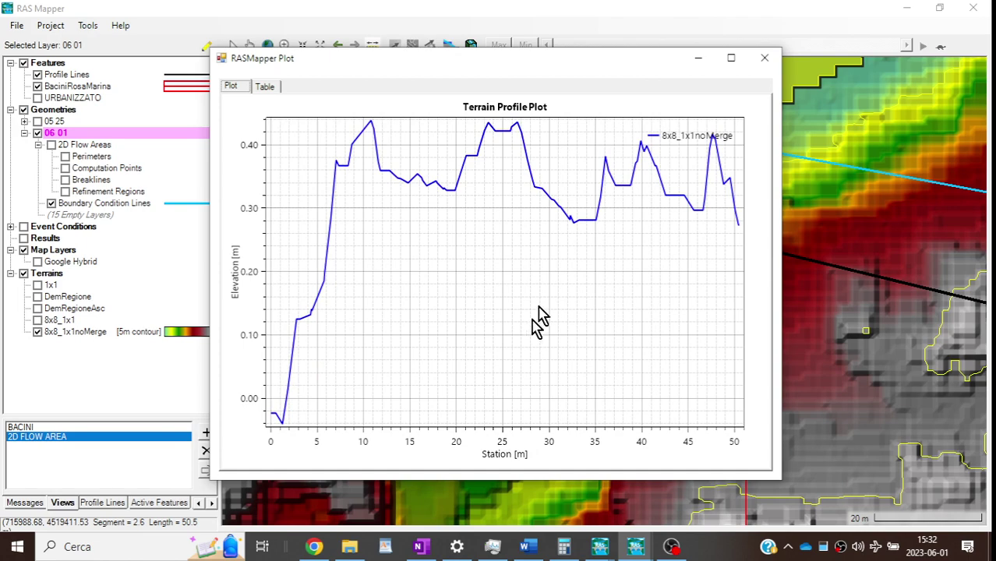
click(773, 59)
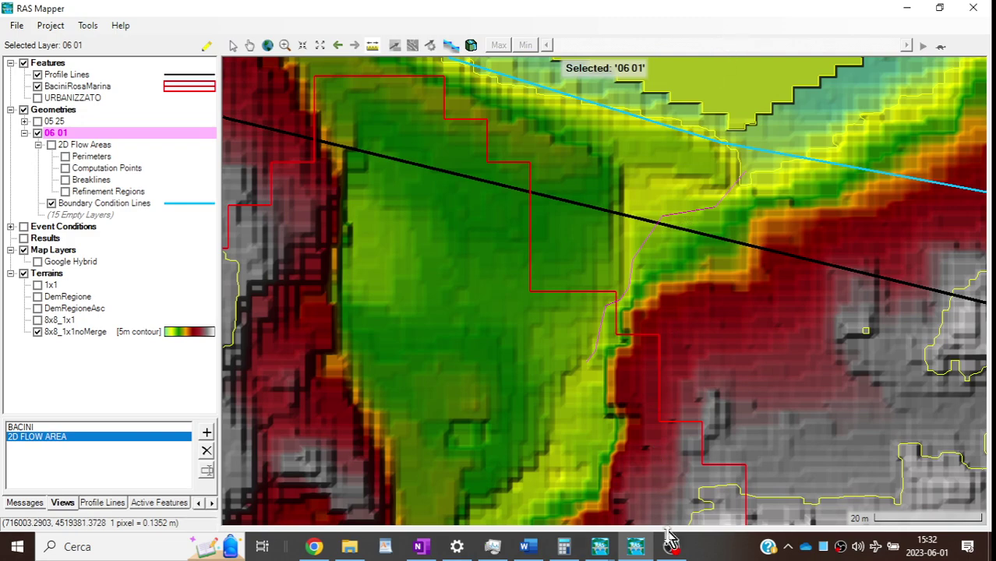
Step: In the Unsteady Flow Data window, set BCLineOvest's flow hydrograph EG slope to 0.0059 and enable TW Check
mouse_move(606, 550)
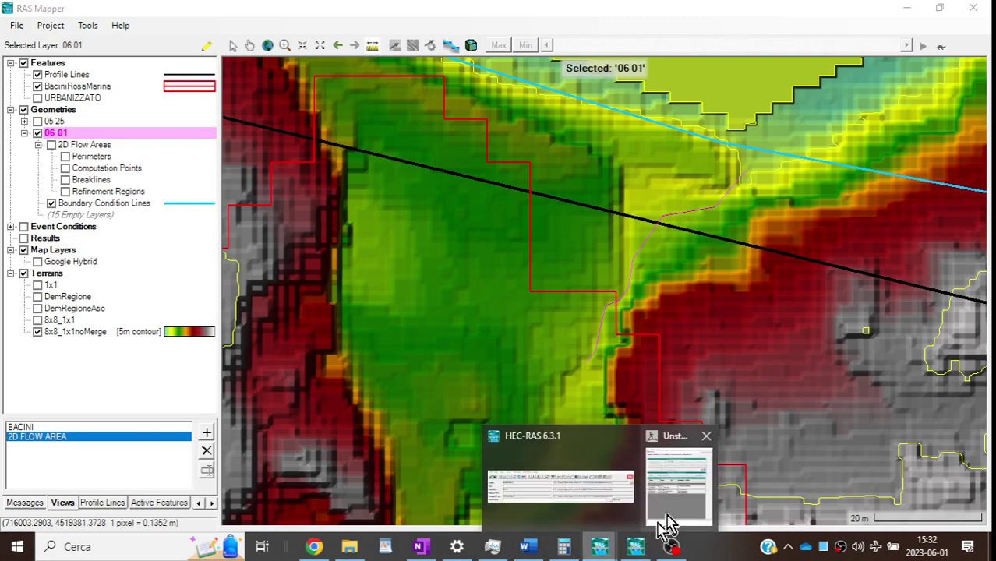
click(680, 499)
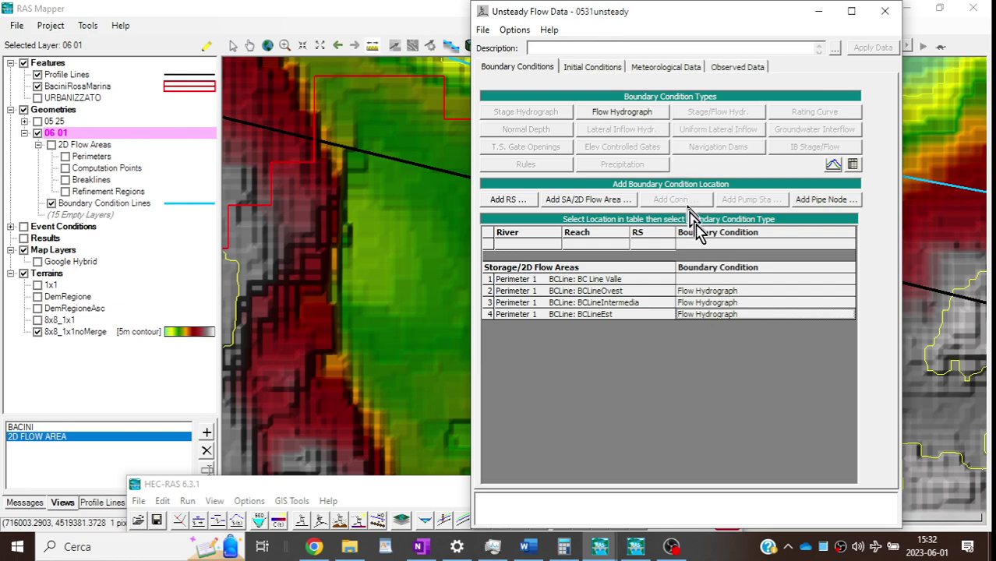
double_click(718, 293)
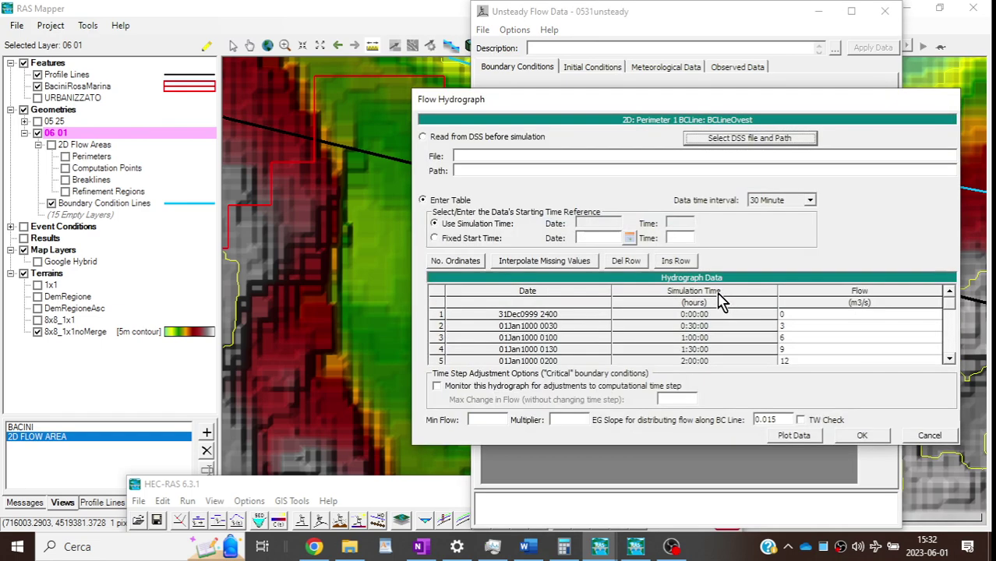
double_click(765, 420)
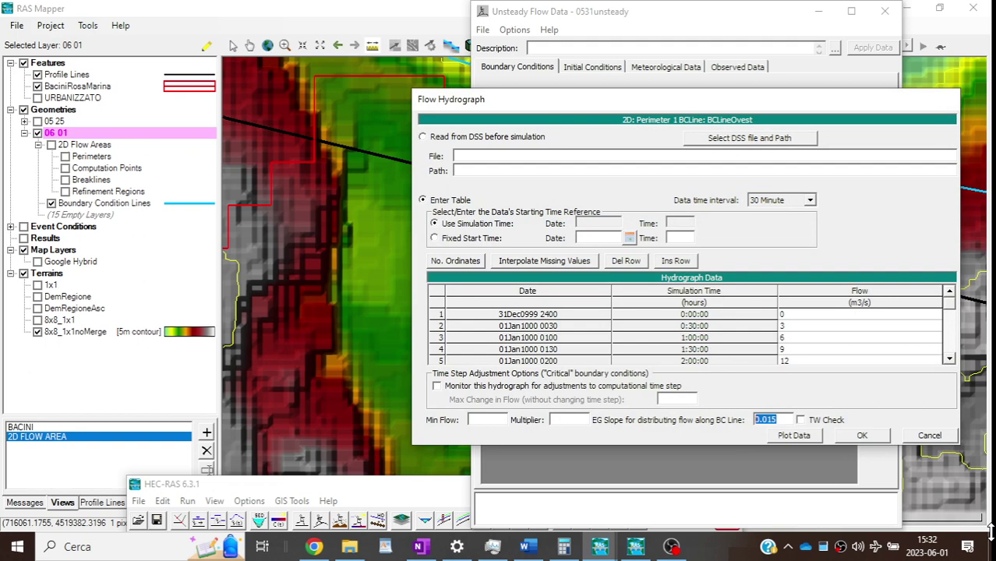
text(059)
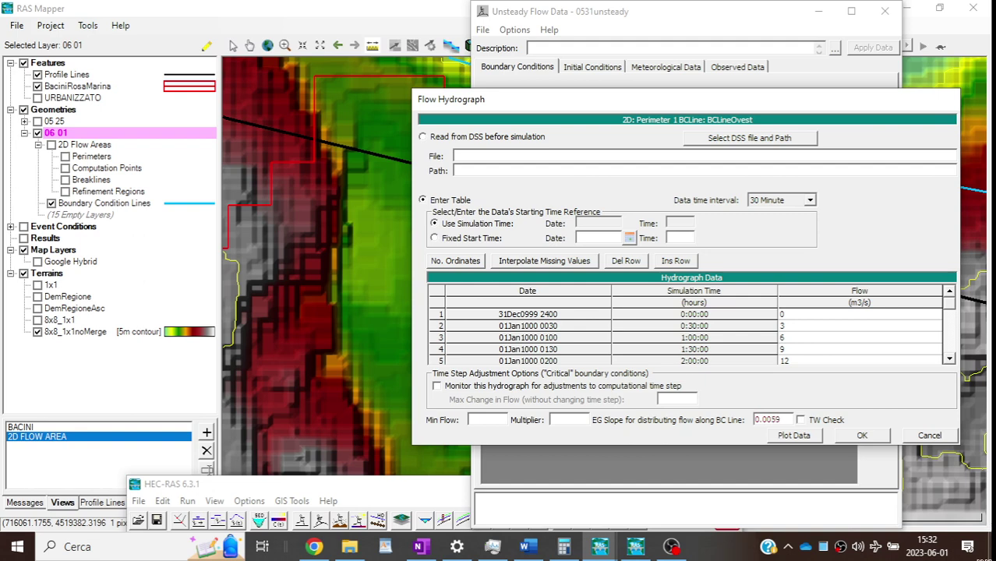
click(802, 420)
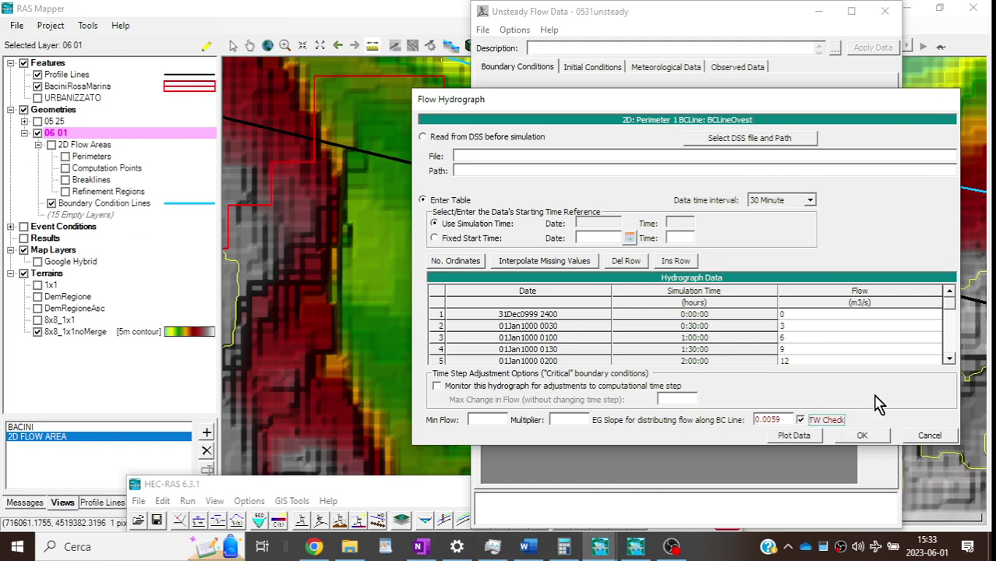
click(862, 437)
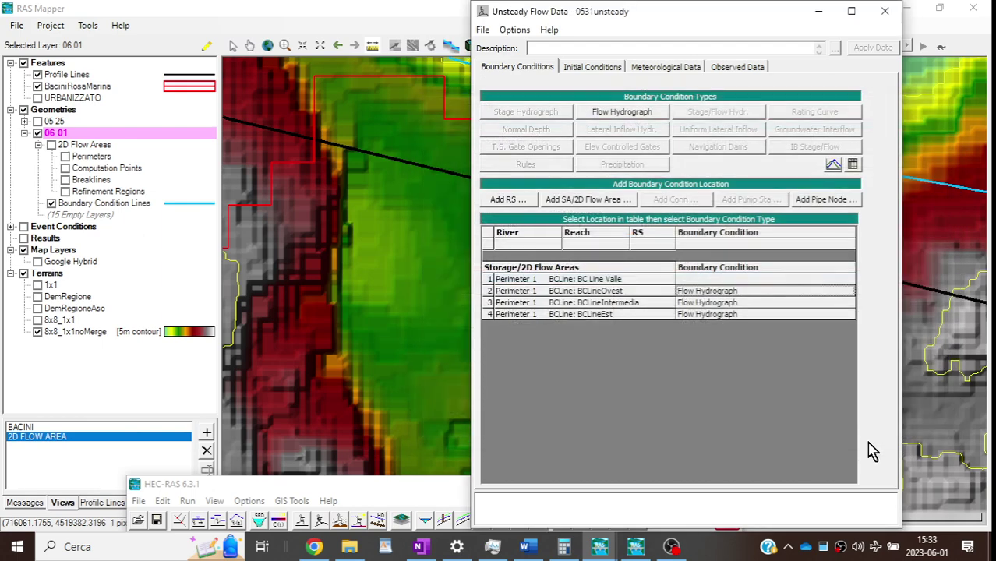
Step: Set the EG slope of BCLineIntermedia's flow hydrograph to 0.0059 and enable its TW Check
double_click(714, 304)
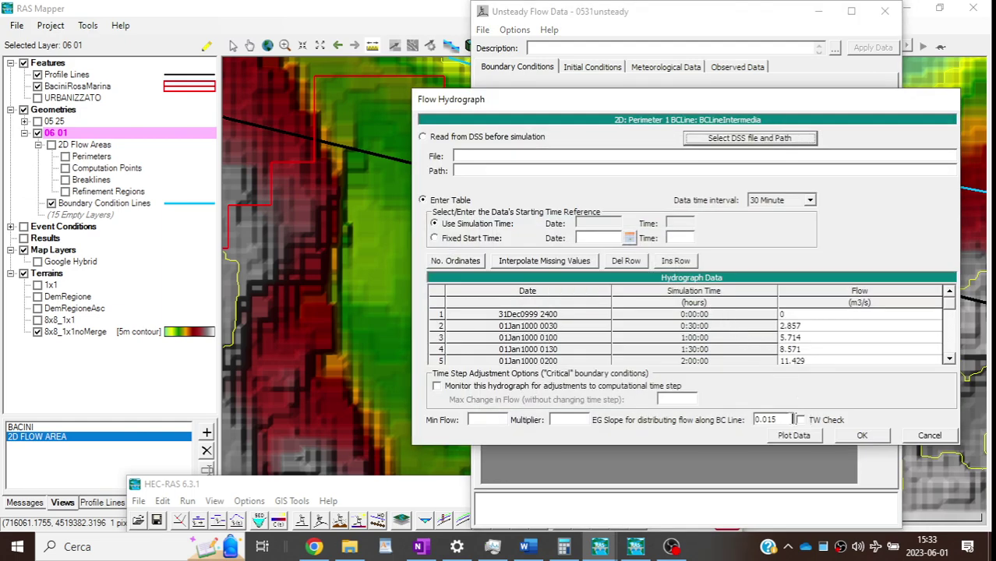
drag(783, 419, 736, 422)
text(059)
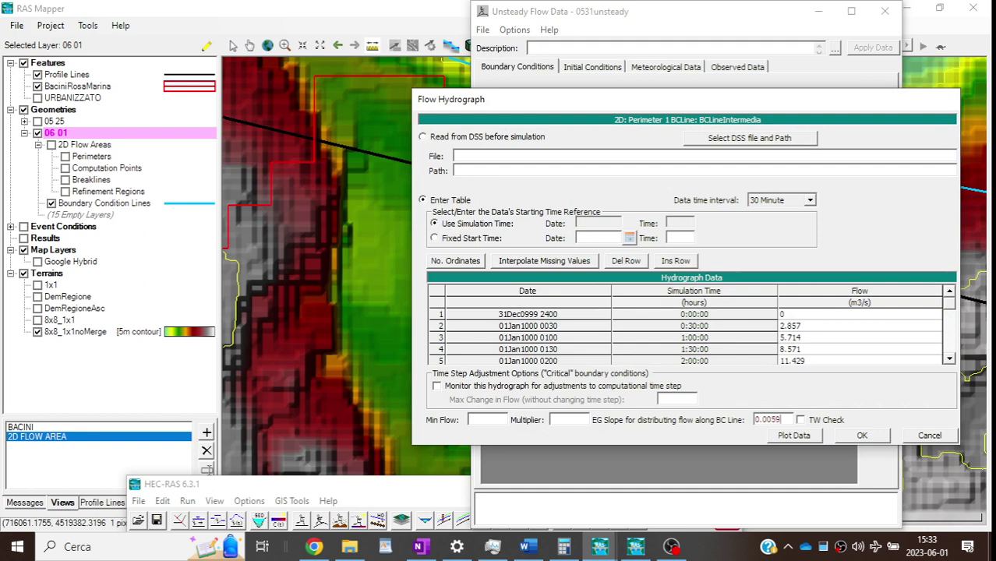
click(800, 420)
click(866, 437)
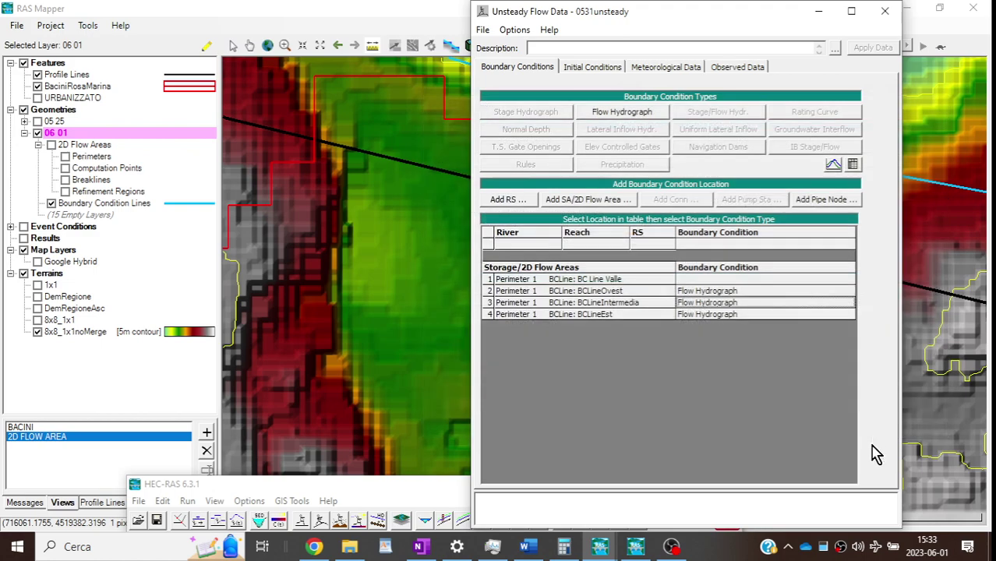
Step: Set the EG slope of BCLineEst's flow hydrograph to 0.0059 and enable its TW Check
double_click(746, 319)
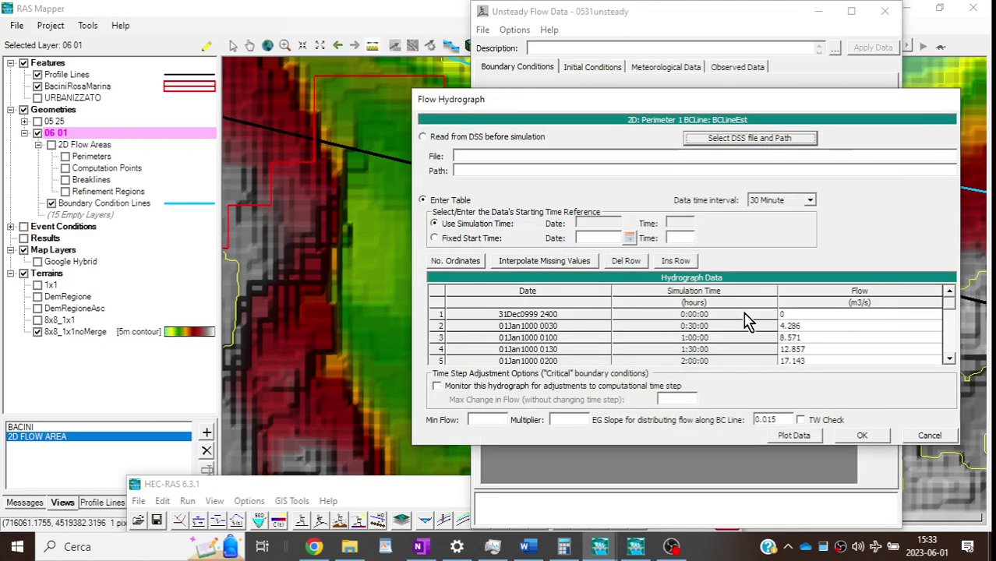
drag(785, 419, 749, 420)
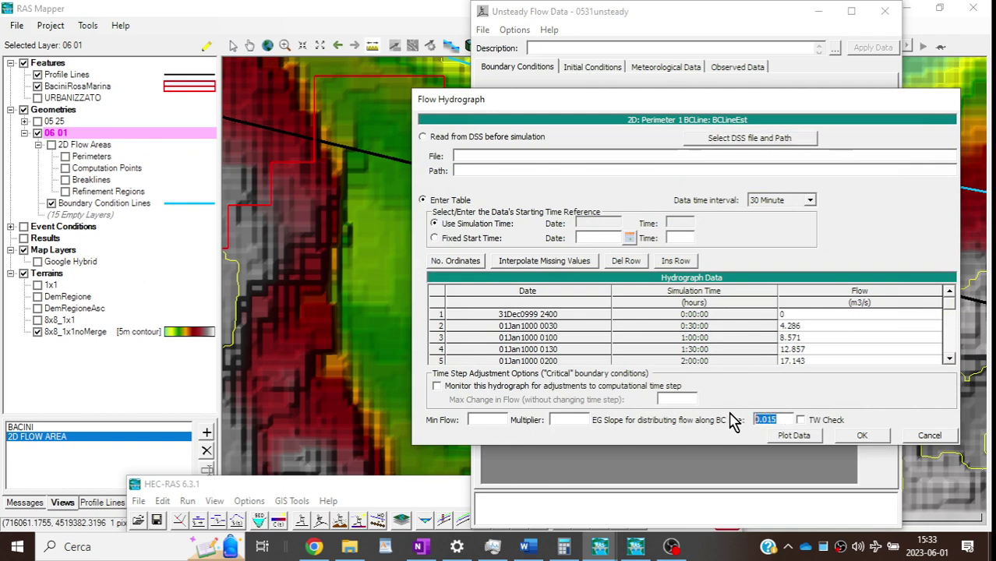
text(0.1)
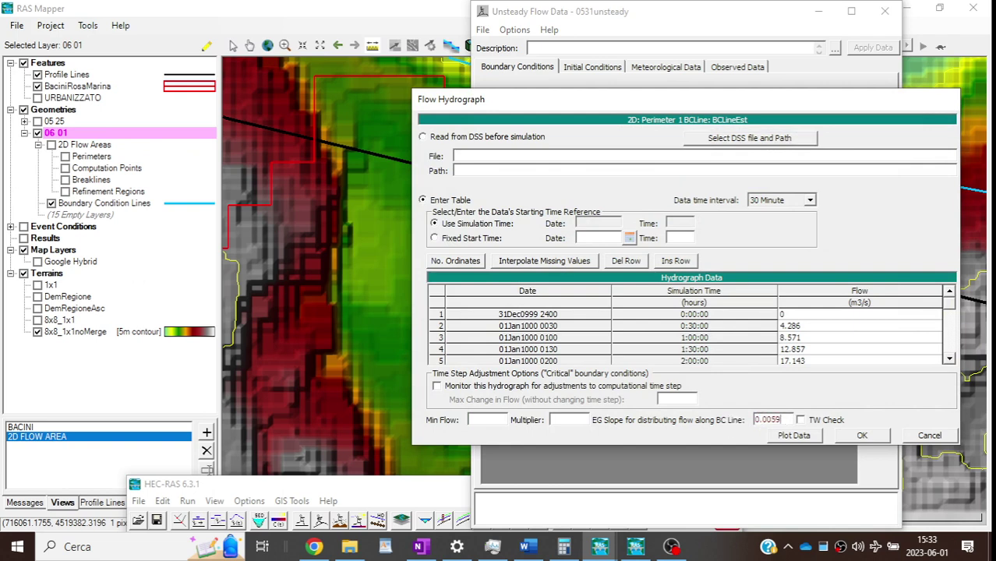
click(802, 422)
click(860, 437)
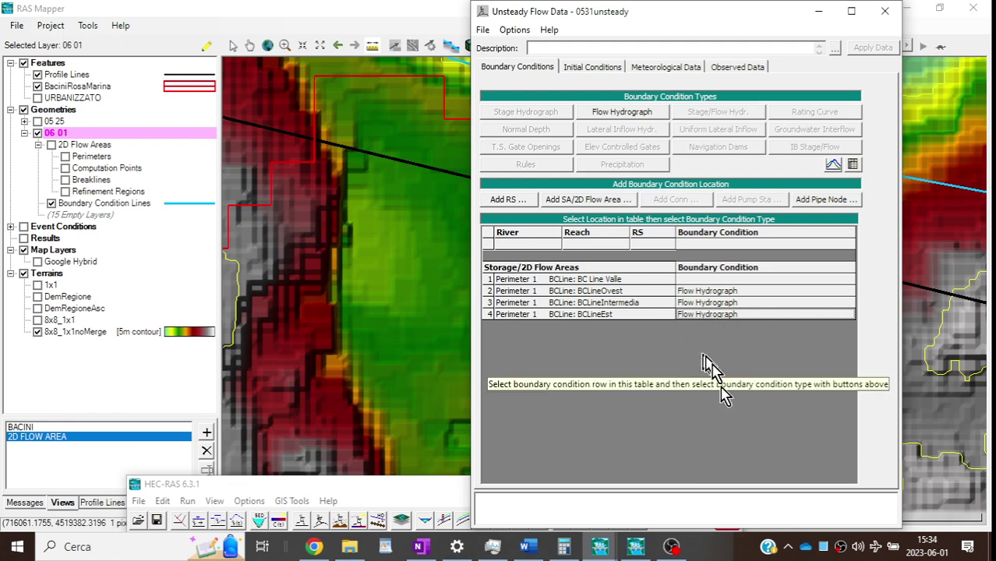
click(671, 548)
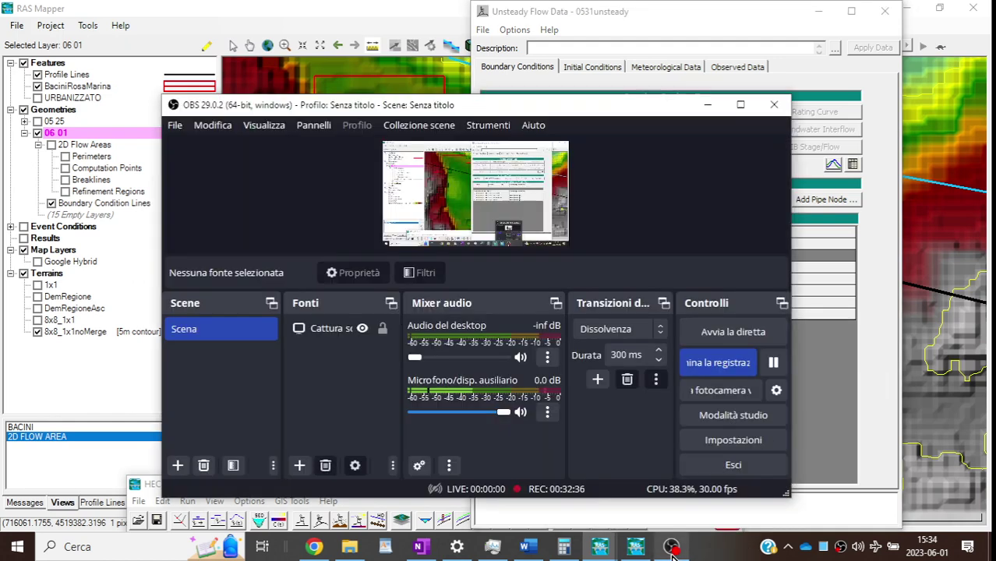
click(774, 363)
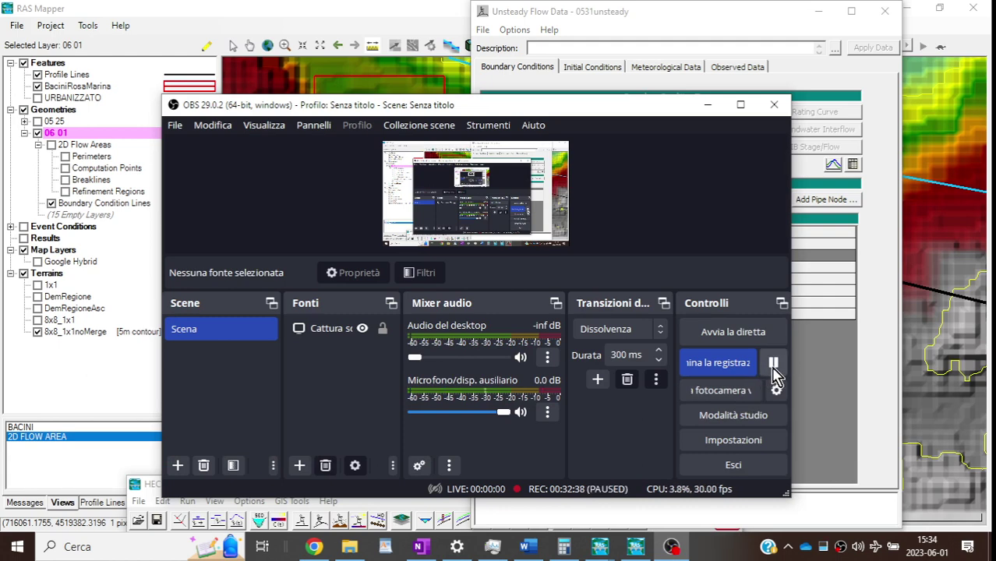
click(700, 29)
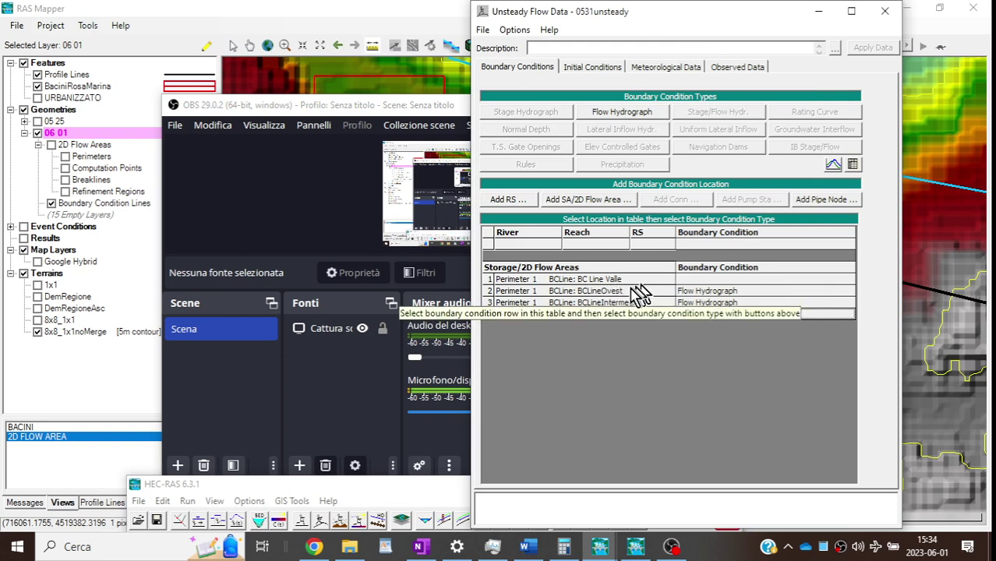
Step: Assign a Normal Depth boundary with friction slope 0.0059 to BC Line Valle and save the unsteady flow data
click(731, 282)
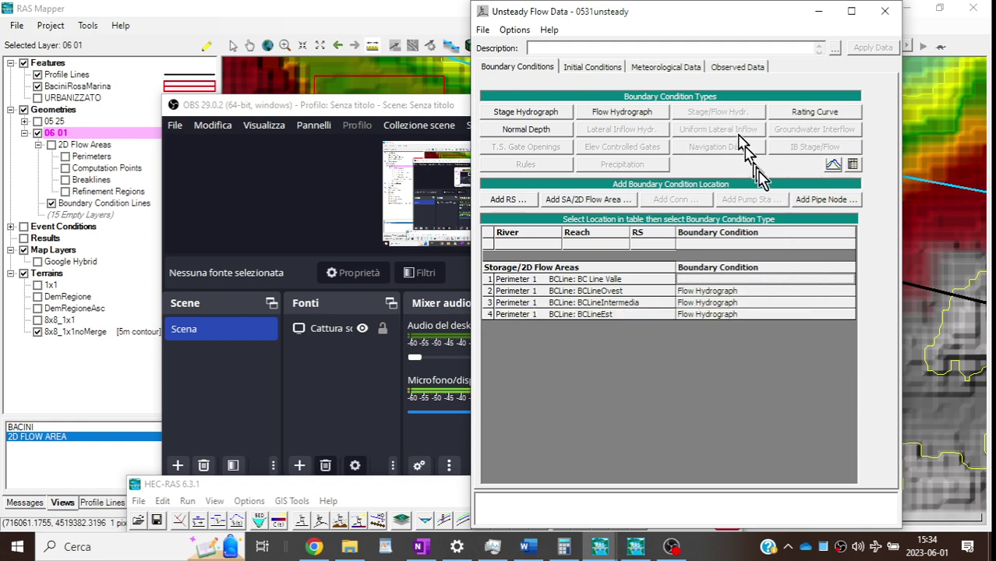
click(527, 140)
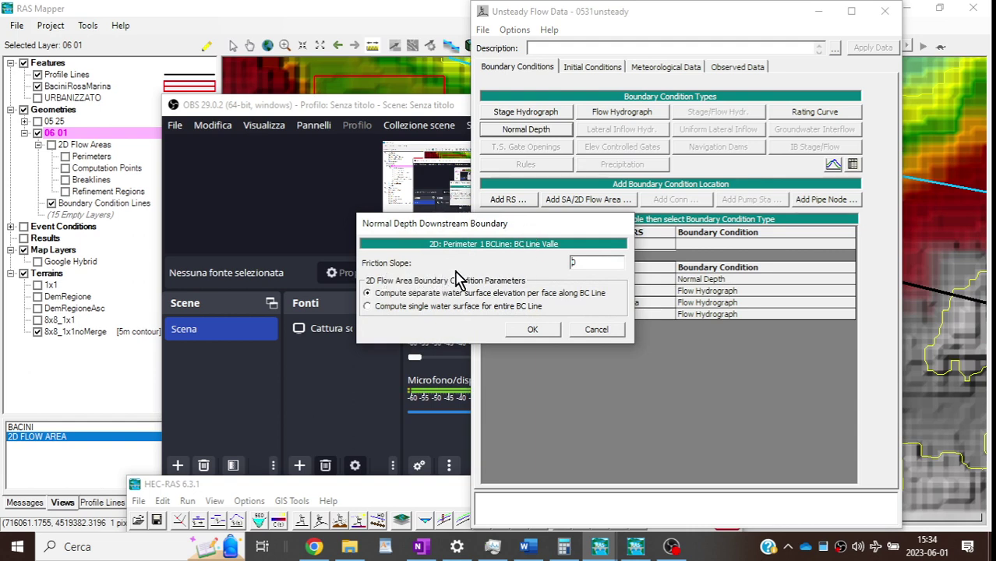
click(421, 548)
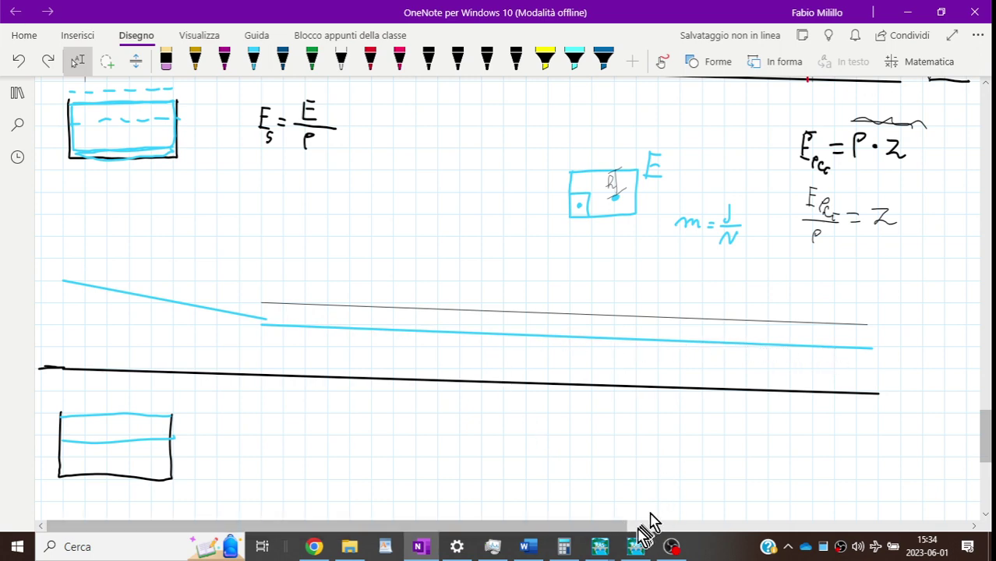
mouse_move(602, 550)
click(691, 490)
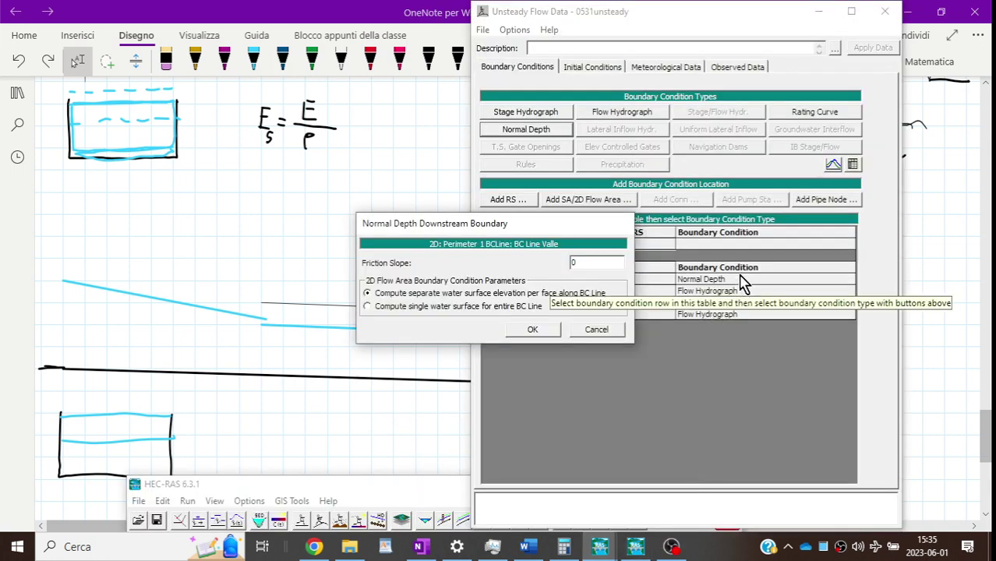
text(0059)
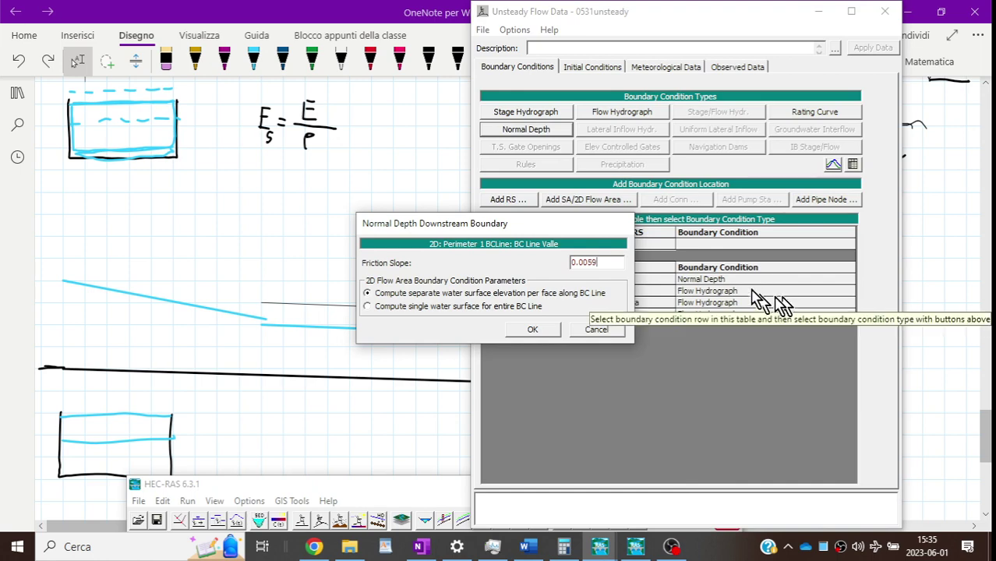
click(532, 331)
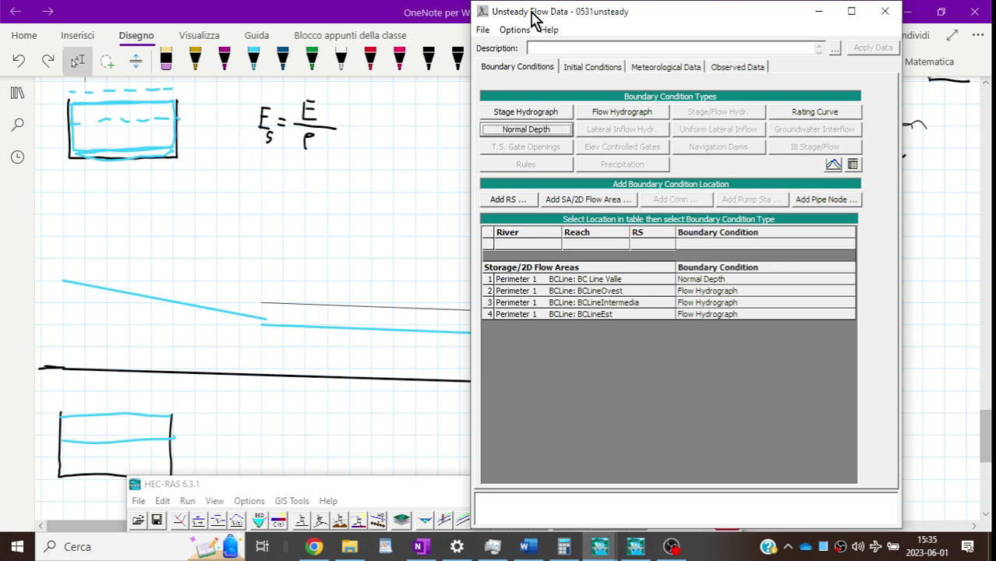
click(483, 31)
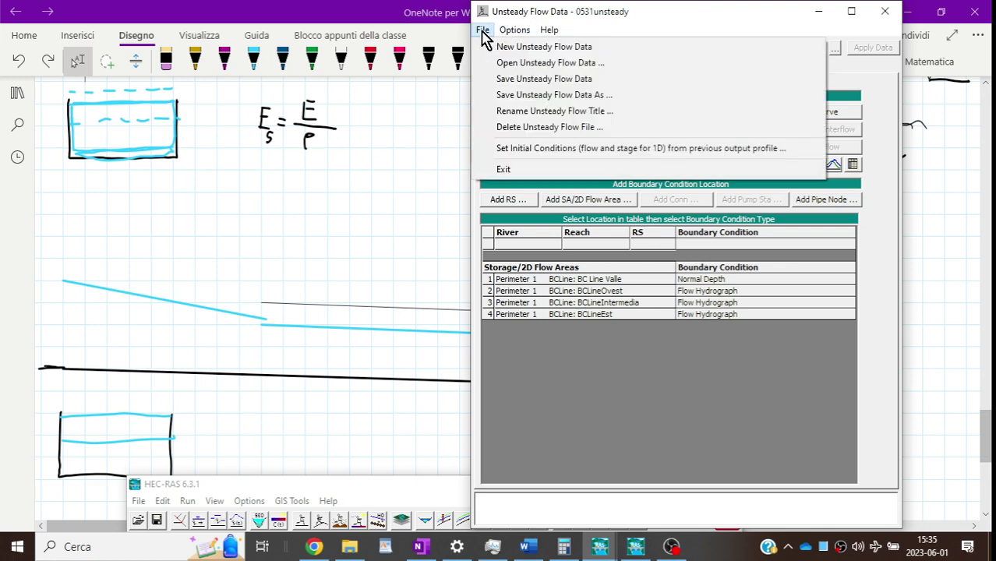
click(501, 80)
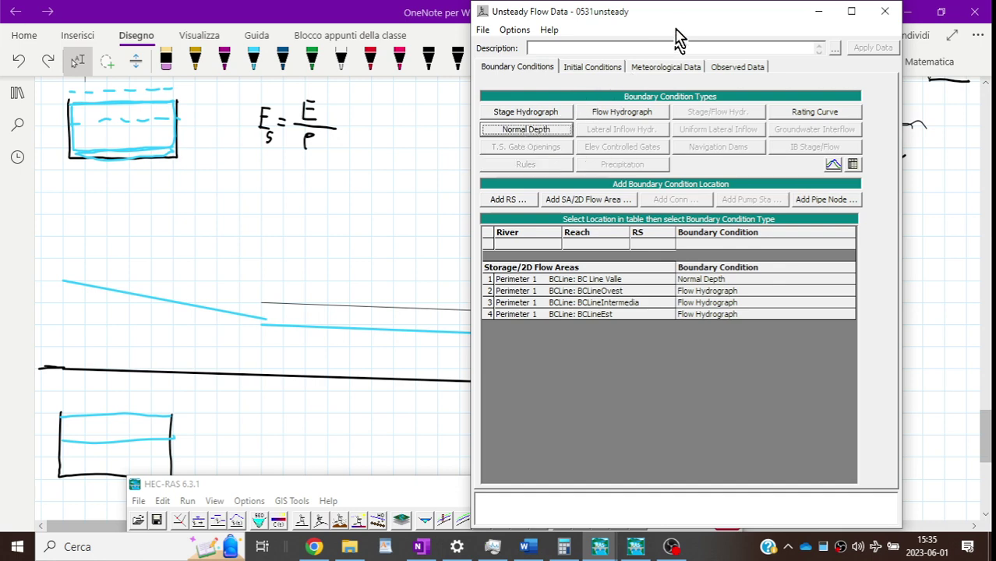
Step: Switch to the OneNote sketch page and handwrite the formula V = χ√(RS) in black below the long channel profile
drag(679, 24, 850, 32)
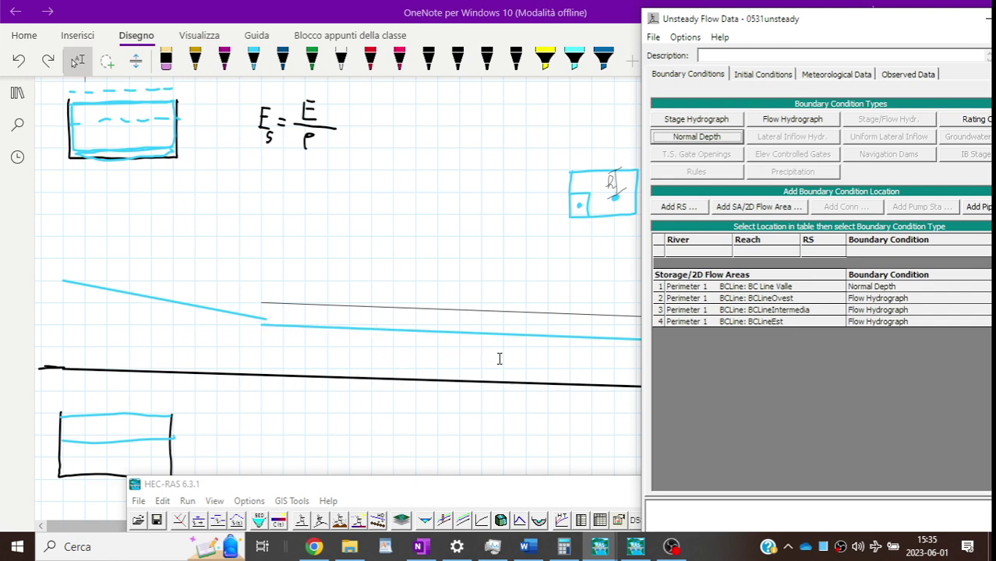
scroll(339, 290, down, 1)
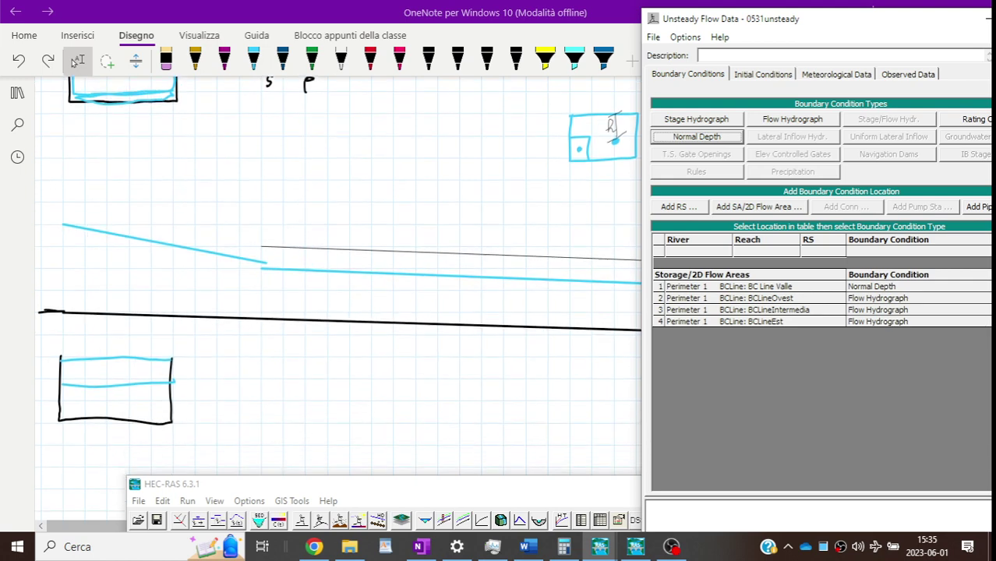
click(985, 23)
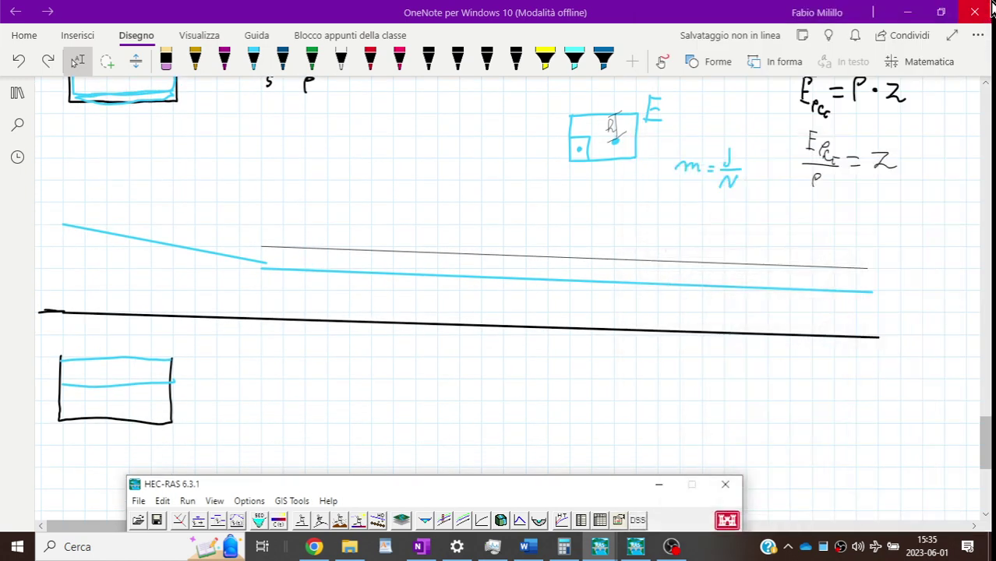
click(487, 60)
click(472, 298)
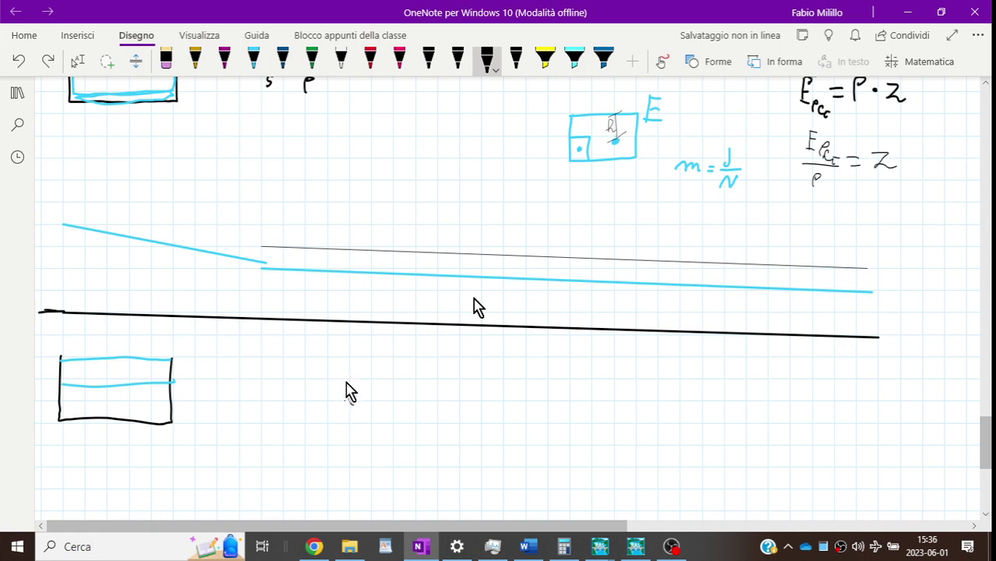
mouse_move(354, 379)
mouse_down()
mouse_move(362, 405)
mouse_move(372, 379)
mouse_move(387, 387)
mouse_up()
mouse_move(378, 393)
mouse_down()
mouse_move(420, 404)
mouse_move(400, 405)
mouse_up()
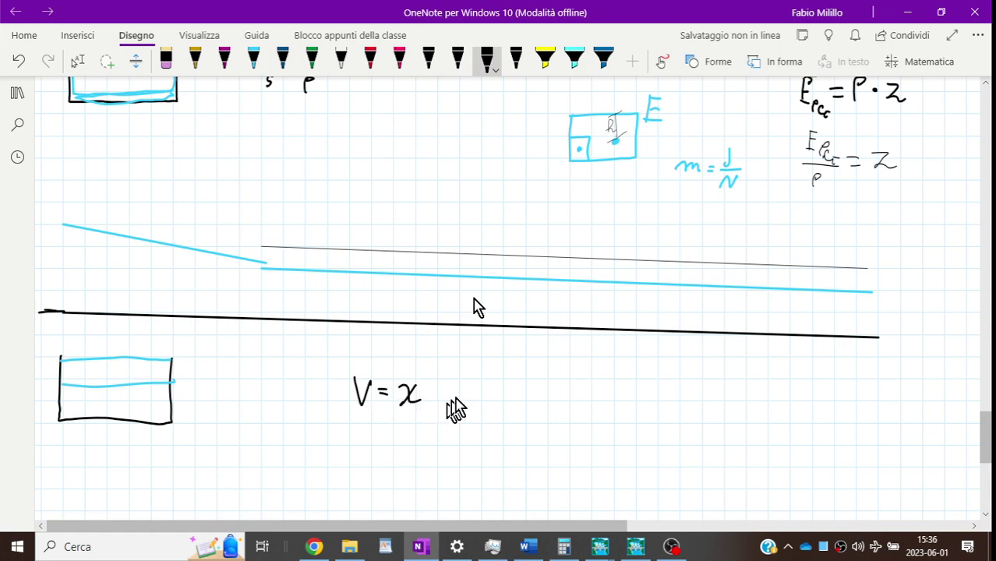
drag(438, 392, 507, 377)
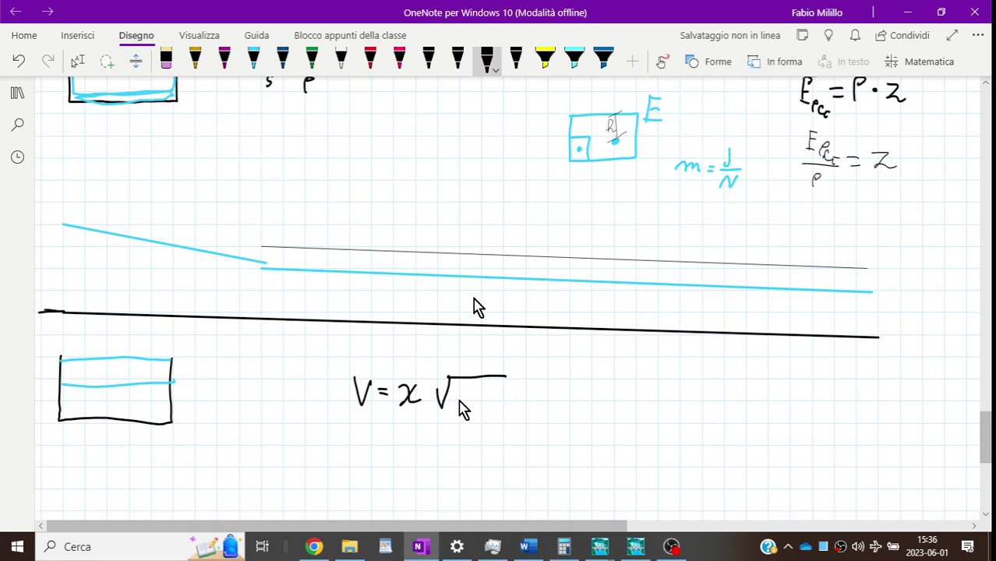
drag(459, 407, 486, 407)
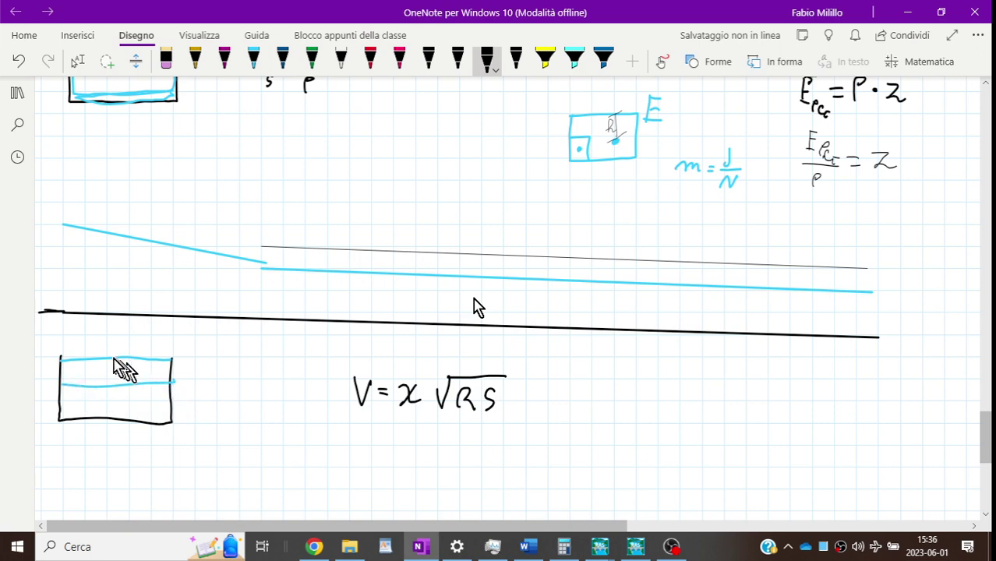
Step: Erase the lower blue water line in the rectangular section below the profile and write A inside the section
click(166, 61)
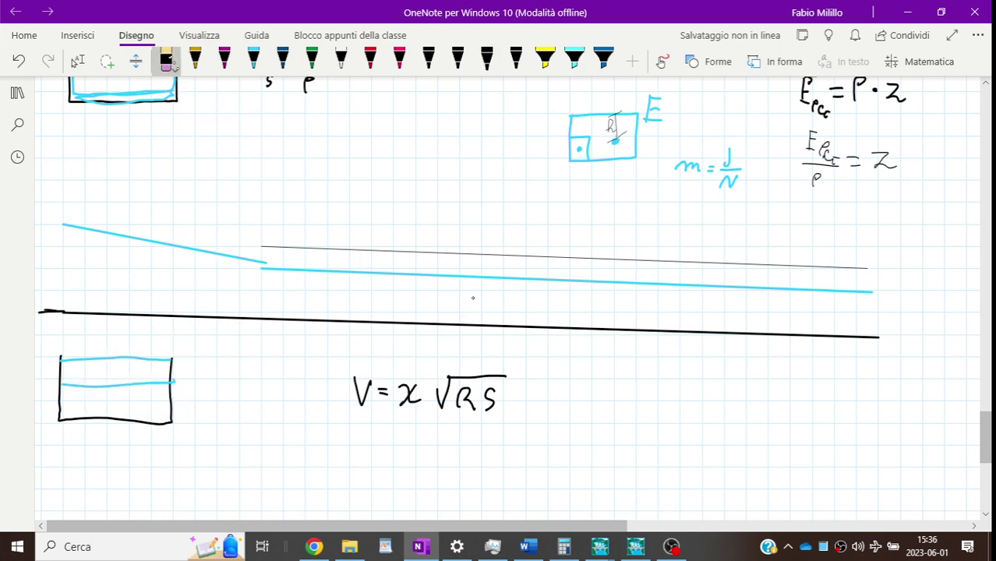
click(136, 383)
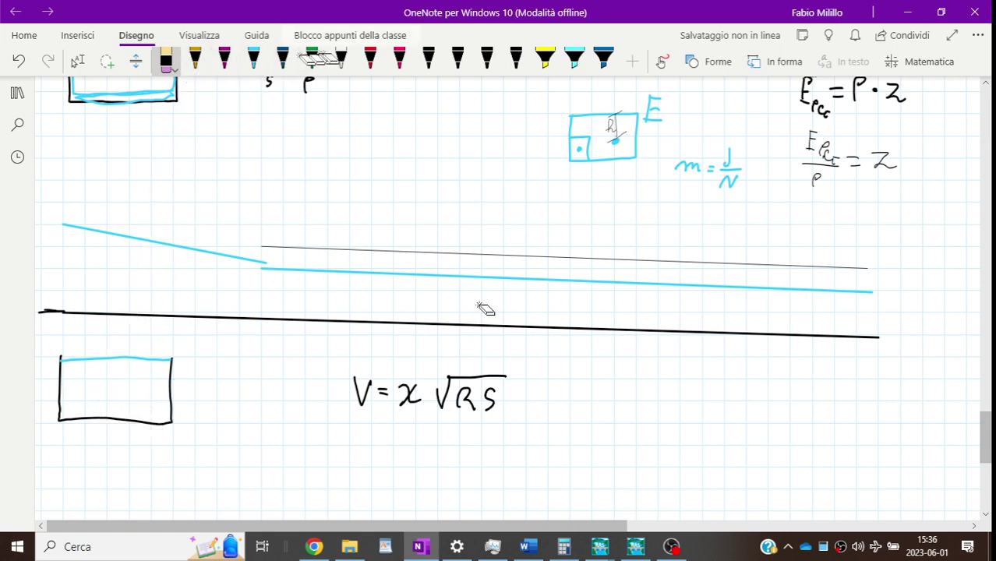
click(460, 62)
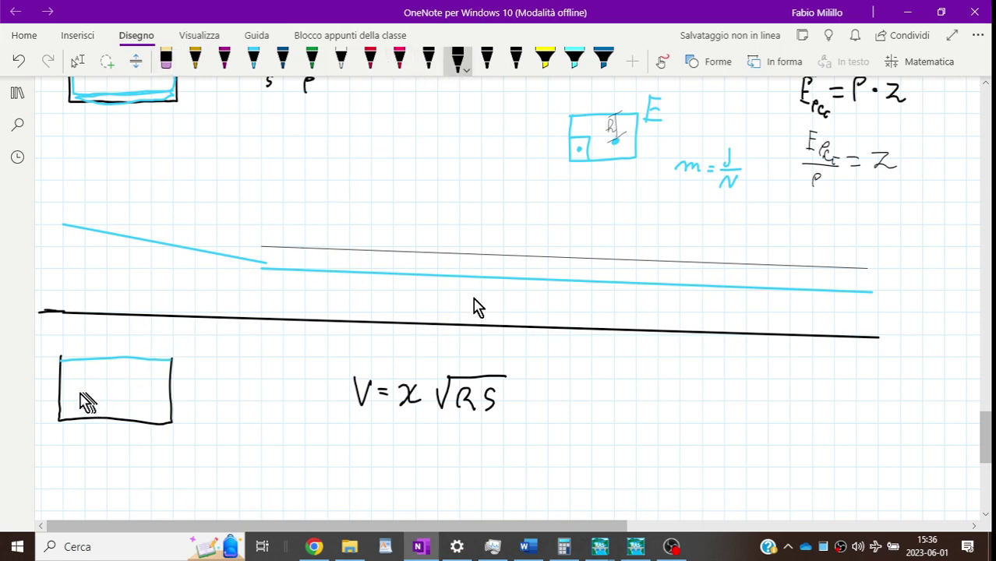
drag(84, 395, 96, 389)
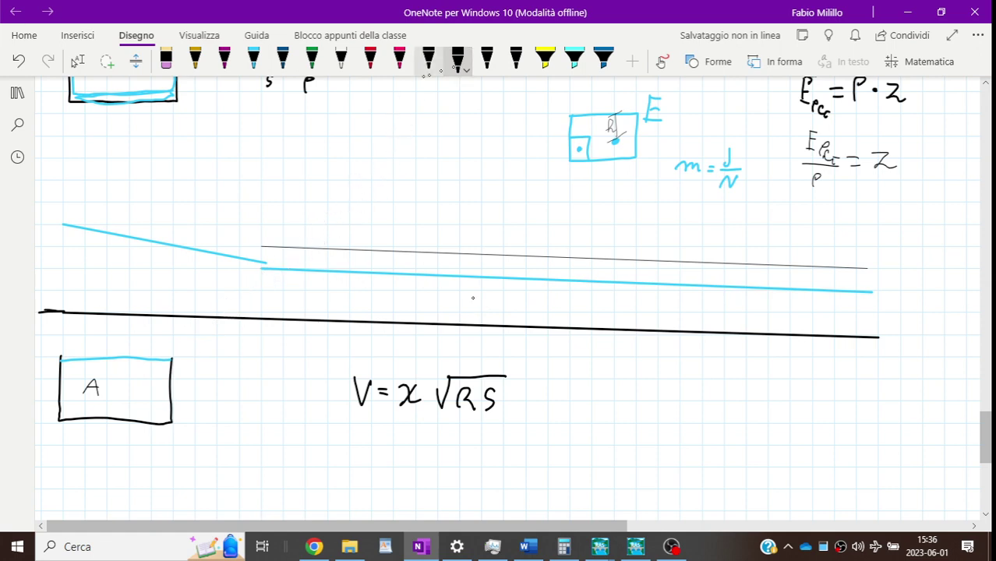
Step: Trace the wetted sides and bottom of section A in red and label this perimeter C
click(370, 62)
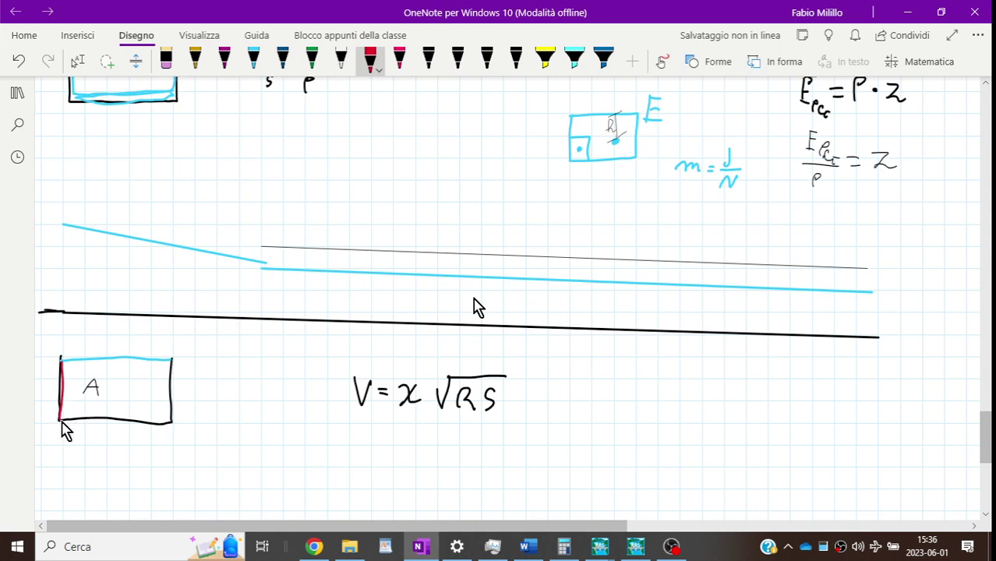
drag(62, 421, 170, 420)
drag(168, 363, 167, 383)
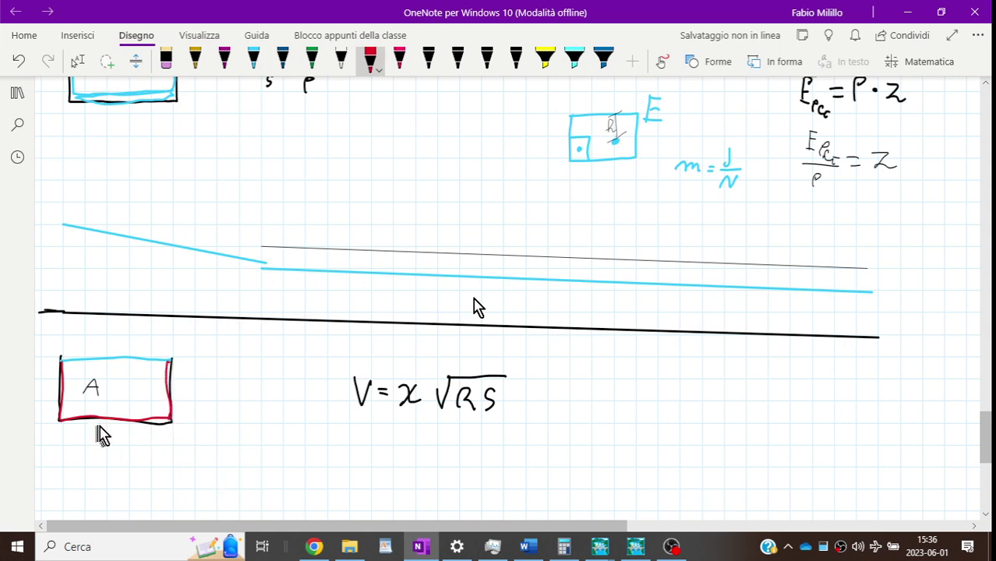
drag(99, 427, 97, 434)
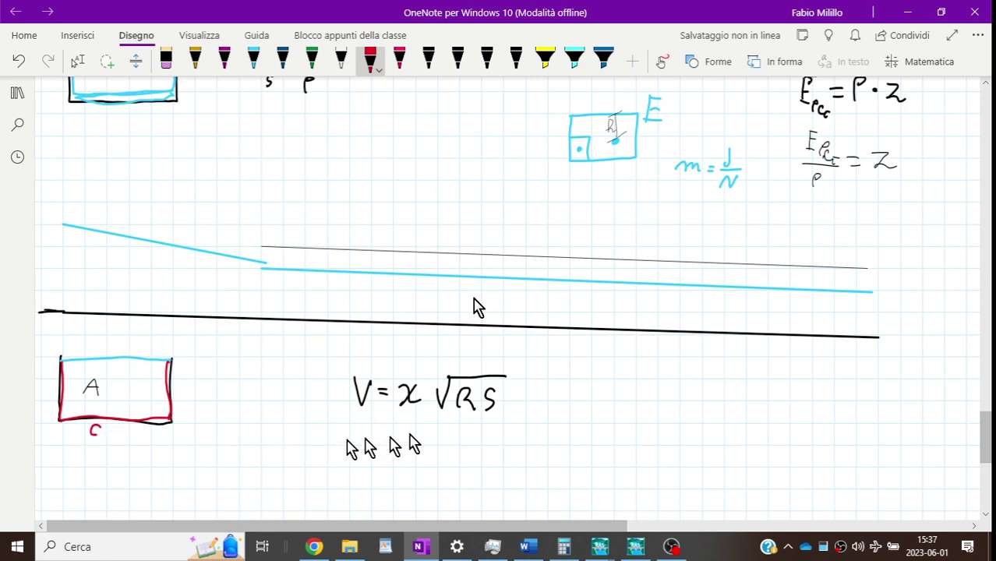
Step: Handwrite the hydraulic radius formula R = A/C in red beside the velocity formula
mouse_move(573, 382)
mouse_down()
mouse_move(573, 401)
mouse_move(600, 391)
mouse_up()
mouse_move(592, 398)
mouse_down()
mouse_move(629, 397)
mouse_move(628, 389)
mouse_move(640, 399)
mouse_move(630, 417)
mouse_up()
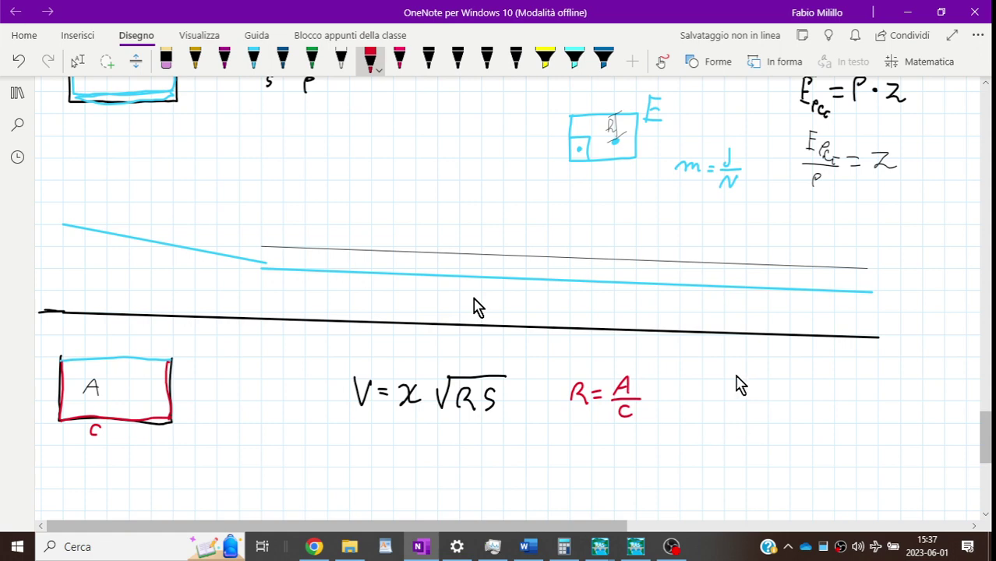
key(Escape)
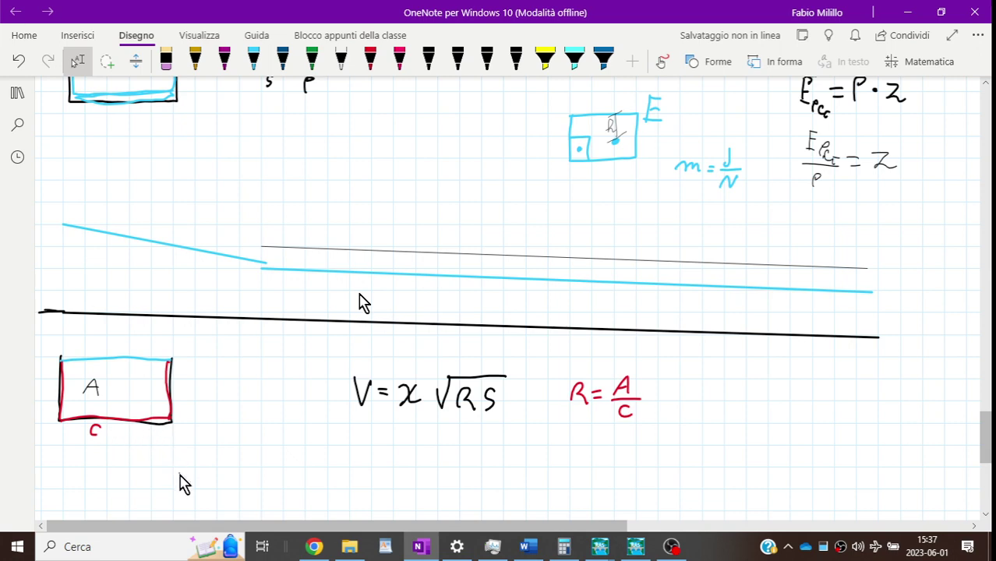
Step: Draw a second open-topped rectangular channel section in black, diagonally below section A
click(486, 60)
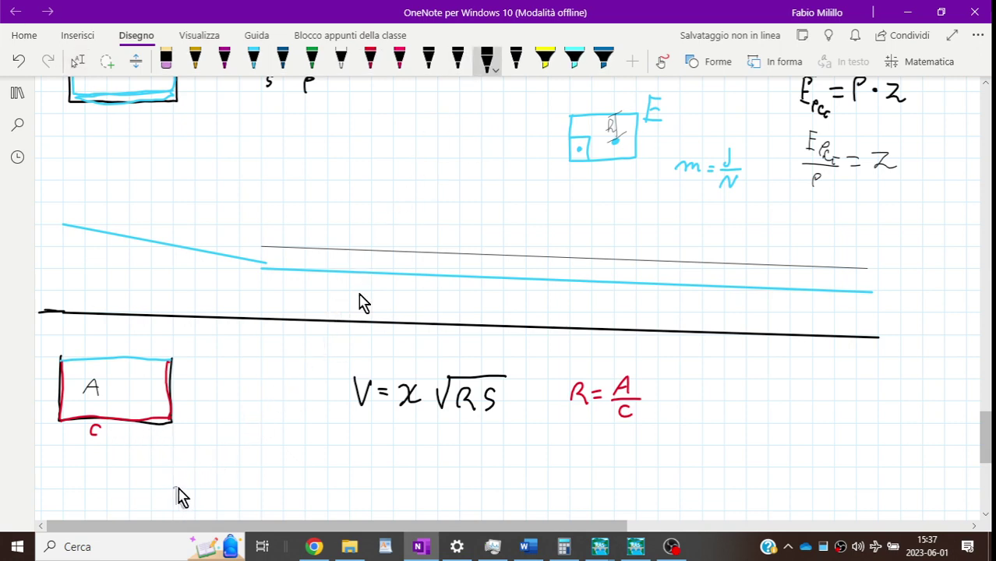
drag(178, 490, 284, 491)
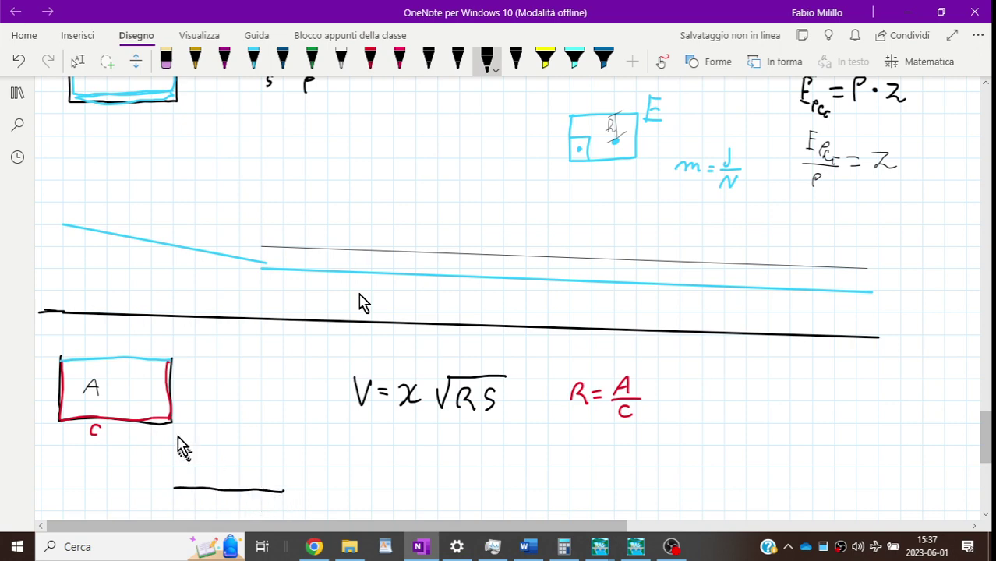
drag(174, 424, 175, 488)
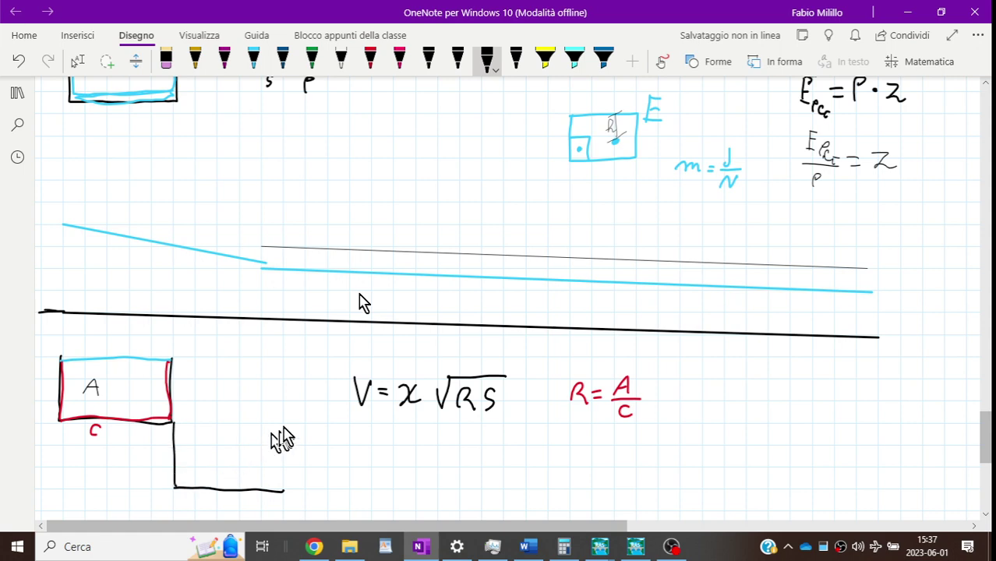
drag(280, 414, 282, 489)
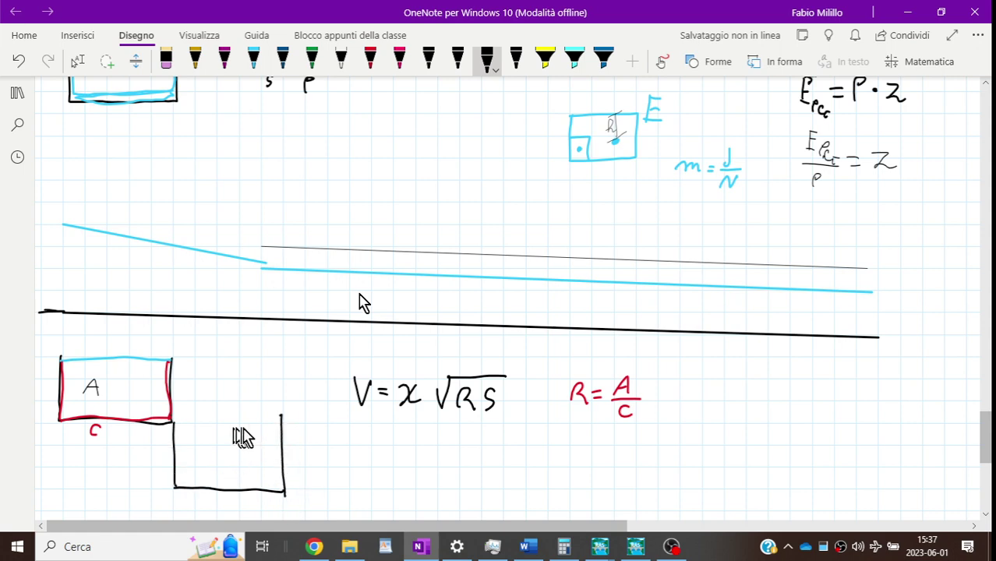
Step: Undo the second section's right wall, extend its bottom to about double width, and draw a new right wall in black
key(Escape)
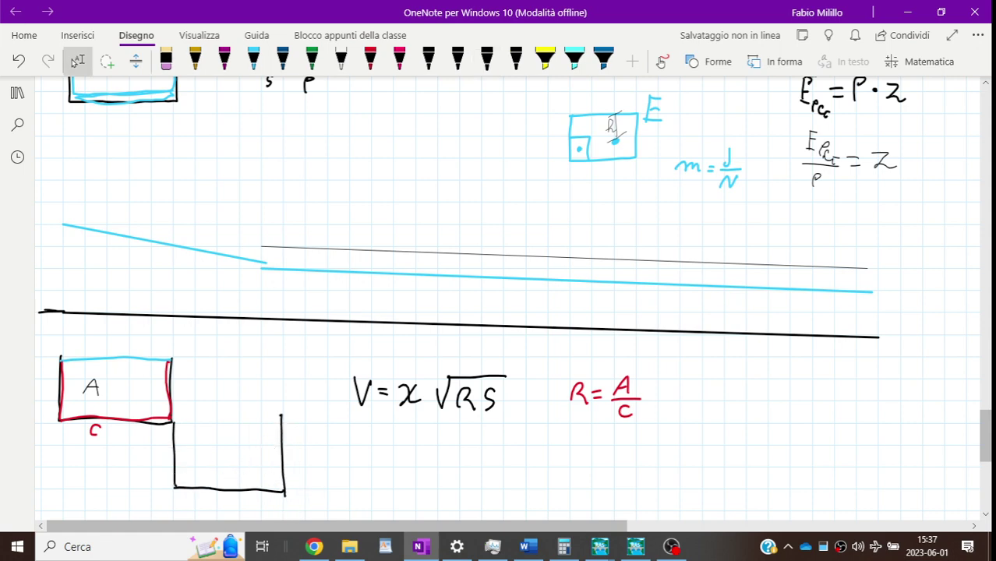
click(166, 60)
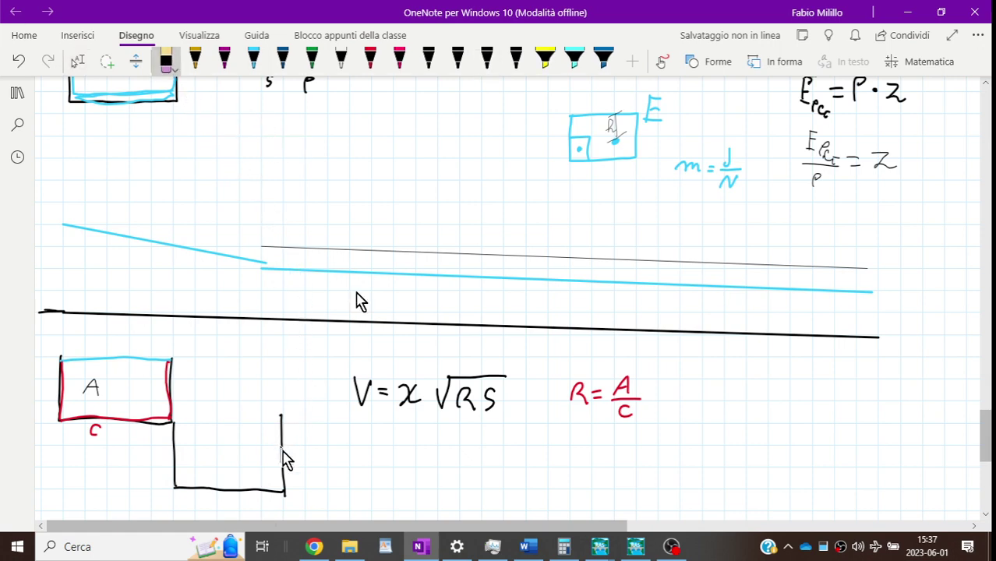
key(ctrl+z)
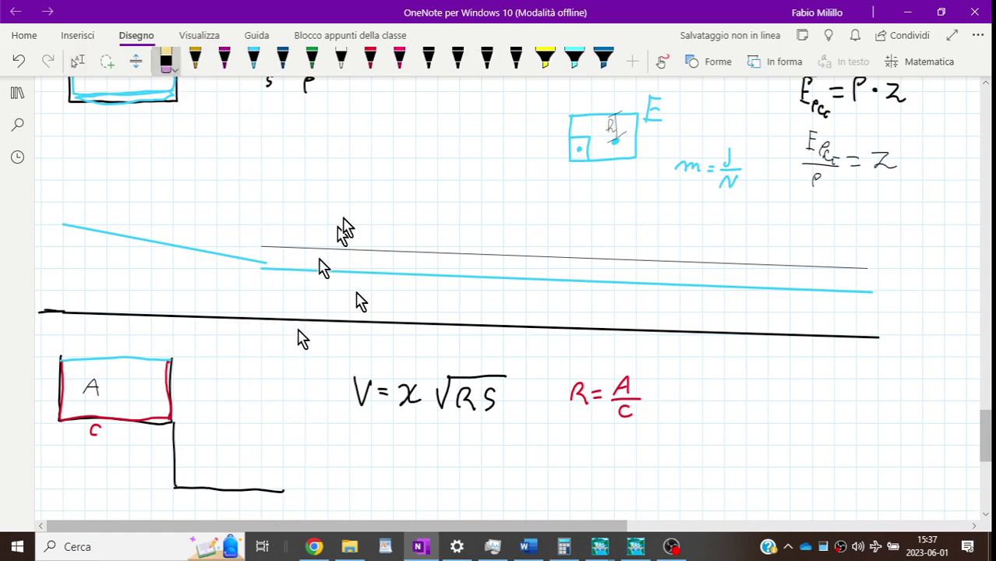
click(489, 61)
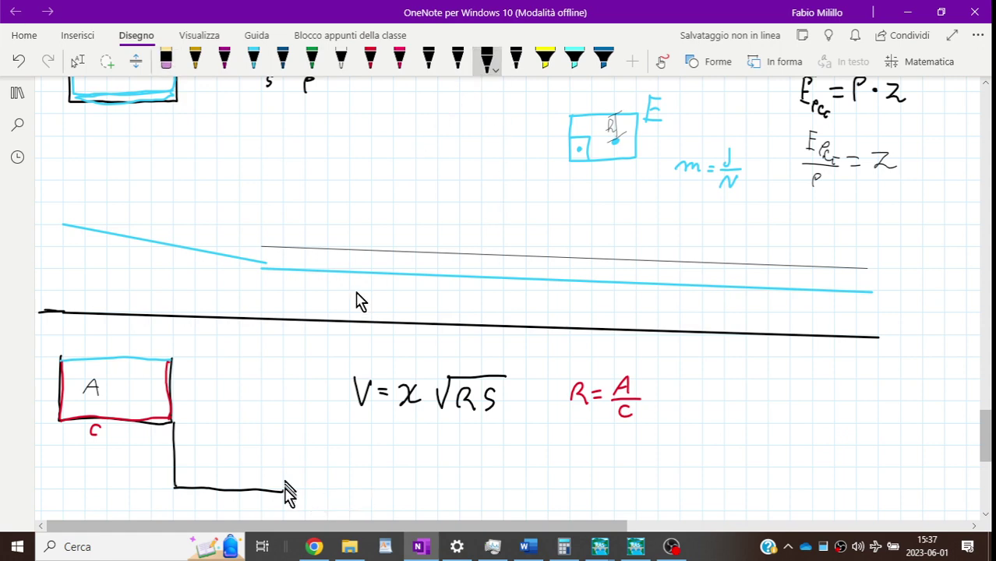
drag(292, 492, 391, 489)
drag(391, 425, 390, 486)
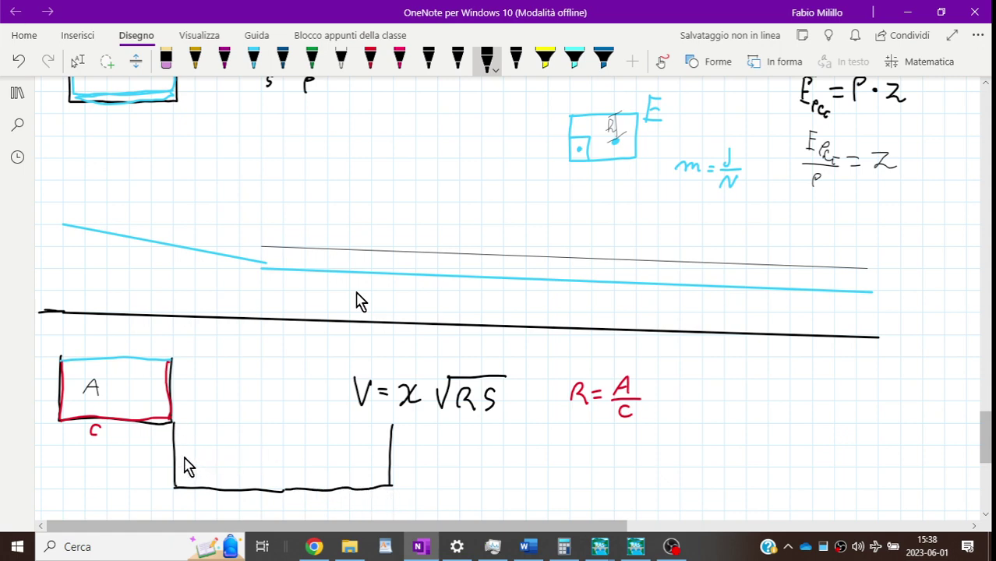
Step: Draw a light blue water line about halfway up the wide section and trace its wetted sides and bottom in red
click(253, 61)
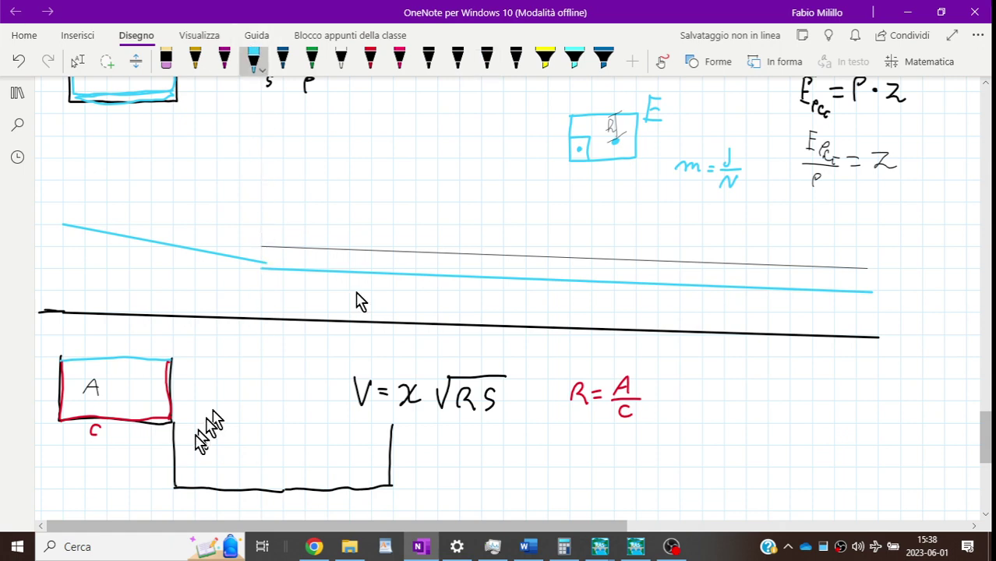
drag(182, 456, 393, 459)
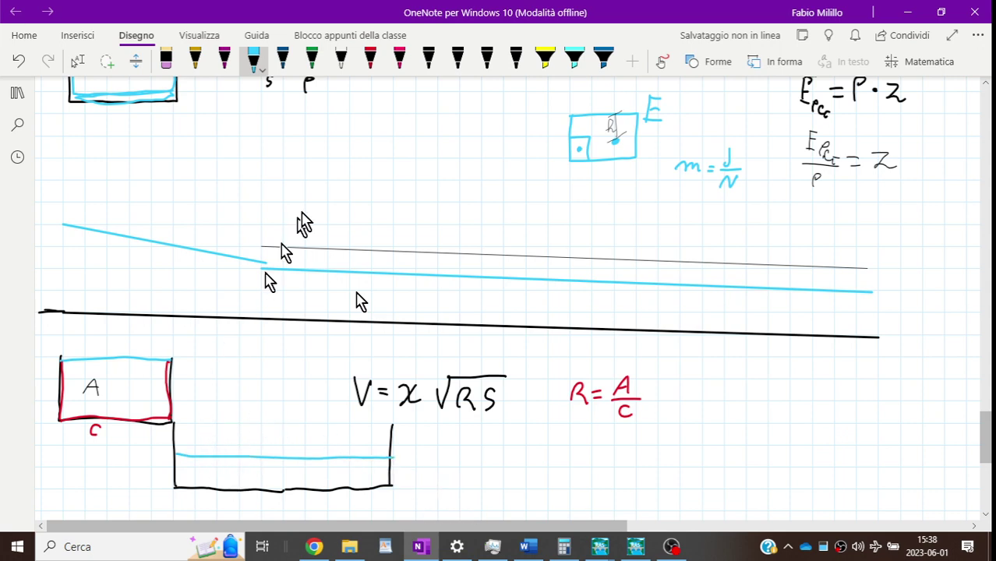
click(370, 60)
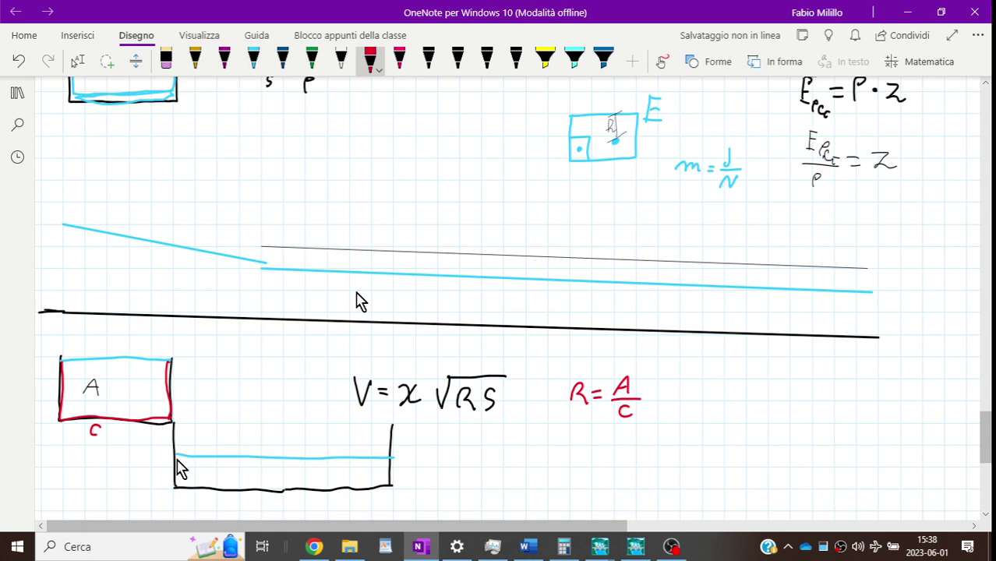
drag(179, 484, 387, 486)
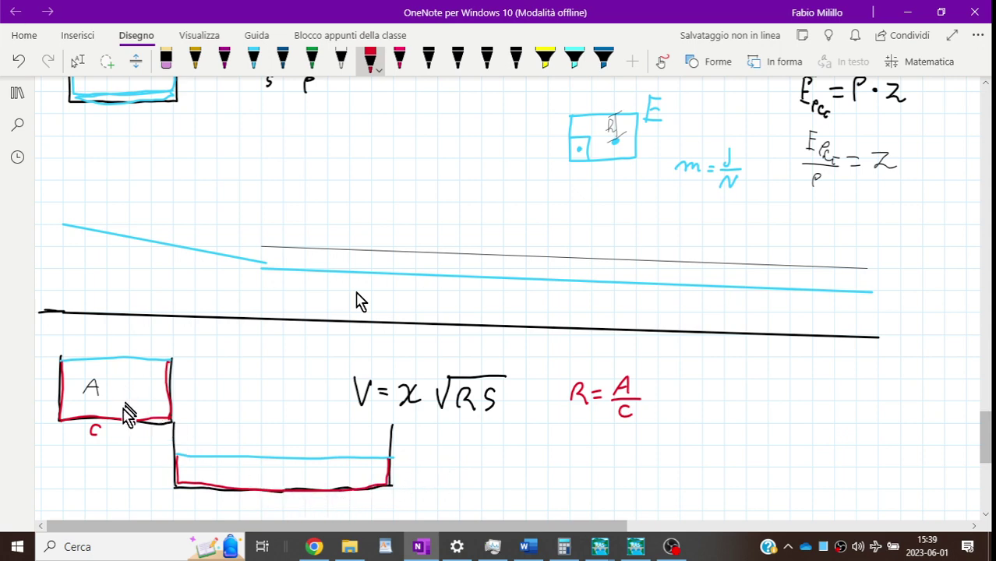
Step: Handwrite R1 = 15/11 in red below section A and write R2 beside the wide section's lower right corner
drag(64, 468, 93, 466)
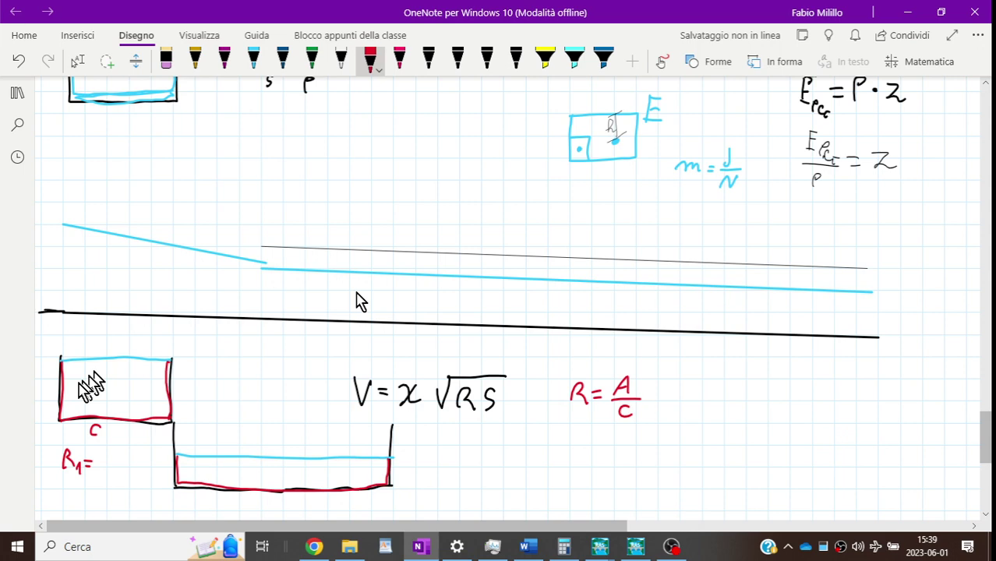
drag(85, 396, 99, 396)
drag(87, 390, 97, 390)
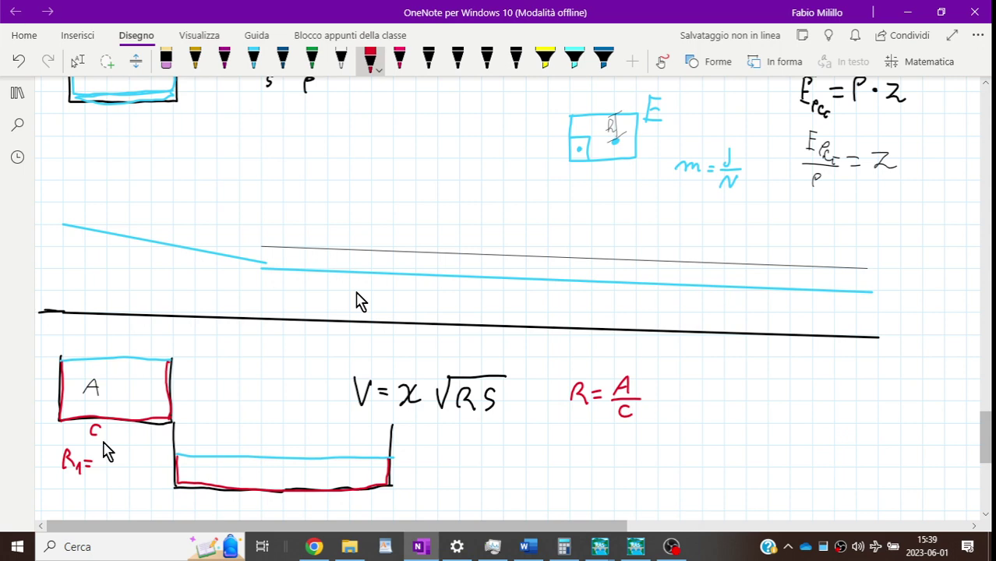
drag(102, 452, 103, 468)
drag(117, 452, 109, 467)
drag(100, 471, 119, 471)
drag(104, 476, 105, 491)
drag(114, 476, 114, 491)
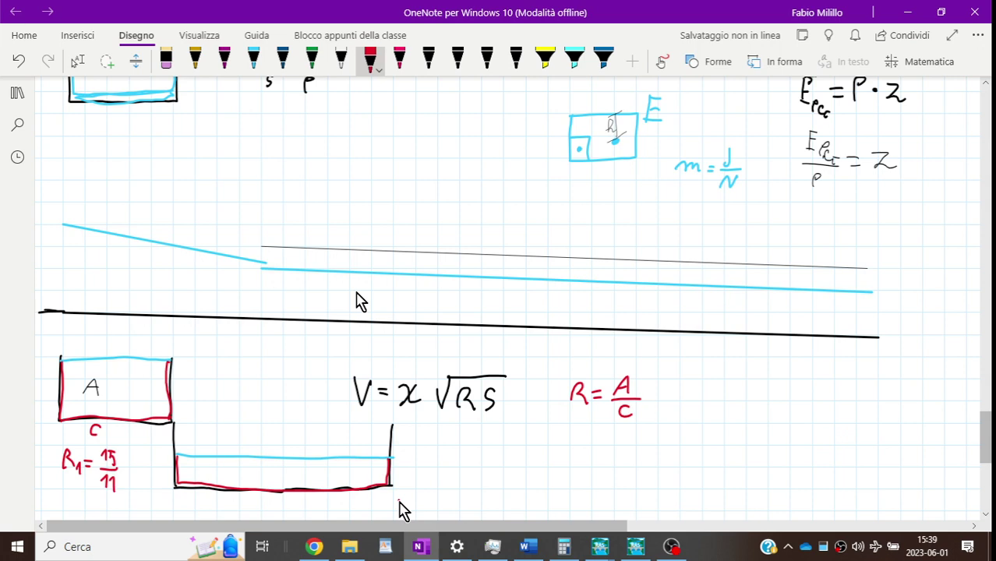
drag(398, 503, 407, 503)
drag(414, 499, 423, 510)
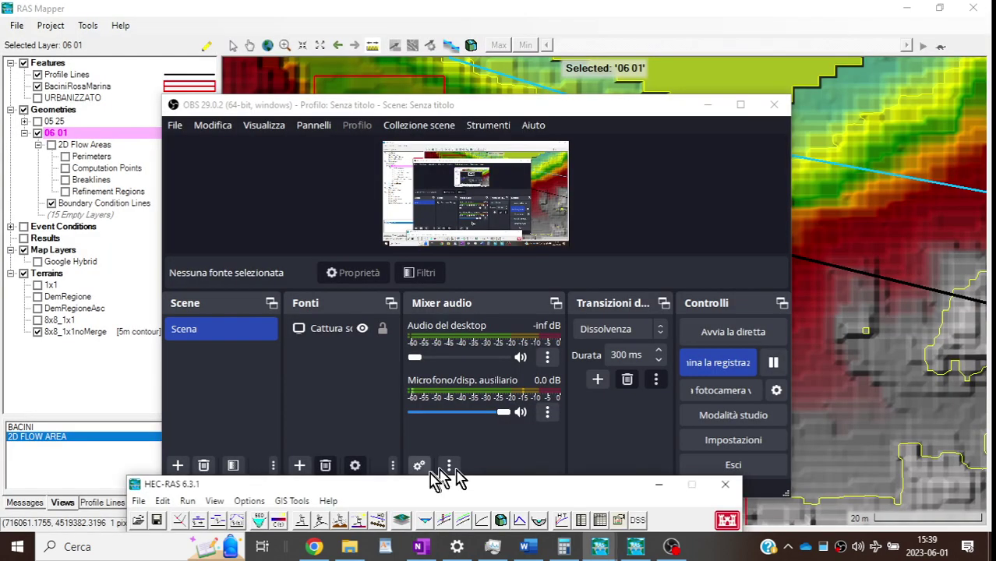
Step: Switch back to the OneNote page with the channel sections and complete the wide section's hydraulic radius as R2 = 15/13 in red
mouse_move(436, 544)
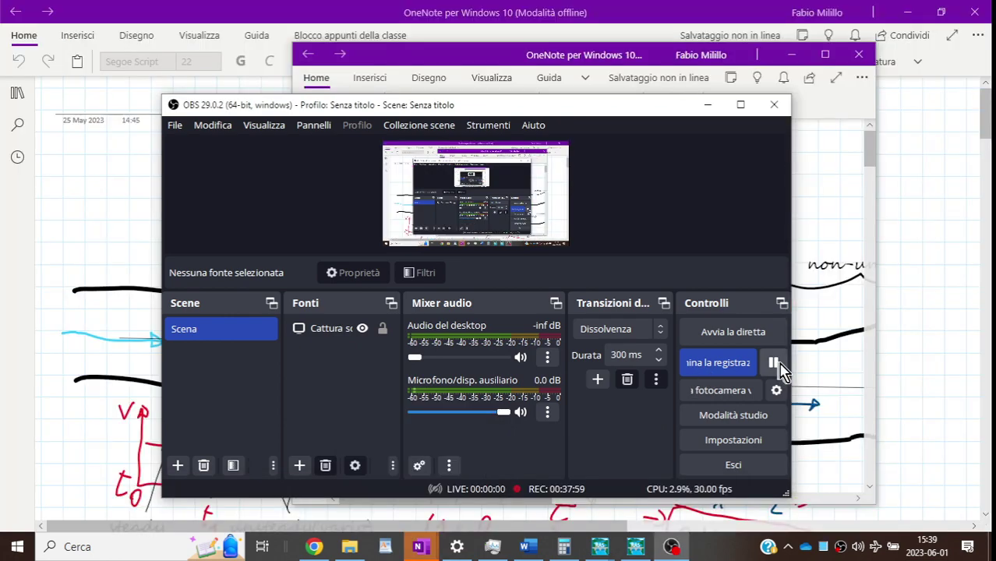
click(841, 193)
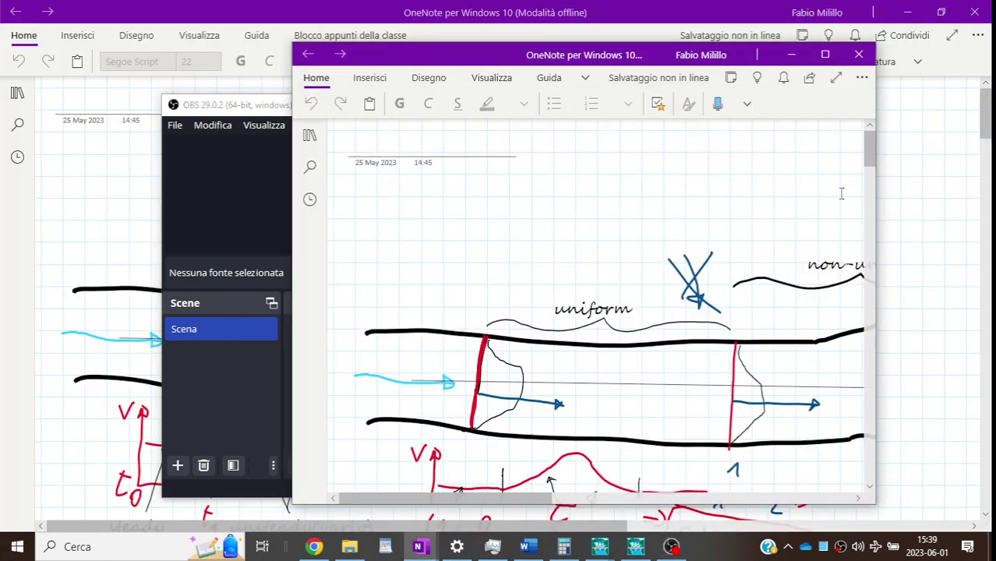
click(825, 55)
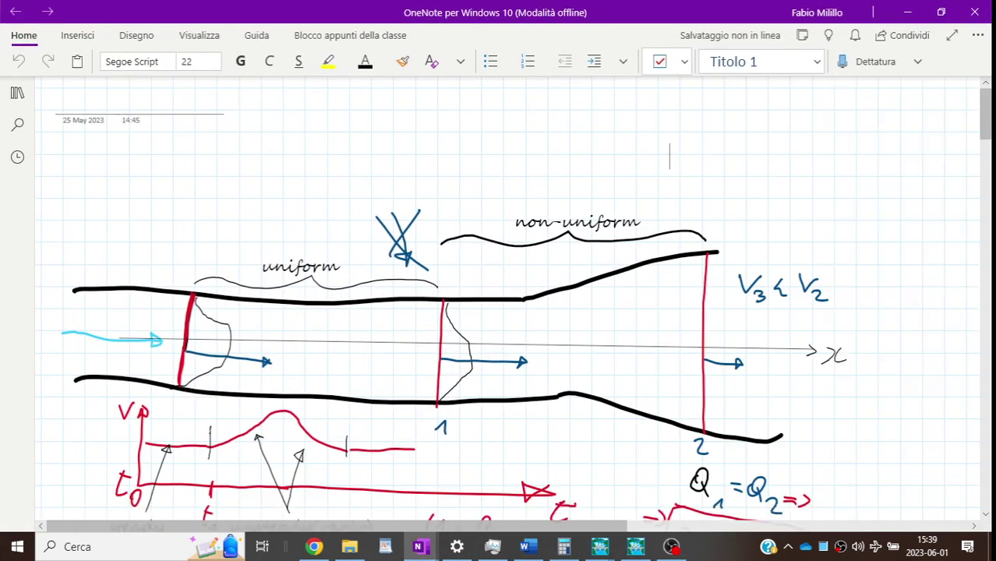
scroll(507, 304, down, 15)
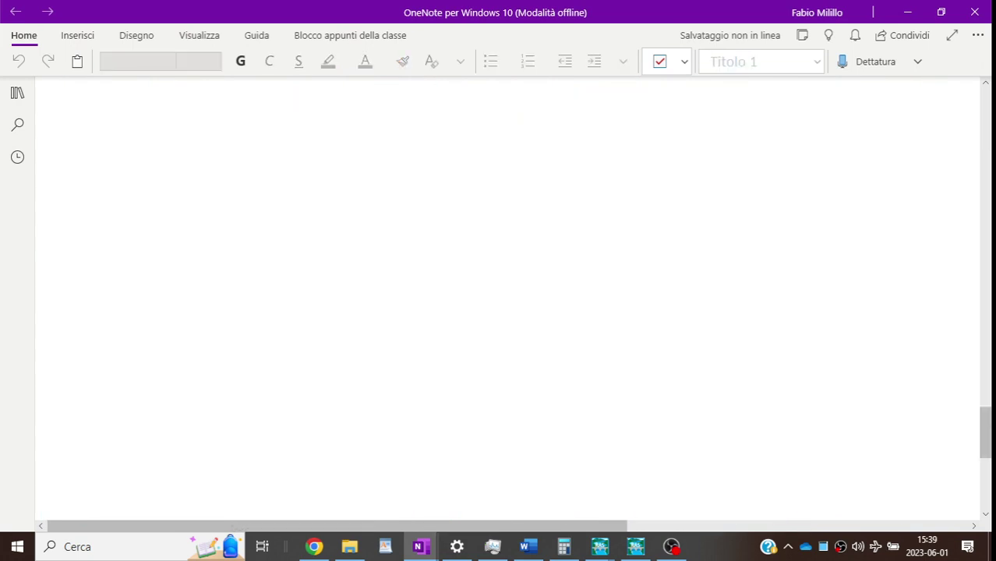
scroll(363, 316, down, 2)
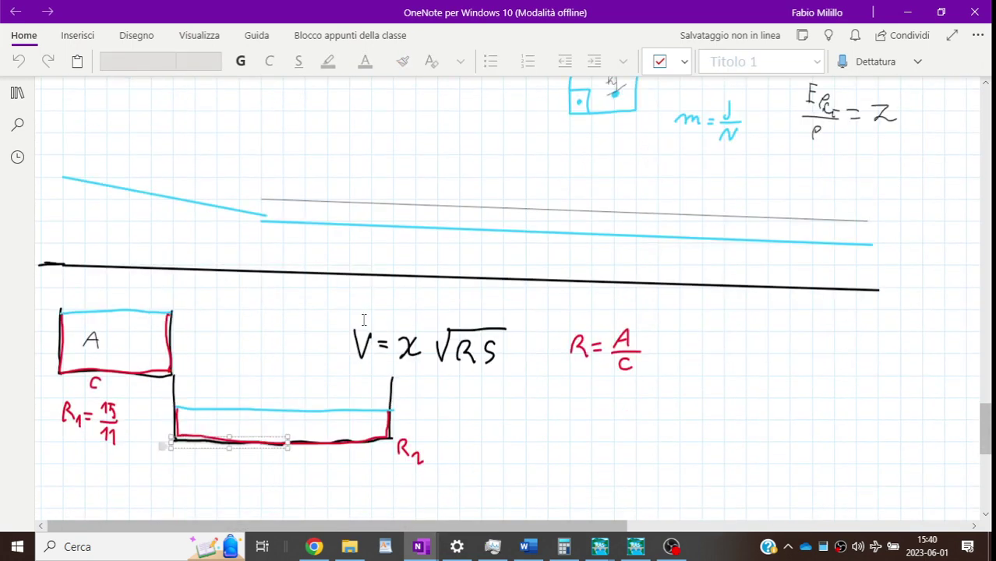
scroll(363, 319, down, 1)
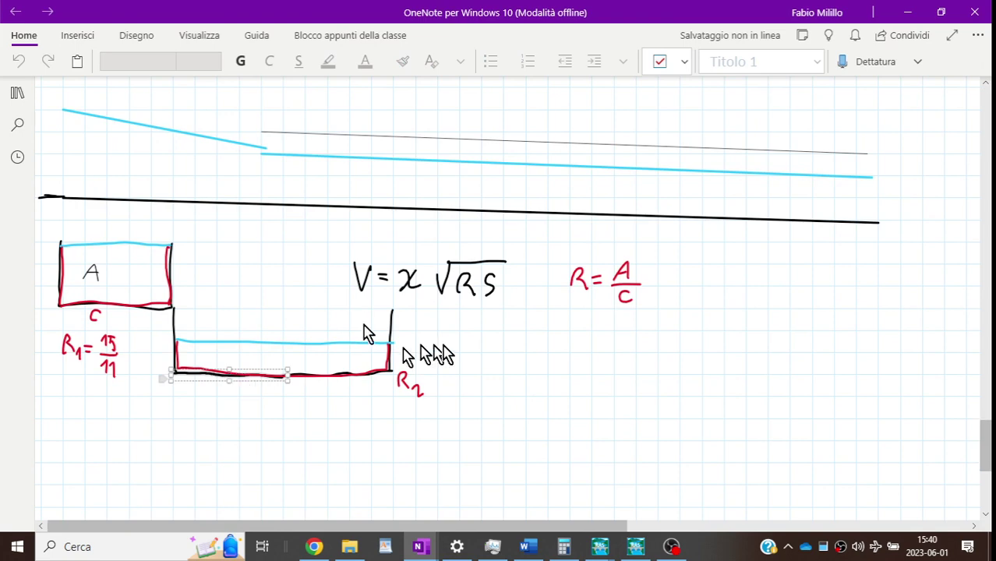
drag(428, 379, 437, 379)
drag(429, 387, 437, 385)
mouse_move(452, 372)
mouse_down()
mouse_move(464, 389)
mouse_move(484, 356)
mouse_up()
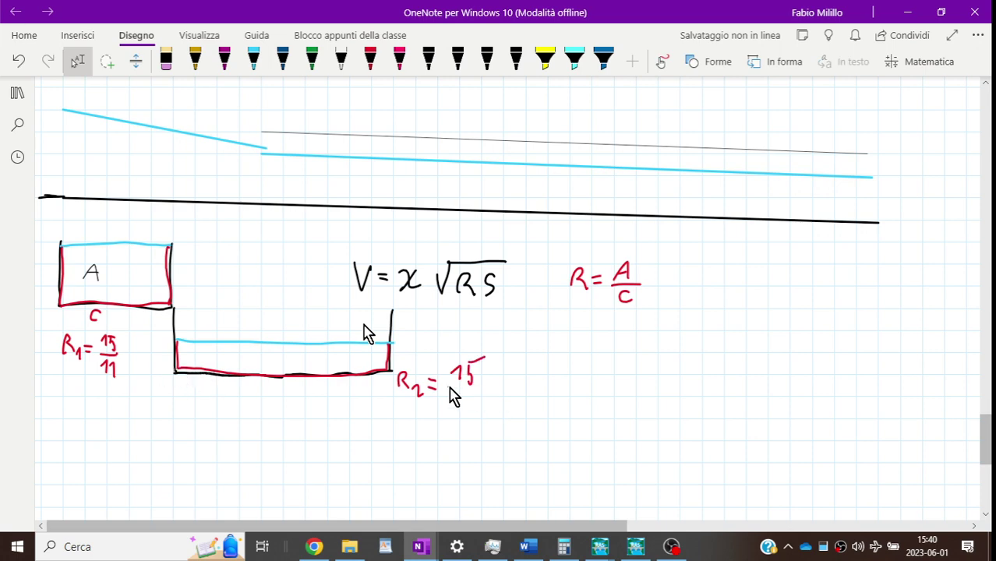
drag(447, 391, 479, 388)
drag(449, 400, 454, 409)
drag(461, 397, 463, 410)
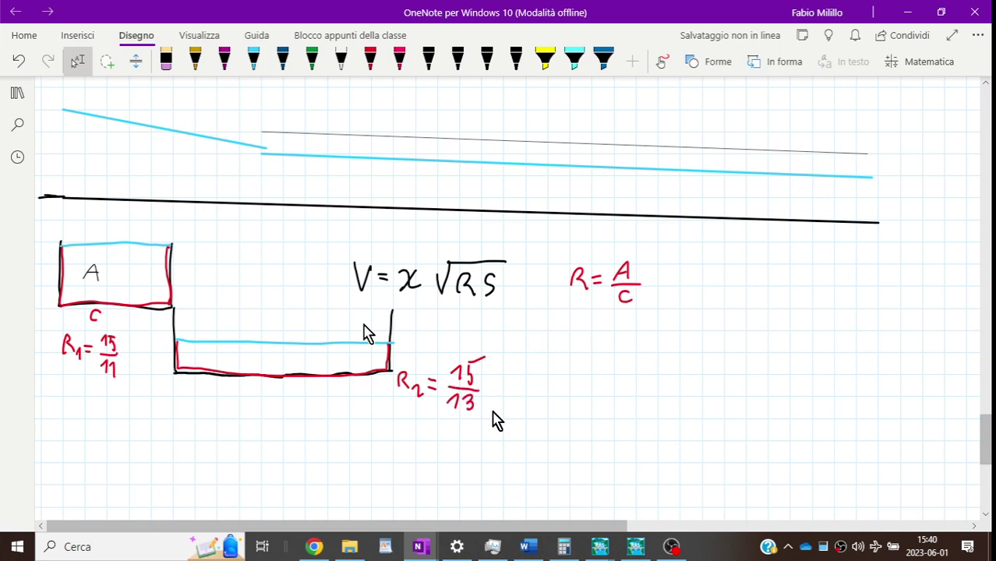
Step: Handwrite the comparison R1 < R2 in red below the R1 fraction
click(370, 59)
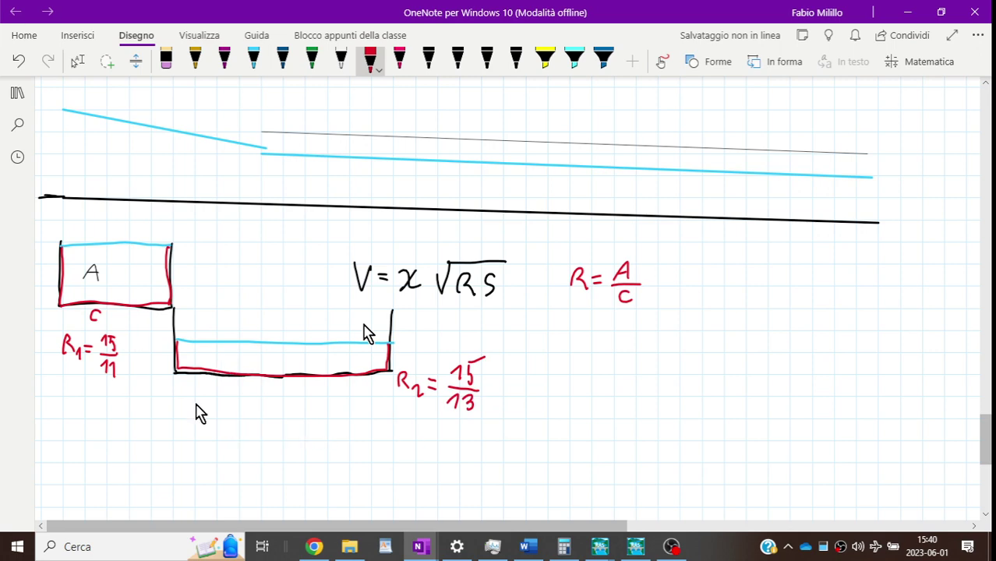
mouse_move(73, 448)
mouse_down()
mouse_move(89, 445)
mouse_move(96, 460)
mouse_up()
mouse_move(120, 428)
mouse_down()
mouse_move(122, 450)
mouse_move(160, 449)
mouse_move(173, 465)
mouse_up()
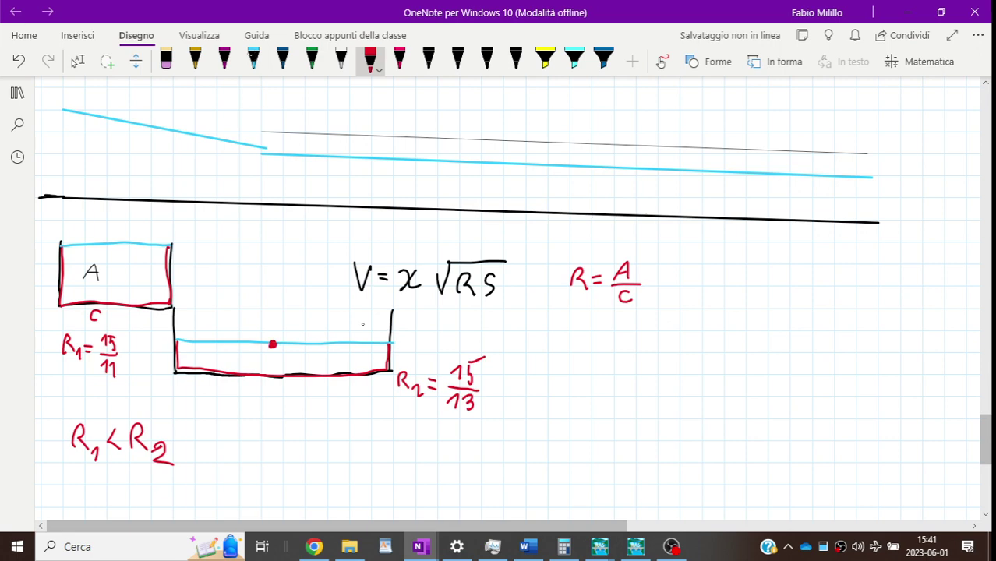
Step: Mark a red dot at mid-width on each section's water surface and draw a curved arc beneath each dot
click(272, 345)
click(117, 243)
mouse_move(97, 247)
mouse_down()
mouse_move(119, 273)
mouse_move(141, 262)
mouse_up()
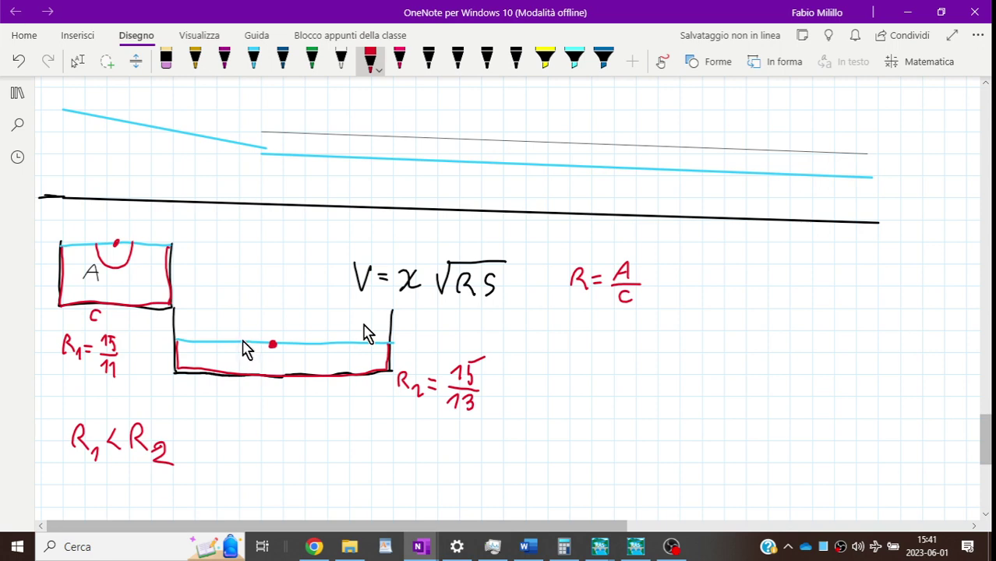
mouse_move(241, 344)
mouse_down()
mouse_move(273, 362)
mouse_move(311, 345)
mouse_up()
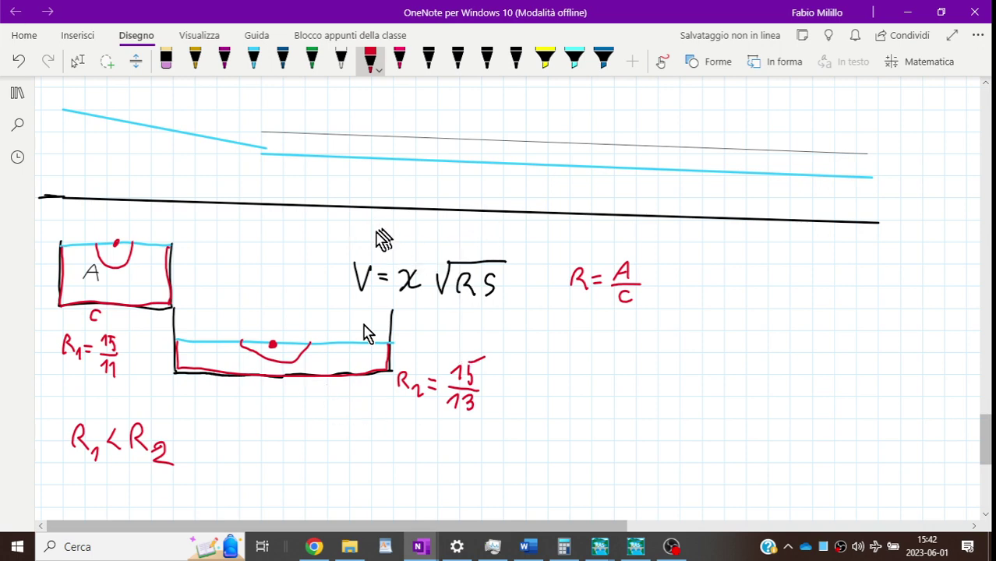
Step: Handwrite the title CHEZY in red above the velocity formula
mouse_move(376, 231)
mouse_down()
mouse_move(374, 241)
mouse_move(386, 228)
mouse_move(397, 235)
mouse_up()
mouse_move(398, 228)
mouse_down()
mouse_move(397, 245)
mouse_move(409, 236)
mouse_move(433, 248)
mouse_move(441, 238)
mouse_up()
drag(449, 228, 440, 249)
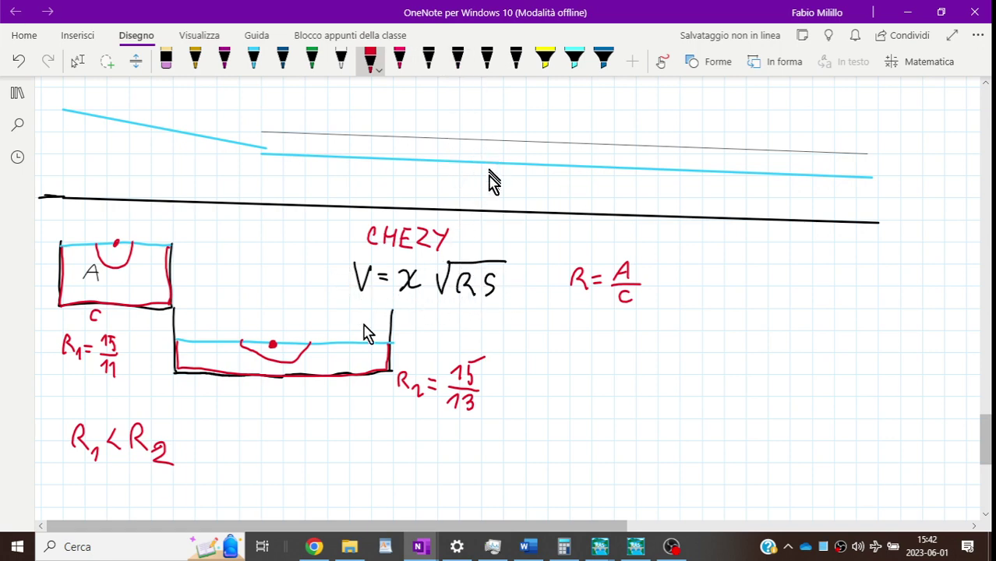
Step: Draw a red vertical depth line from the profile's blue water surface to the black bed and label it h
drag(492, 162, 492, 204)
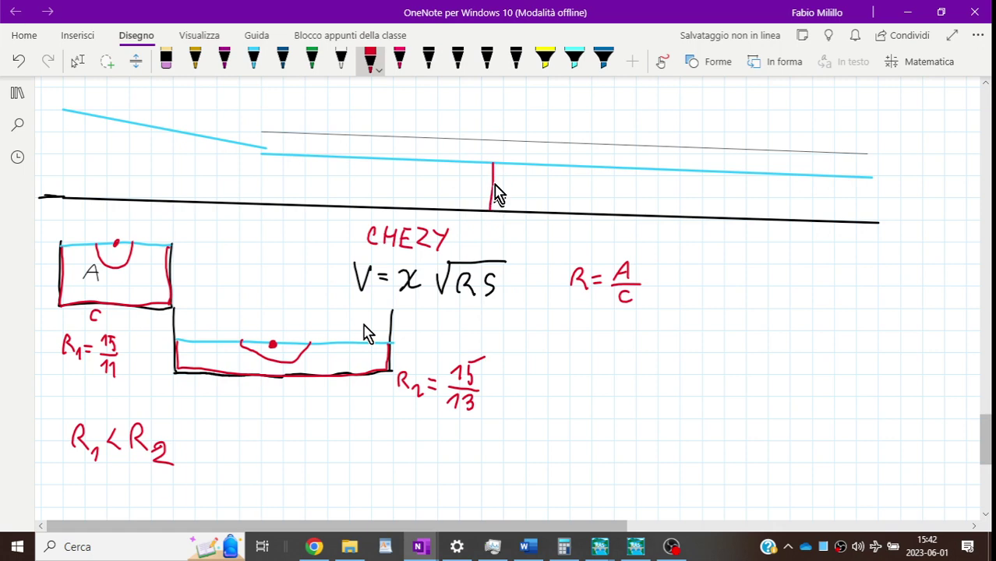
click(485, 194)
drag(498, 181, 506, 195)
drag(507, 181, 497, 195)
Step: Handwrite (NORMAL DEPTH) in red after the h label on the profile
drag(525, 178, 522, 203)
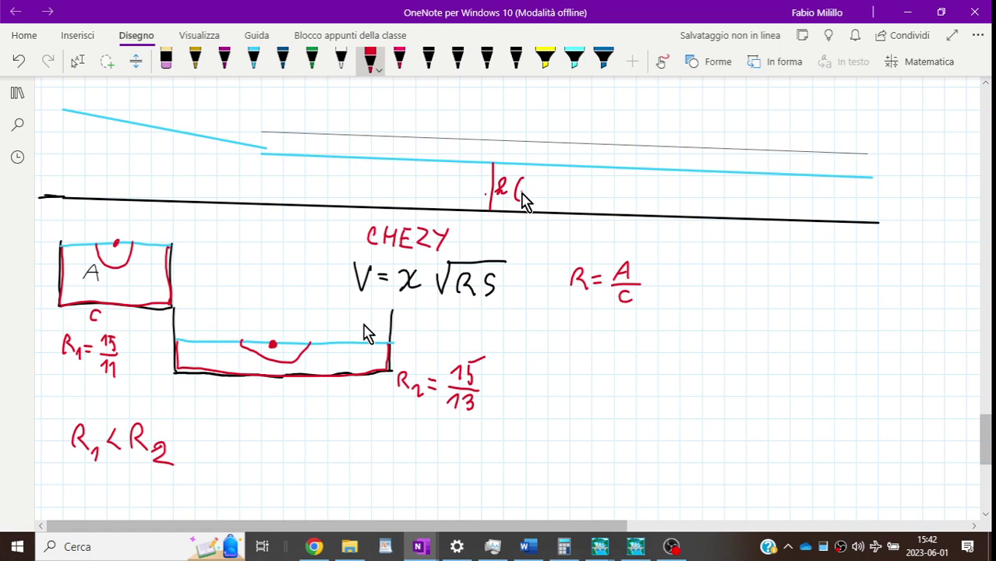
drag(529, 199, 537, 187)
drag(544, 187, 545, 198)
drag(552, 200, 559, 195)
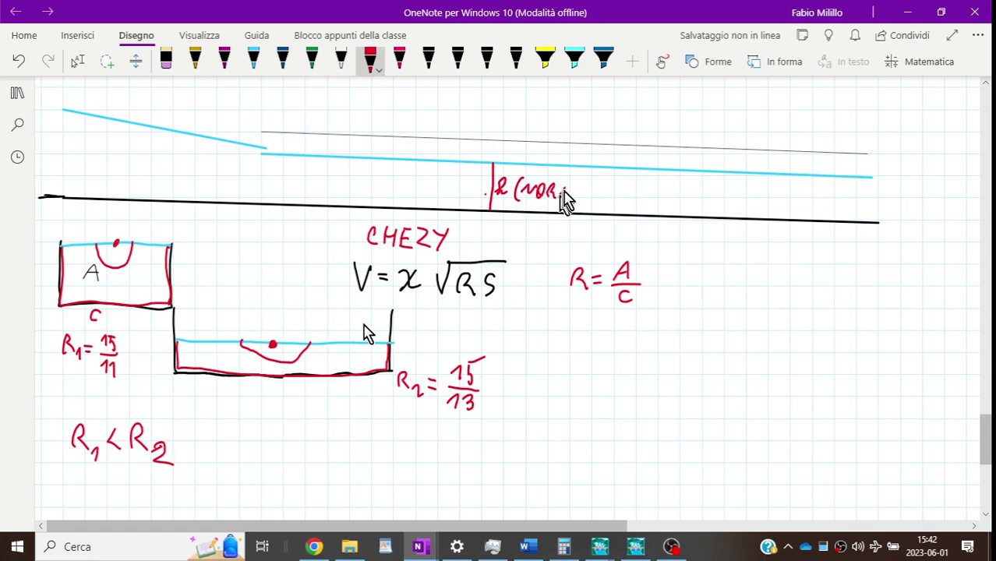
drag(559, 201, 577, 195)
drag(578, 201, 589, 199)
drag(590, 190, 599, 201)
drag(602, 201, 613, 194)
drag(617, 190, 628, 201)
drag(631, 201, 641, 192)
drag(643, 190, 655, 195)
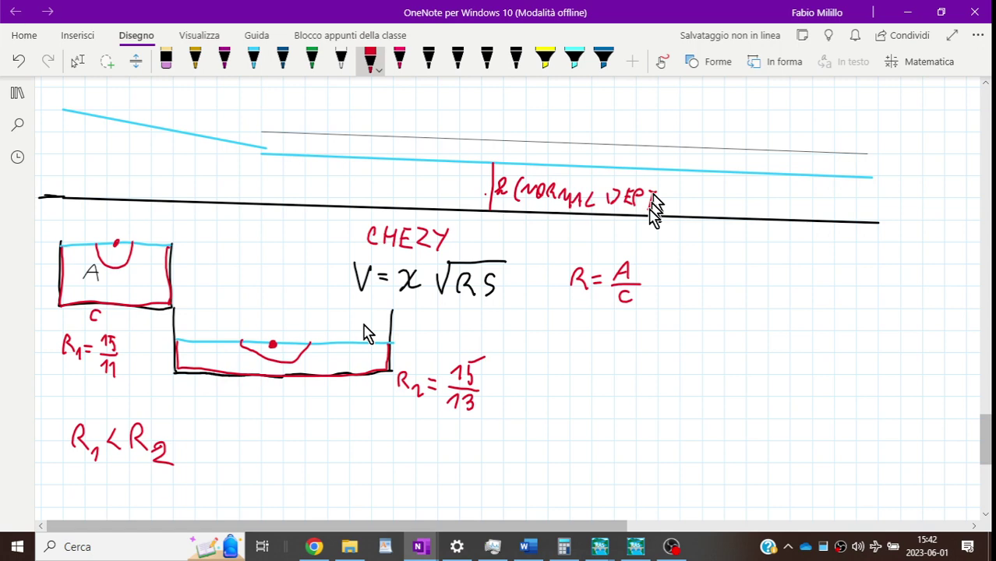
drag(647, 192, 656, 191)
drag(658, 191, 667, 206)
drag(672, 186, 675, 209)
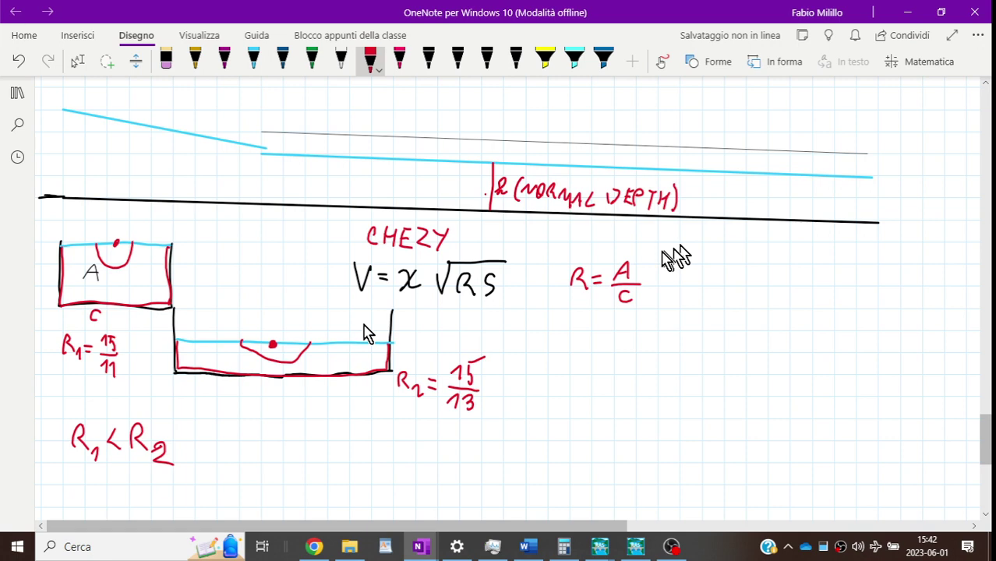
Step: Switch to the HEC-RAS Unsteady Flow Data, review BC Line Valle's normal depth friction slope, and return to the OneNote sketch
click(605, 548)
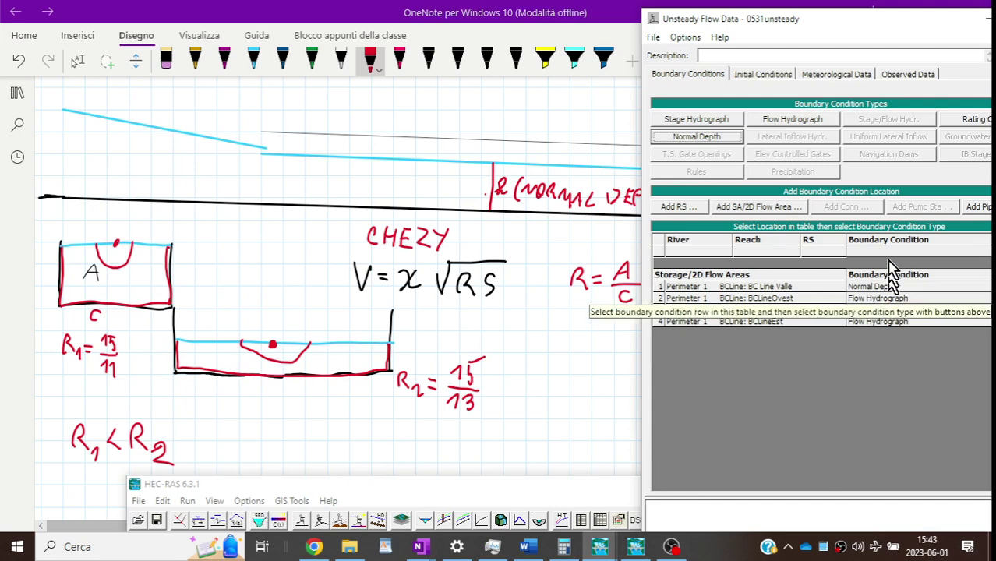
drag(901, 22, 508, 21)
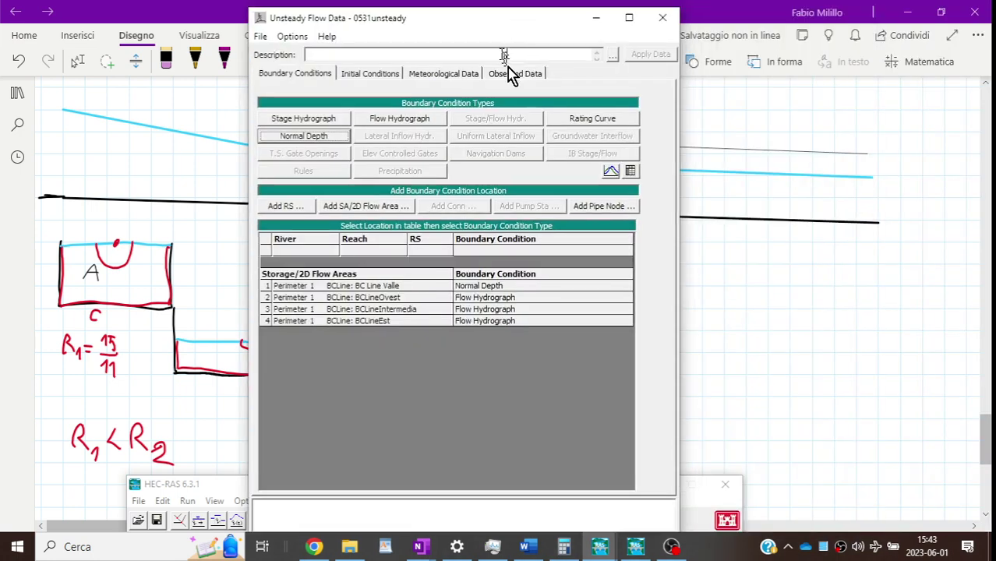
double_click(507, 287)
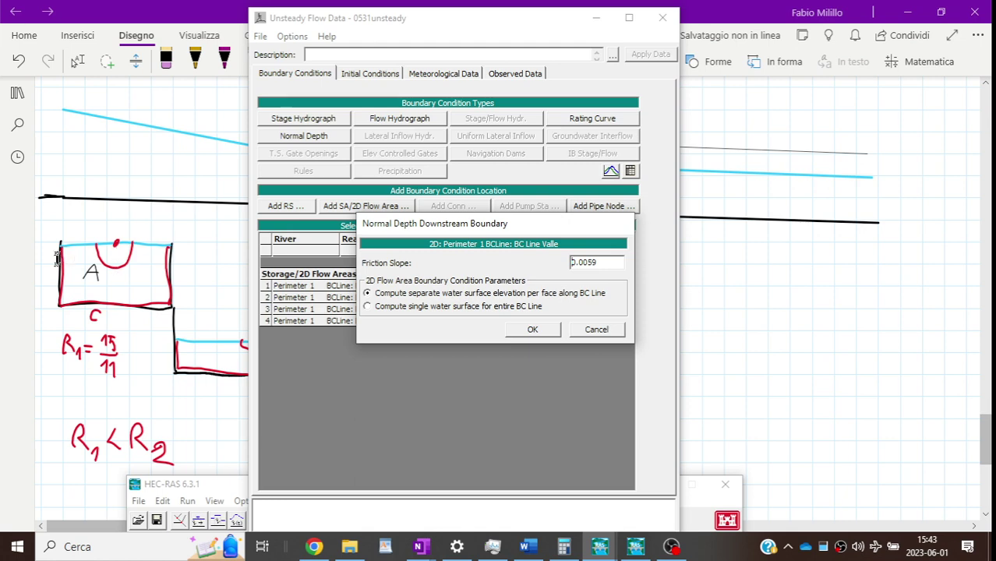
click(57, 295)
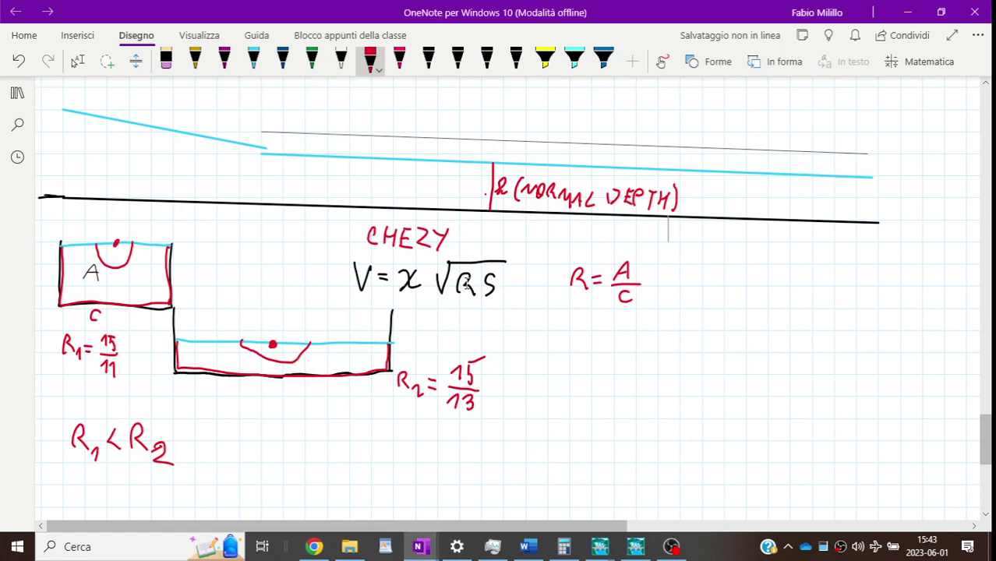
Step: Switch to HEC-RAS, accept BC Line Valle's normal depth boundary settings, and close the Unsteady Flow Data editor
key(Escape)
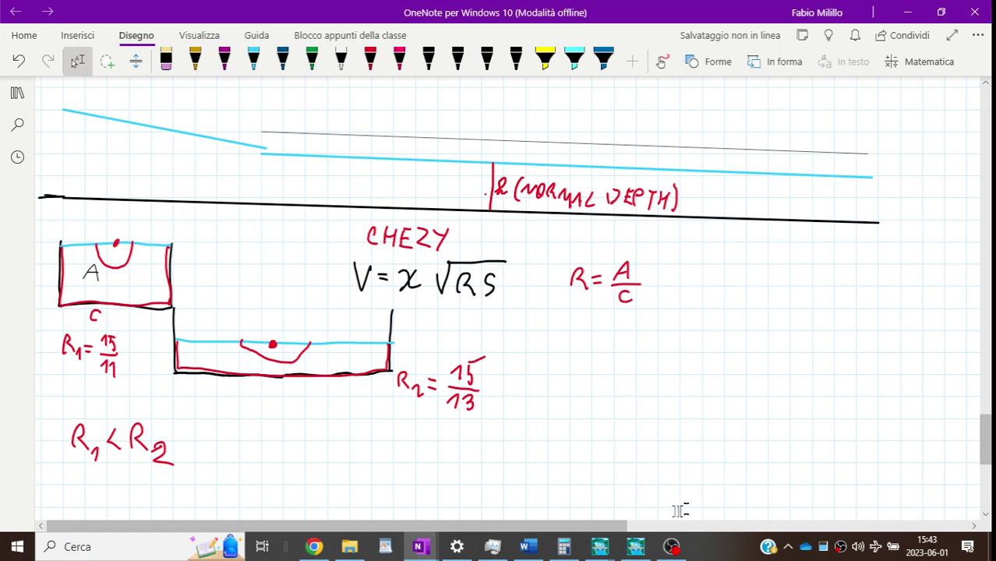
click(599, 546)
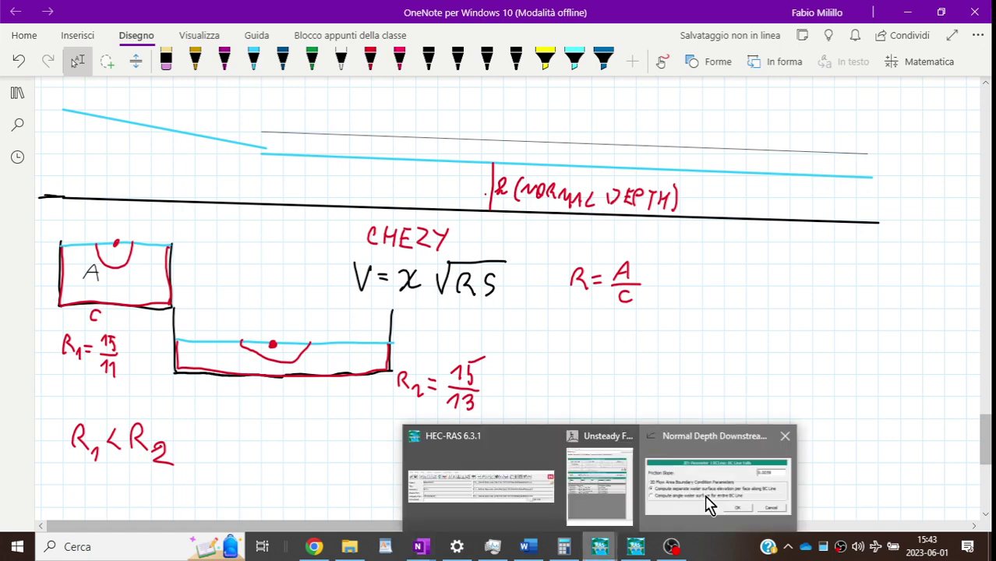
click(709, 505)
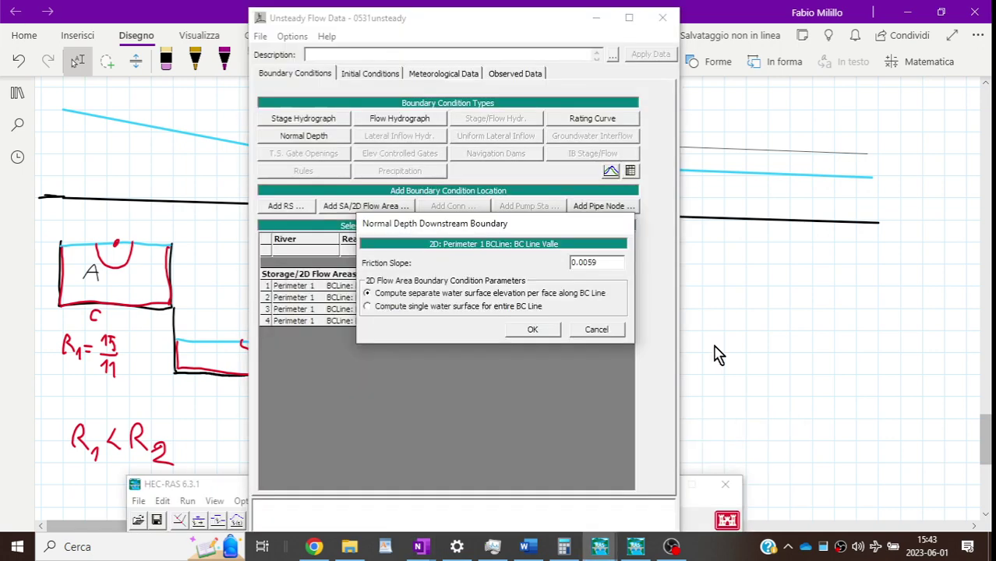
click(528, 328)
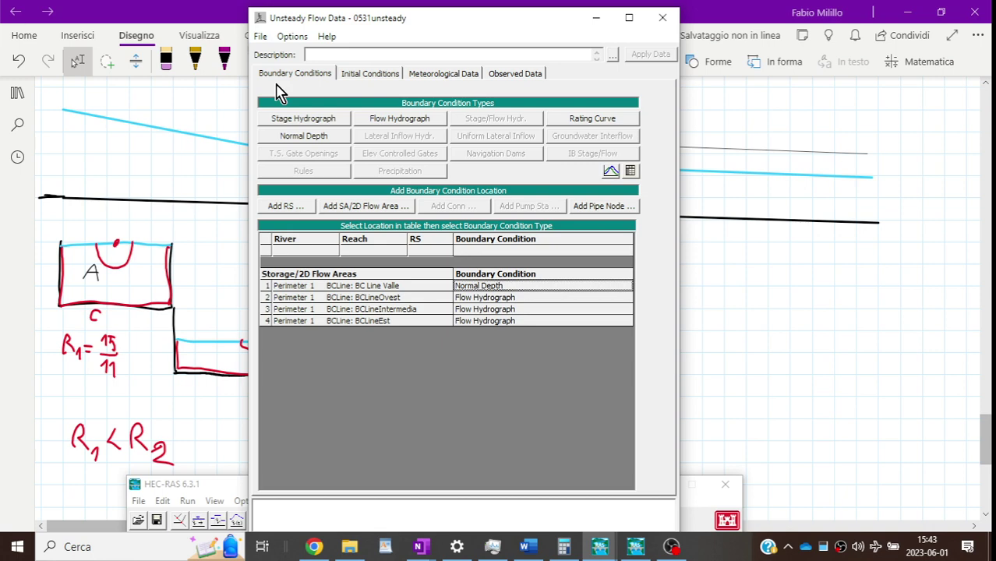
click(661, 19)
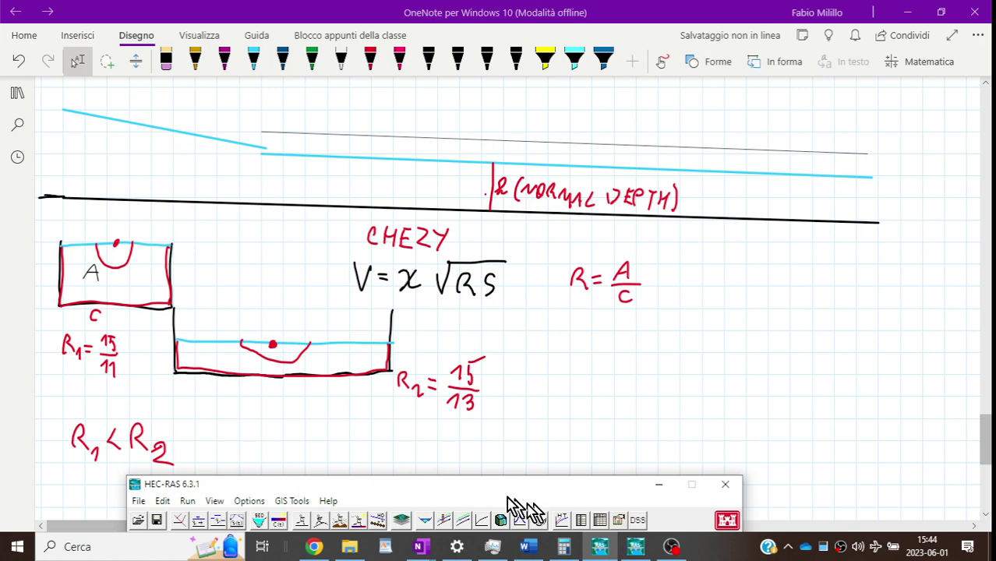
Step: Open the Unsteady Flow Analysis and set the plan's Short ID to 0601
drag(443, 488, 471, 290)
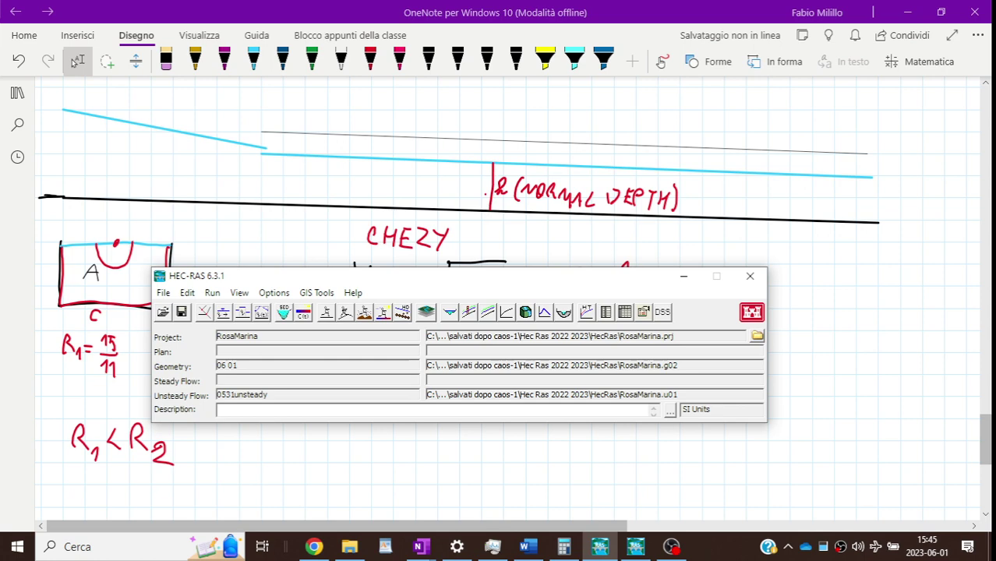
click(262, 314)
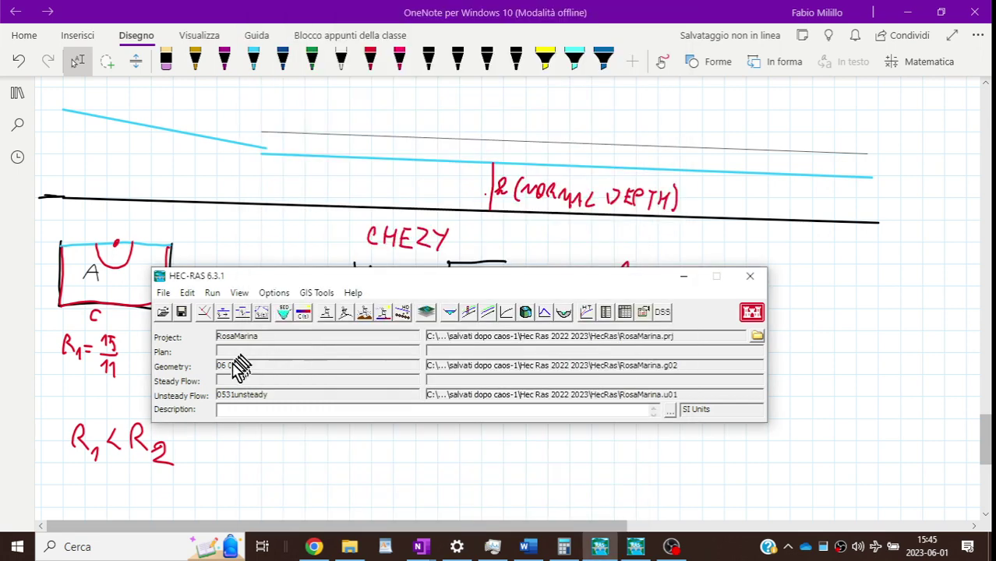
click(346, 314)
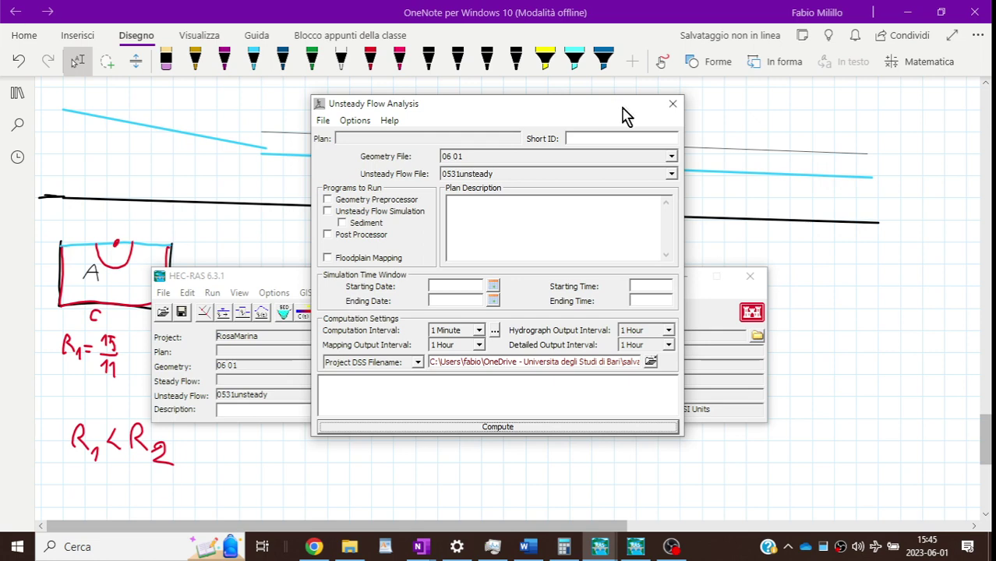
click(604, 139)
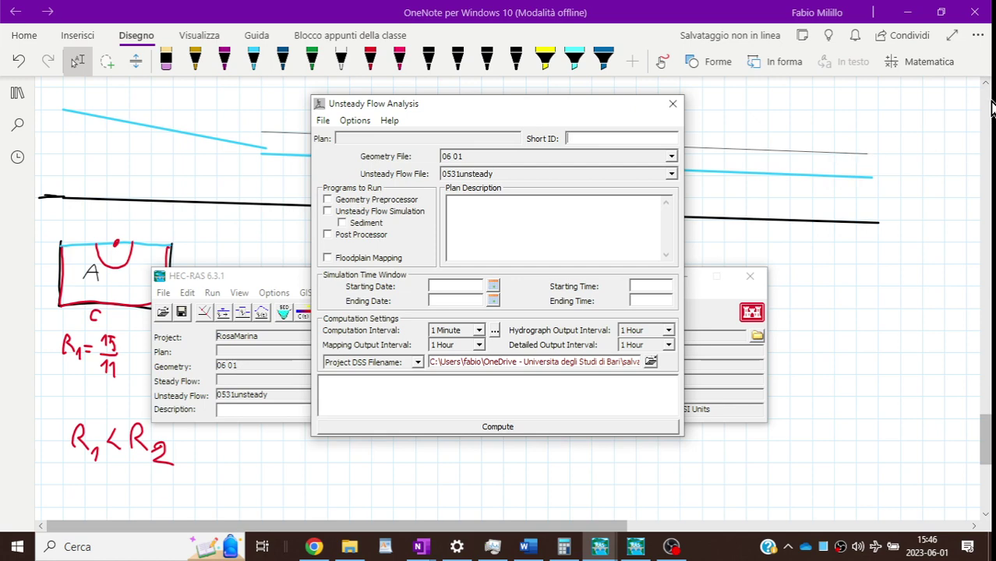
text(0601)
Step: Enable Geometry Preprocessor, Unsteady Flow Simulation and Floodplain Mapping as the programs to run
click(329, 200)
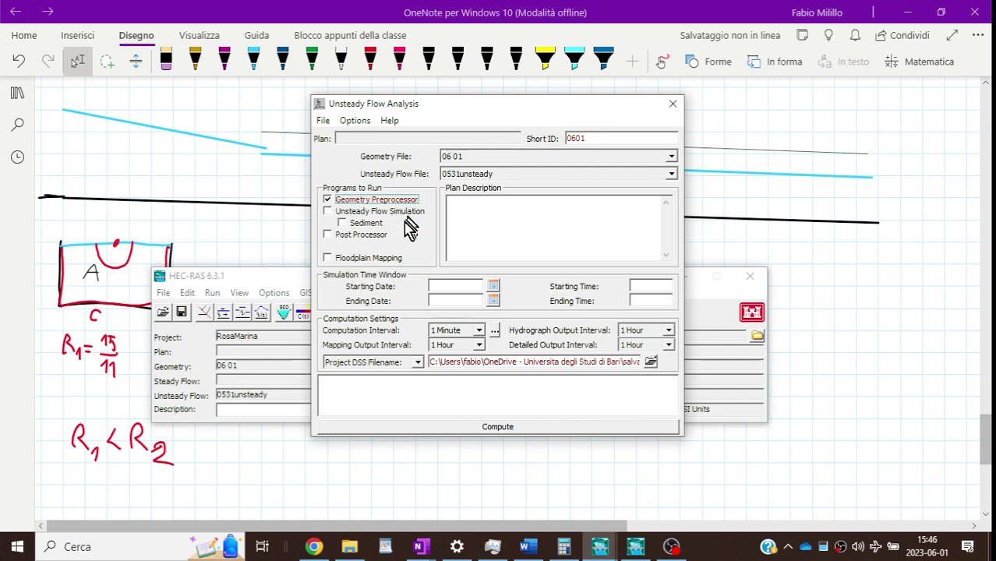
click(329, 210)
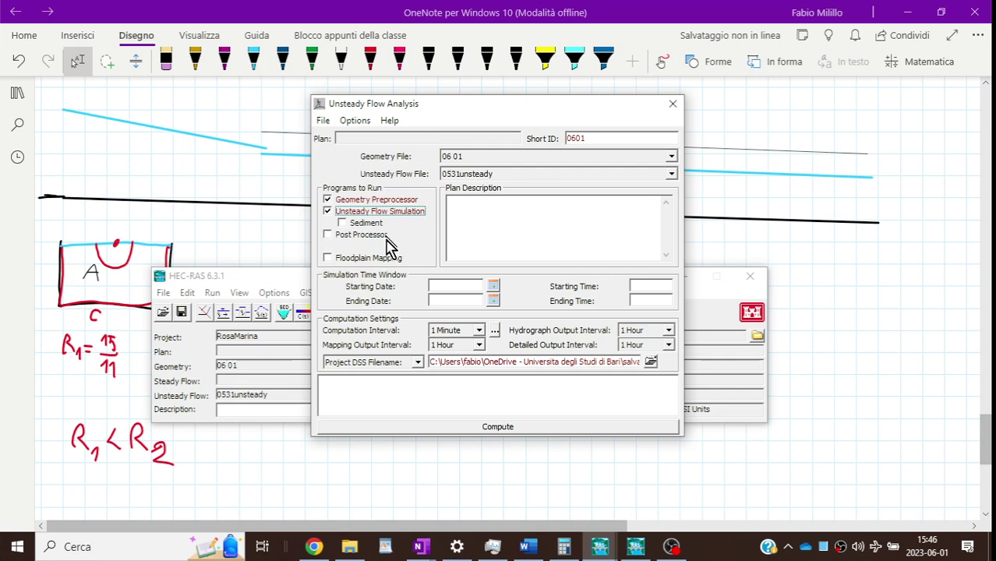
click(328, 260)
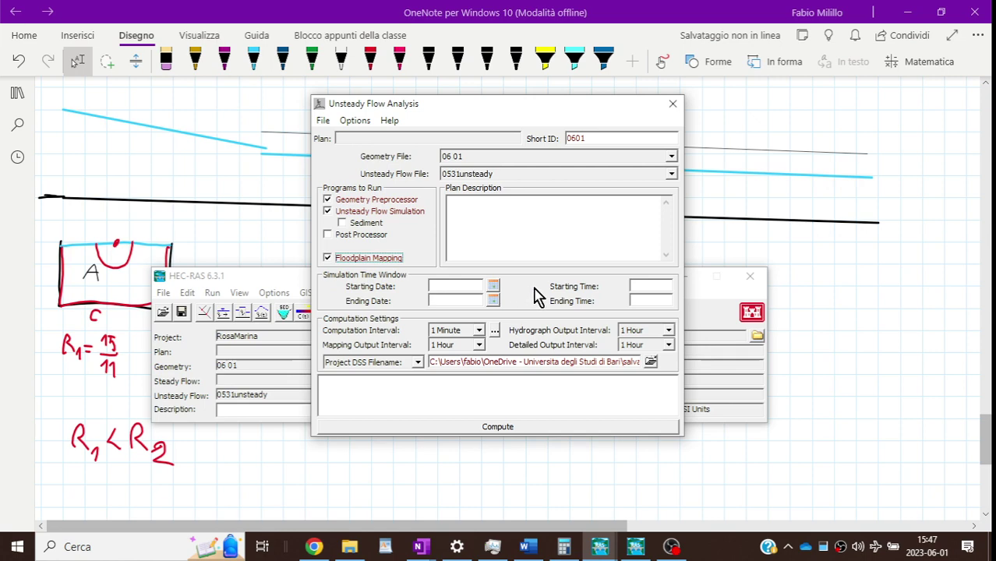
Step: Reopen the unsteady flow data and examine BCLineEst's flow hydrograph for its time span and starting time reference
click(282, 285)
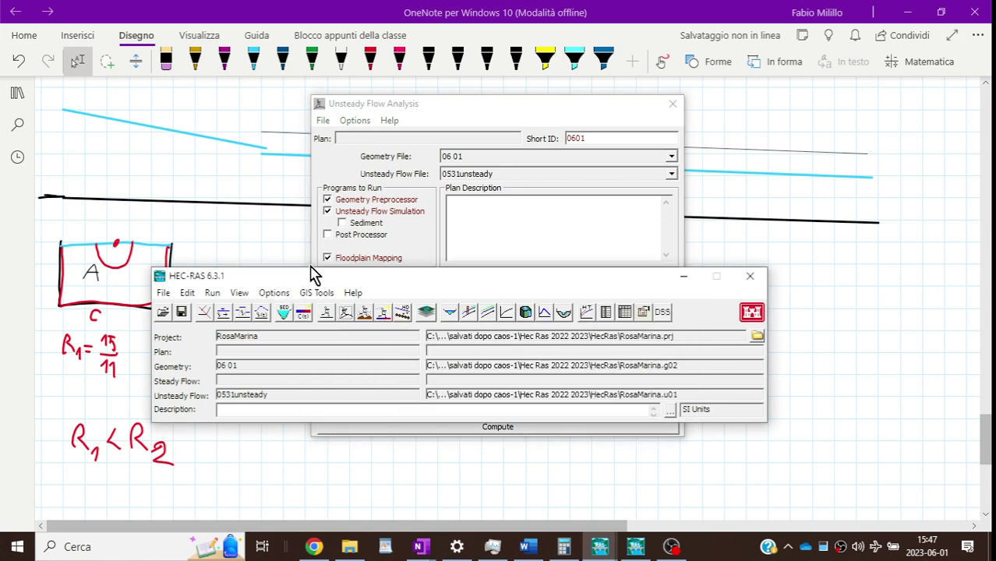
click(261, 316)
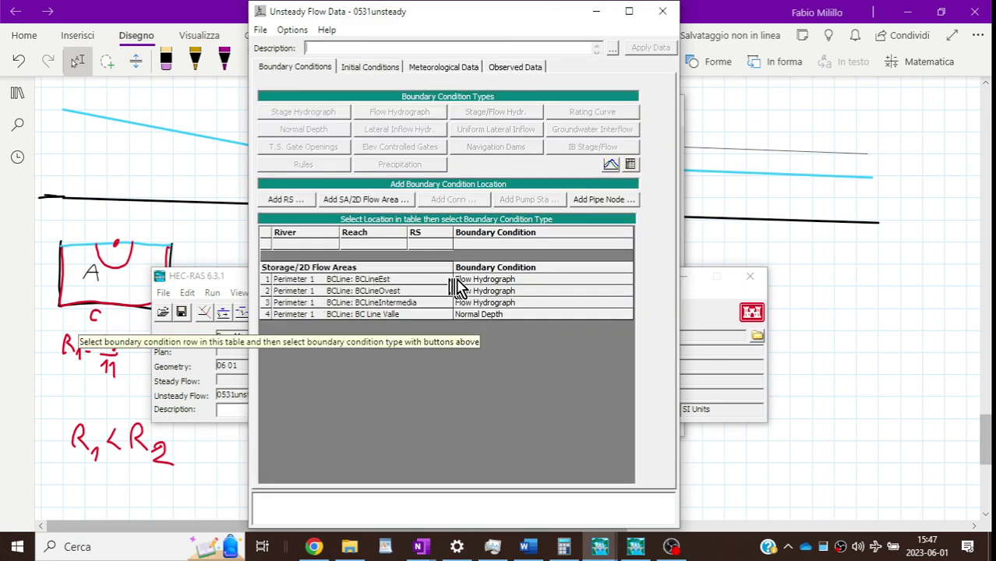
click(491, 281)
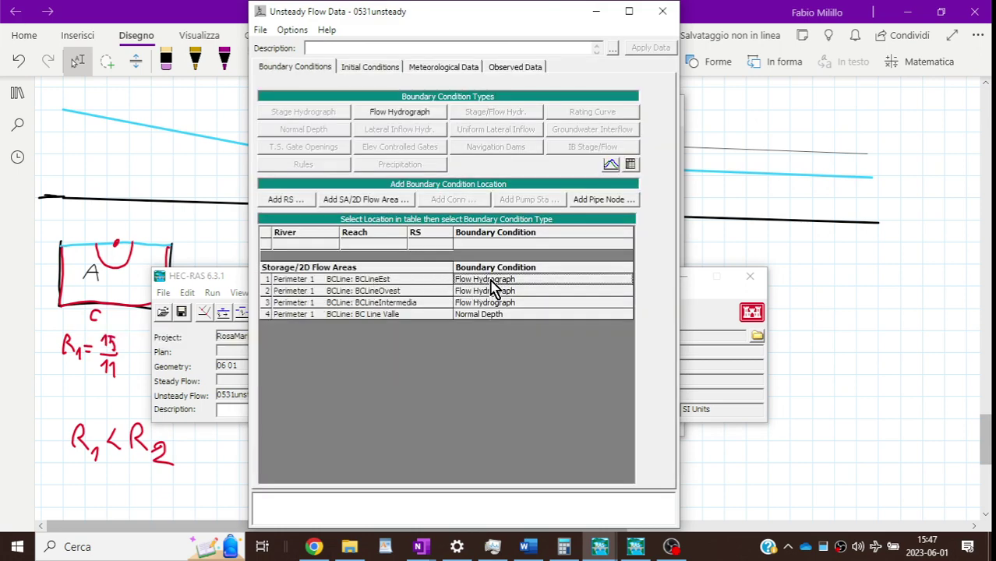
double_click(491, 286)
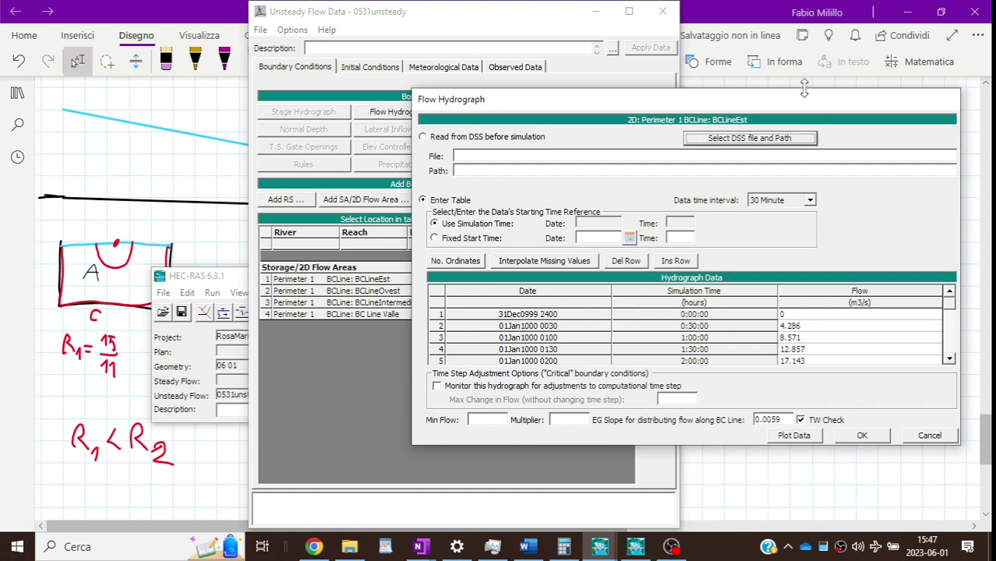
drag(806, 88, 791, 2)
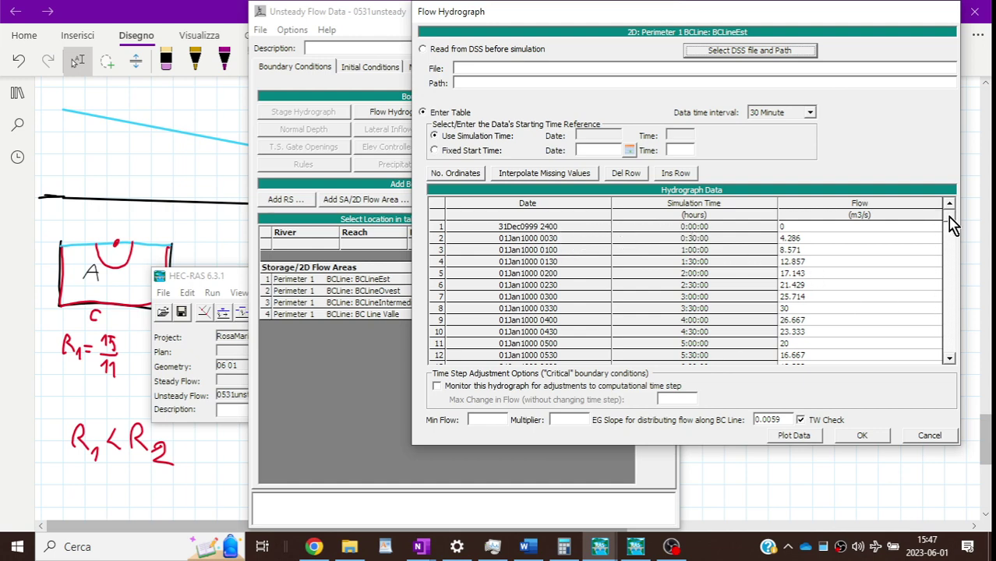
drag(952, 225, 952, 246)
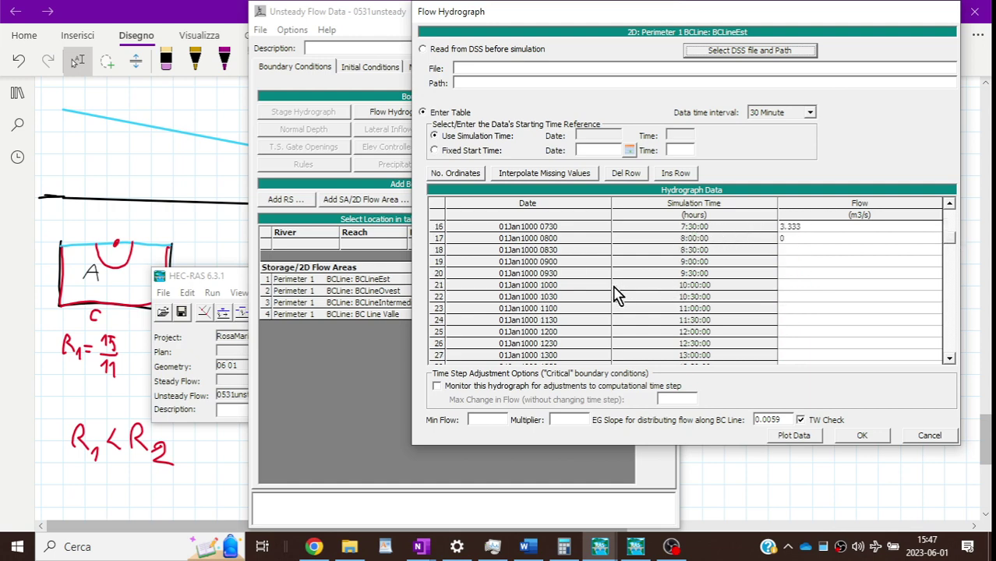
drag(946, 240, 952, 212)
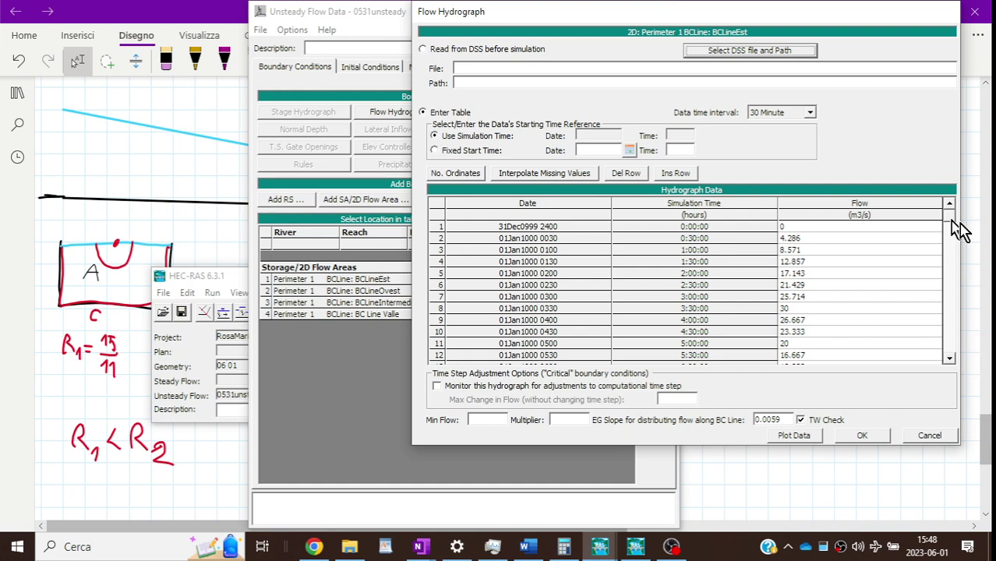
mouse_move(951, 218)
mouse_down()
mouse_move(948, 265)
mouse_move(951, 221)
mouse_up()
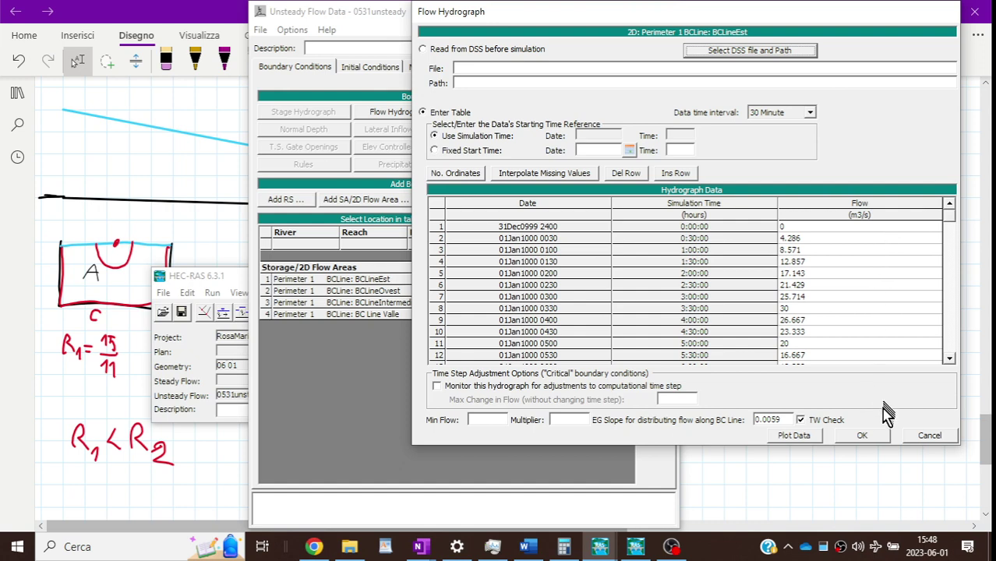
click(863, 438)
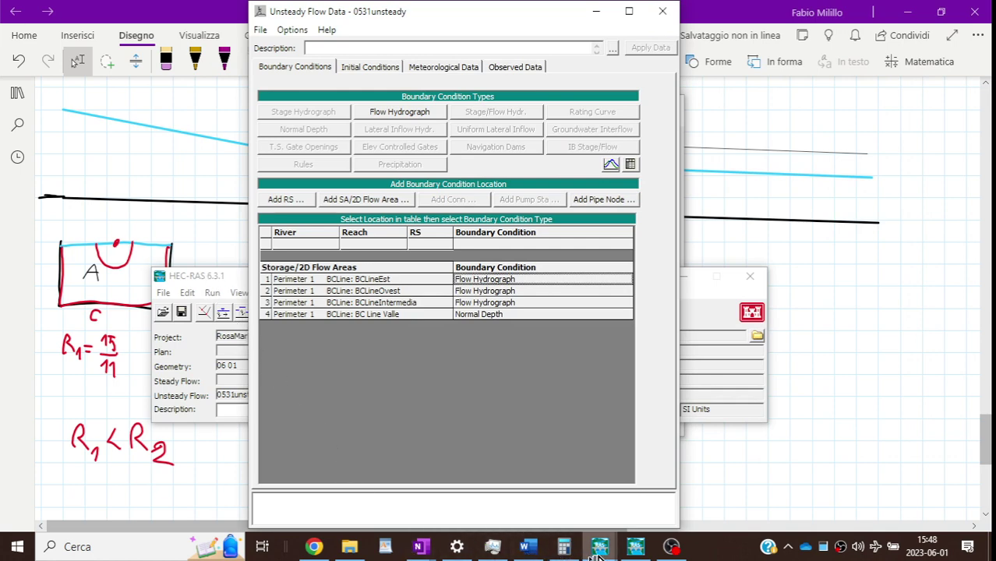
mouse_move(607, 552)
click(623, 527)
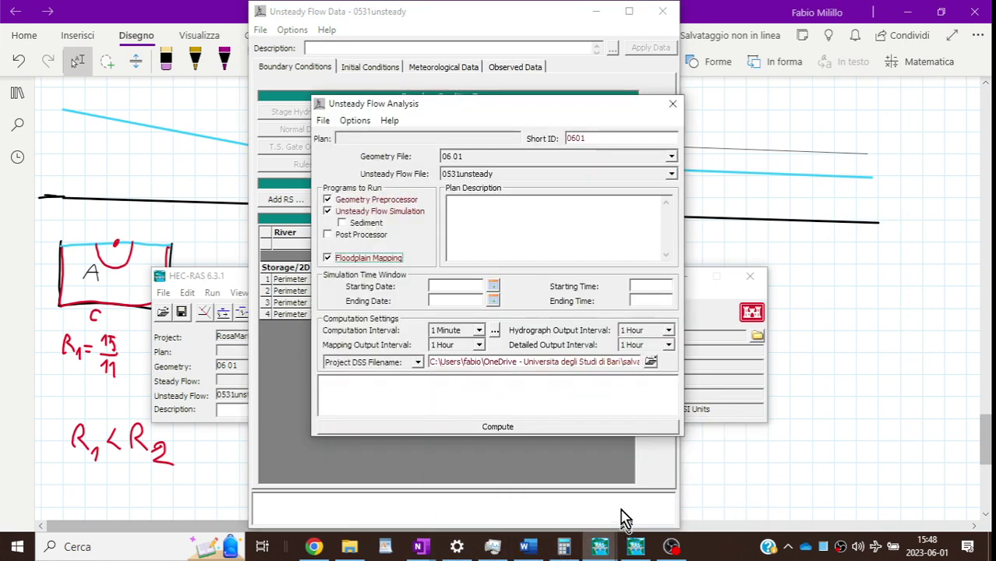
click(492, 286)
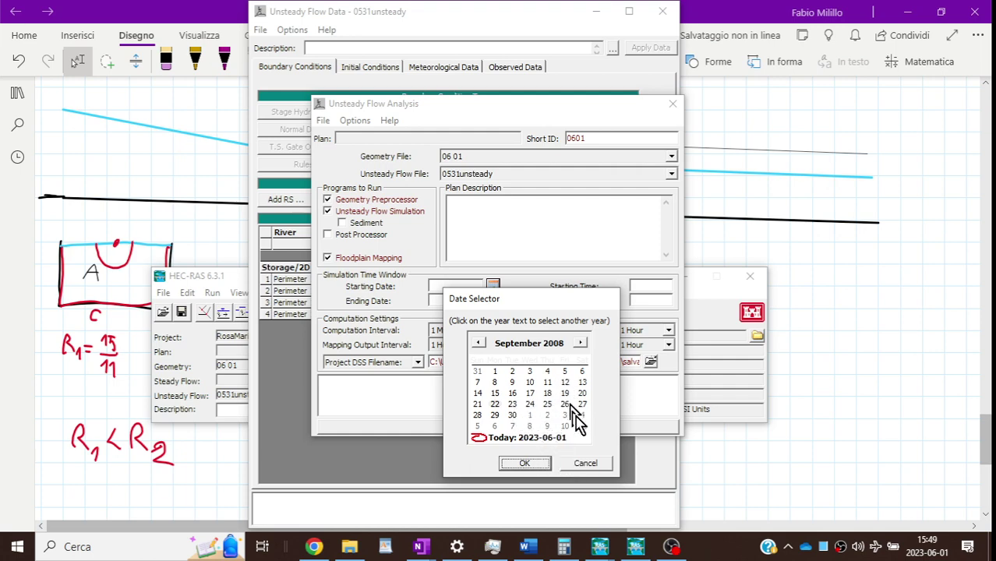
click(586, 465)
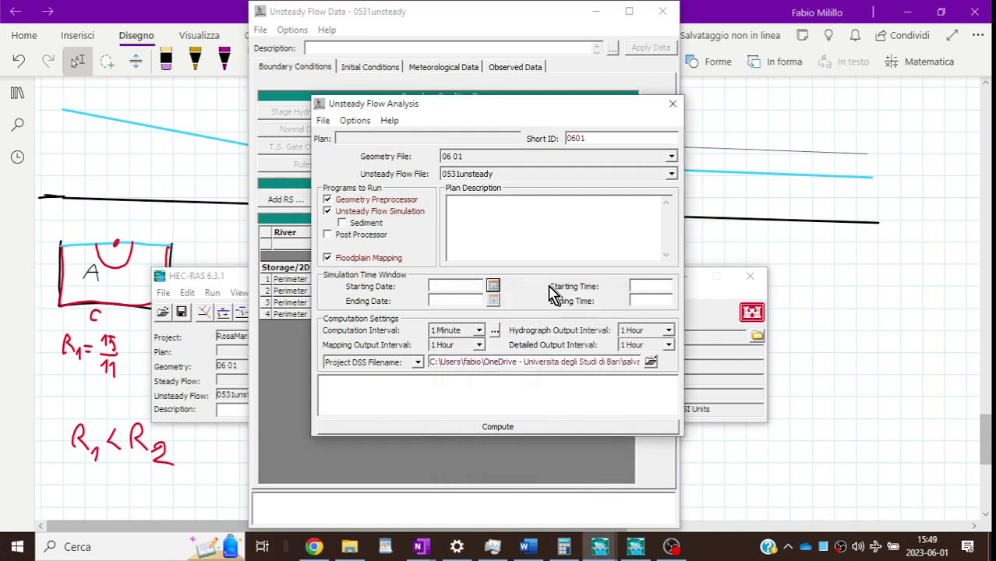
Step: Give BCLineEst's flow hydrograph a fixed start time of 01JUN2023 at 0000 and accept the change
click(294, 371)
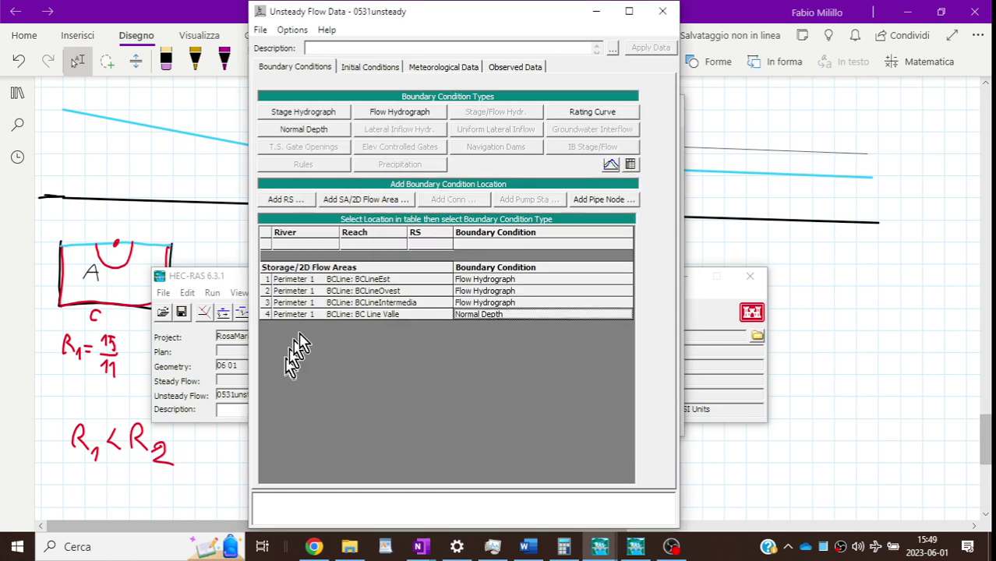
double_click(483, 285)
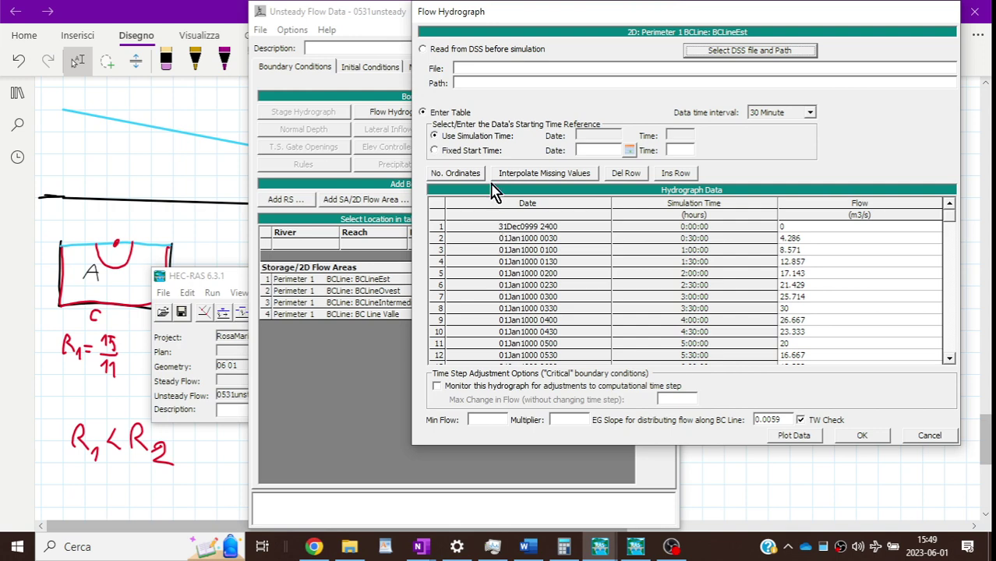
click(434, 152)
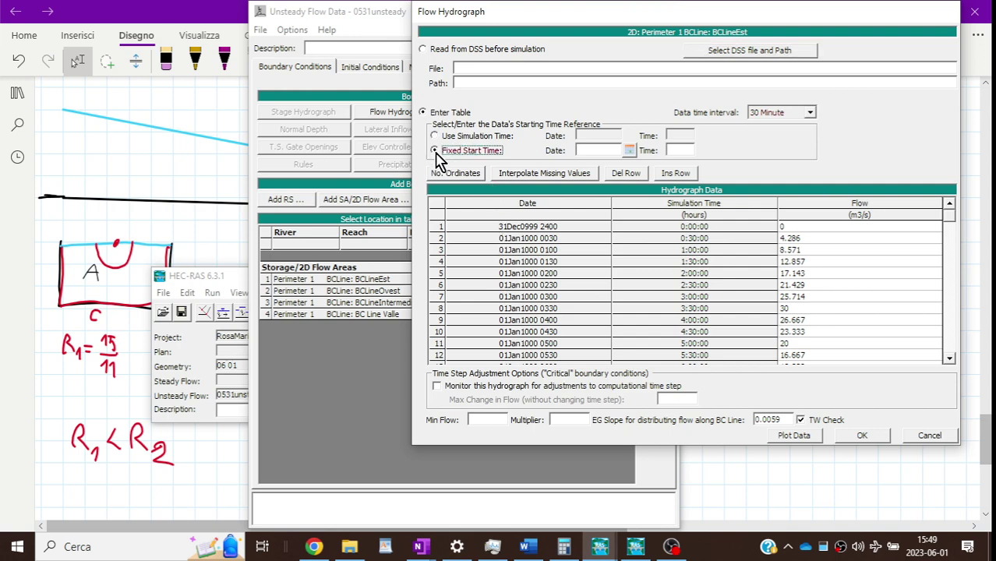
click(628, 150)
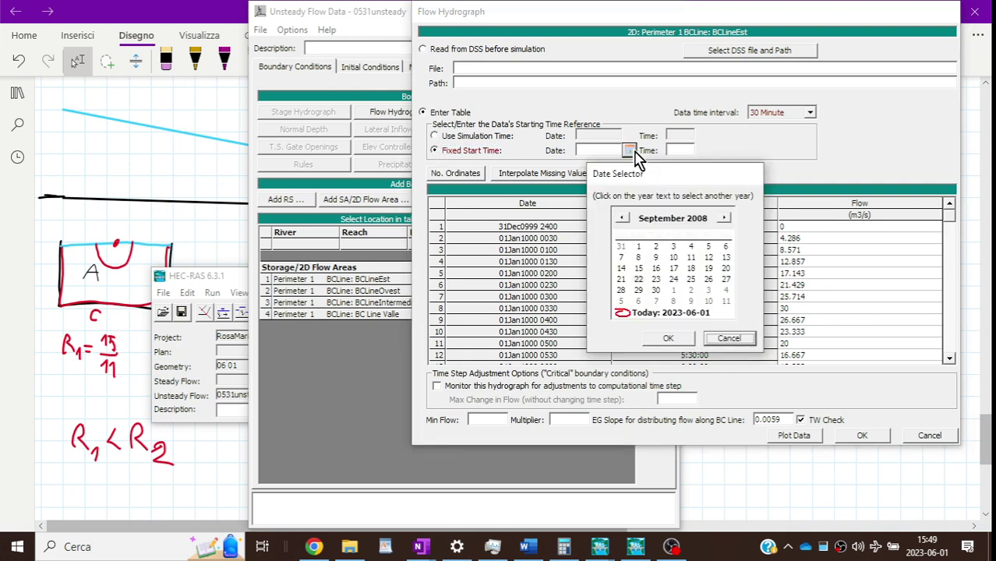
click(667, 314)
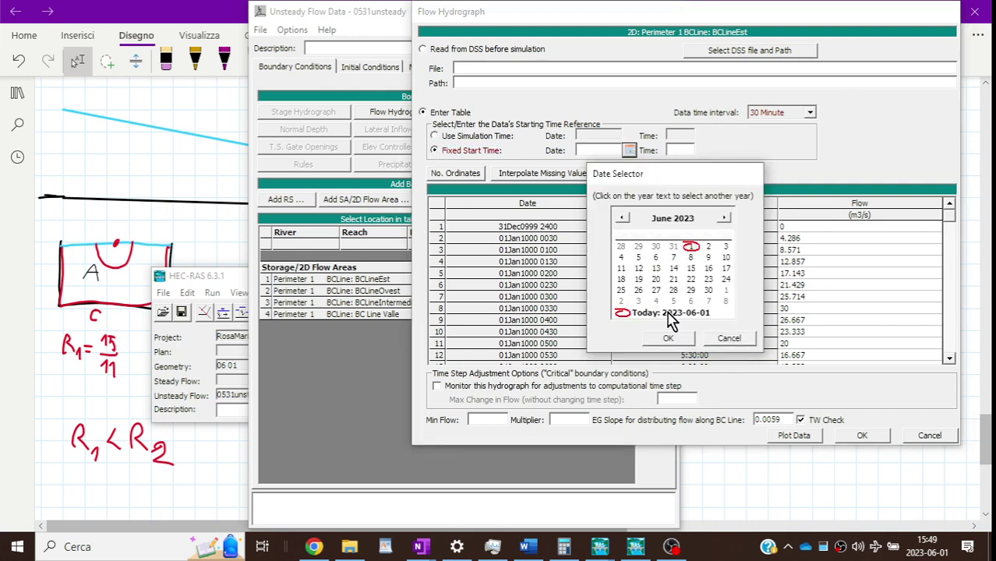
click(670, 338)
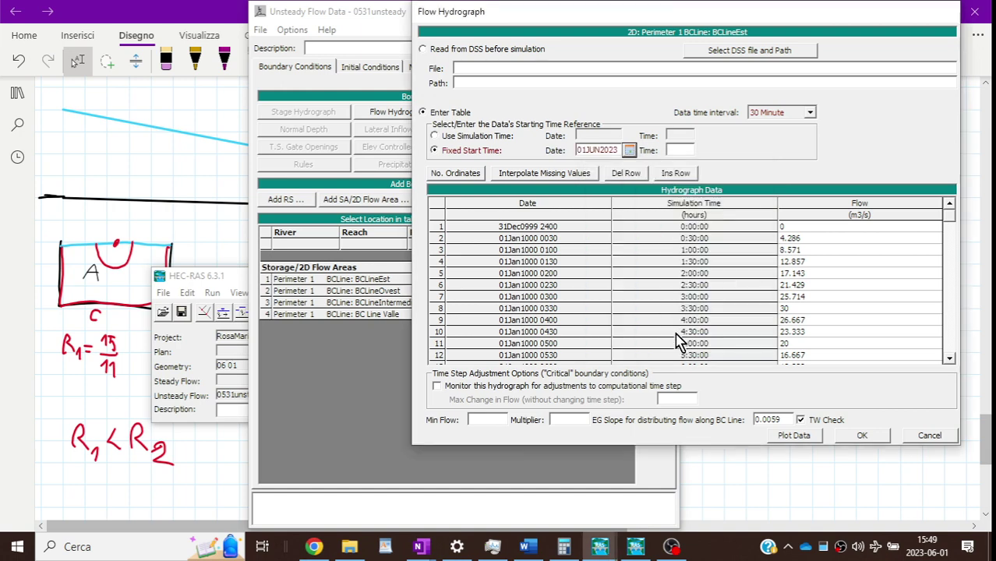
key(Tab)
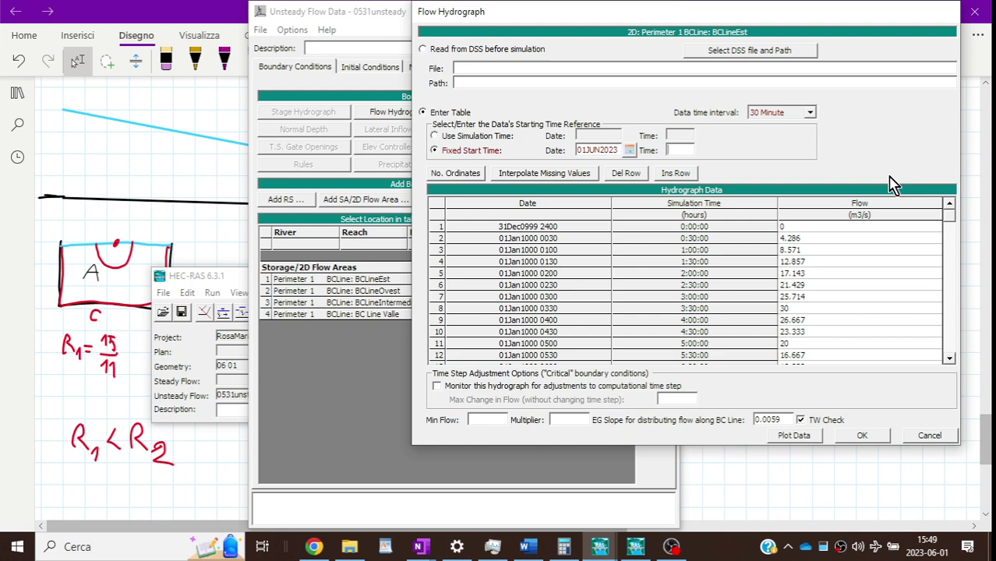
text(0000)
click(864, 436)
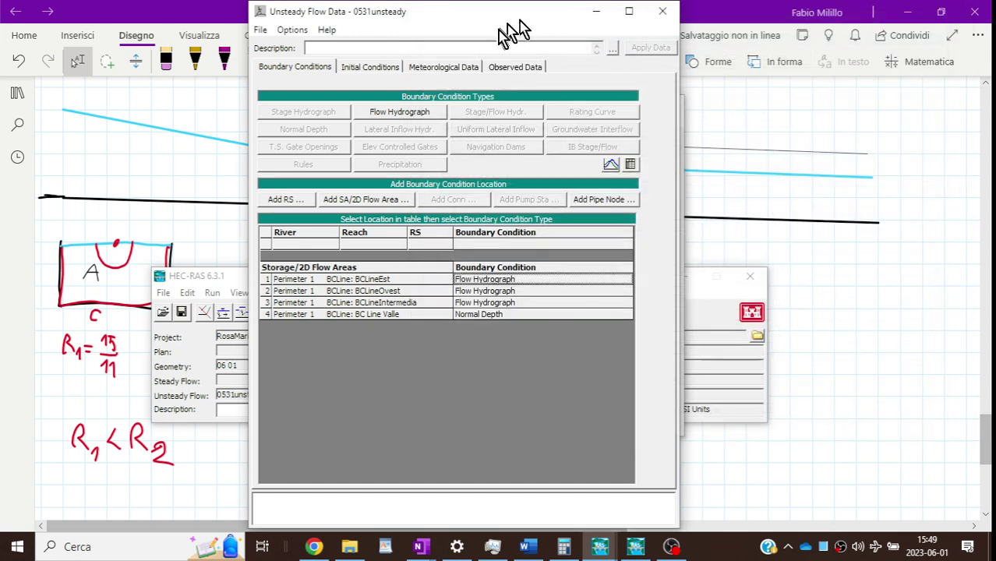
Step: Reopen BCLineEst's flow hydrograph and check the dates assigned to its ordinates
double_click(499, 281)
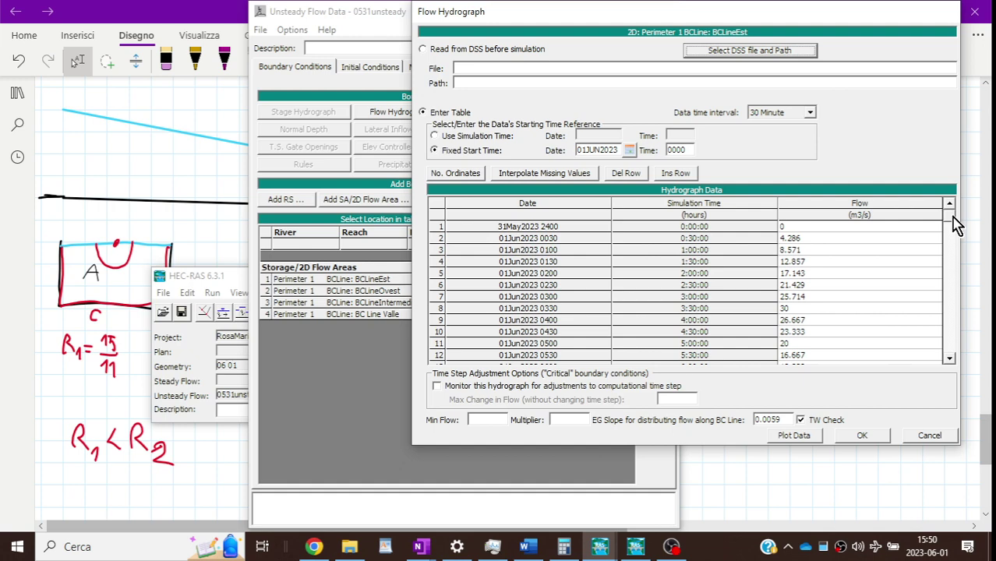
drag(951, 217, 950, 235)
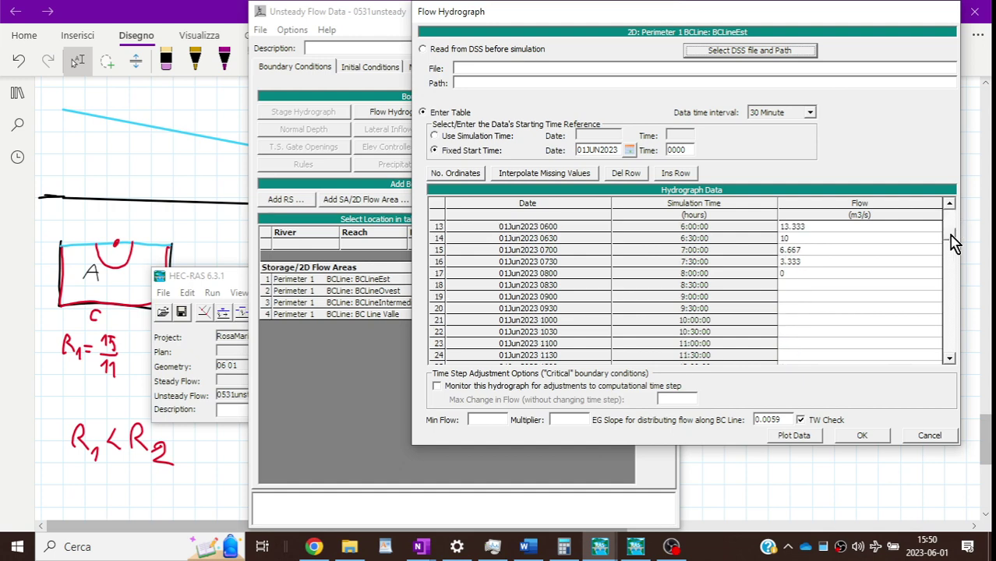
drag(951, 234, 954, 209)
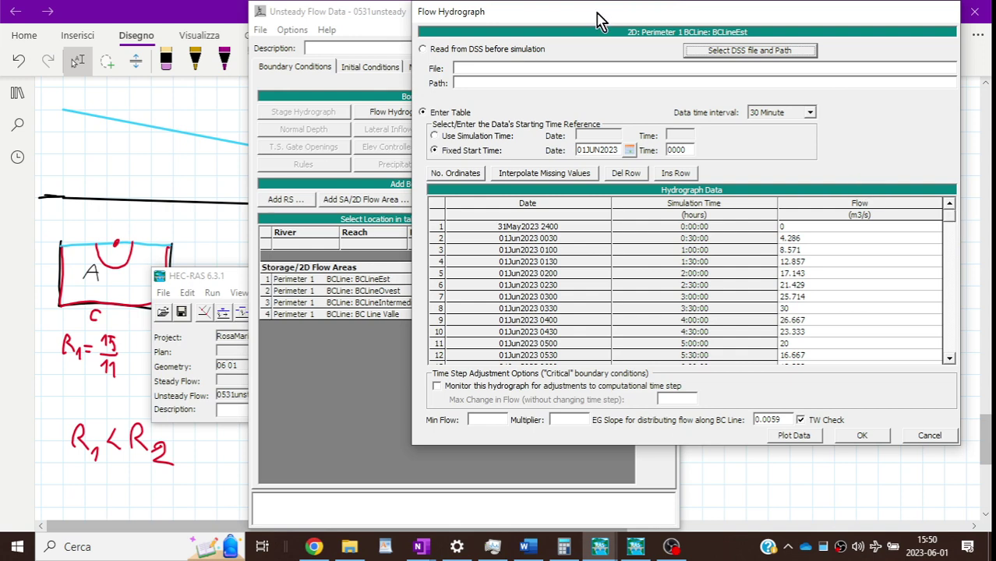
drag(600, 22, 660, 164)
click(434, 11)
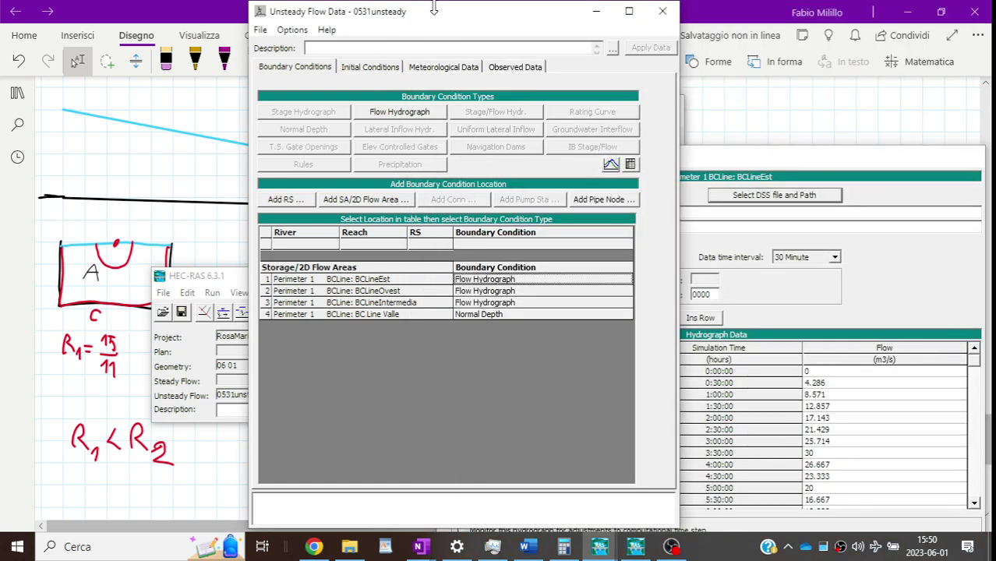
drag(433, 8, 435, 34)
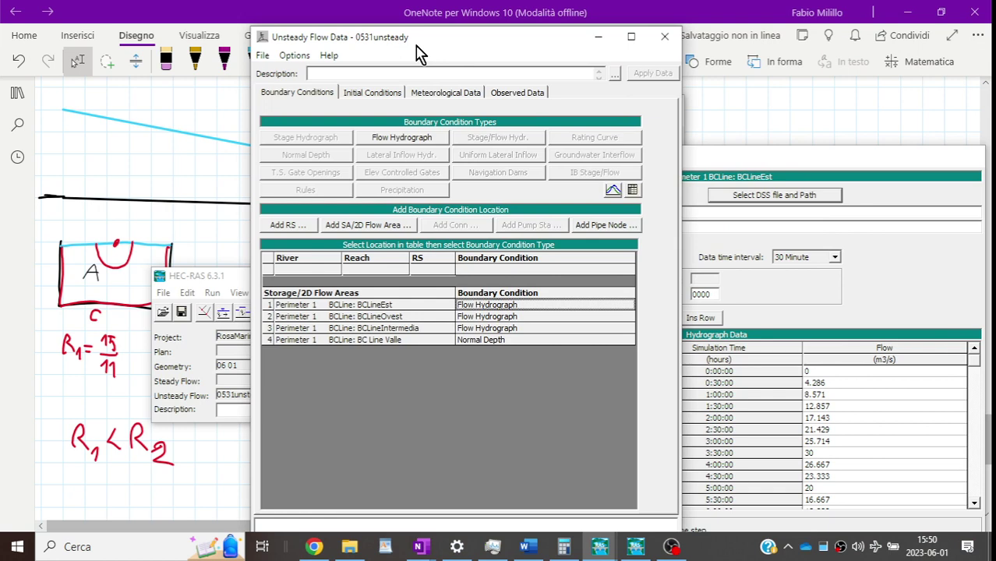
double_click(509, 306)
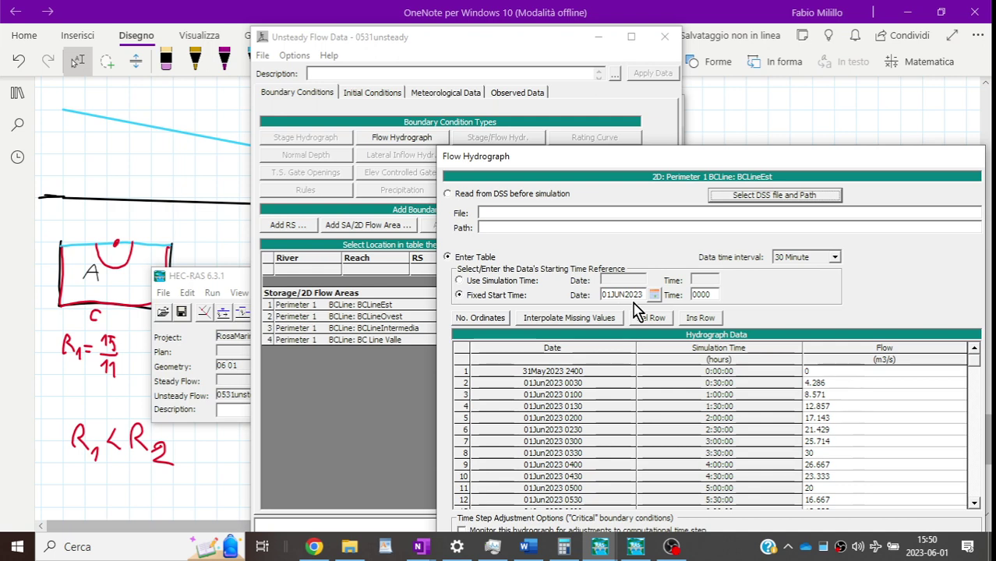
click(671, 546)
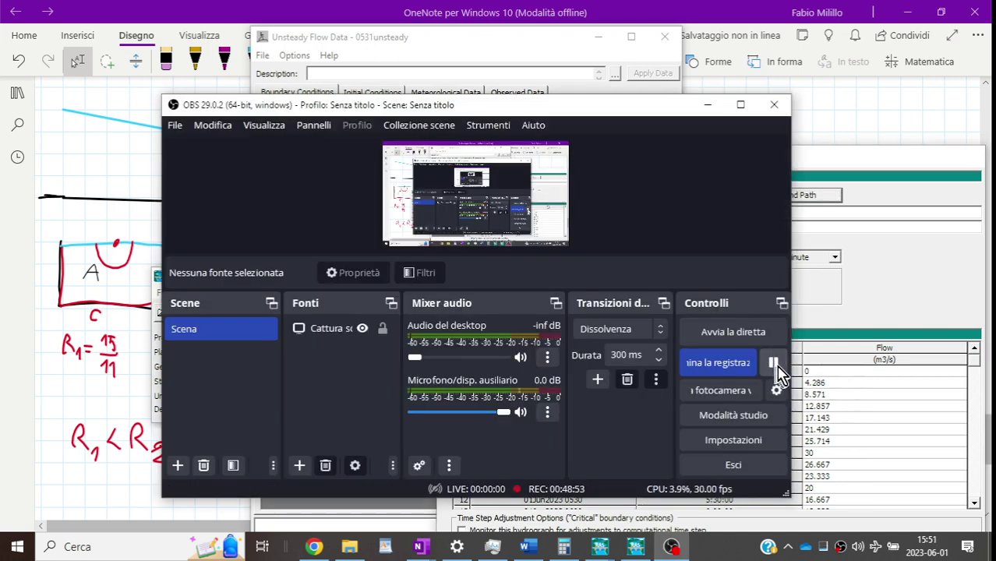
click(566, 39)
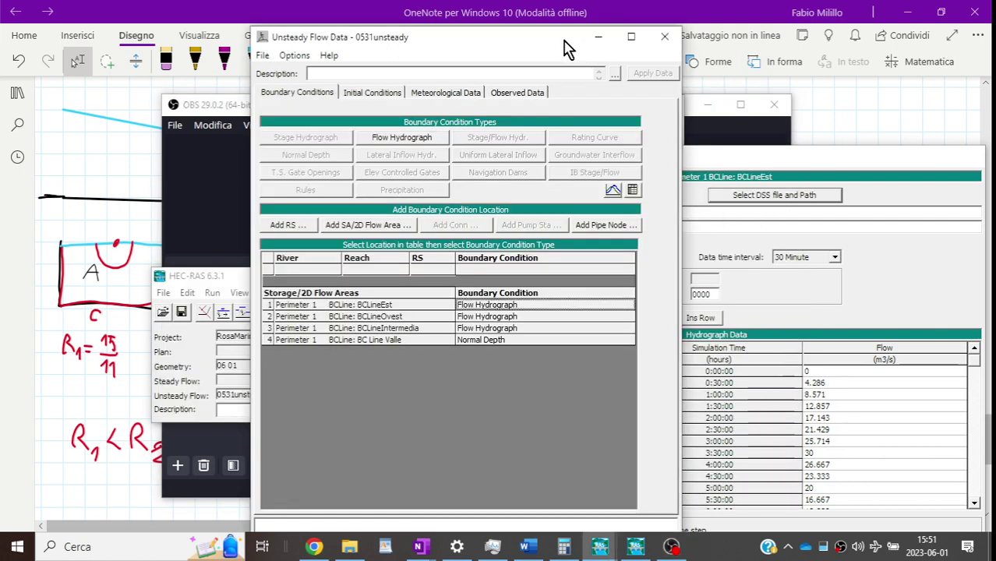
Step: Give BCLineOvest's flow hydrograph a fixed start date of 01JUN2023 and accept it, closing BCLineEst's open hydrograph as well
click(493, 318)
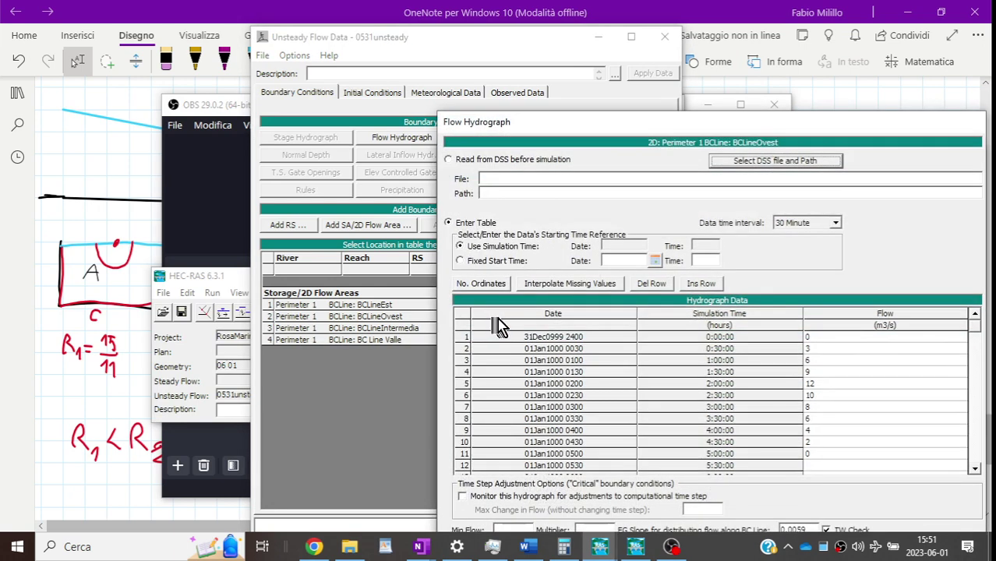
click(654, 260)
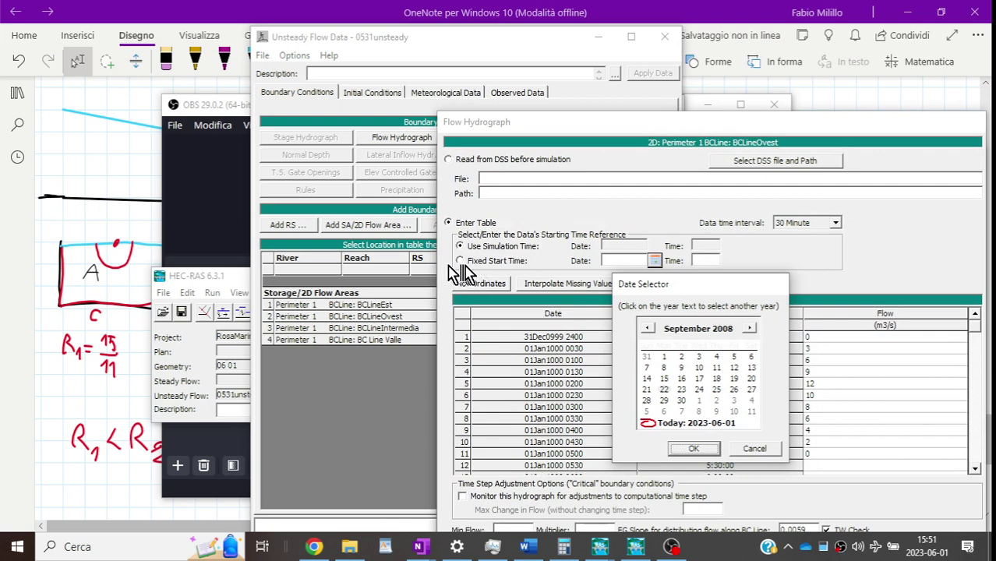
click(693, 434)
click(695, 450)
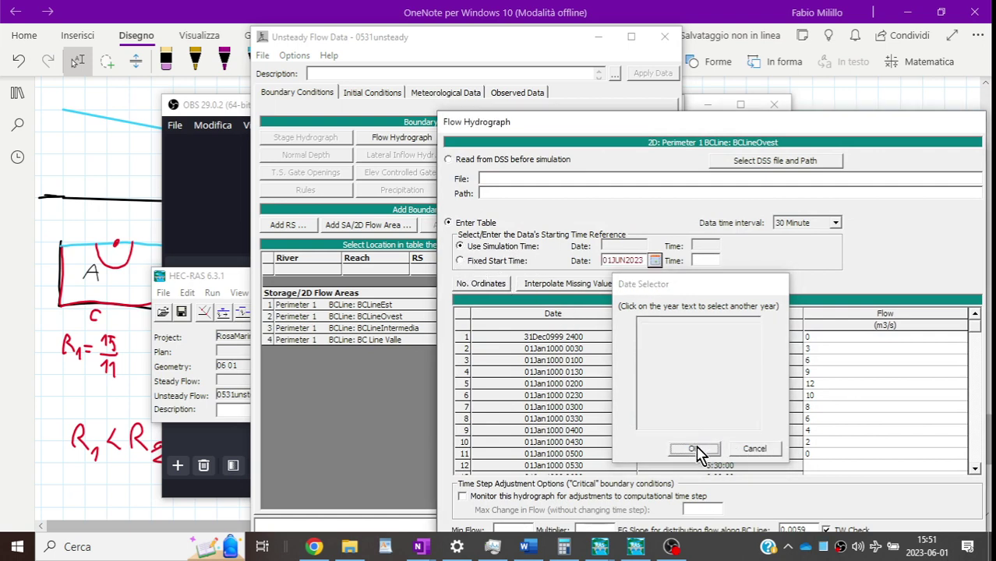
click(461, 261)
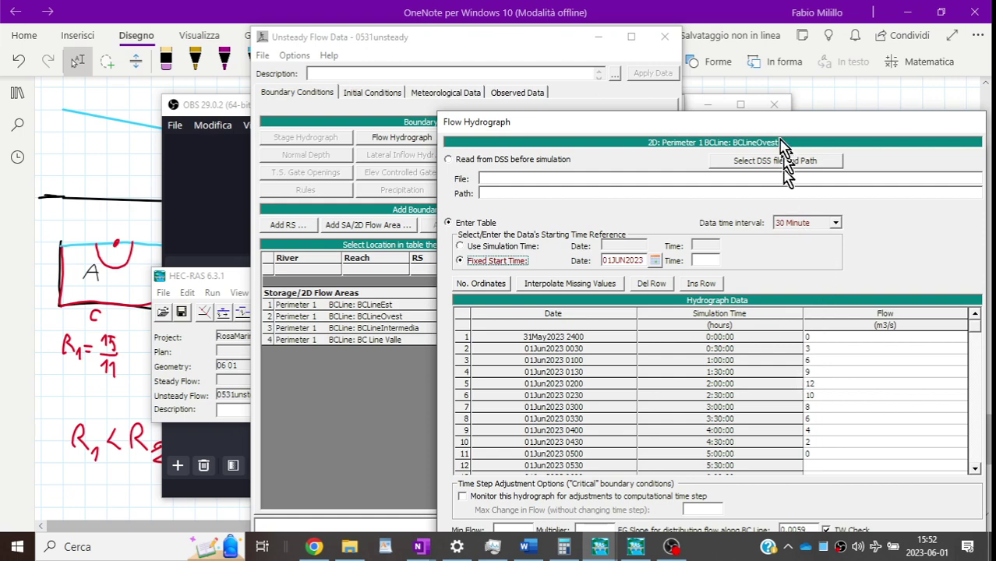
drag(782, 126, 712, 24)
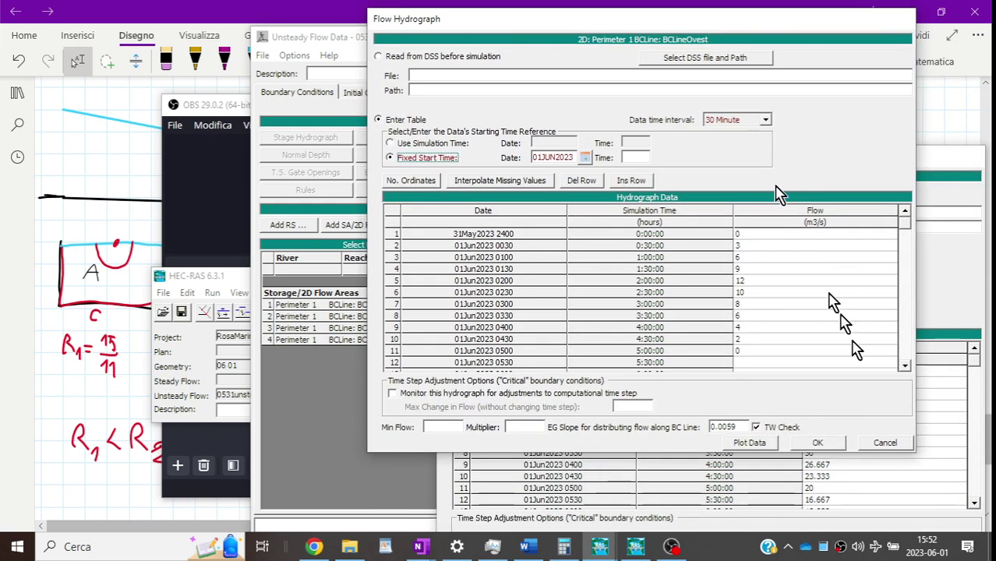
click(830, 448)
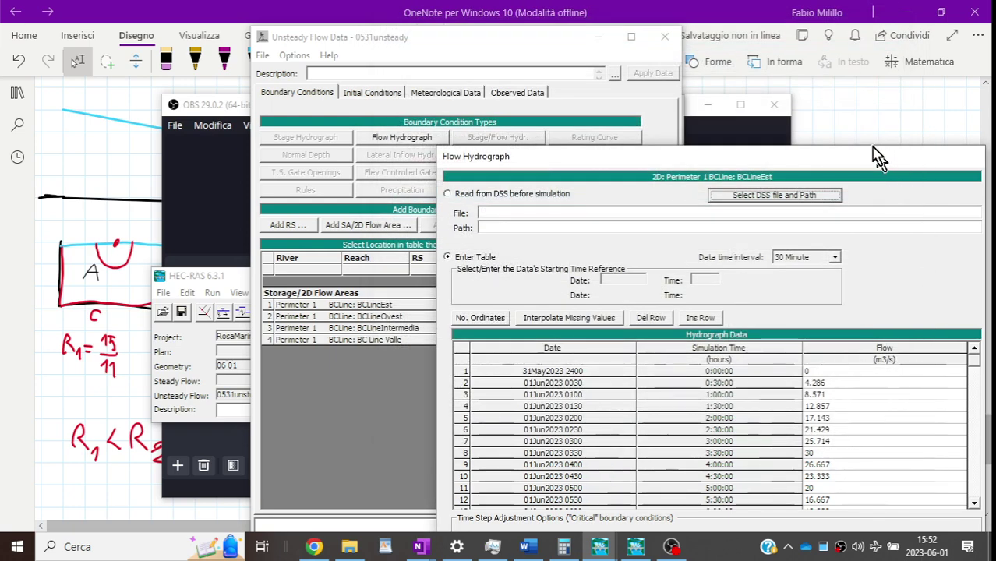
drag(881, 156, 732, 29)
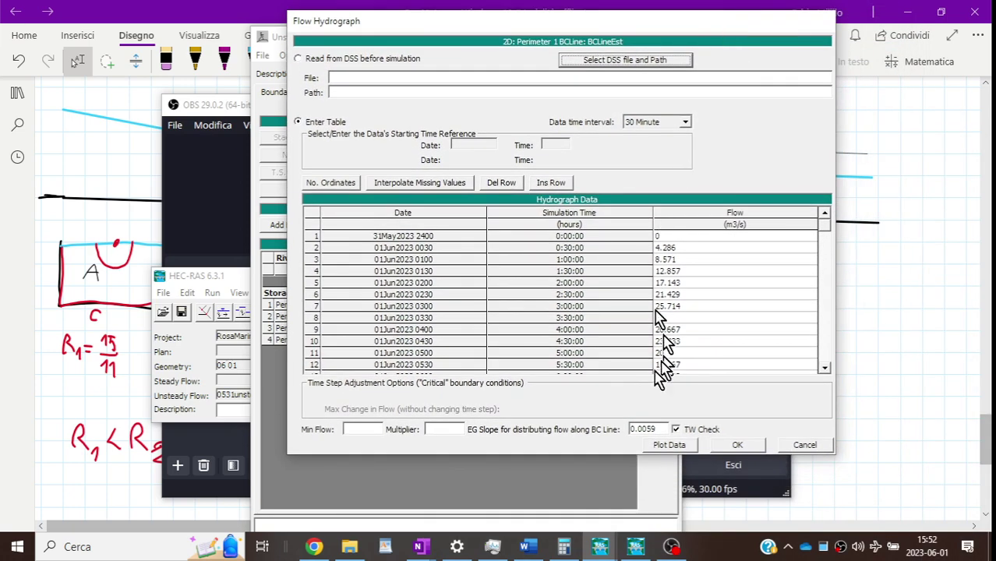
click(739, 444)
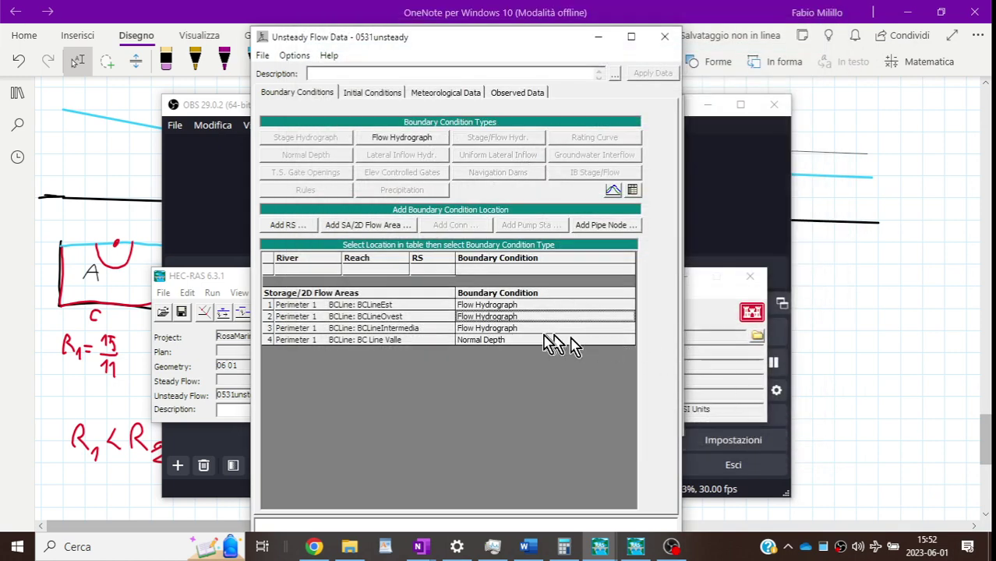
Step: Give BCLineIntermedia's flow hydrograph a fixed start time with the date 01JUN2023
click(496, 328)
double_click(497, 331)
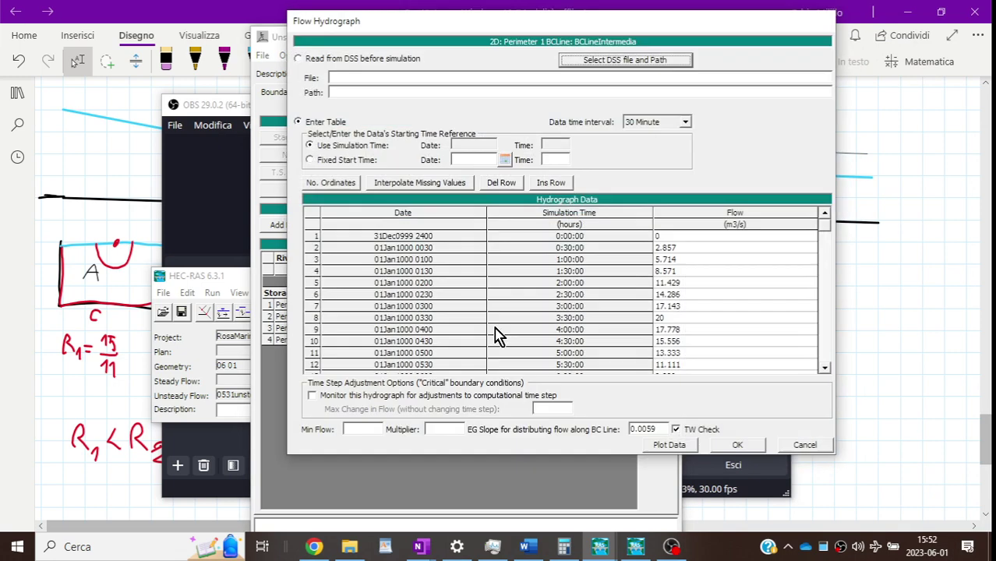
click(311, 161)
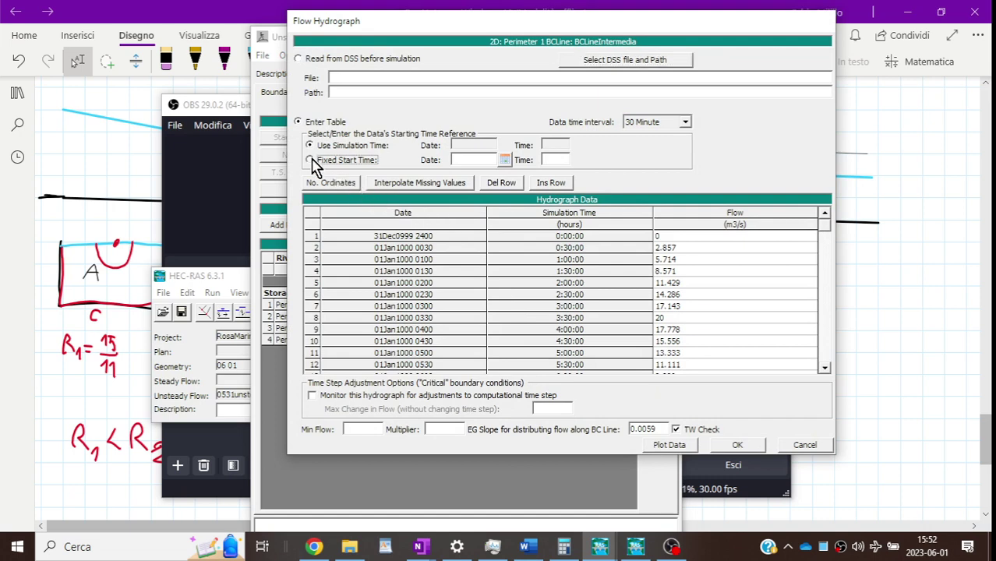
click(505, 160)
click(525, 325)
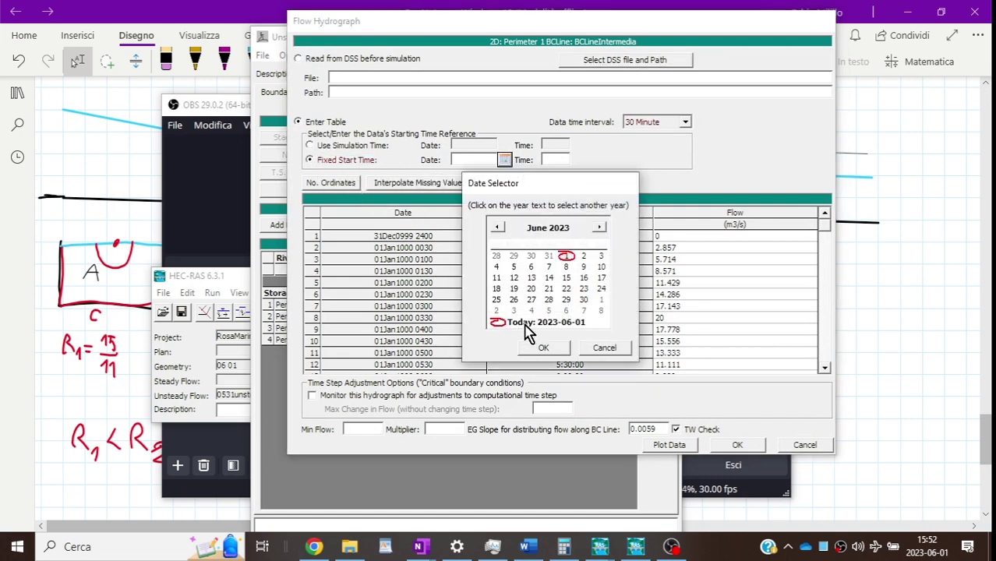
click(546, 349)
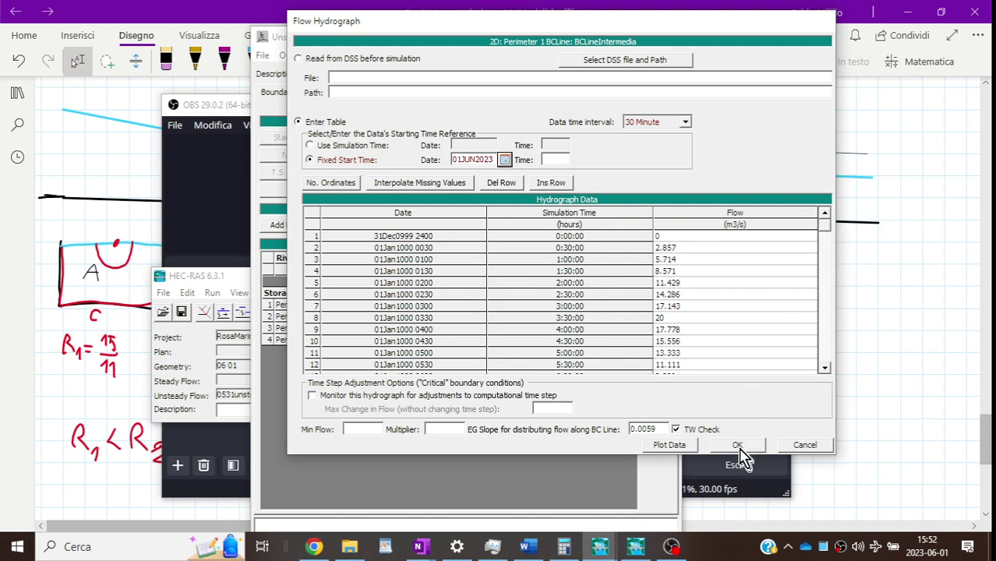
Step: Save the unsteady flow data and put its editor out of the way
click(671, 546)
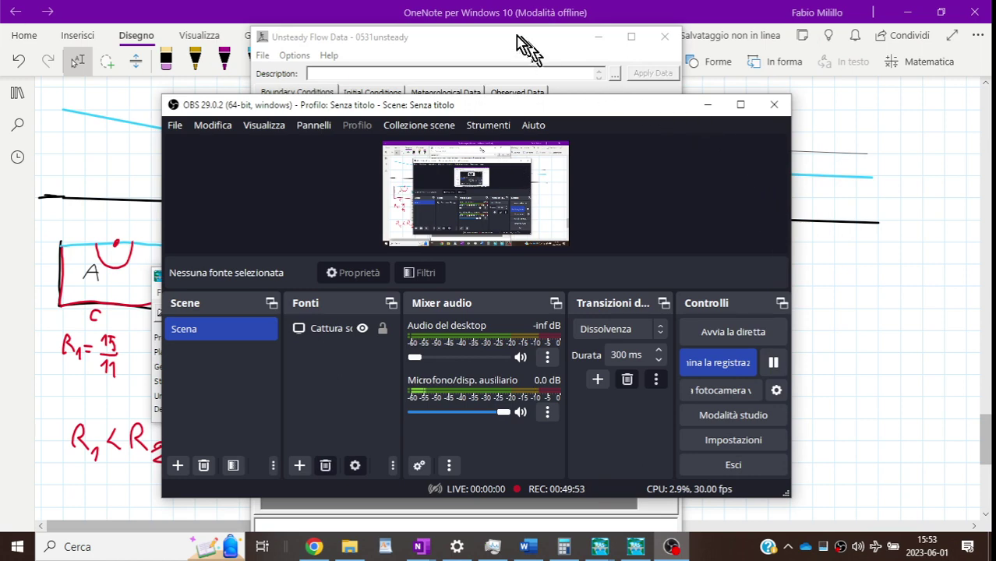
click(518, 52)
click(262, 55)
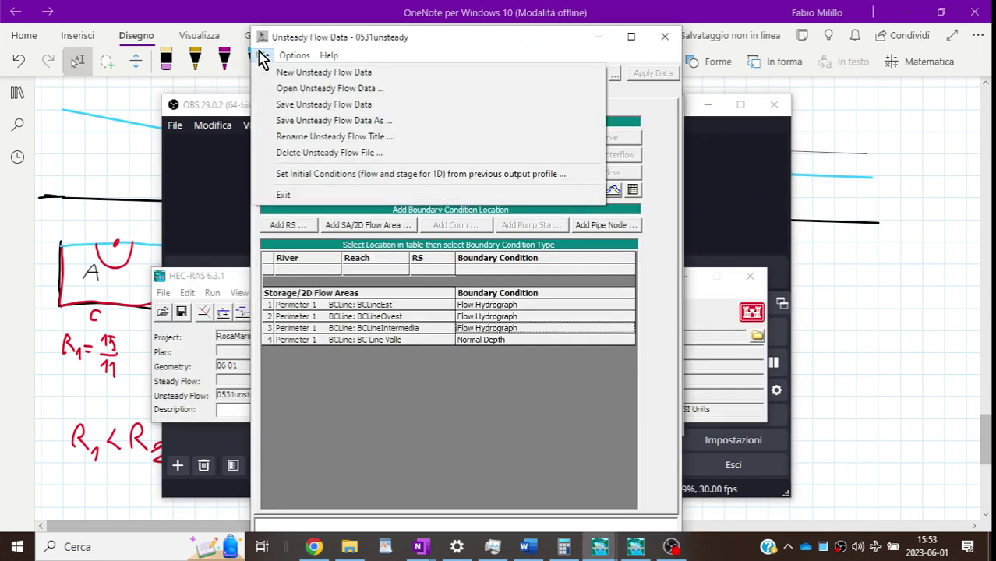
click(278, 78)
click(262, 56)
click(282, 104)
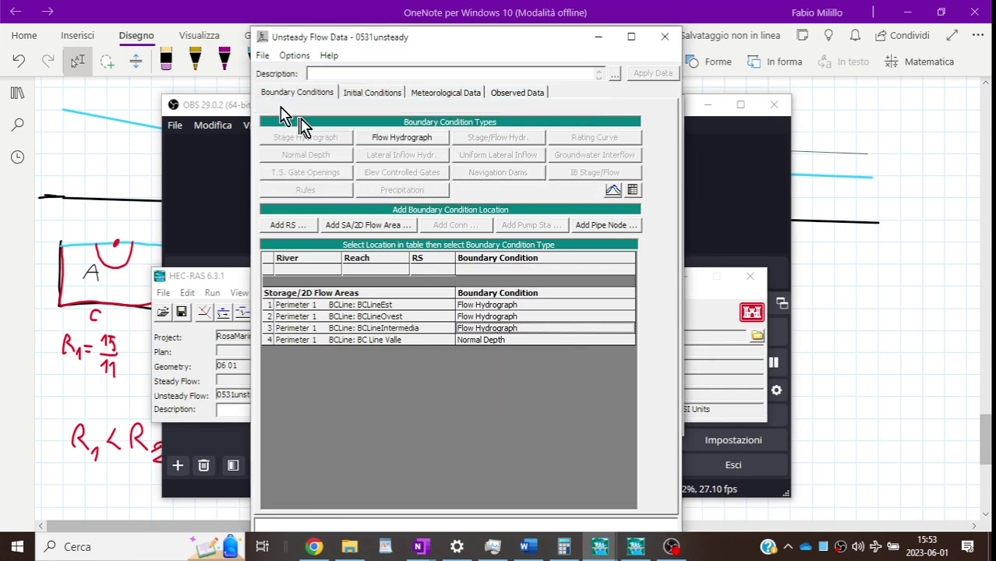
click(598, 43)
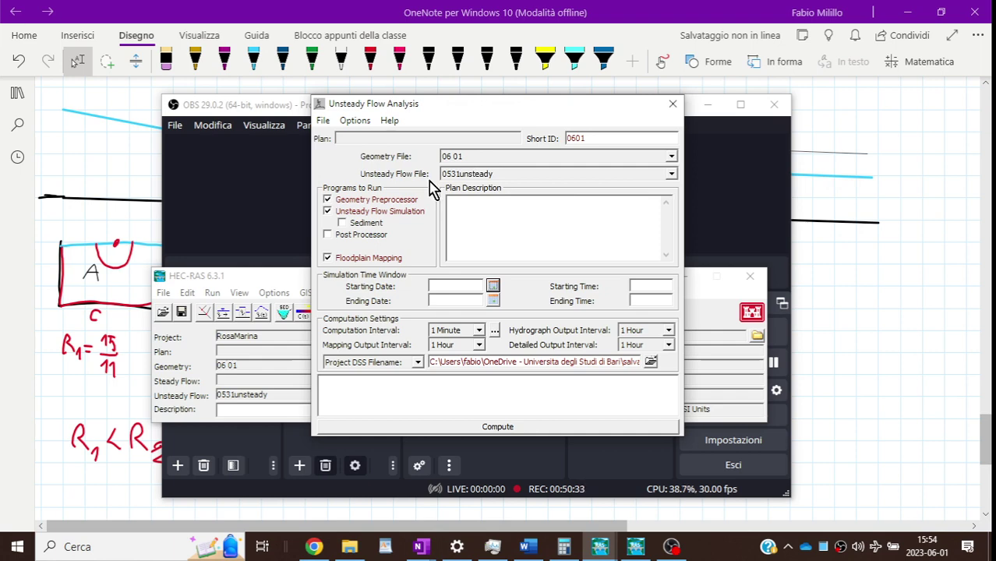
Step: Check which unsteady flow files the plan offers, and return to the unsteady flow data editor
click(672, 176)
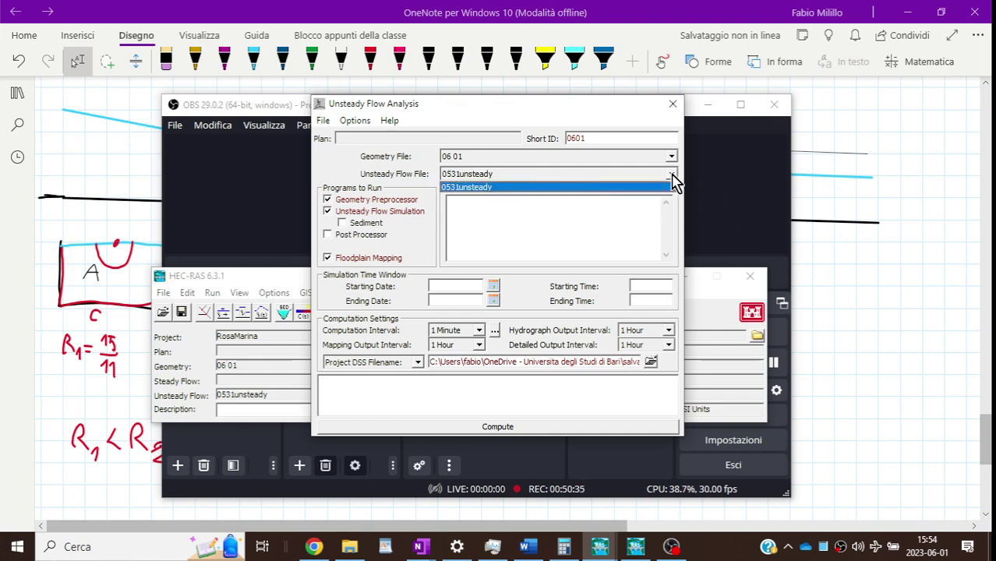
click(673, 179)
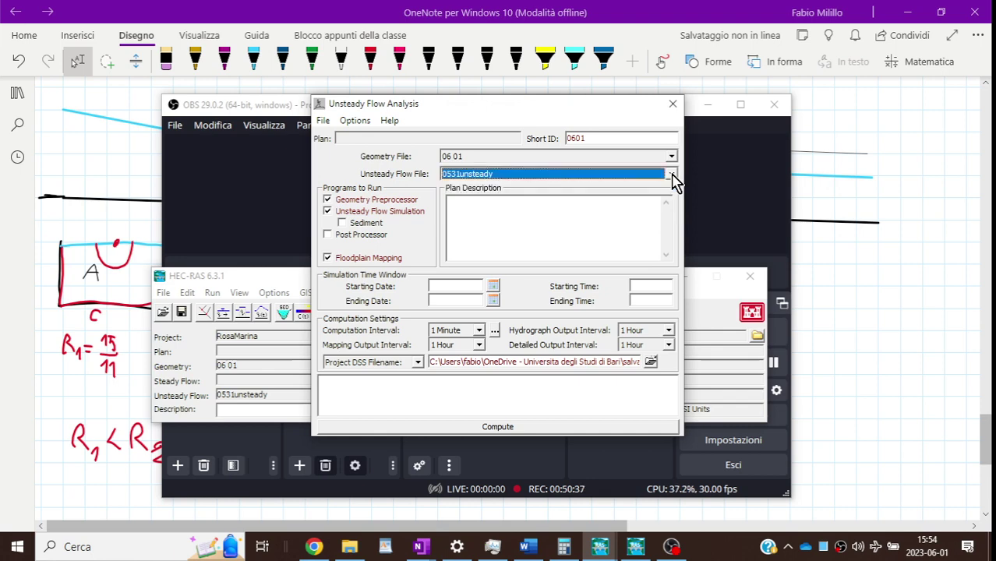
click(303, 287)
click(264, 315)
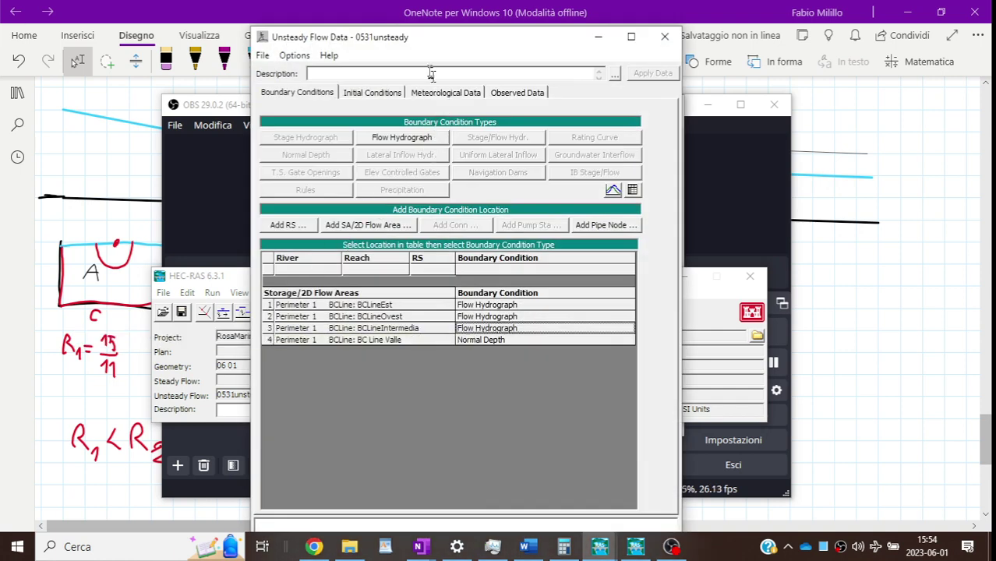
click(263, 55)
click(297, 121)
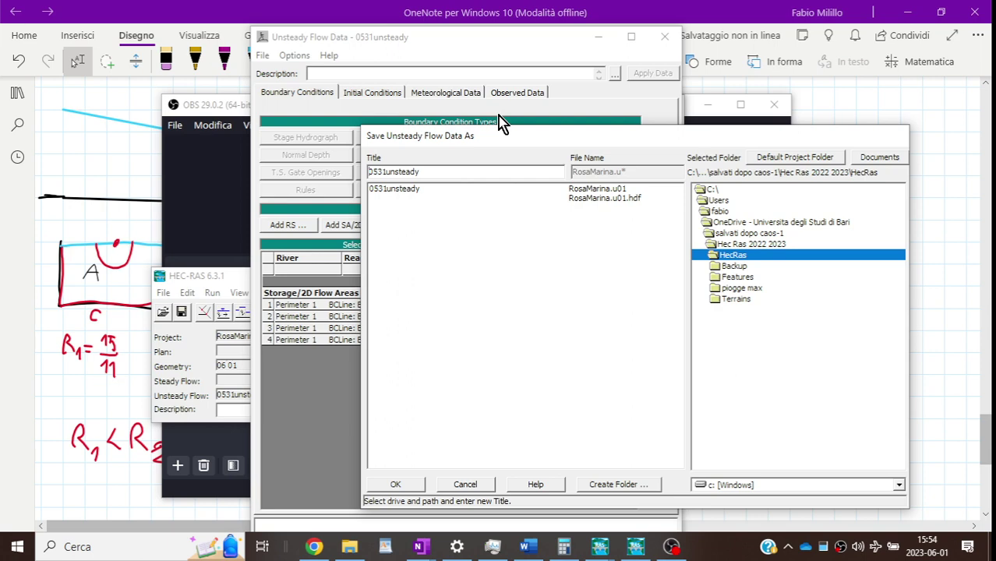
click(467, 485)
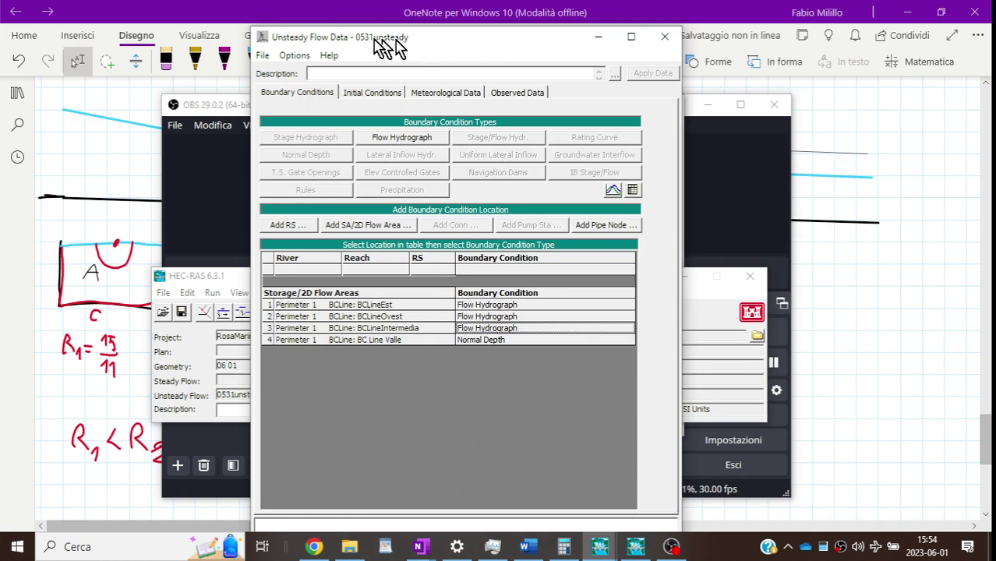
click(264, 56)
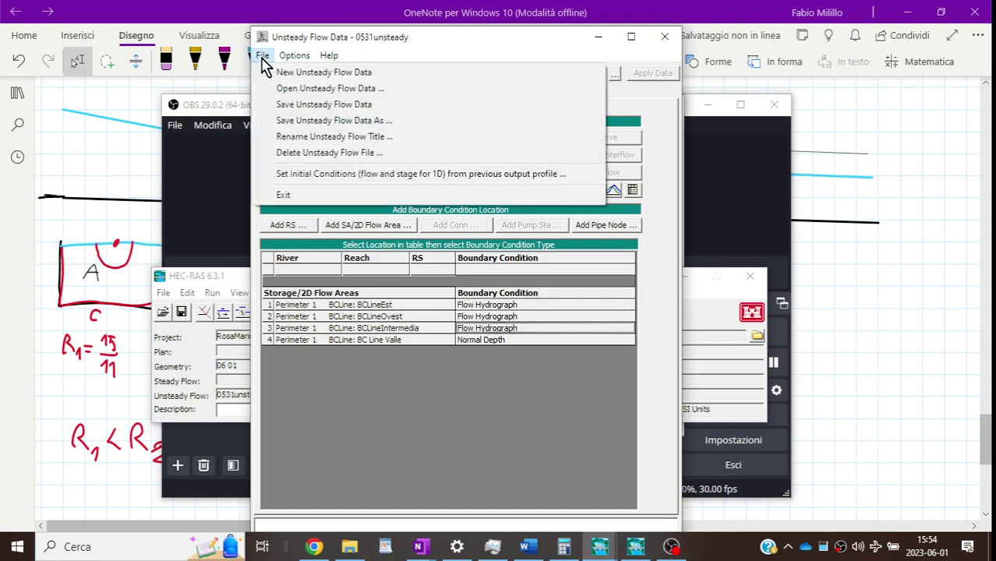
click(288, 122)
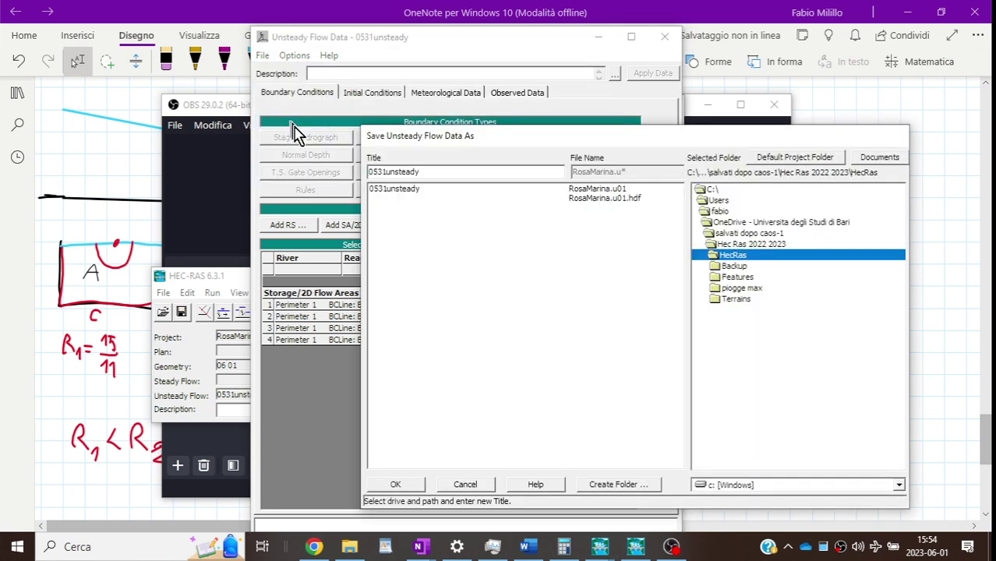
click(469, 488)
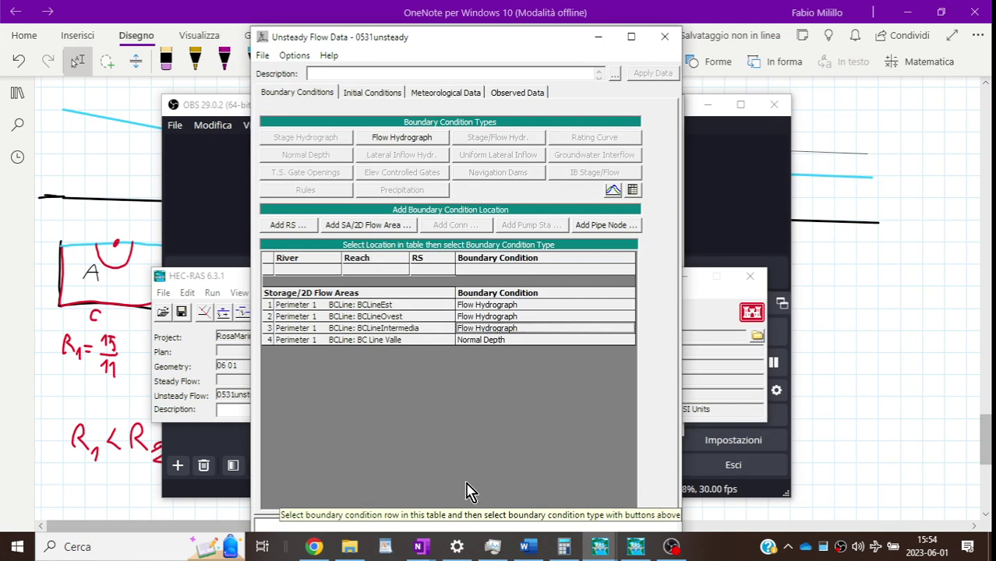
Step: Save a copy of the unsteady flow data in the HecRas project folder under the title 0601unsteady
click(262, 56)
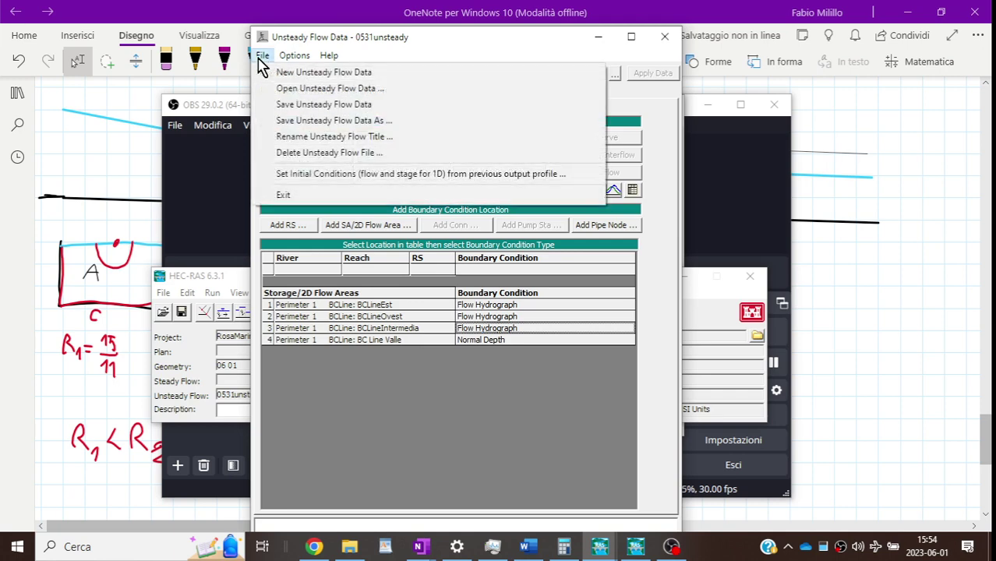
click(309, 125)
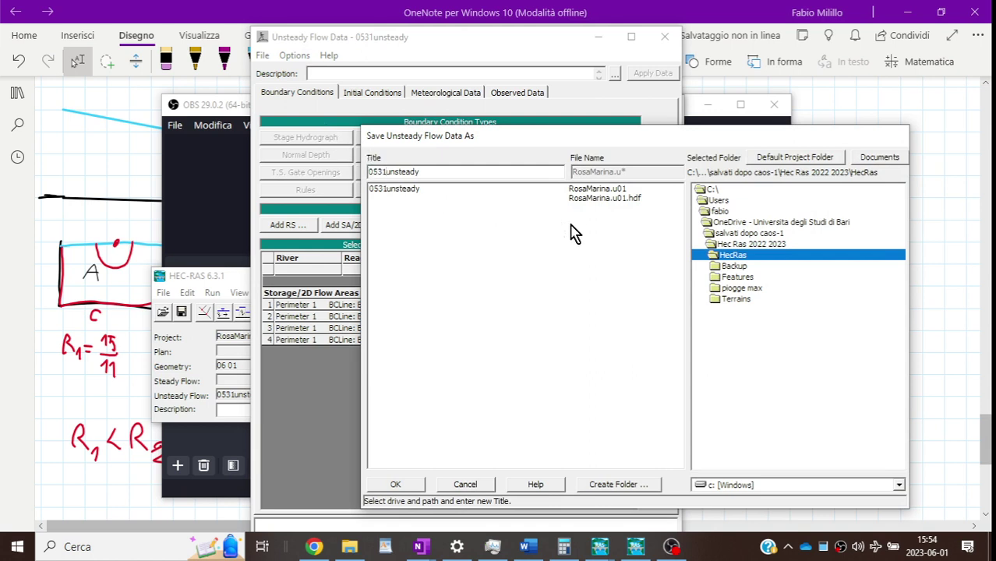
key(BackSpace)
key(BackSpace)
key(BackSpace)
text(601)
click(399, 484)
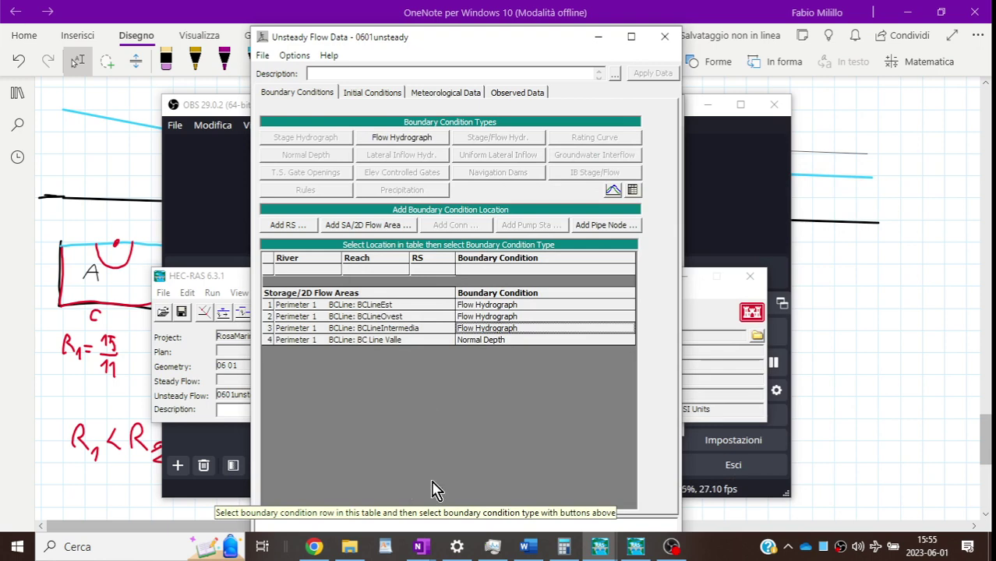
Step: Close the unsteady flow data editor and bring the Unsteady Flow Analysis window to the front
click(663, 39)
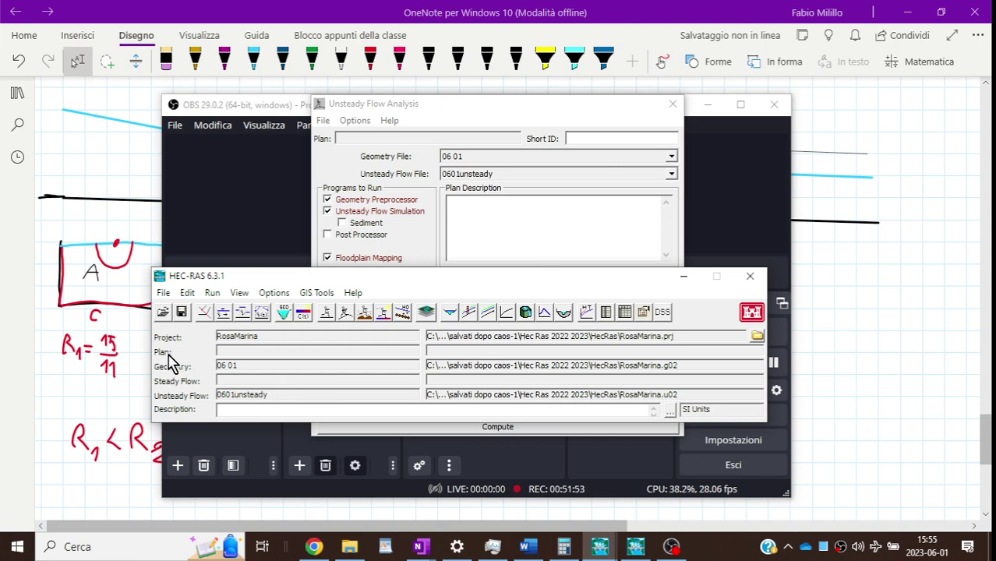
click(448, 116)
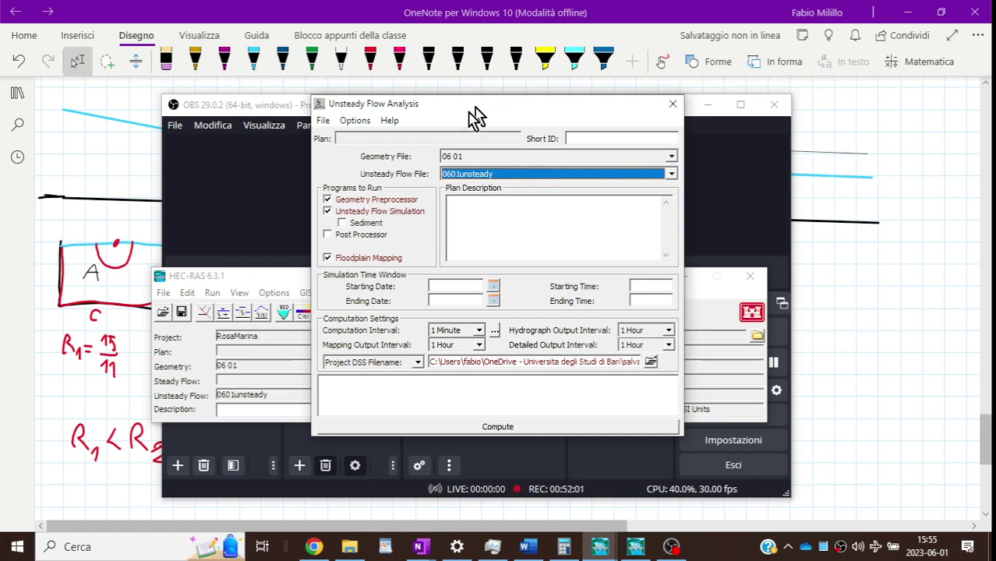
drag(469, 108, 490, 118)
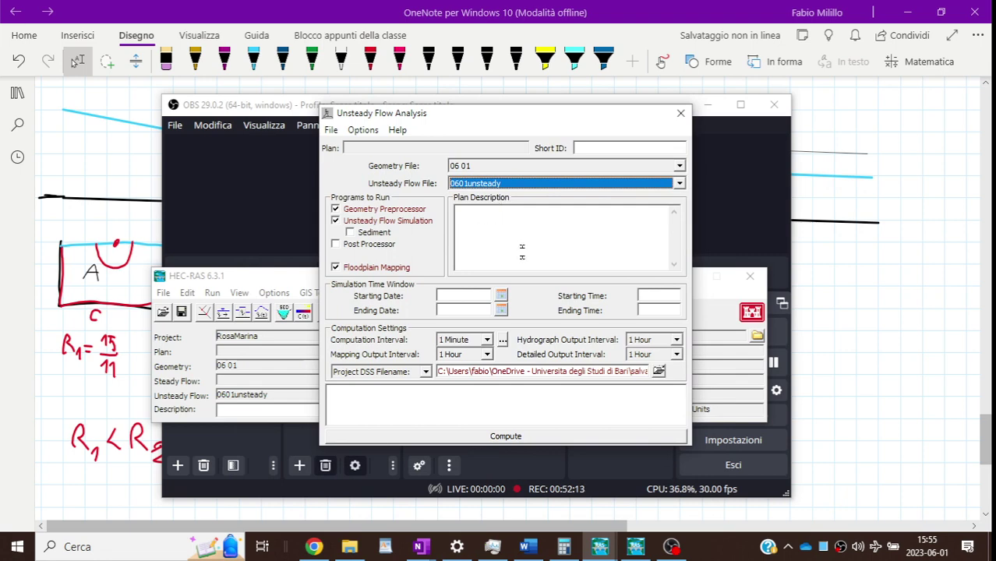
Step: Set the simulation's starting date to today's date, 01JUN2023, and enter 0 as the starting time
click(501, 296)
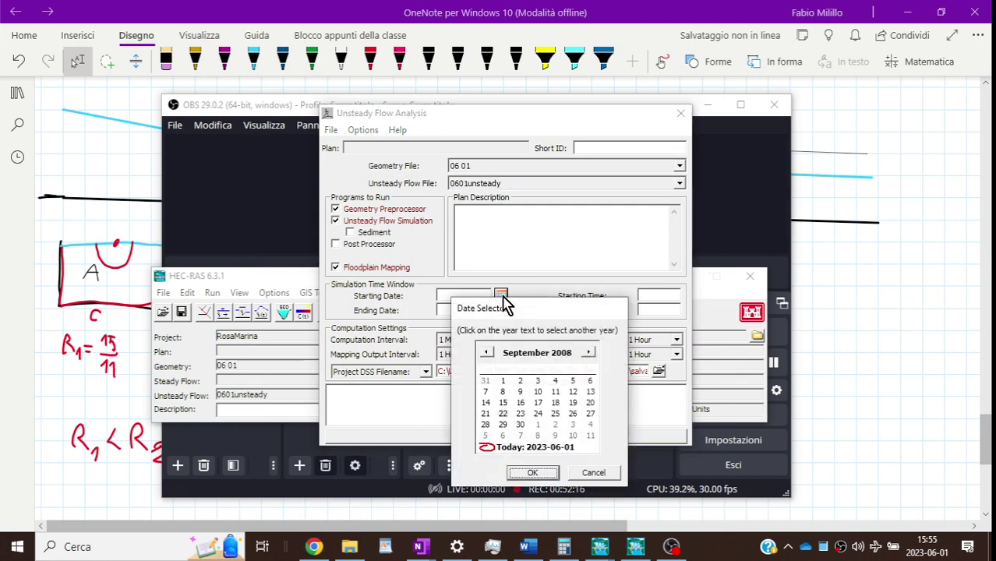
click(526, 449)
click(532, 472)
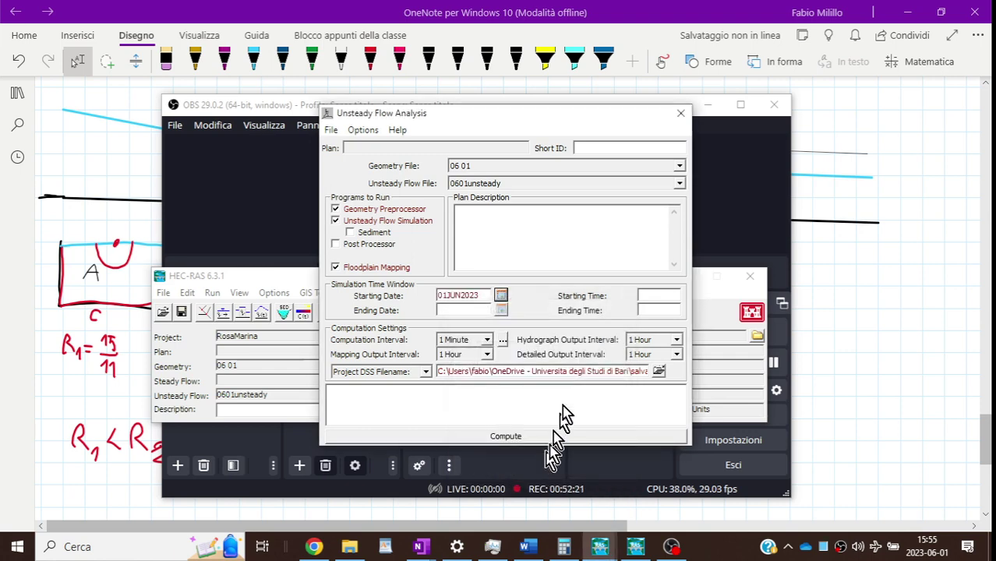
click(654, 296)
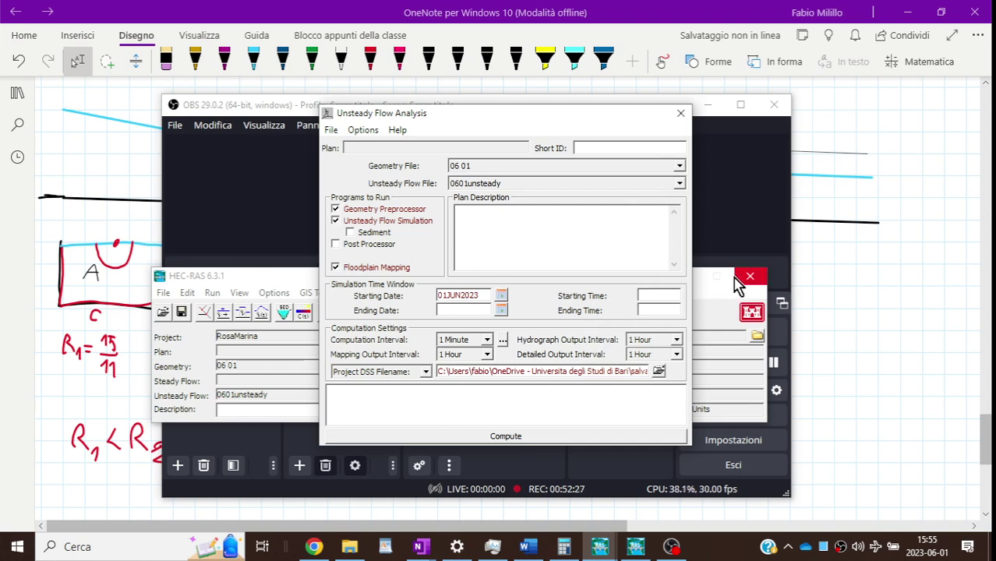
text(0)
Step: Set the simulation's ending date to 01JUN2023 and its ending time to 08:00
click(502, 311)
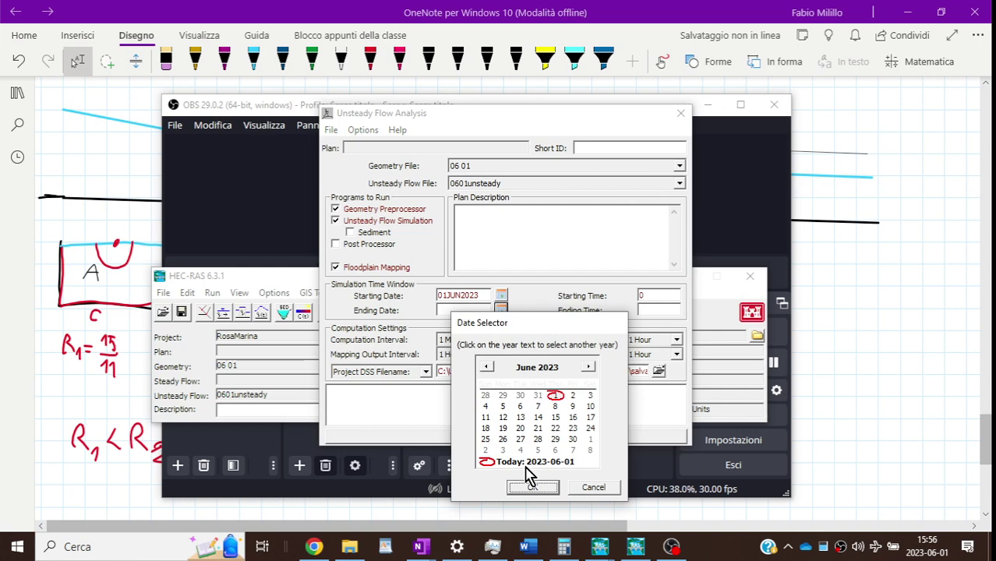
click(533, 489)
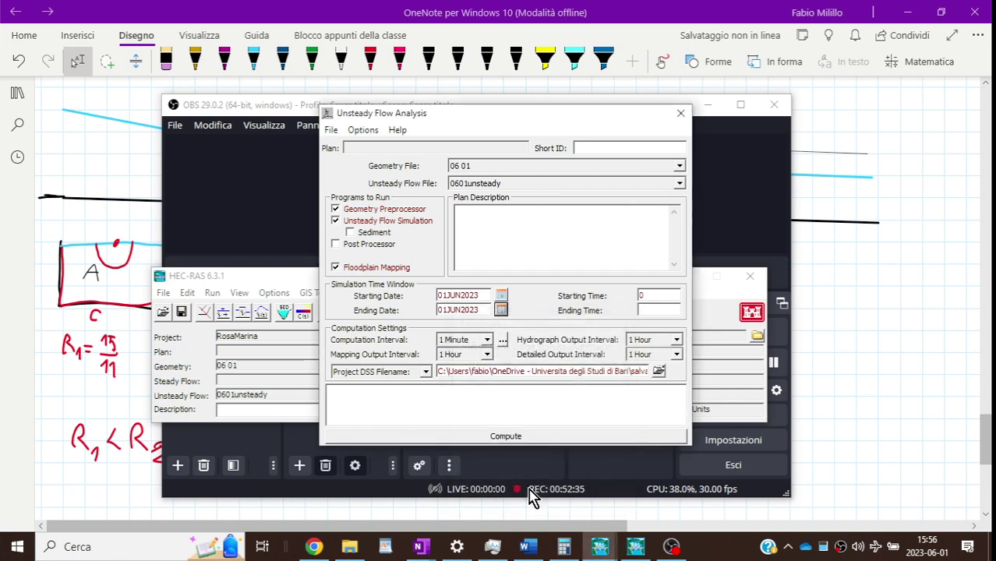
click(655, 310)
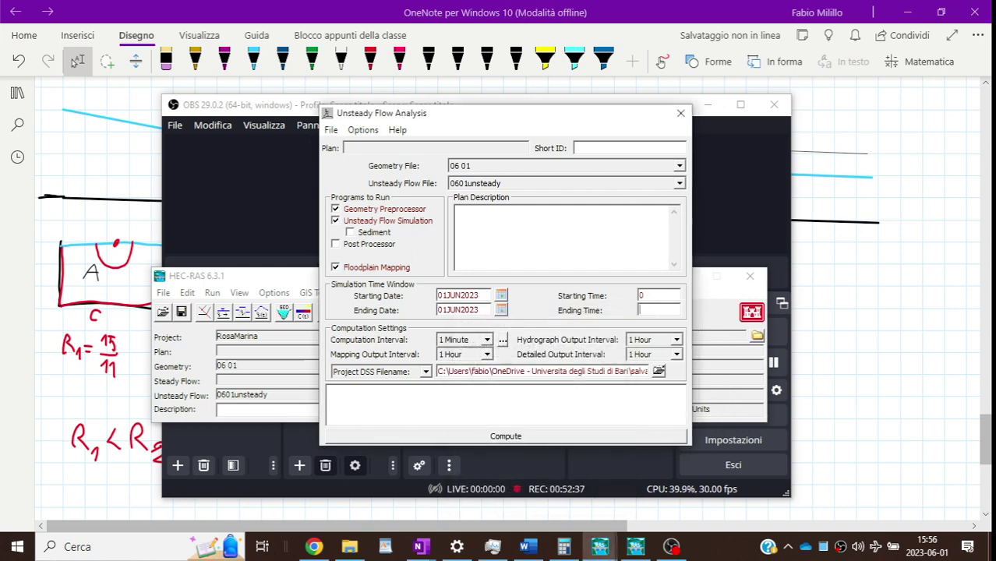
text(08:00)
Step: Rewrite the starting time as 00:00 and give the plan the short ID 0601
click(658, 296)
text(0:00)
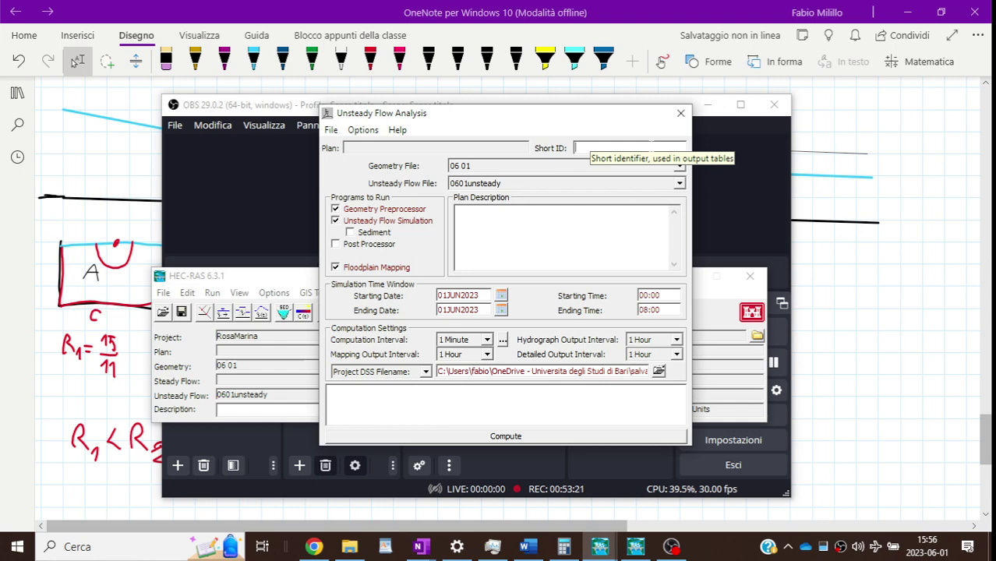
text(0601)
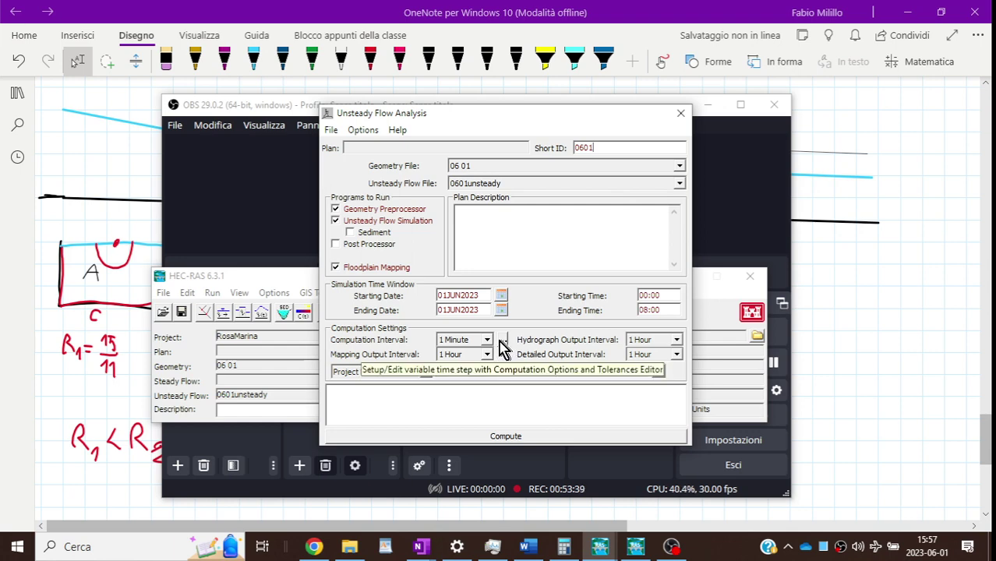
Step: Switch to the OneNote page and sketch a red square cell below the R = A/C formula, labelling its side l
click(867, 343)
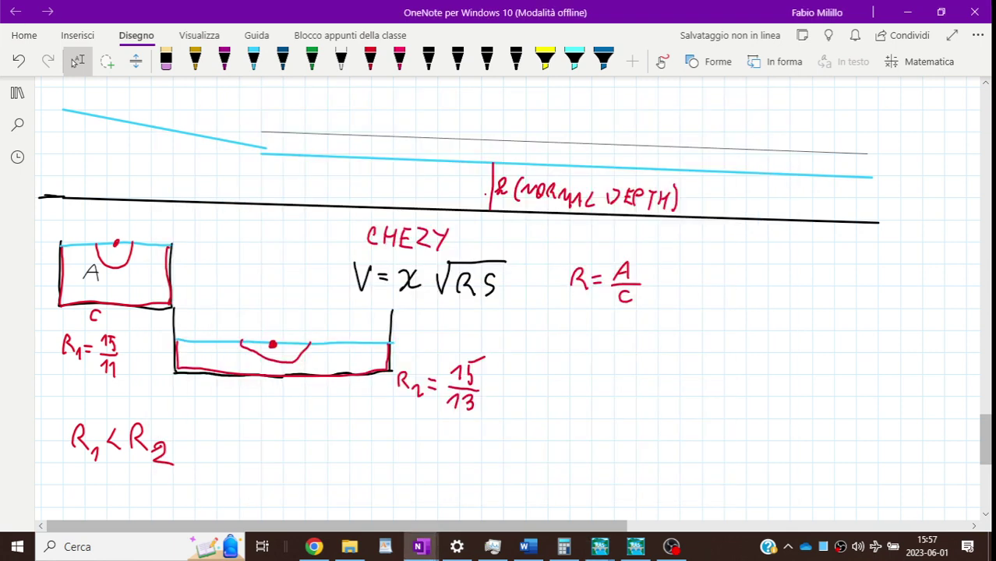
click(370, 61)
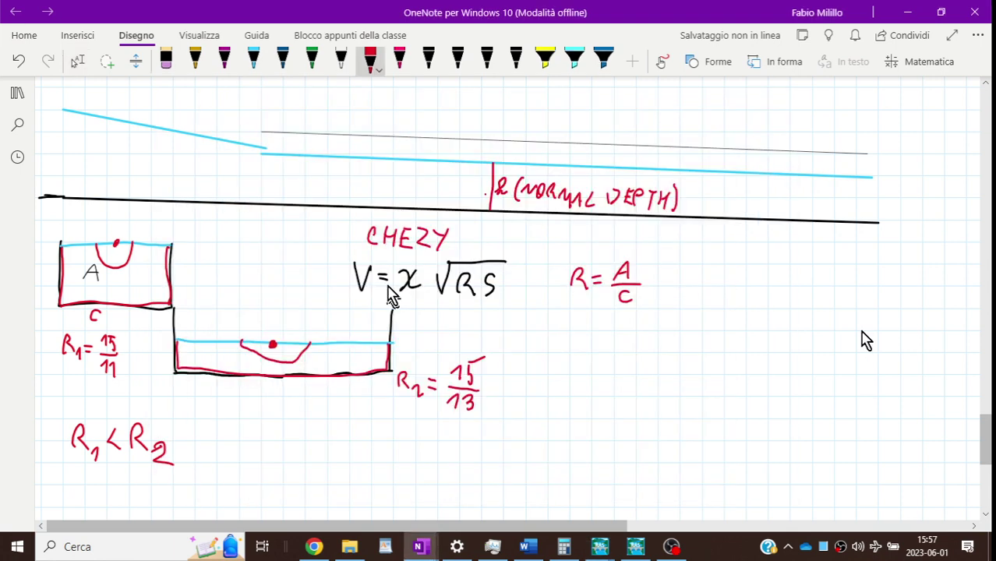
mouse_move(591, 355)
mouse_down()
mouse_move(592, 405)
mouse_move(638, 399)
mouse_move(641, 356)
mouse_move(592, 354)
mouse_up()
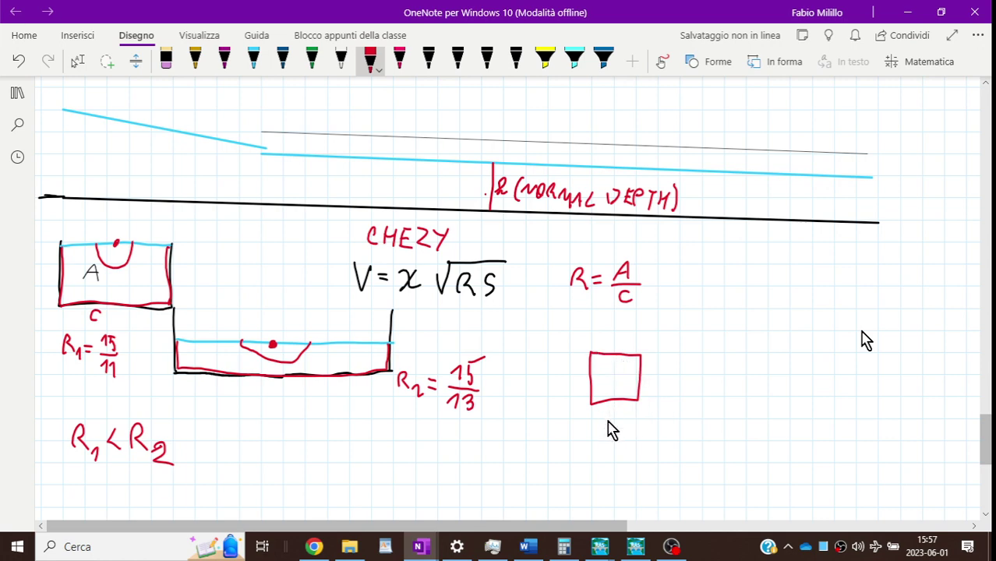
drag(608, 426, 621, 422)
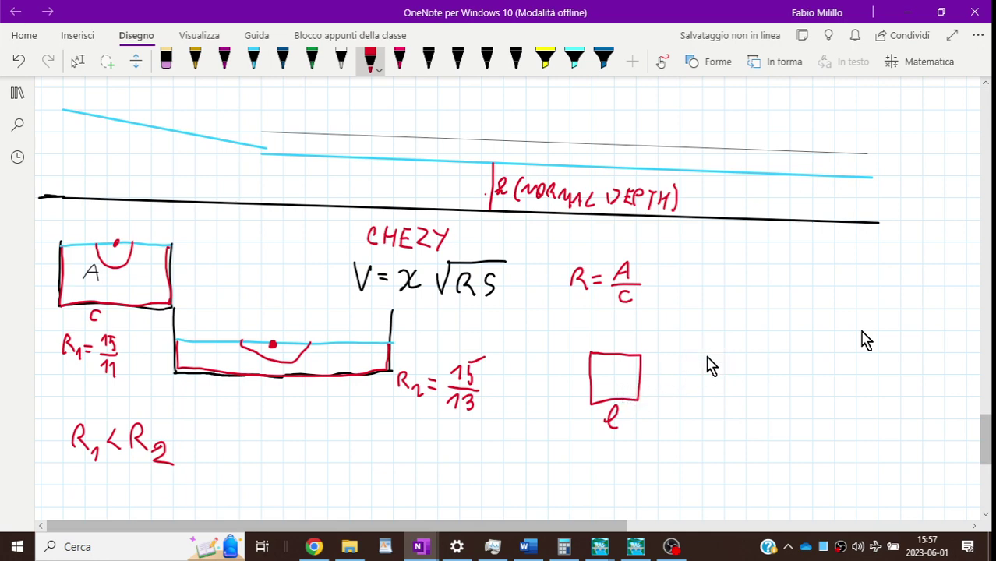
Step: Handwrite the formulas V = l/T and T = l/V in red beside the square cell, and put the pen away
mouse_move(714, 359)
mouse_down()
mouse_move(747, 371)
mouse_move(769, 342)
mouse_move(781, 370)
mouse_move(770, 394)
mouse_up()
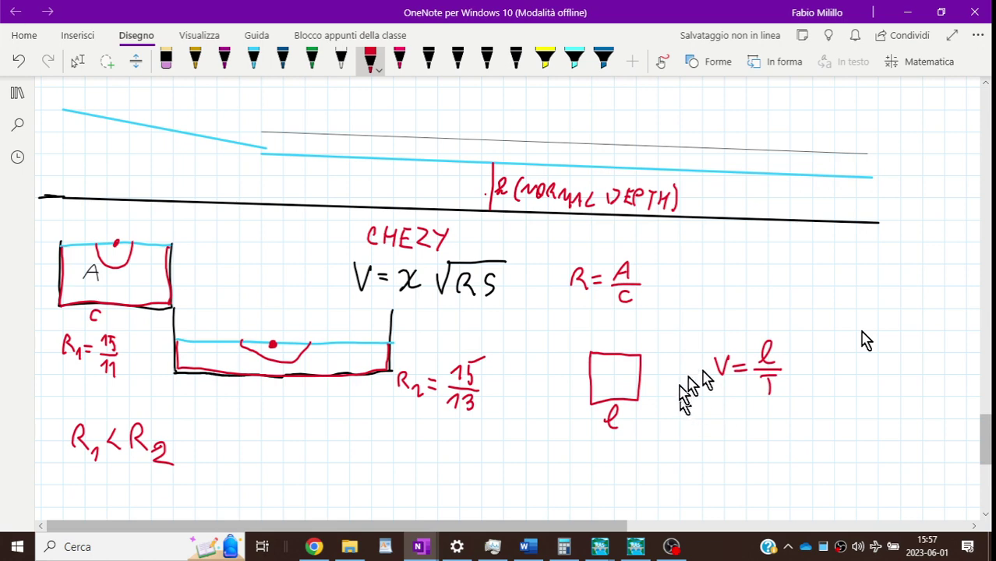
drag(711, 424, 729, 424)
mouse_move(721, 426)
mouse_down()
mouse_move(721, 439)
mouse_move(746, 429)
mouse_up()
mouse_move(737, 436)
mouse_down()
mouse_move(773, 427)
mouse_move(778, 458)
mouse_up()
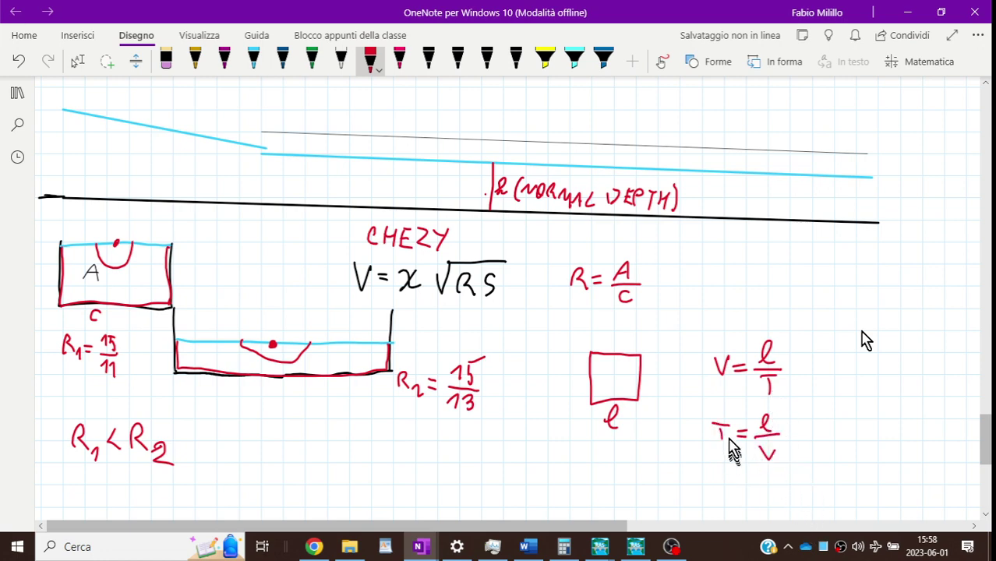
key(Escape)
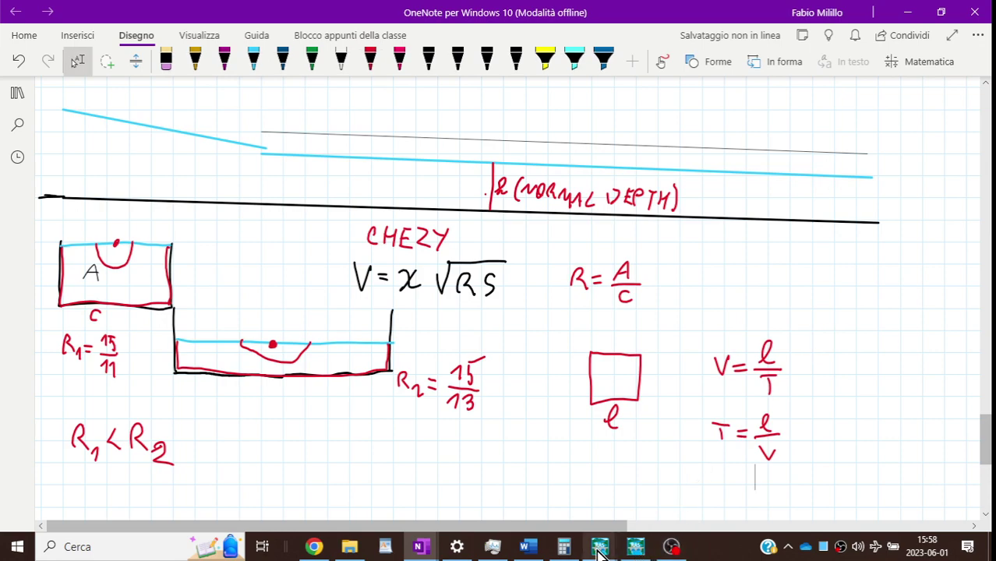
Step: Revisit the Unsteady Flow Analysis window, close the extra OneNote window with the uniform and non-uniform flow sketch, and return to the Chezy notes
mouse_move(600, 552)
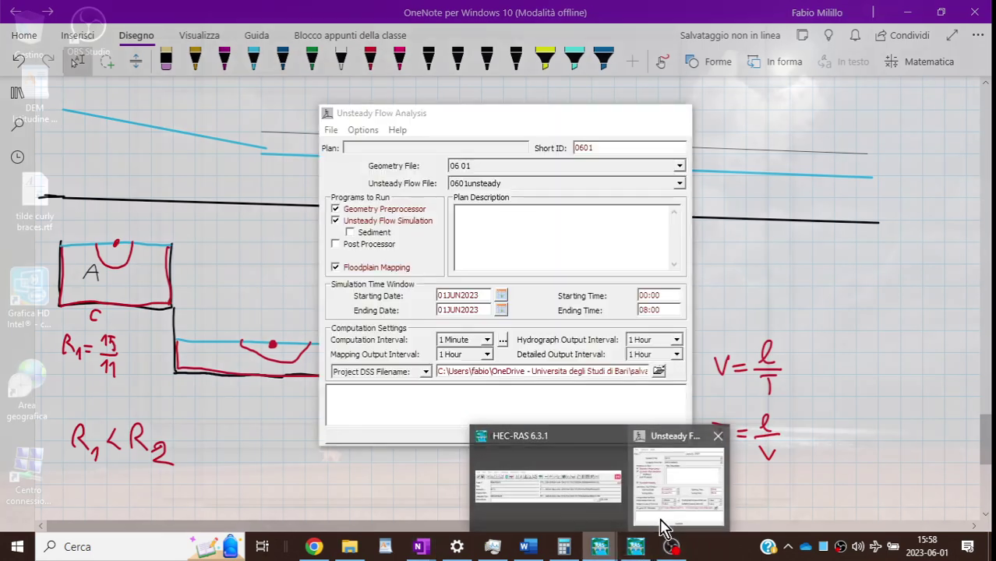
click(663, 526)
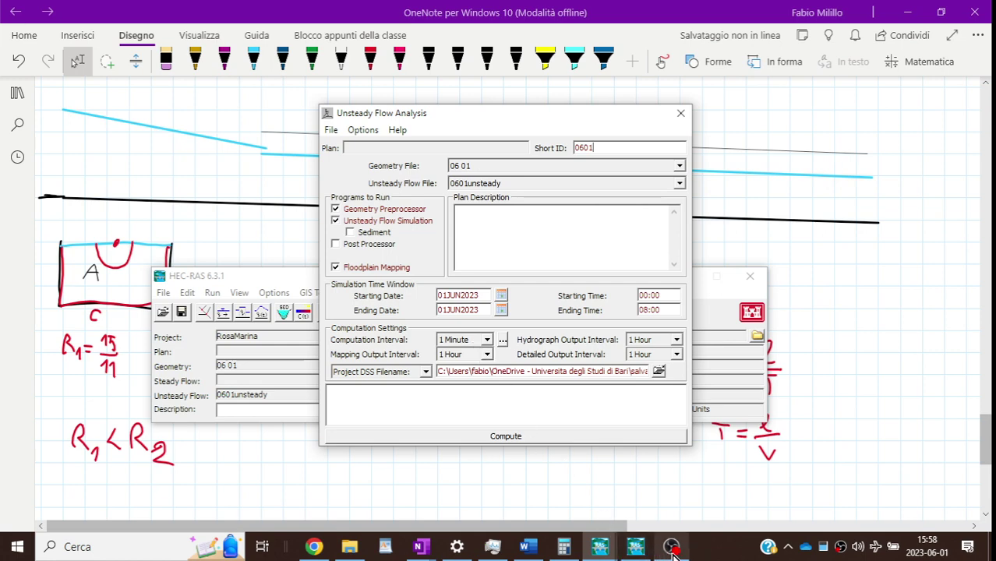
mouse_move(674, 553)
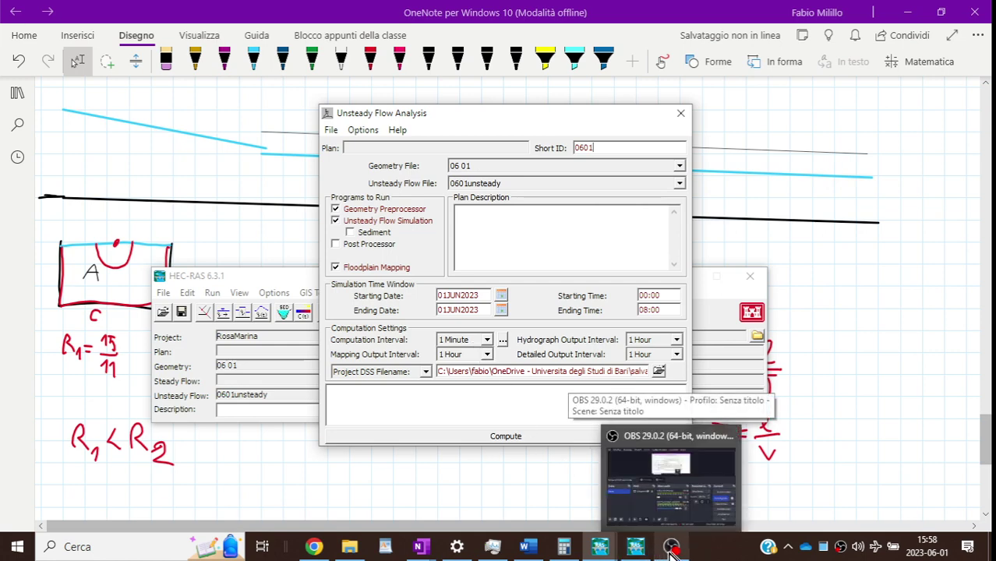
mouse_move(419, 547)
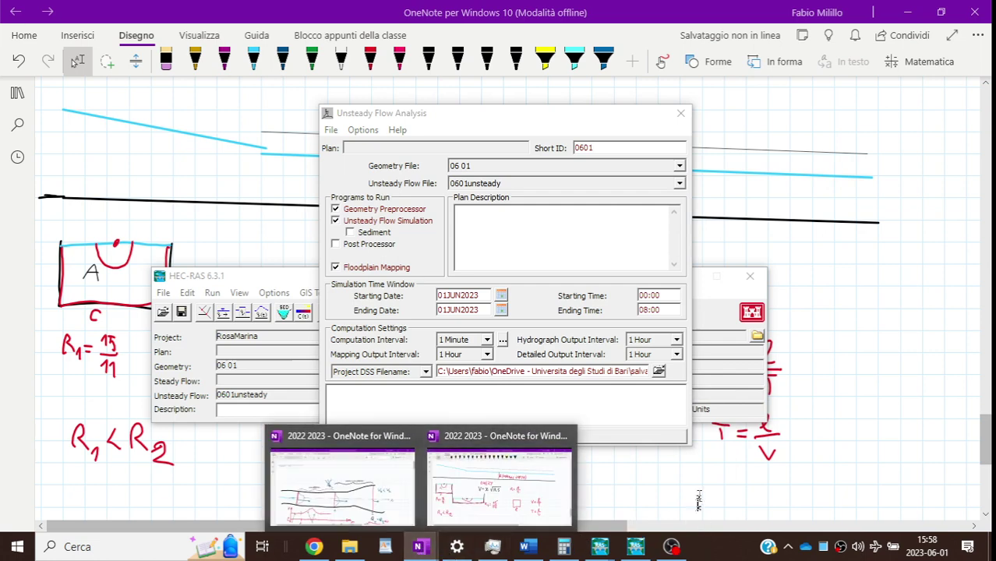
mouse_move(507, 503)
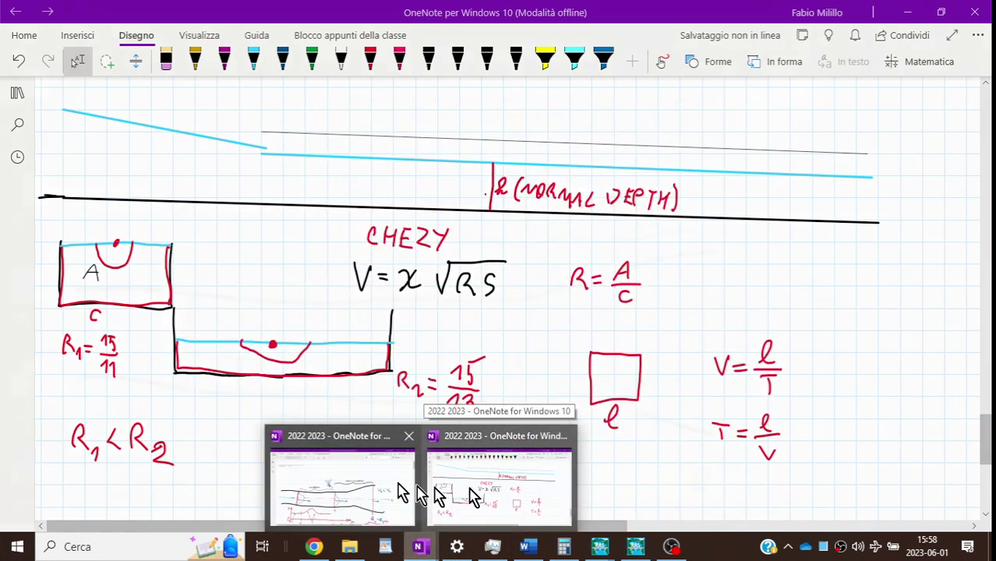
mouse_move(396, 458)
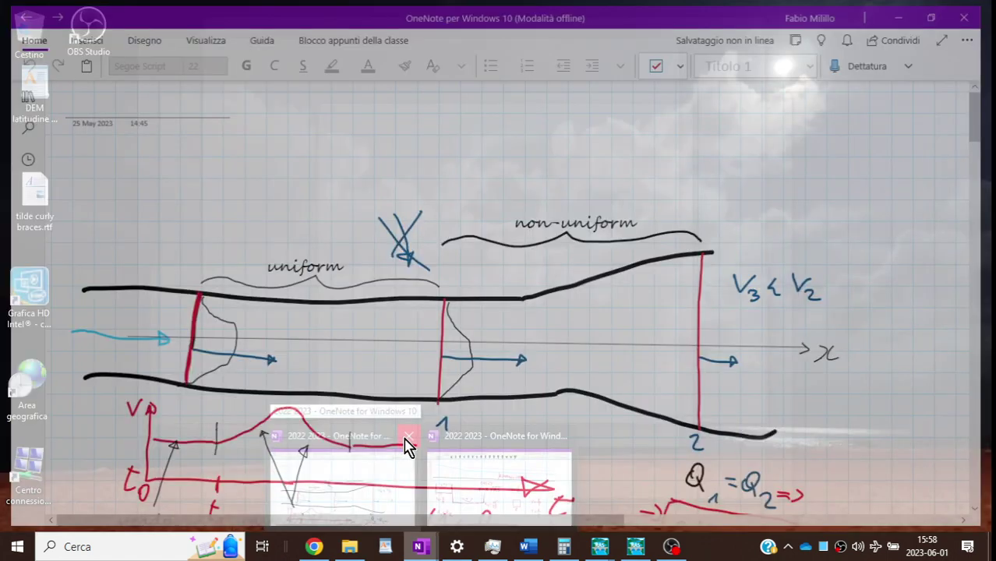
click(409, 441)
click(413, 485)
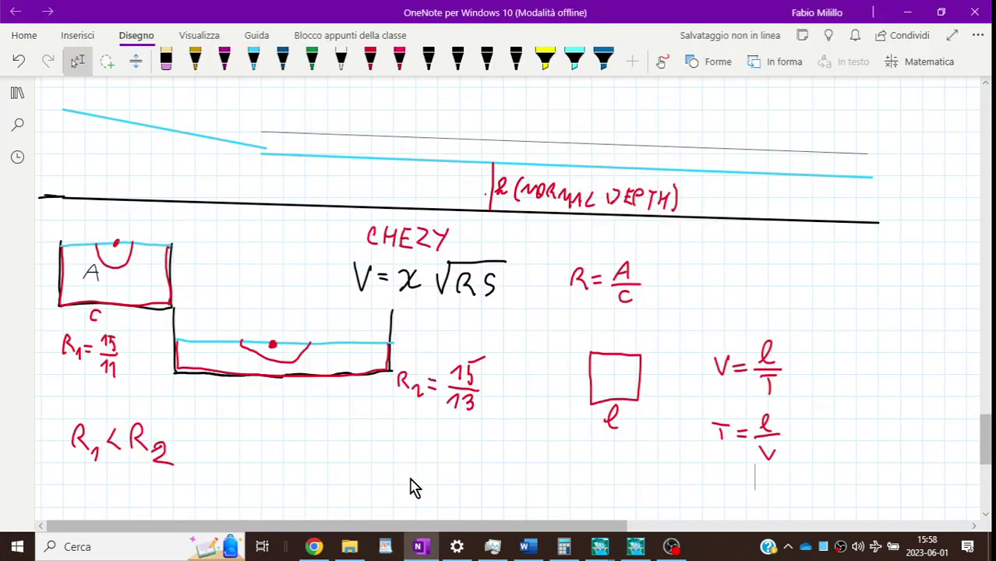
click(420, 548)
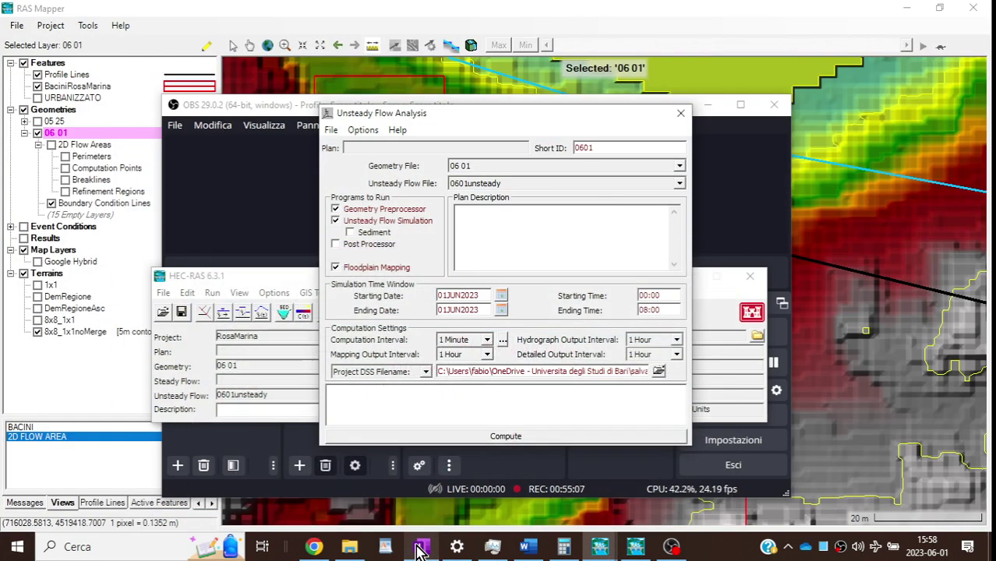
click(419, 548)
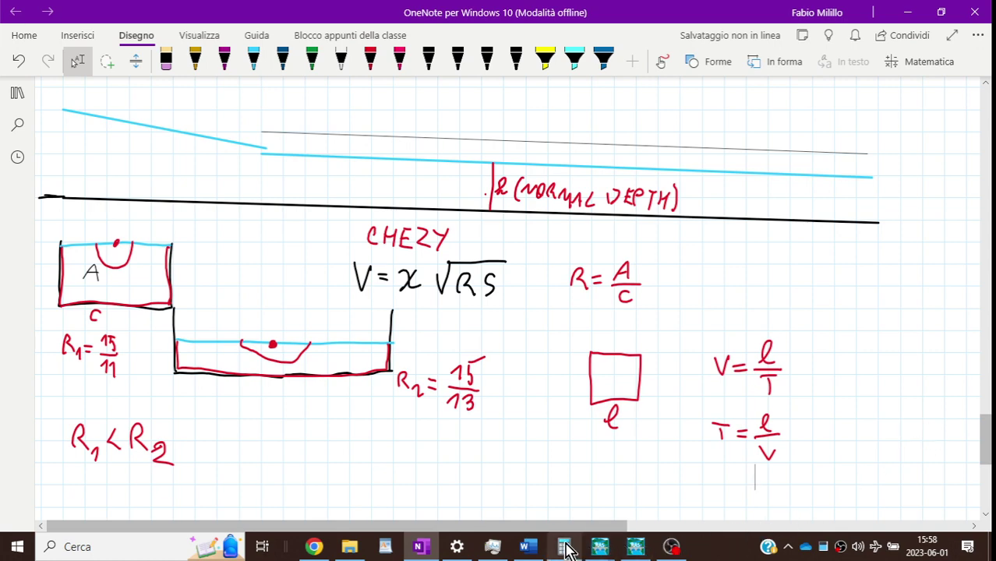
Step: Handwrite the travel time expression T = 40 m / 1,5 m/s = in red below the R2 fraction, and put the pen away
mouse_move(564, 545)
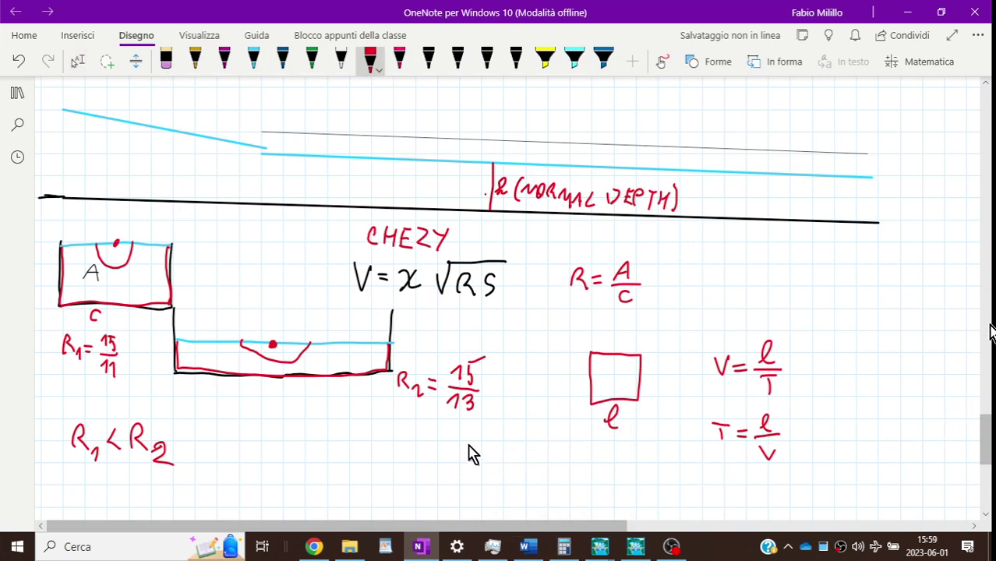
mouse_move(460, 451)
mouse_down()
mouse_move(477, 451)
mouse_move(470, 474)
mouse_move(490, 470)
mouse_up()
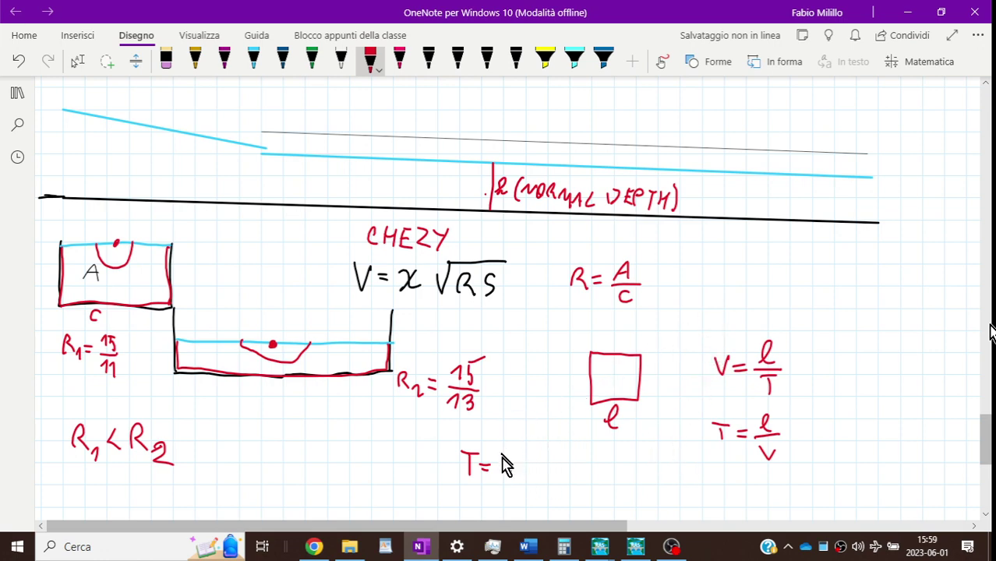
drag(502, 455, 564, 464)
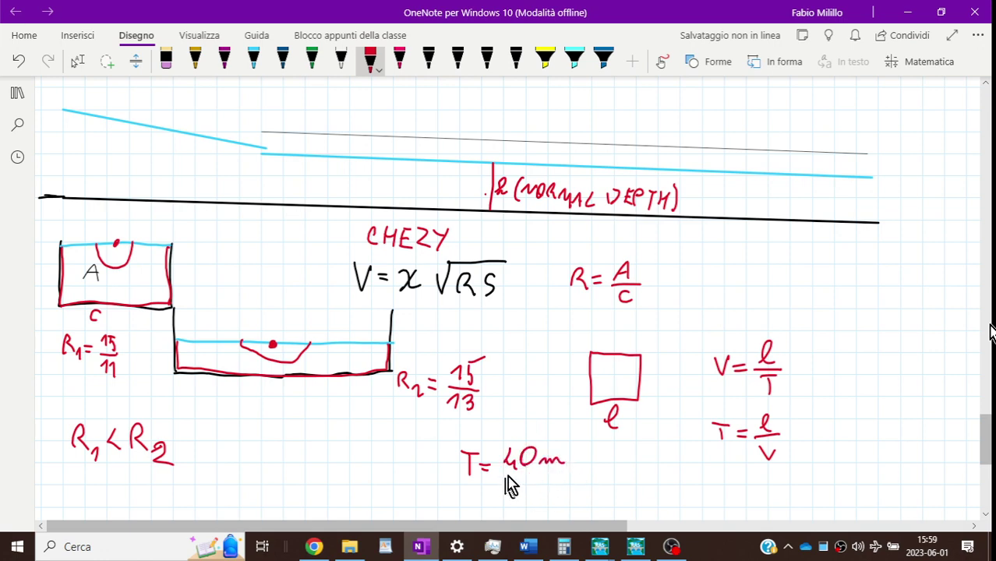
drag(505, 472, 569, 469)
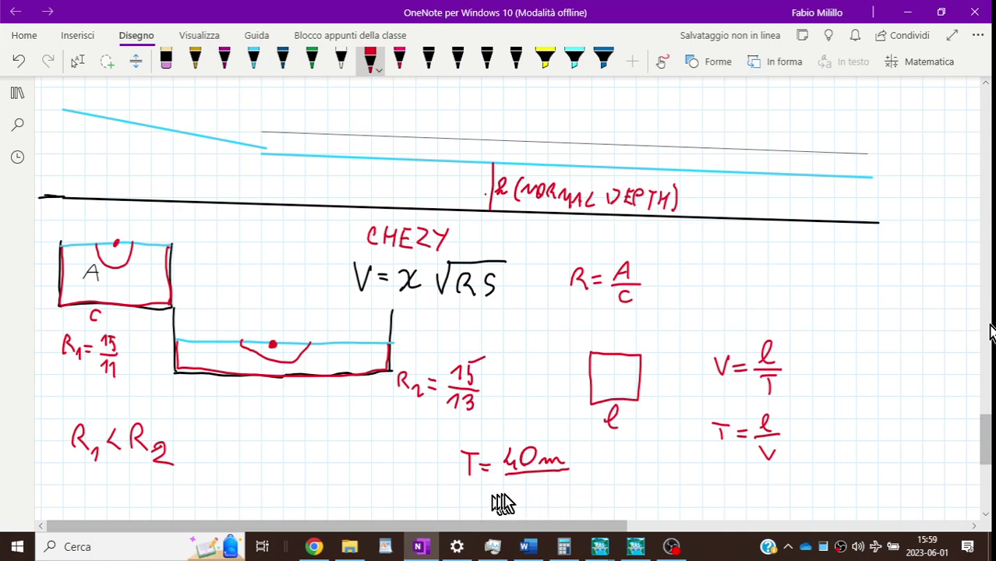
mouse_move(509, 484)
mouse_down()
mouse_move(513, 494)
mouse_move(542, 483)
mouse_move(577, 493)
mouse_move(563, 506)
mouse_move(583, 506)
mouse_up()
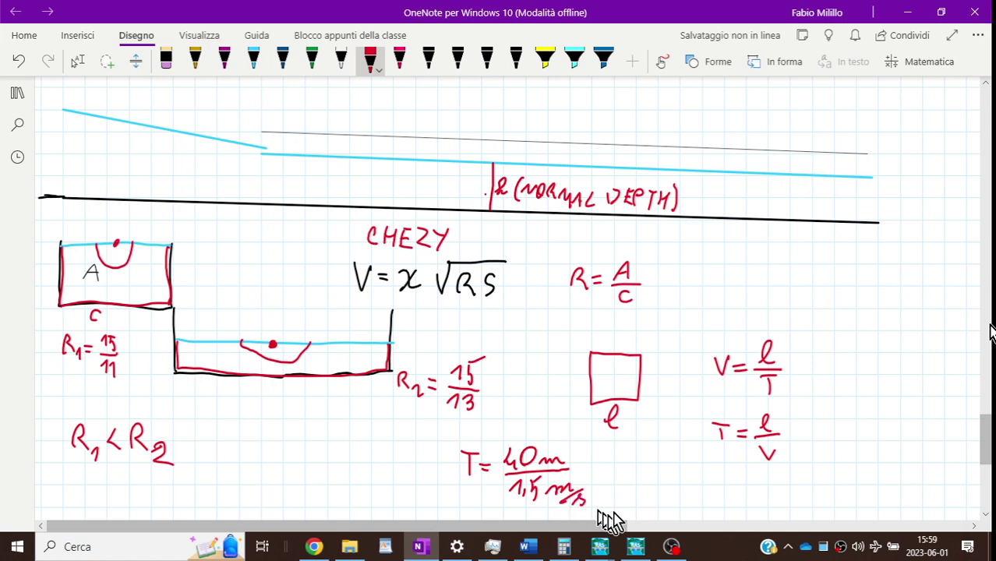
drag(599, 473, 615, 472)
drag(599, 483, 617, 481)
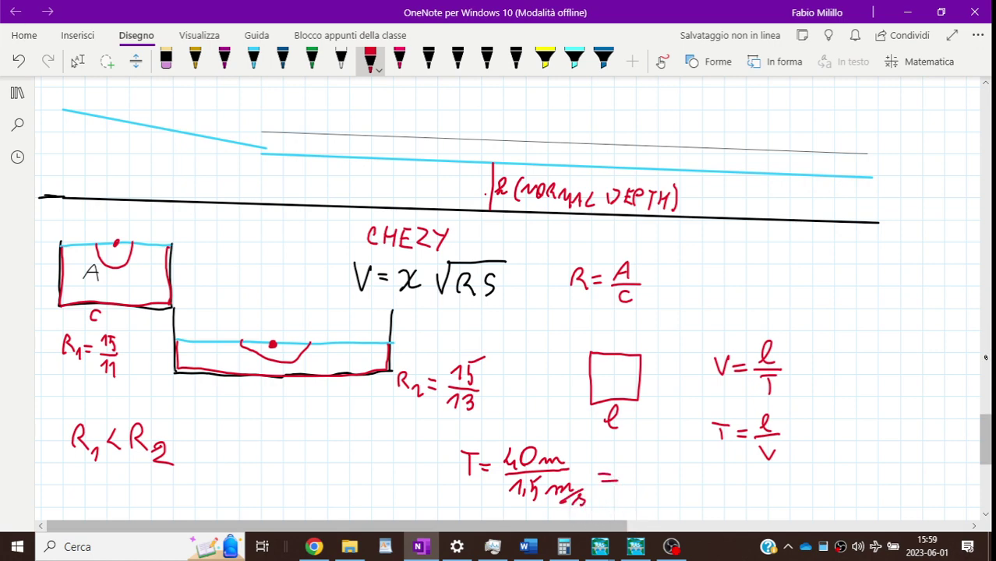
key(Escape)
Step: Divide 40 by 1.5 in the Calculator, close it and return to the HEC-RAS Unsteady Flow Analysis window
click(565, 546)
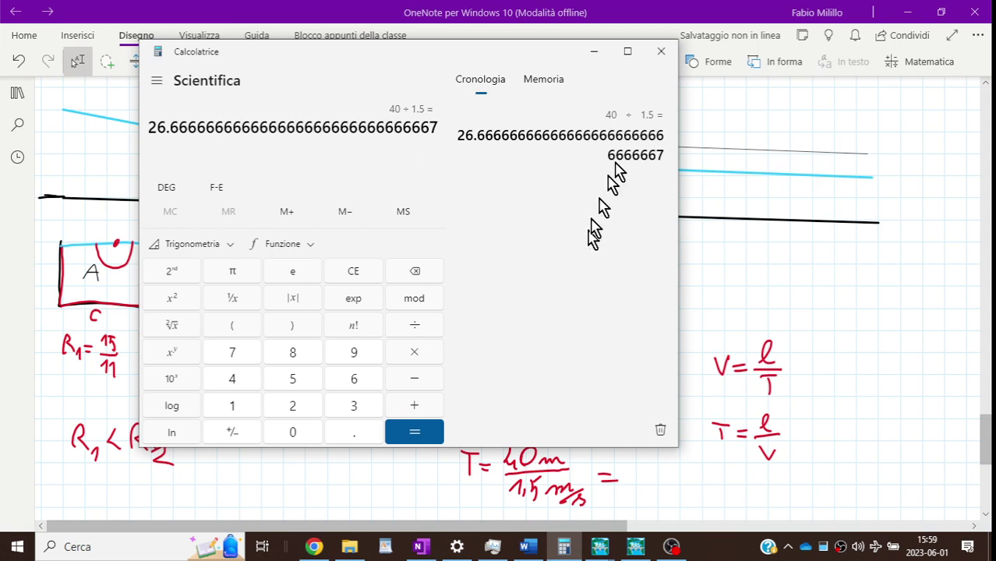
click(661, 53)
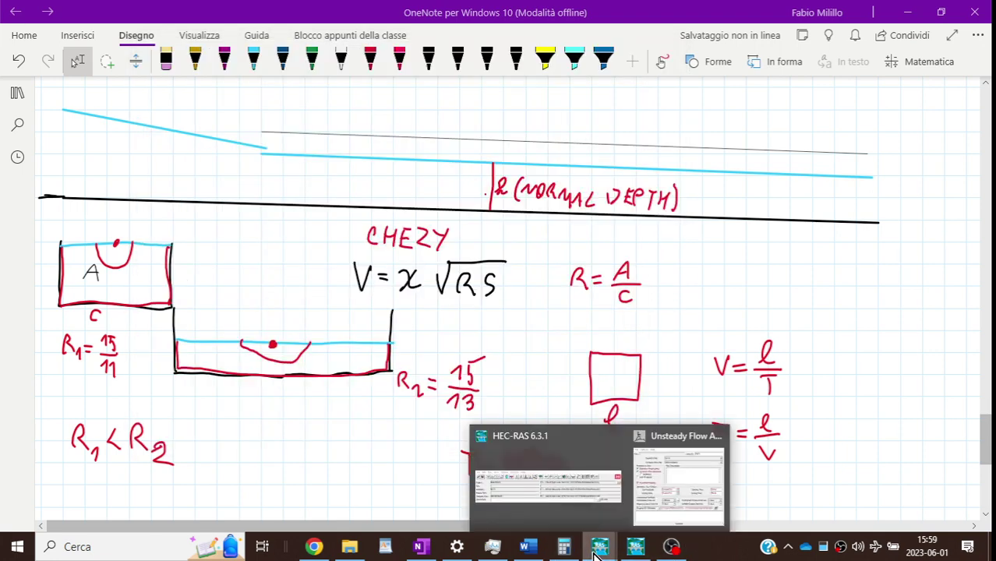
click(597, 548)
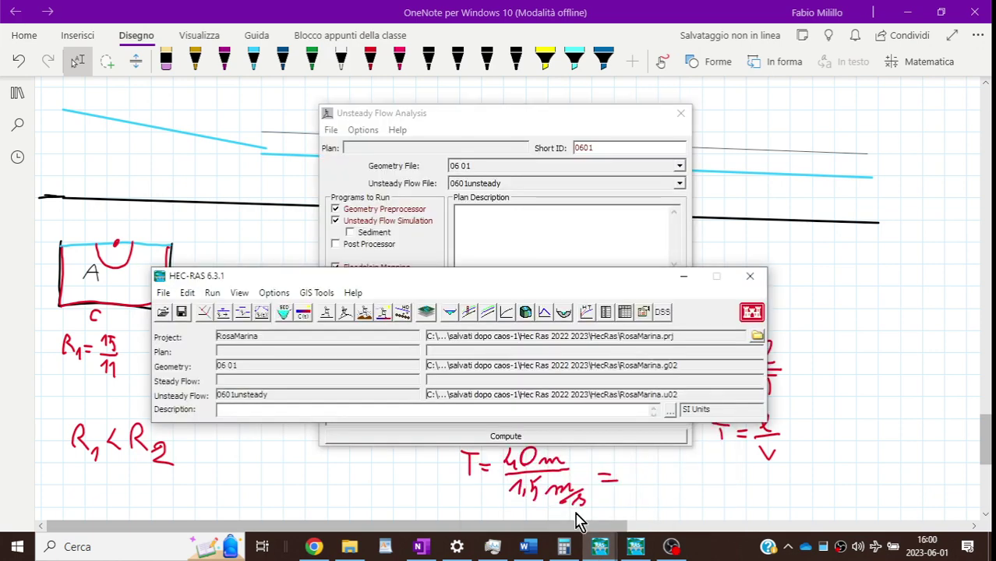
mouse_move(614, 552)
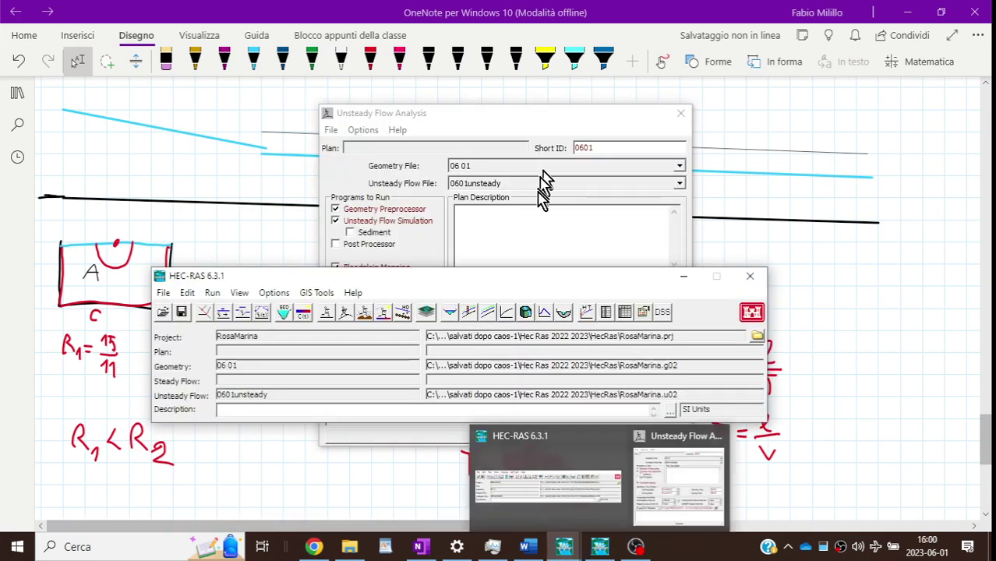
click(635, 515)
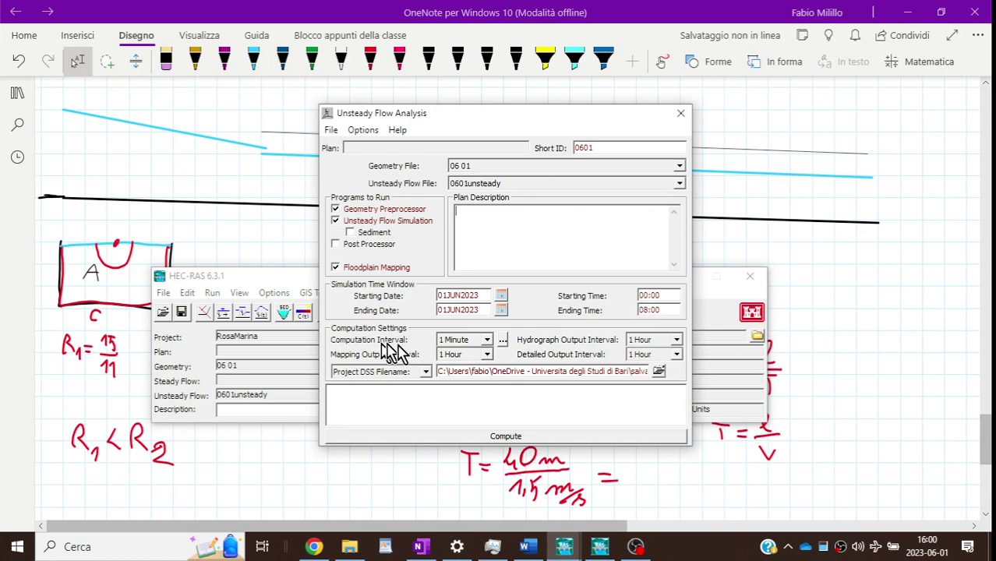
Step: Set the computation interval of the unsteady flow plan to 30 seconds
click(486, 340)
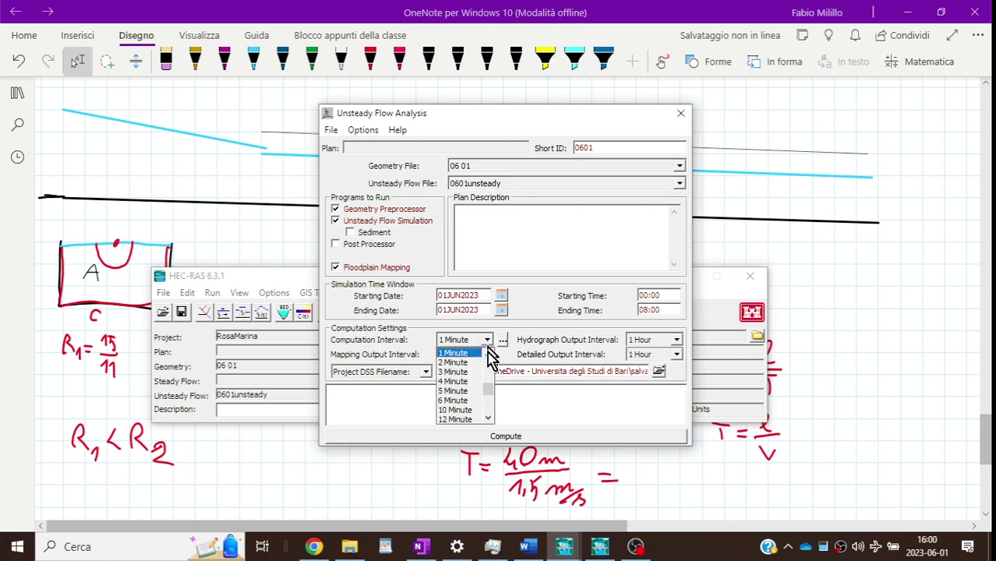
scroll(488, 360, up, 2)
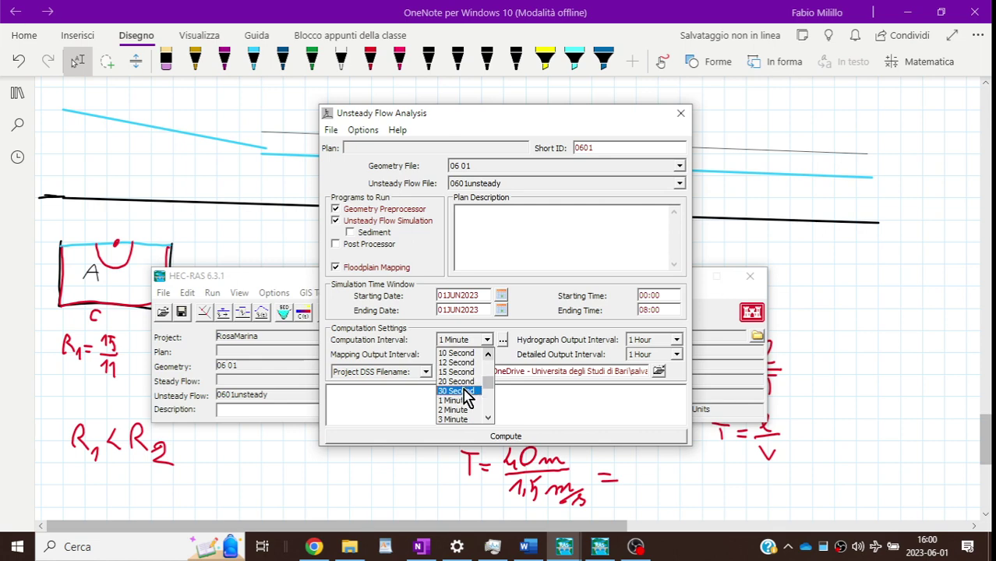
click(459, 390)
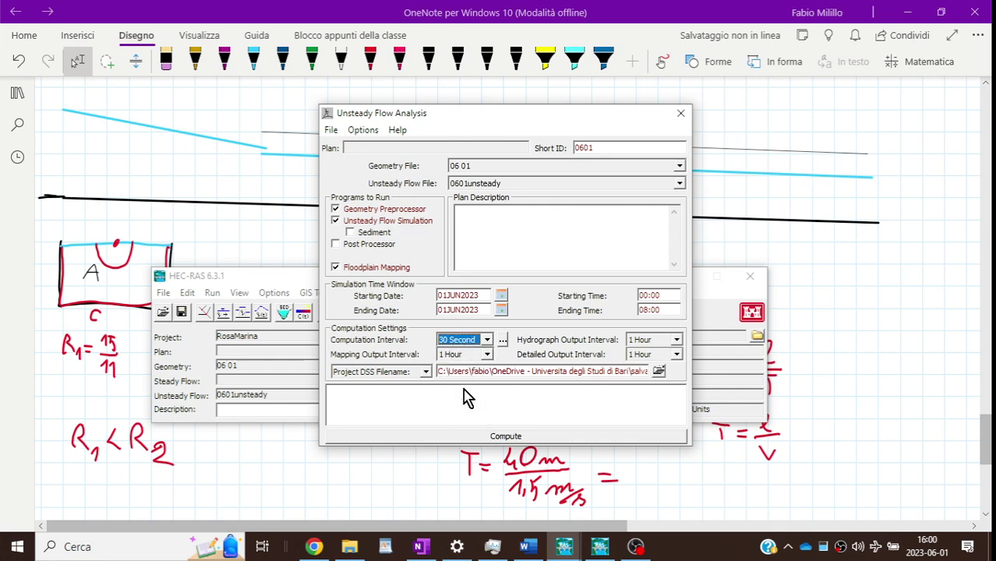
Step: Set the mapping output interval of the unsteady flow plan to 10 minutes
click(486, 357)
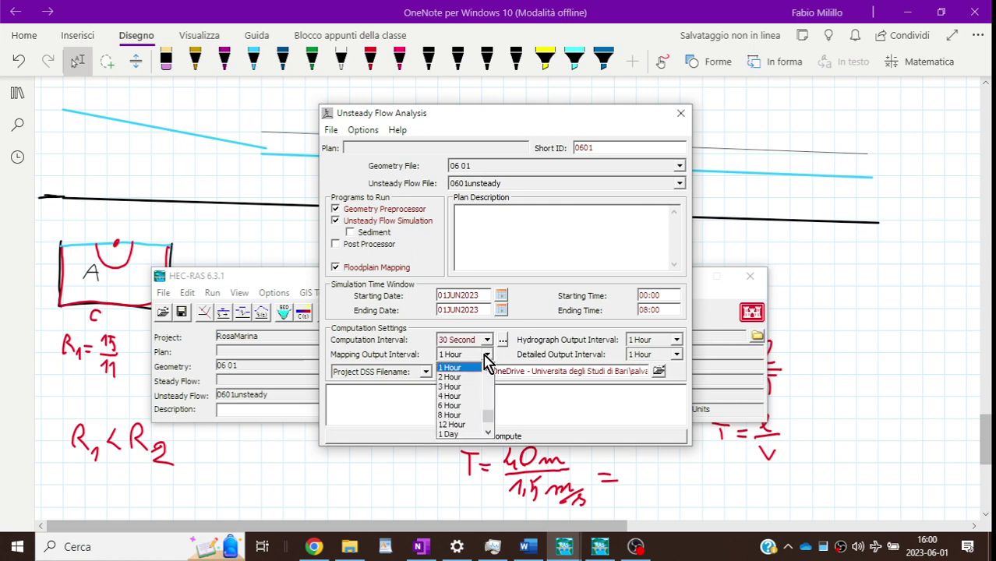
click(488, 368)
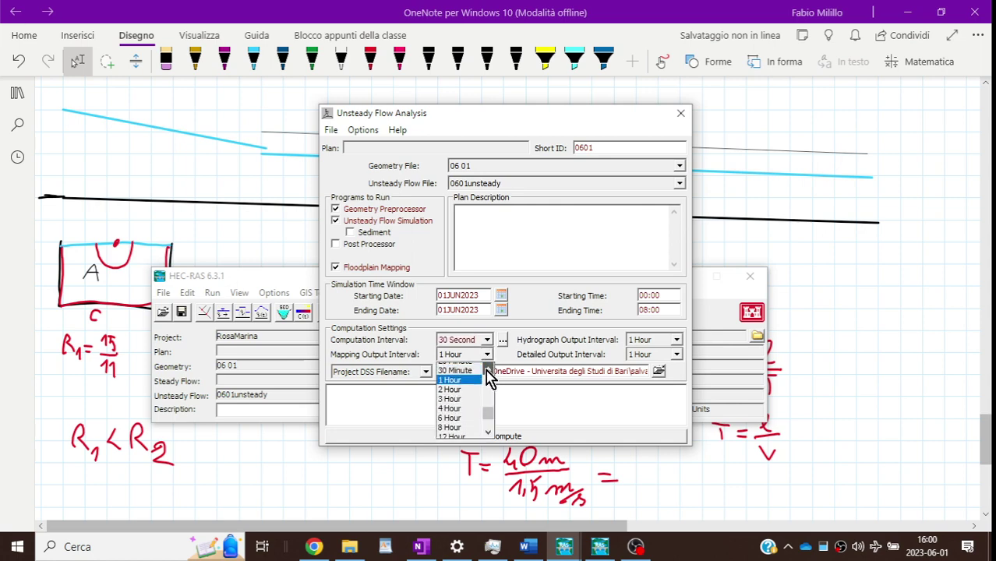
click(488, 368)
click(488, 368)
click(488, 368)
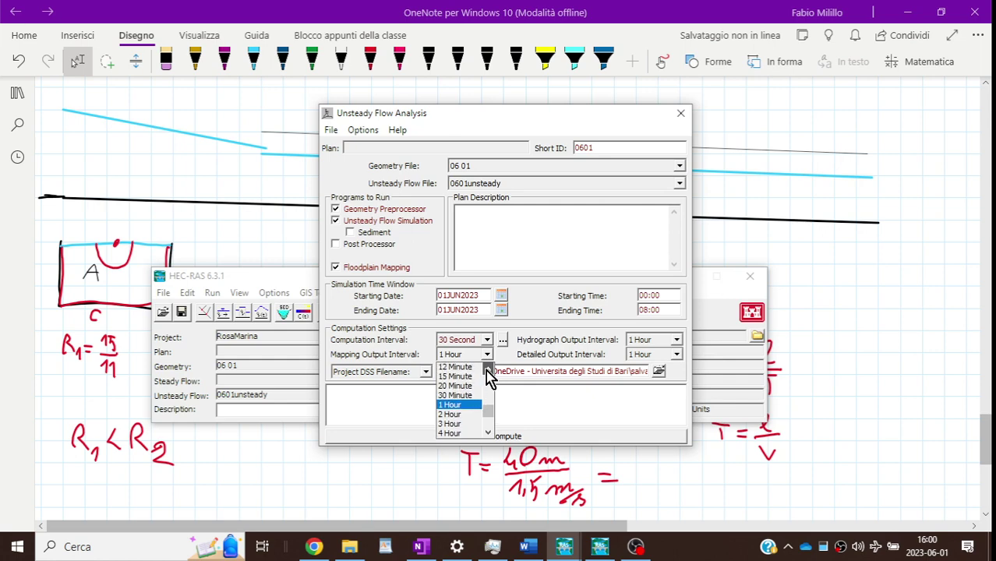
click(487, 368)
click(458, 378)
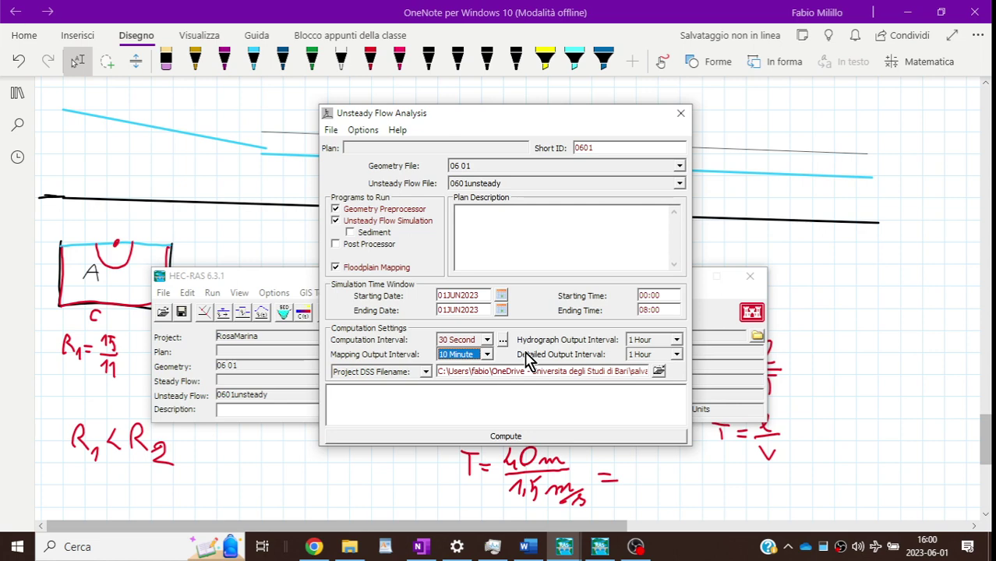
Step: Set both the hydrograph output interval and the detailed output interval to 10 minutes
click(677, 342)
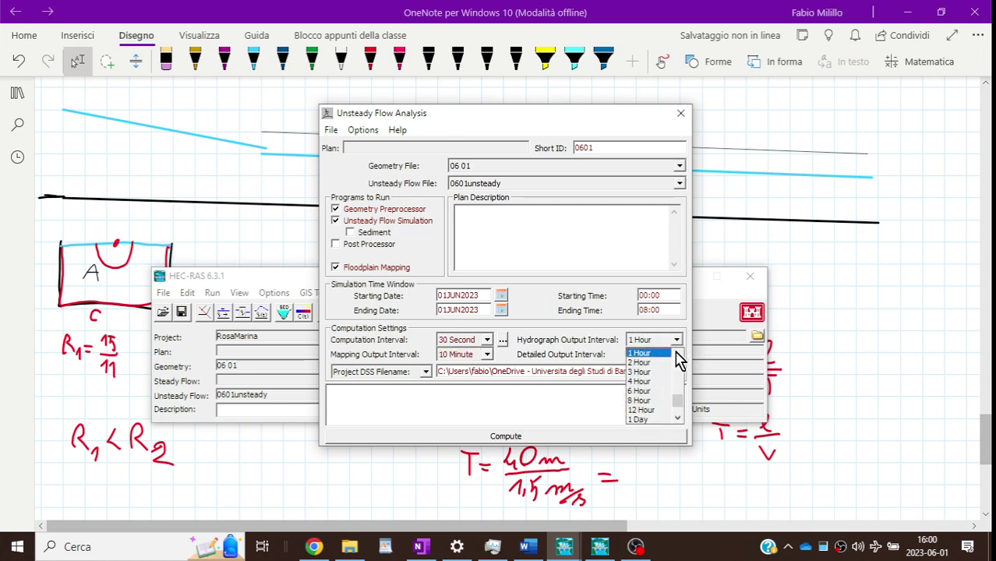
scroll(670, 363, up, 3)
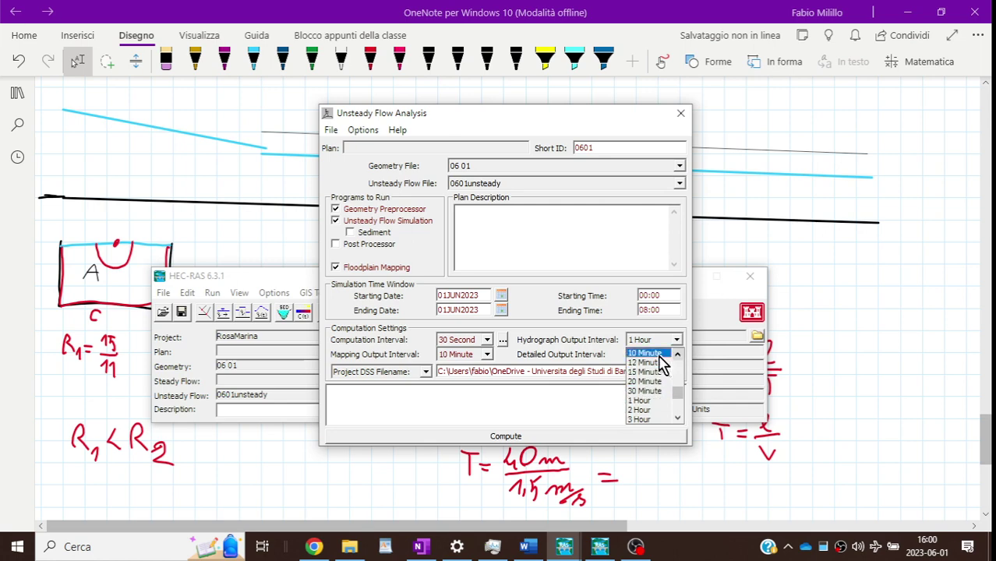
click(647, 353)
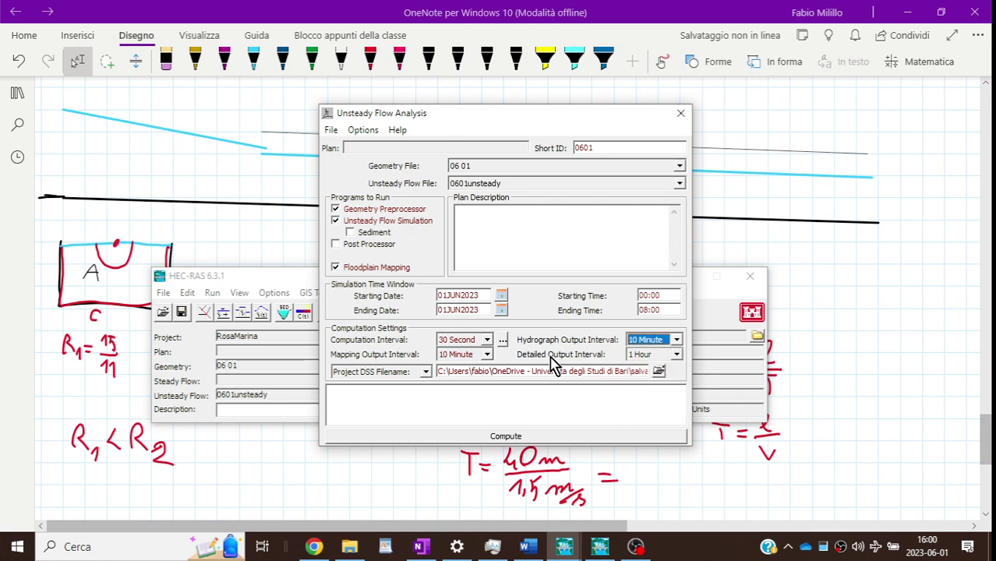
click(675, 357)
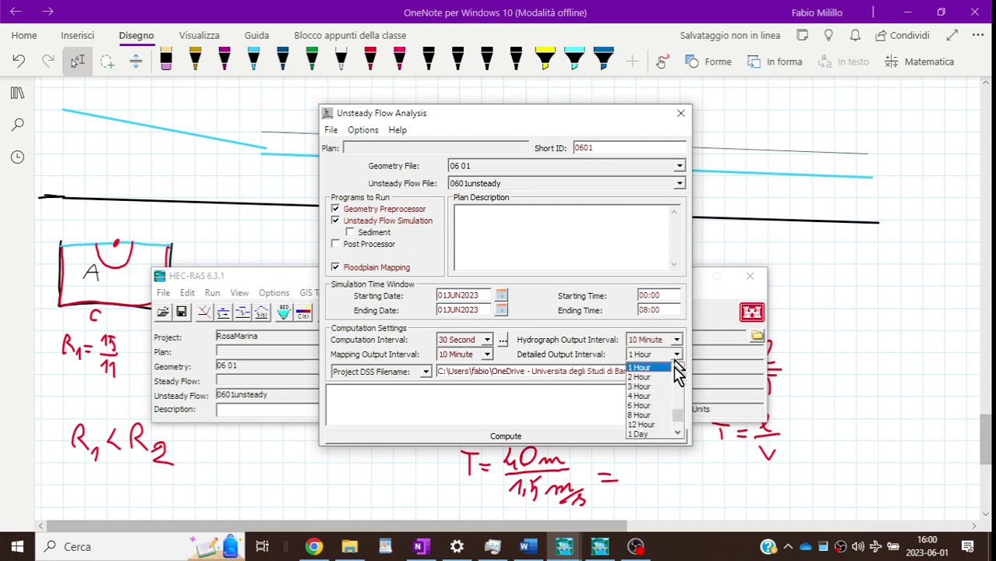
scroll(678, 377, up, 1)
scroll(677, 376, up, 1)
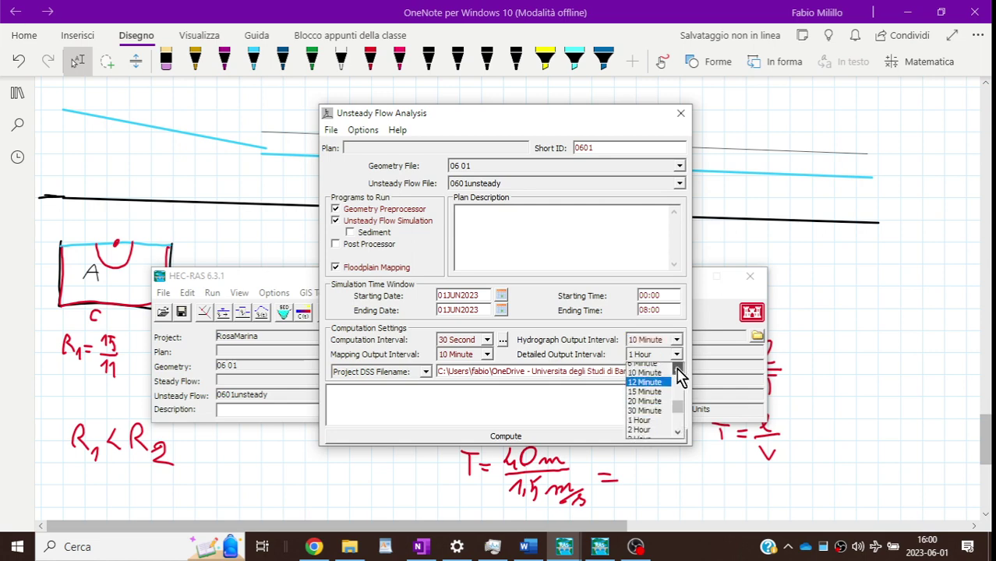
scroll(679, 376, up, 1)
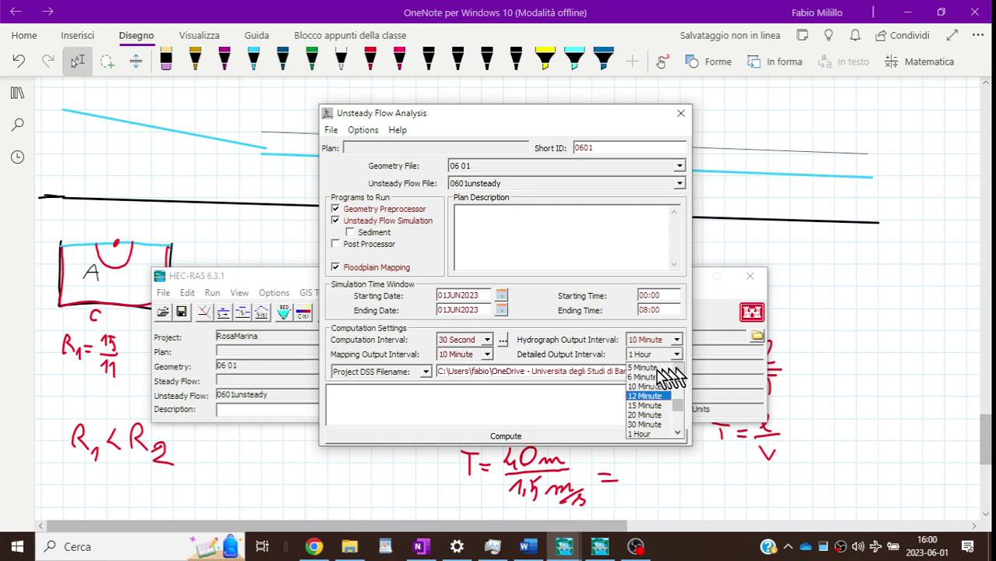
click(645, 382)
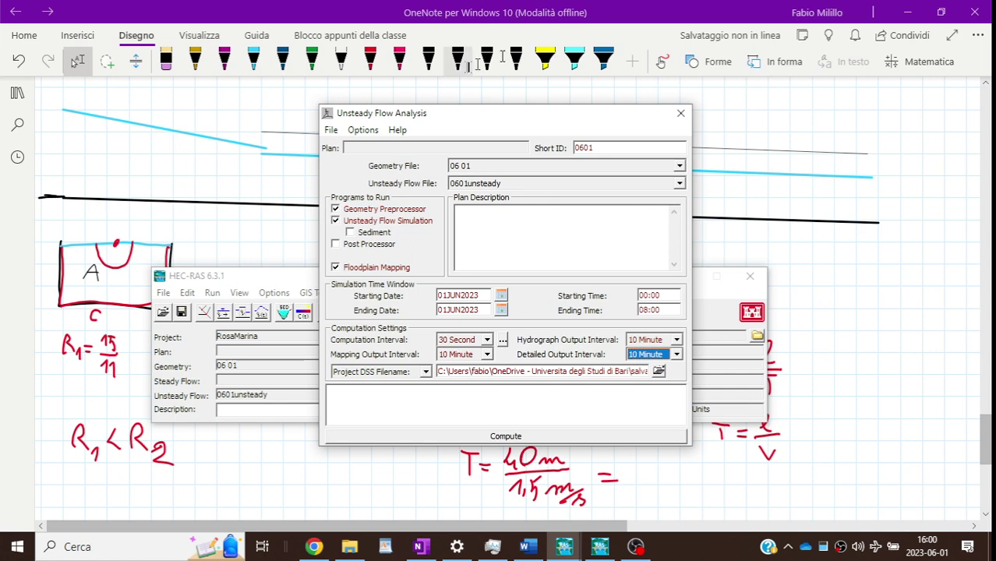
Step: Save the unsteady flow plan under the title 0601 in the HecRas project folder
click(331, 130)
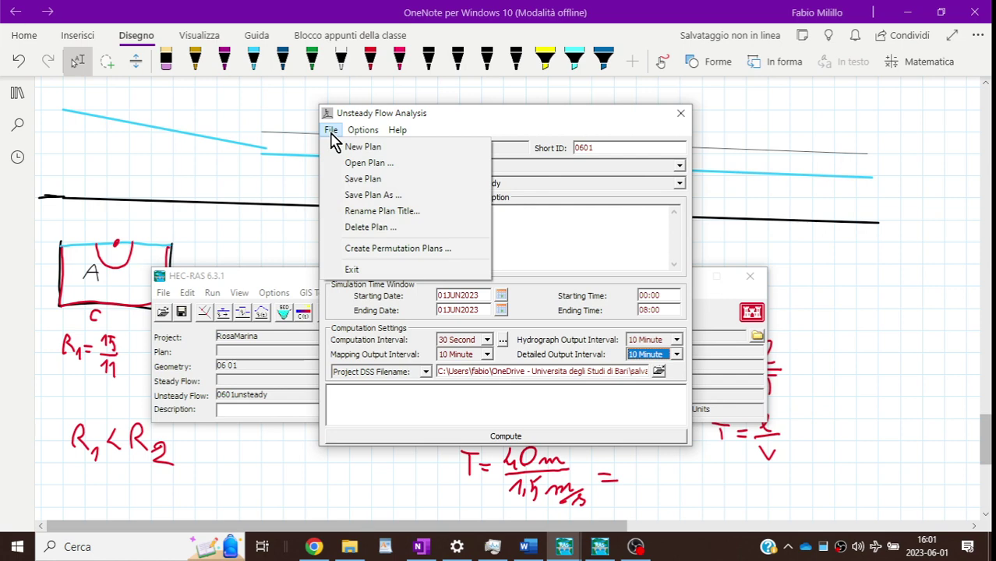
click(357, 195)
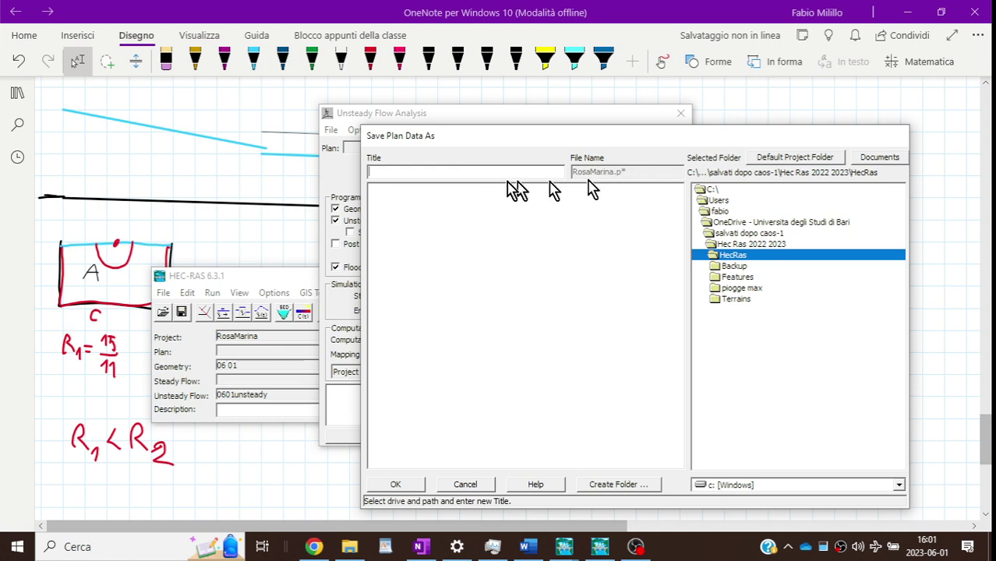
text(0601)
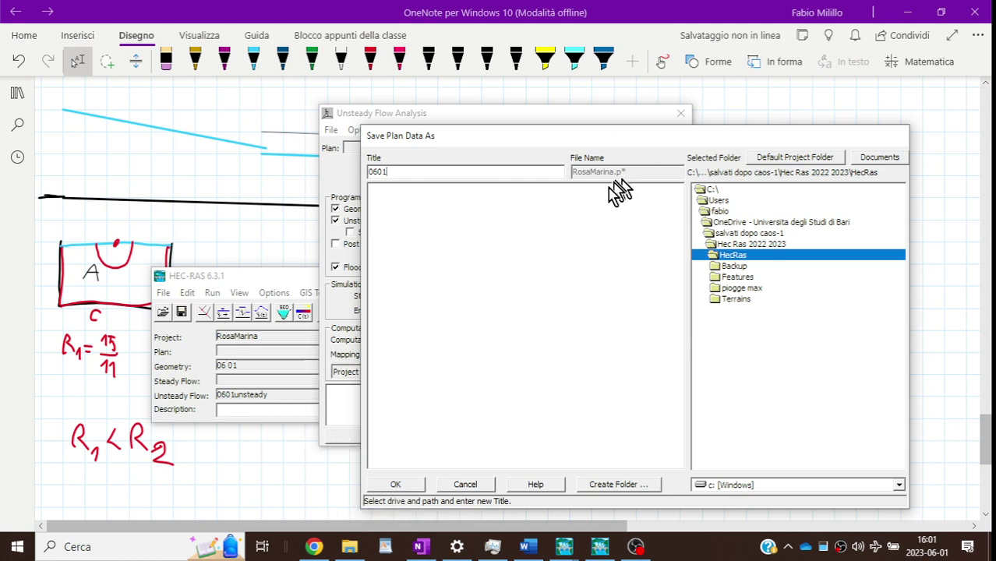
click(399, 483)
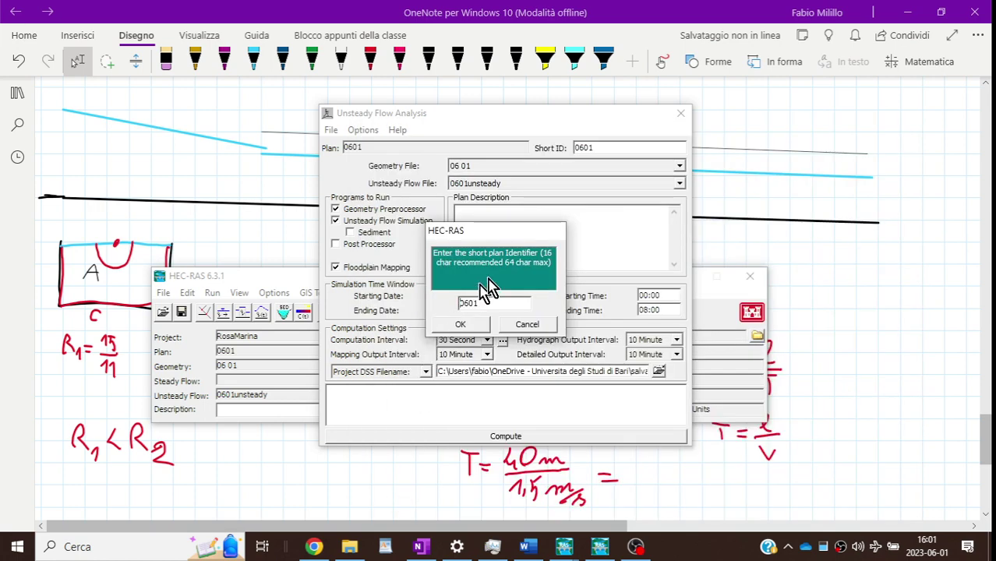
Step: Accept 0601 as the short plan identifier, try to run the unsteady flow computation and dismiss its error report
click(465, 326)
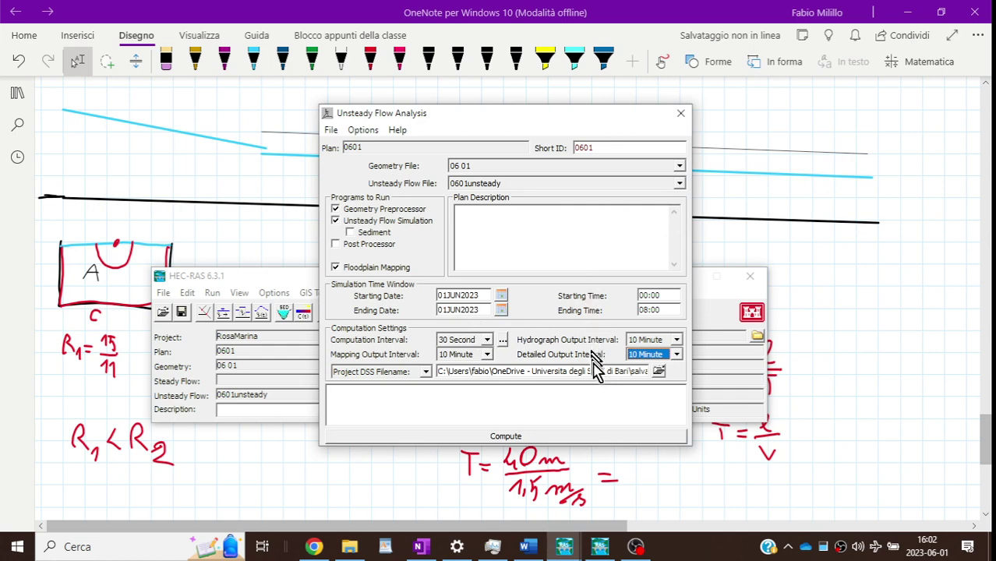
click(567, 442)
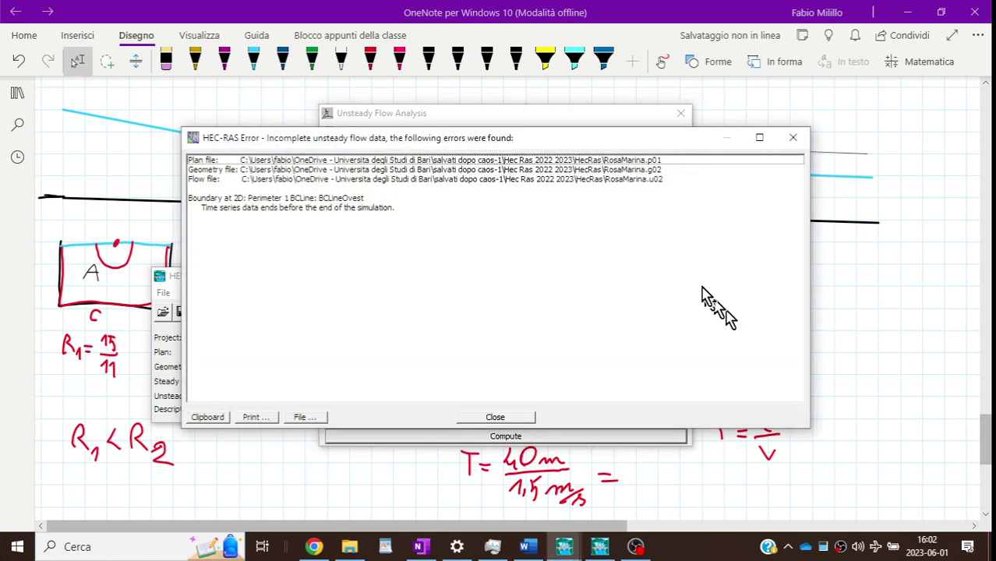
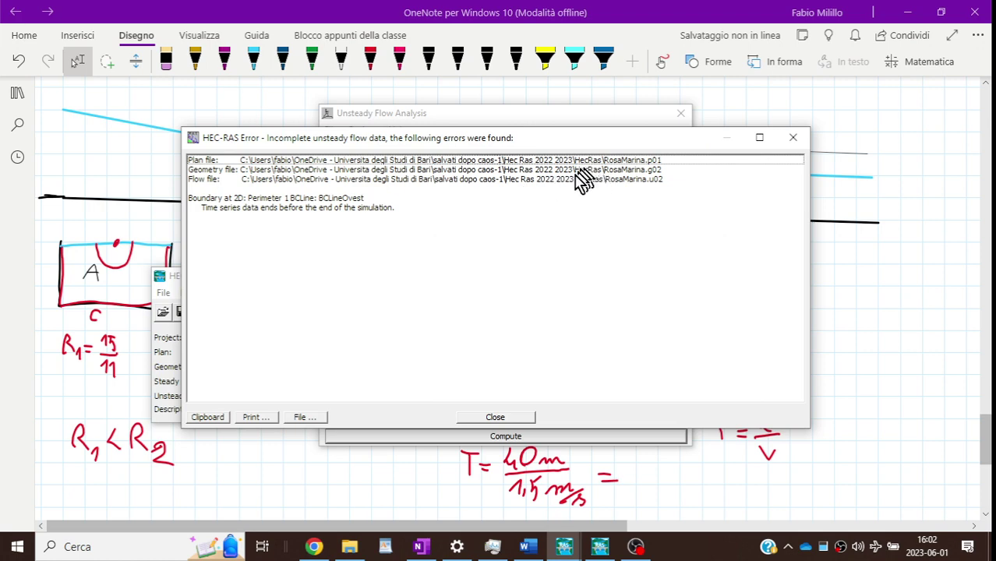
click(793, 142)
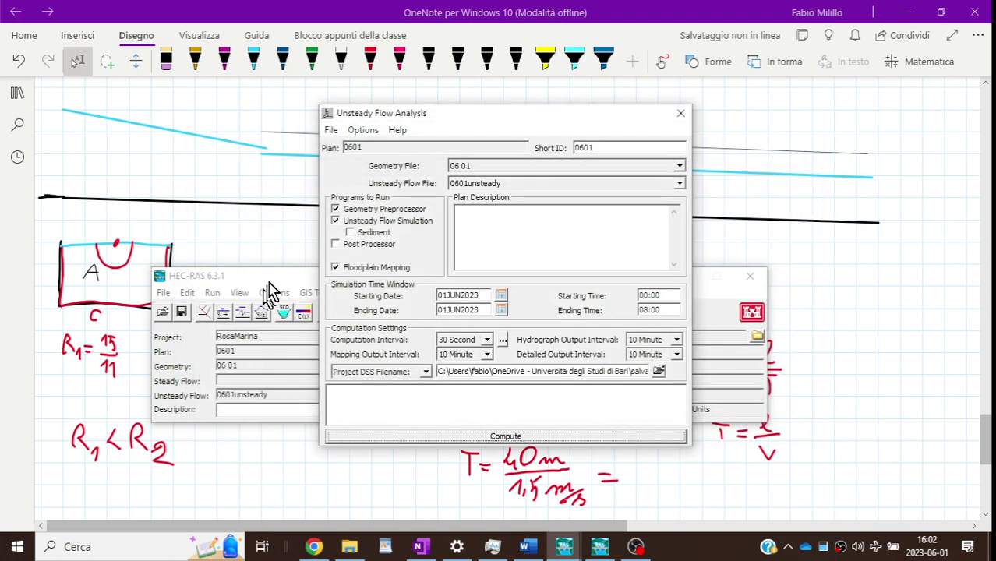
Step: Open the BCLineOvest flow hydrograph in the unsteady flow data and set the 5:00 flow to 1 m3/s
click(271, 290)
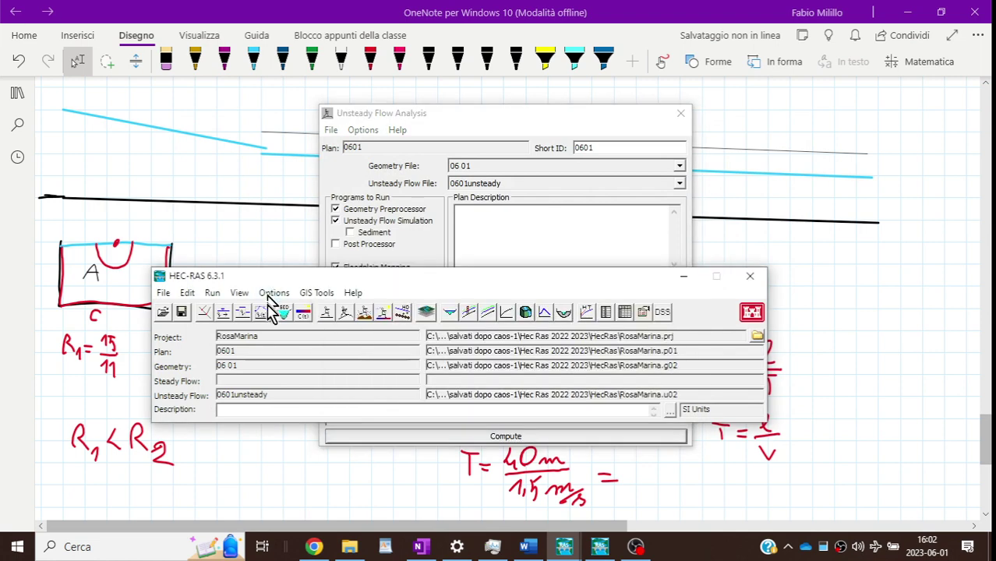
click(263, 312)
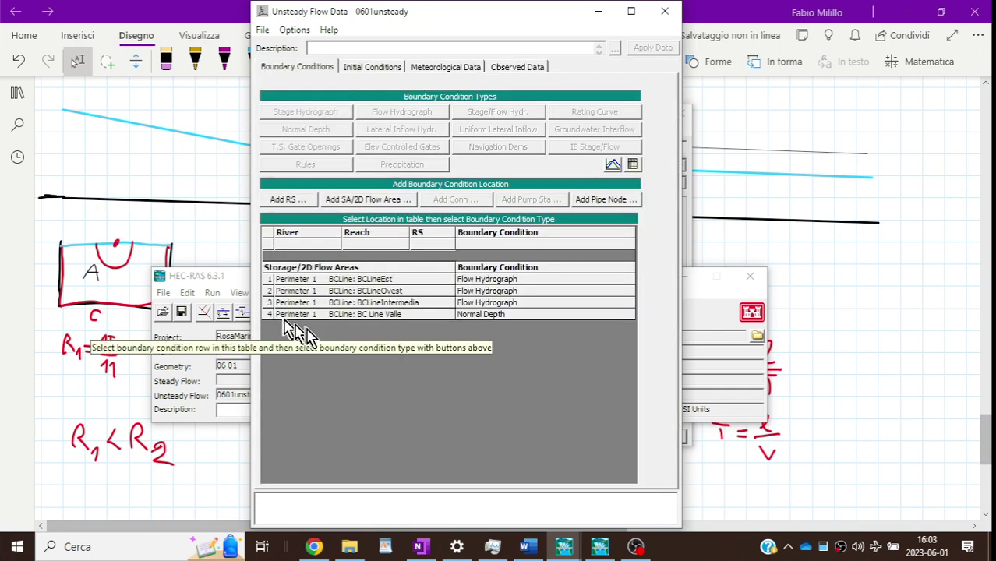
double_click(497, 293)
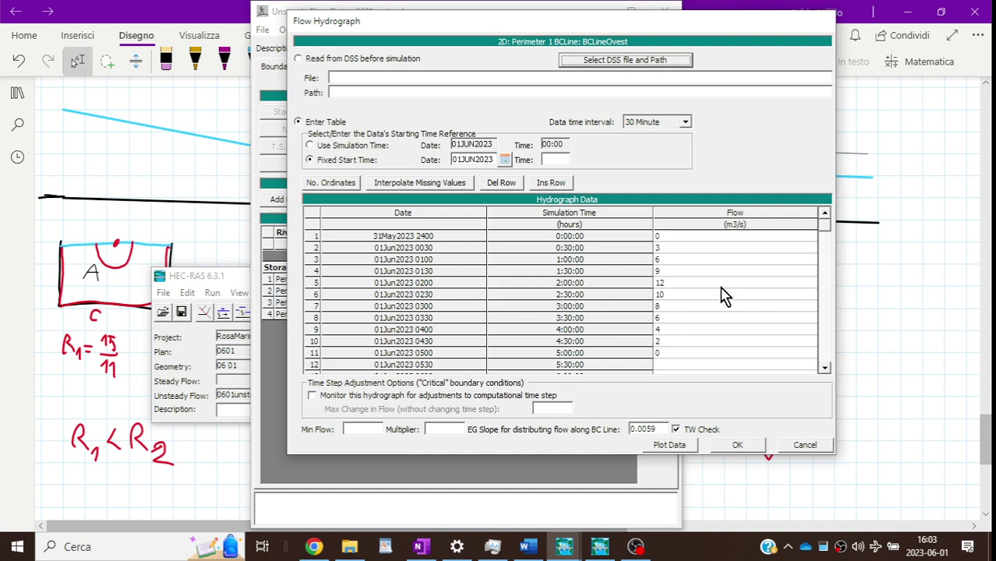
click(689, 353)
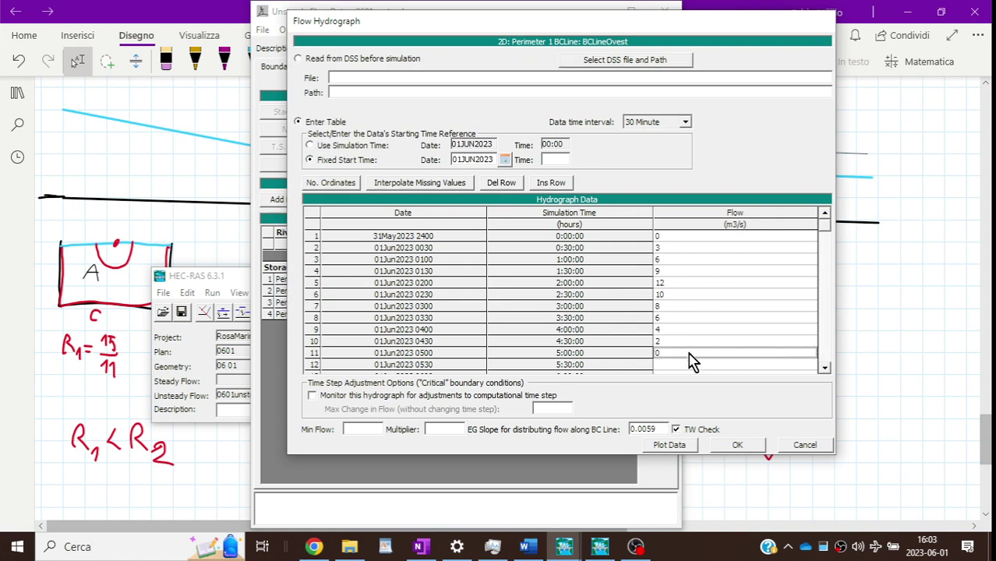
click(825, 367)
click(825, 367)
click(824, 367)
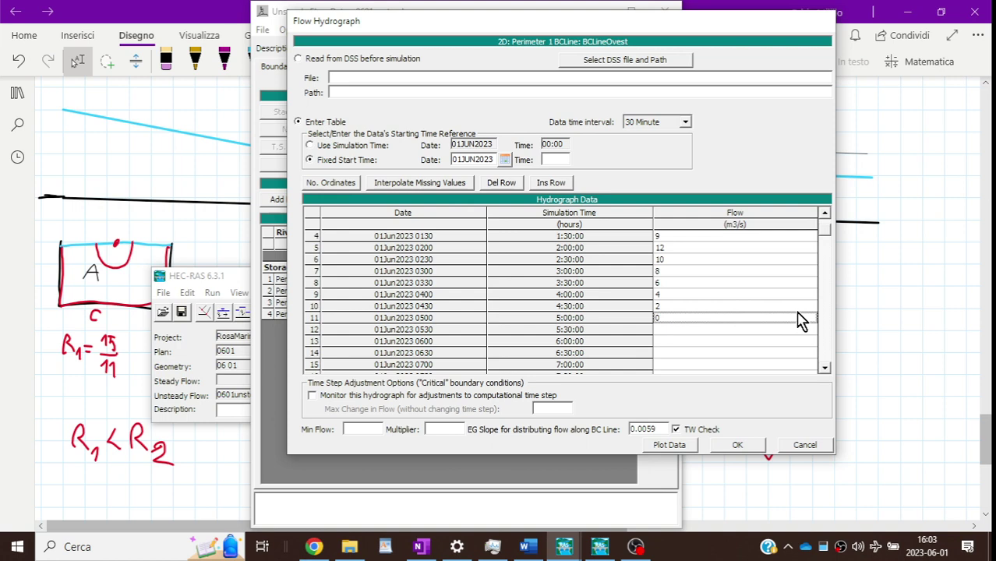
text(1)
key(Home)
key(Delete)
Step: Fill the BCLineOvest hydrograph with a flow of 1 m3/s for every half hour from 5:30 to 7:30
key(Down)
text(1)
key(Down)
text(1)
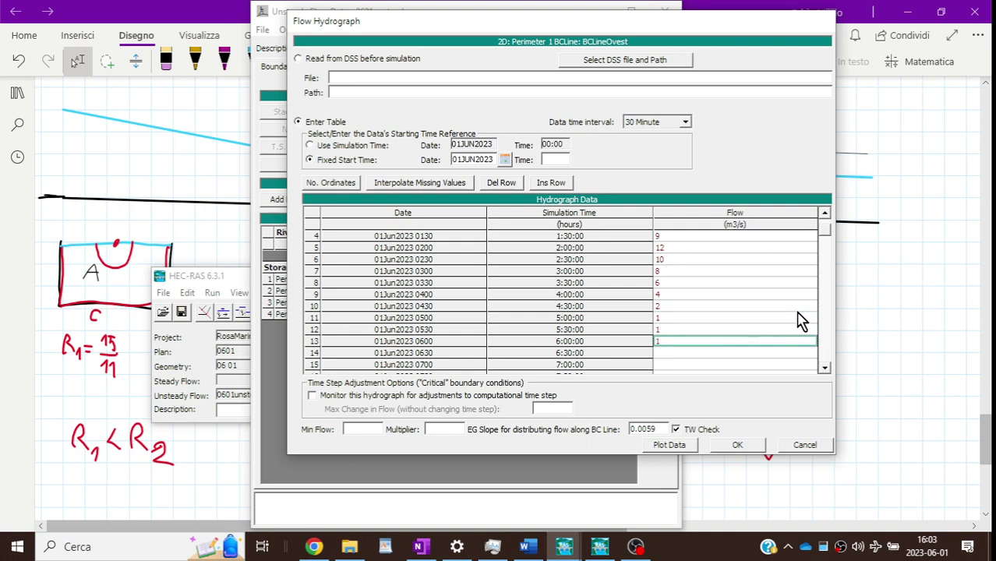
key(Down)
text(1)
key(Down)
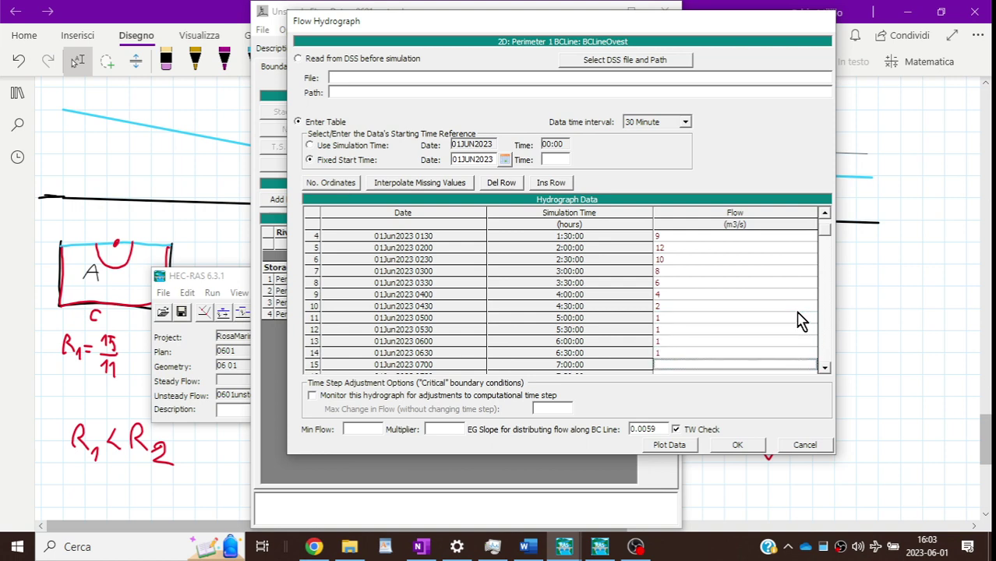
text(1)
key(Down)
text(1)
key(Down)
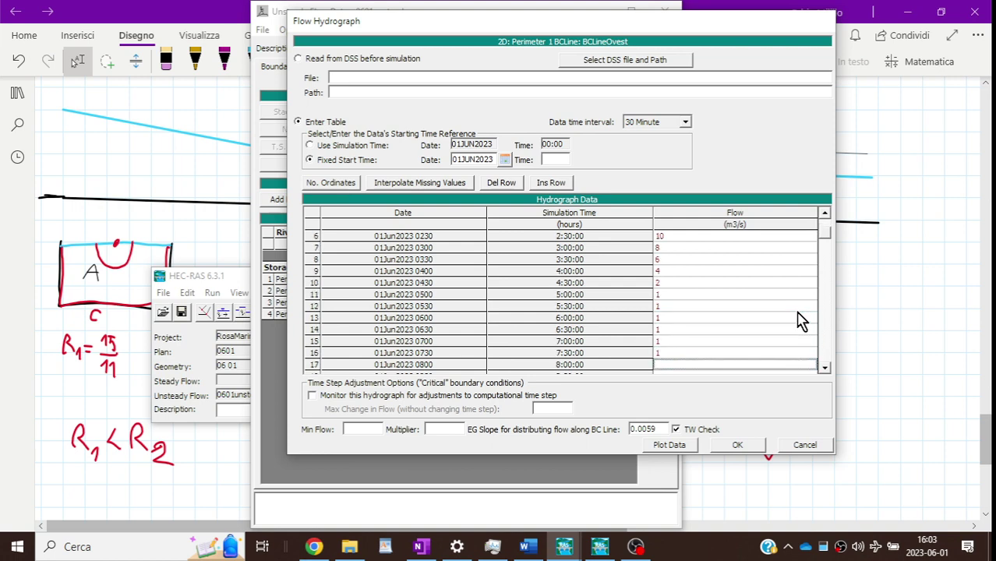
Step: End the BCLineOvest hydrograph with a flow of 0 m3/s at 8:00 and accept the table
text(1)
key(Down)
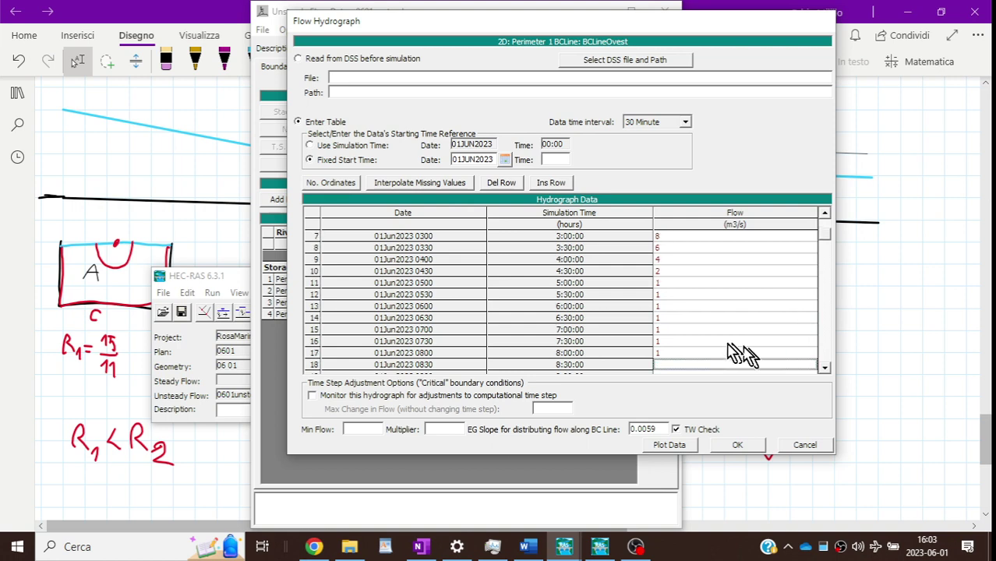
click(692, 354)
text(10)
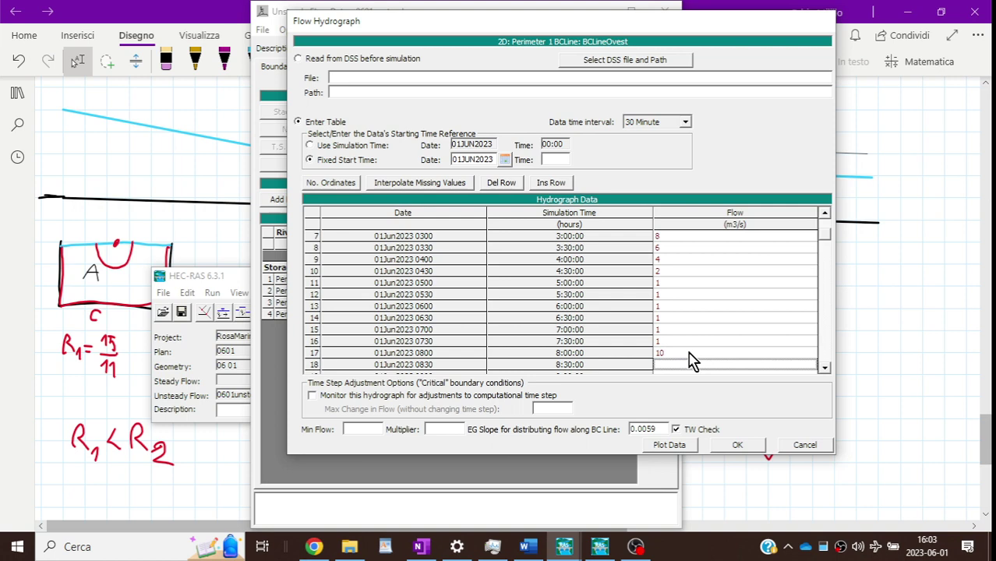
click(689, 354)
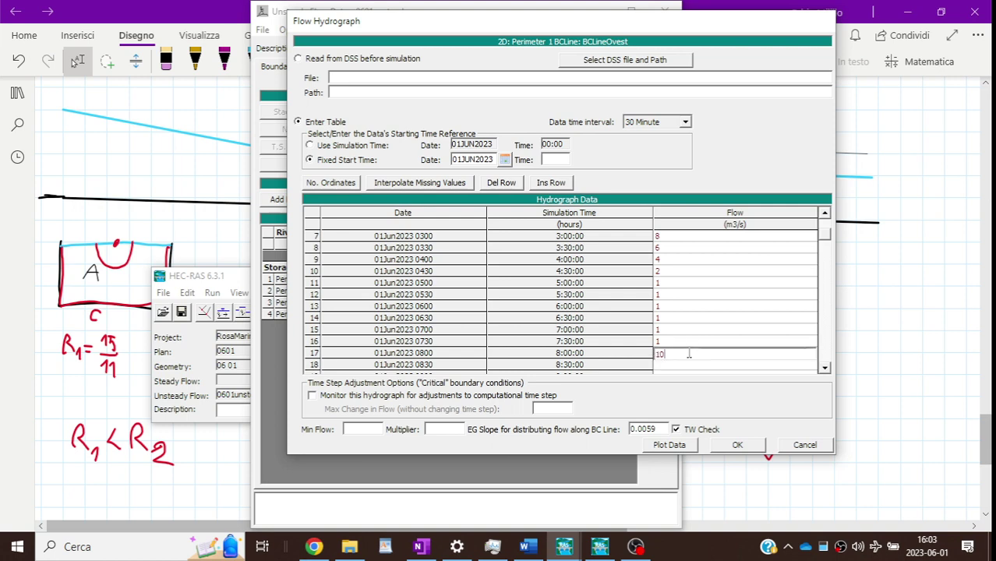
click(692, 358)
text(0)
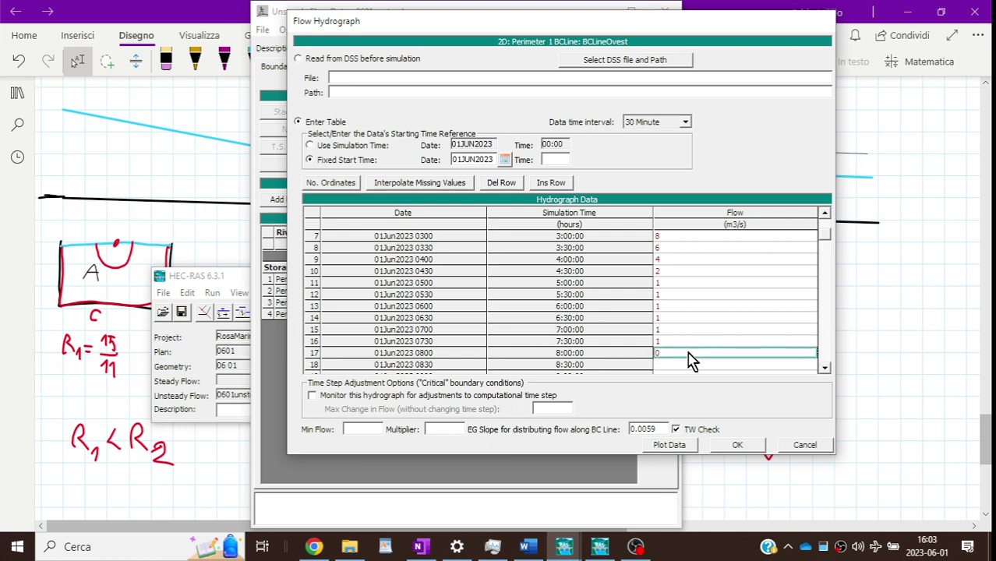
click(738, 445)
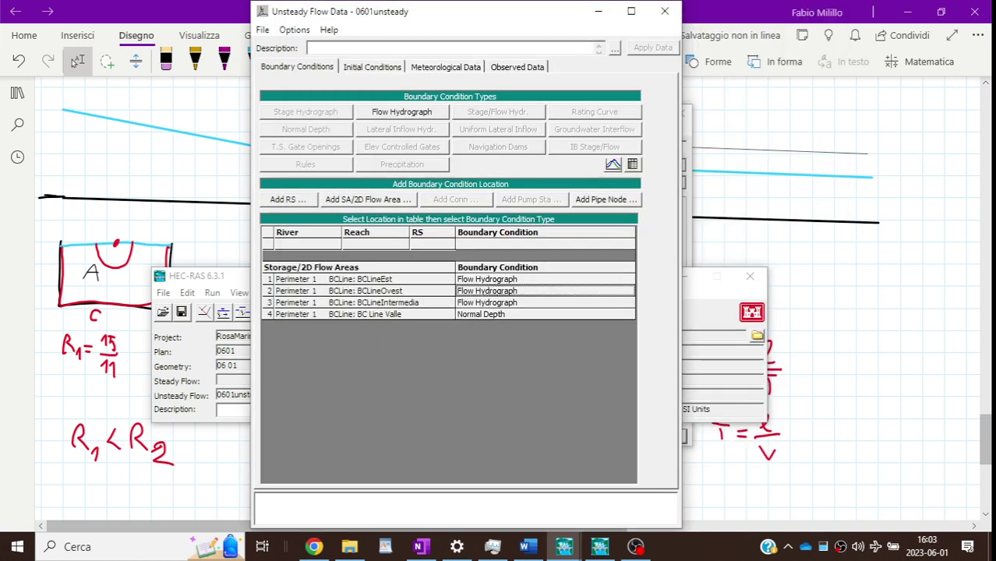
Step: Save the 0601unsteady flow data and close its editor
click(263, 30)
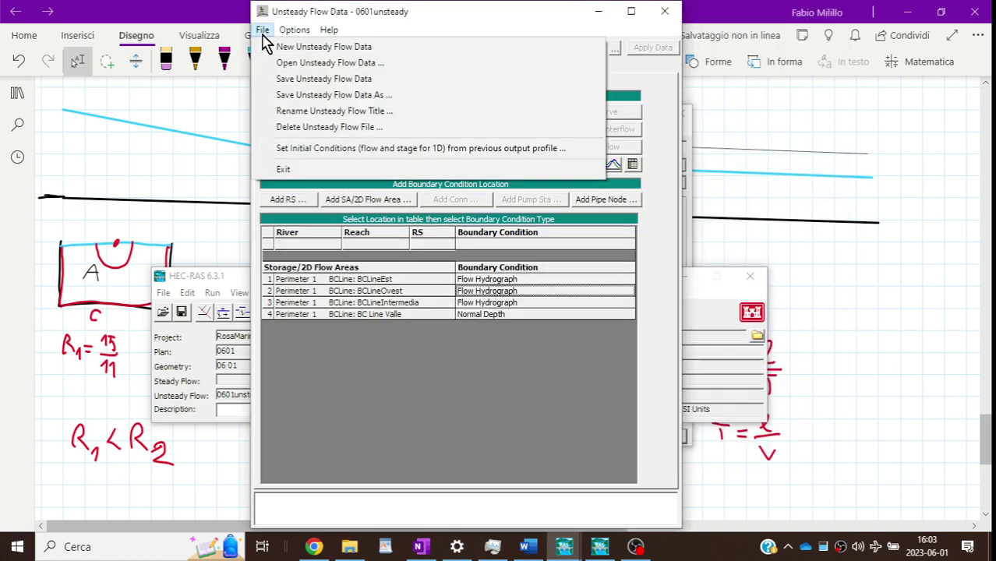
click(274, 78)
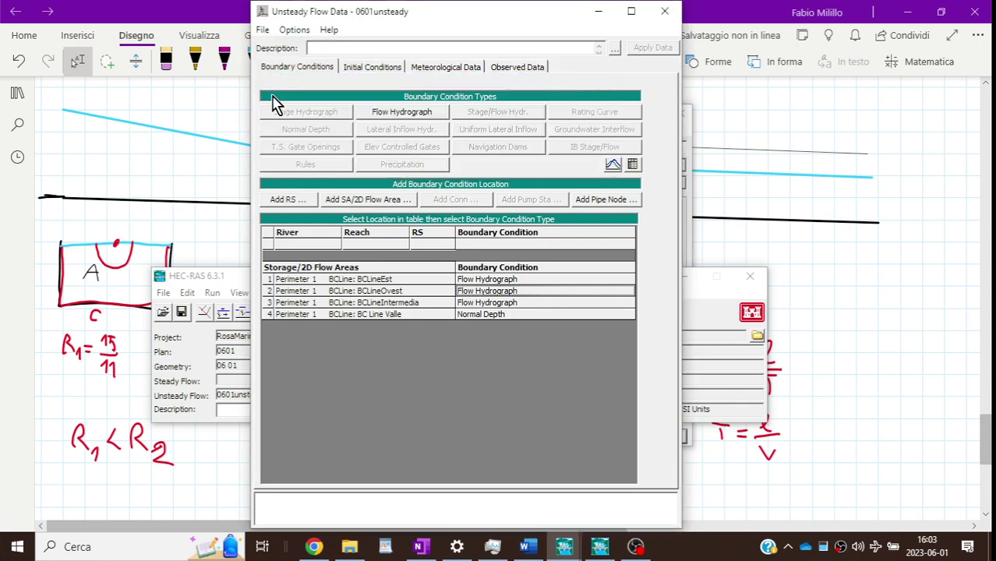
click(665, 13)
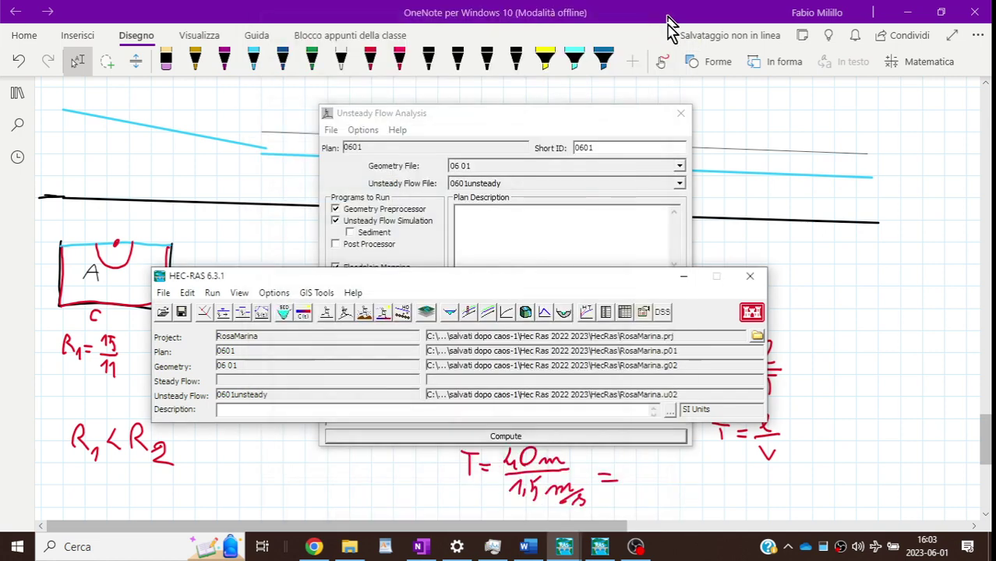
Step: Try to run the unsteady flow computation of plan 0601 again and close the computation report
click(460, 123)
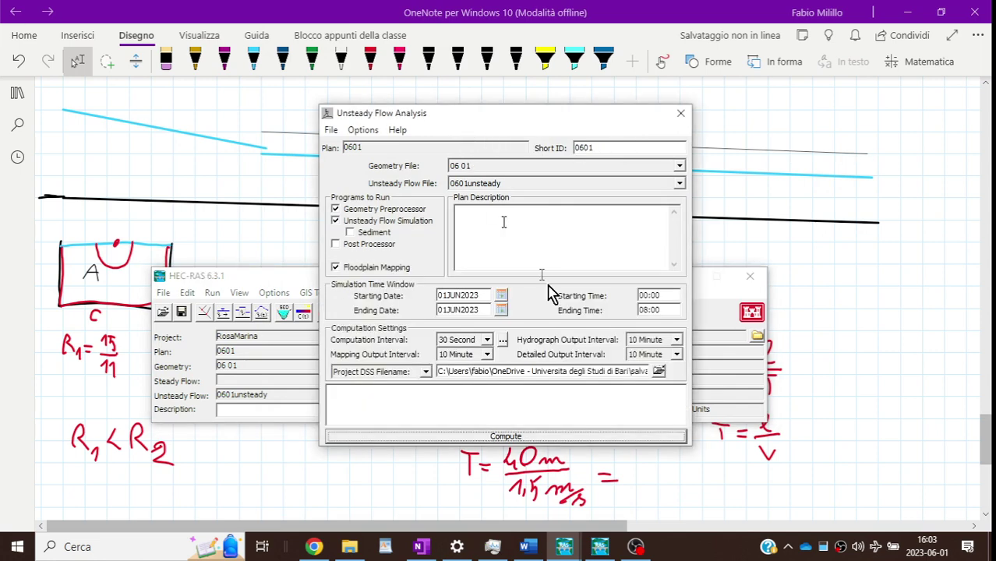
click(621, 438)
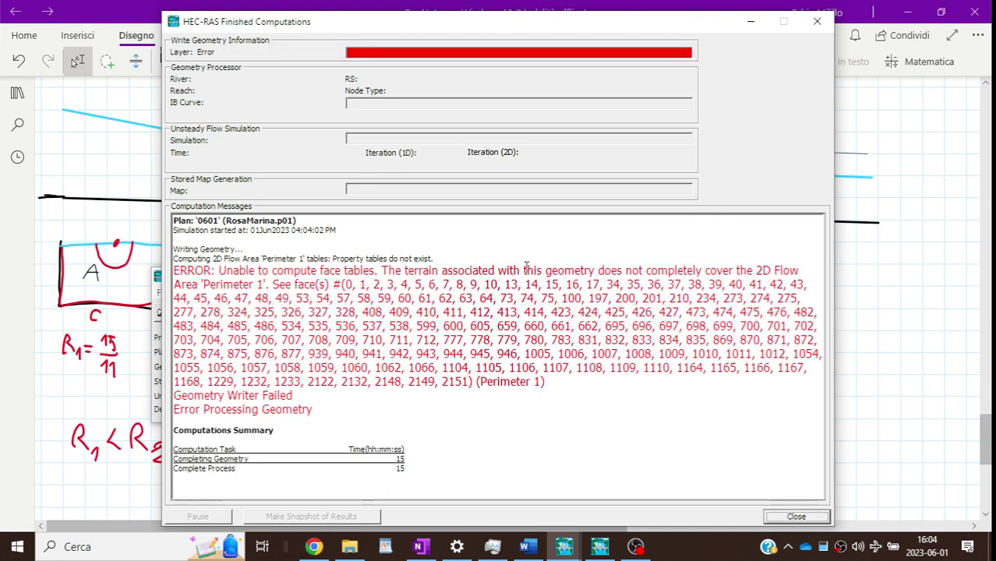
click(820, 28)
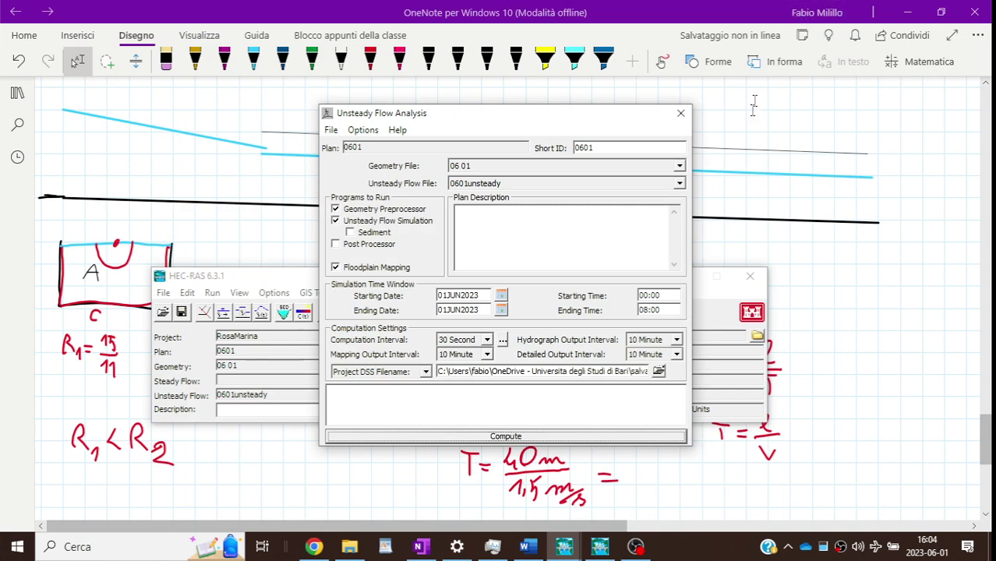
click(636, 546)
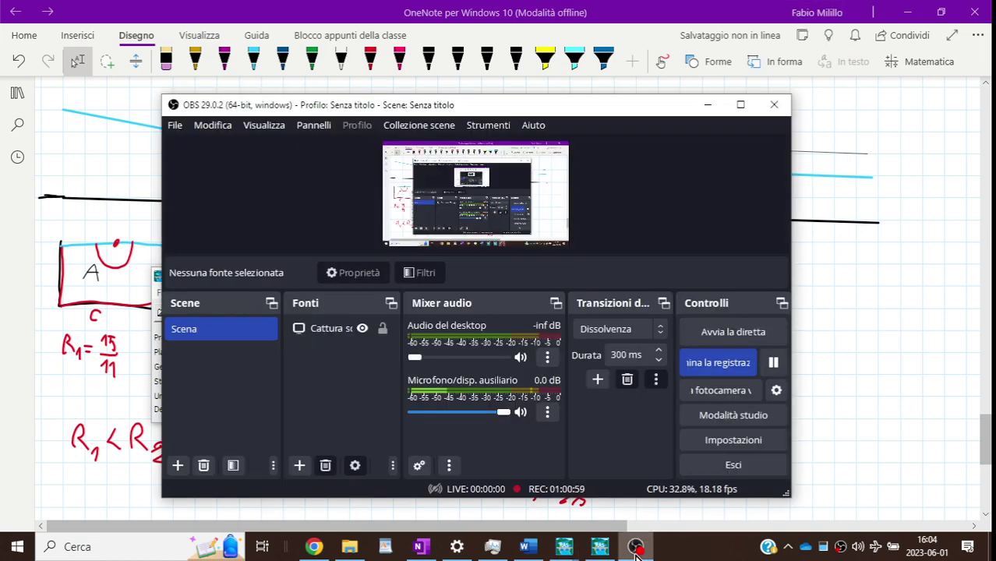
click(773, 363)
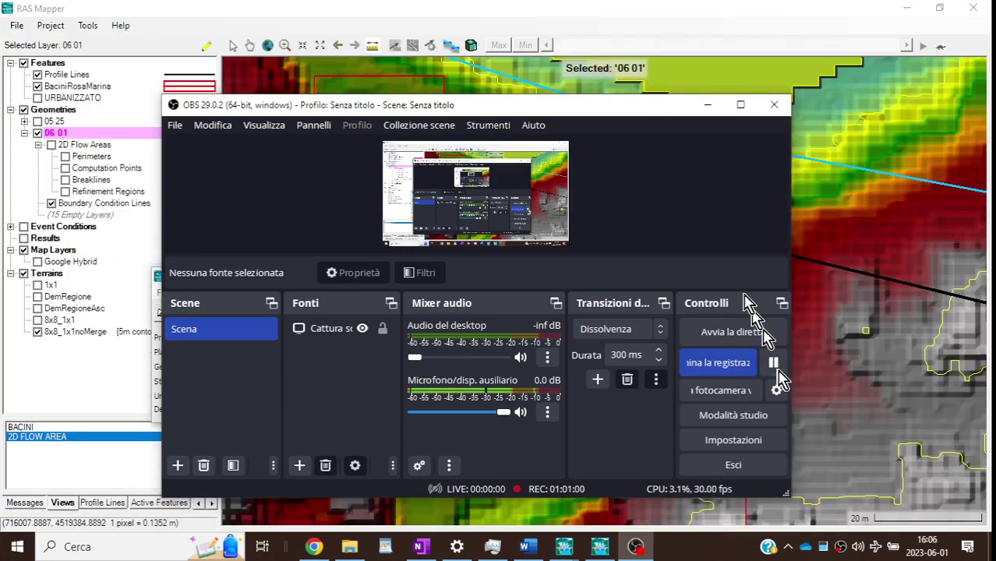
Step: Switch to RAS Mapper, put the 2D flow areas of geometry 06 01 into edit mode and compute the property tables for Perimeter 1
click(515, 23)
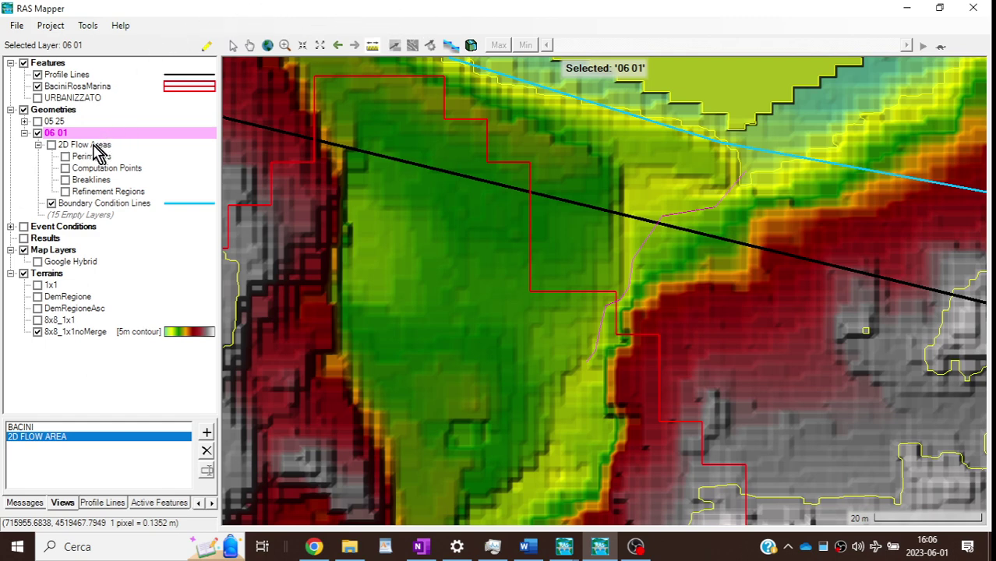
right_click(66, 155)
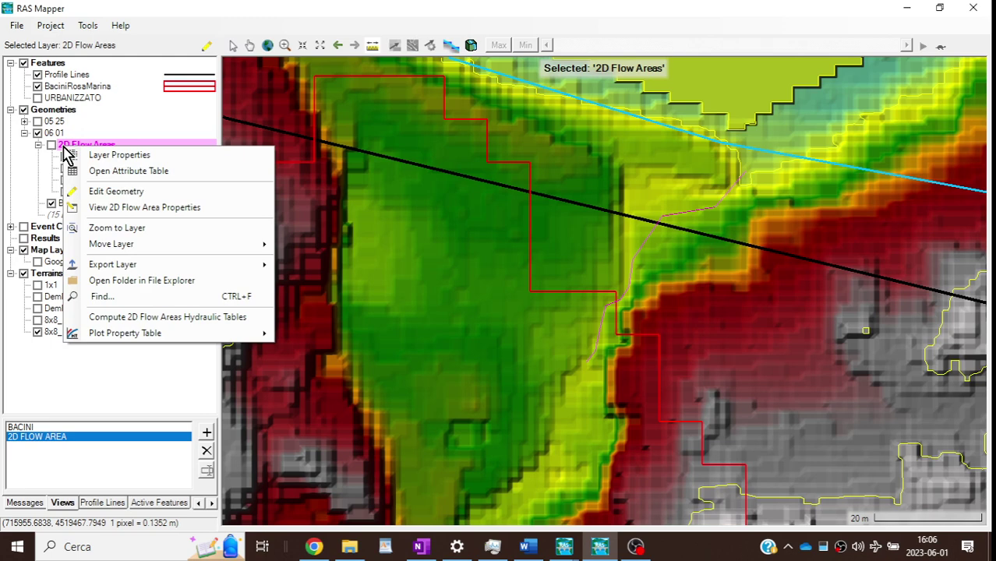
click(115, 194)
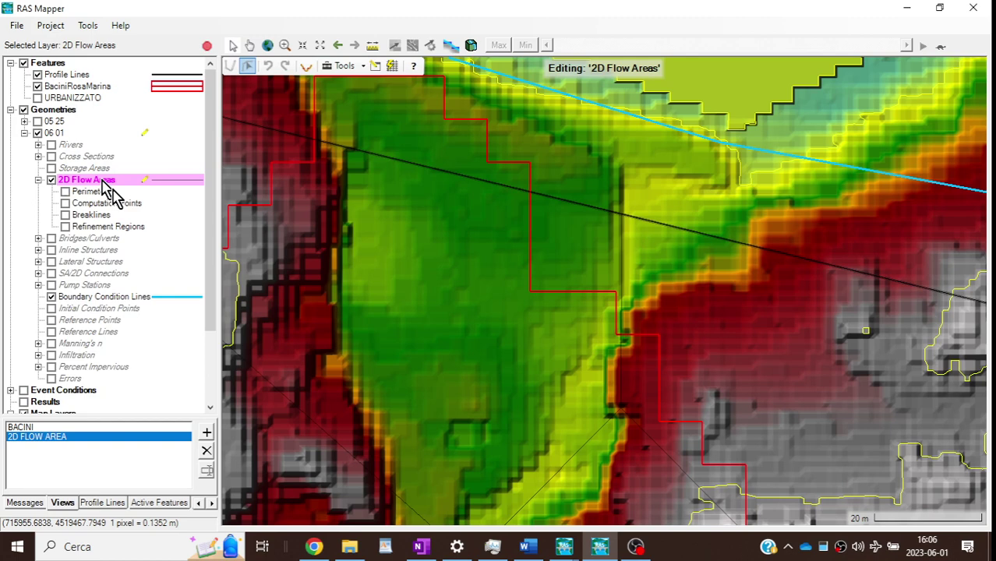
click(110, 192)
right_click(113, 193)
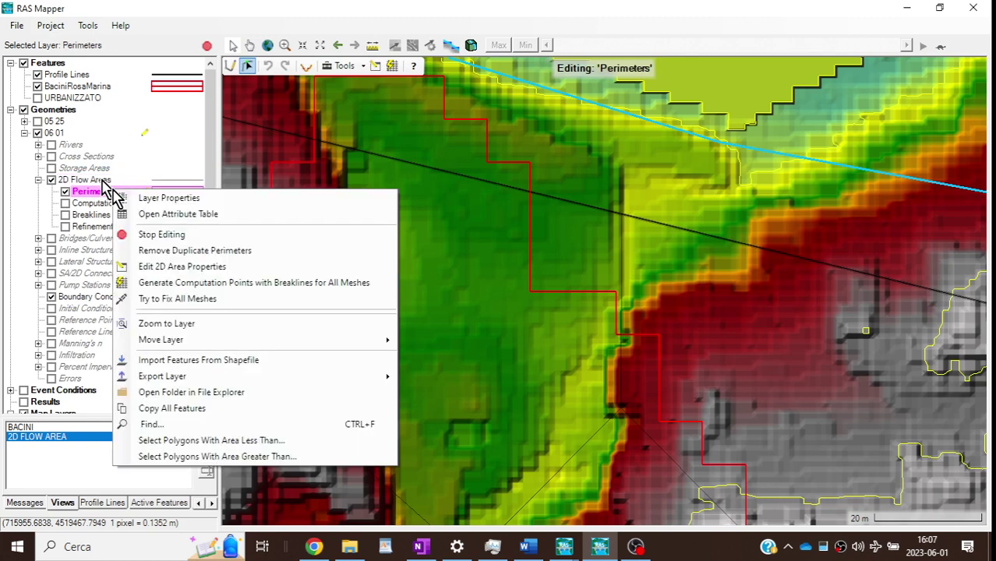
click(178, 270)
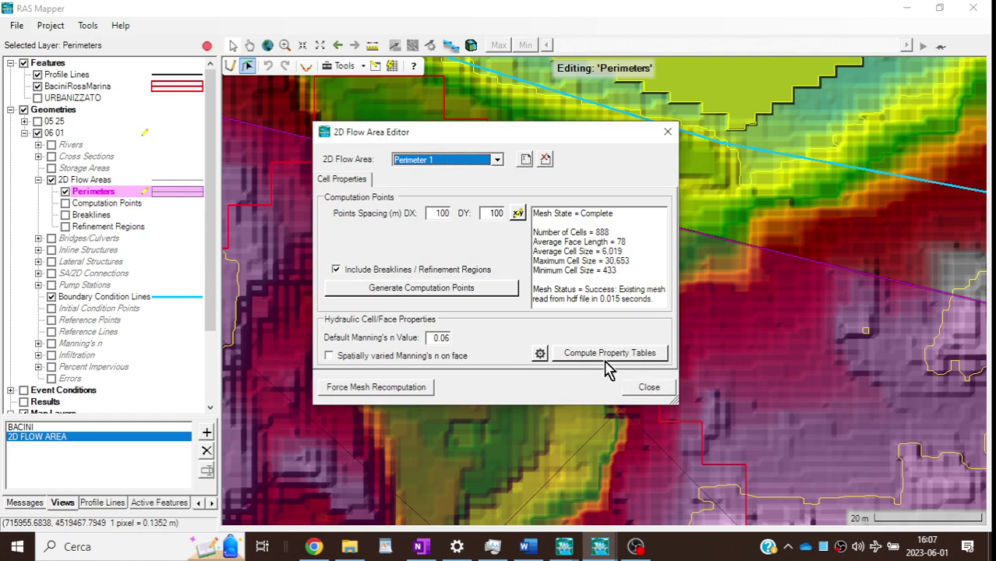
click(647, 357)
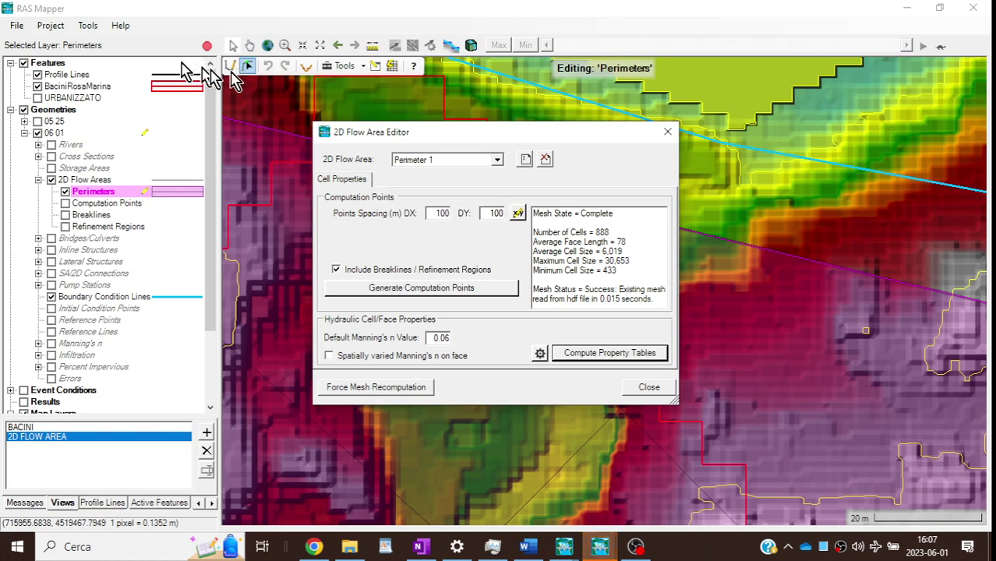
click(657, 388)
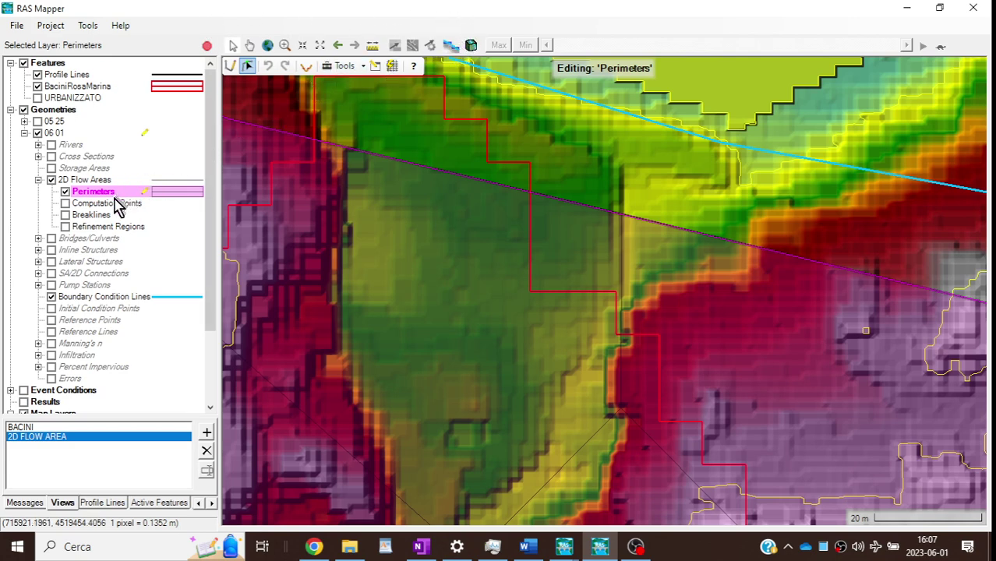
Step: Stop editing the 2D flow areas, save the edits to geometry 06 01 and return to the Unsteady Flow Analysis window
right_click(88, 181)
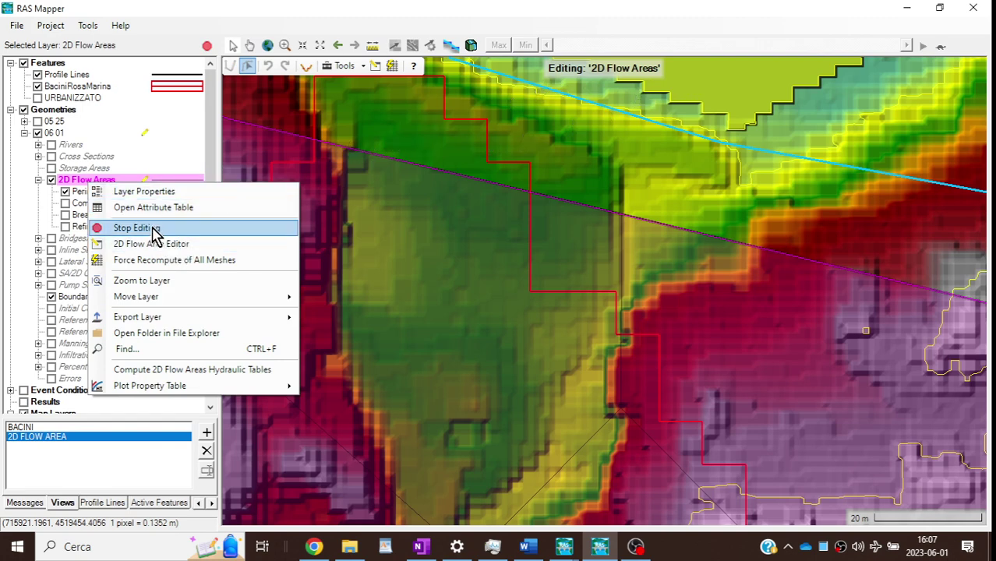
click(155, 228)
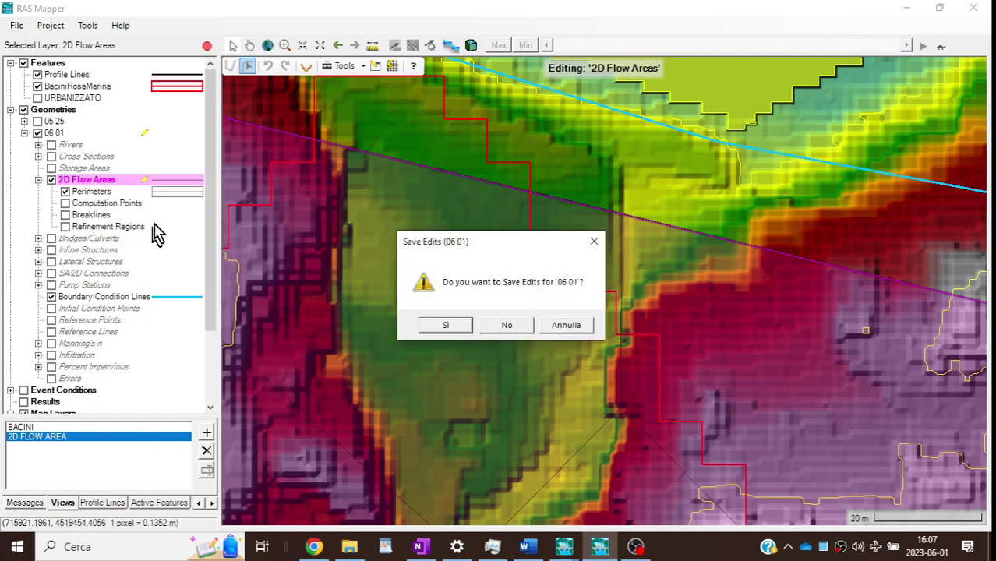
click(445, 328)
key(alt+Tab)
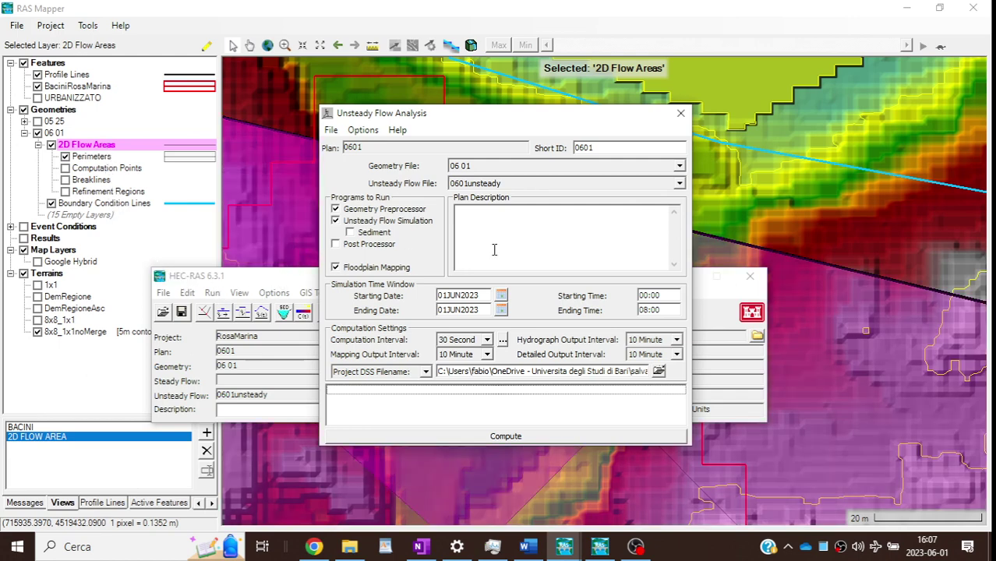
Step: Try to run the unsteady flow computation of plan 0601, read the computation messages about Perimeter 1 and close the report
click(593, 438)
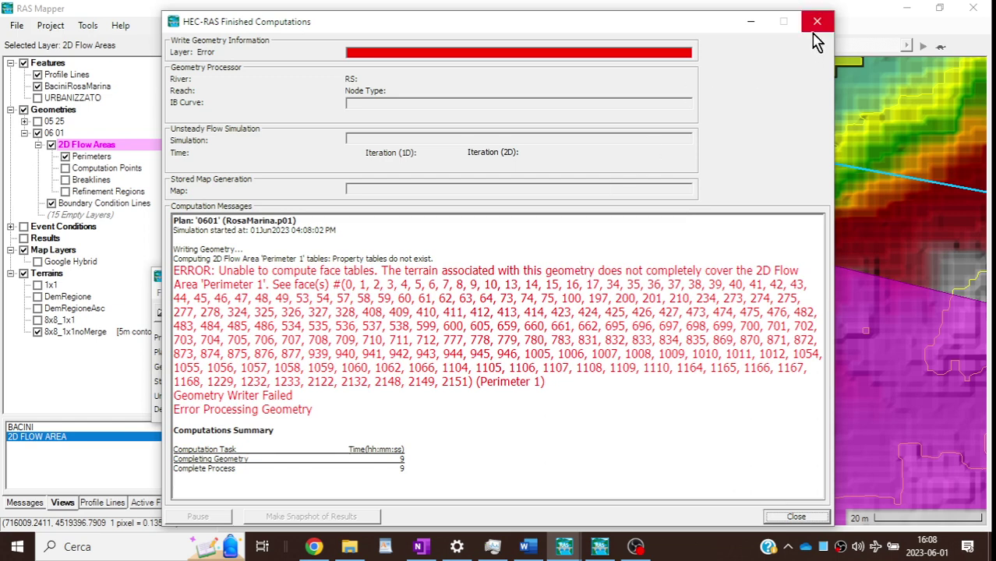
click(637, 546)
click(773, 362)
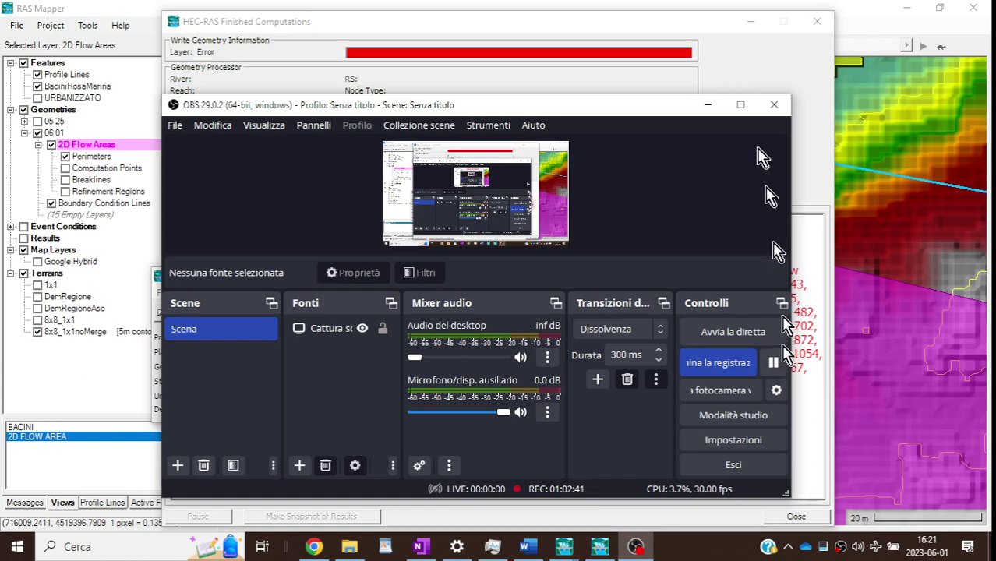
click(705, 106)
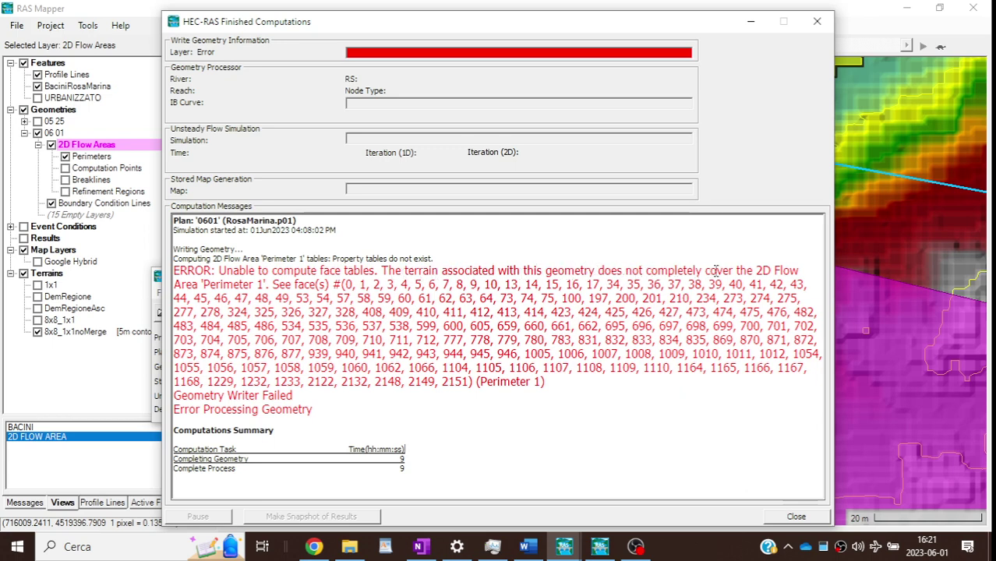
drag(381, 272, 204, 293)
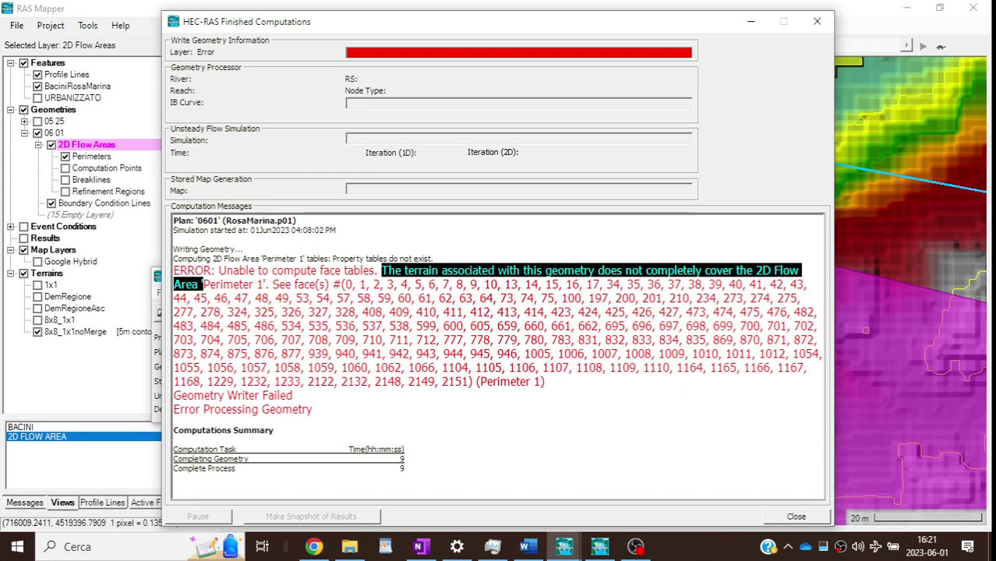
click(817, 21)
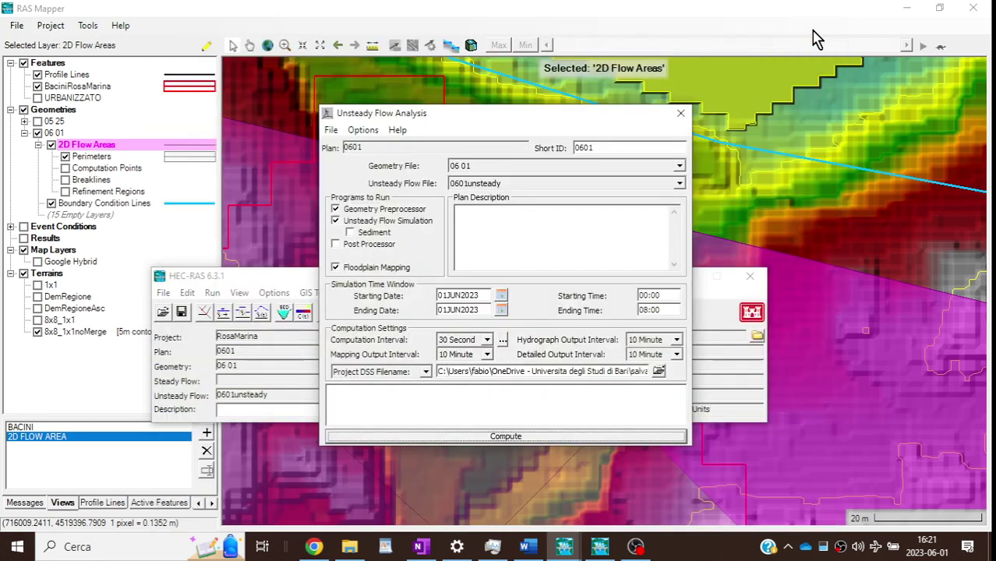
Step: Switch to RAS Mapper and associate geometry 06 01 with the terrain 8x8_1x1noMerge in the terrain associations
click(618, 16)
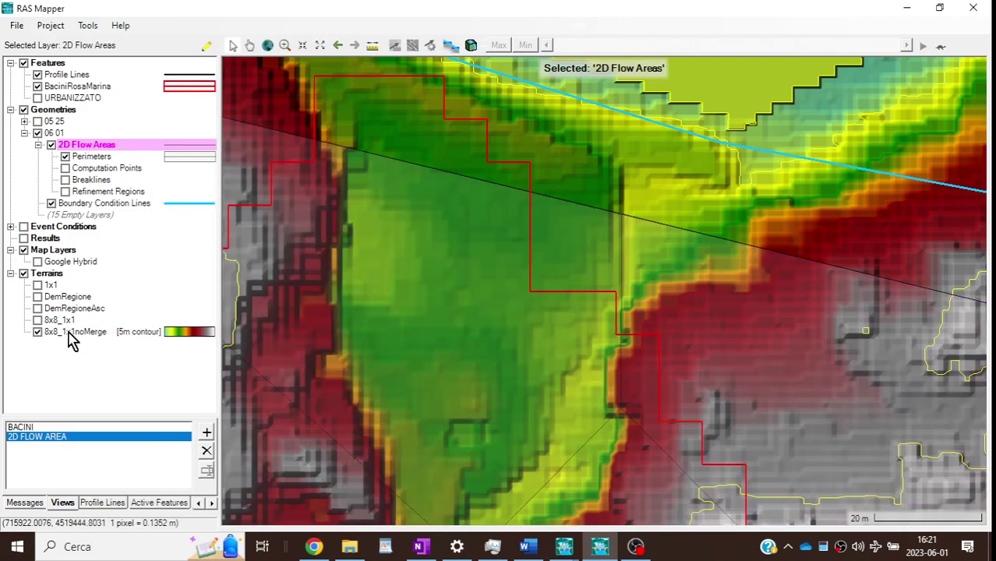
right_click(71, 335)
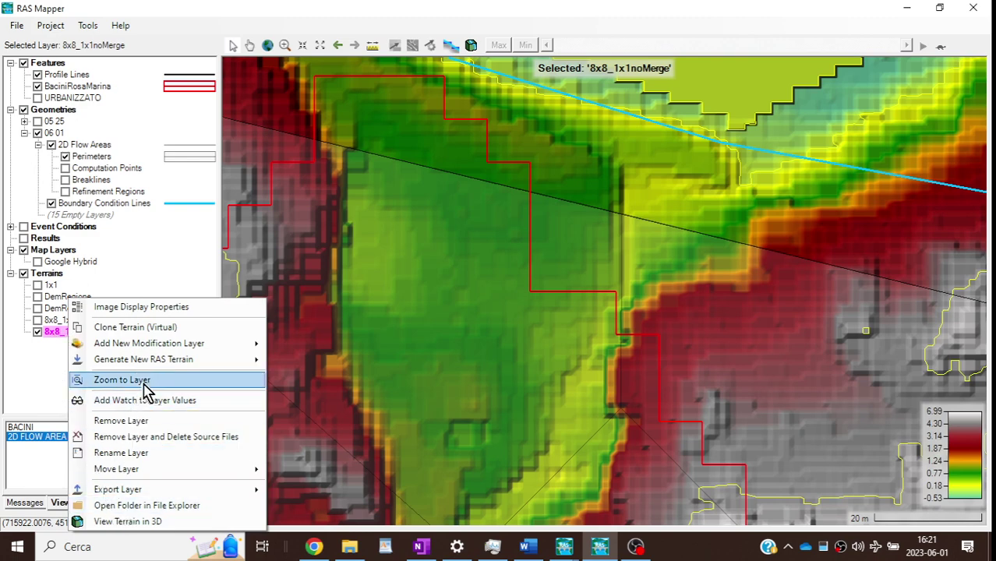
right_click(49, 274)
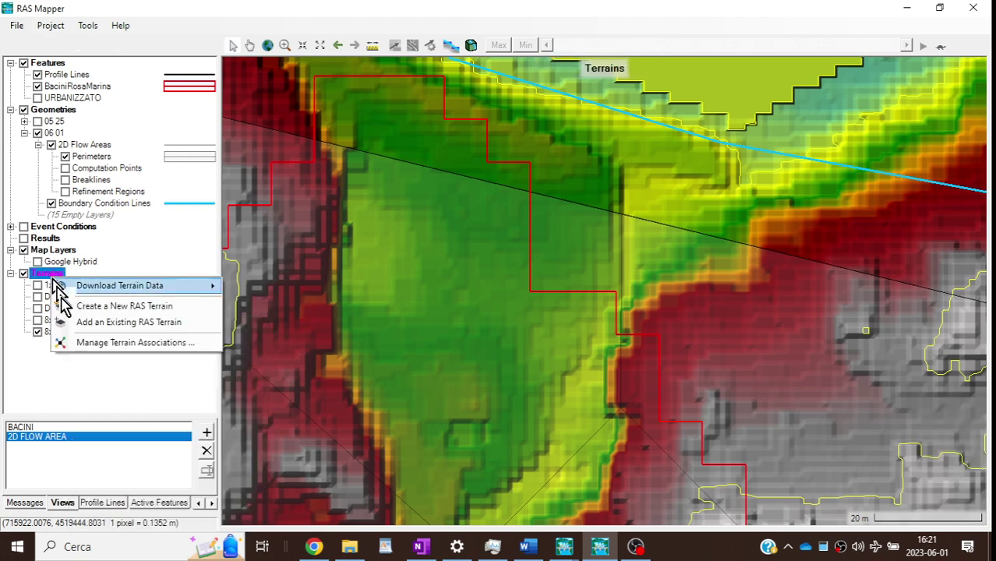
click(99, 349)
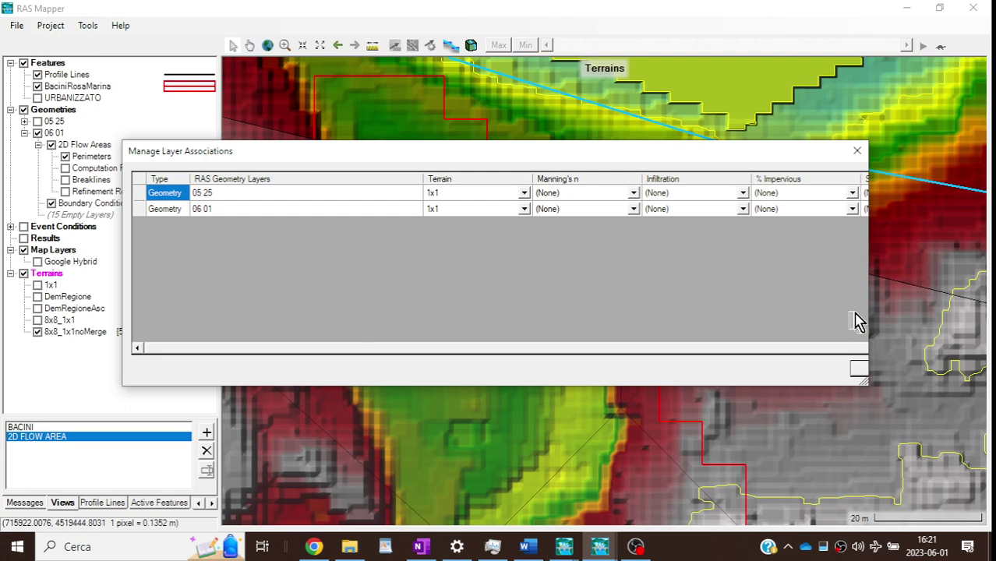
drag(870, 310, 820, 309)
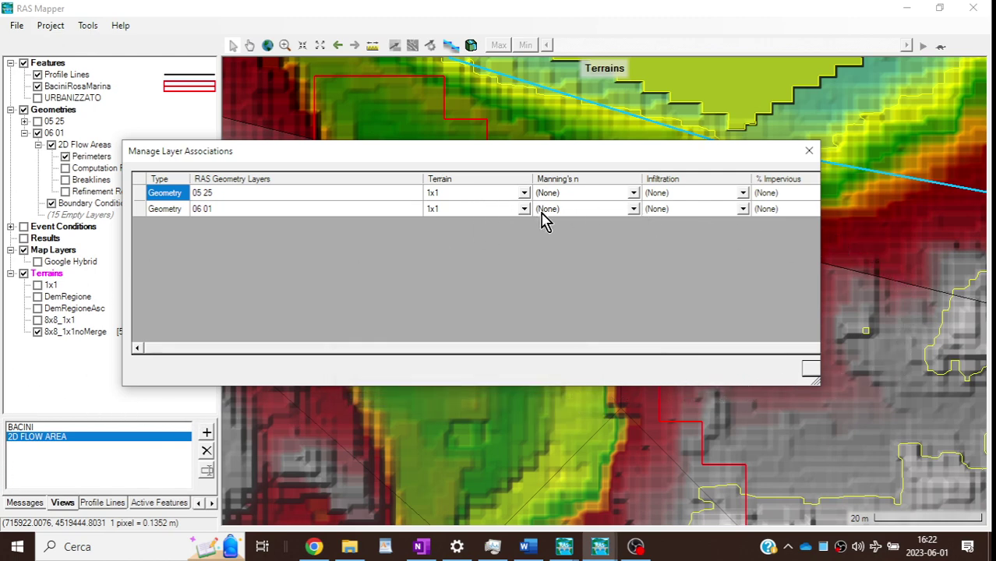
click(524, 211)
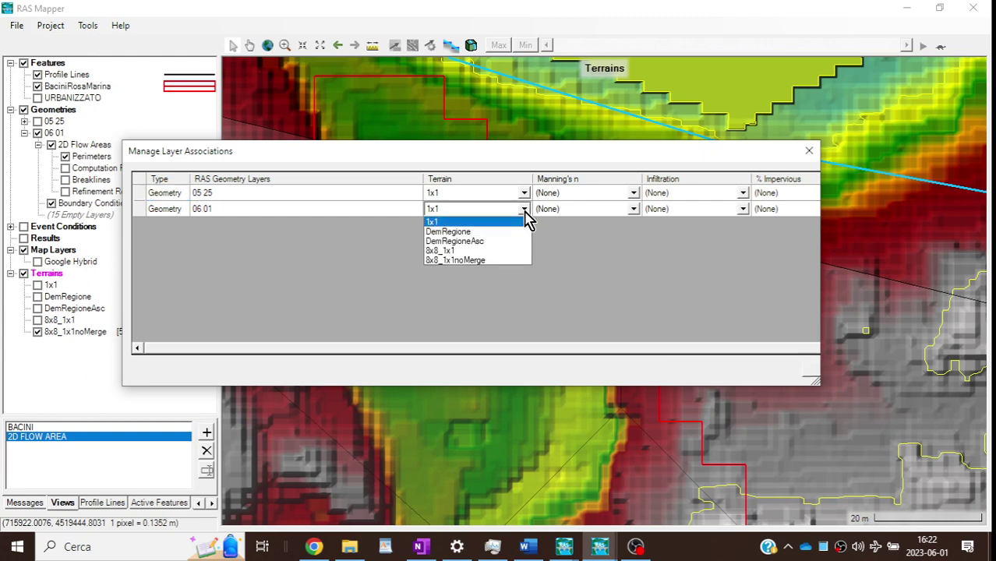
click(480, 260)
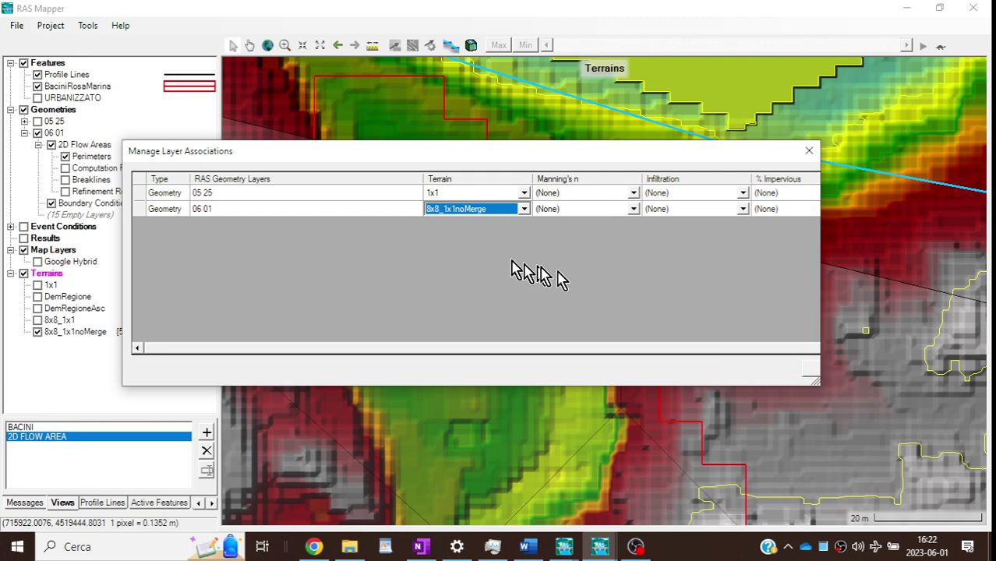
key(Return)
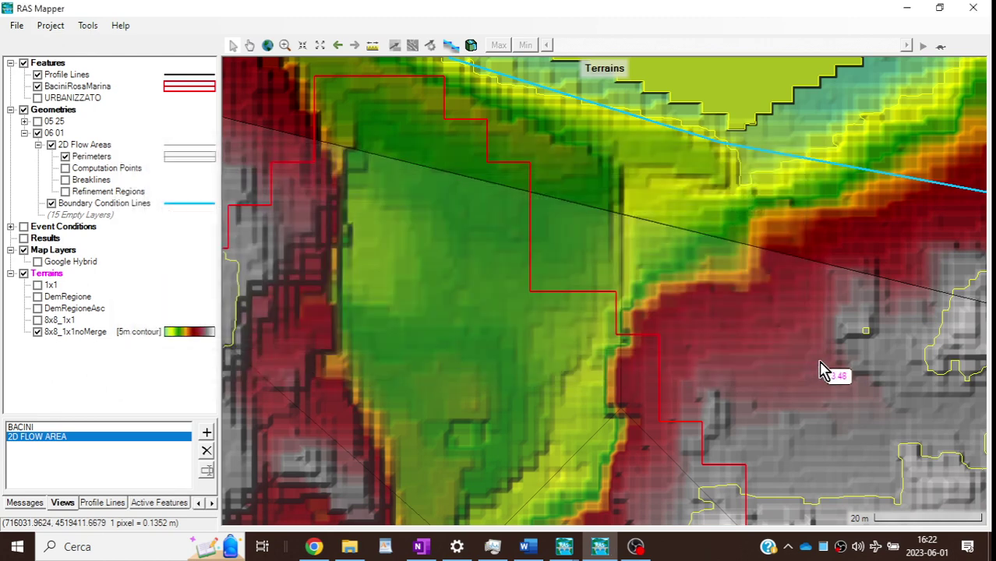
Step: Check the terrain associations of the geometries once more and save the RAS Mapper project
right_click(49, 275)
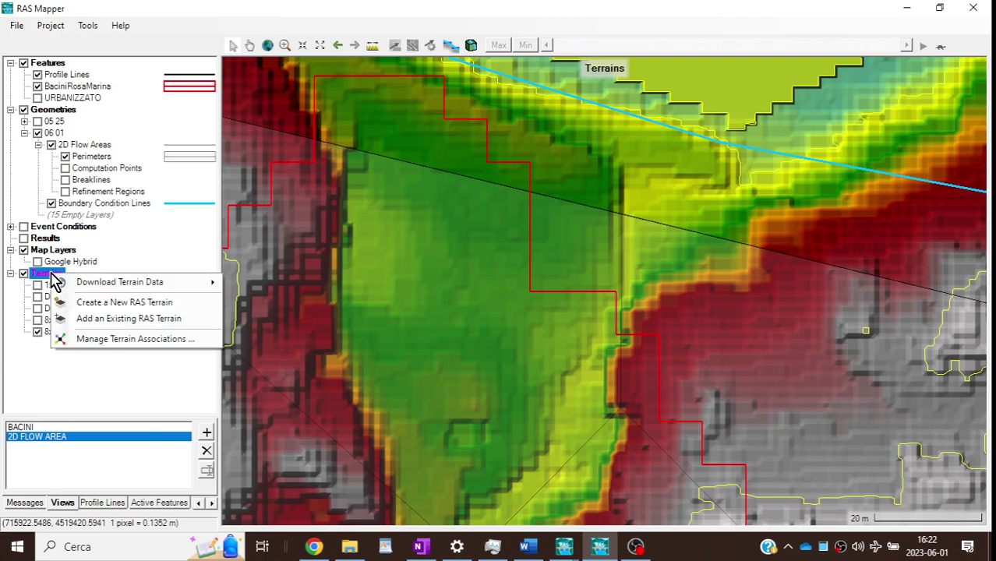
click(109, 339)
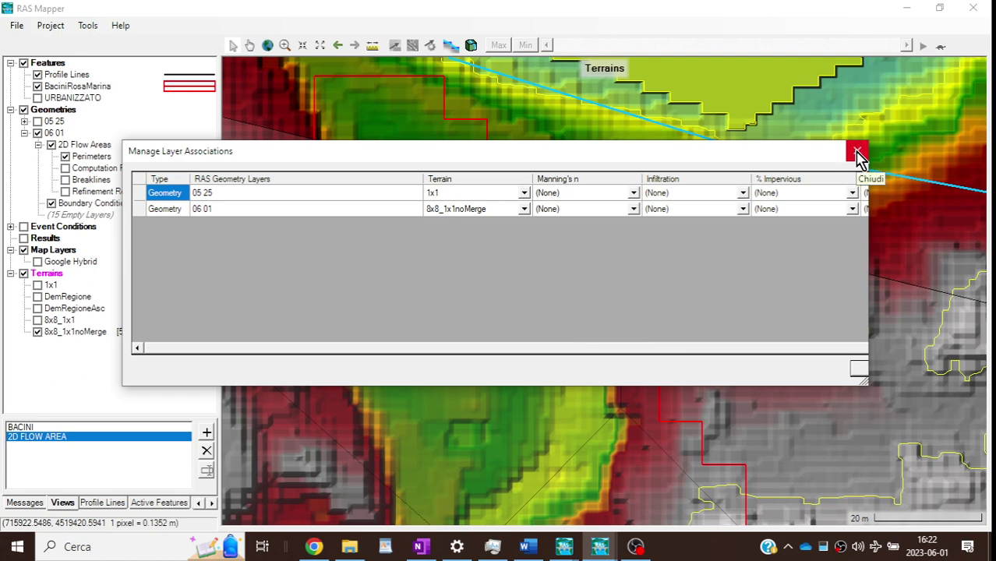
click(860, 369)
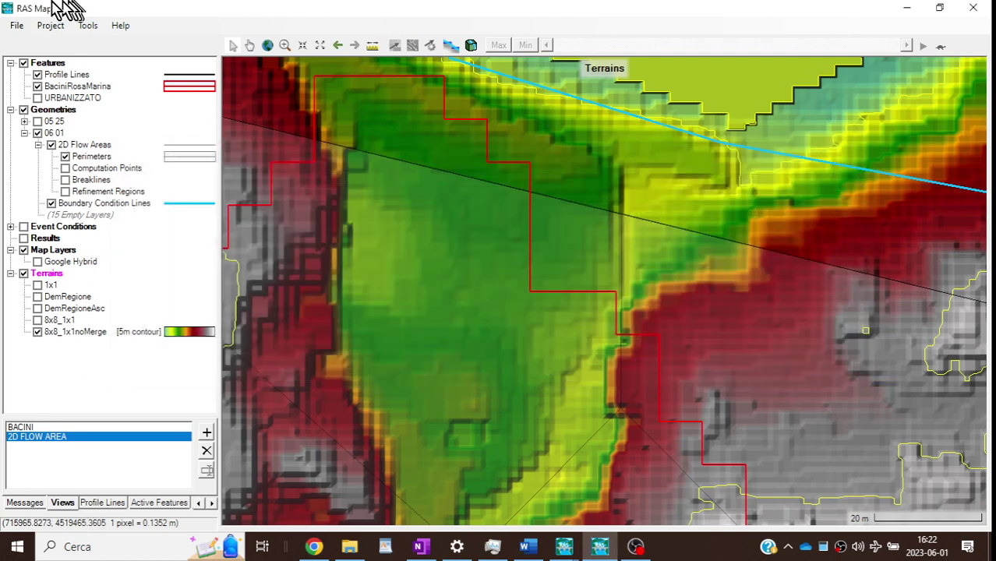
click(17, 26)
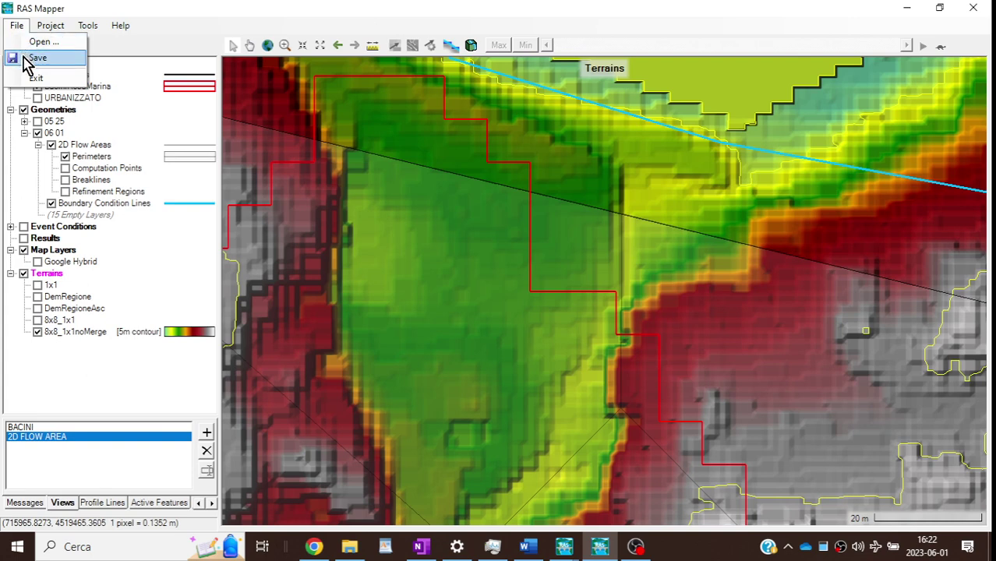
click(26, 58)
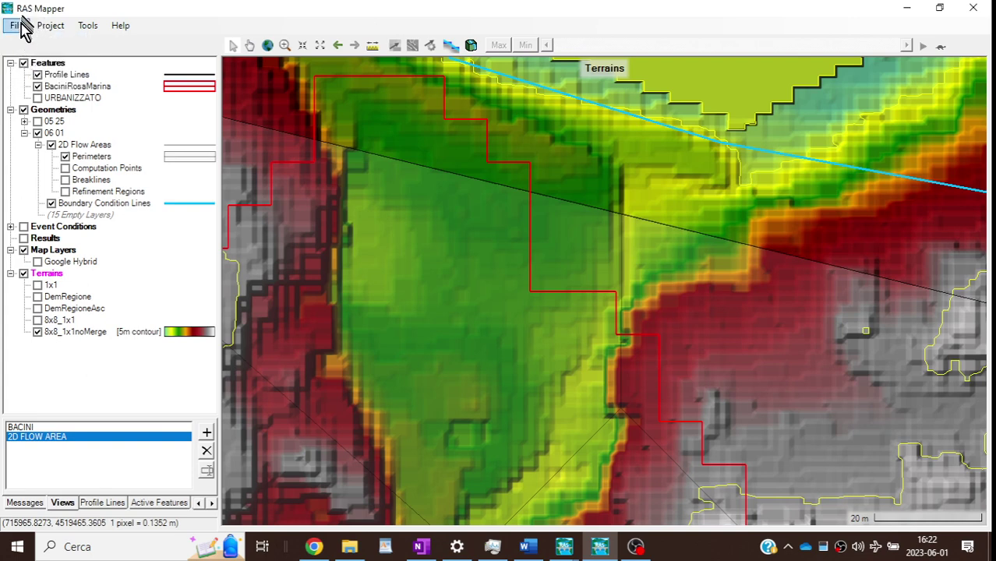
Step: Return to the Unsteady Flow Analysis window, run the computation of plan 0601 and close the finished computation report
click(598, 549)
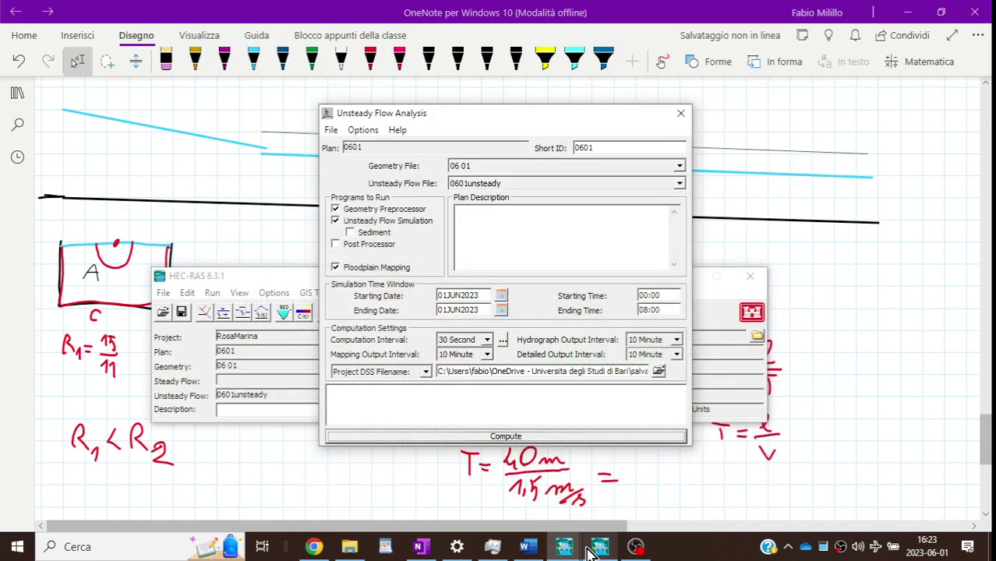
click(590, 441)
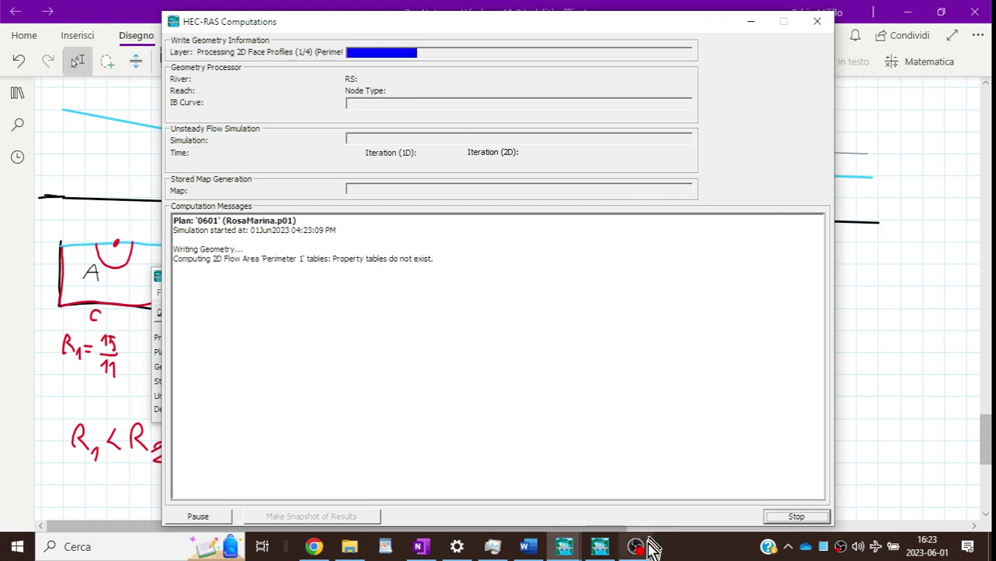
mouse_move(637, 550)
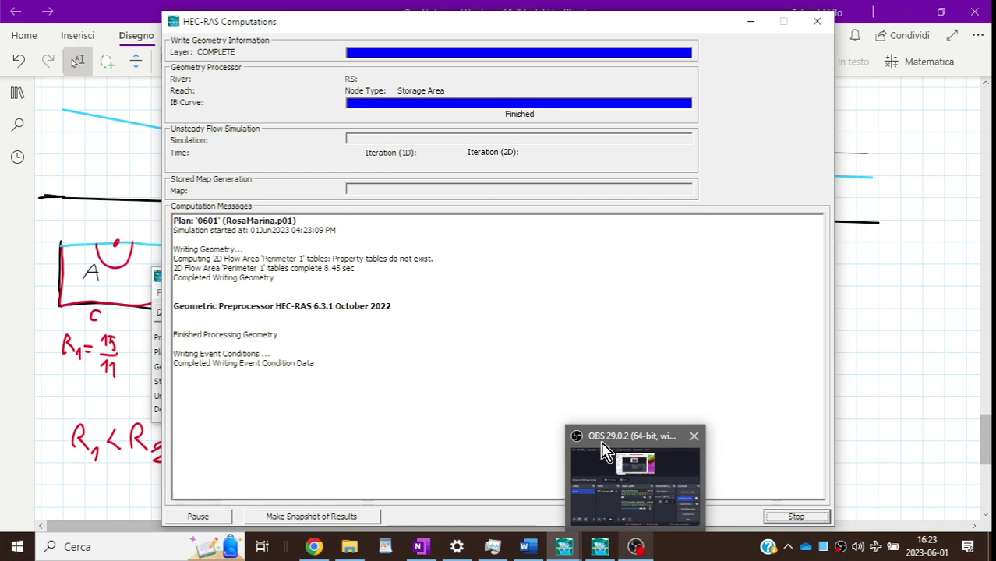
mouse_move(608, 441)
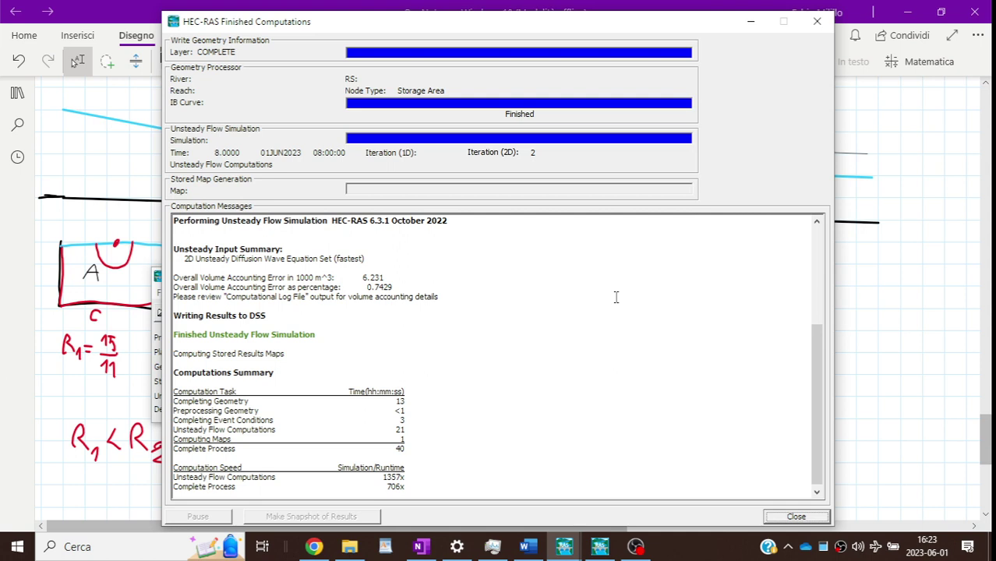
click(637, 549)
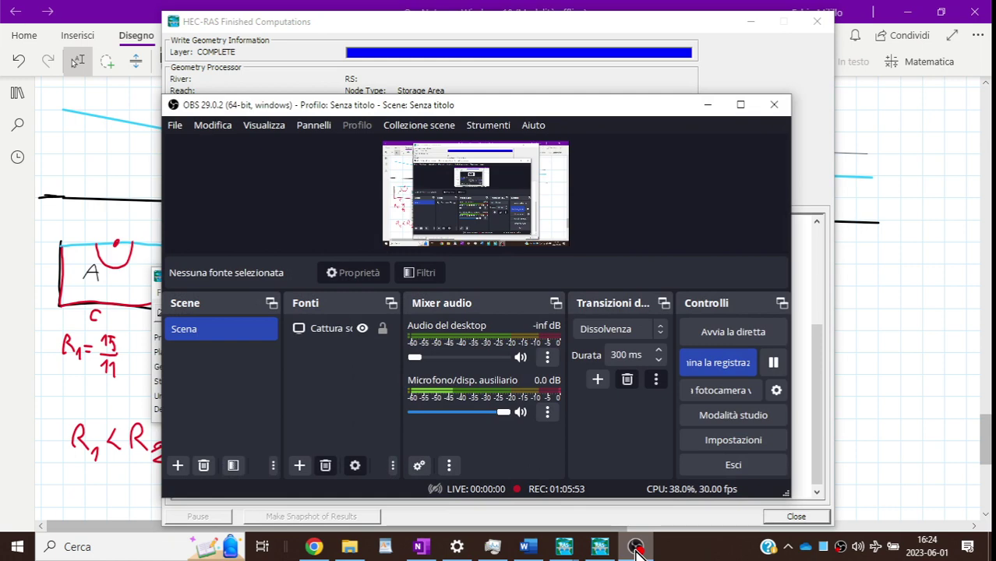
click(799, 63)
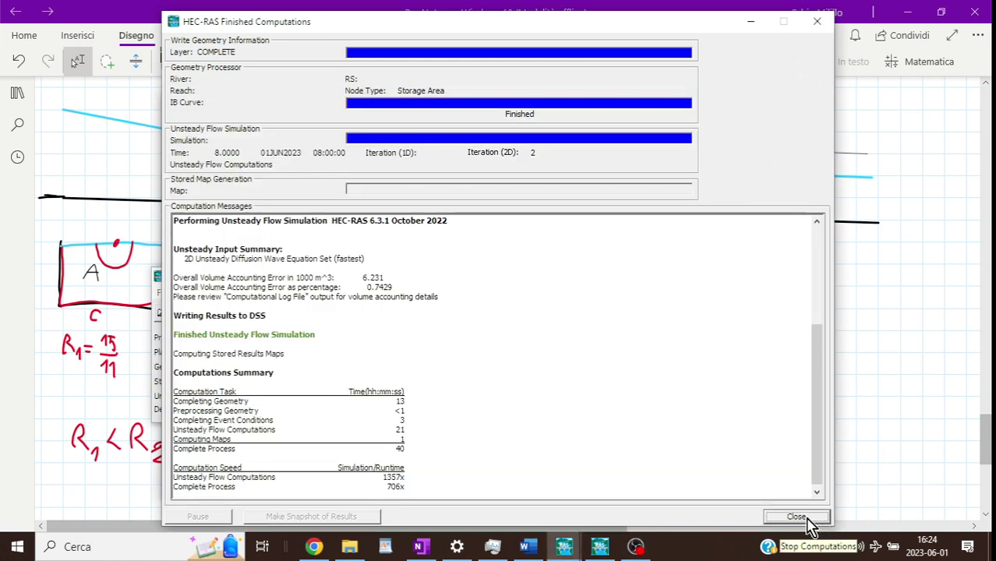
click(796, 517)
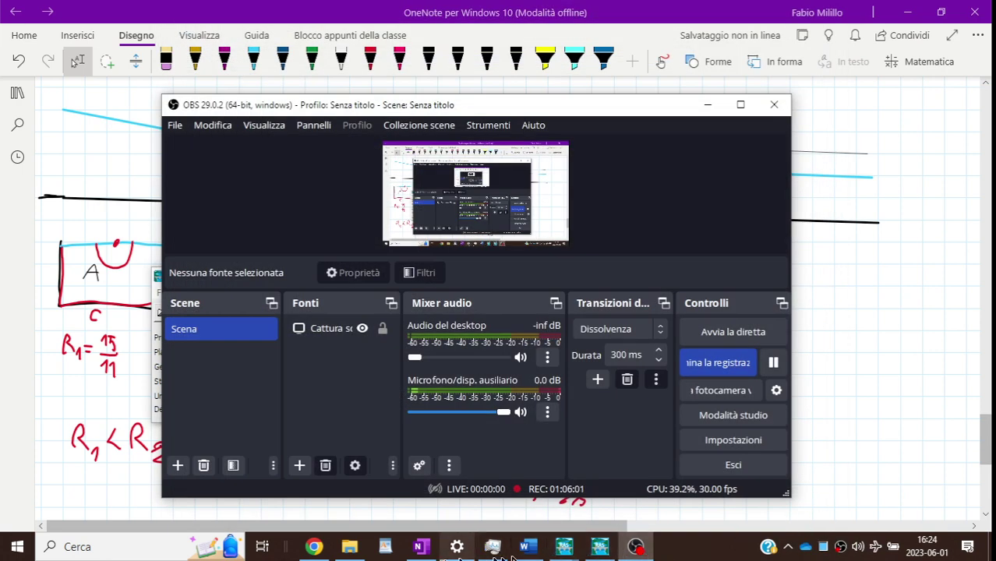
Step: Switch to RAS Mapper, restore the 2D FLOW AREA view and display the Depth (Max) layer of the 0601 results
click(600, 548)
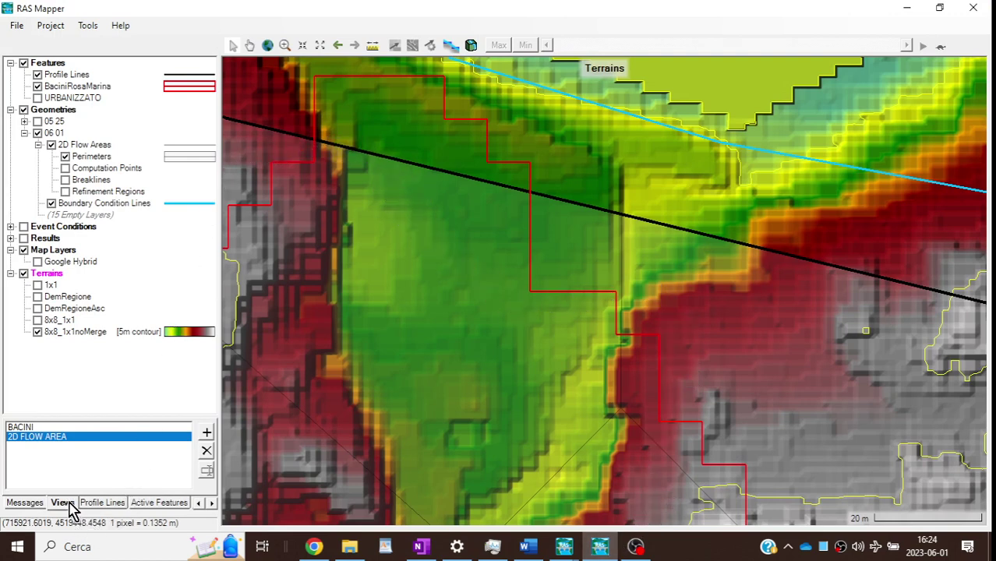
double_click(63, 448)
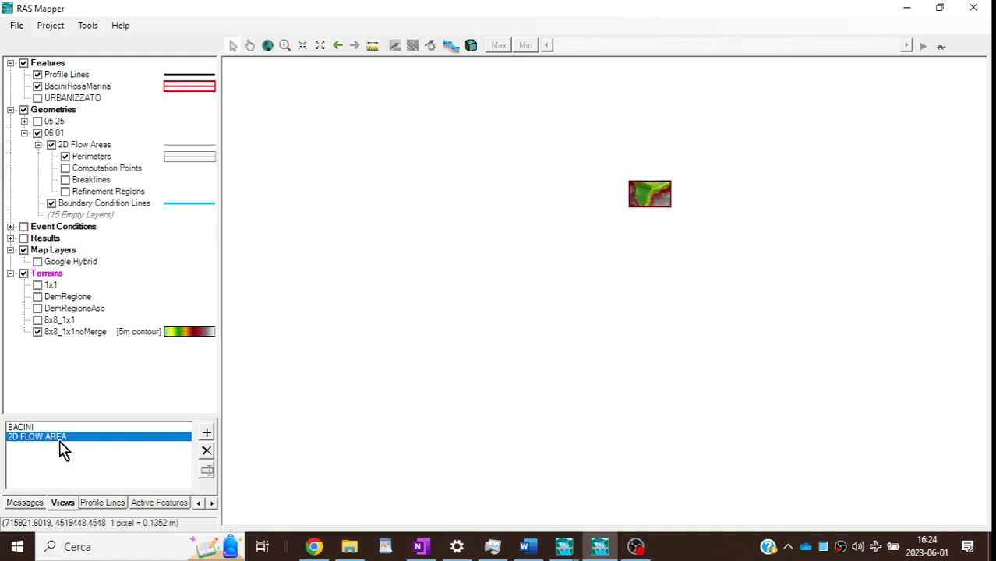
click(51, 437)
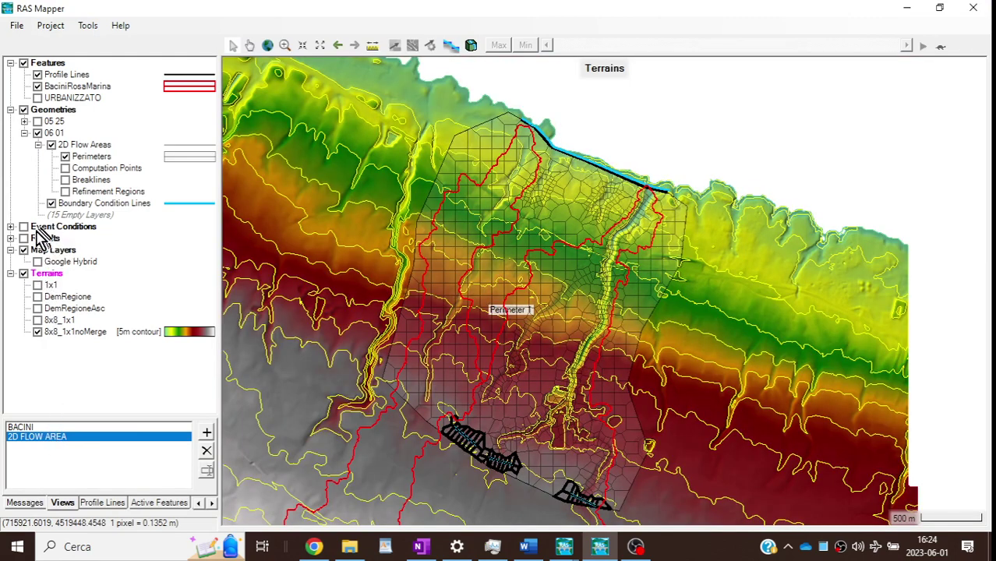
click(11, 238)
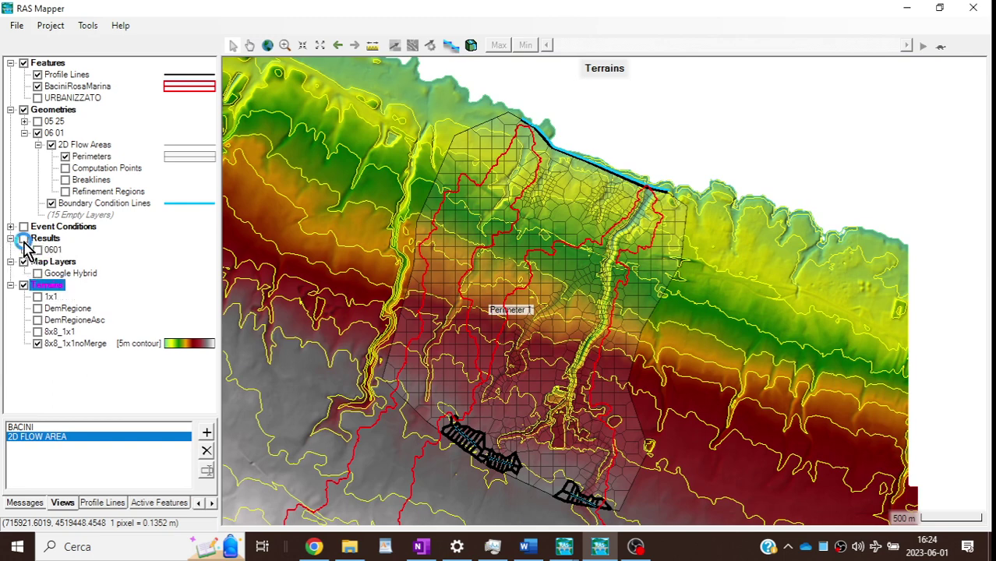
click(23, 238)
click(25, 250)
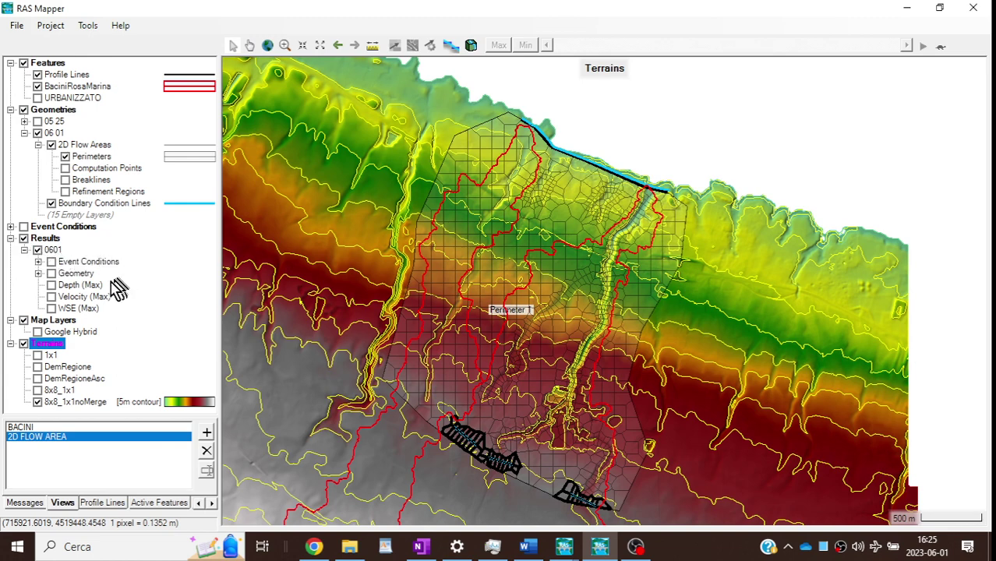
click(51, 285)
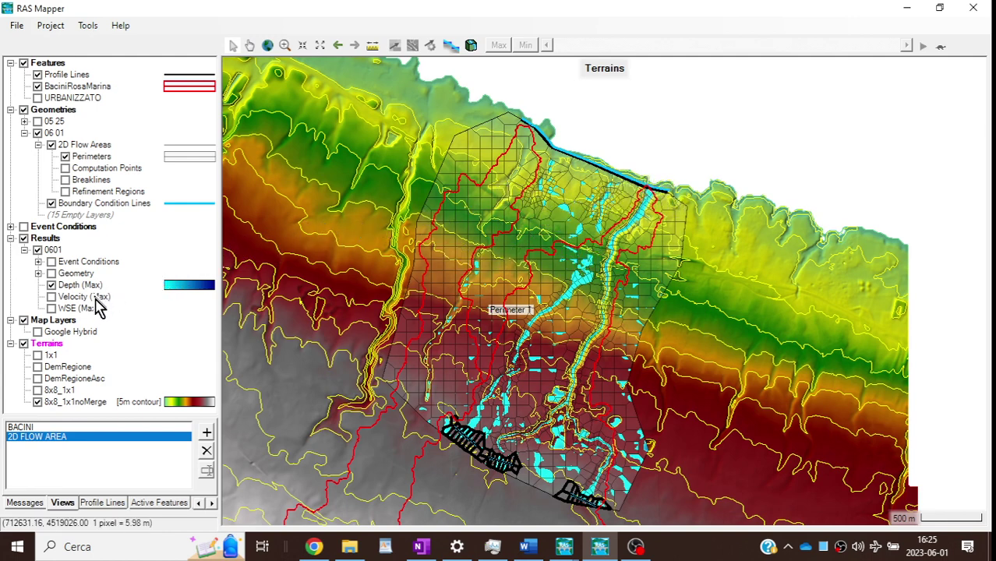
Step: Select the Depth (Max) layer of the 0601 results, set the animation delay to 0.90 s and play the animation
click(284, 46)
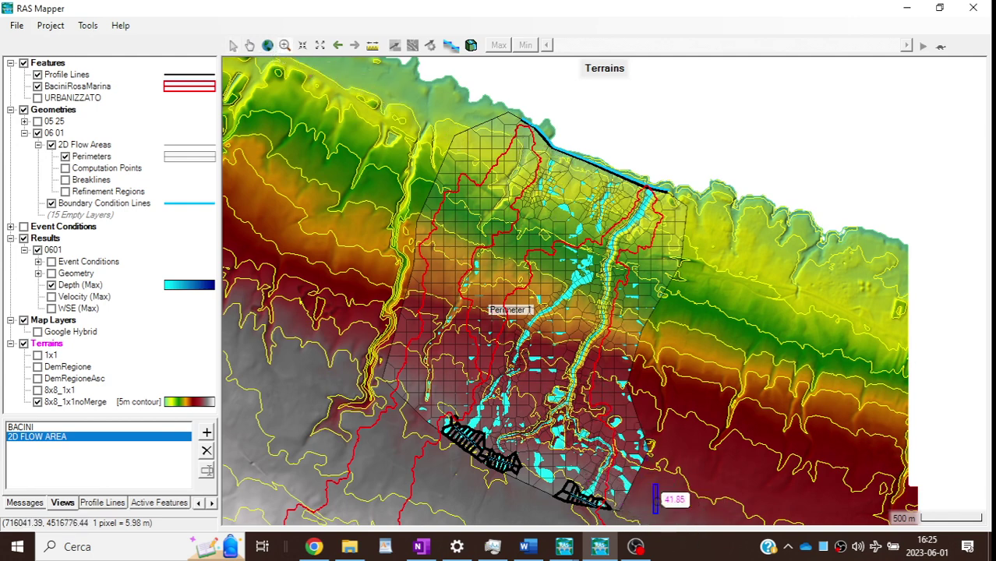
drag(658, 512, 411, 111)
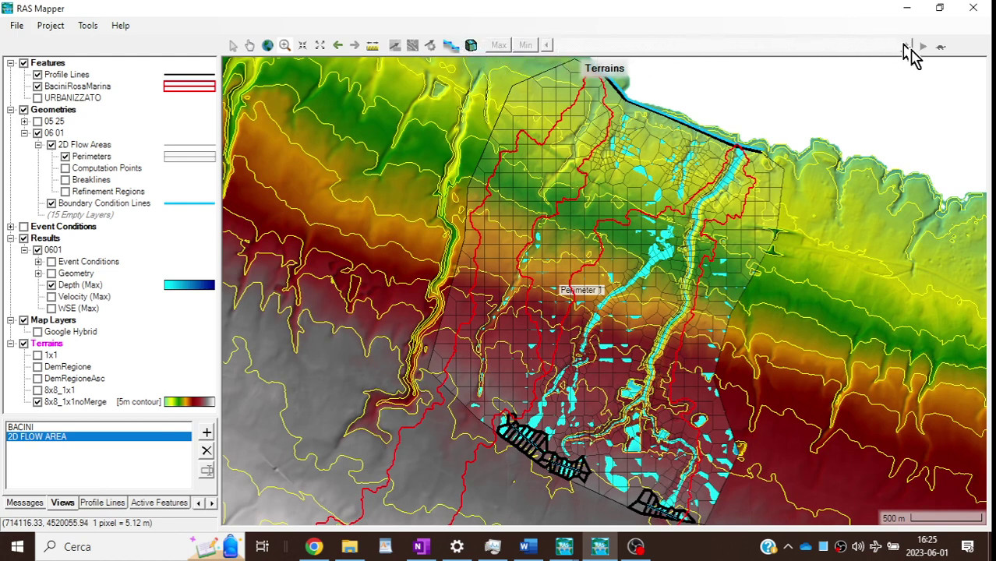
click(79, 285)
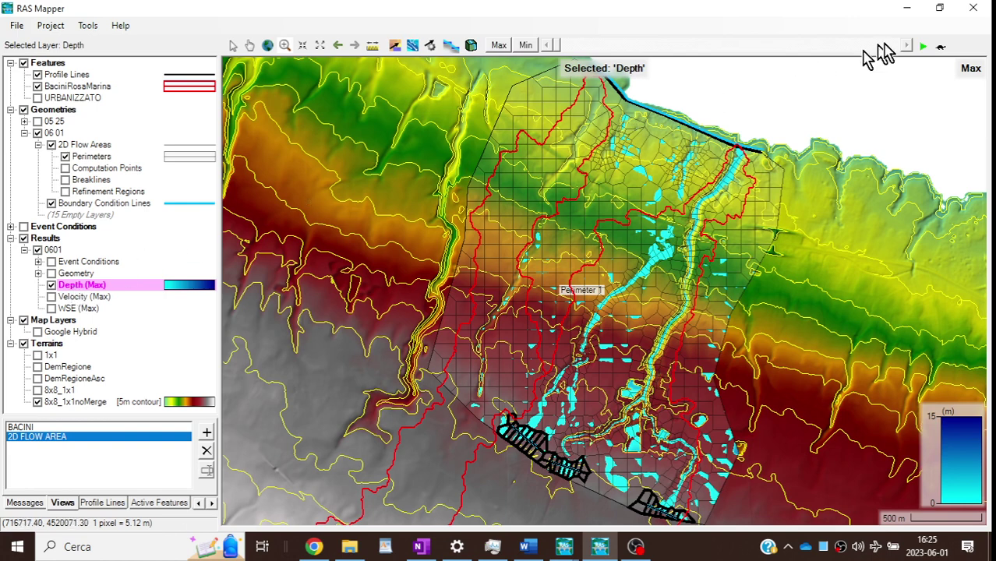
click(940, 48)
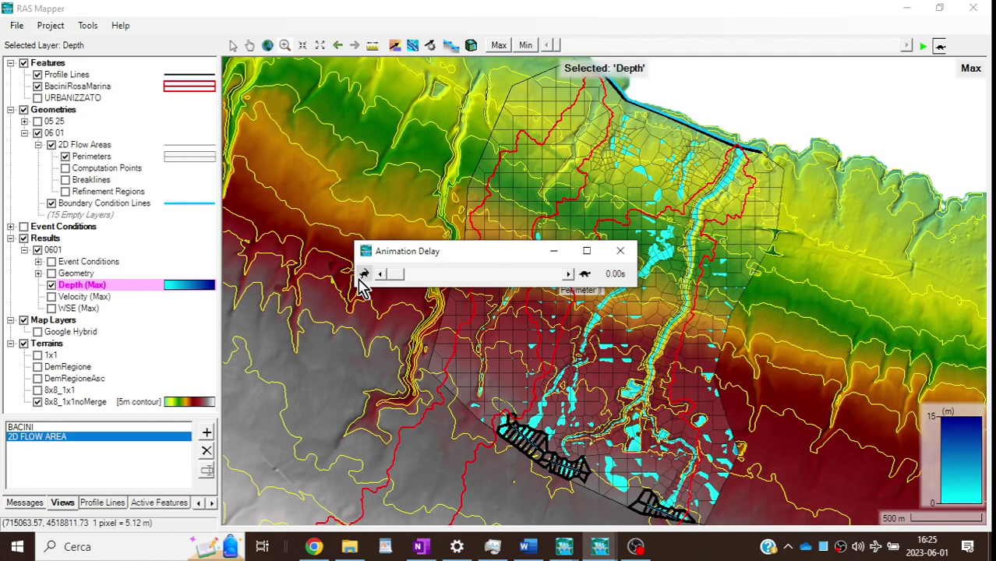
drag(395, 275, 571, 289)
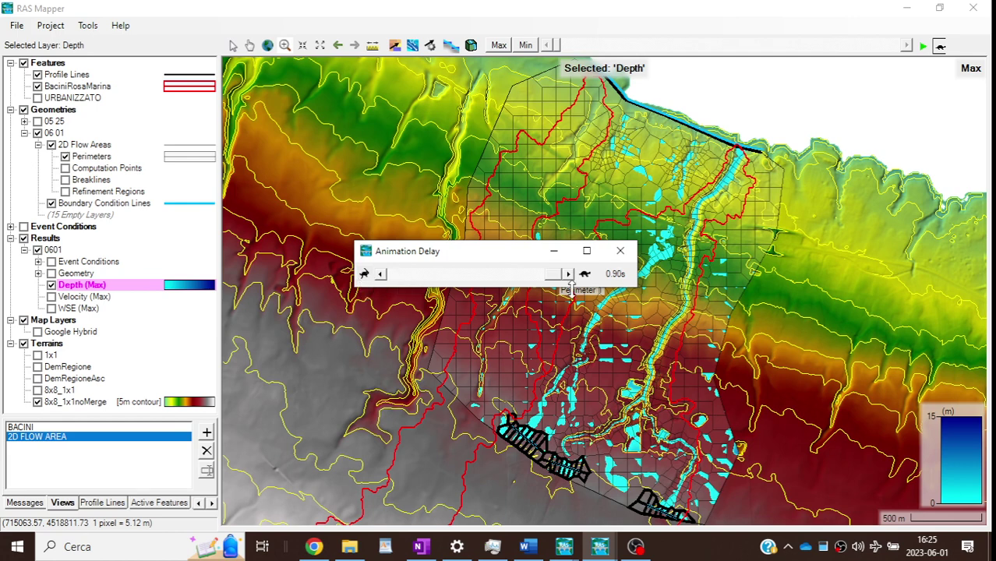
click(620, 257)
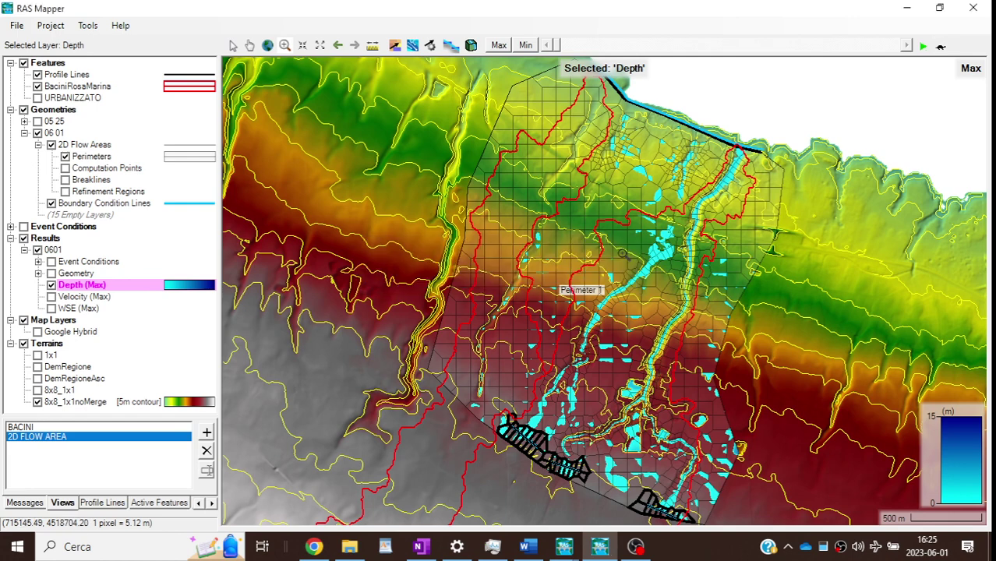
click(924, 47)
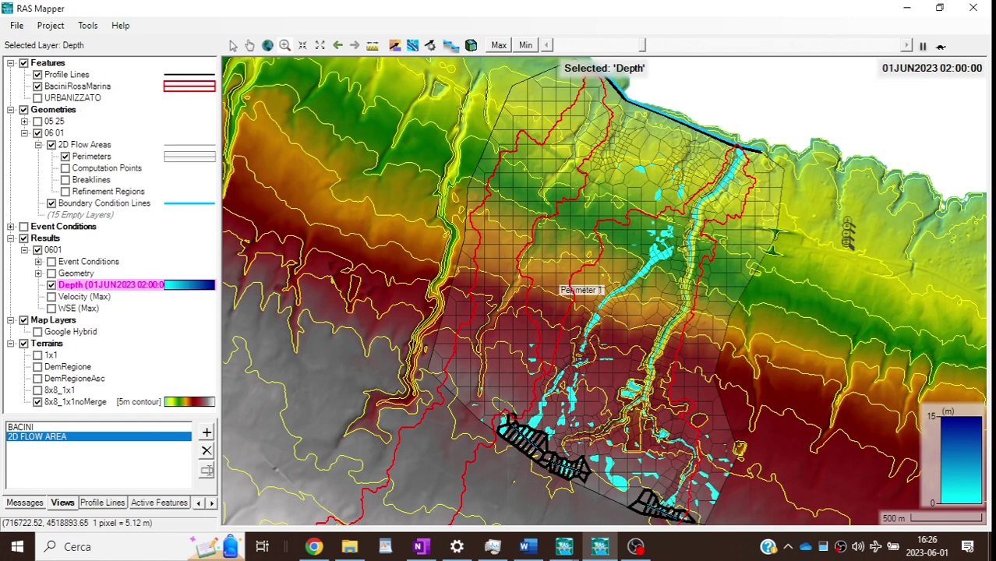
Step: Try to shorten the animation delay while the depth animation is playing
click(940, 46)
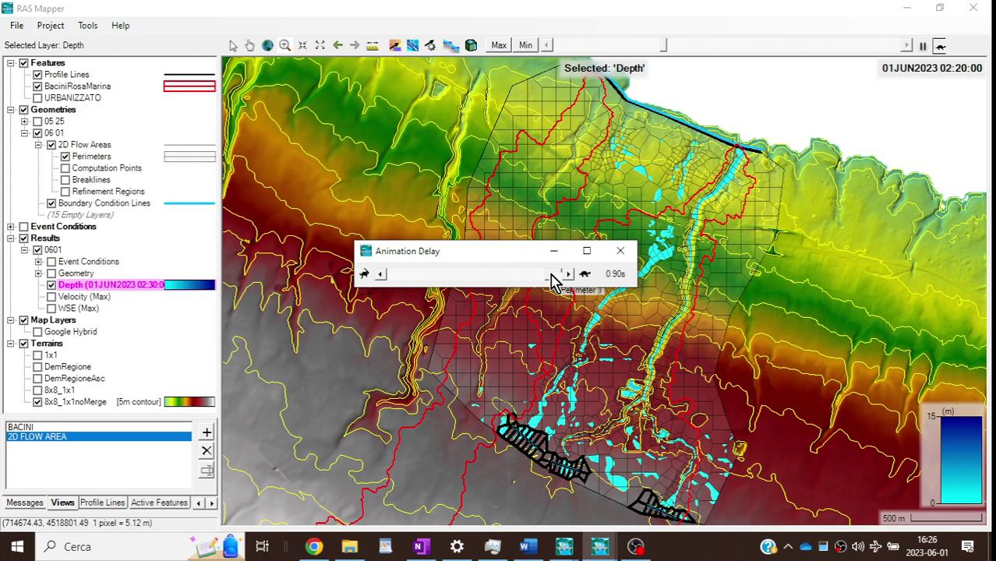
click(480, 279)
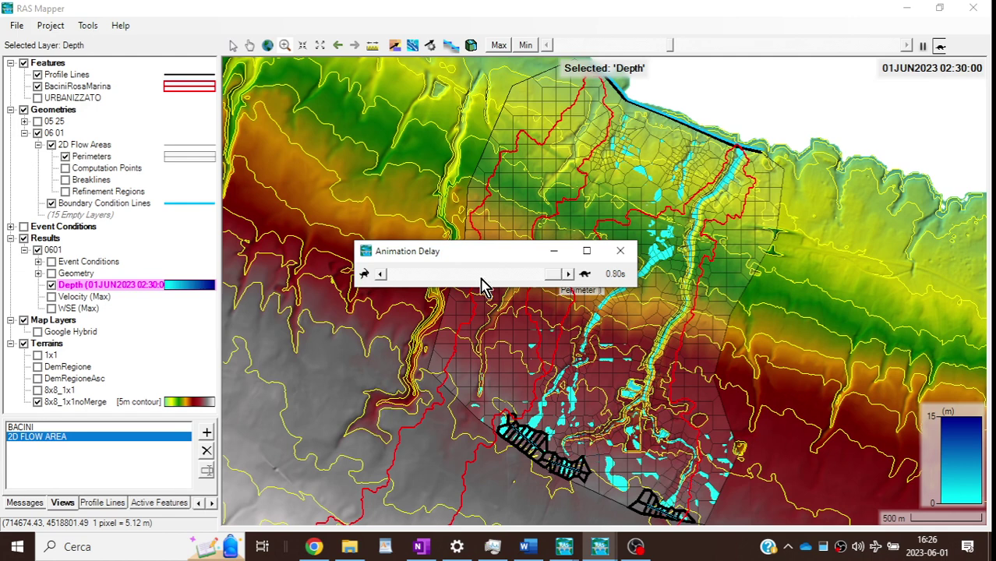
click(368, 277)
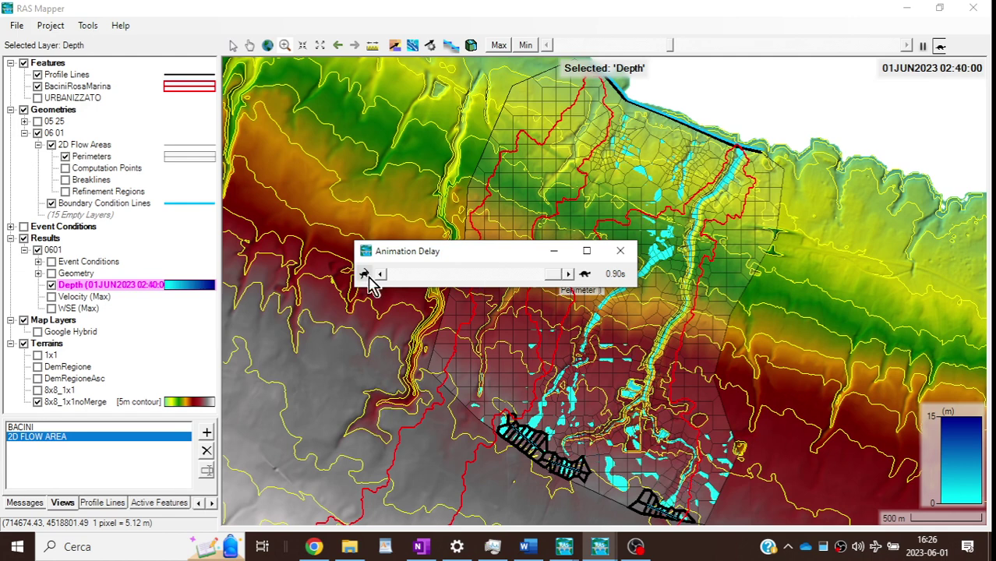
click(620, 254)
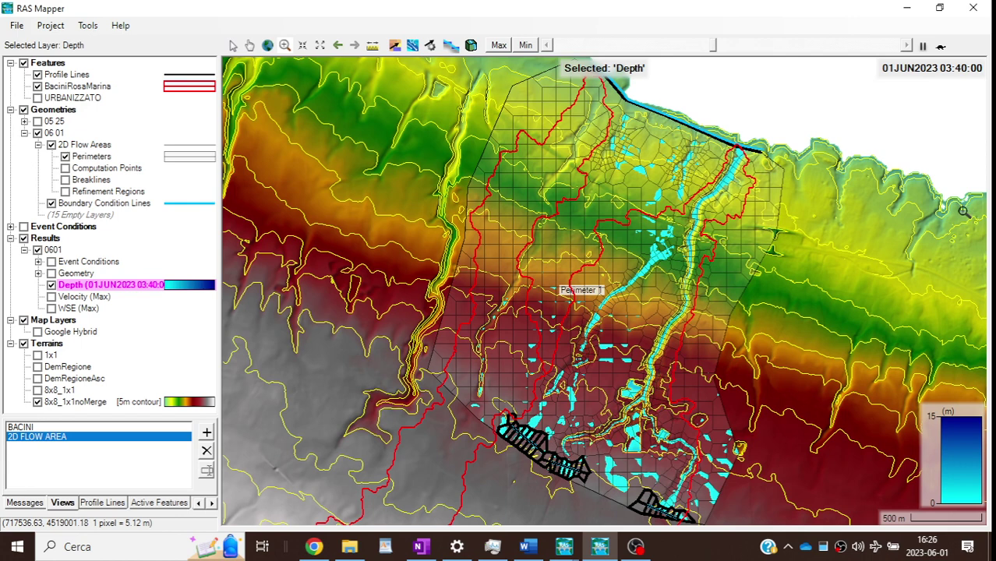
Step: Switch the depth display back to its maximum values and set the animation delay to 0.34 s
click(499, 46)
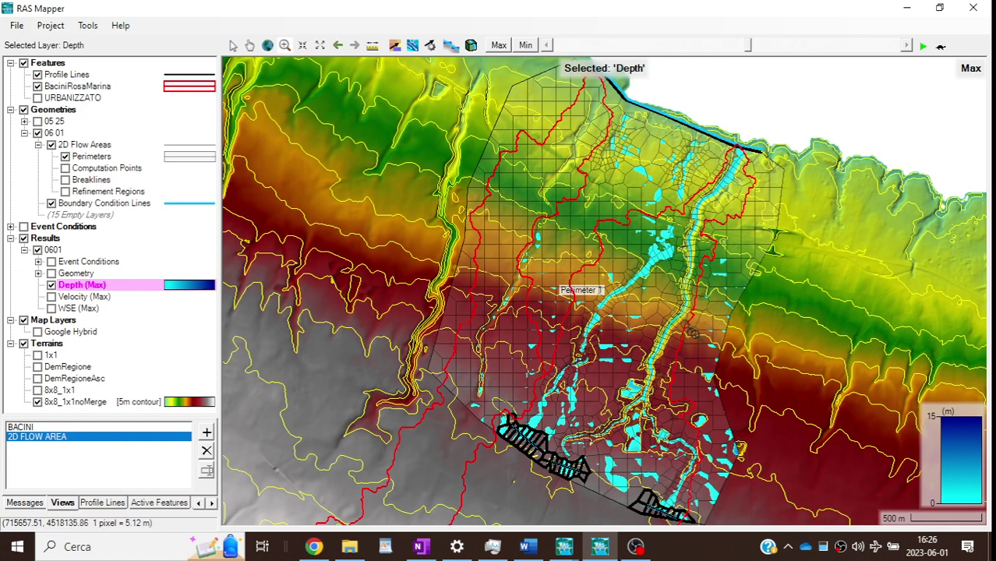
click(940, 47)
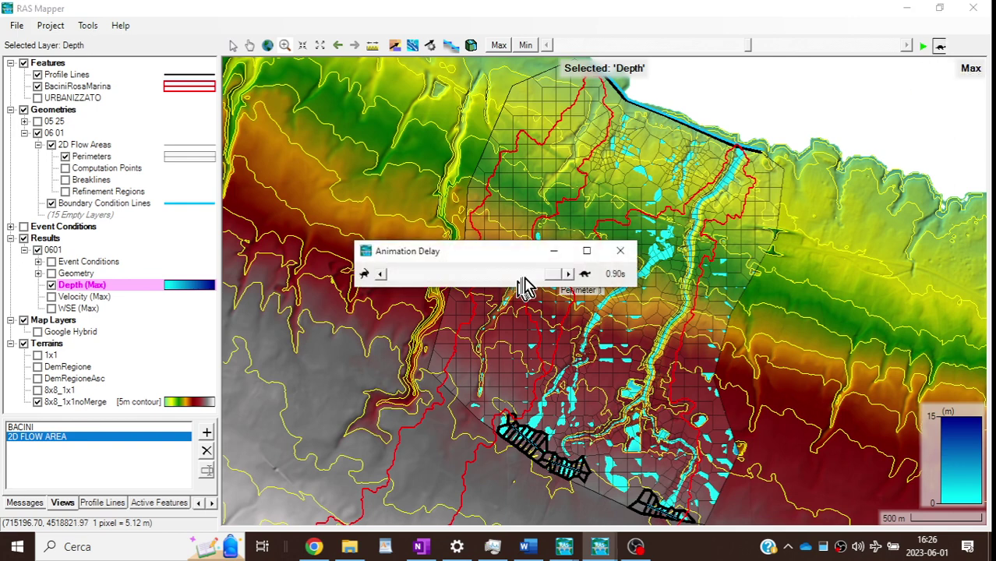
drag(551, 278, 453, 294)
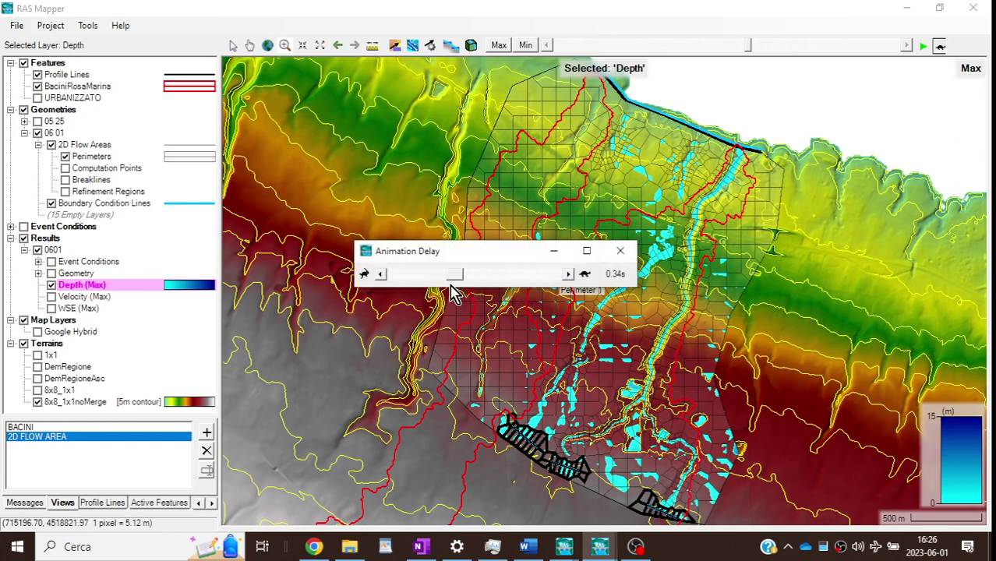
click(622, 252)
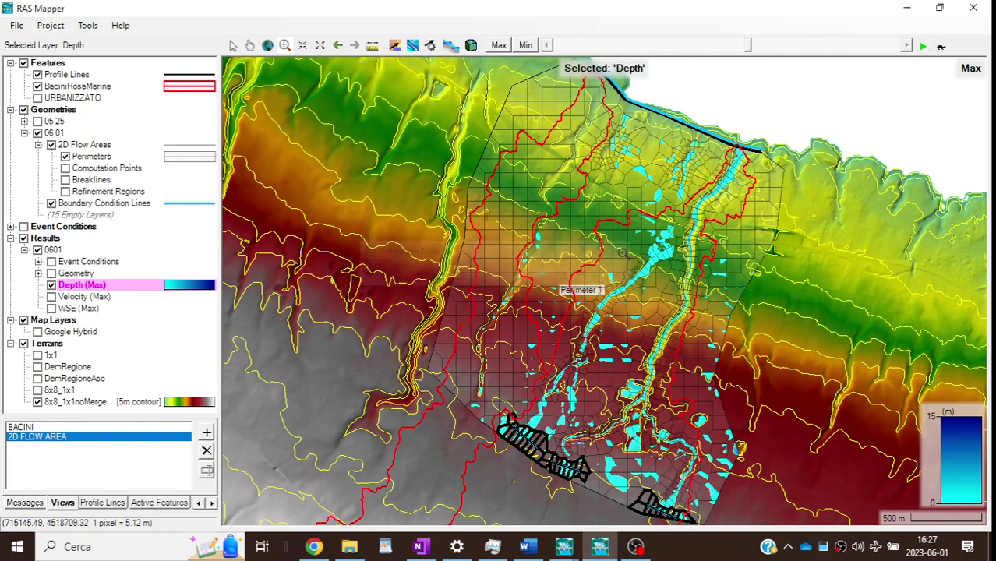
Step: Play the depth animation from the beginning of the simulation and watch the flow along the main channel towards the coast
click(922, 47)
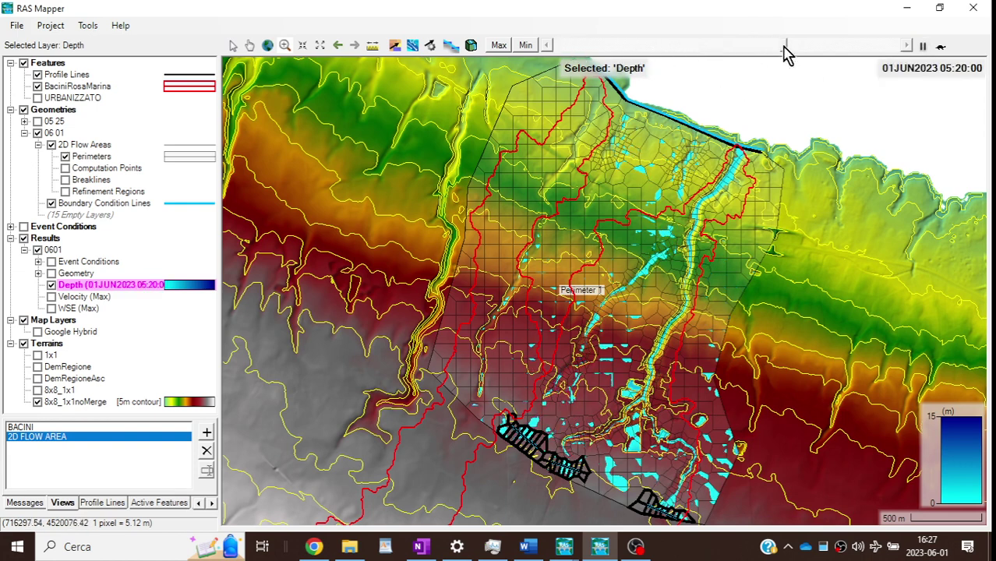
drag(585, 44, 560, 45)
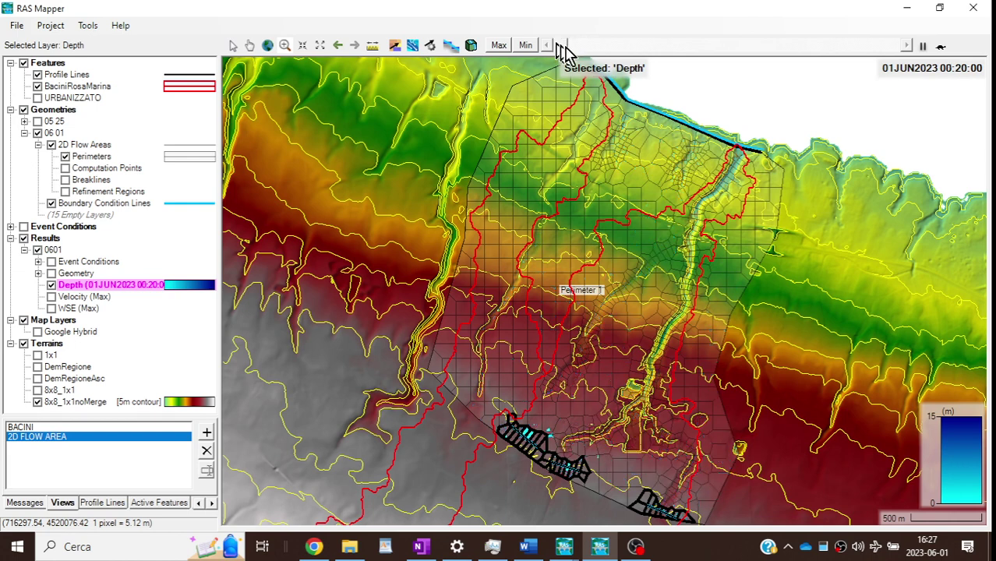
click(552, 45)
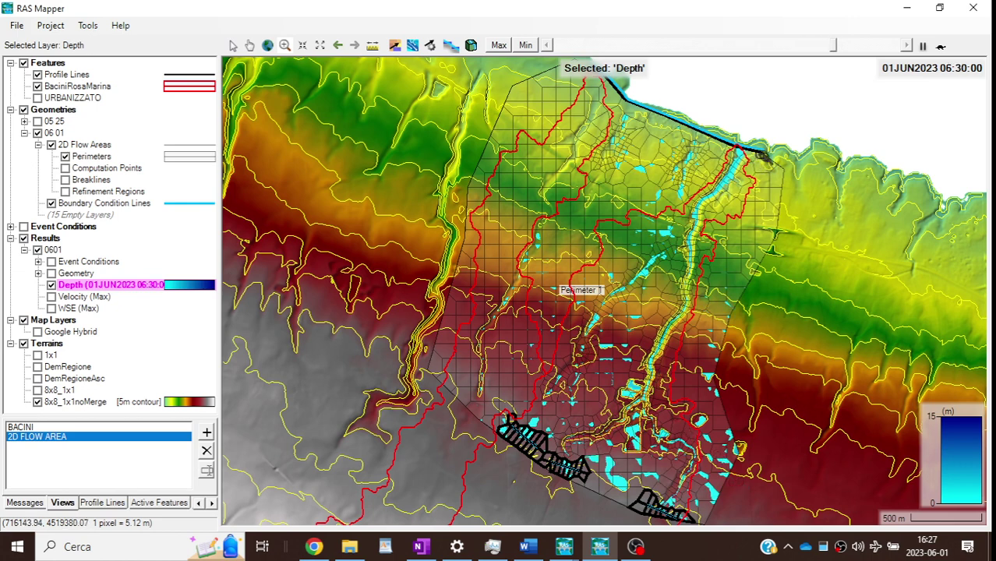
drag(715, 320, 606, 131)
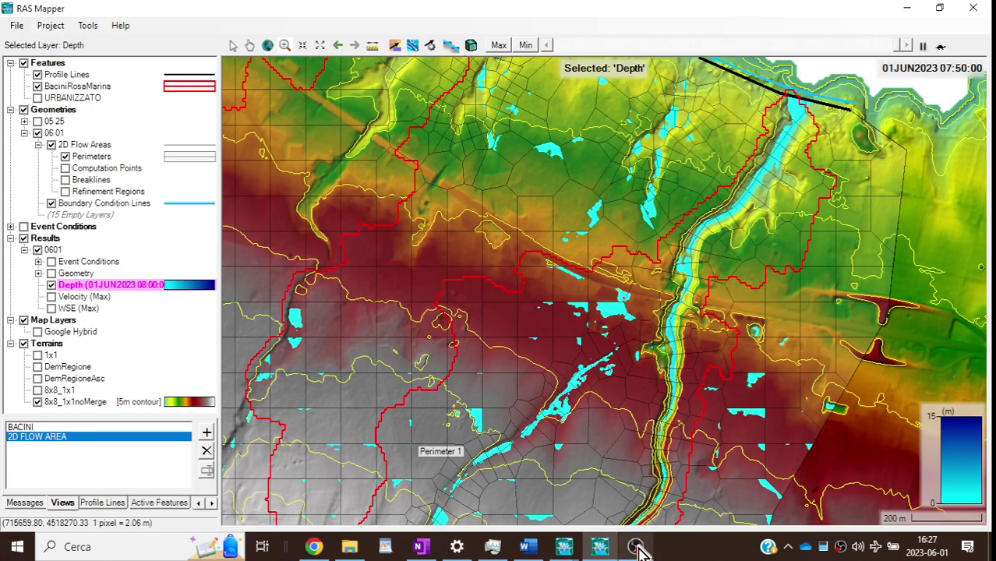
mouse_move(635, 552)
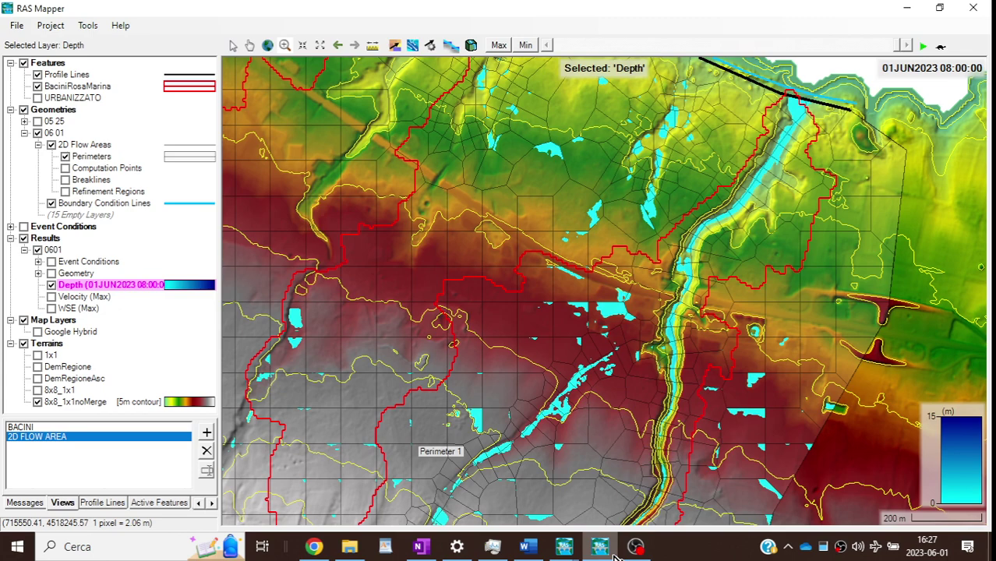
click(636, 547)
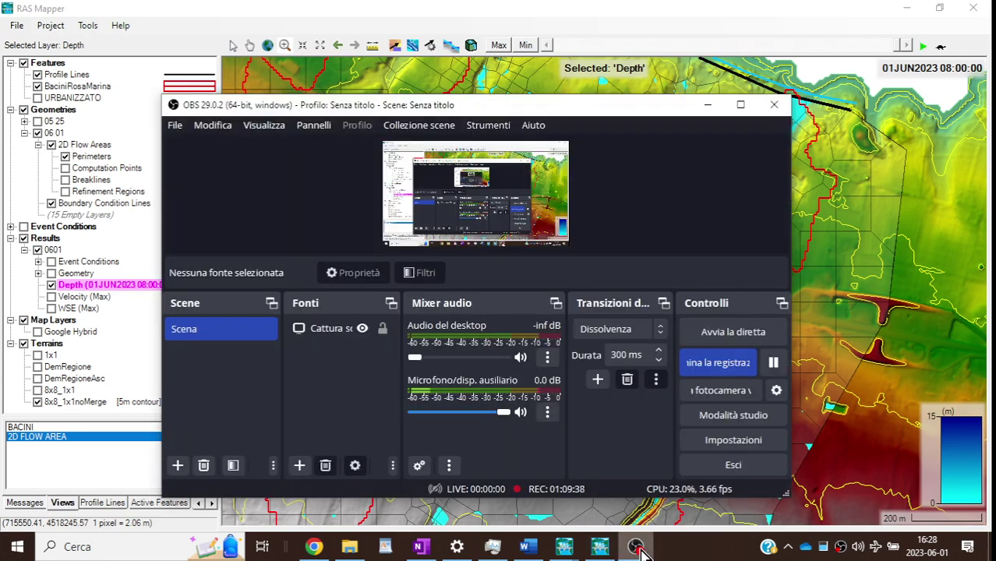
click(774, 365)
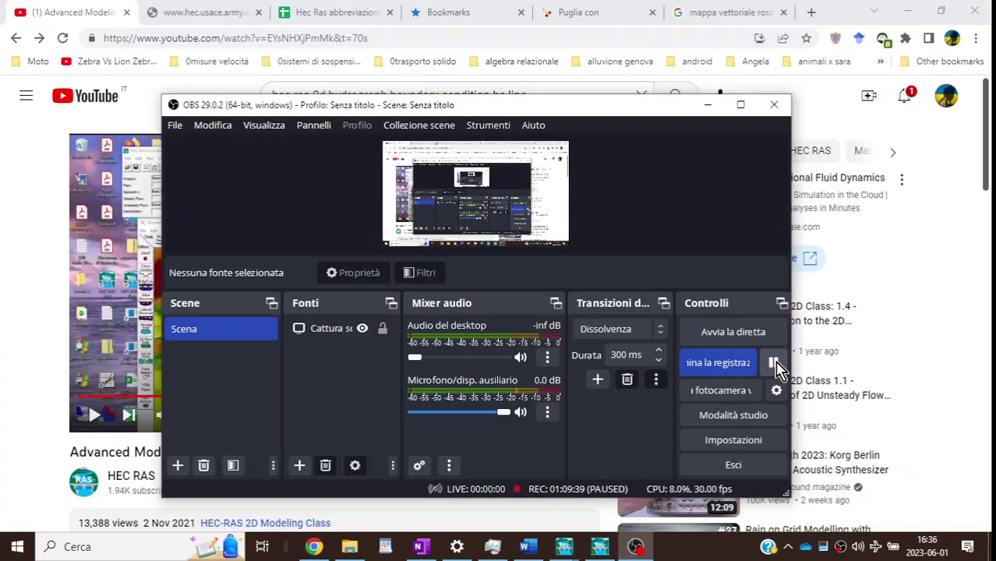
click(709, 109)
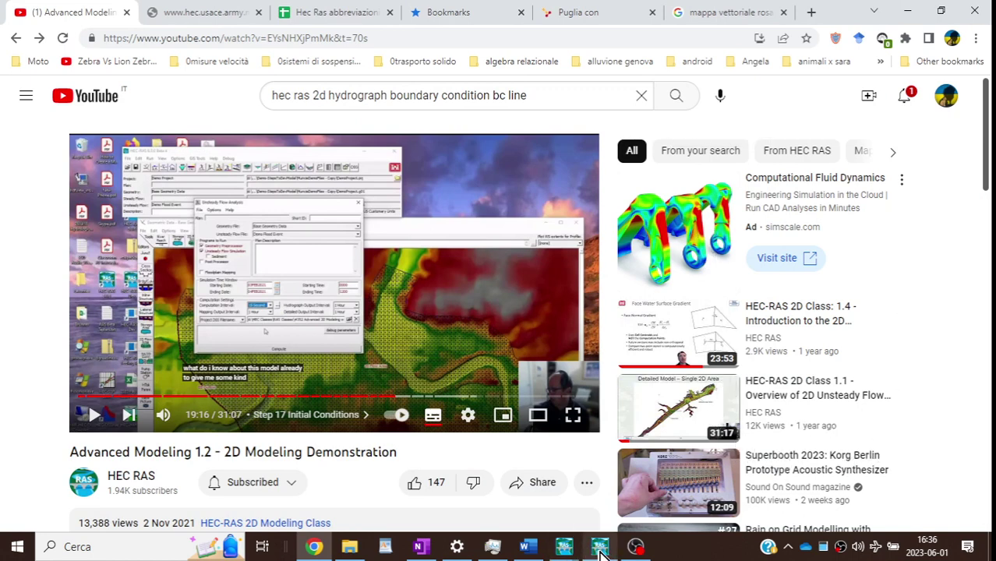
mouse_move(602, 552)
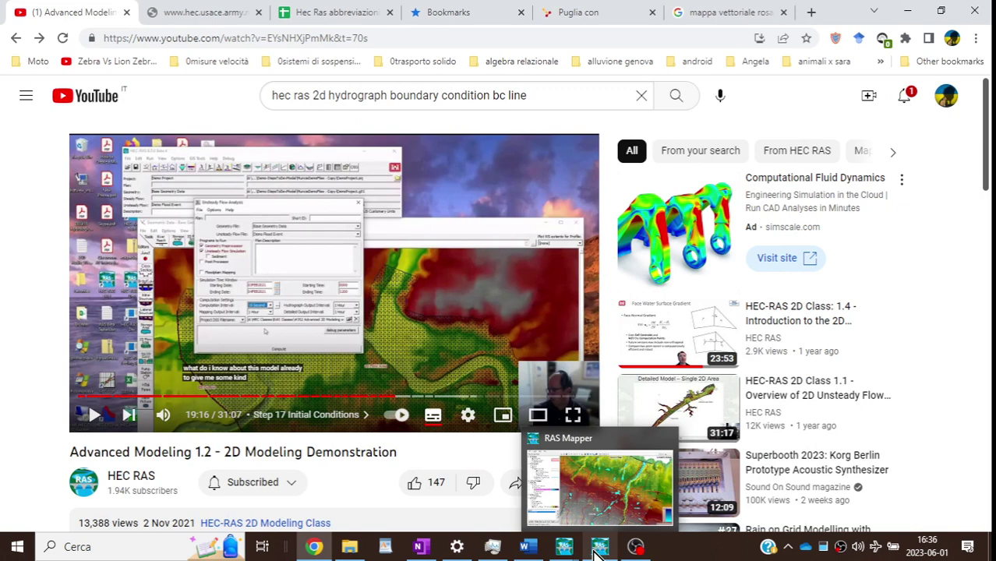
mouse_move(564, 552)
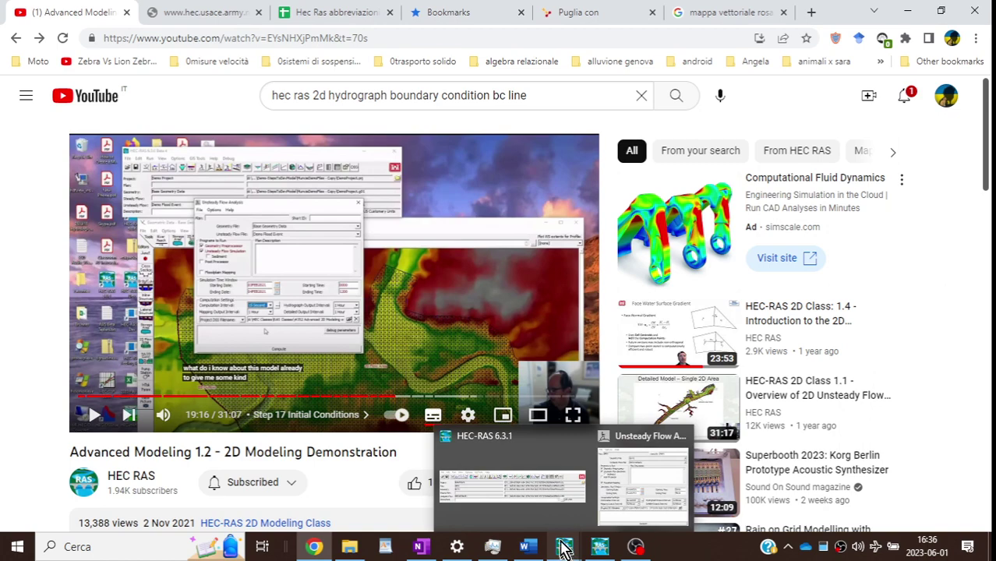
mouse_move(555, 529)
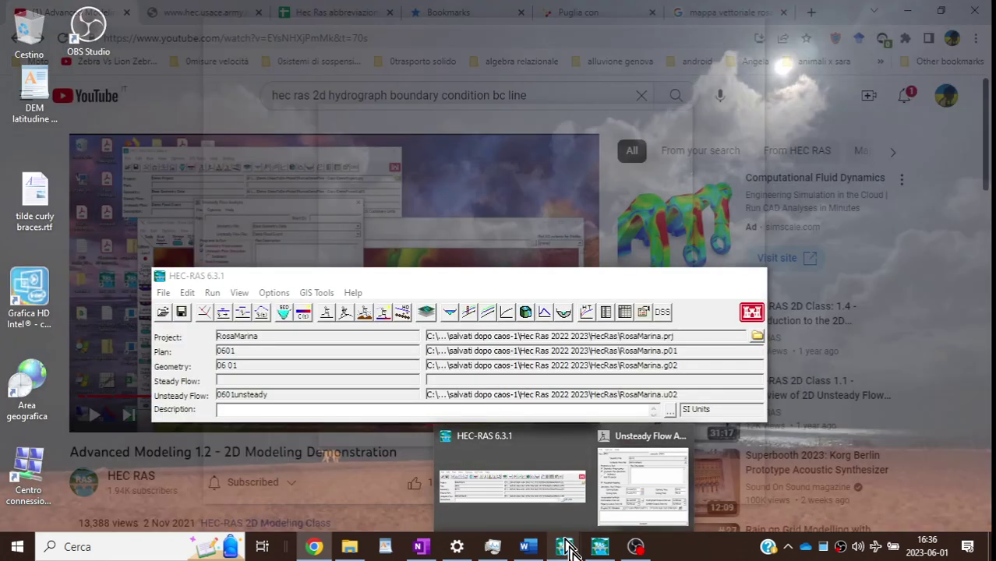
mouse_move(534, 549)
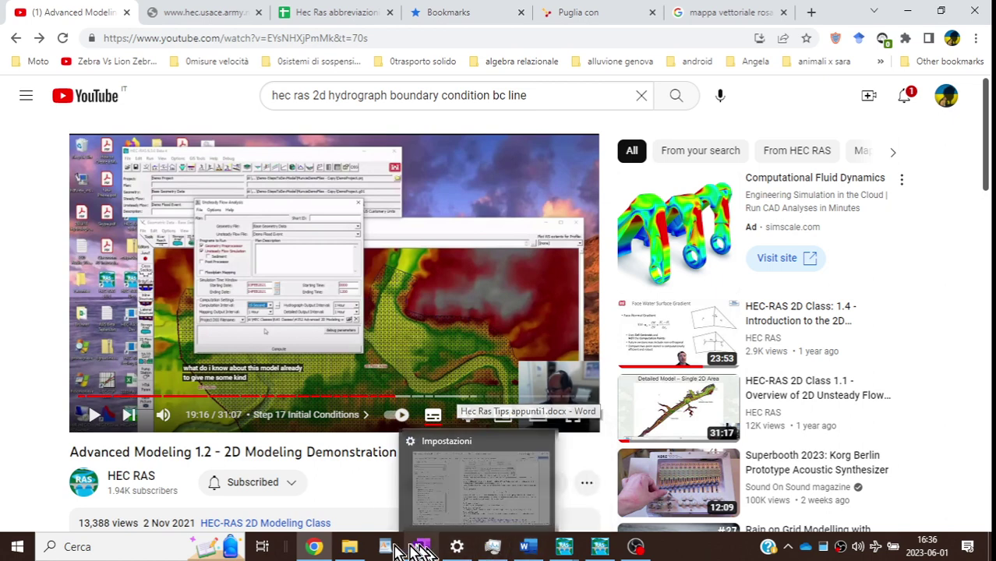
mouse_move(355, 555)
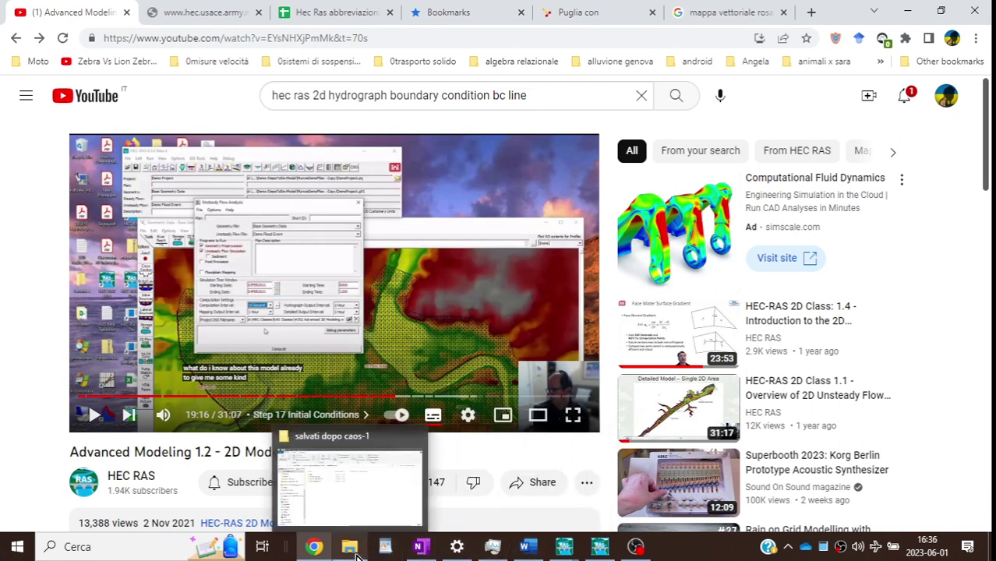
Step: Find the Windows Control Panel (Pannello di controllo) and open its regional settings, Area geografica
click(123, 548)
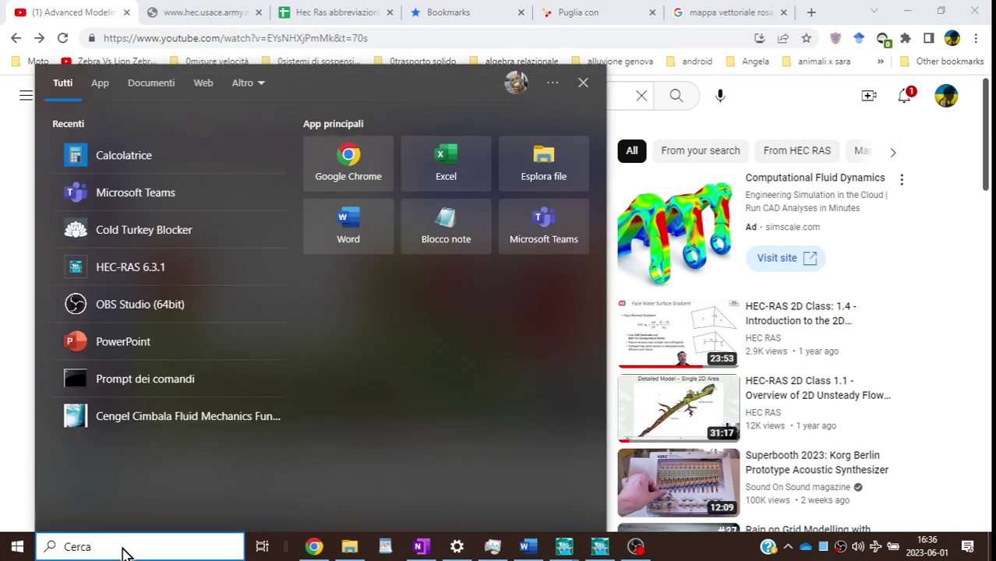
text(pannello)
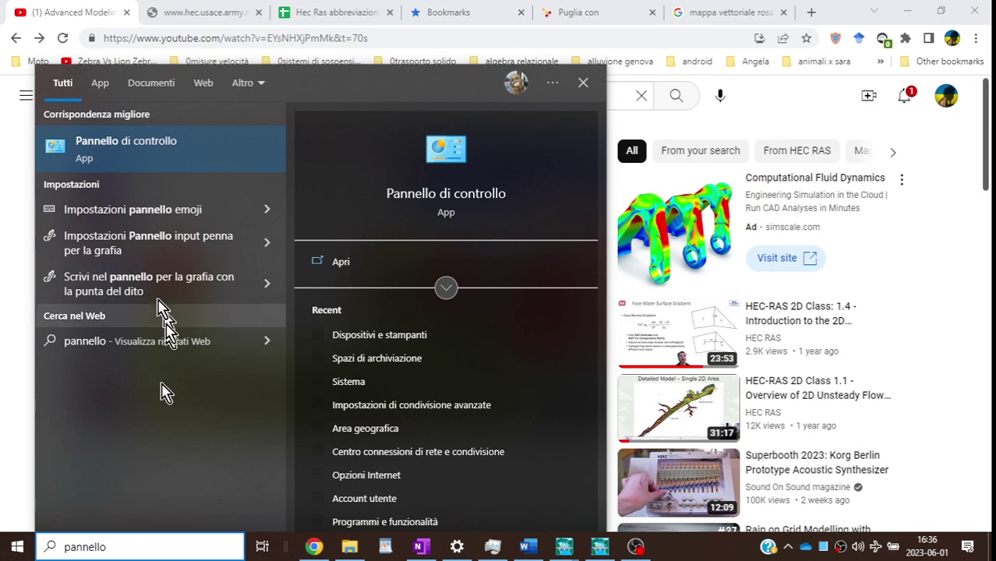
click(170, 149)
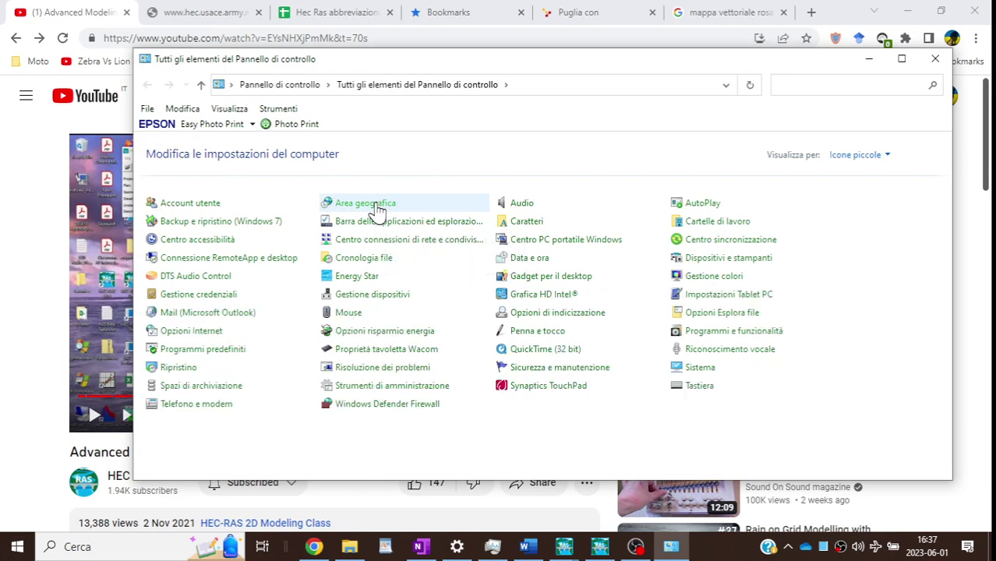
click(378, 211)
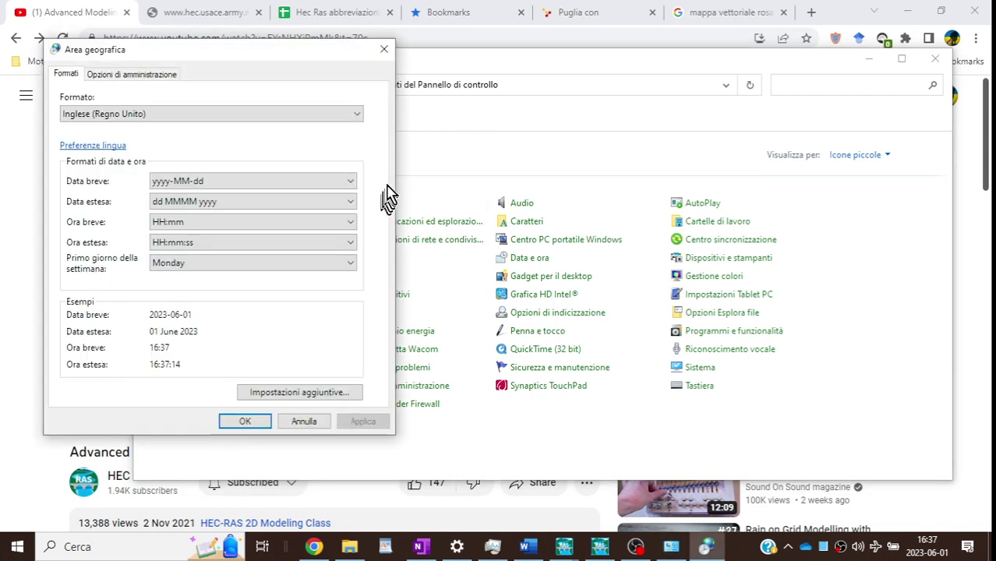
Step: Look through the English regional formats in the Formato list, including Inglese (Stati Uniti d'America), and close Area geografica keeping Inglese (Regno Unito)
click(351, 117)
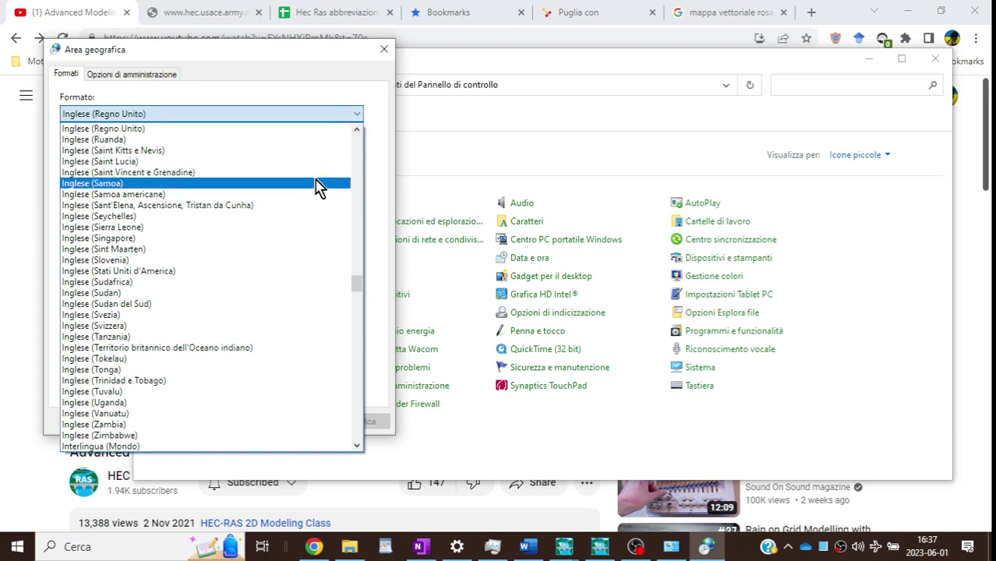
scroll(318, 187, down, 1)
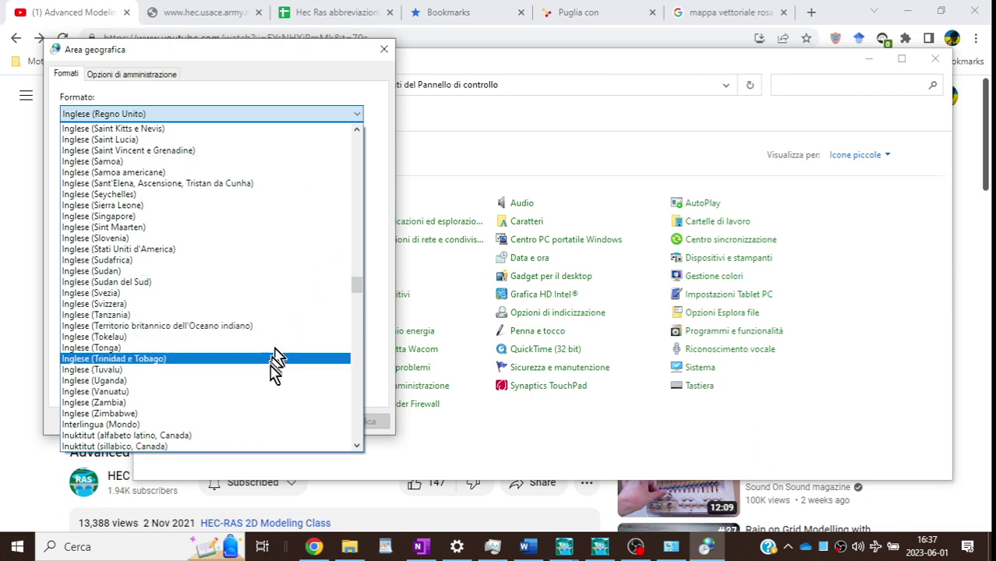
scroll(278, 269, up, 2)
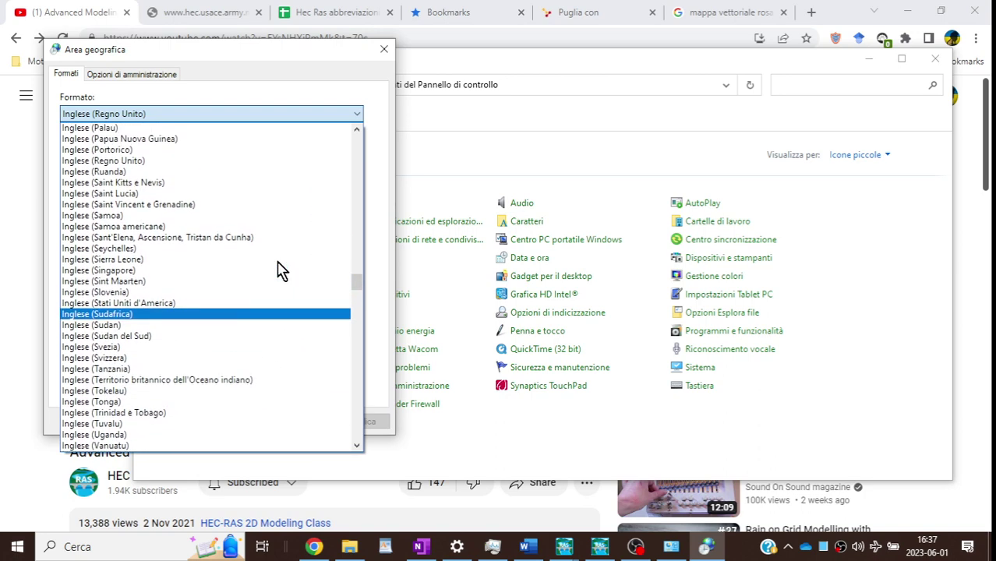
scroll(280, 269, up, 4)
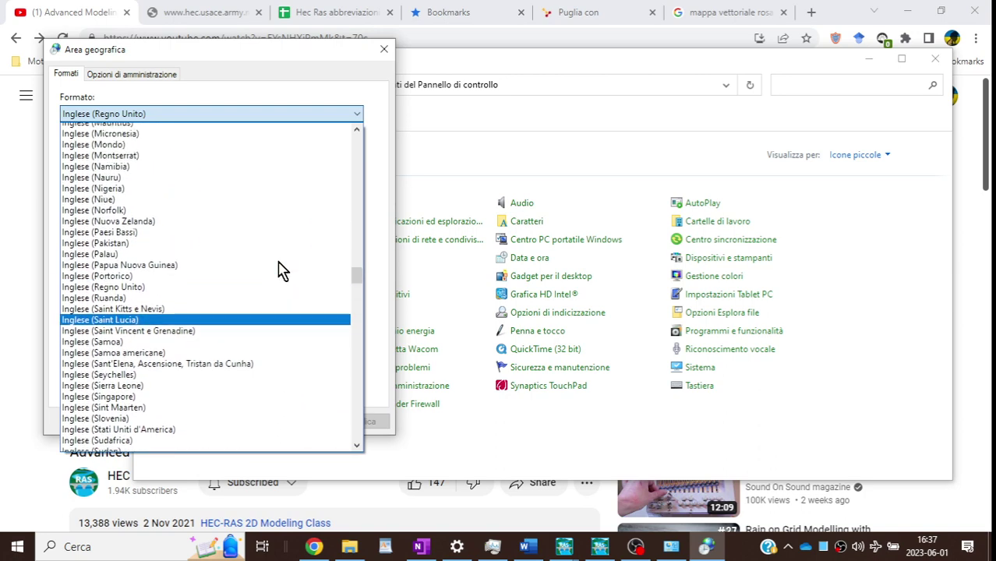
scroll(282, 270, up, 3)
scroll(282, 269, up, 5)
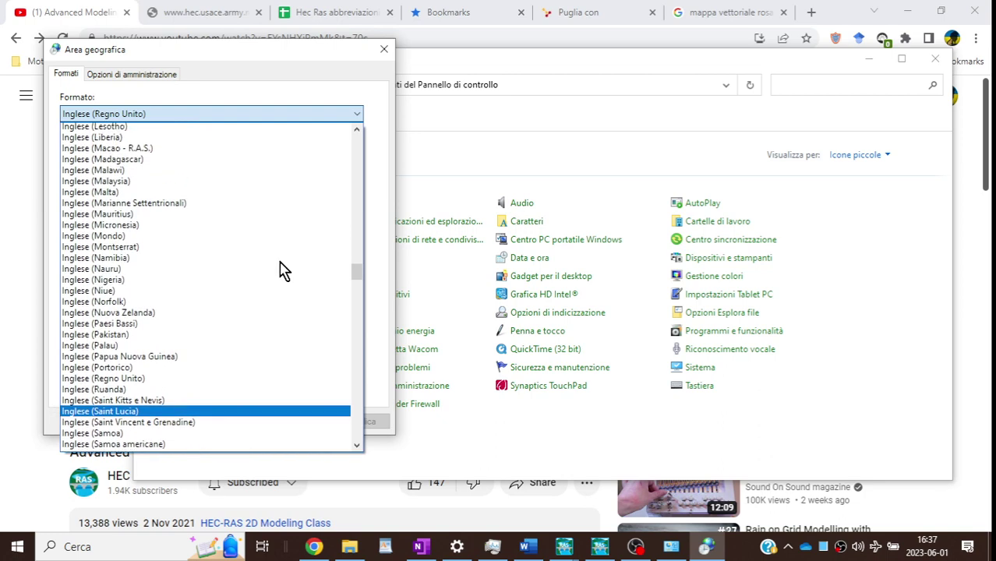
scroll(282, 269, up, 5)
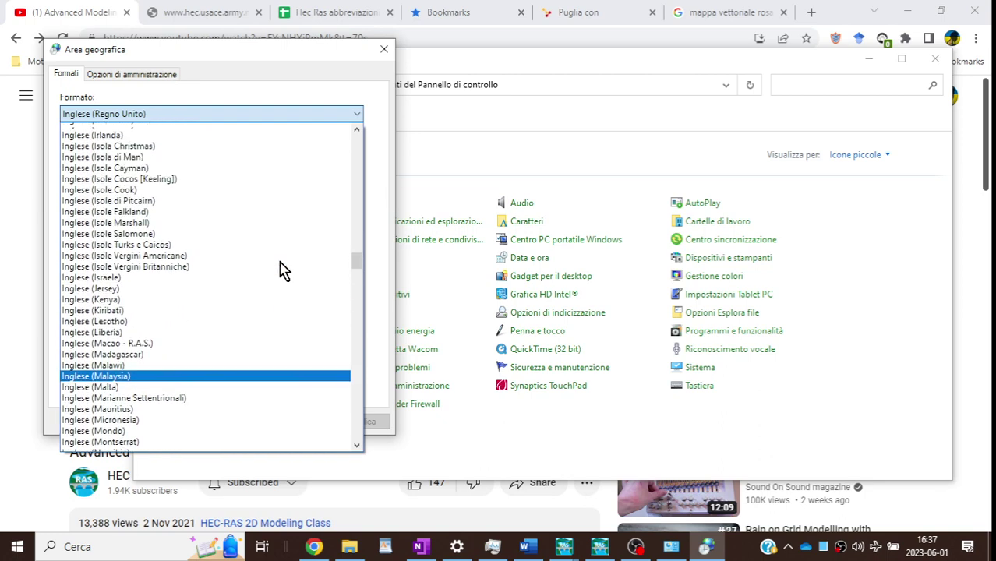
click(360, 159)
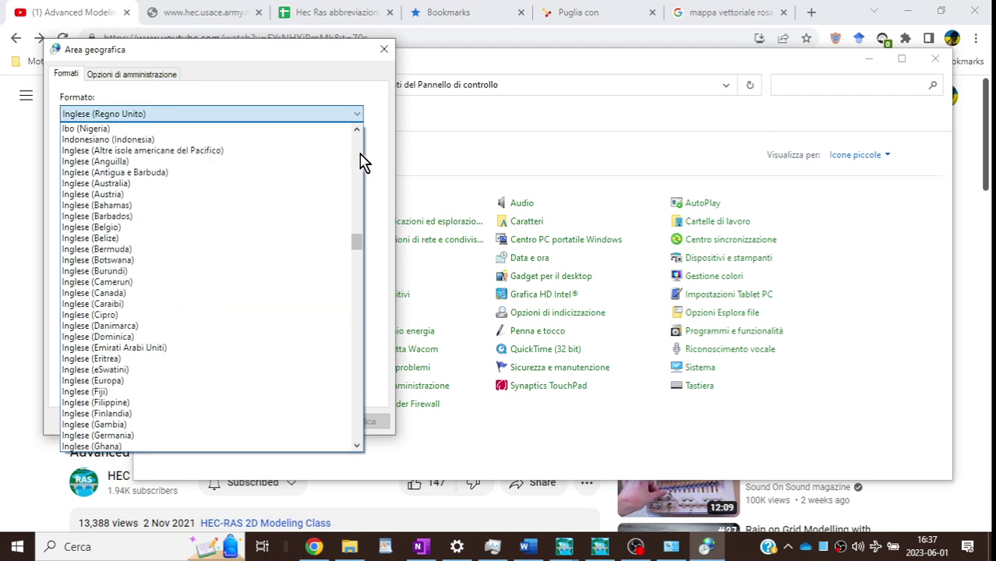
click(360, 428)
scroll(359, 429, down, 3)
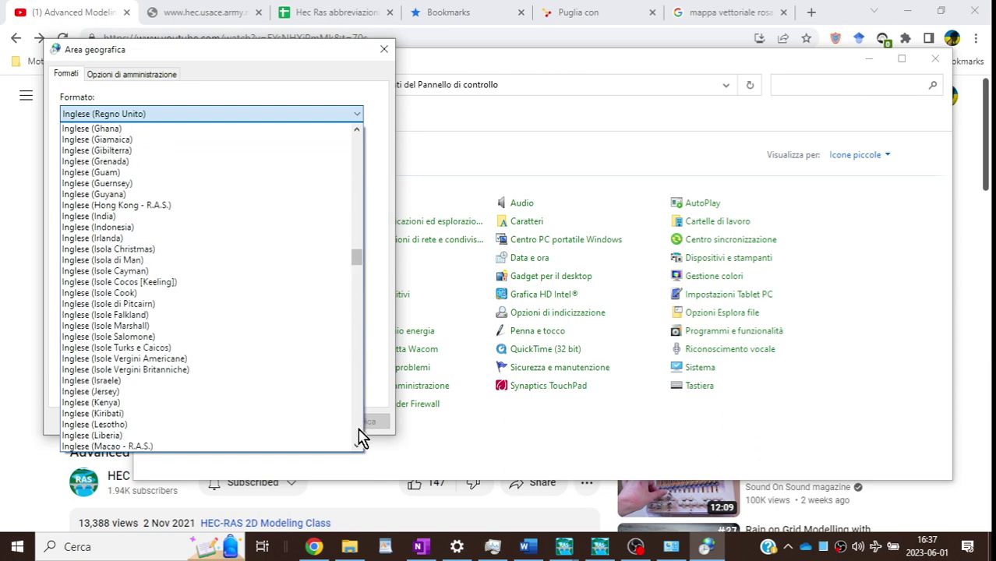
click(359, 427)
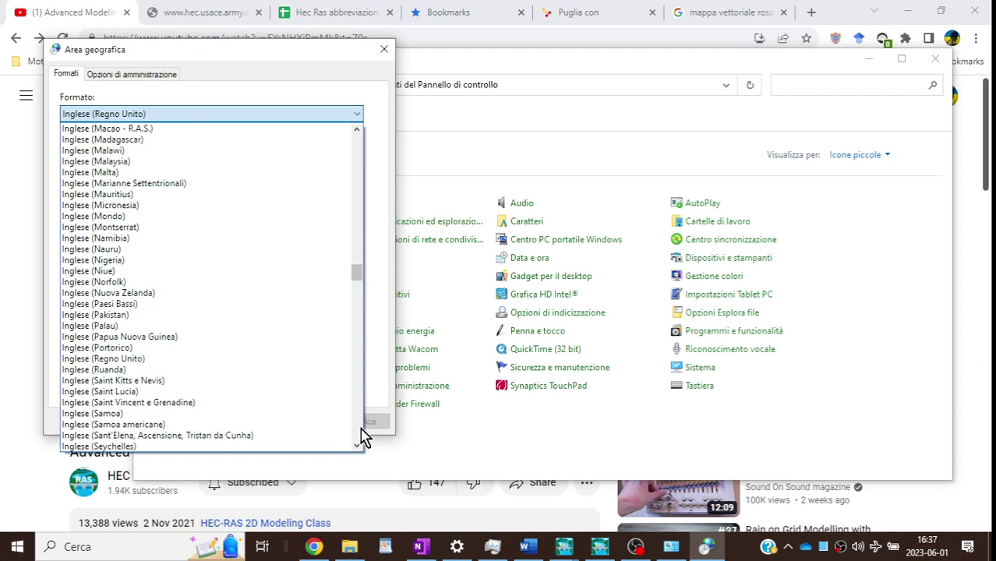
scroll(361, 427, down, 10)
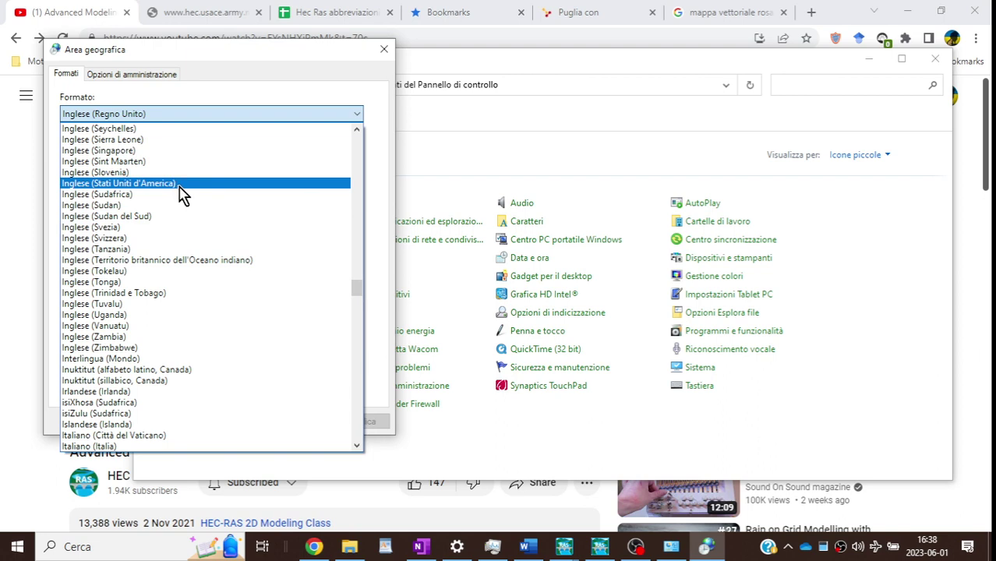
click(360, 94)
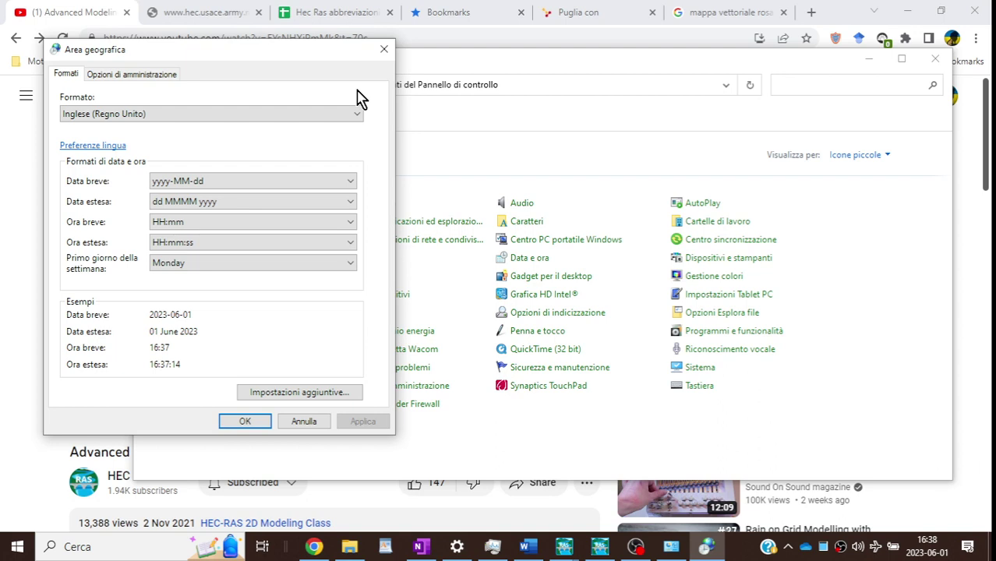
click(244, 421)
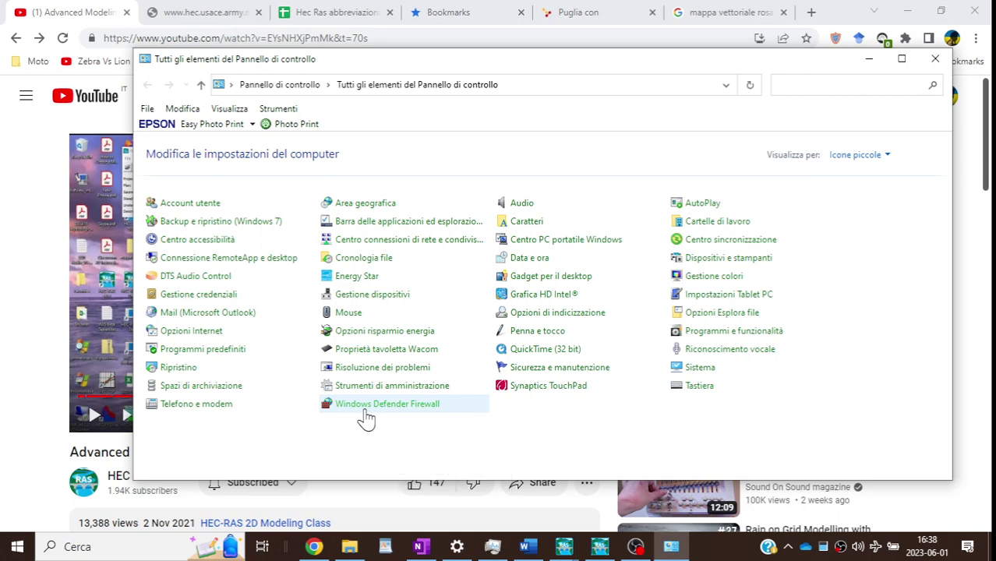
click(635, 547)
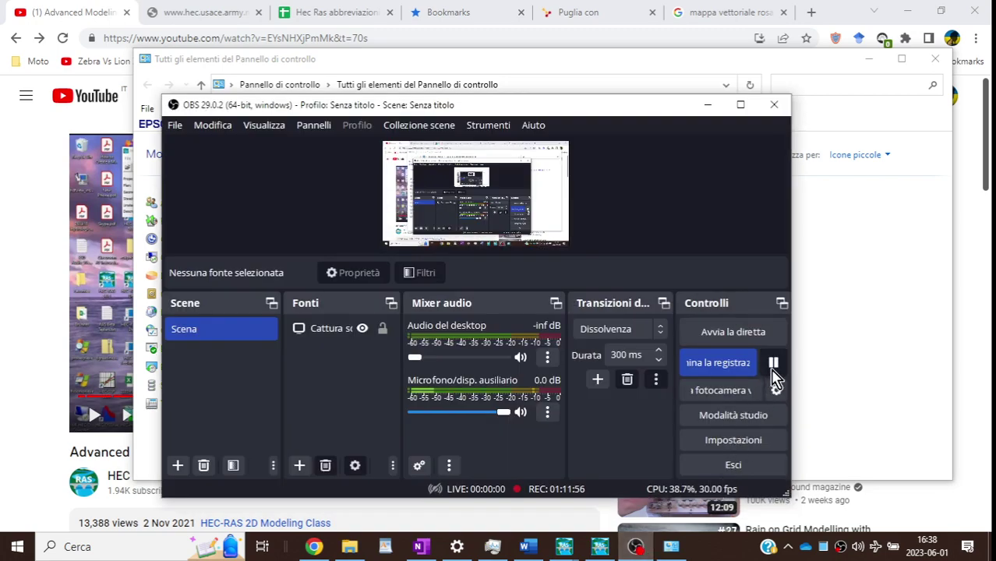
click(772, 362)
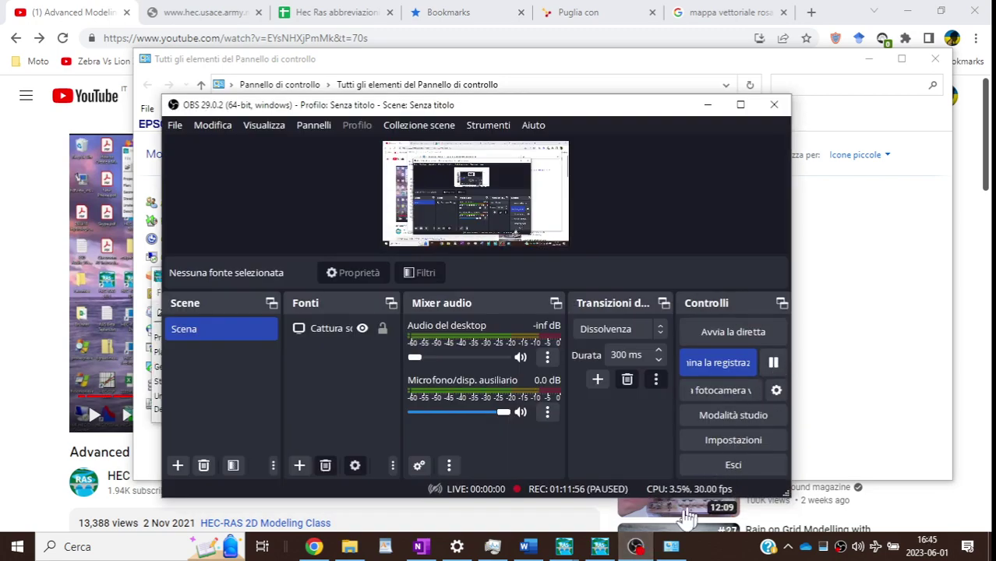
Step: Switch to RAS Mapper, widen the layer tree and select the Depth result layer of plan 0601
click(600, 547)
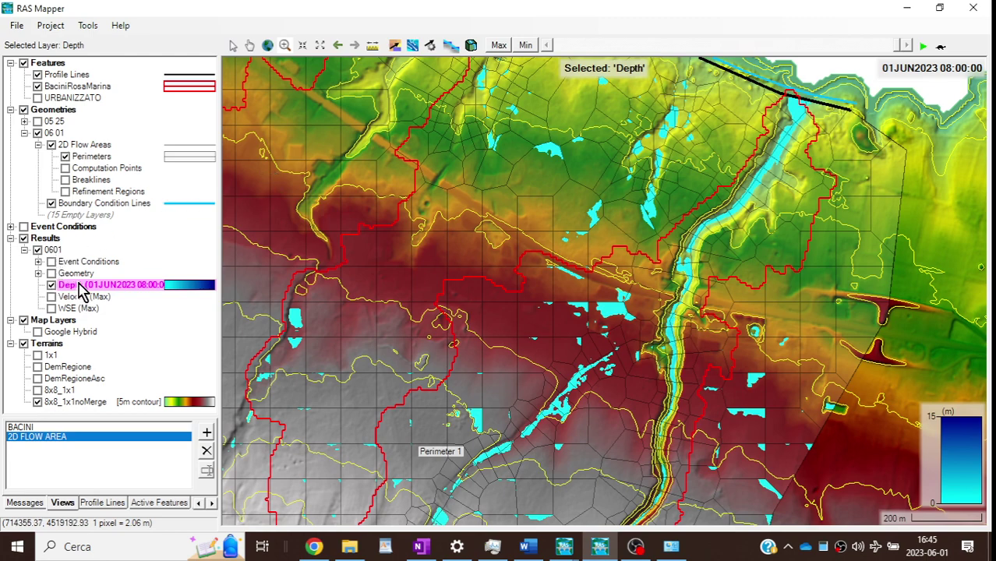
drag(219, 245, 304, 260)
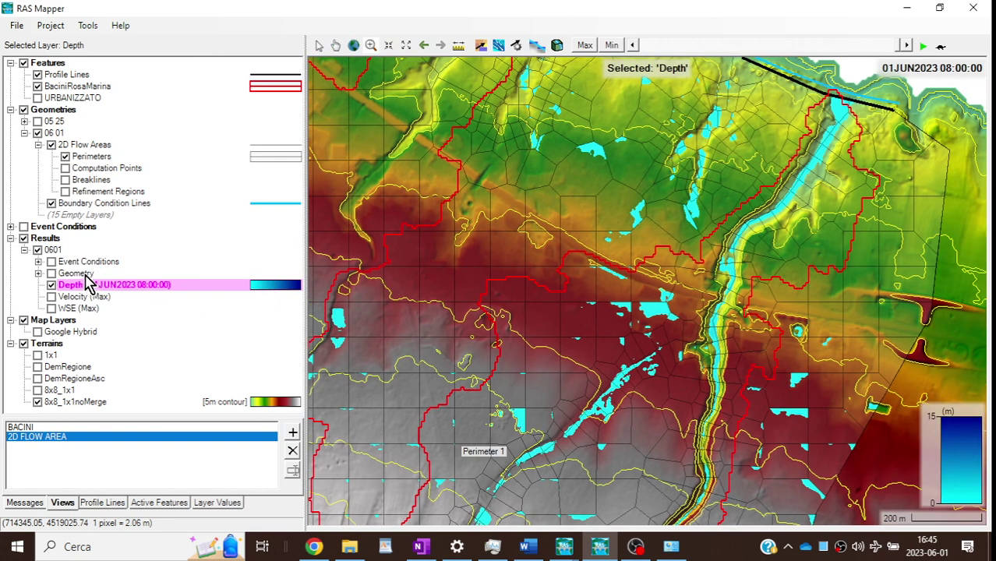
click(84, 273)
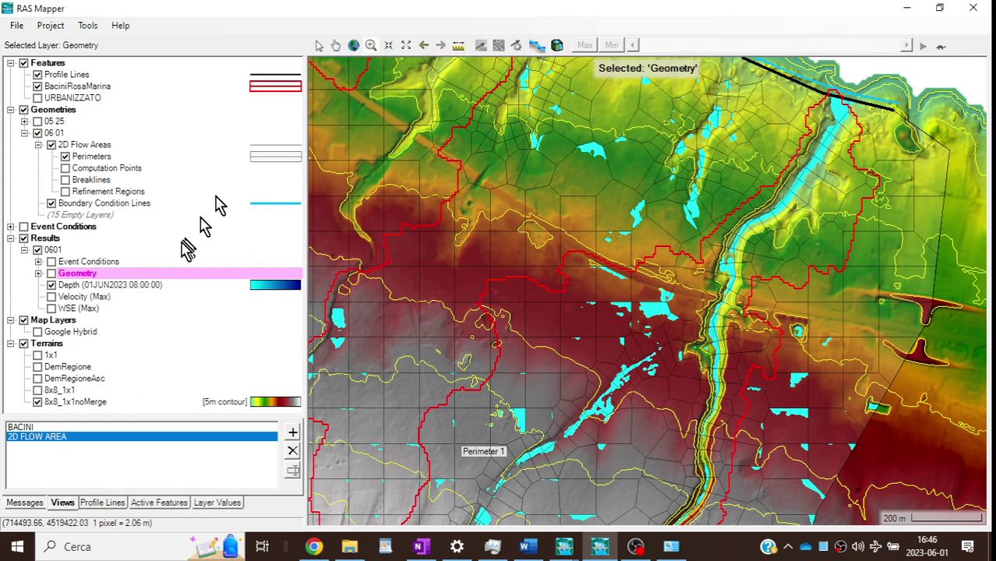
click(157, 283)
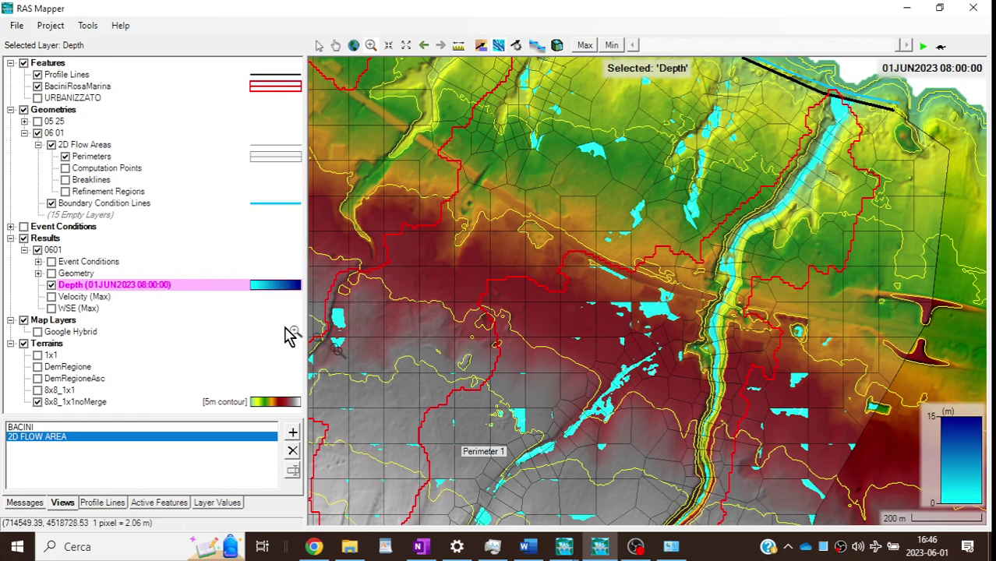
Step: Turn on Update Legend with View in the Depth layer's properties
right_click(281, 294)
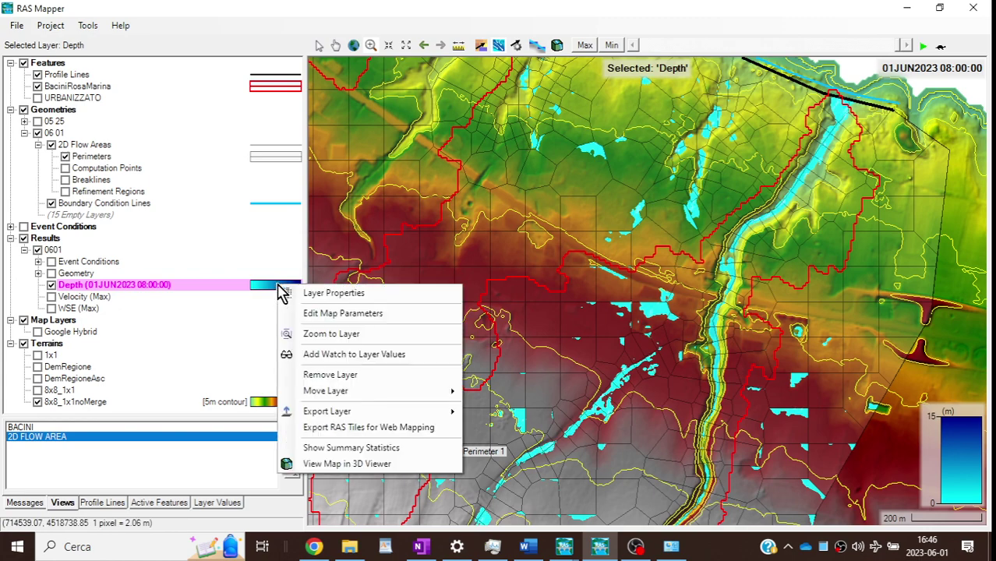
click(305, 293)
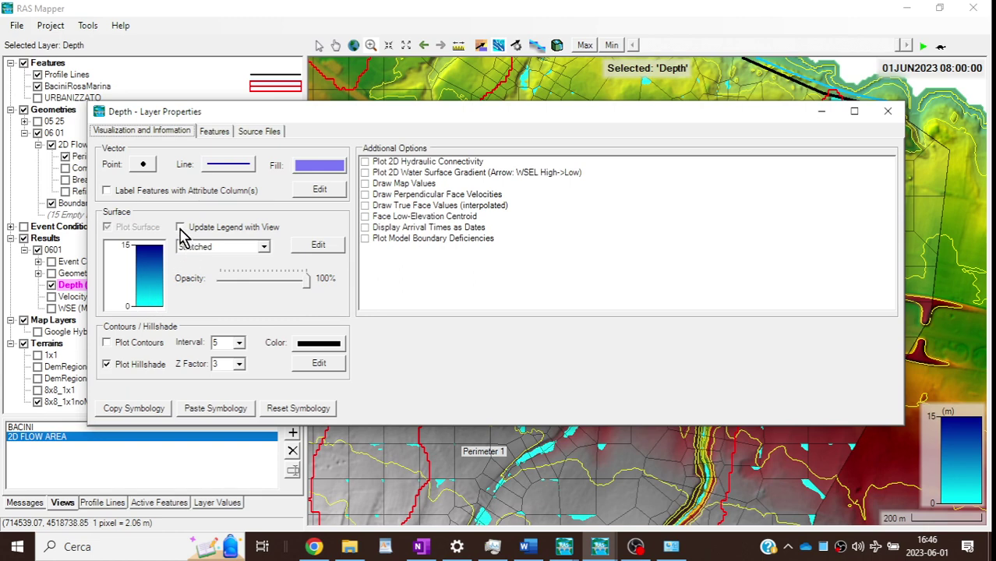
click(180, 230)
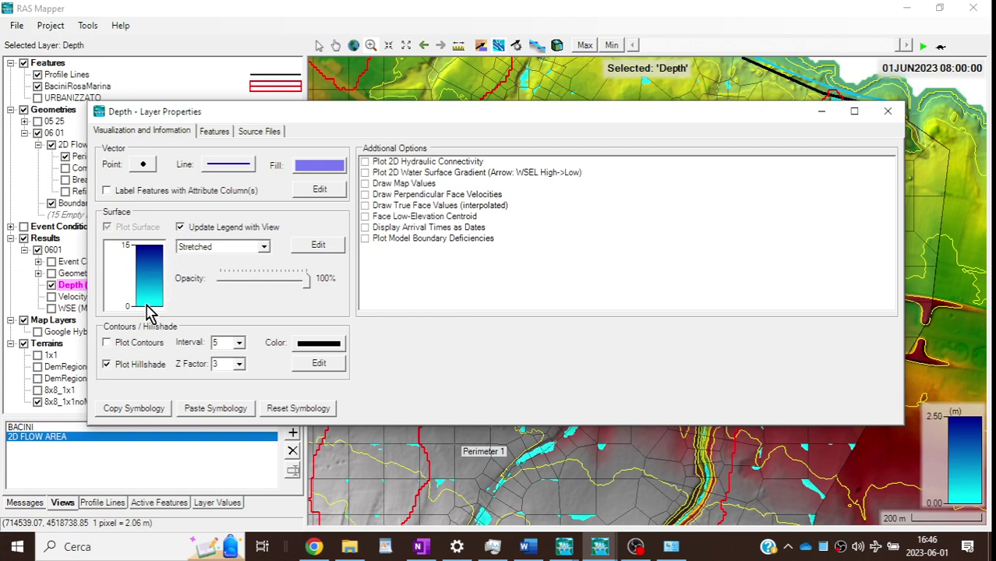
click(150, 312)
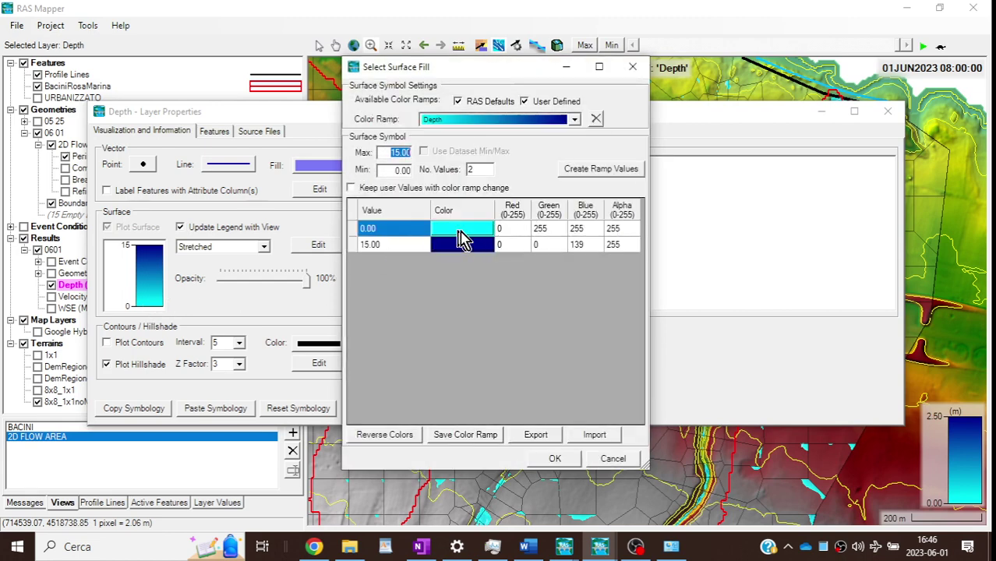
click(628, 463)
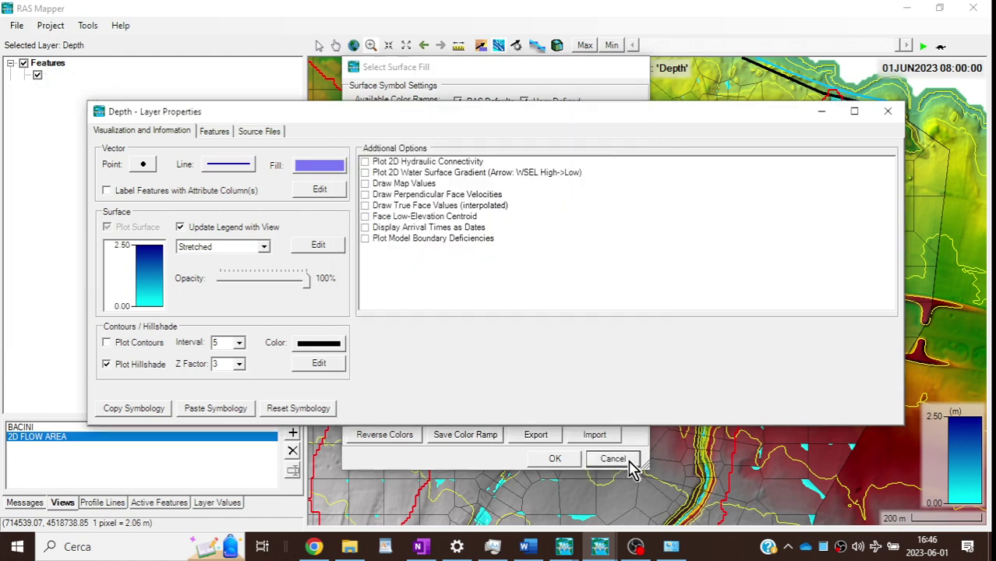
Step: Change the Depth color ramp's 0.00 value to a light cyan custom color, RGB 183, 255, 255, and close the layer properties
click(148, 308)
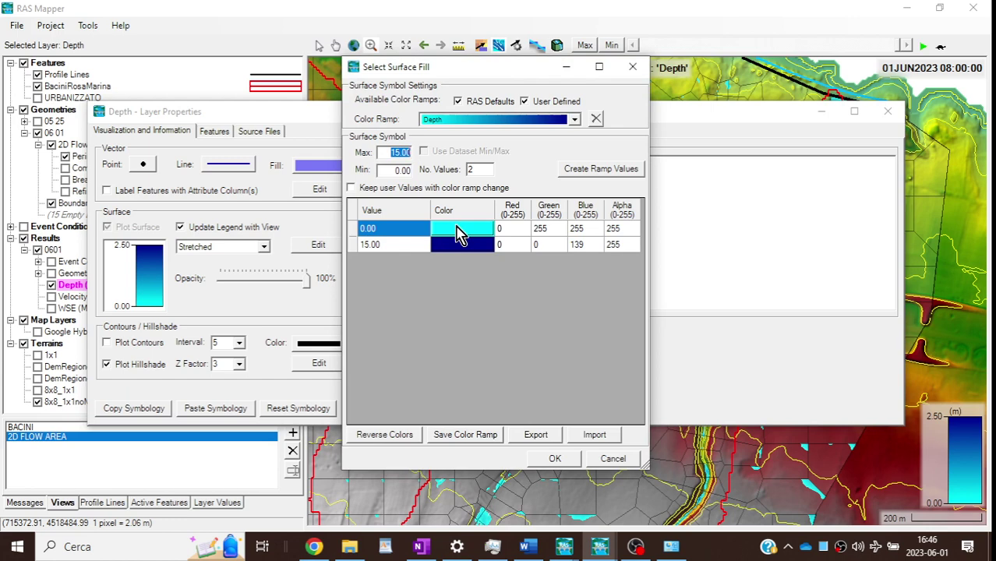
double_click(460, 233)
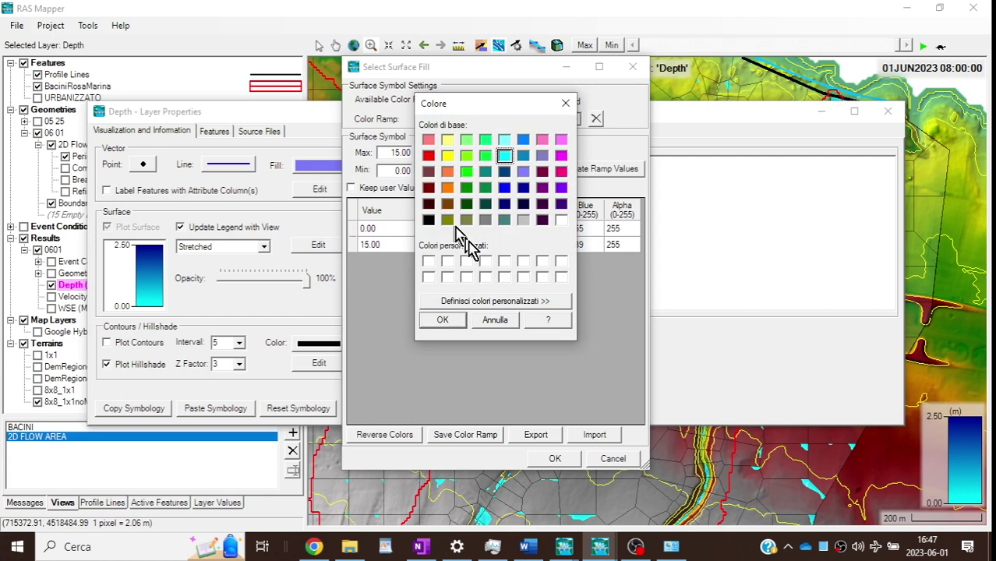
click(527, 301)
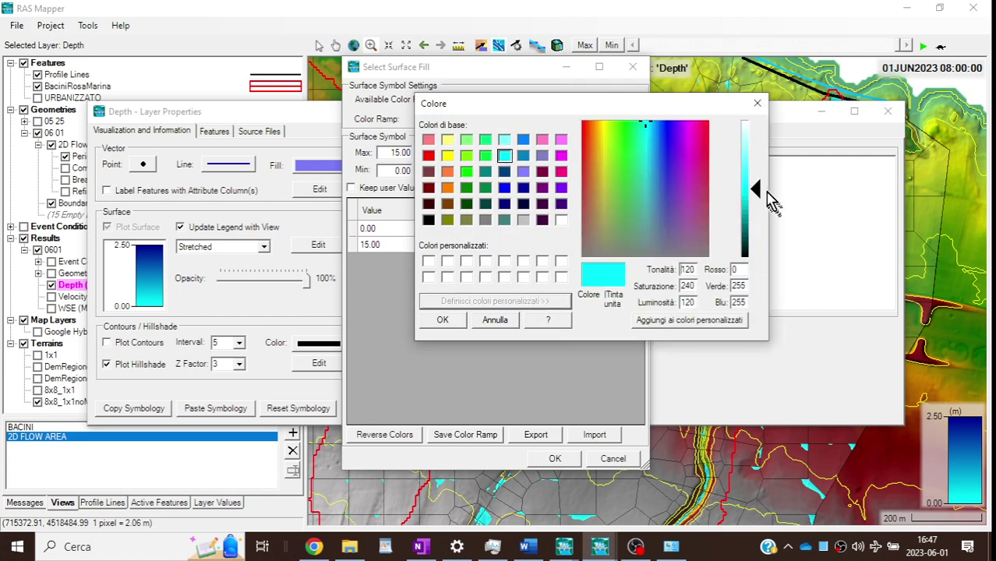
drag(758, 196, 759, 141)
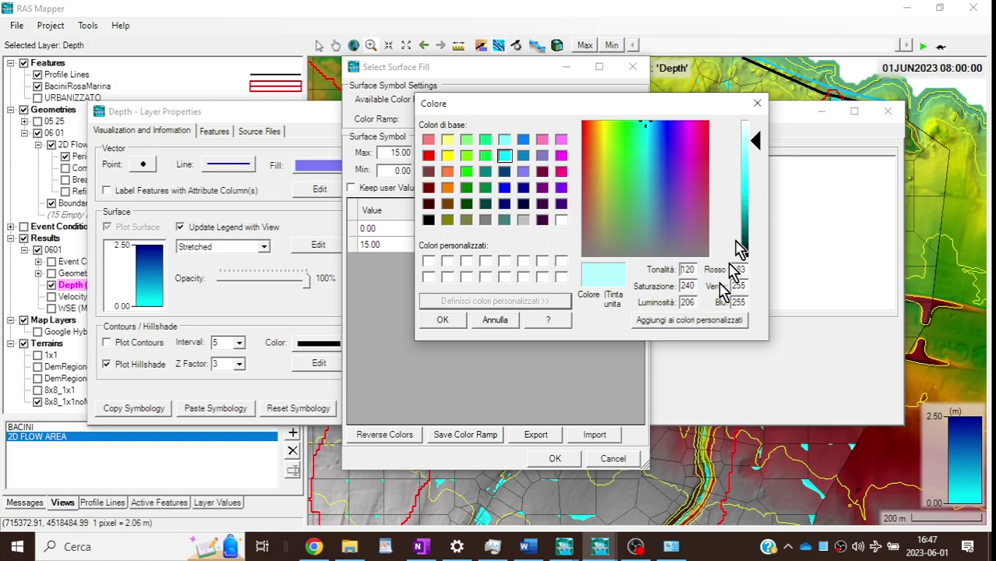
click(713, 326)
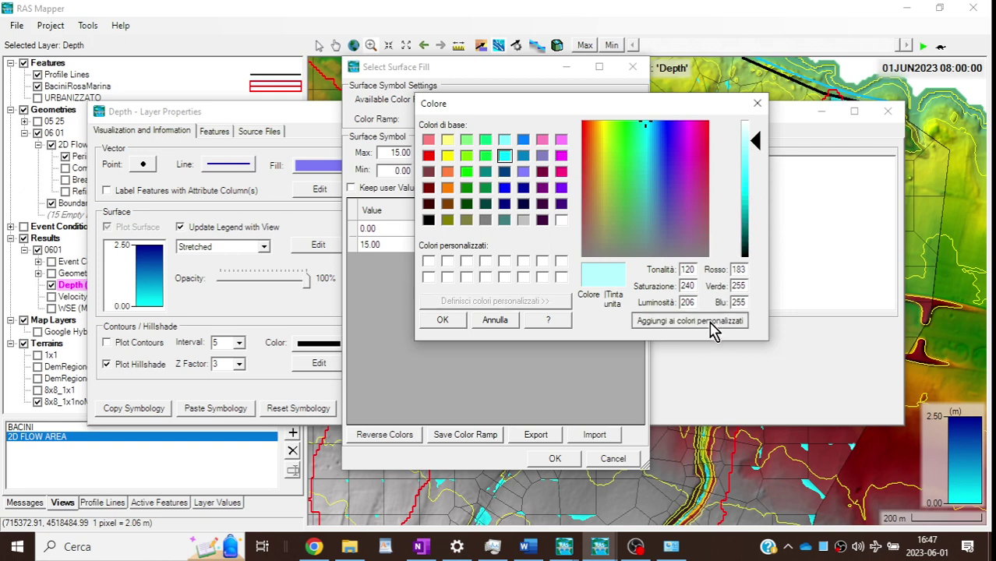
click(429, 262)
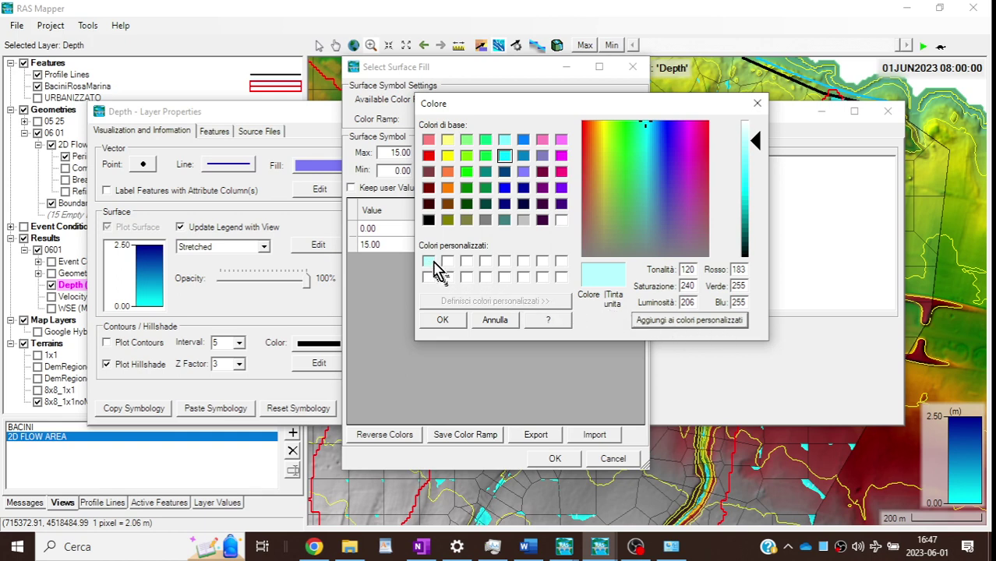
click(454, 322)
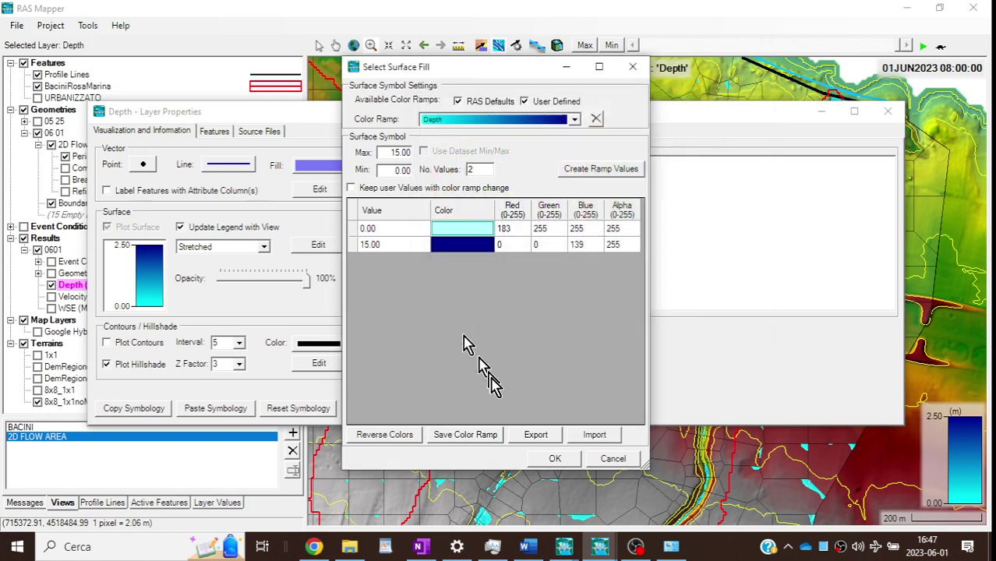
click(555, 462)
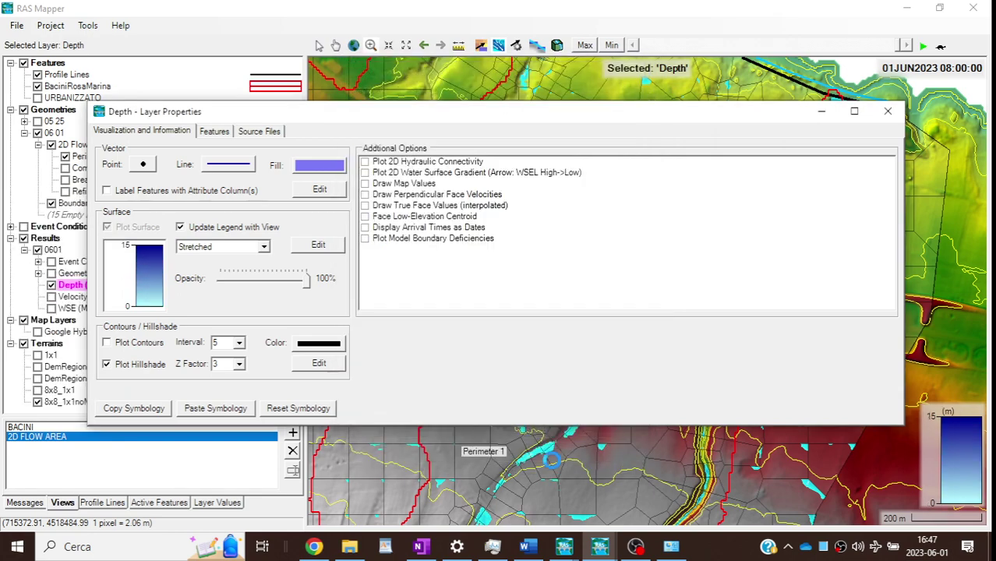
click(887, 111)
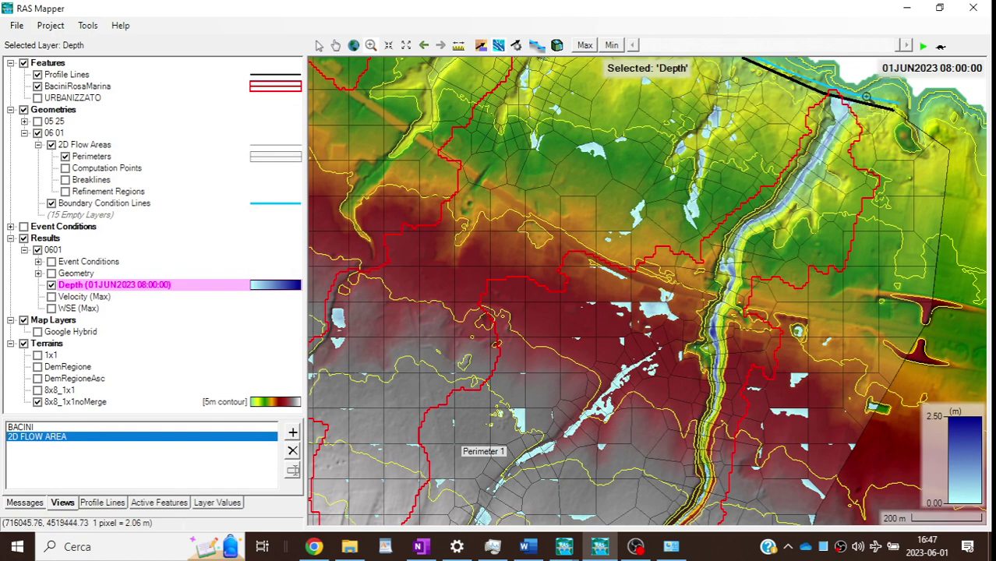
Step: Zoom to the channel outlet, show the maximum depth and try to display particle tracing on it
drag(866, 95, 791, 159)
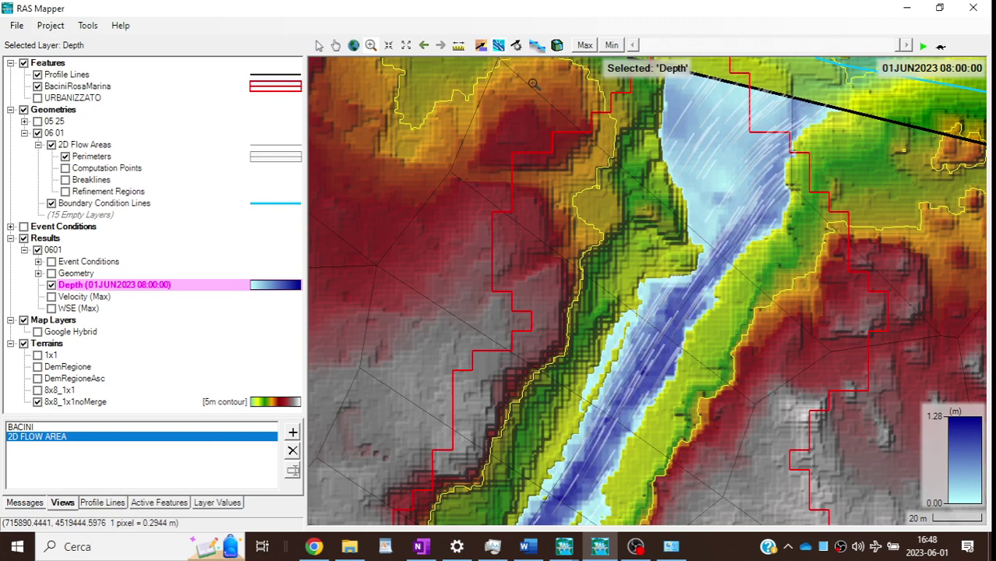
click(584, 46)
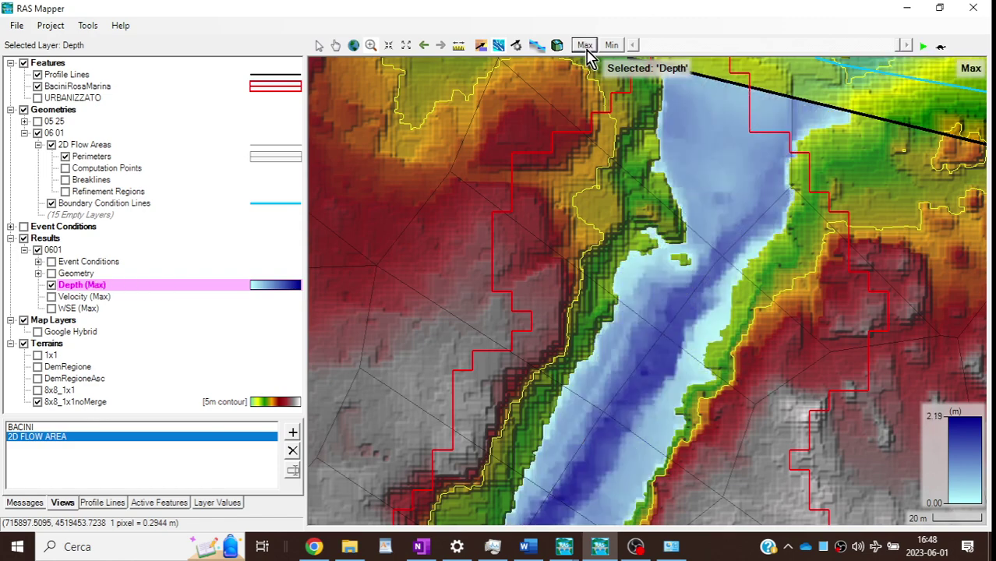
click(501, 50)
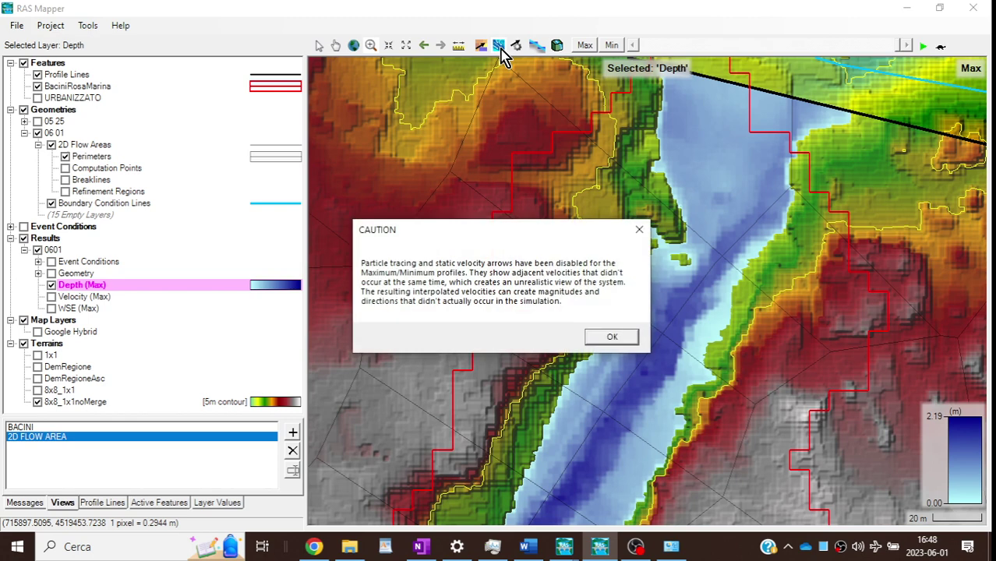
click(601, 340)
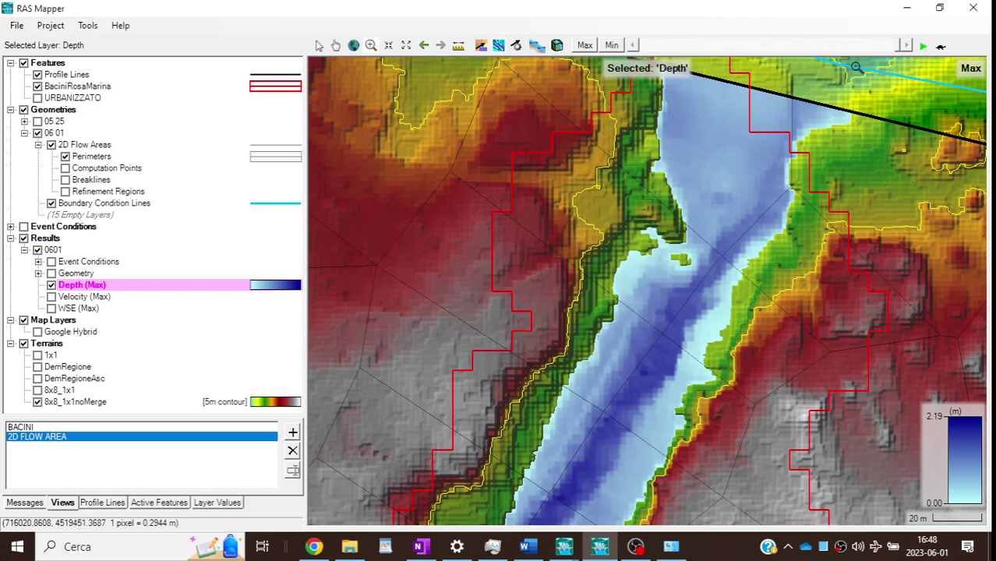
Step: Show the minimum depth, try to animate it and try to display particle tracing on that profile
click(613, 47)
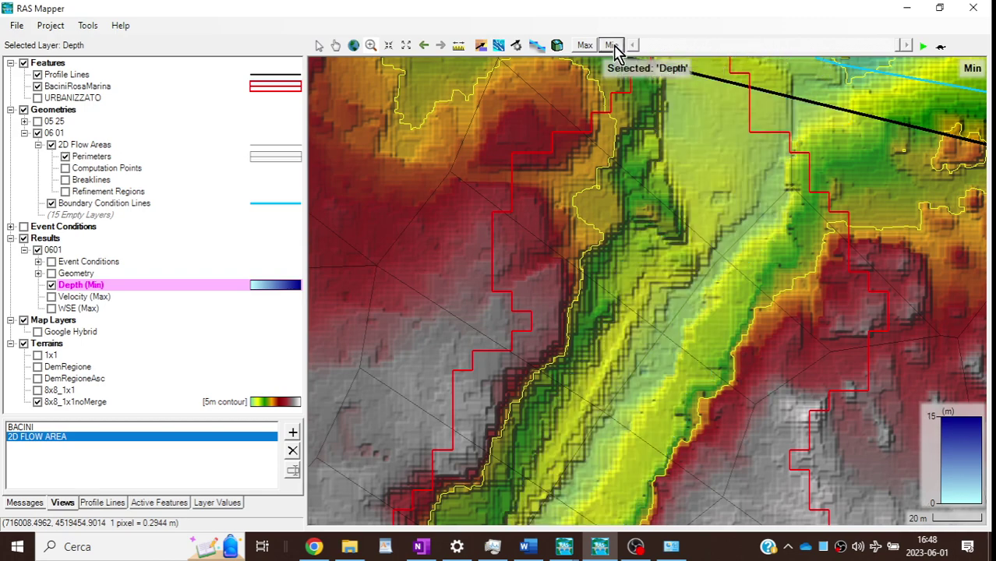
click(495, 45)
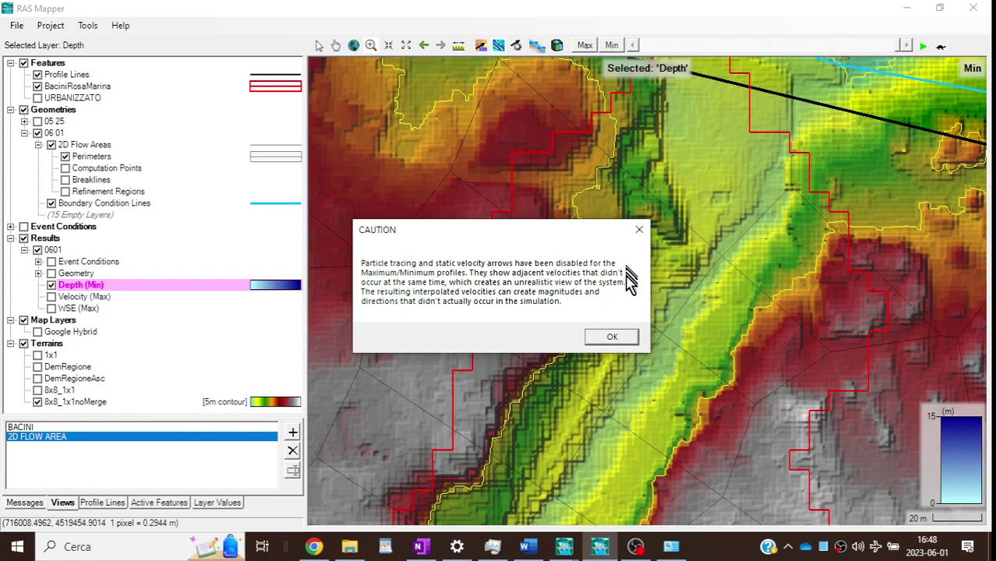
click(613, 338)
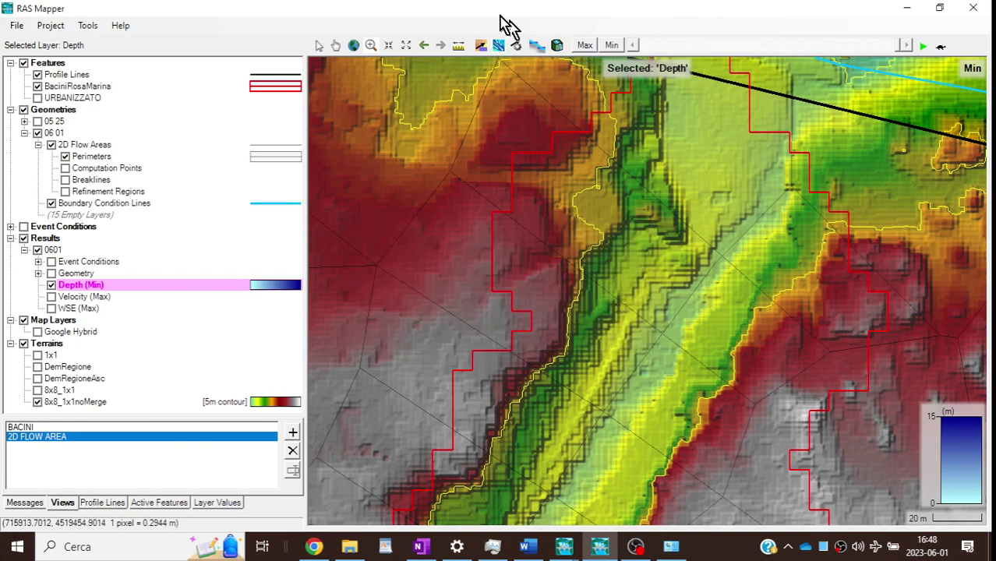
click(923, 47)
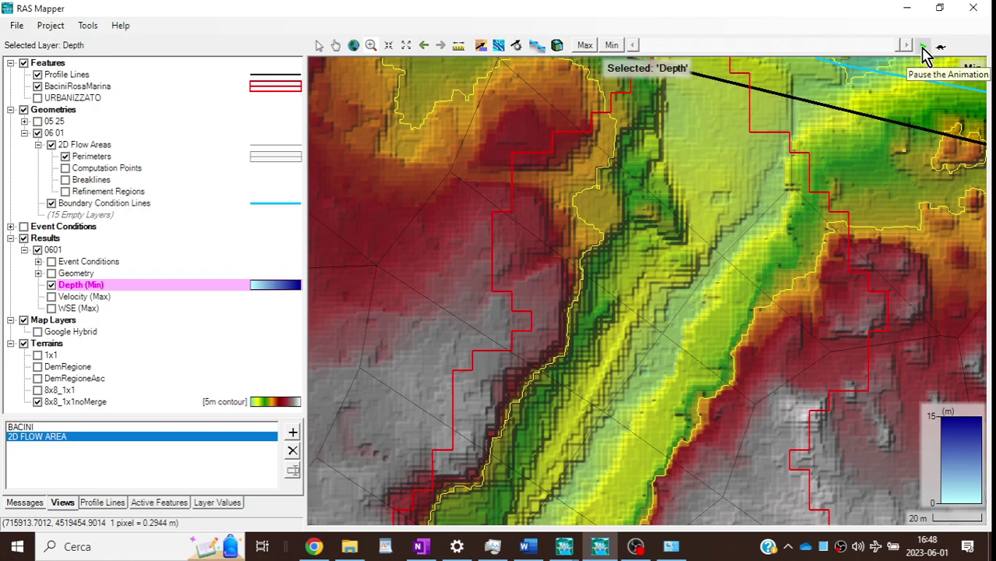
click(923, 47)
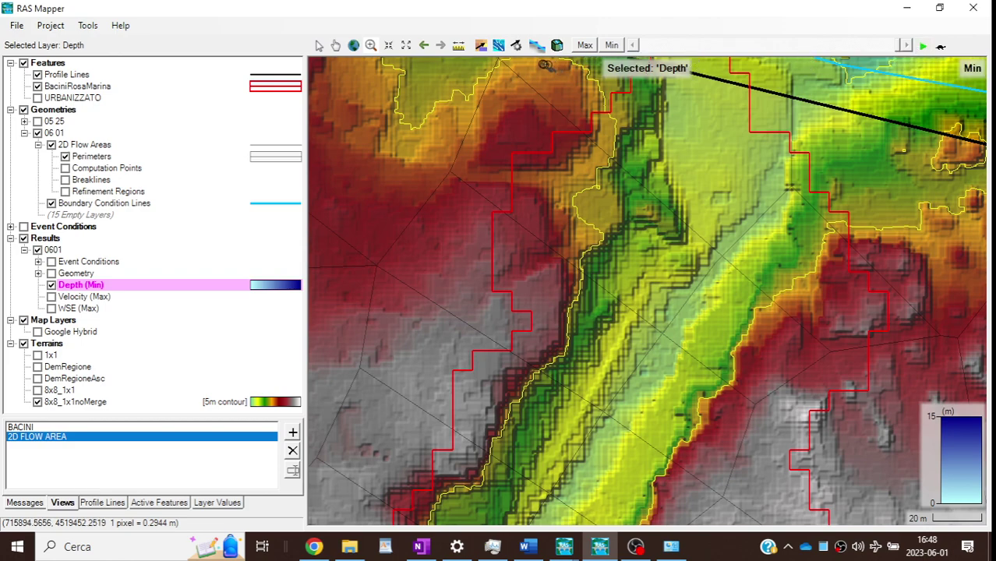
click(498, 46)
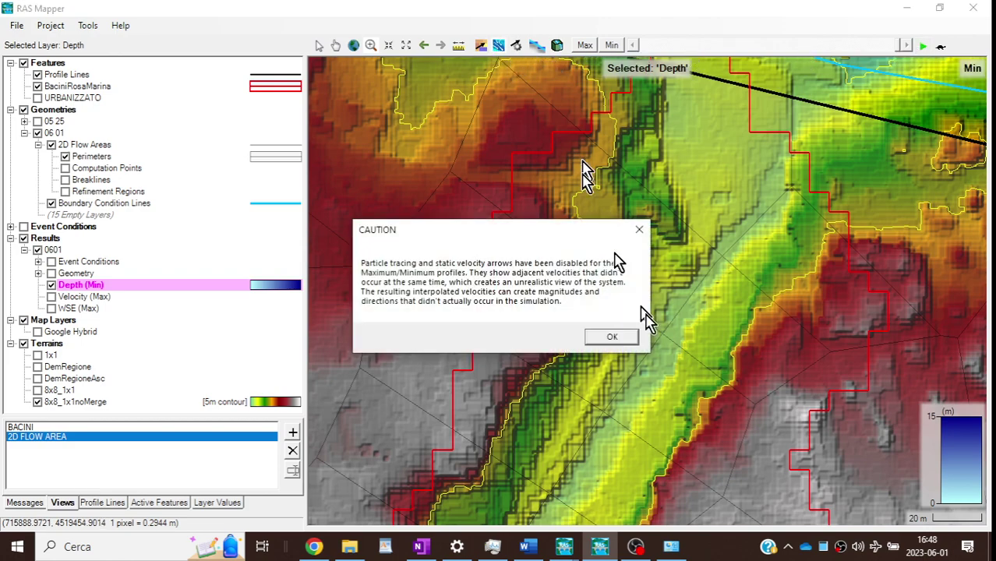
click(623, 340)
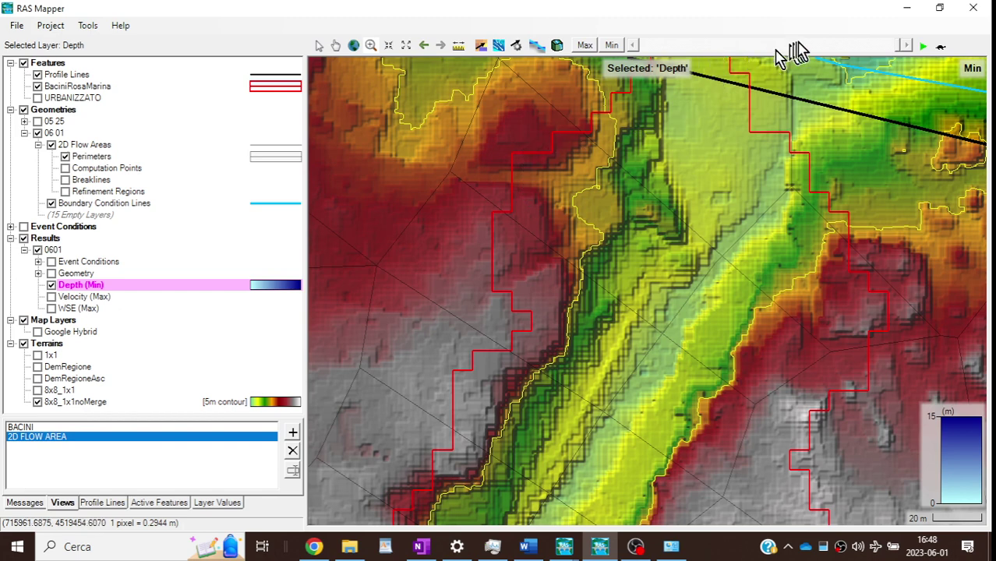
Step: Rewind the depth result to 01JUN2023 00:00:00, play it to 08:00:00 and view the flooding around the channel outlet
drag(900, 51, 627, 70)
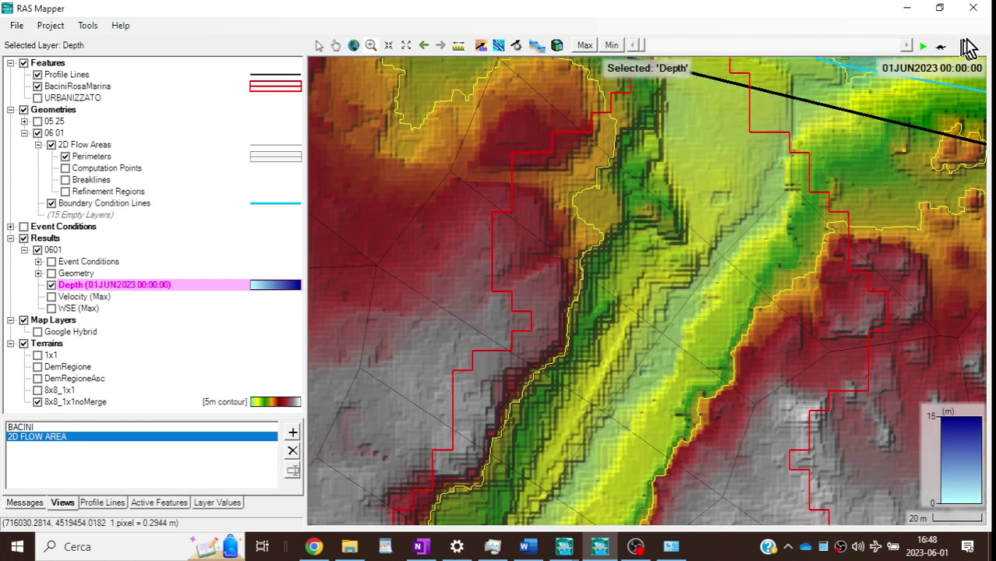
click(923, 46)
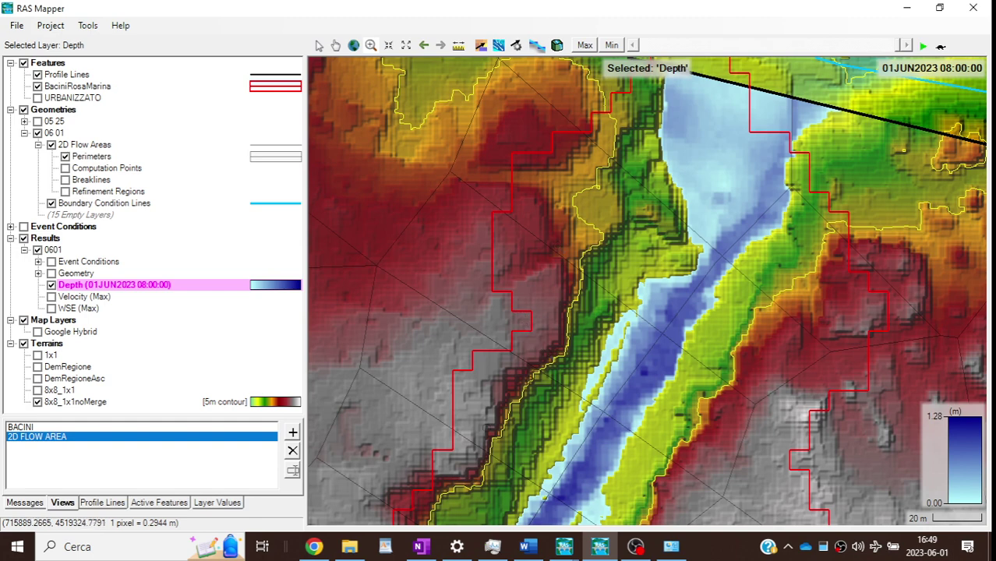
scroll(515, 359, down, 1)
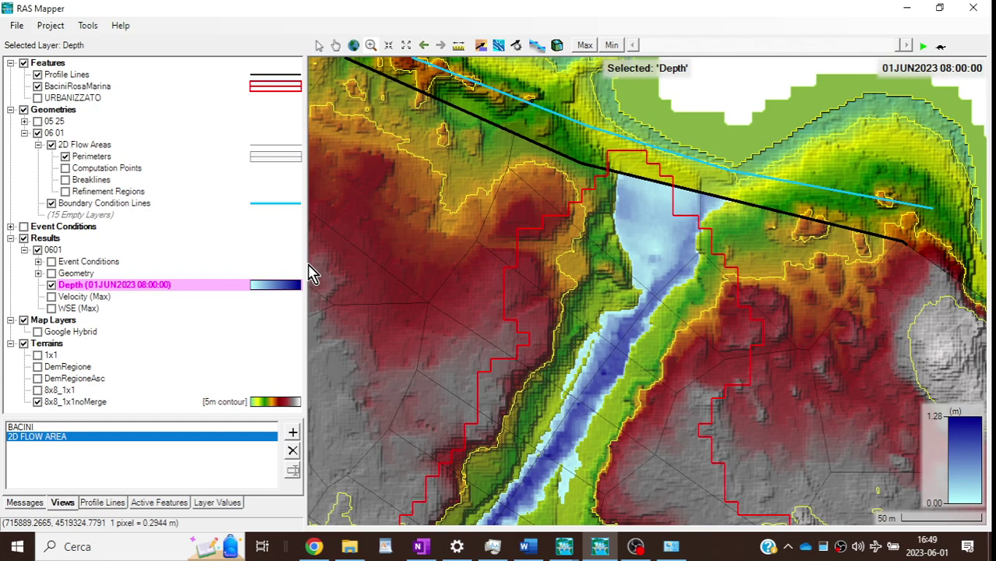
mouse_move(662, 271)
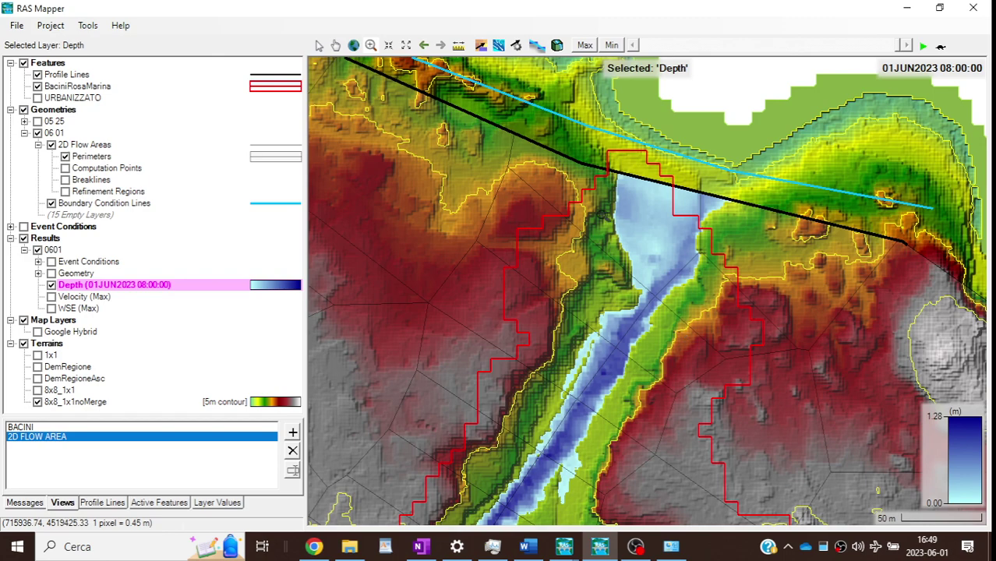
scroll(315, 230, down, 1)
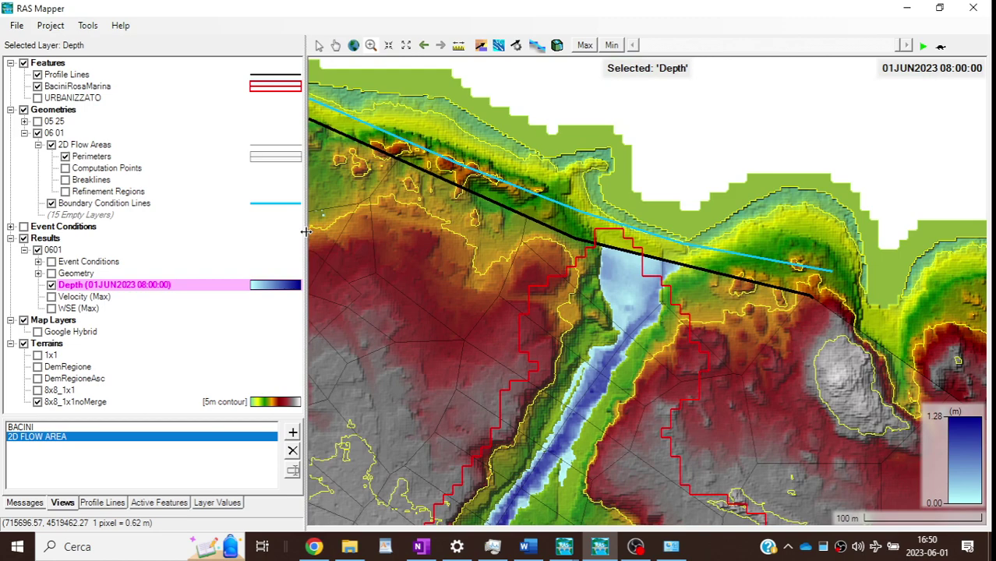
Step: Narrow the layer tree and show the maximum depth along the channel upstream of the outlet
drag(306, 231, 149, 232)
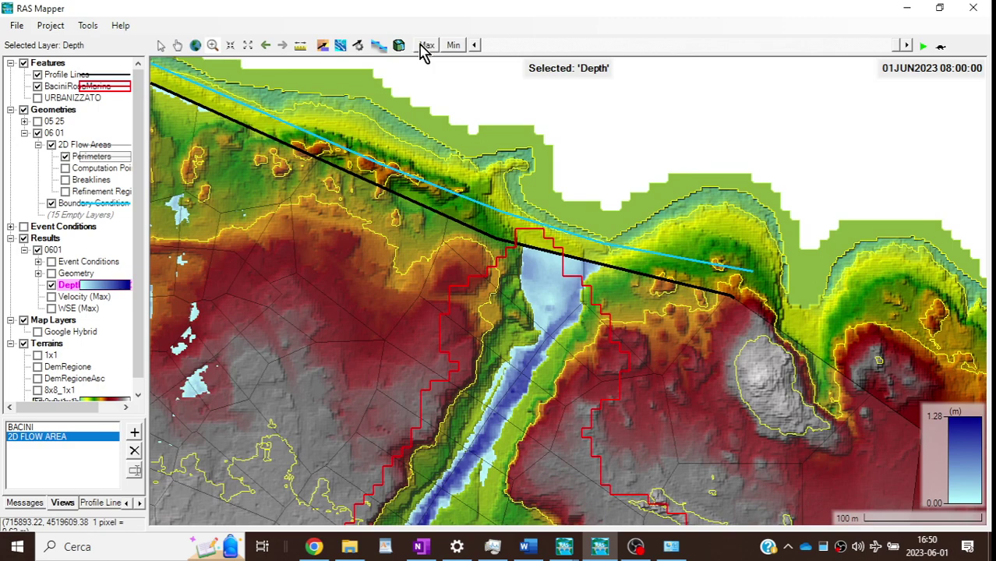
click(425, 47)
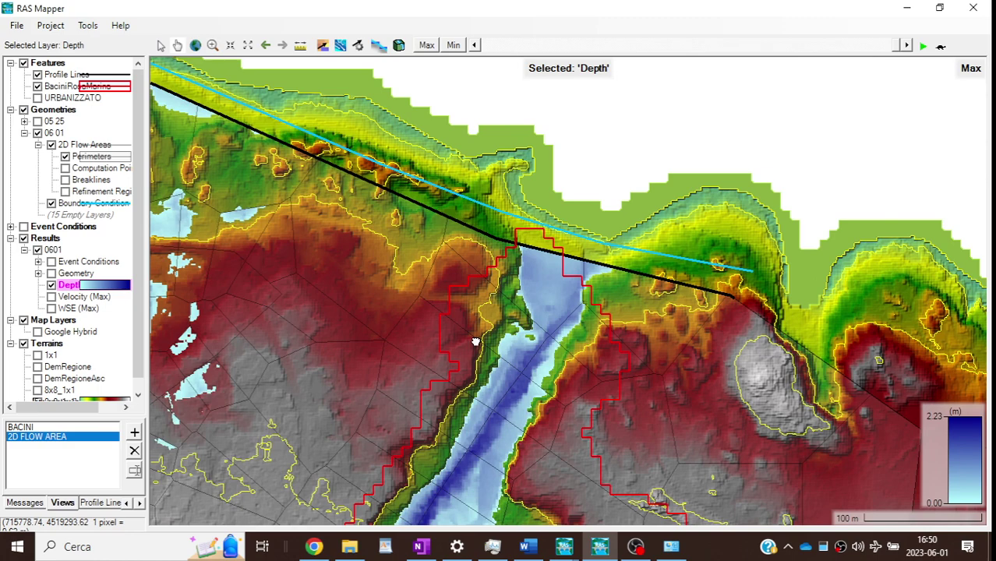
drag(476, 342, 600, 256)
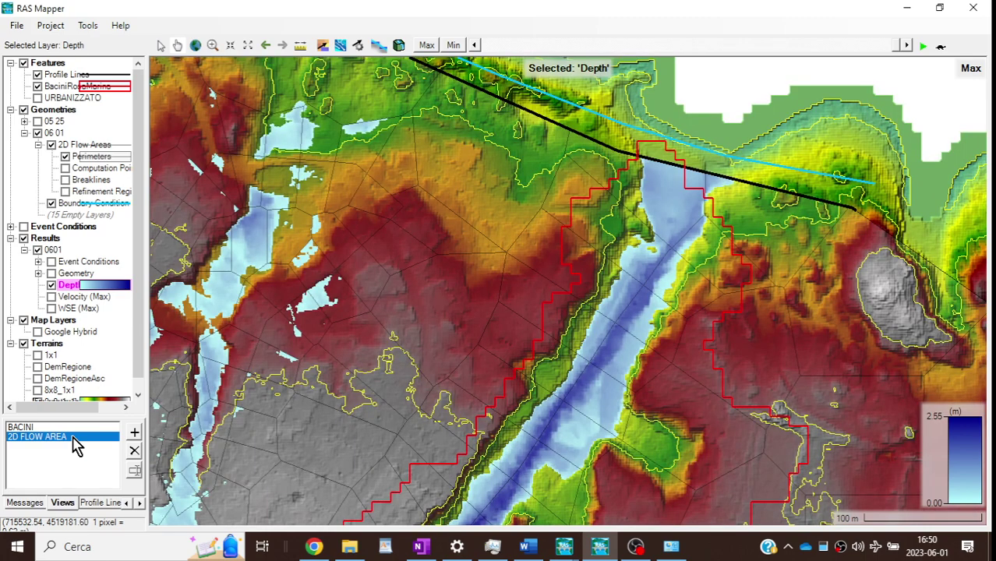
Step: Restore the saved 2D FLOW AREA view and zoom in on the flooded cells beside the channel near the southeastern inflow boundary
double_click(74, 437)
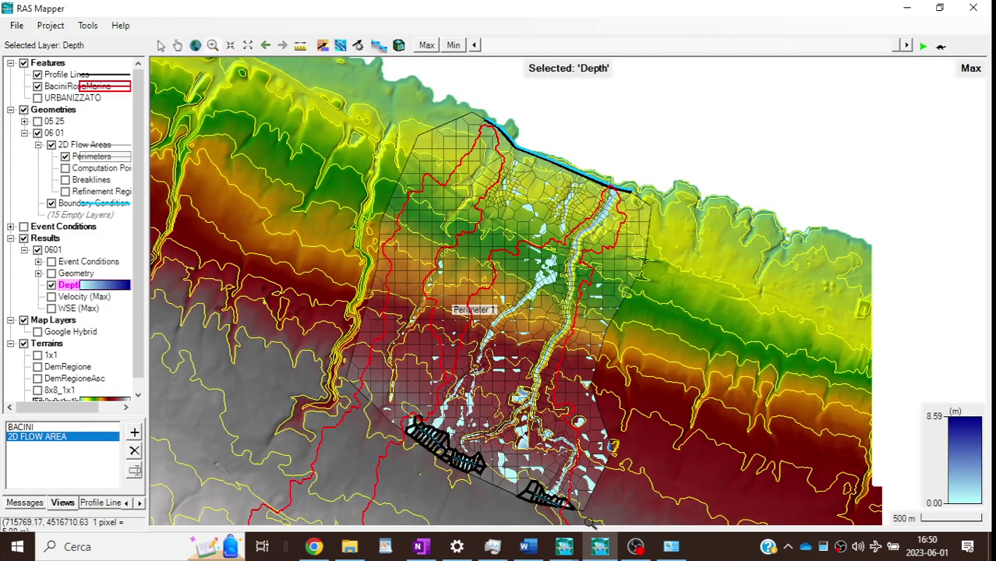
drag(589, 521, 380, 416)
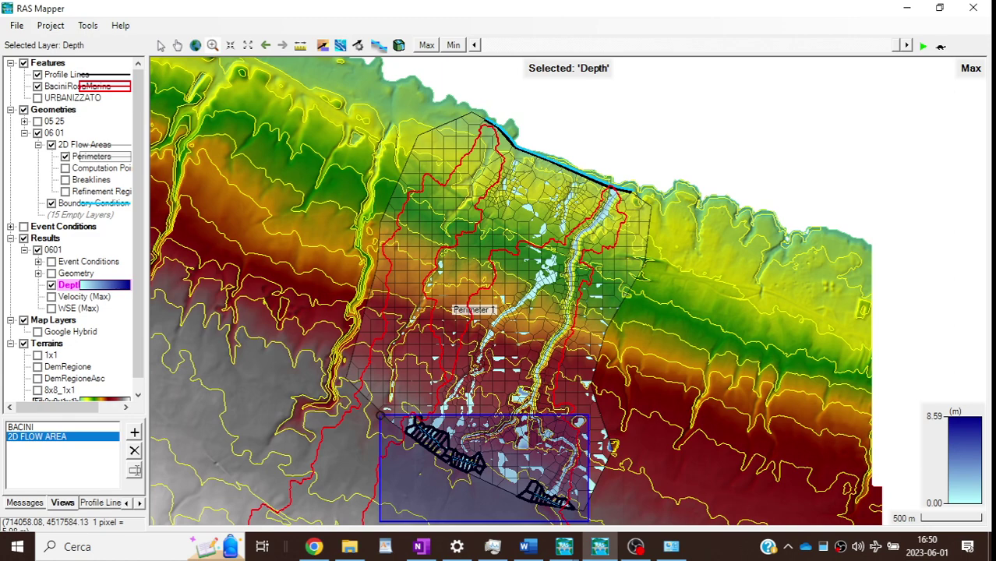
drag(381, 416, 380, 415)
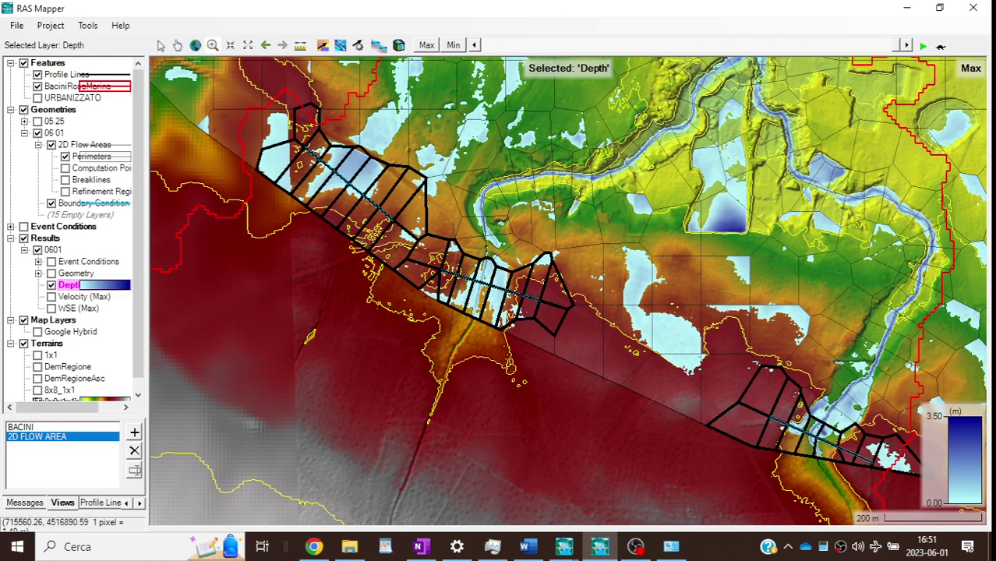
mouse_move(839, 403)
mouse_move(829, 443)
mouse_move(763, 314)
drag(894, 484, 615, 238)
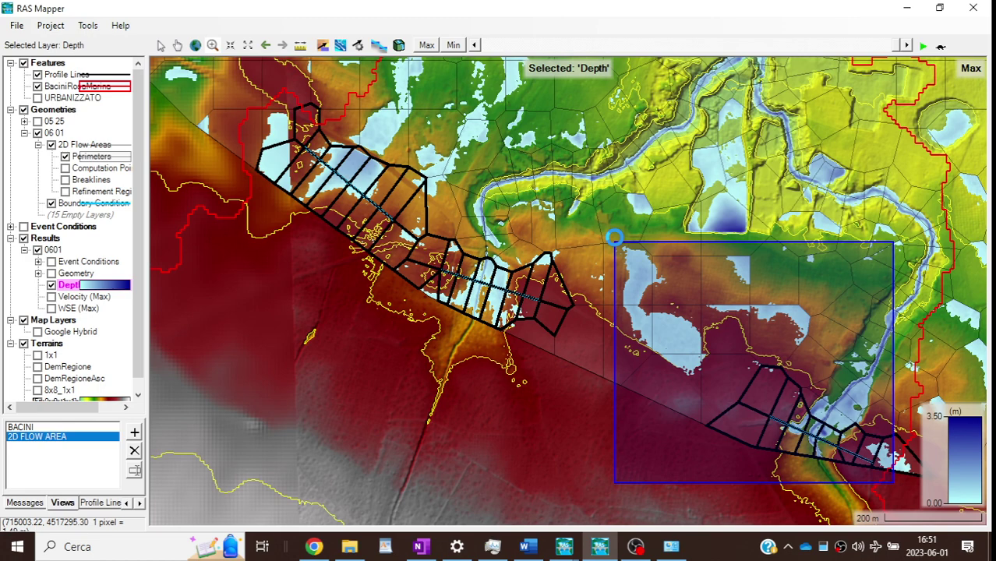
drag(615, 237, 615, 238)
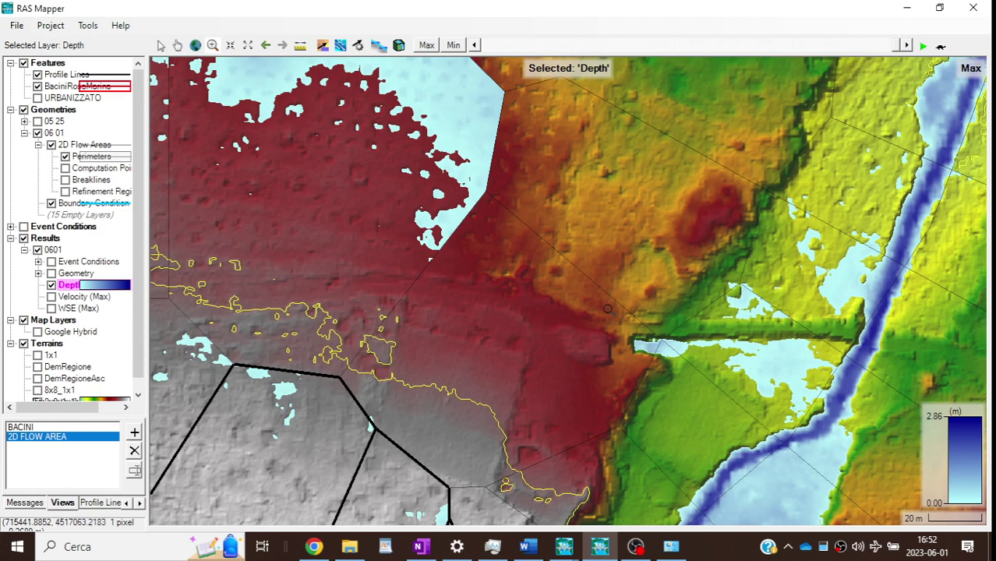
Step: Read the maximum depth at several points in the shallow flooded patches beside the channel
mouse_move(684, 344)
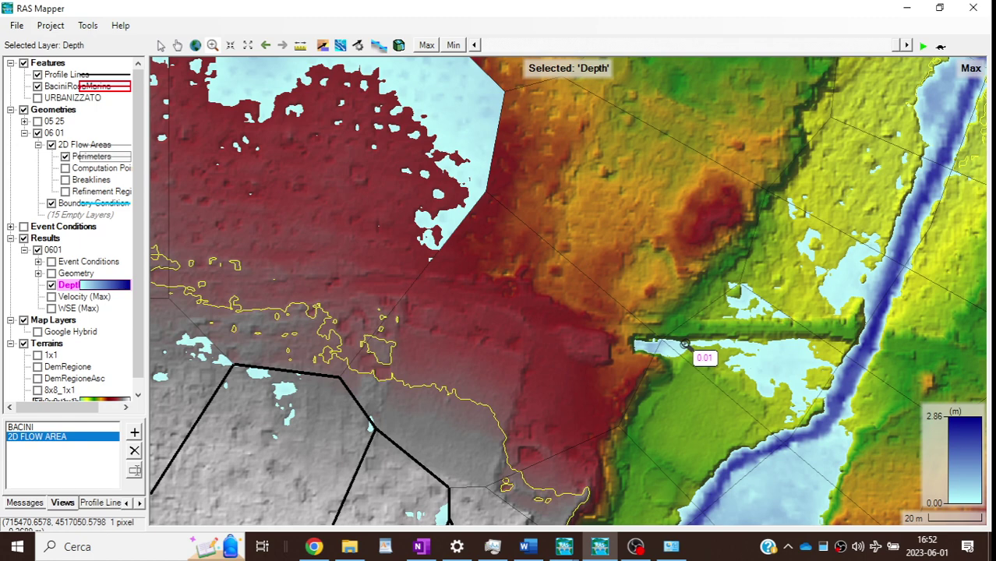
mouse_move(847, 396)
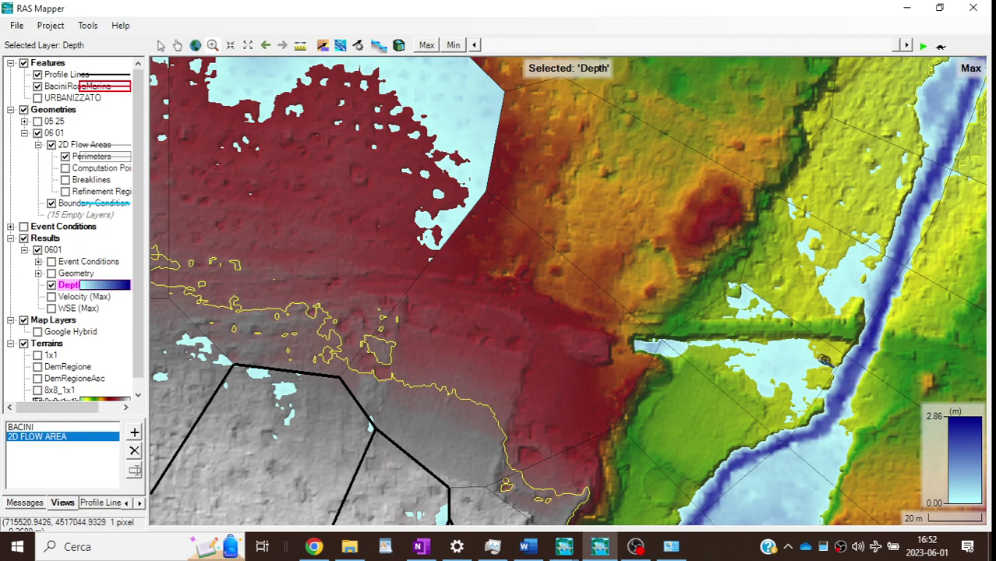
mouse_move(790, 349)
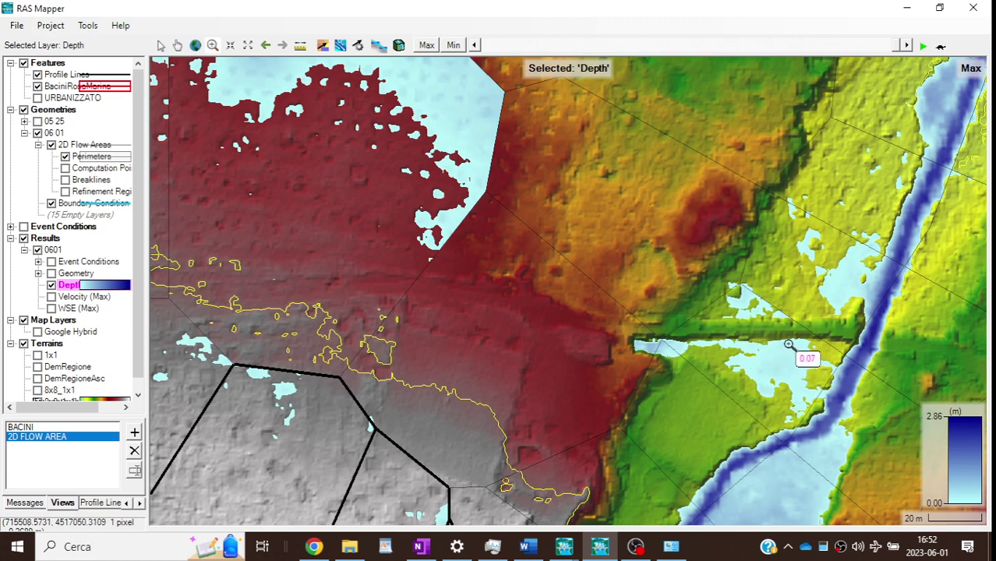
mouse_move(733, 344)
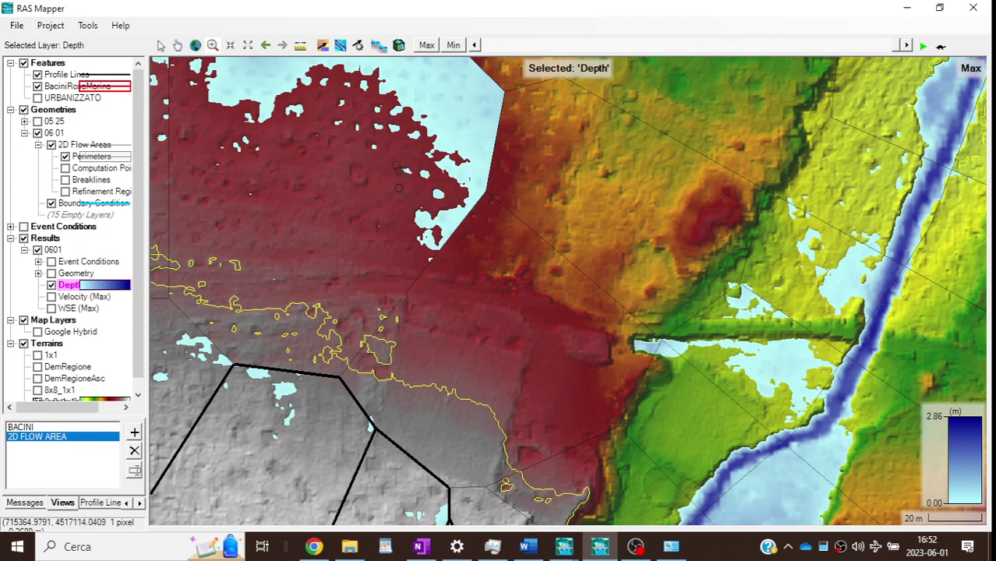
Step: Examine the flooded patches northwest of the channel, checking how the water depth is cut off along the mesh cell faces
click(177, 44)
drag(340, 124, 511, 308)
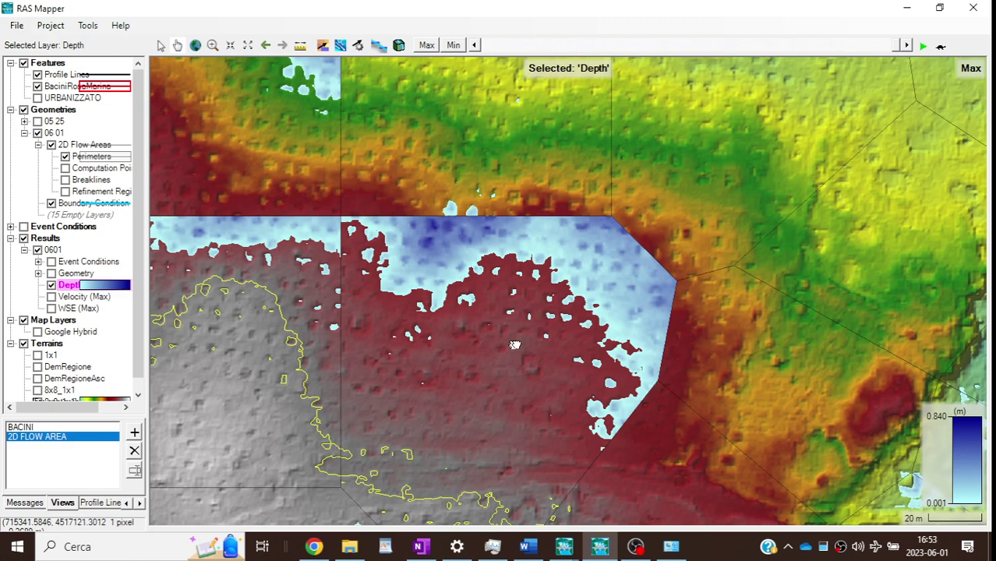
drag(514, 345, 772, 349)
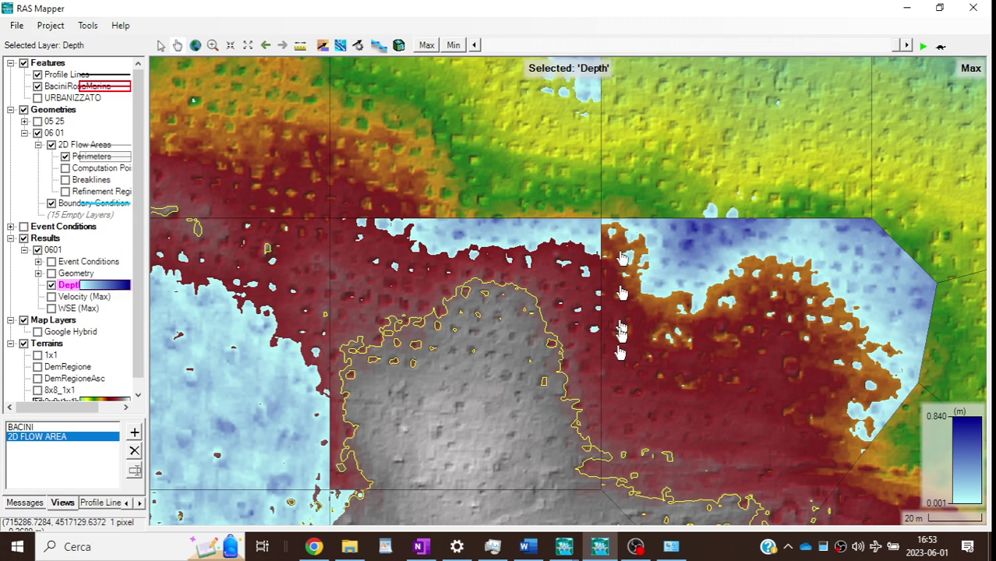
mouse_move(318, 444)
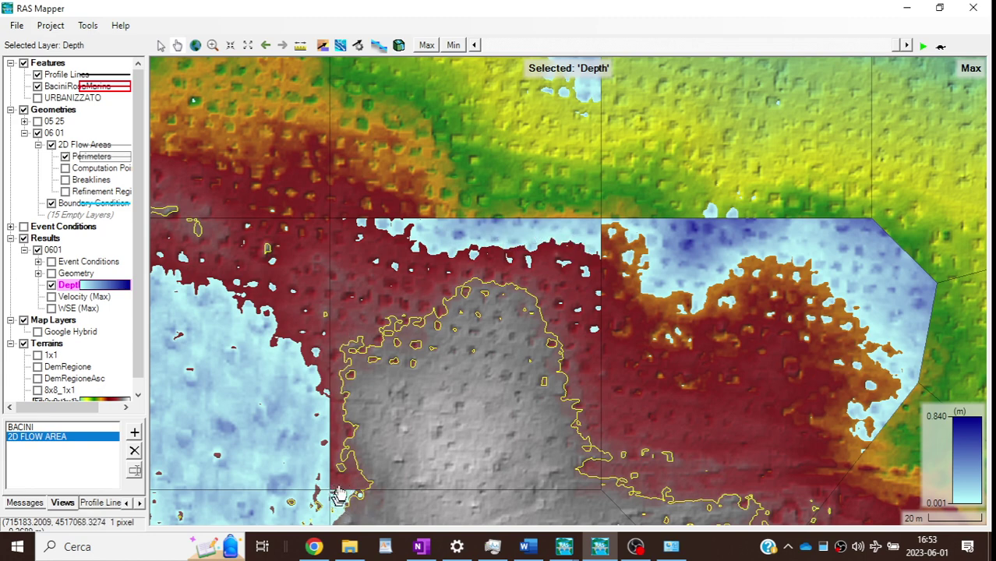
mouse_move(343, 500)
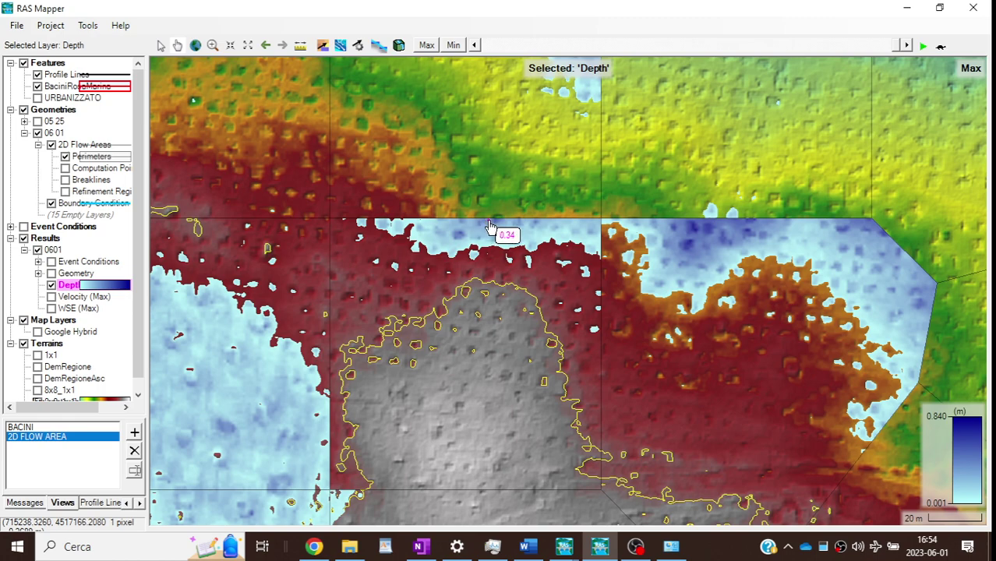
drag(569, 148, 581, 230)
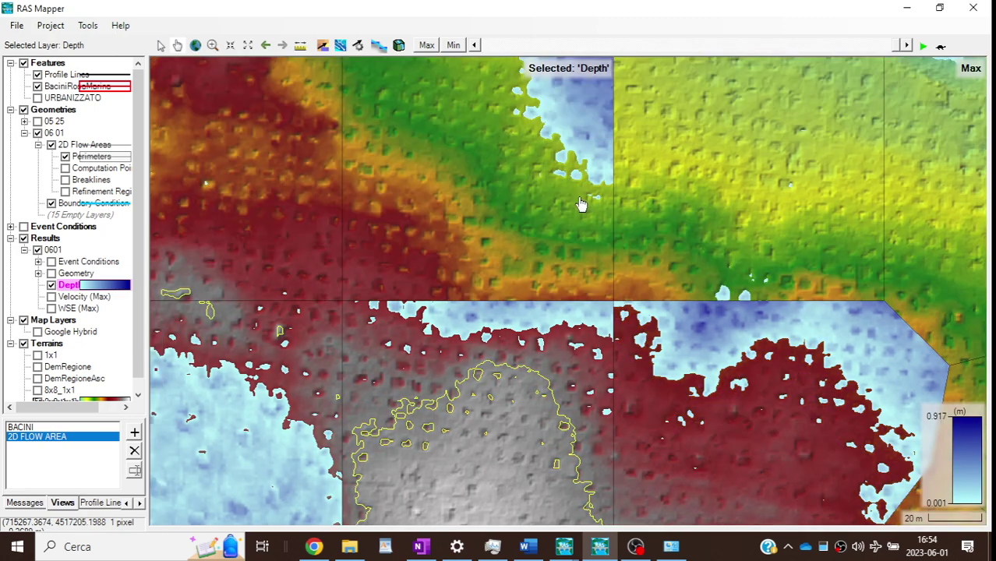
drag(580, 205, 606, 266)
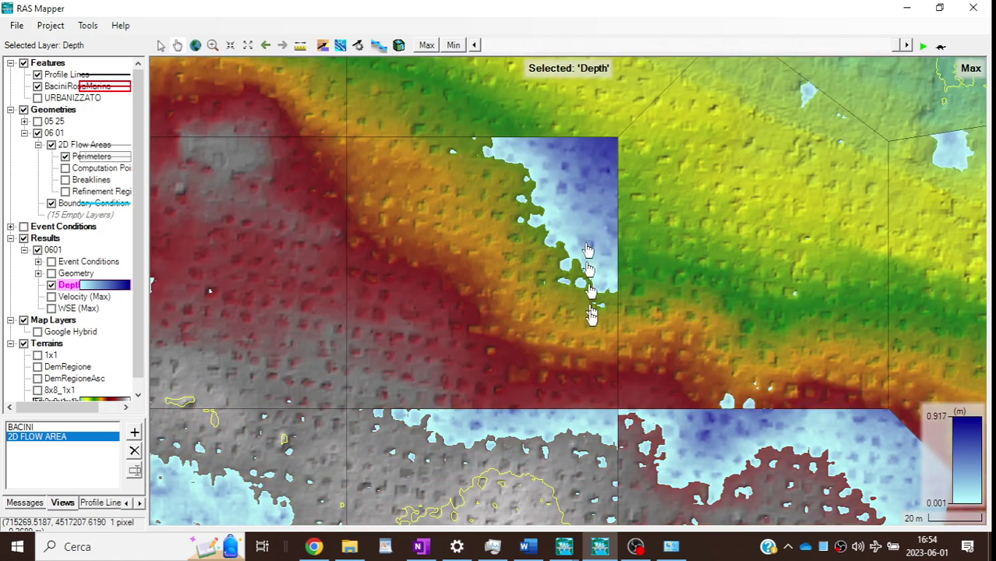
mouse_move(532, 420)
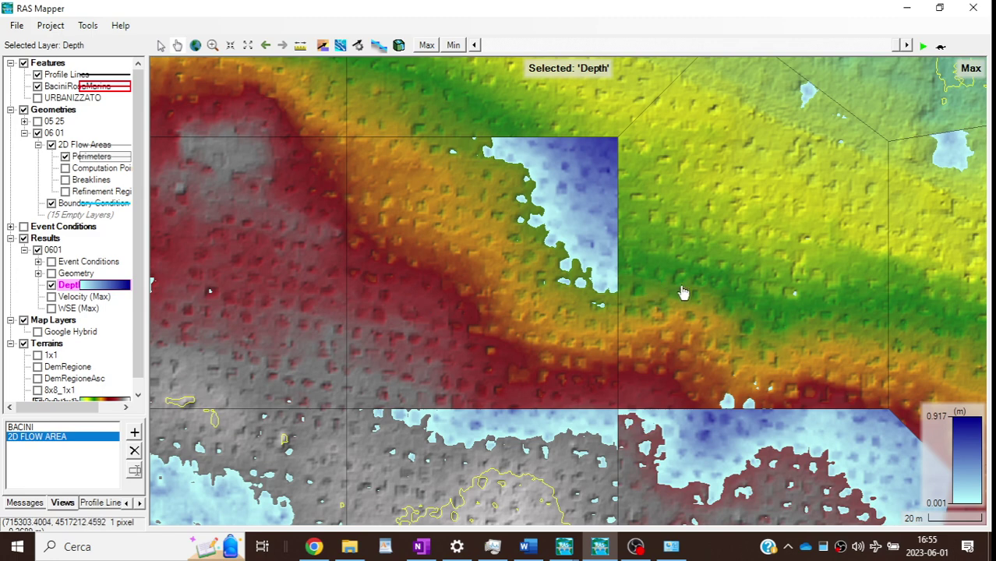
Step: Save a copy of geometry 06 01 as 06 01A and close the Unsteady Flow Analysis window
click(55, 135)
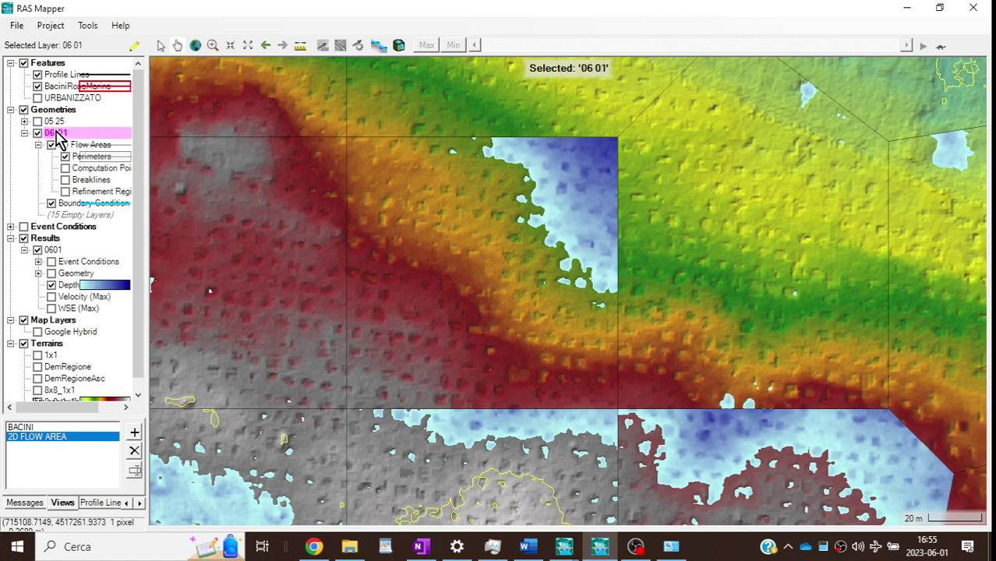
right_click(59, 134)
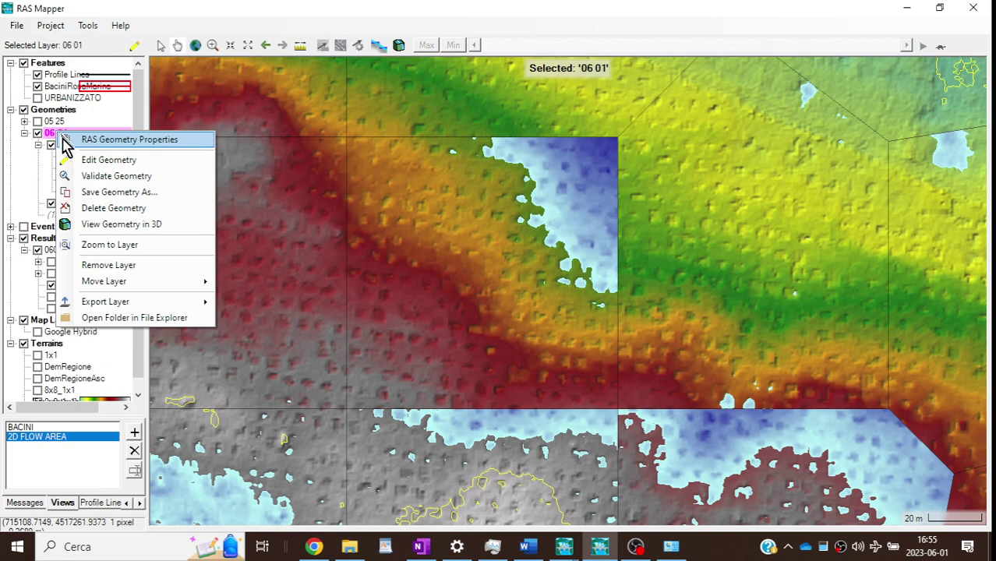
click(85, 194)
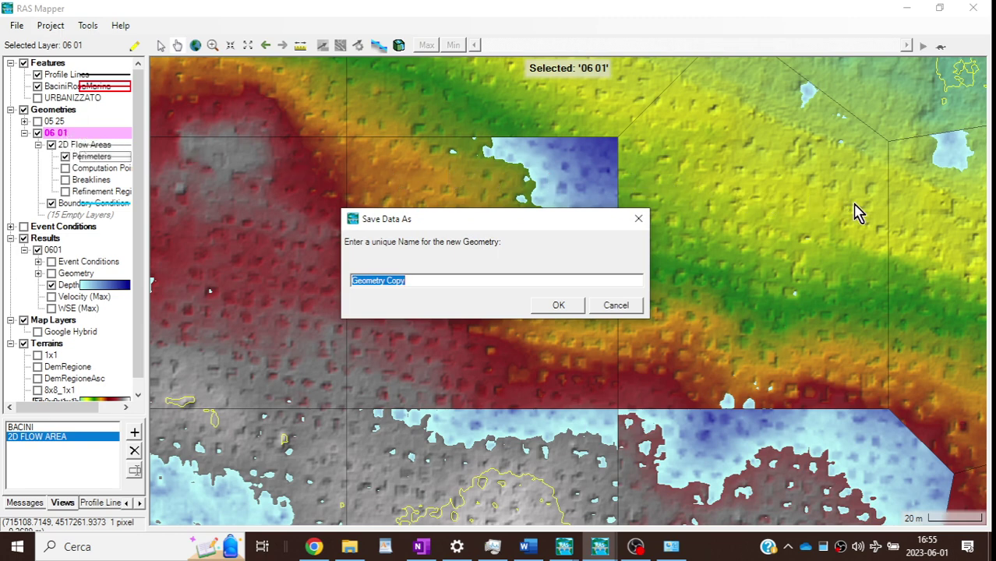
text(06)
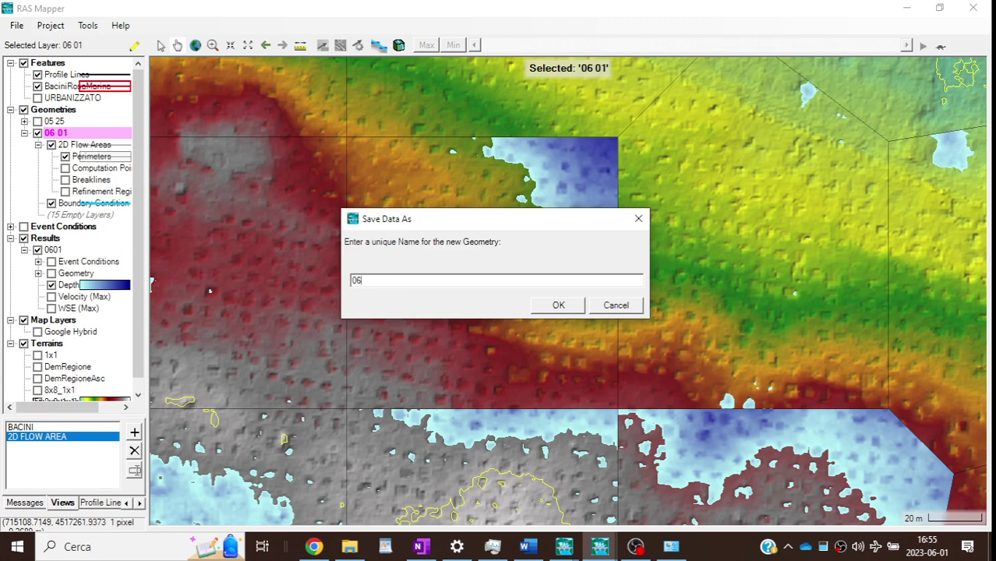
text( 01A)
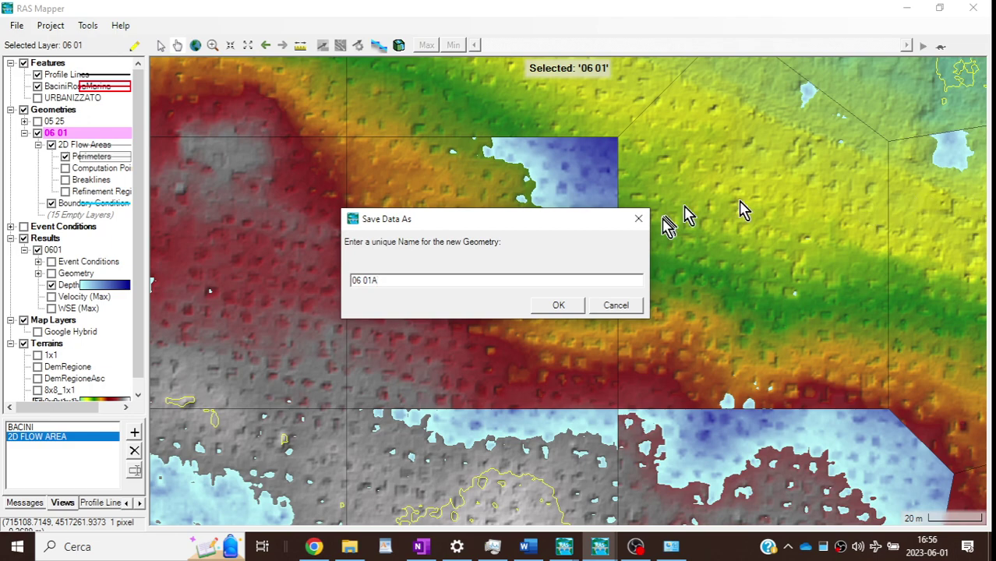
click(561, 309)
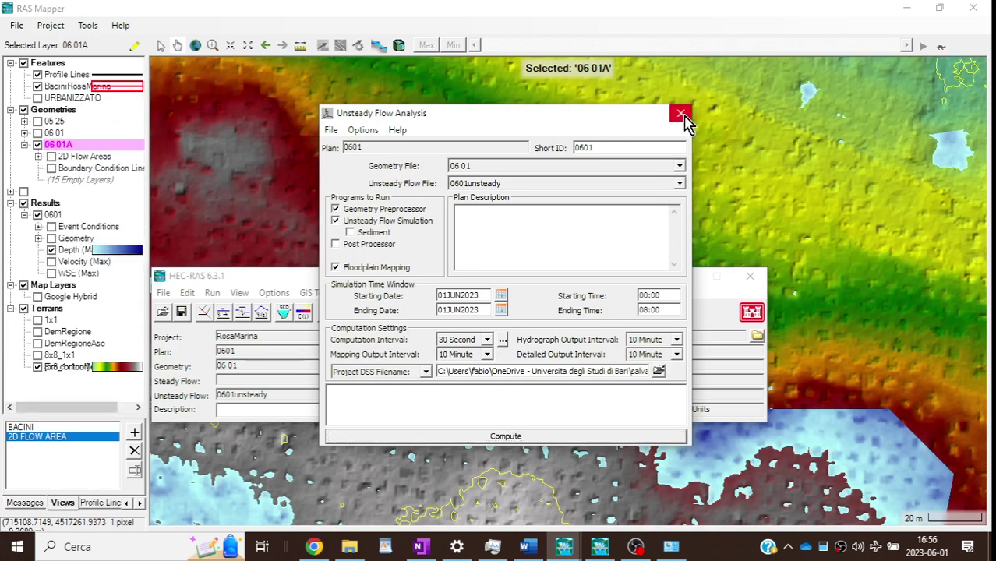
click(681, 116)
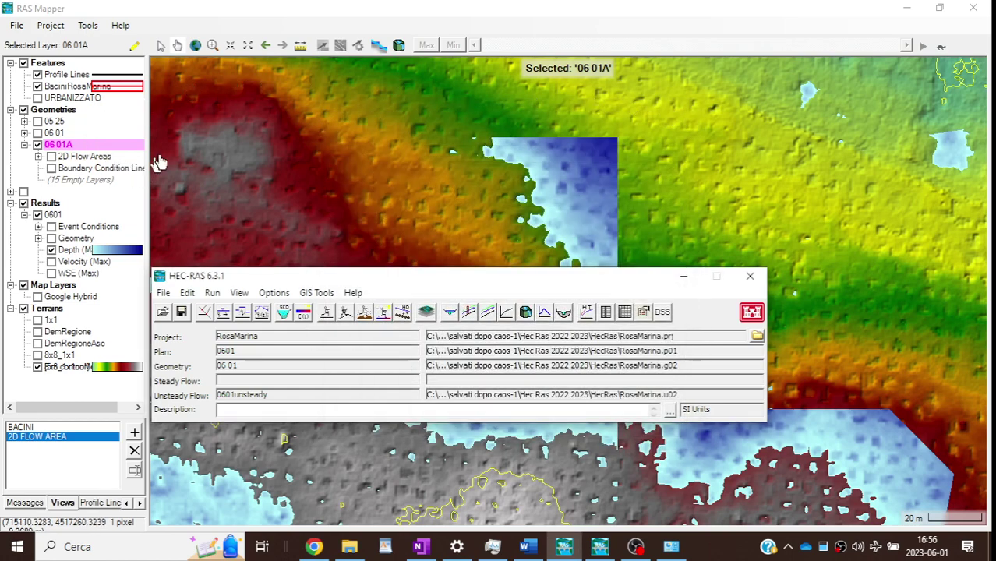
Step: Show the 2D Flow Areas of geometry 06 01A, zoom to their full extent and expand their sublayers
click(52, 160)
click(51, 156)
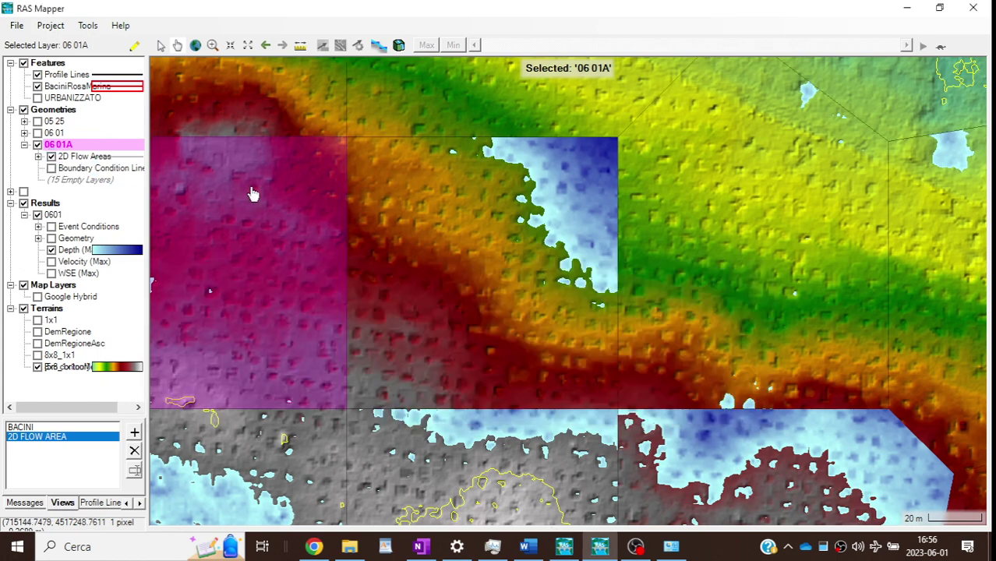
right_click(98, 160)
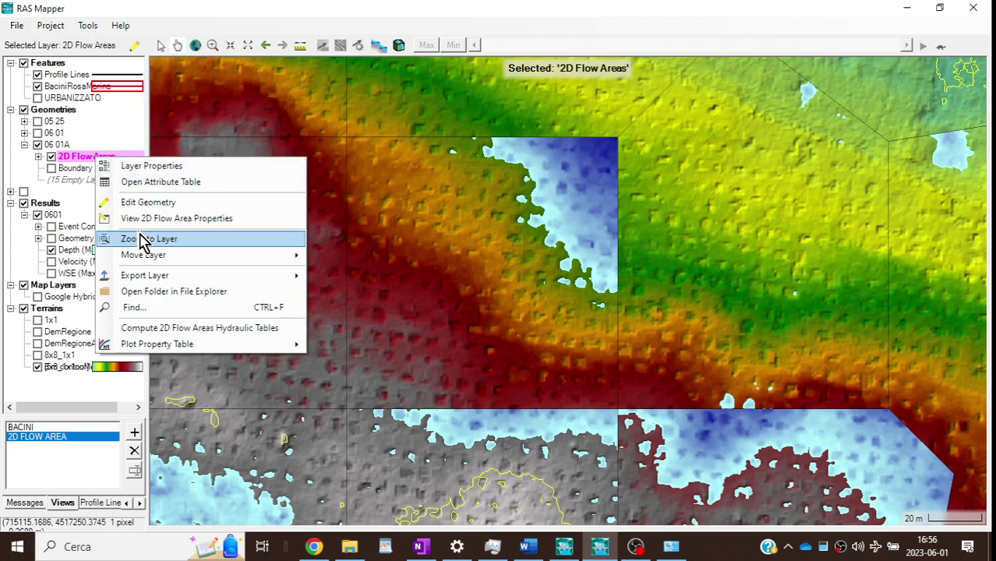
click(142, 239)
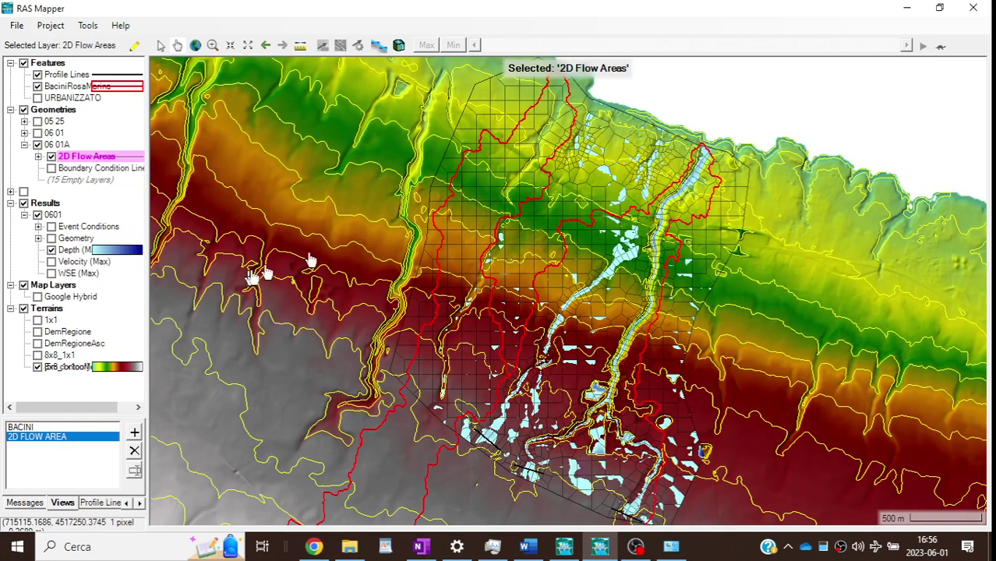
click(38, 157)
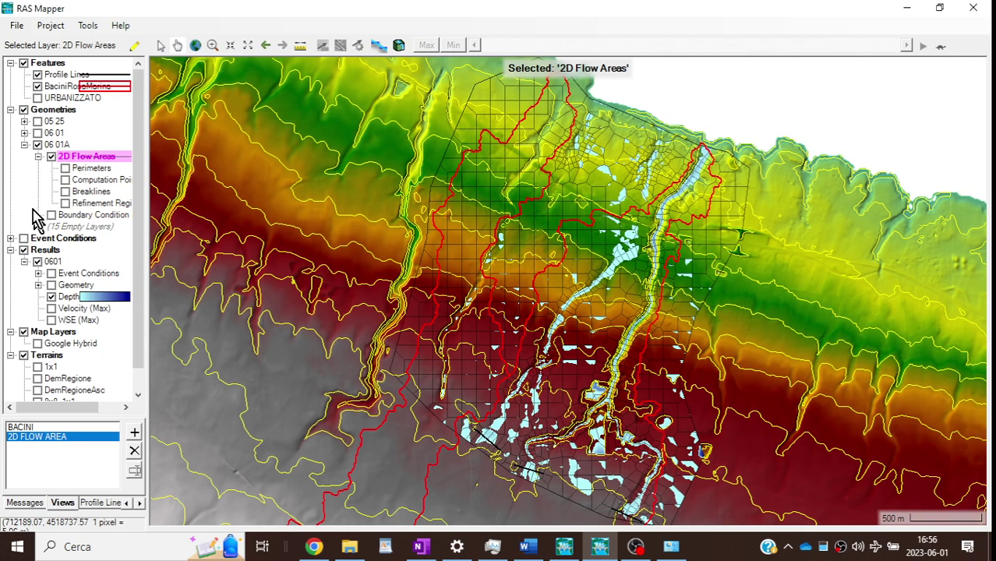
Step: Hide the 0601 results on the map and collapse their layer group
click(36, 262)
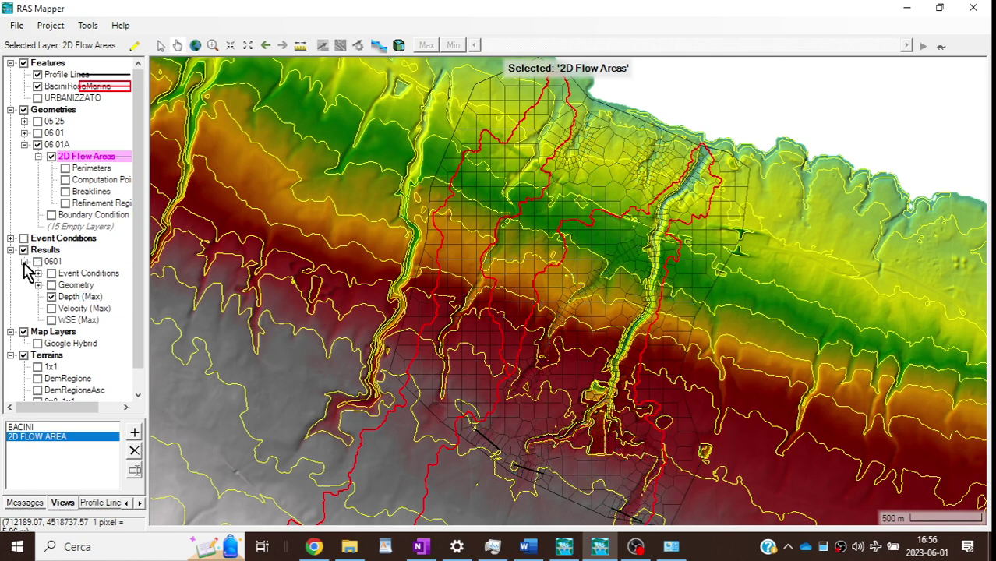
click(25, 262)
click(24, 250)
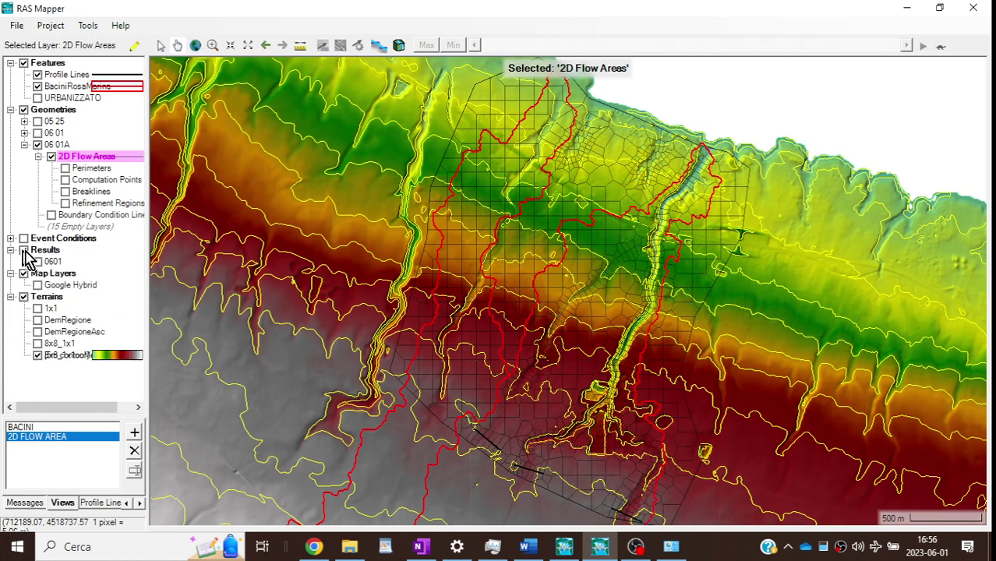
click(24, 250)
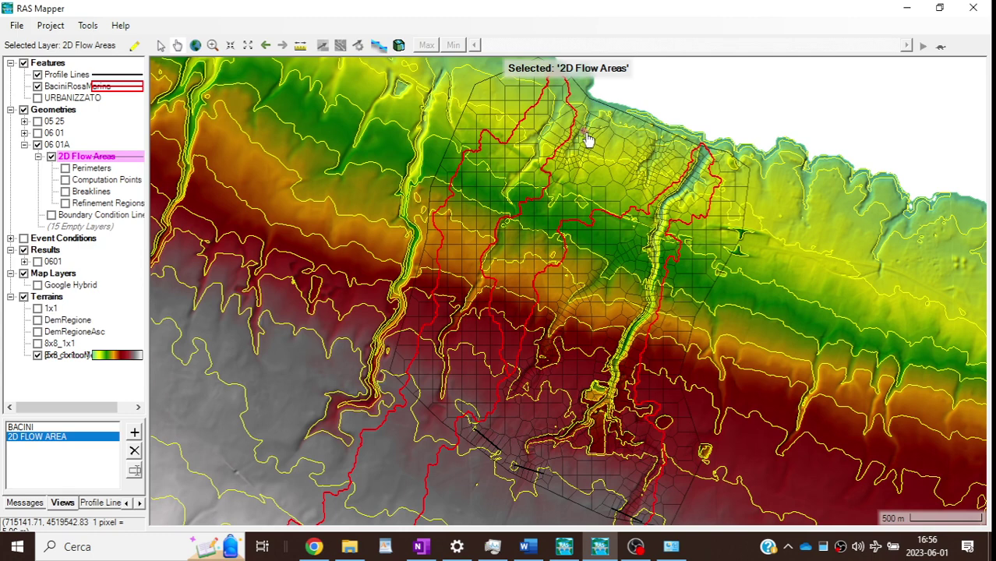
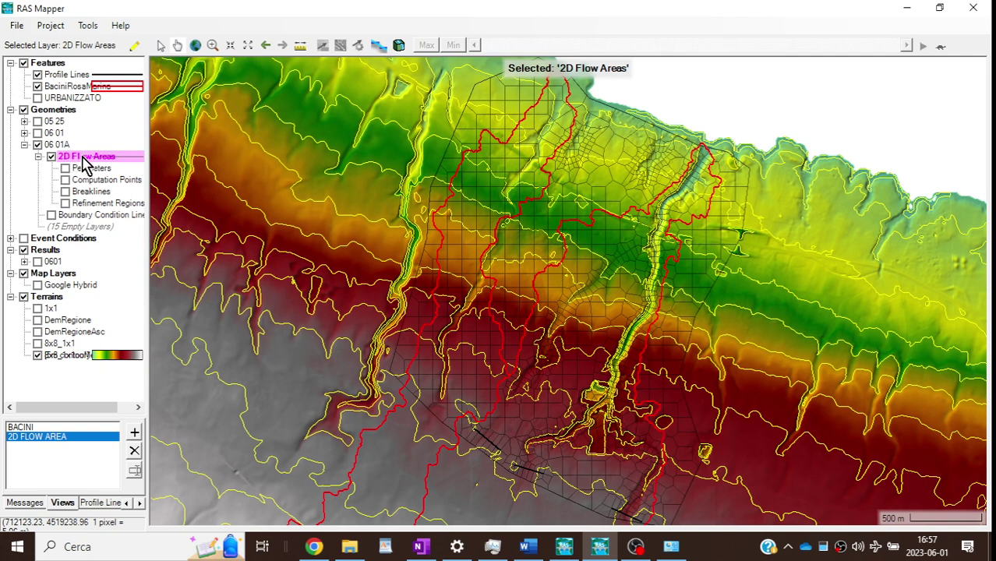
Step: Start editing the 06 01A 2D flow areas and regenerate Perimeter 1's computation points with 50 m DX and DY spacing, replacing the existing points
right_click(86, 163)
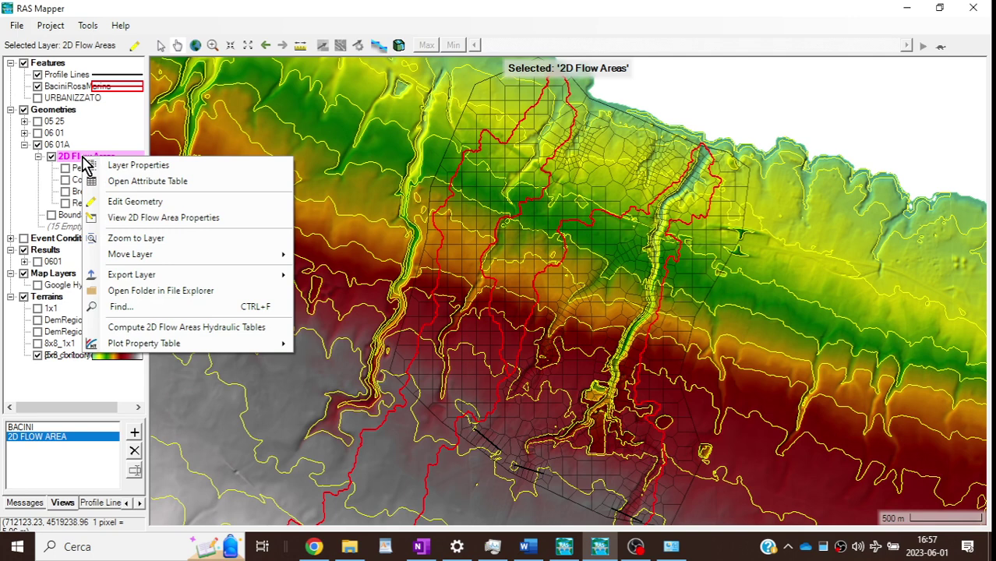
click(119, 201)
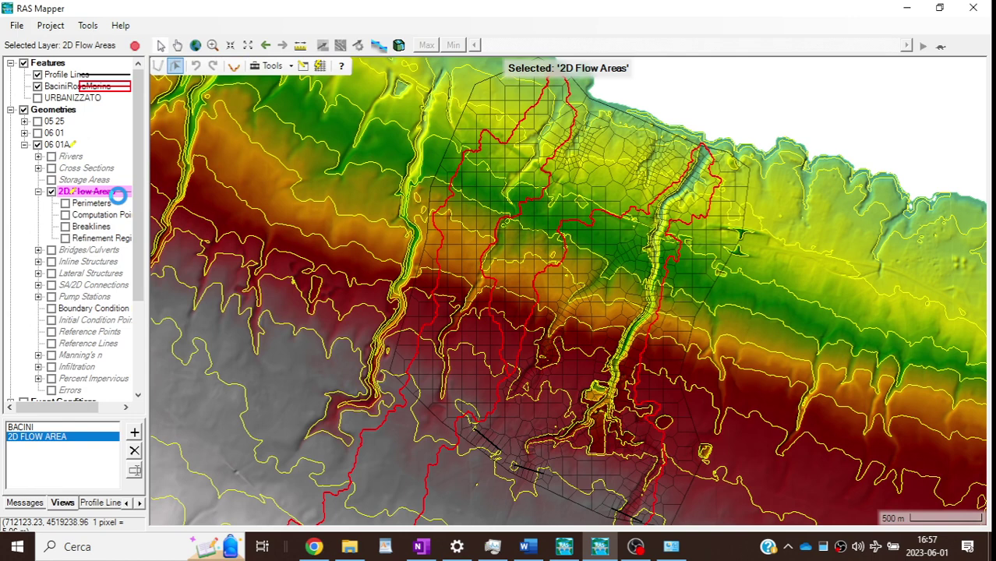
right_click(92, 193)
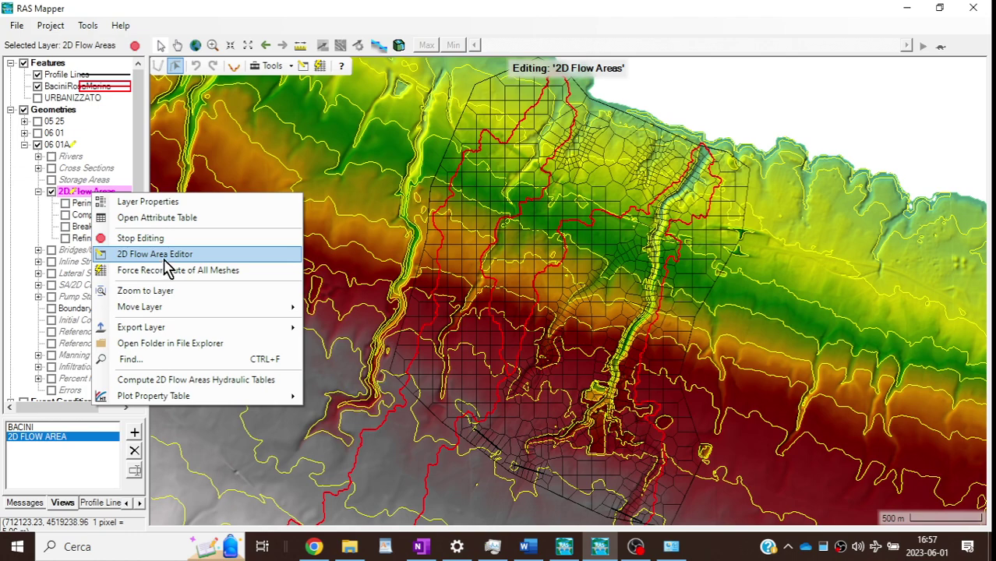
click(165, 259)
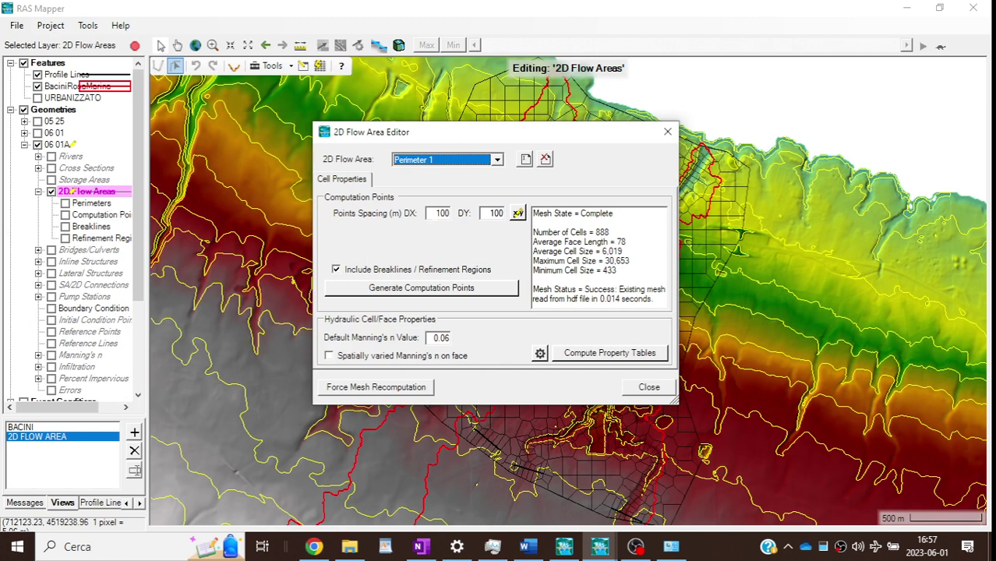
key(Tab)
text(5)
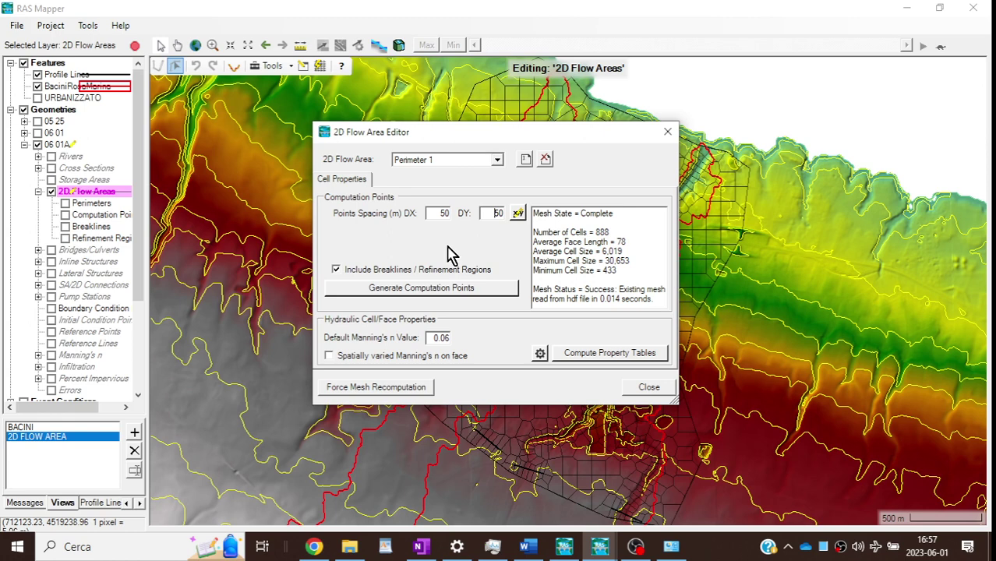
click(455, 289)
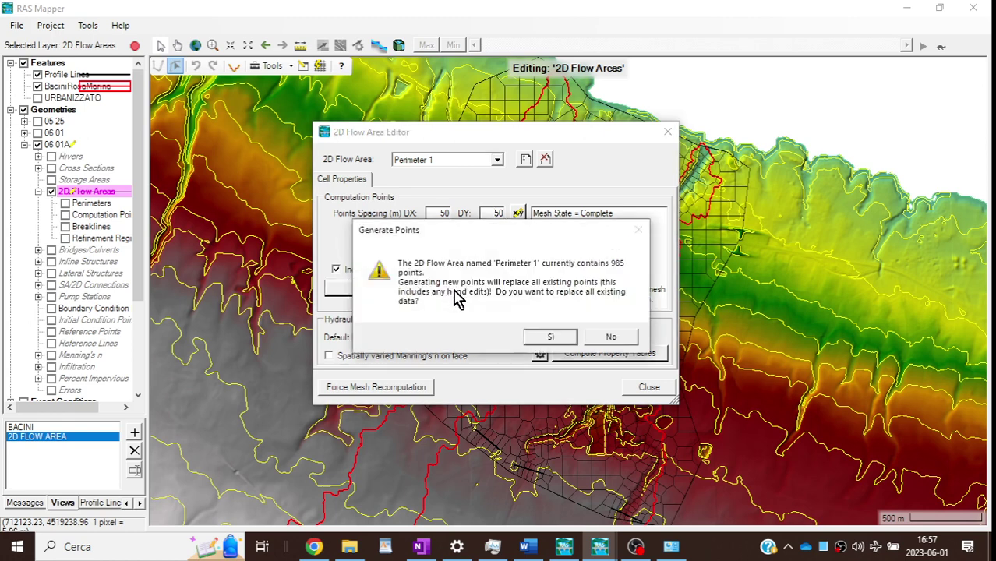
click(554, 339)
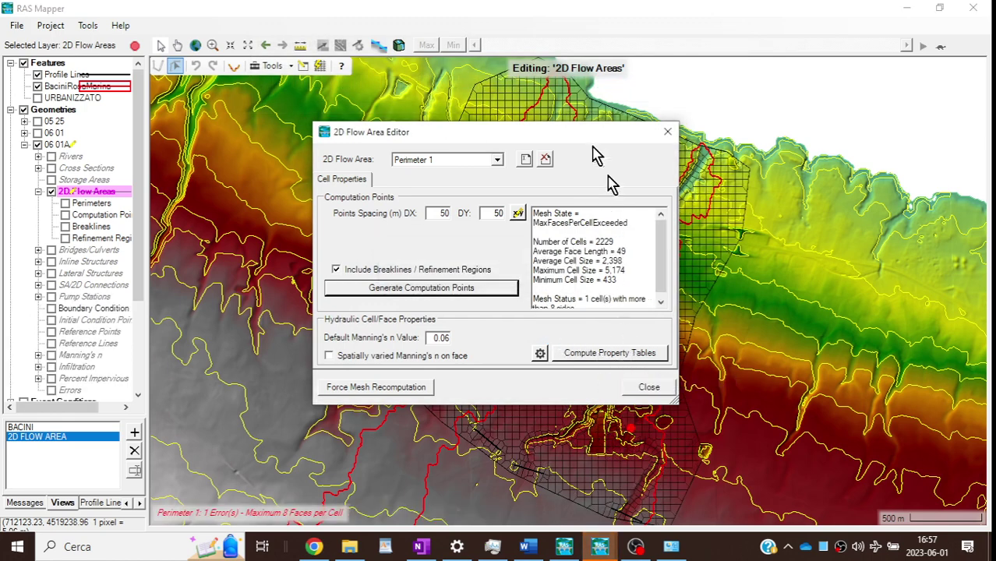
Step: Close the 2D Flow Area Editor, zoom in on the mesh cell flagged in red and widen the layer tree
drag(550, 137, 835, 527)
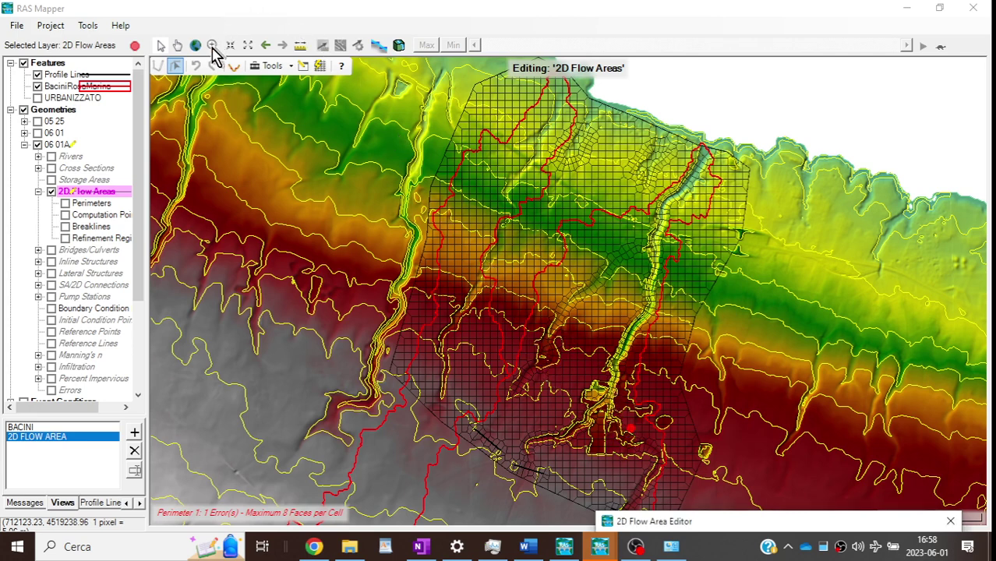
drag(749, 528, 608, 334)
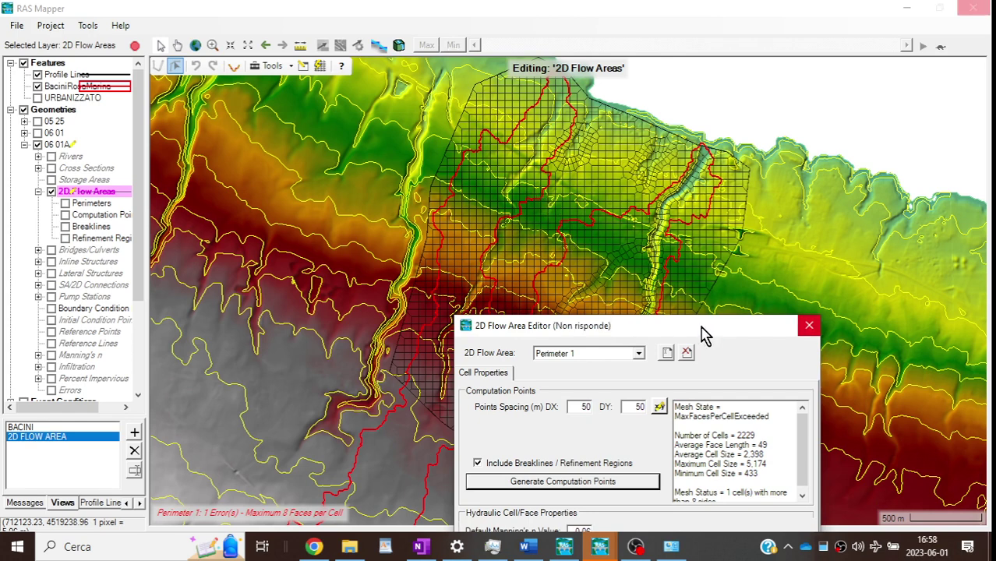
drag(701, 335, 603, 179)
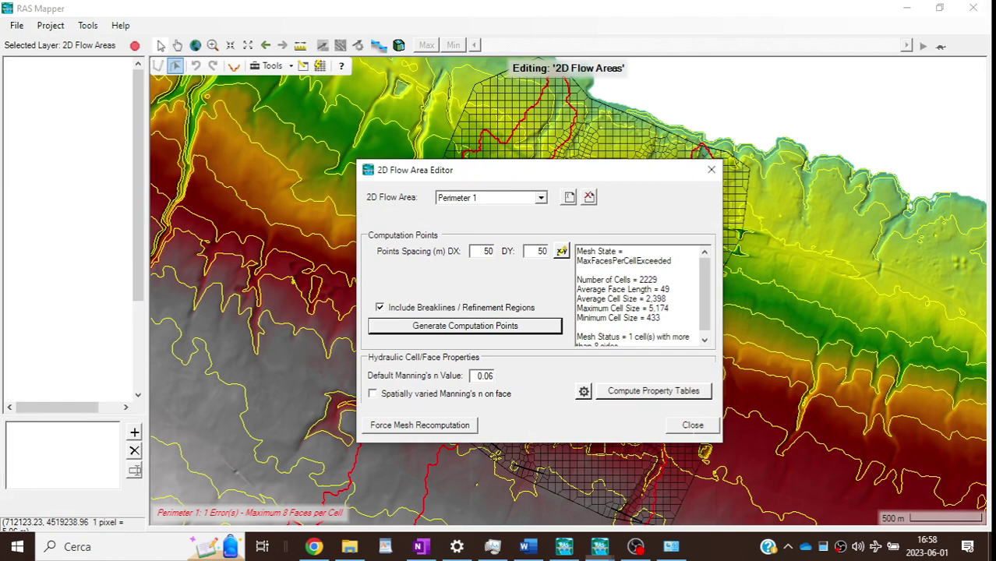
click(692, 427)
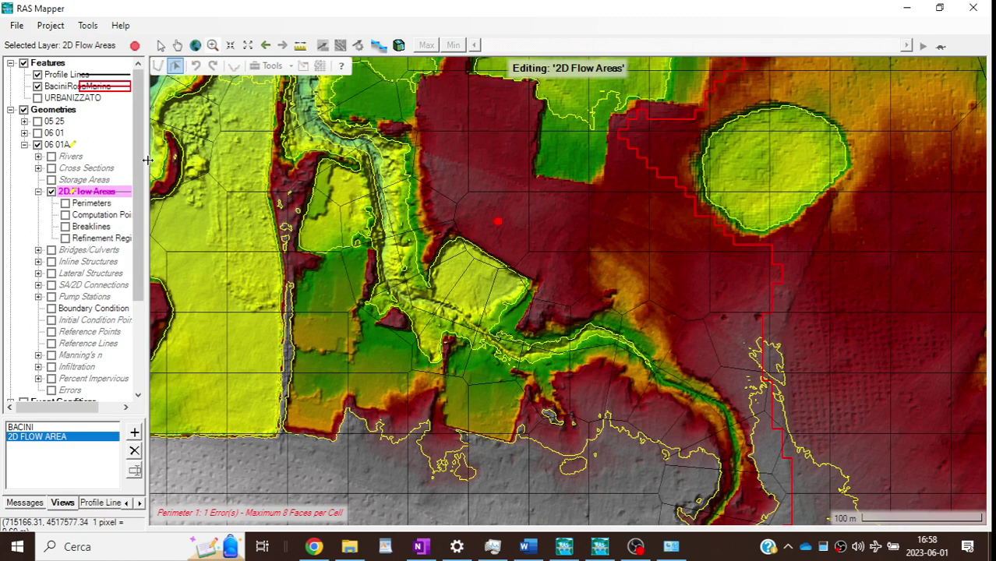
drag(148, 160, 178, 166)
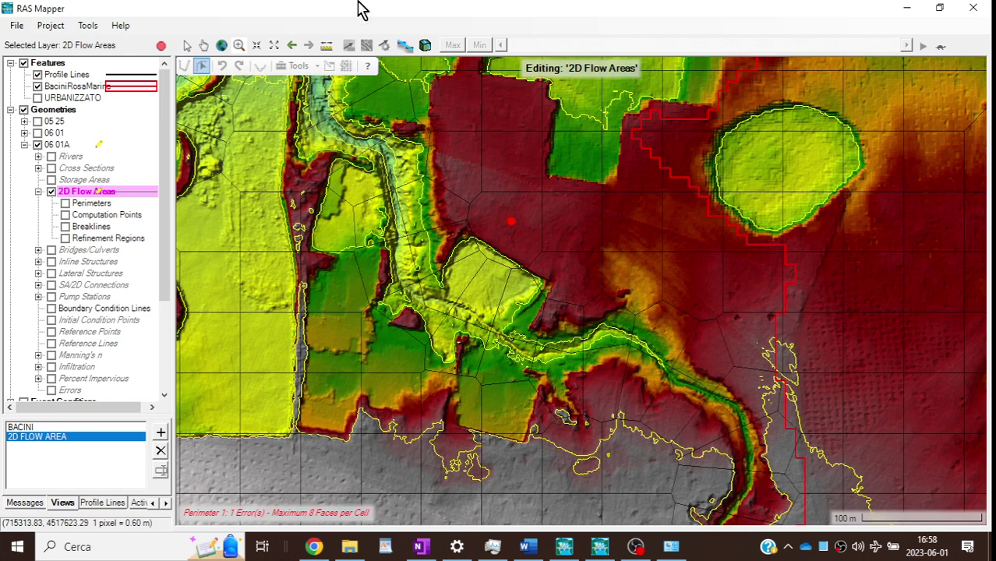
Step: Show the Computation Points of 06 01A and add a new point just west of the flagged cell's centre
click(187, 45)
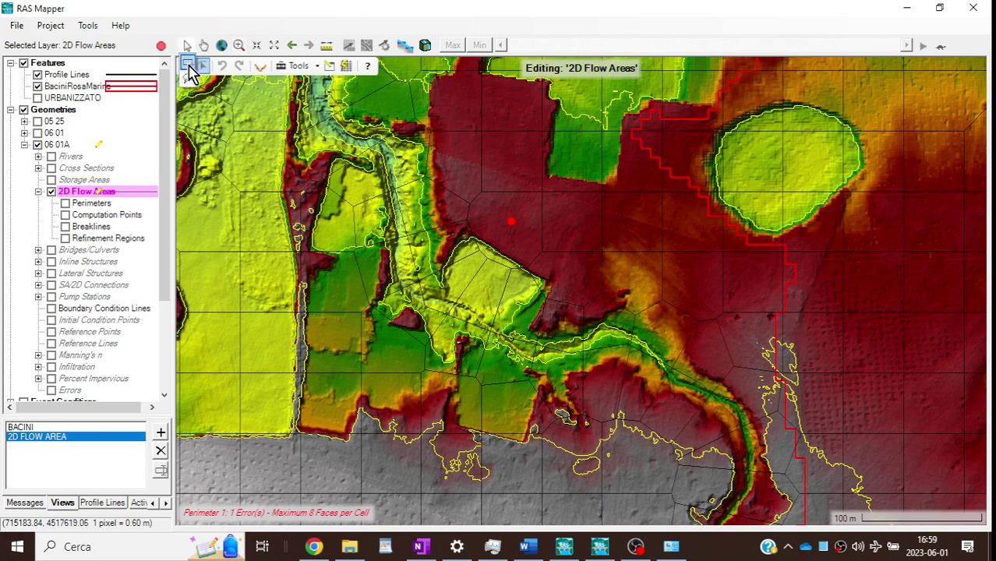
click(194, 69)
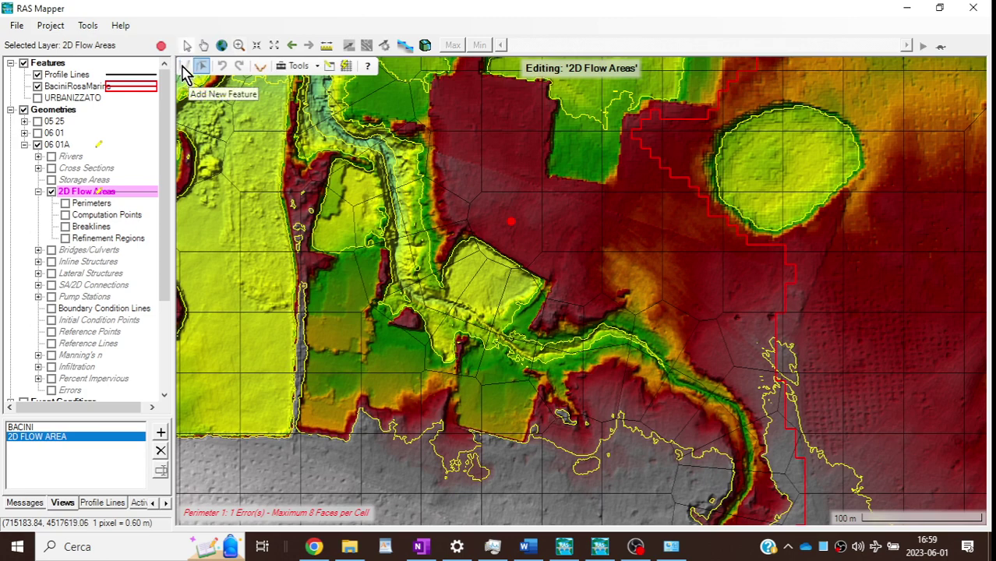
click(66, 216)
click(100, 217)
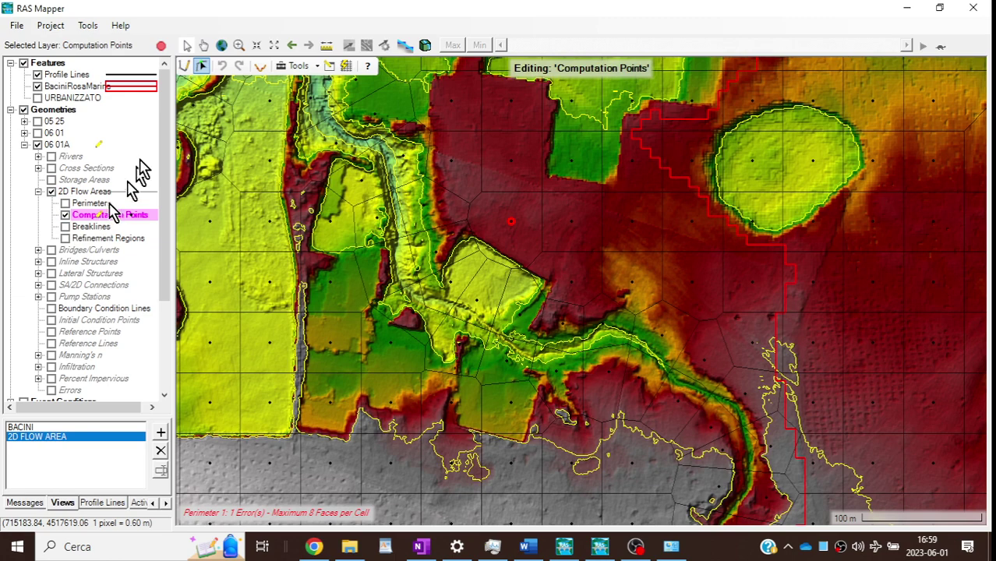
click(185, 67)
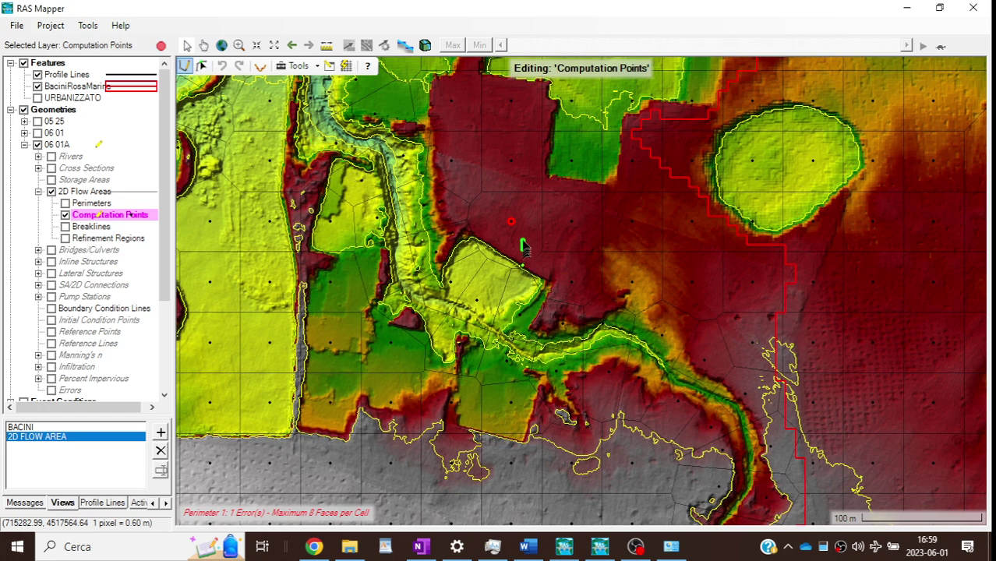
click(491, 221)
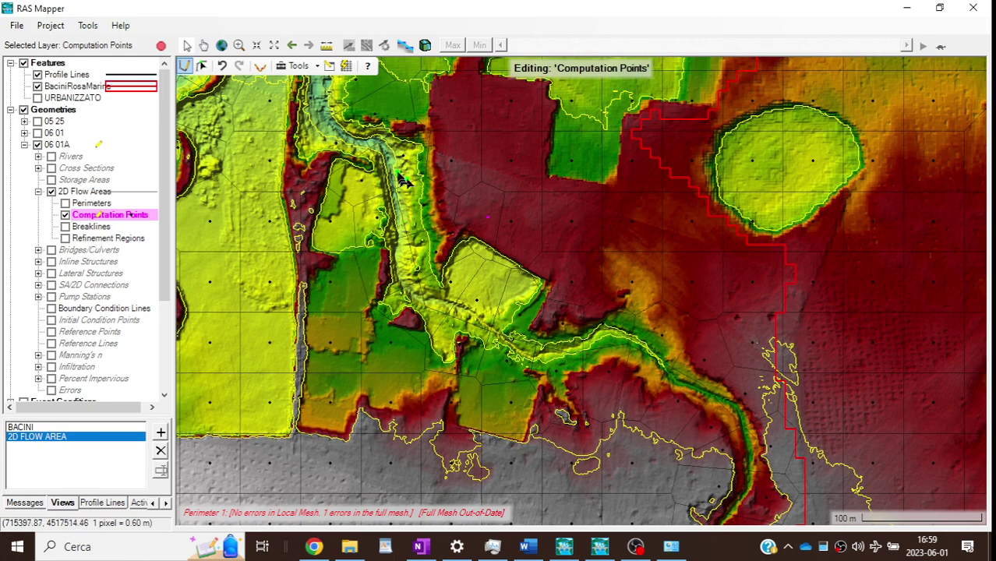
Step: Stop editing geometry 06 01A and save the edits
click(161, 46)
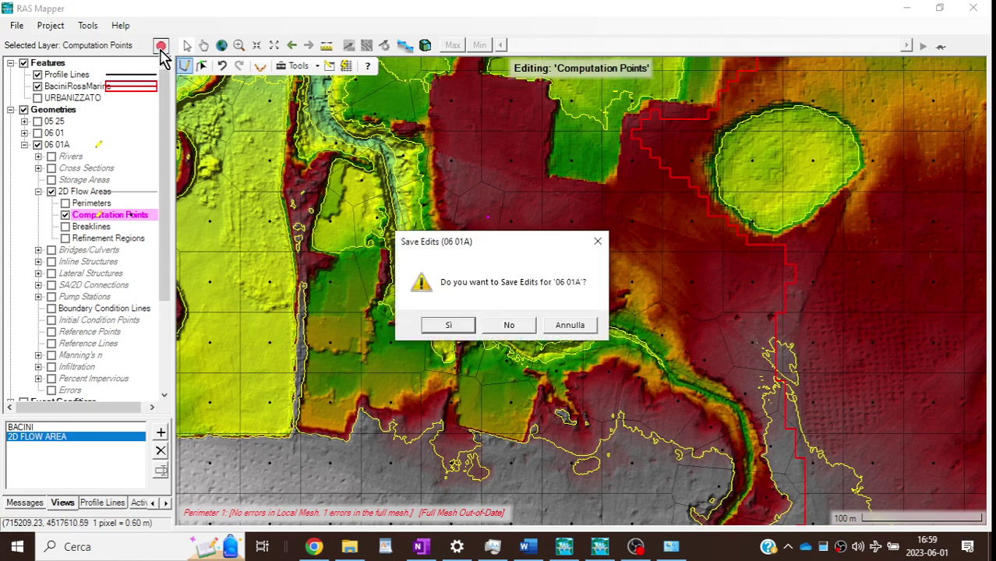
click(438, 329)
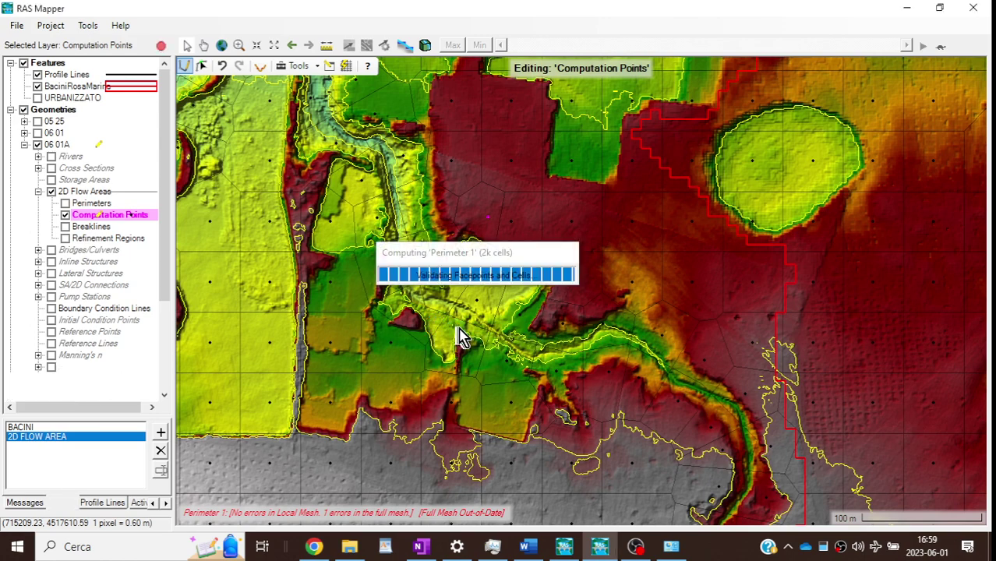
click(459, 326)
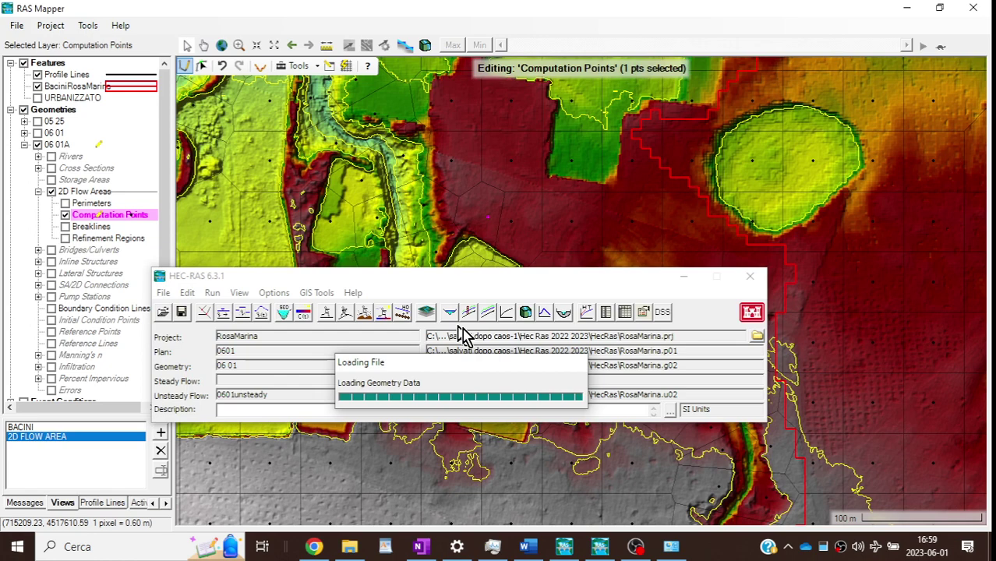
Step: Minimize the HEC-RAS main window and measure the north-south side of a mesh cell in the yellow area west of the channel
click(683, 277)
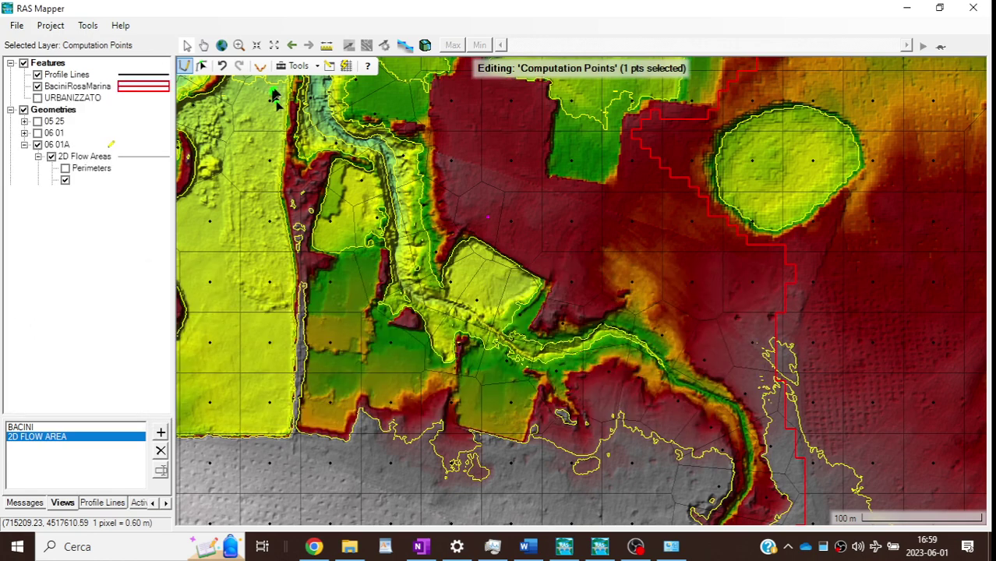
click(327, 46)
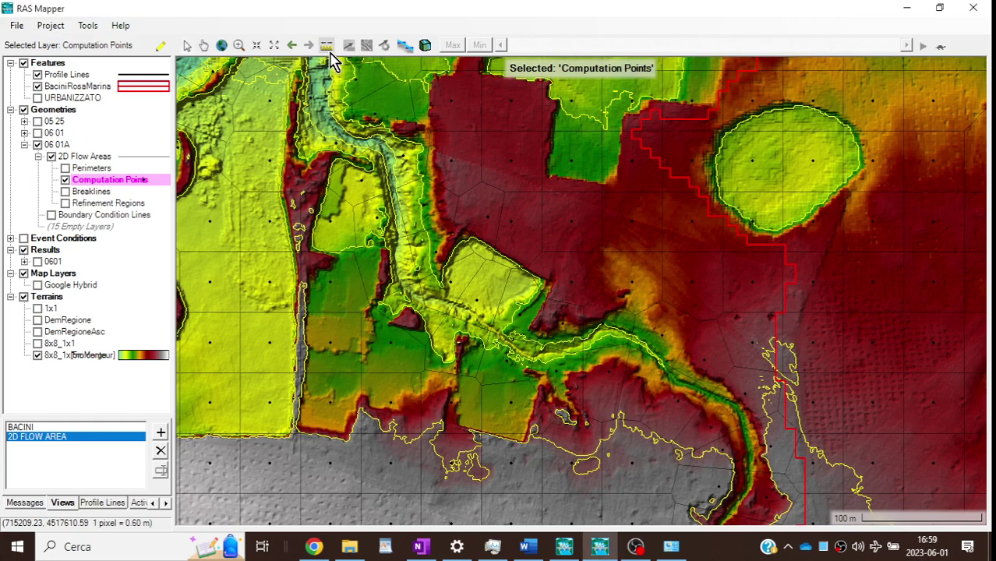
click(243, 314)
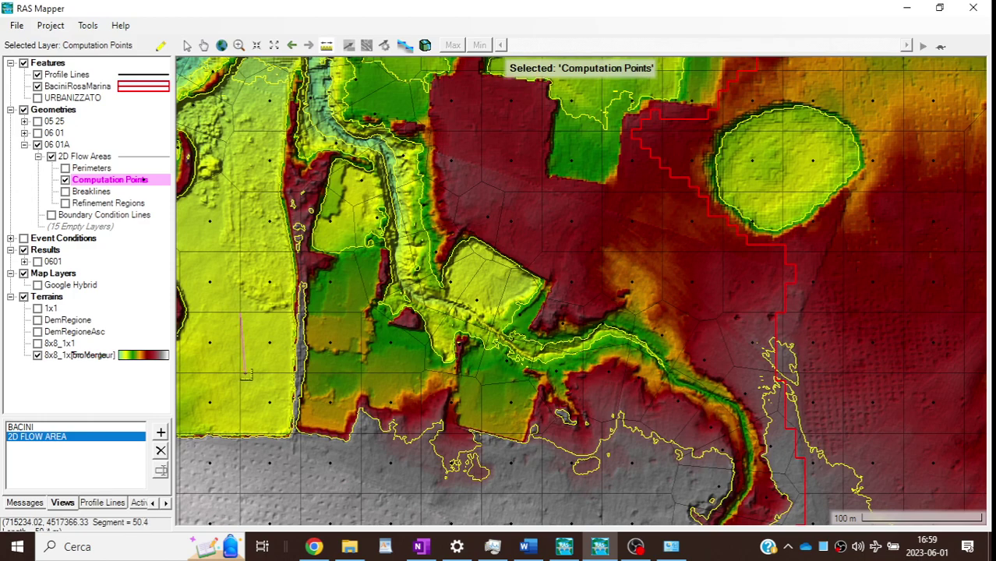
double_click(246, 375)
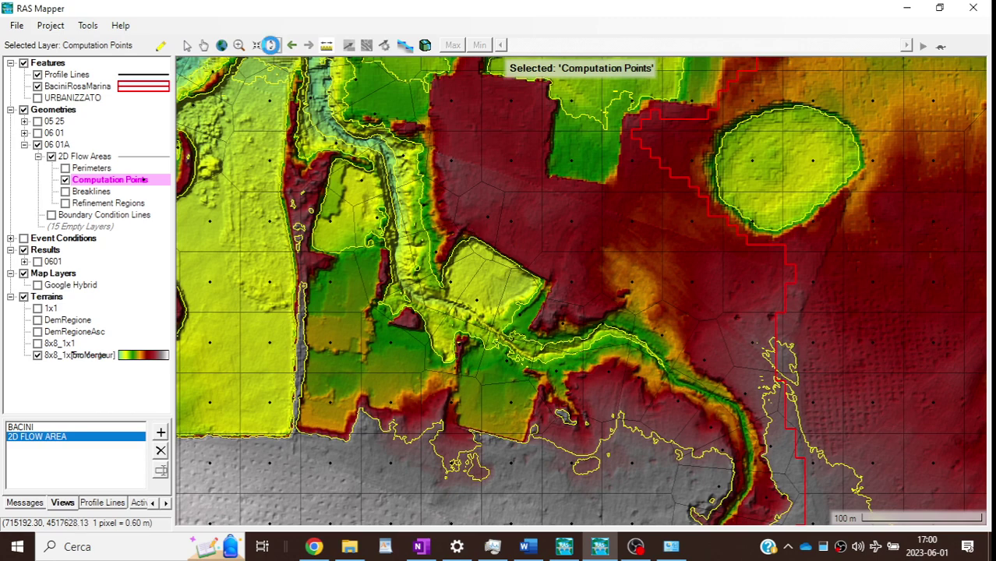
click(272, 44)
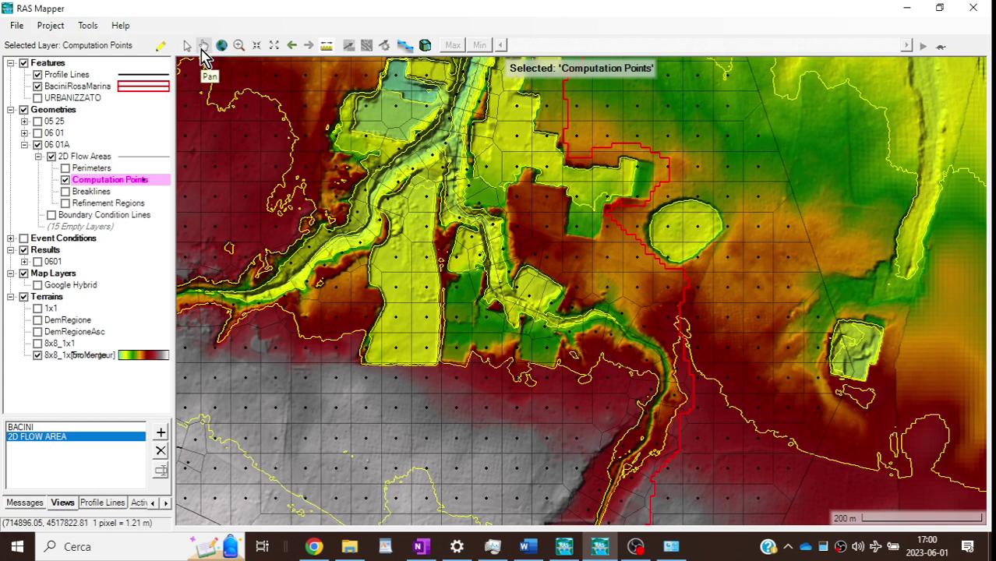
Step: Show the Breaklines of 06 01A, inspect the spacing values in their attribute table and close it
click(66, 192)
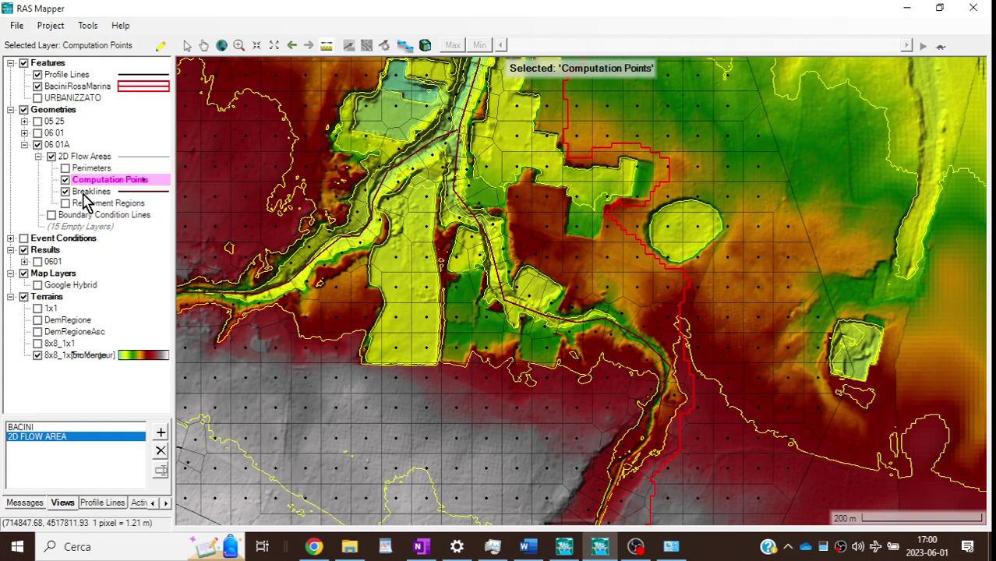
double_click(88, 192)
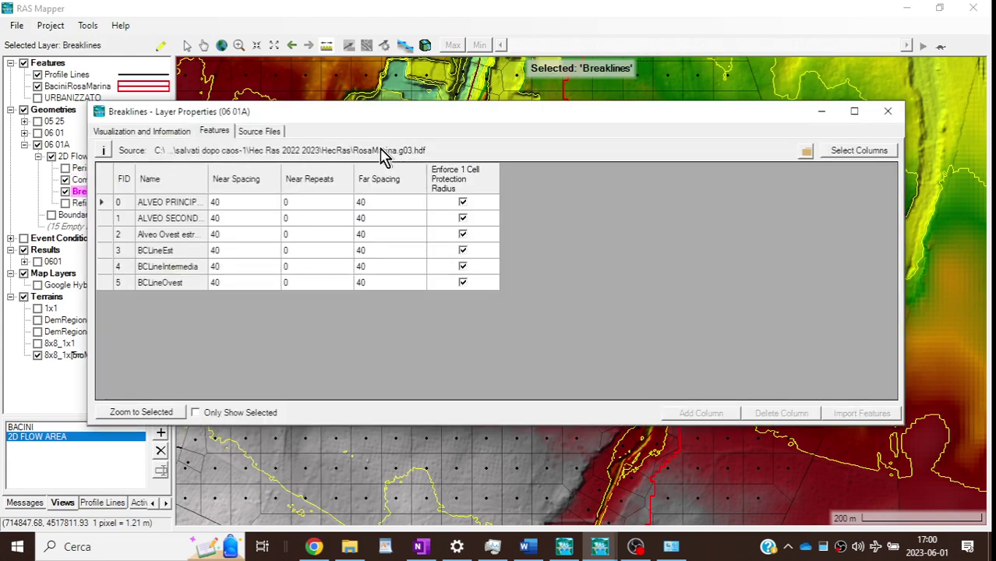
click(257, 204)
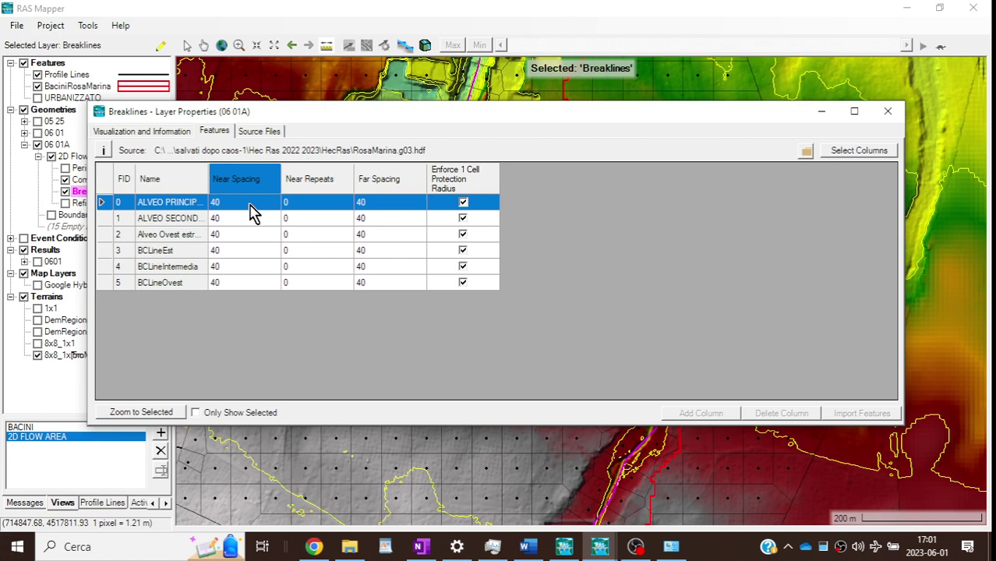
click(888, 118)
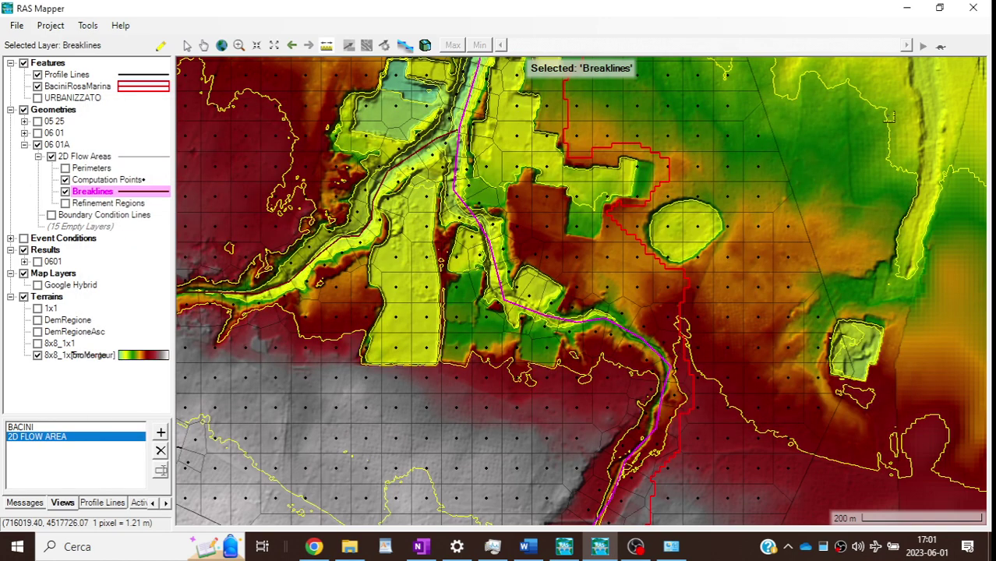
Step: Start editing the Breaklines of 06 01A, open the Breakline Editor and widen it to show all columns
right_click(124, 196)
click(162, 235)
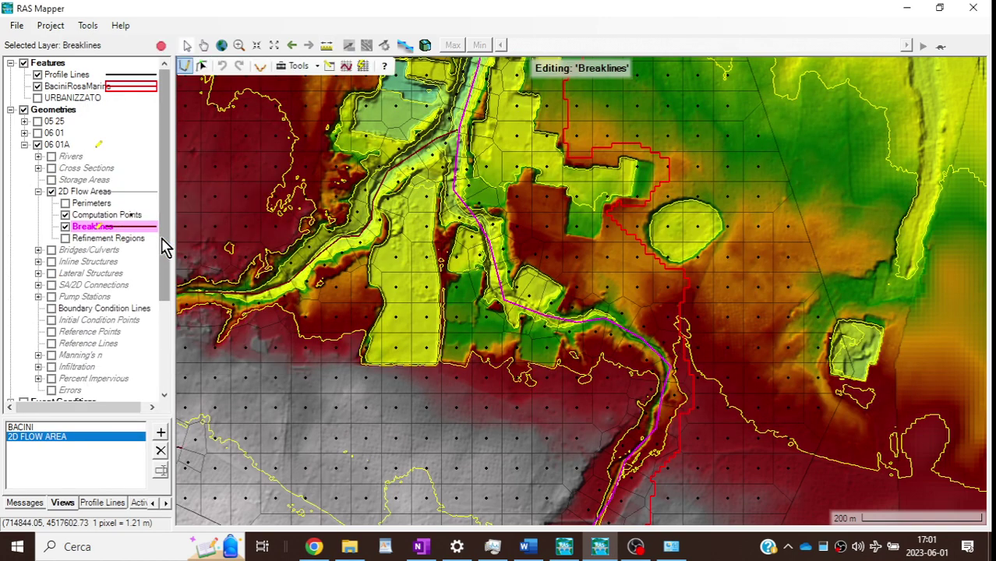
right_click(112, 236)
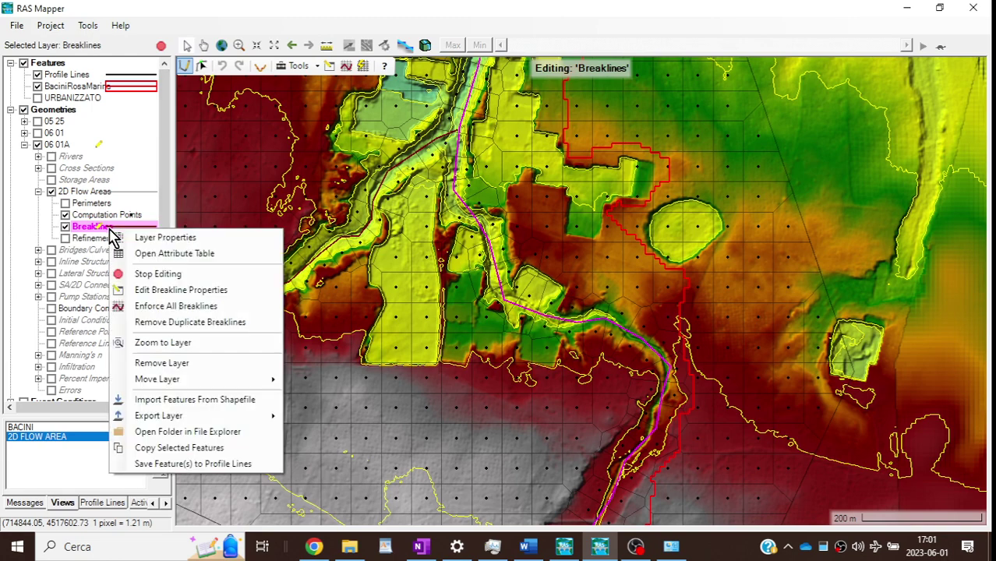
click(147, 291)
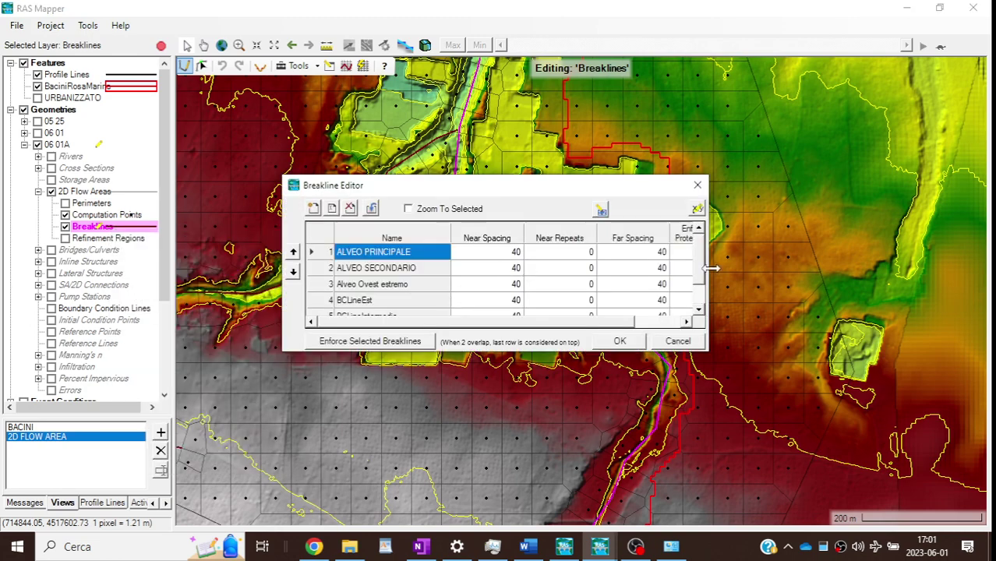
drag(711, 268, 795, 515)
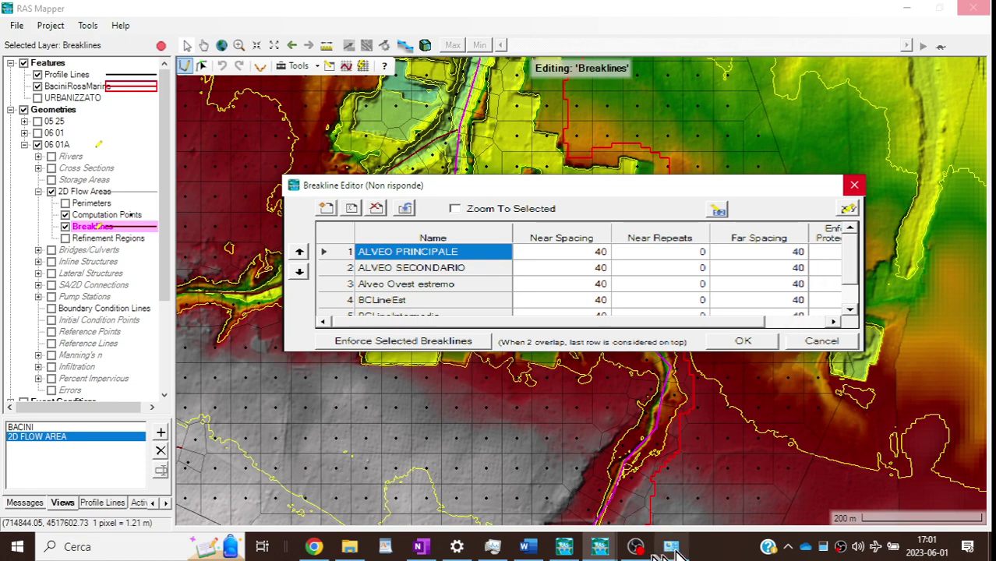
click(662, 499)
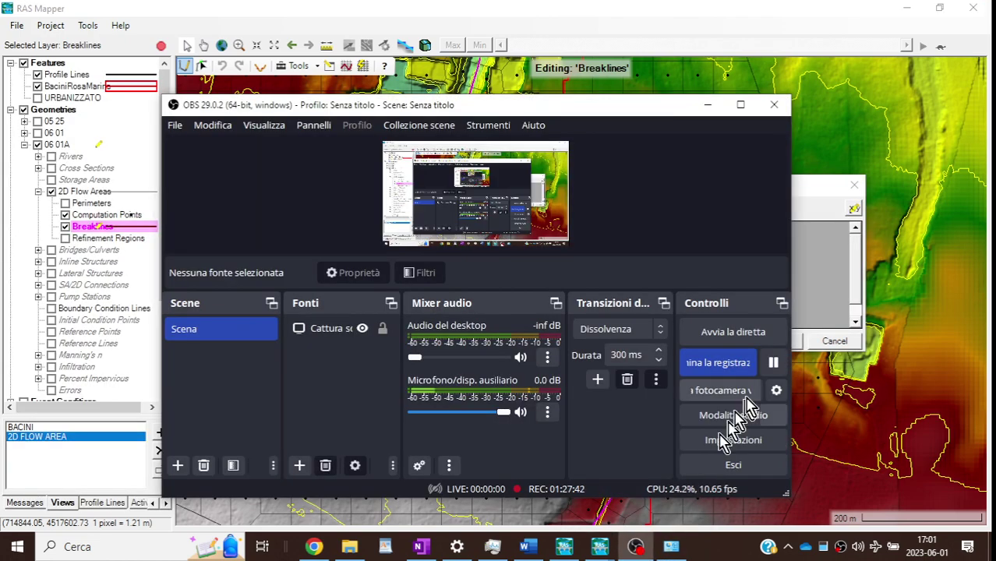
click(773, 364)
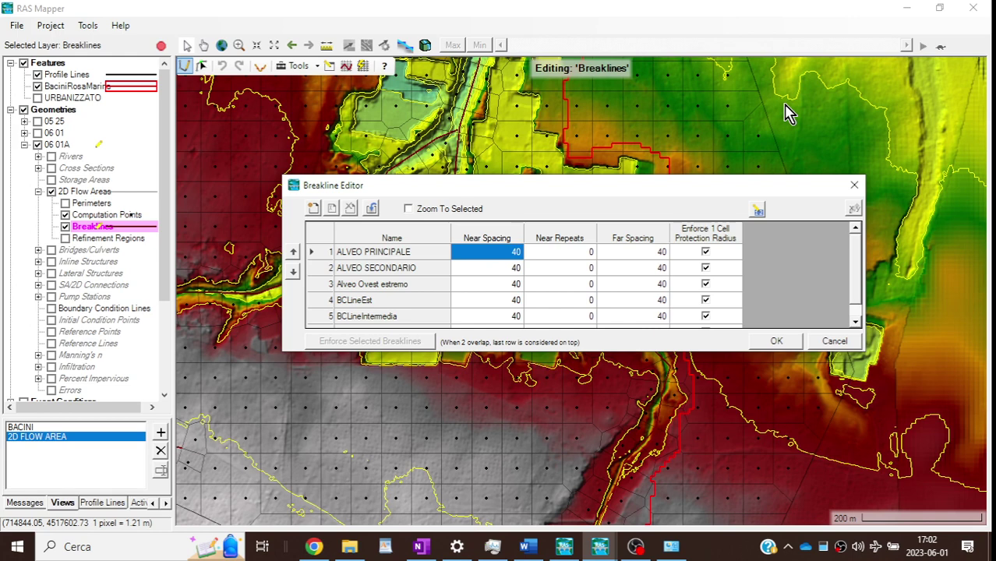
Step: Set Near Spacing to 25 for ALVEO PRINCIPALE, ALVEO SECONDARIO, Alveo Ovest estremo, BCLineEst and BCLineIntermedia
text(25)
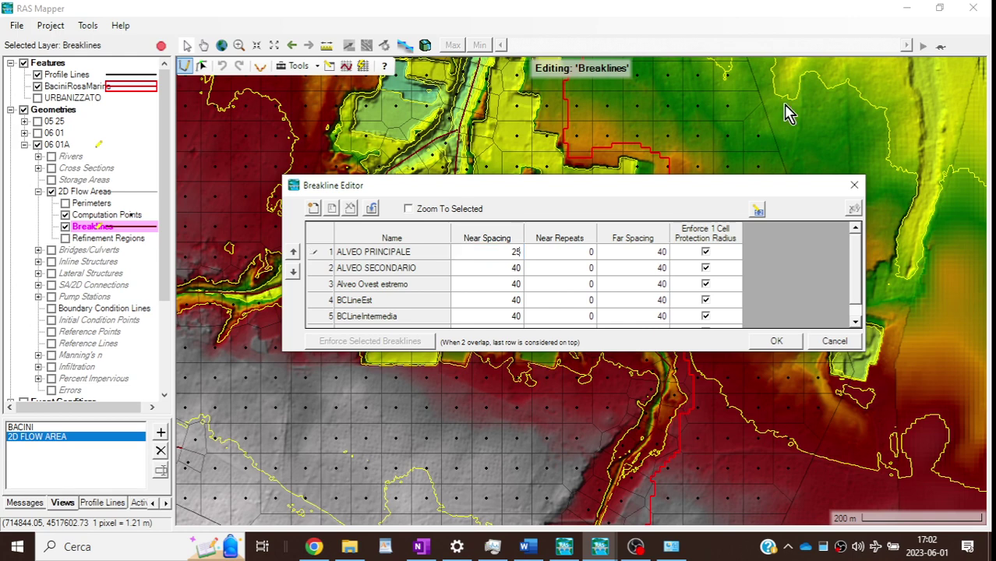
key(Down)
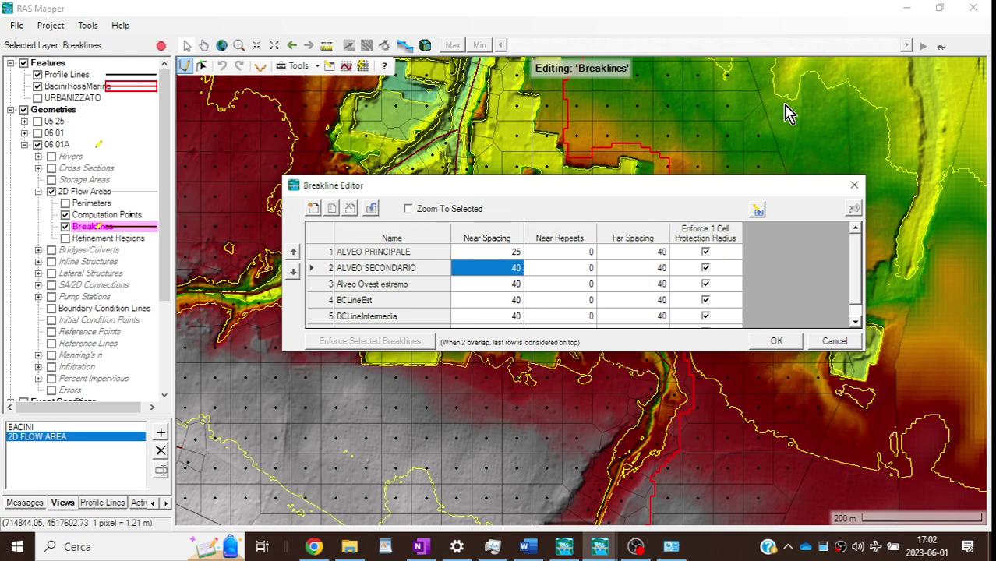
text(25)
key(Down)
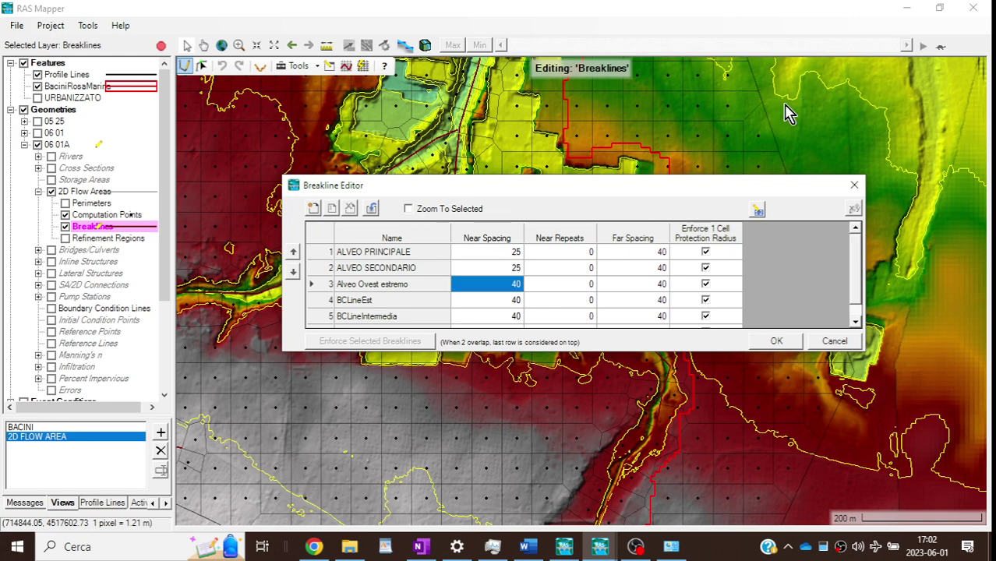
text(25)
key(Down)
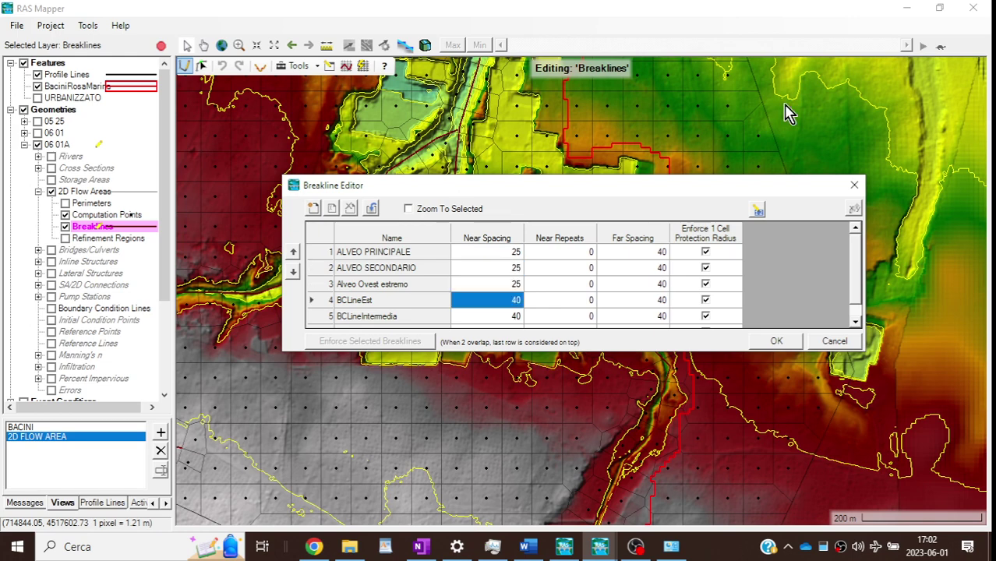
text(25)
key(Down)
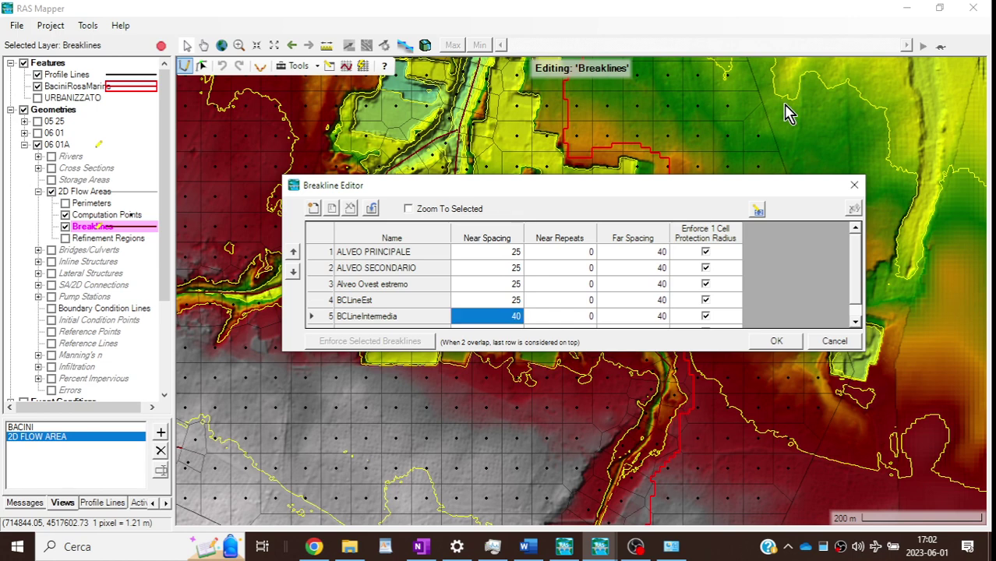
text(25)
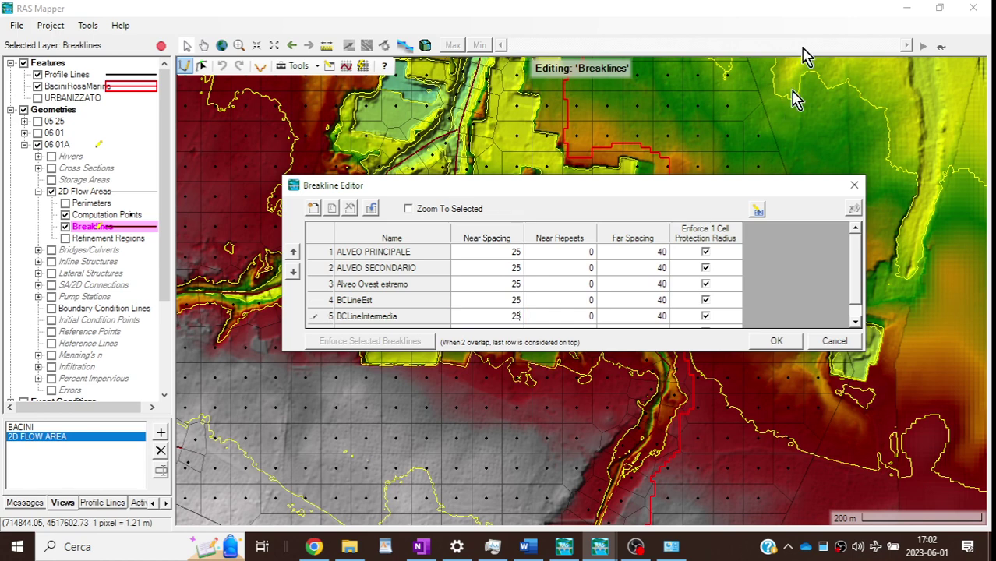
Step: Set Far Spacing to 25 for the first five breaklines, from ALVEO PRINCIPALE to BCLineIntermedia, and accept the breakline edits
click(657, 251)
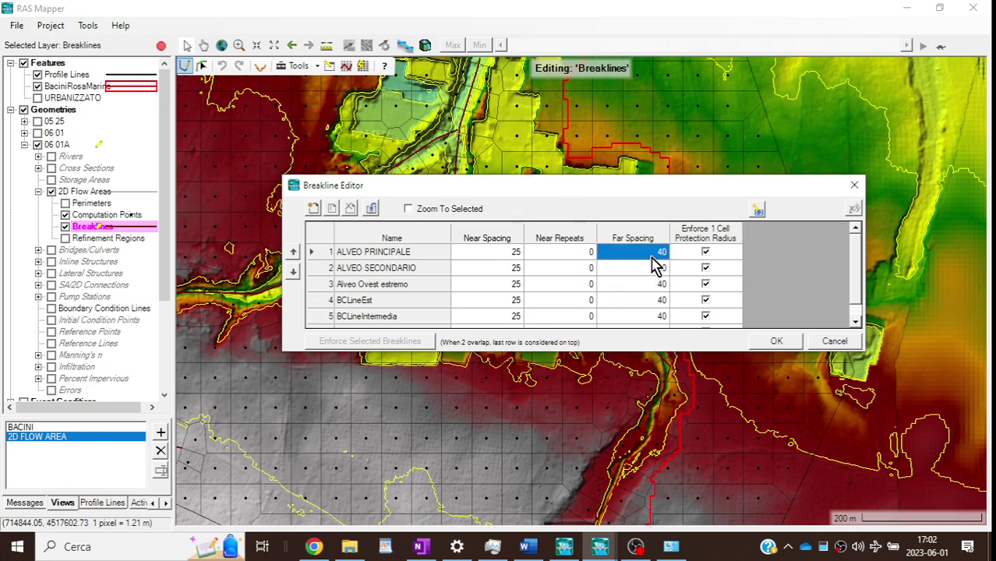
text(25)
click(657, 267)
text(25)
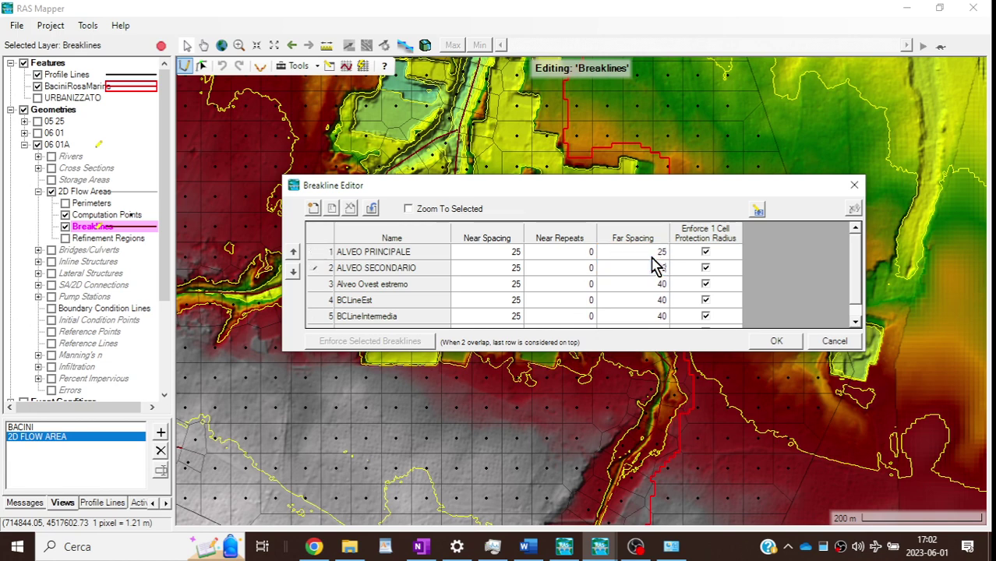
key(Return)
text(25)
key(Return)
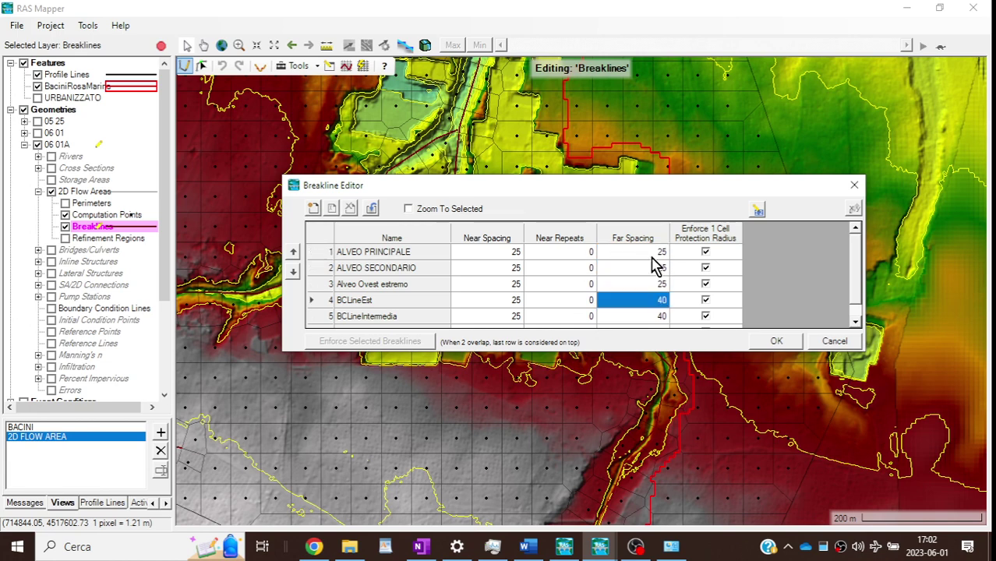
text(25)
key(Return)
text(25)
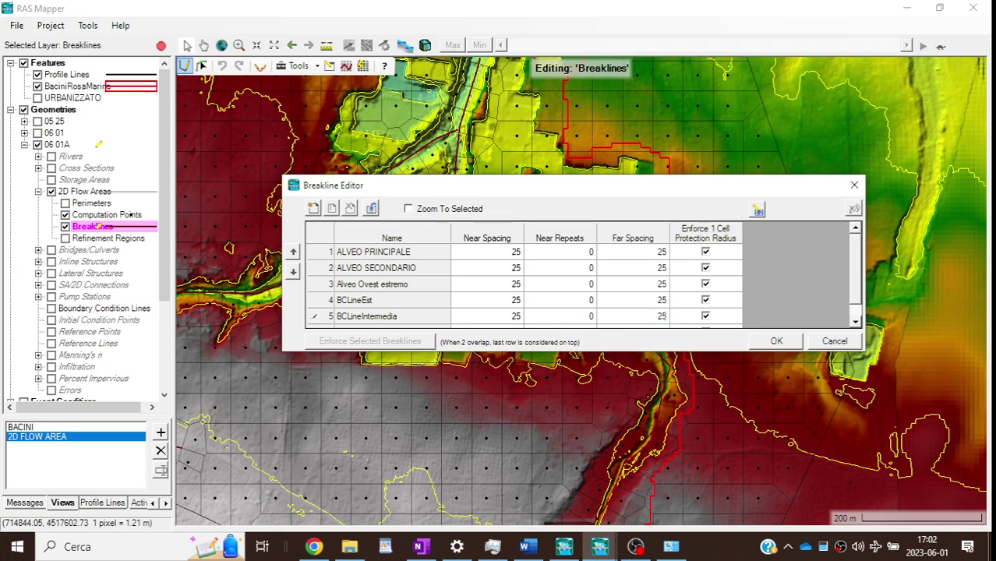
key(Return)
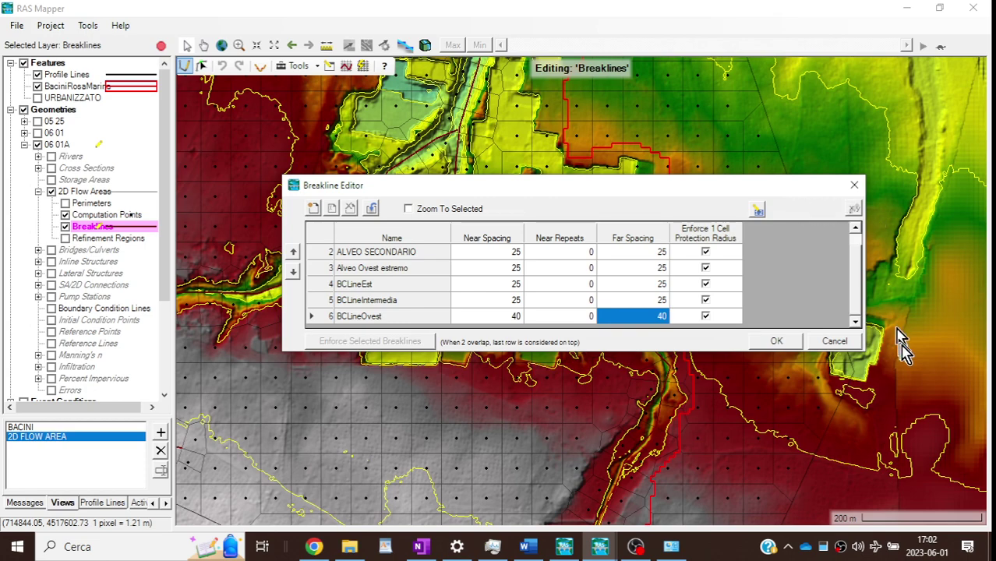
click(777, 342)
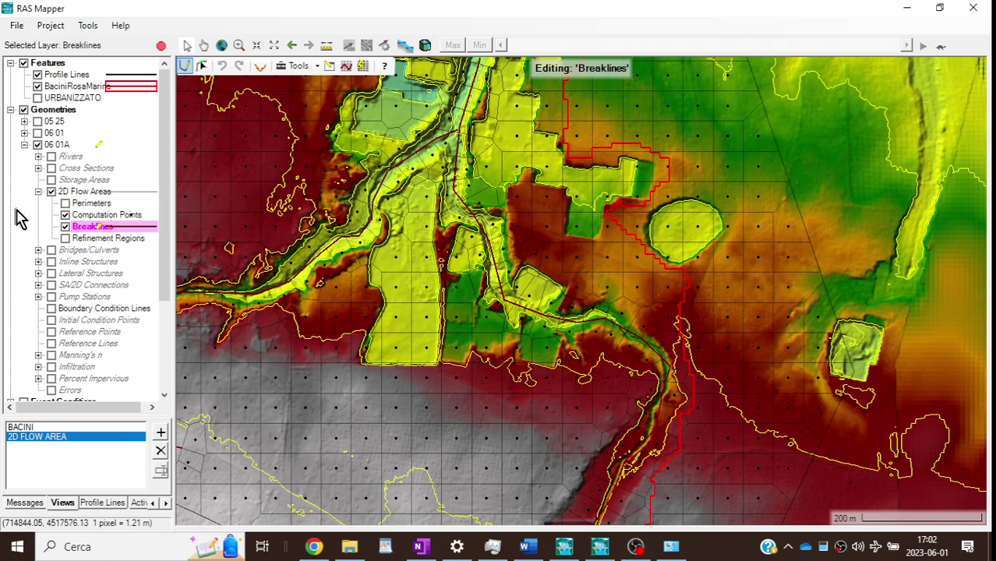
Step: Show the Refinement Regions of 06 01A, make them the edited layer and bring them into view
click(66, 240)
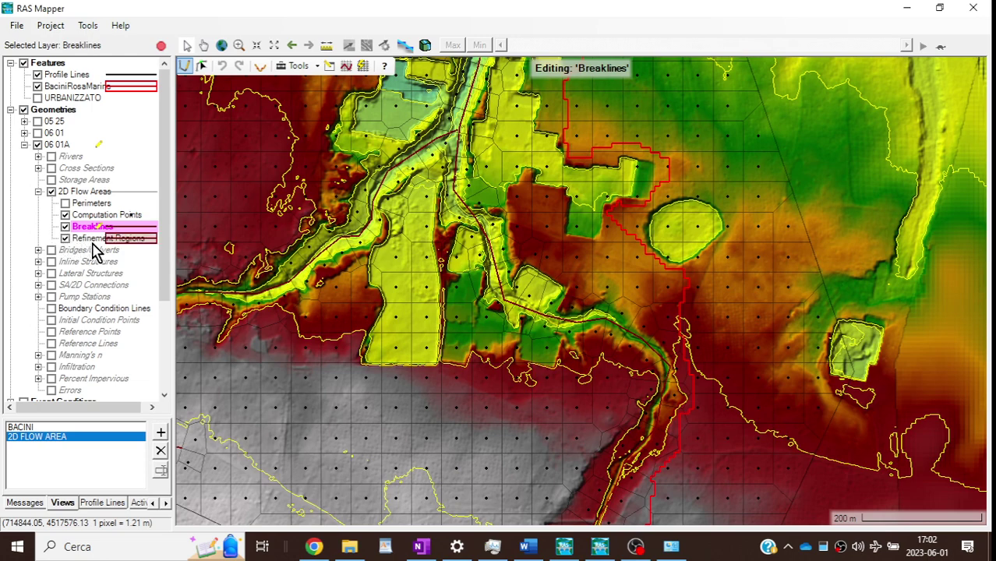
right_click(88, 243)
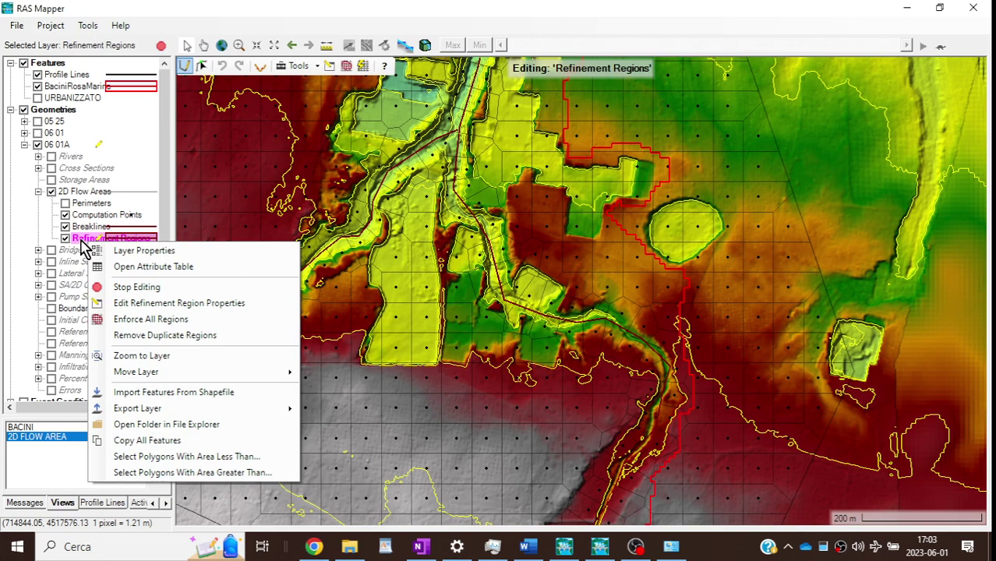
click(140, 319)
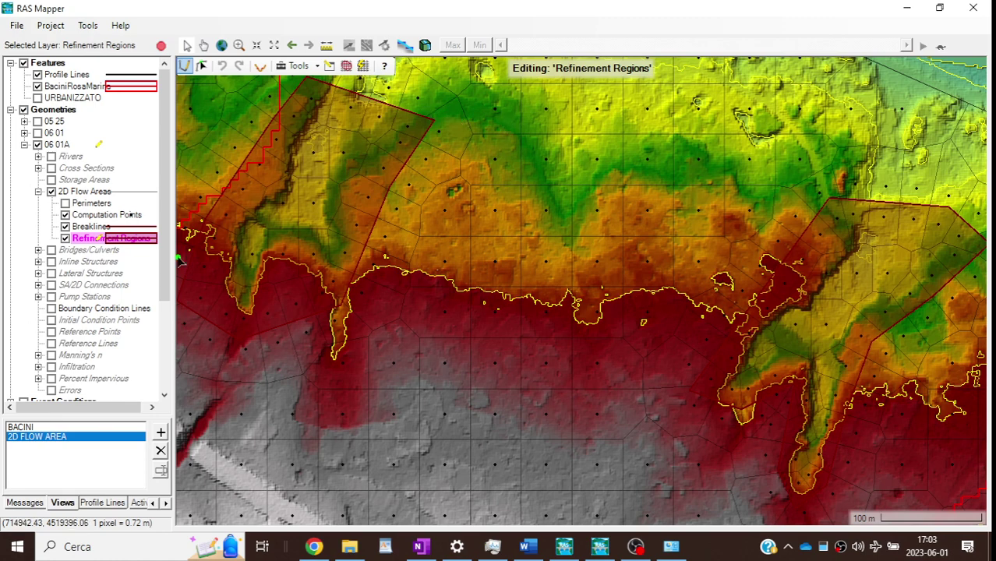
Step: Open the refinement region properties of 06 01A and set Cell Size X to 25 for REFINEMENT EST and REFINEMENT OVEST
right_click(89, 248)
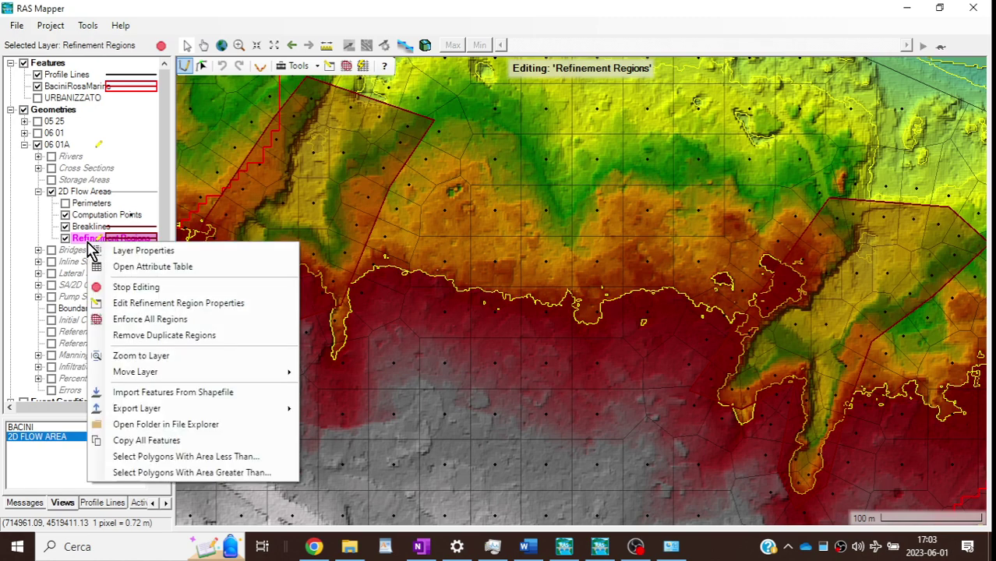
click(155, 304)
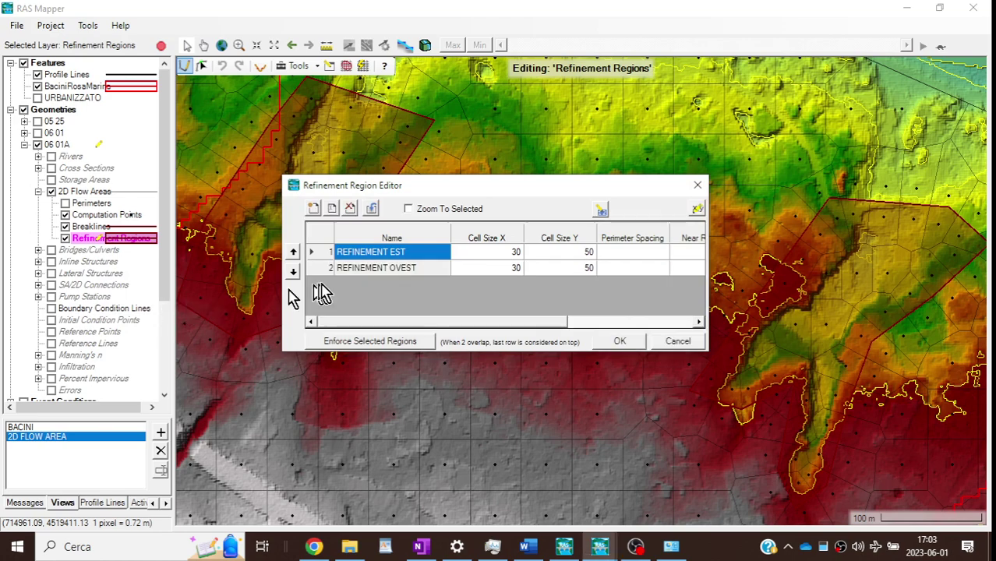
click(502, 253)
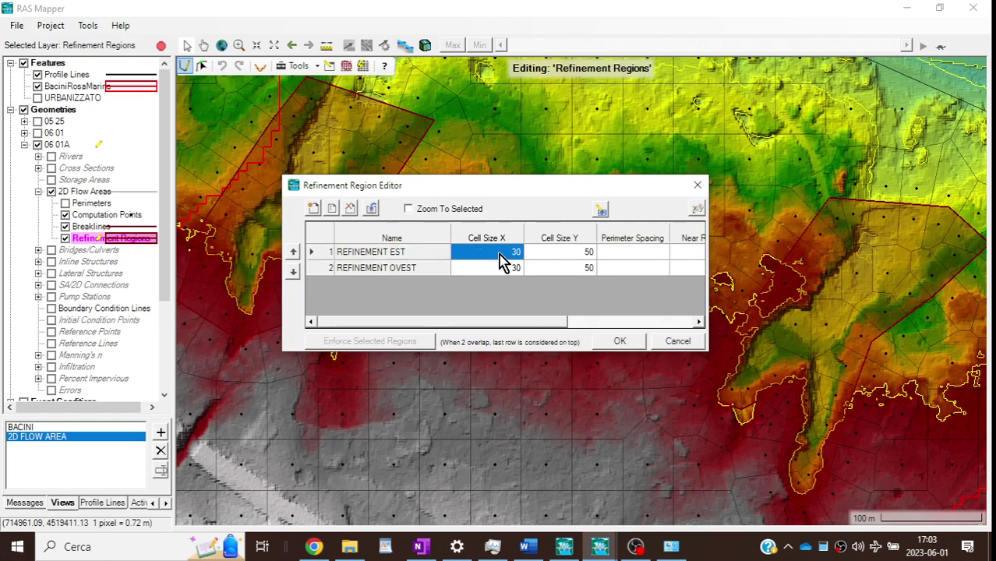
text(25)
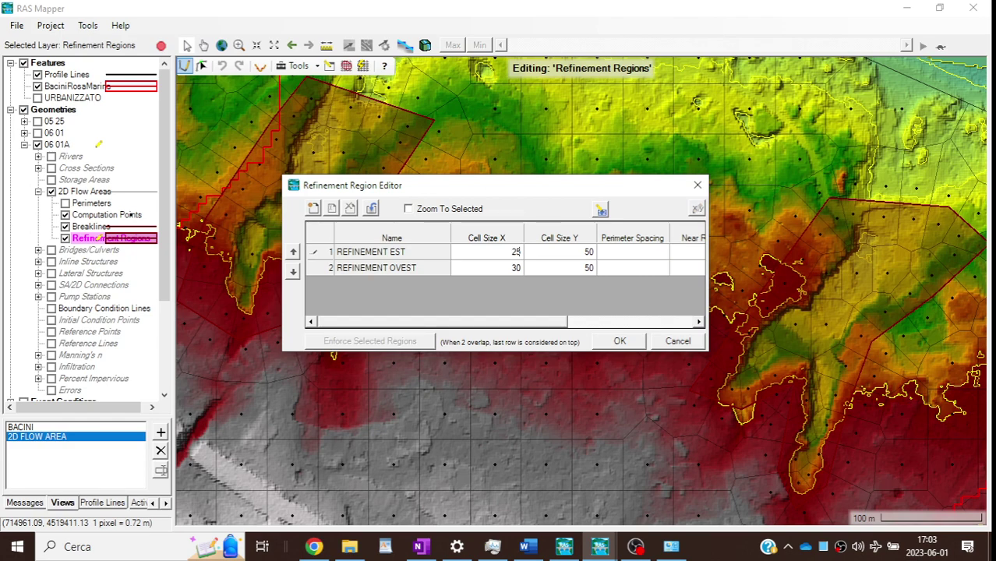
key(Return)
text(25)
Step: Set Cell Size Y to 25 for REFINEMENT EST and REFINEMENT OVEST and accept the refinement region edits
click(581, 252)
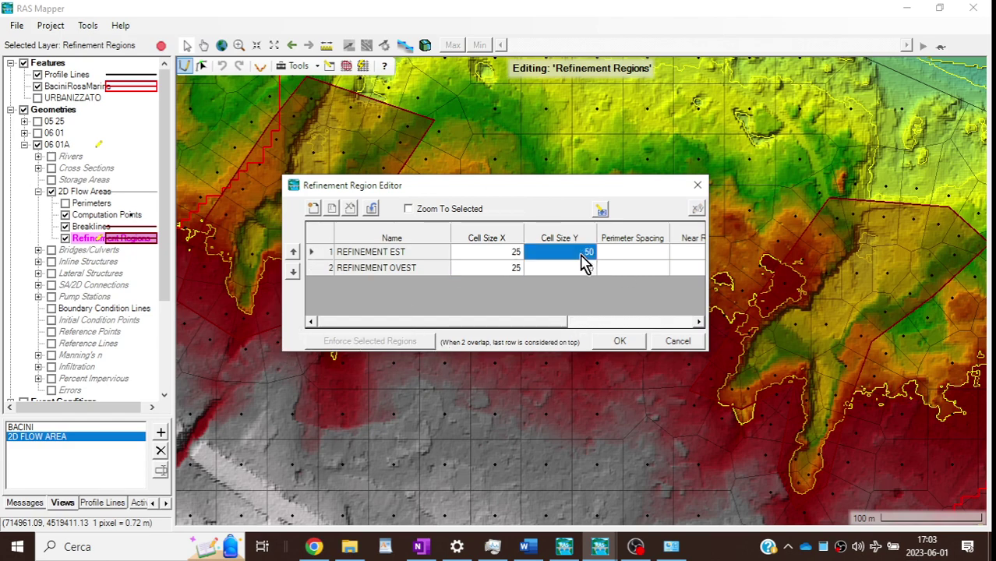
text(25)
click(583, 267)
text(25)
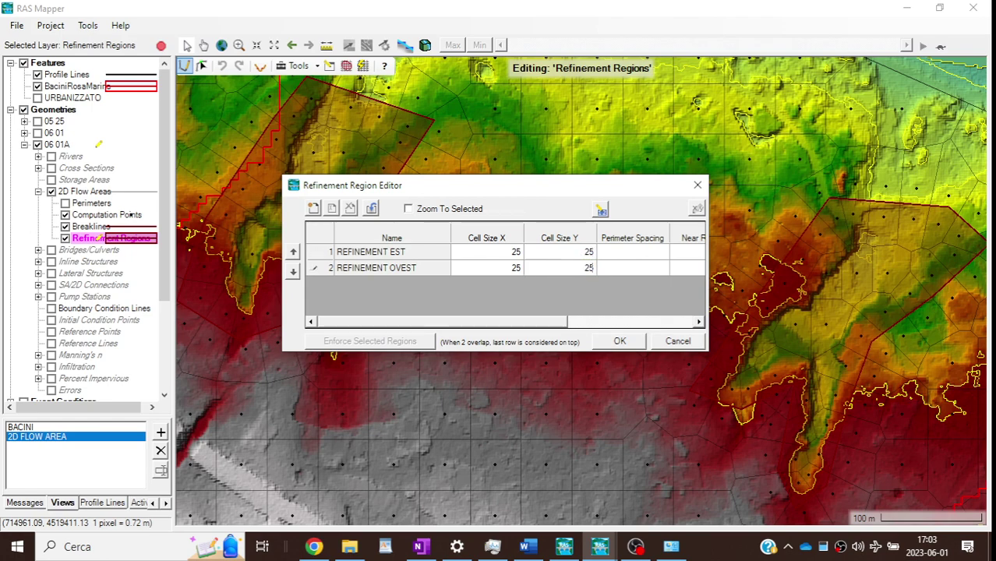
key(Return)
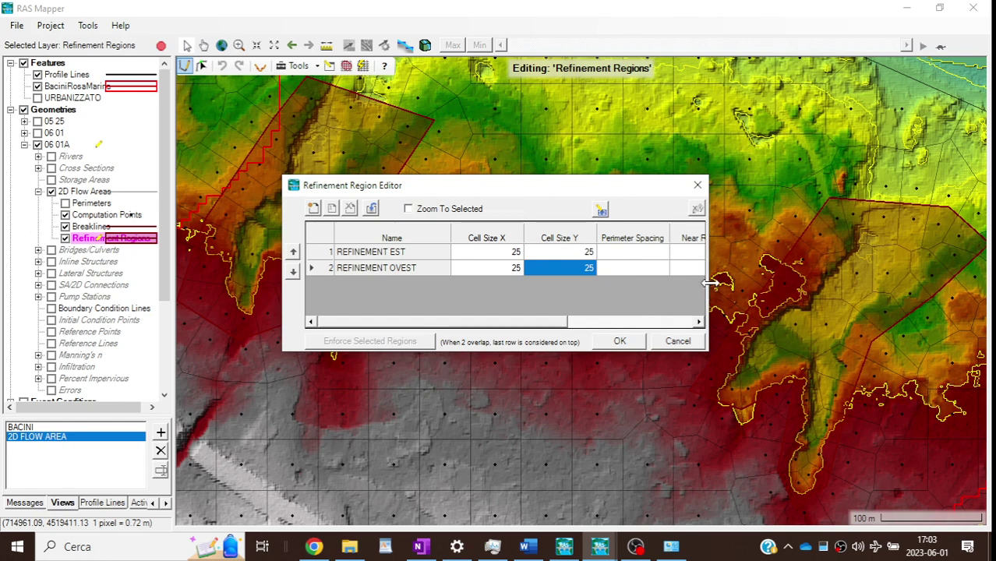
drag(710, 283, 910, 289)
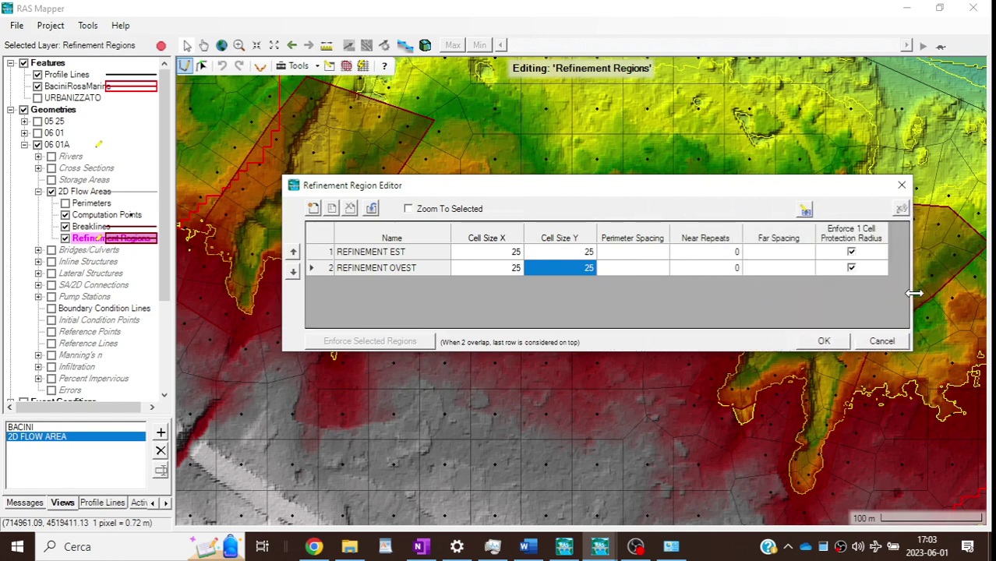
click(828, 343)
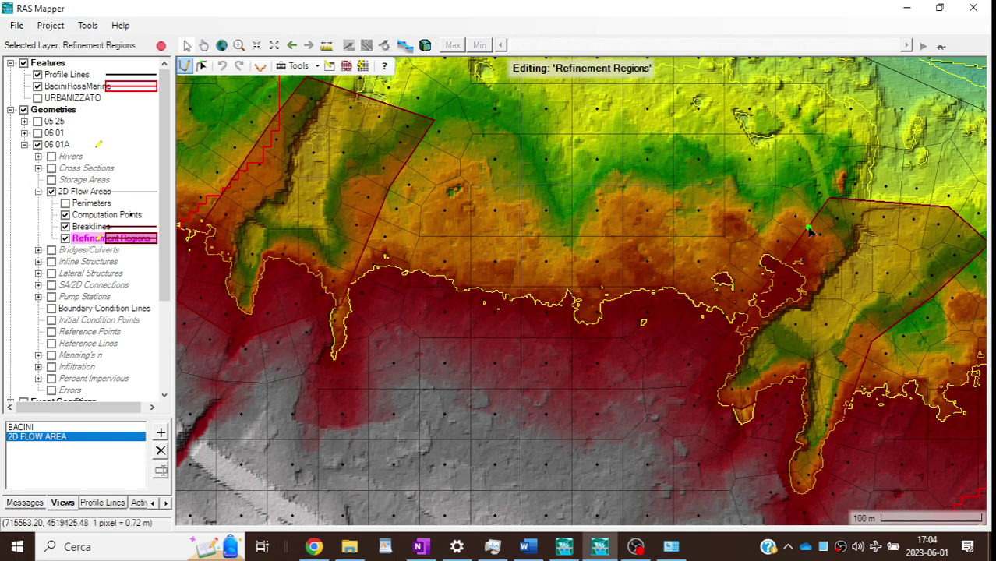
Step: Show the Perimeters of 06 01A and review the 2D area properties of Perimeter 1
click(66, 203)
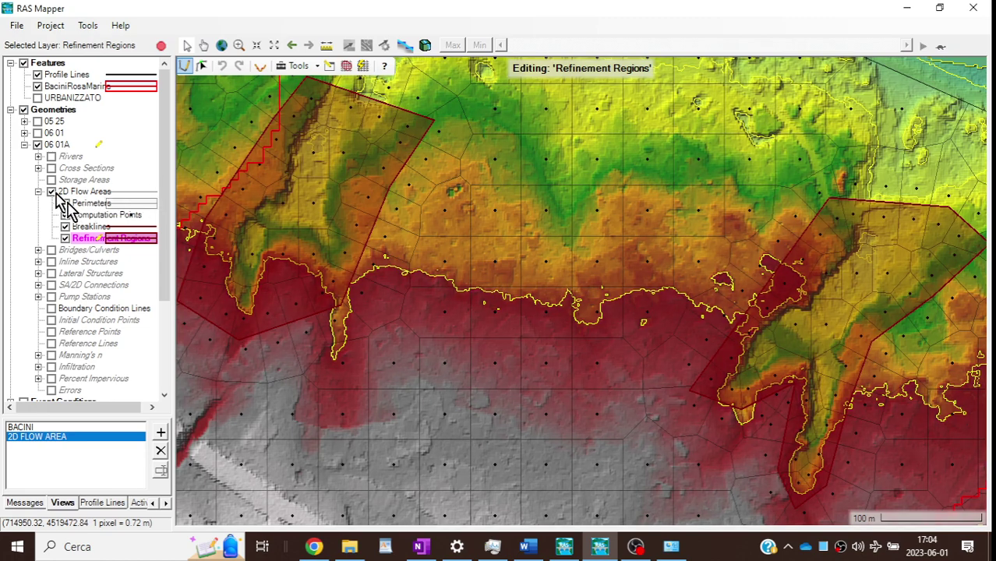
right_click(95, 205)
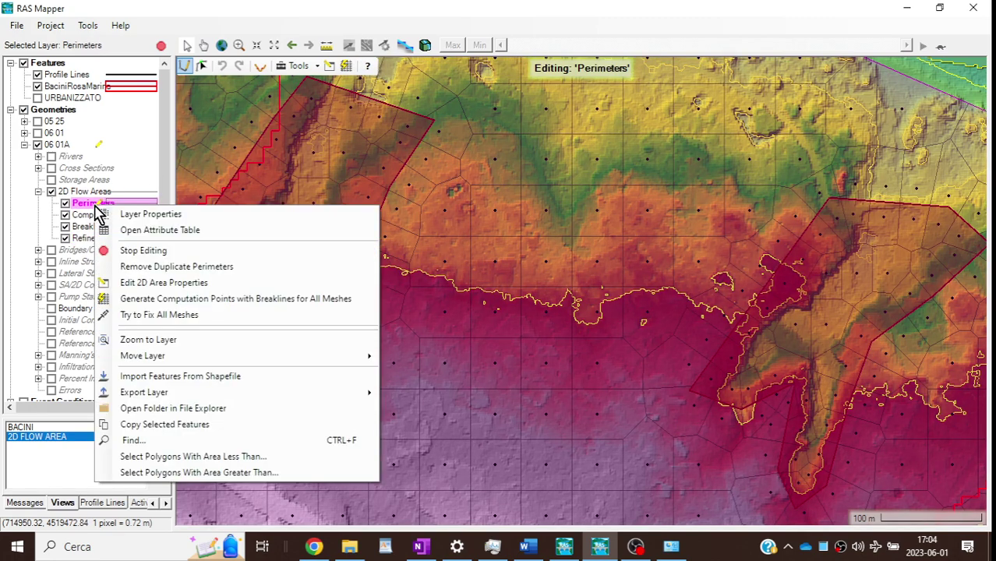
click(156, 282)
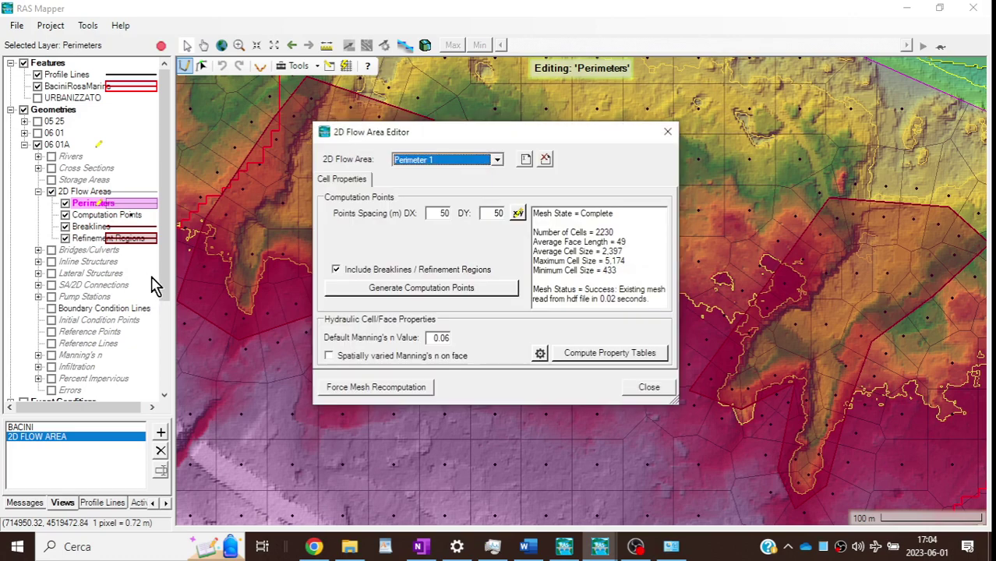
click(658, 387)
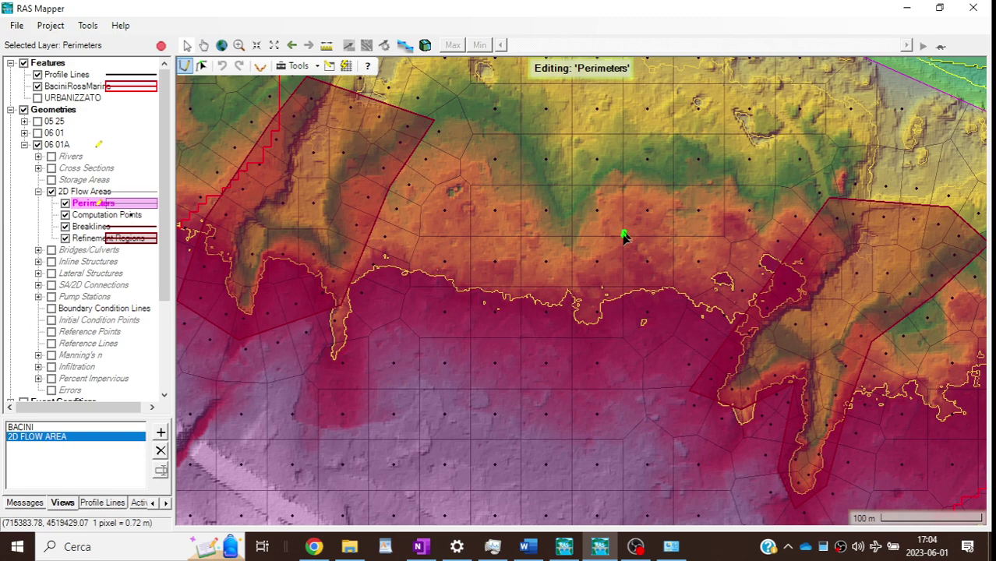
Step: Restore the saved 2D FLOW AREA view and try to manage the terrain associations while 06 01A is being edited
double_click(66, 441)
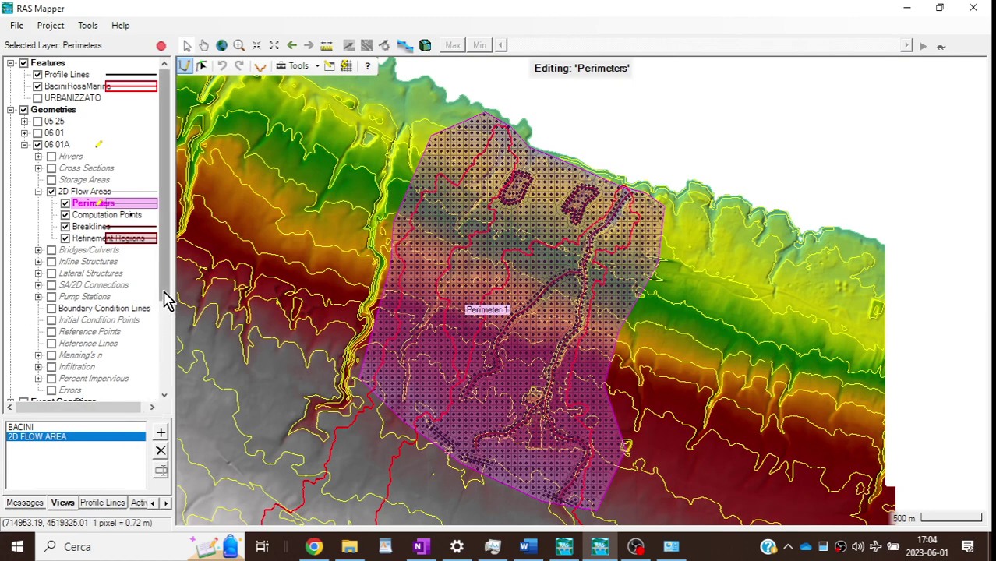
drag(163, 292, 162, 407)
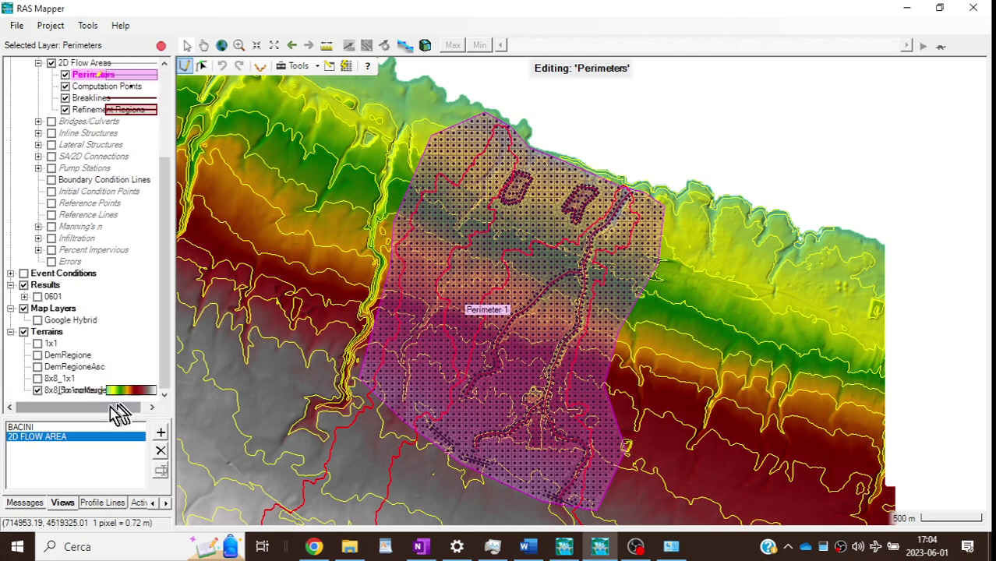
click(54, 391)
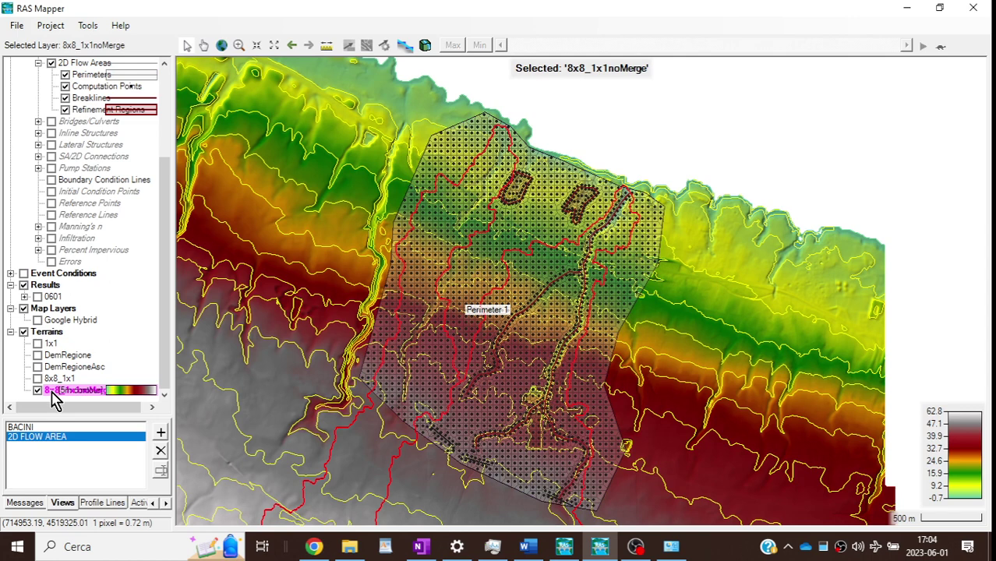
right_click(54, 399)
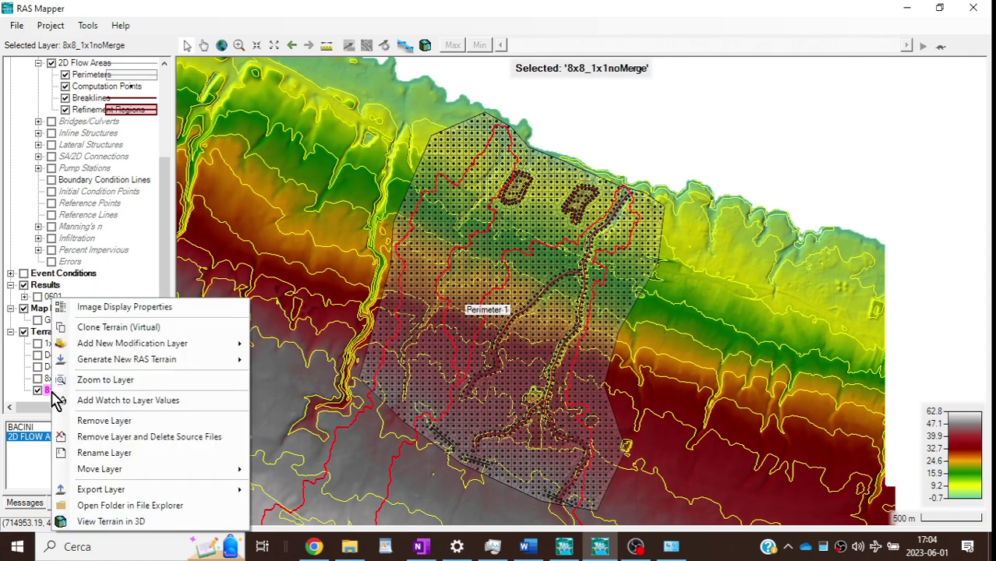
right_click(47, 331)
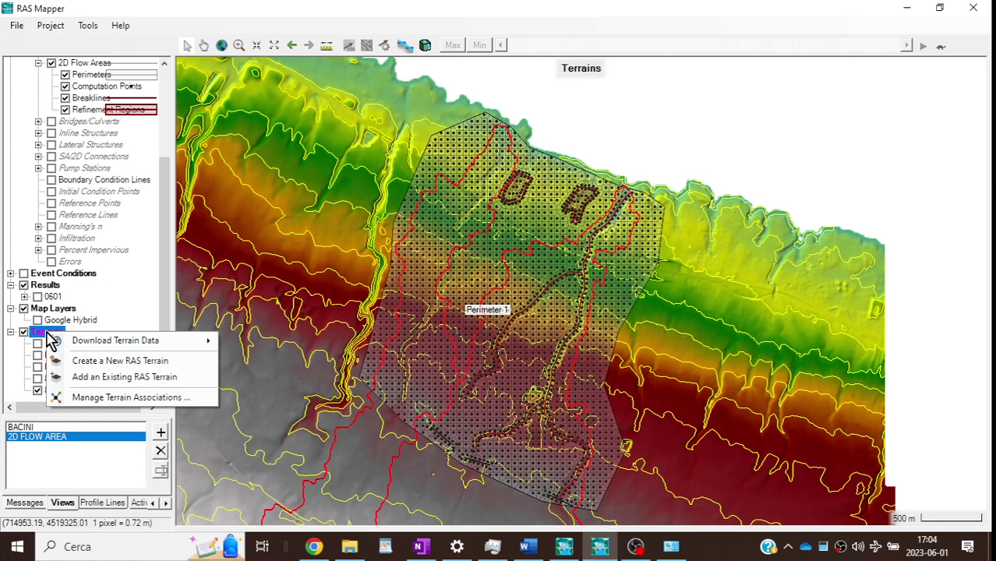
click(94, 399)
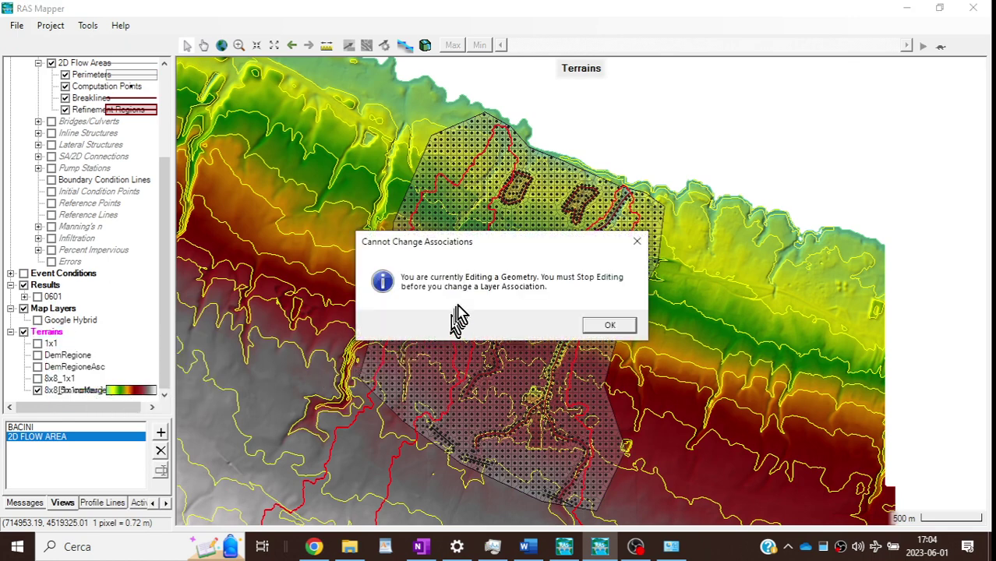
click(620, 329)
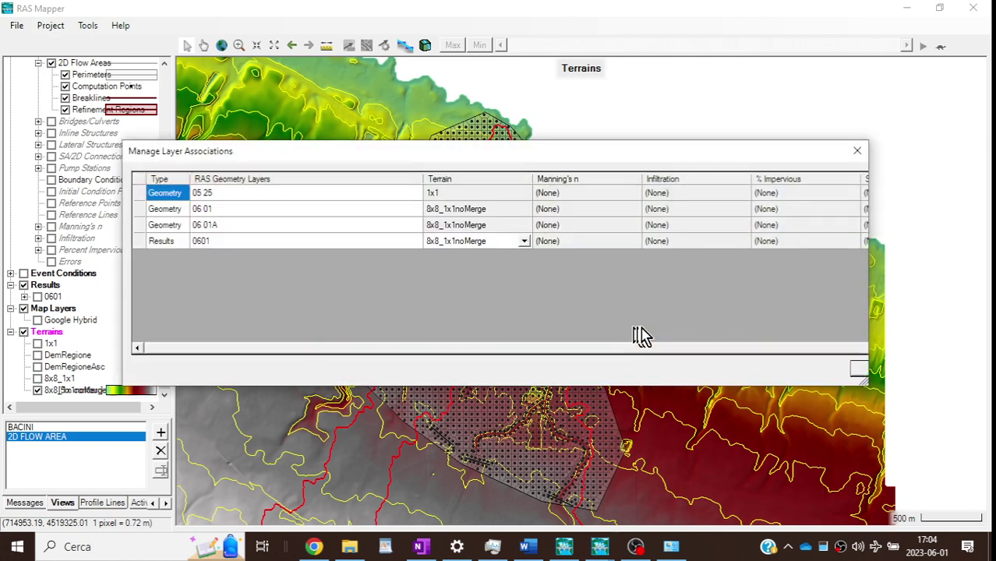
click(857, 150)
Step: Stop editing geometry 06 01A and save its edits
scroll(82, 166, up, 3)
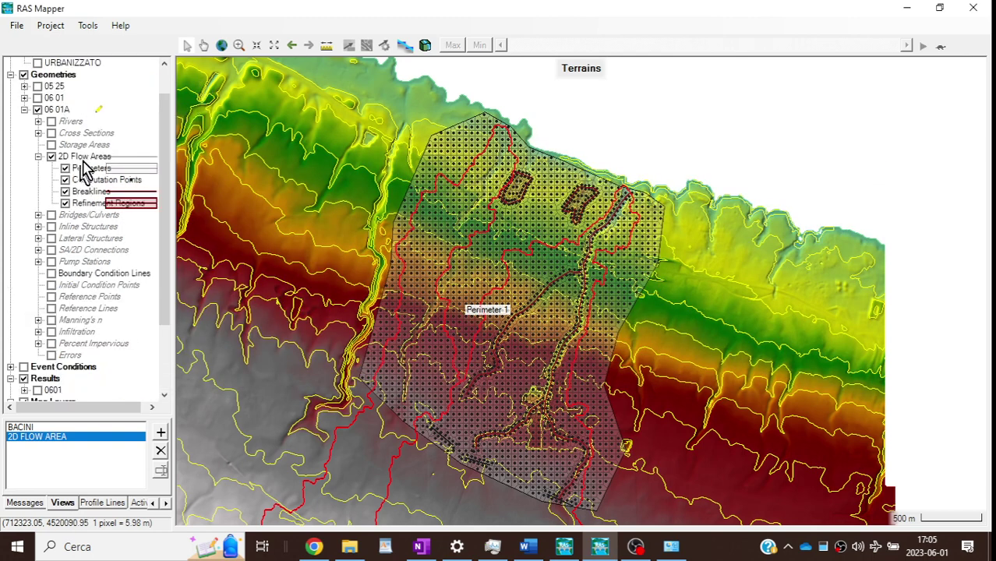
click(98, 110)
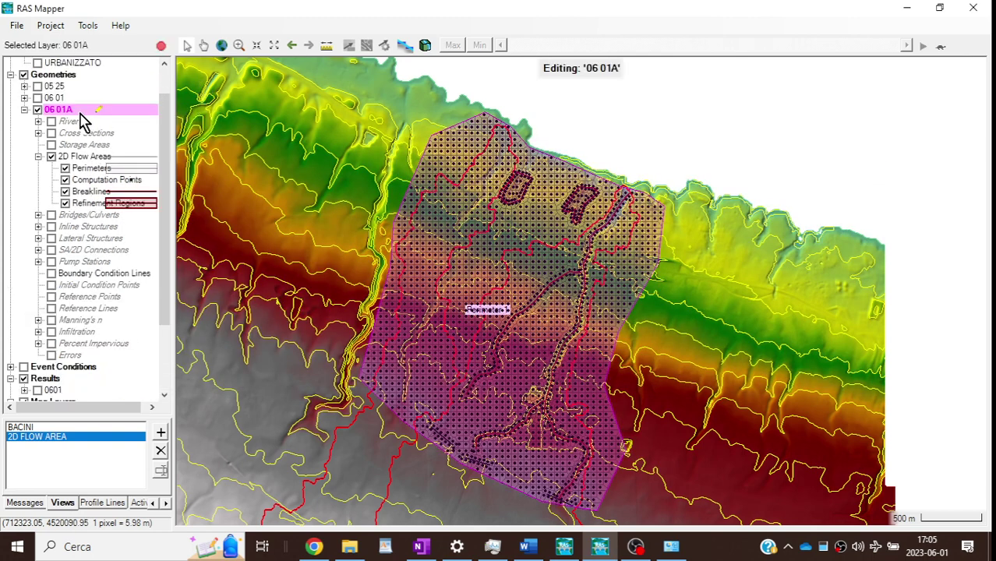
click(161, 45)
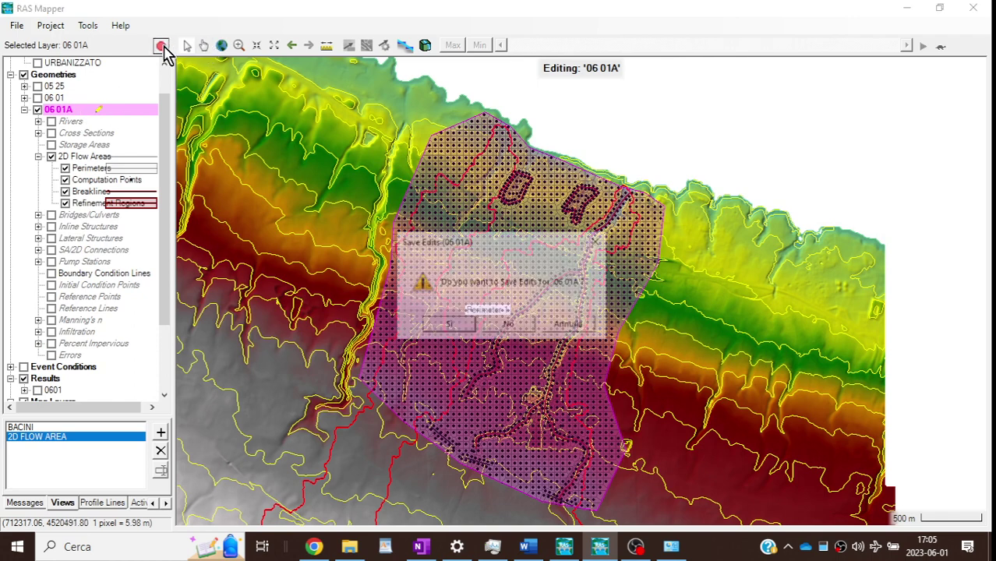
click(441, 328)
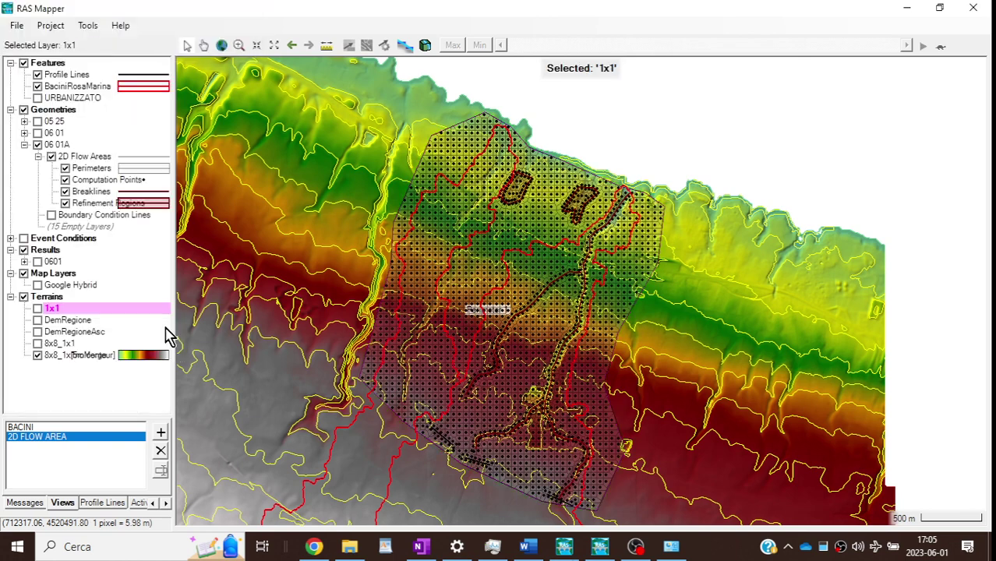
Step: Review which terrain each geometry and result is associated with, and close the layer associations
right_click(50, 298)
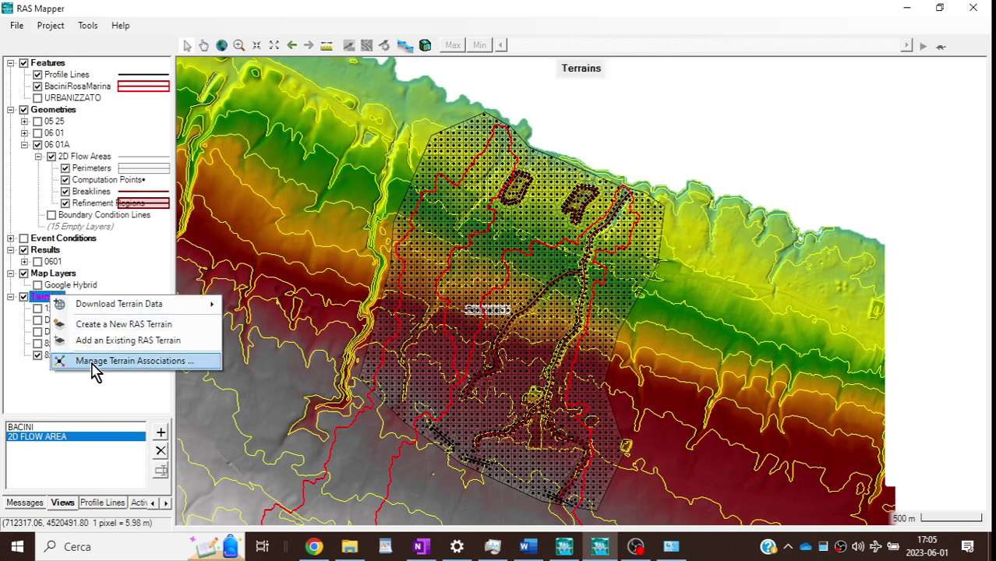
click(95, 362)
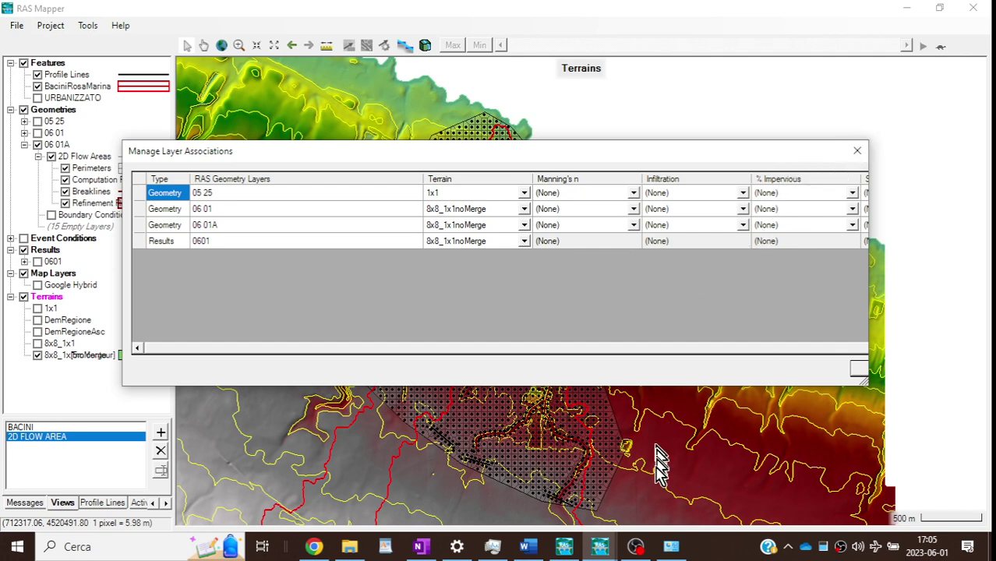
click(635, 546)
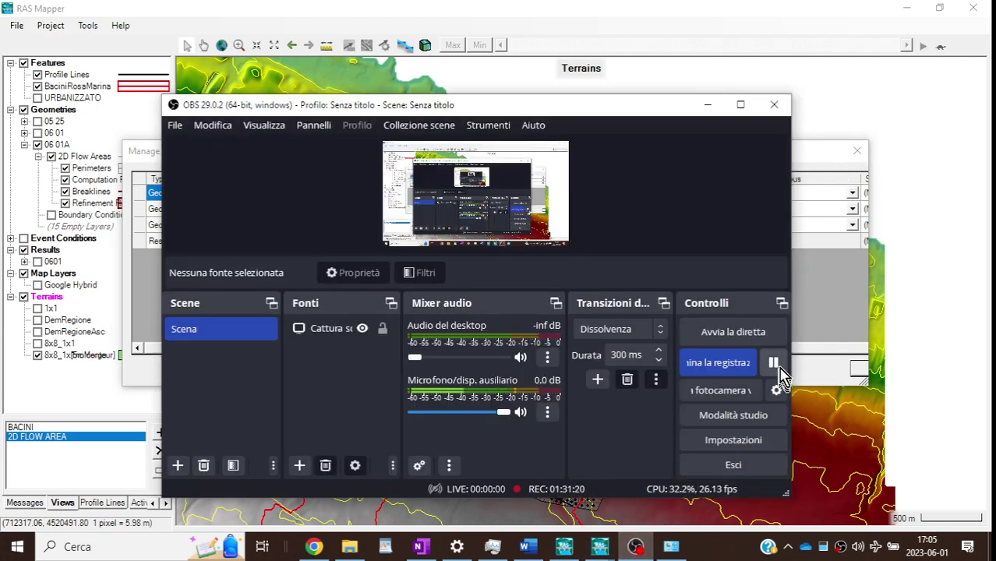
click(883, 173)
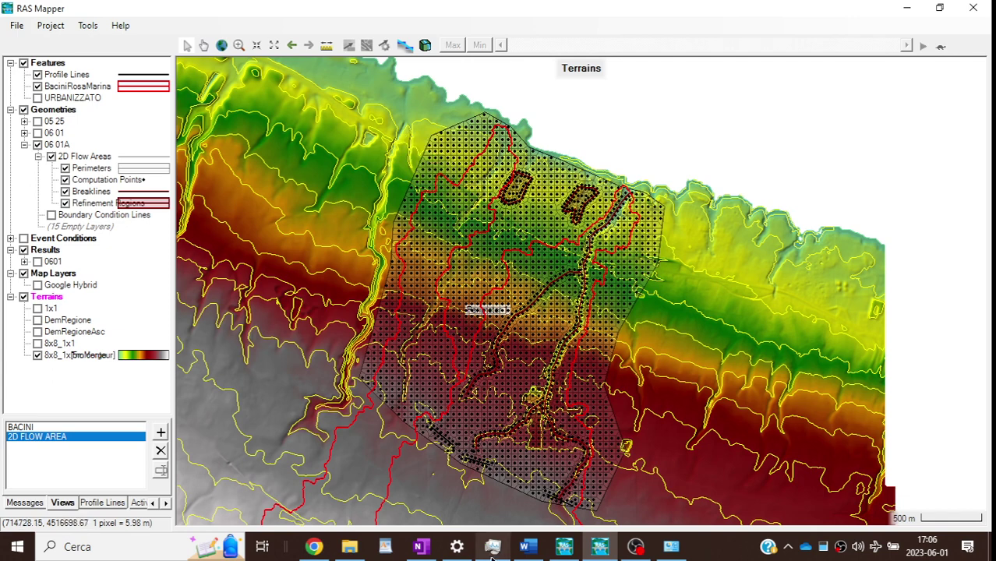
Step: Switch to the HEC-RAS main window, open the geometric data editor and load geometry 06 01A
click(573, 552)
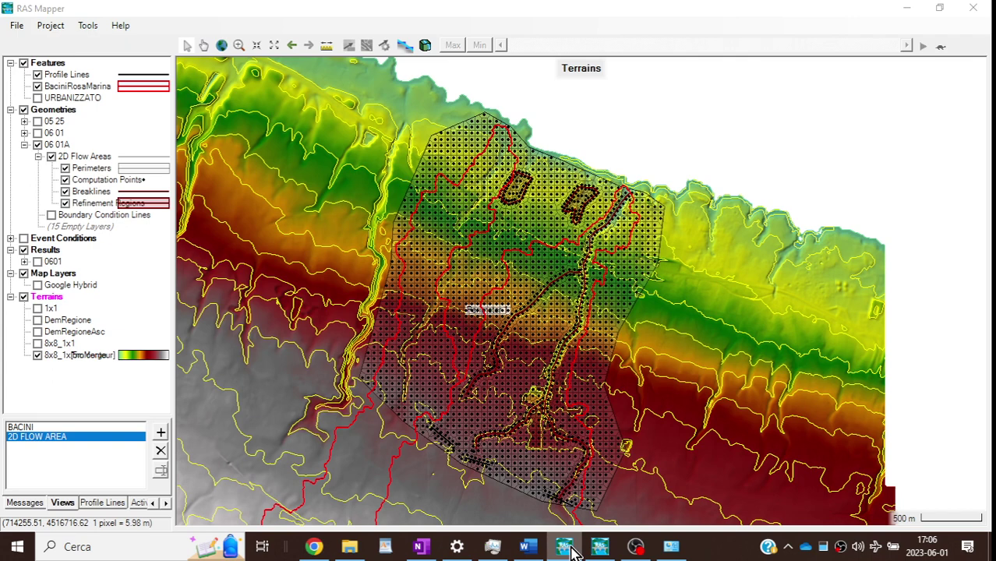
click(572, 552)
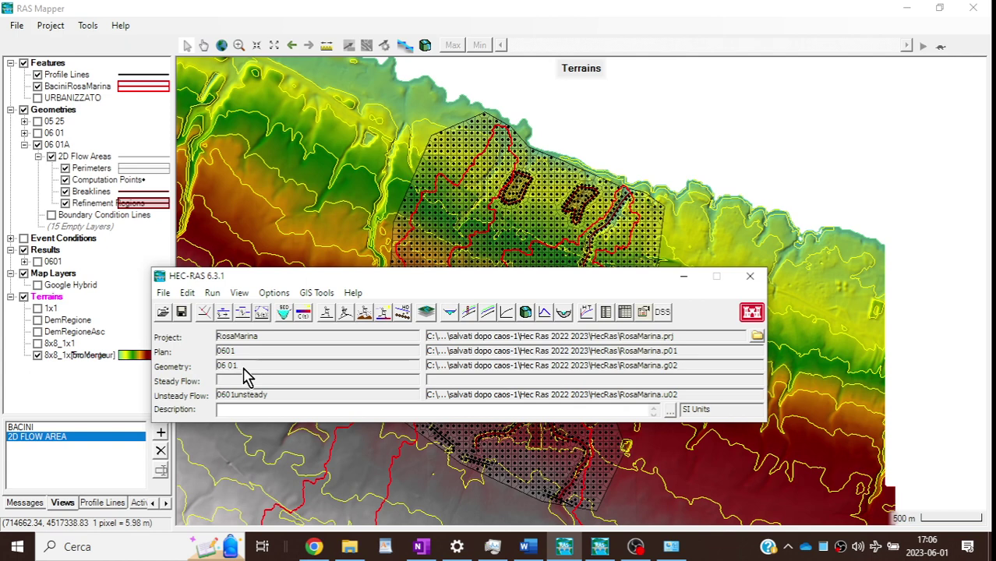
click(204, 315)
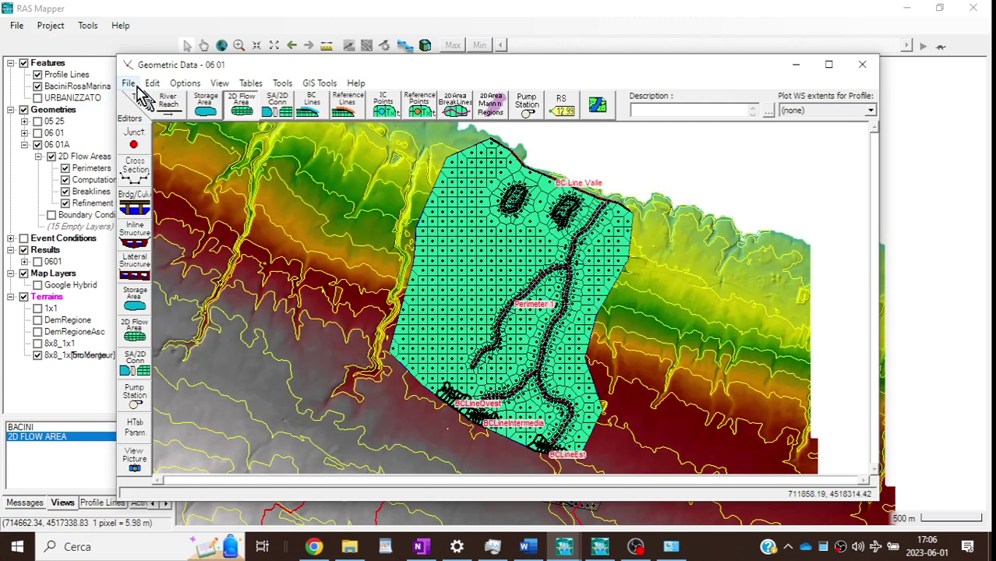
click(127, 84)
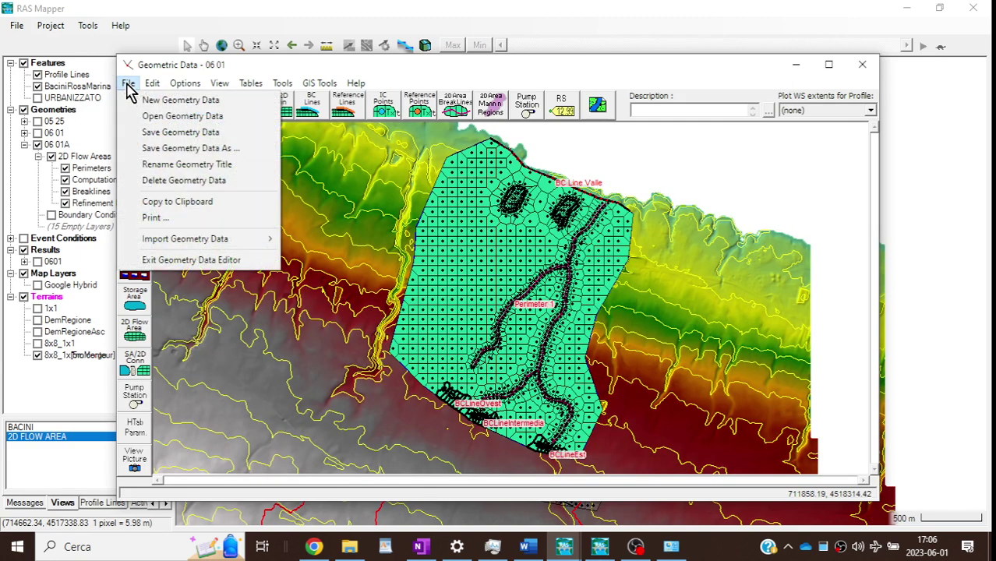
click(167, 117)
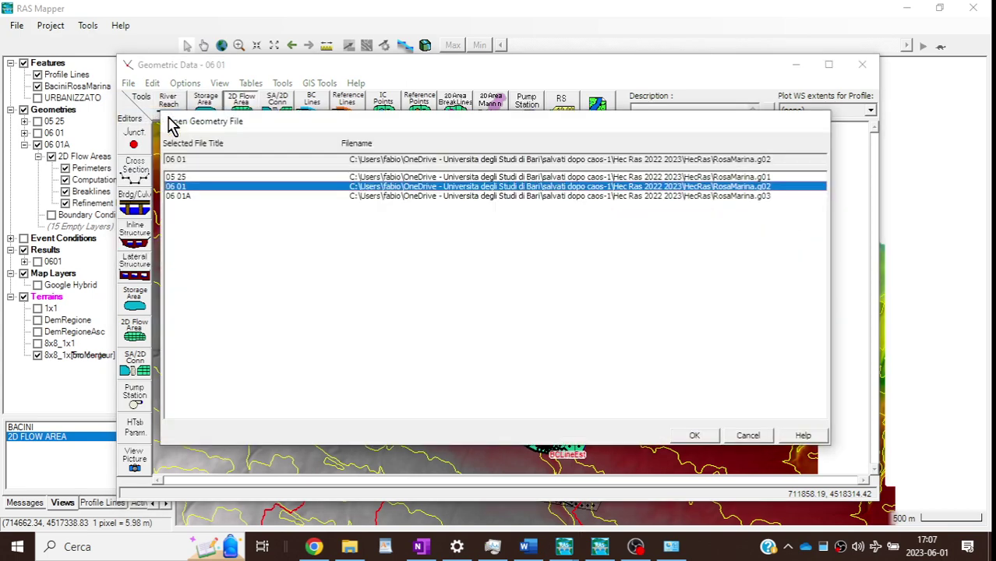
click(190, 199)
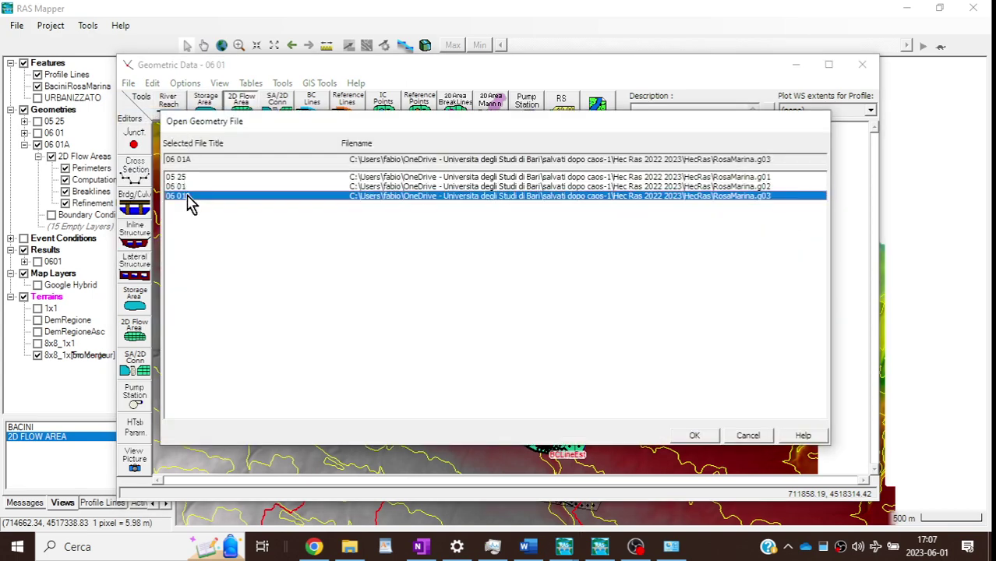
click(694, 437)
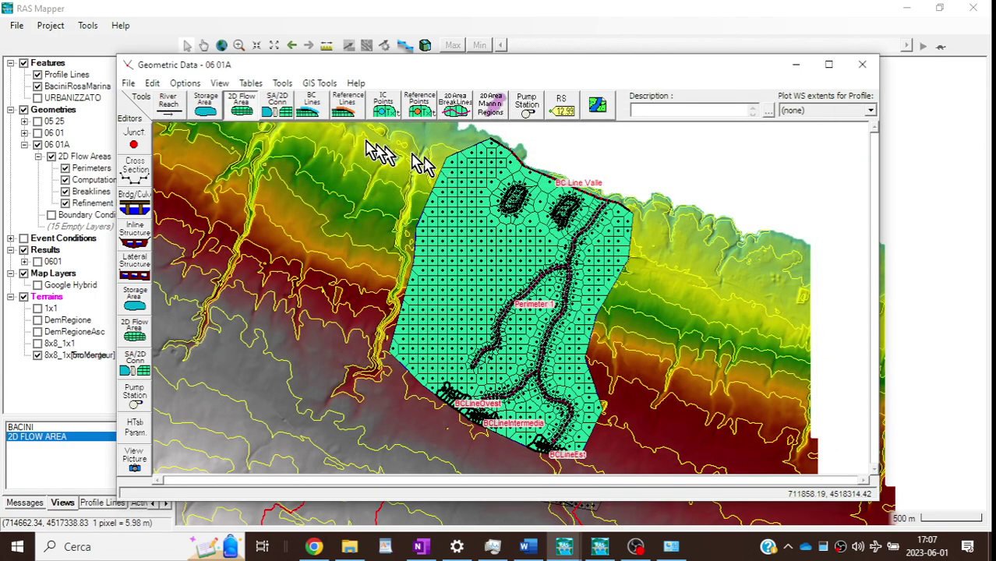
Step: Save the geometry data of 06 01A and close the geometric data editor
click(128, 83)
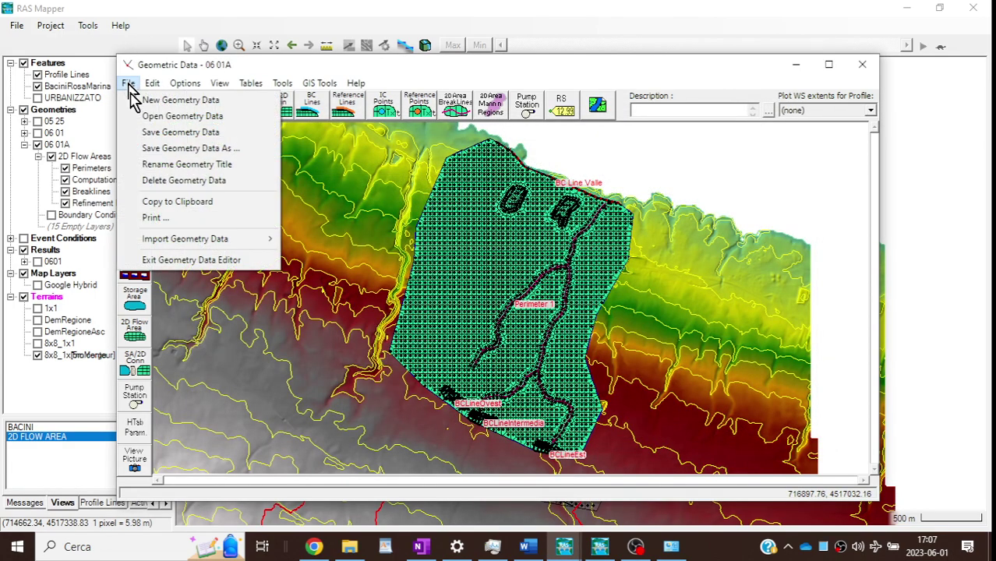
click(154, 136)
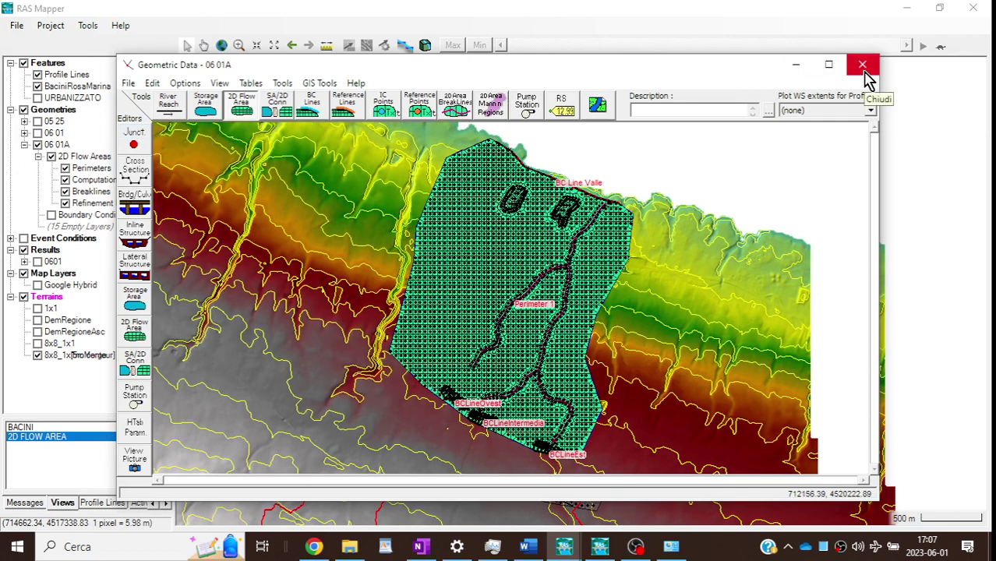
click(864, 72)
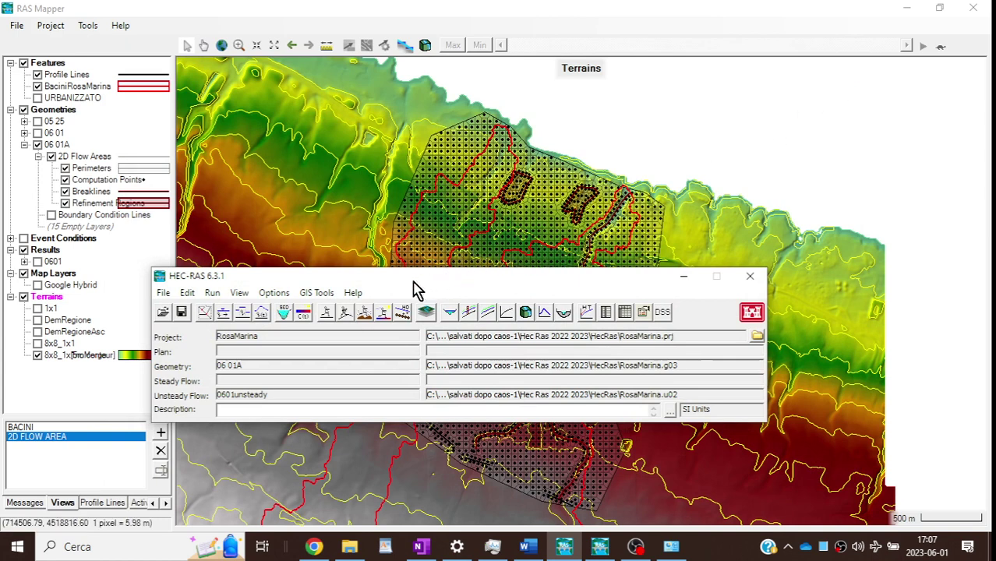
Step: Open the unsteady flow data, save a copy titled 0601Aunsteady, and close the unsteady flow editor
click(263, 320)
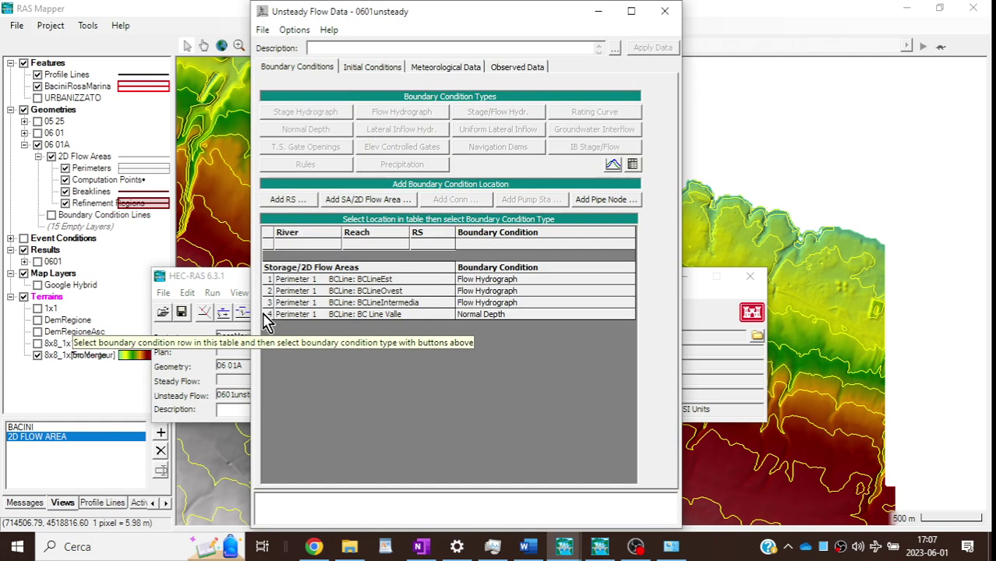
click(263, 31)
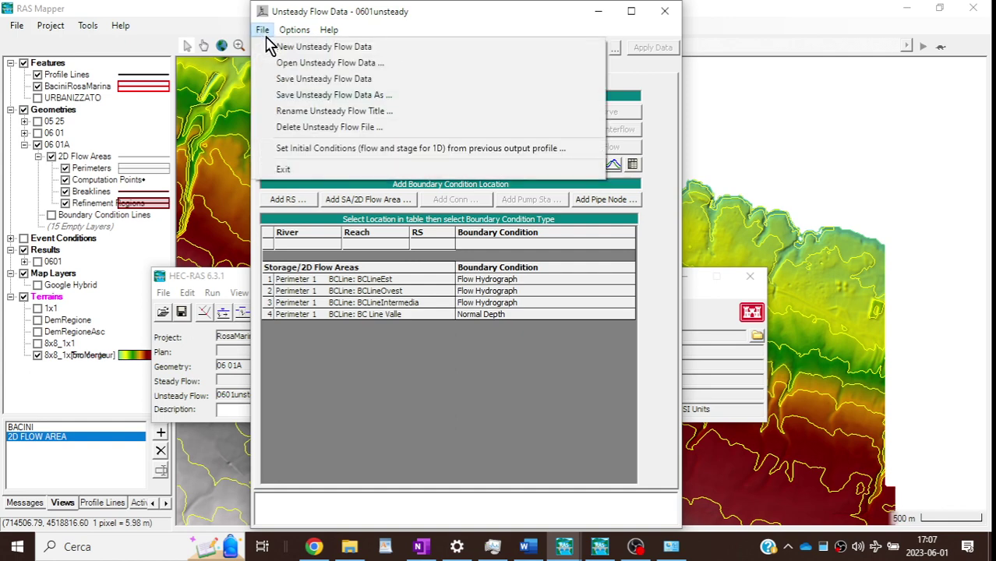
click(296, 95)
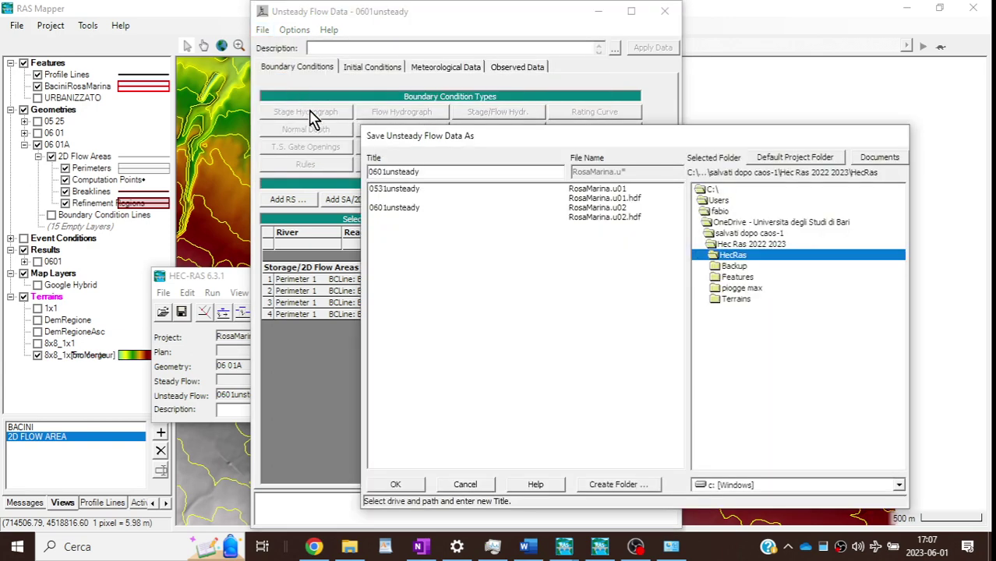
click(387, 172)
text(A)
key(Return)
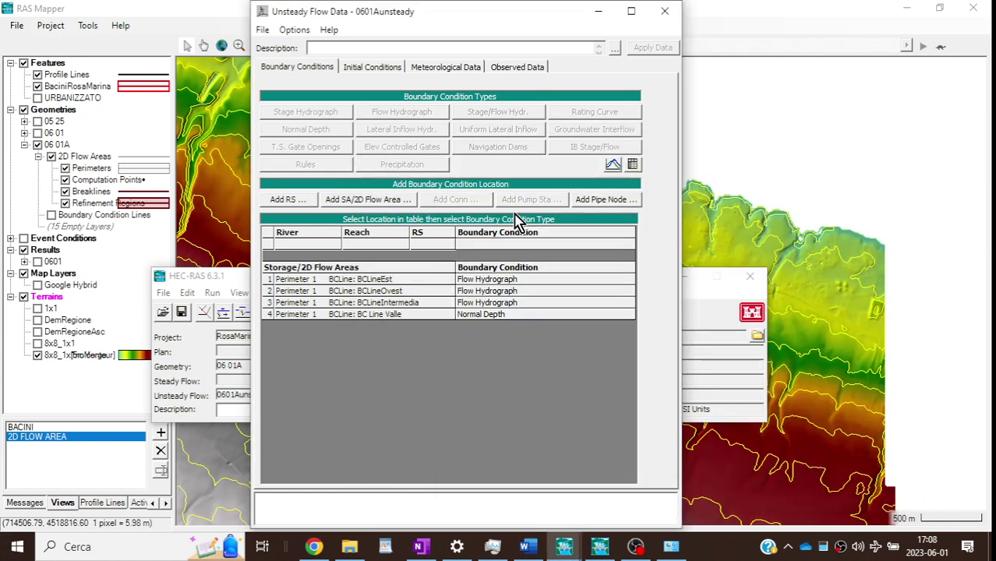
click(666, 12)
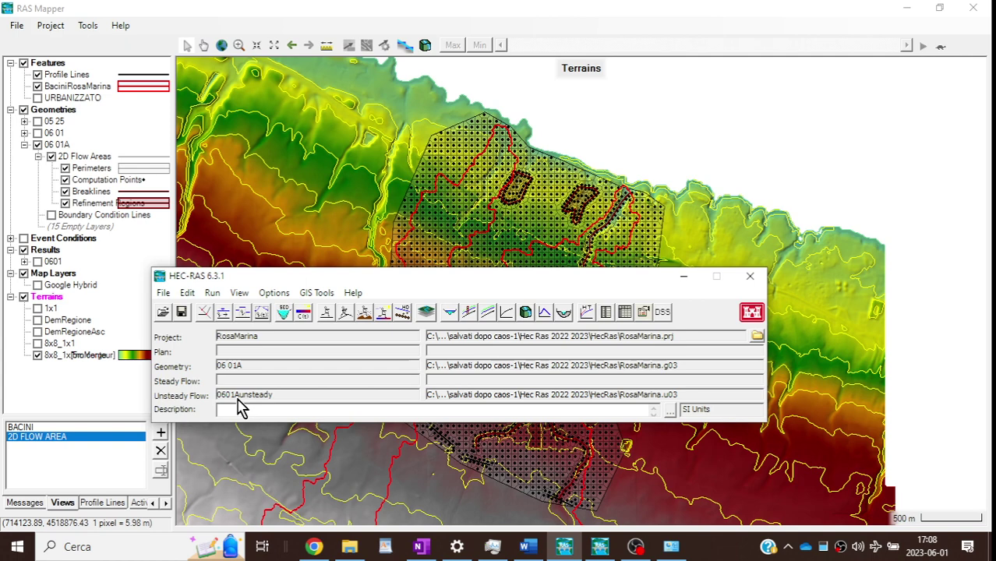
Step: Set up an unsteady flow plan saved as 0601A with short ID 0601A and the description "Cell size 50m"
click(347, 320)
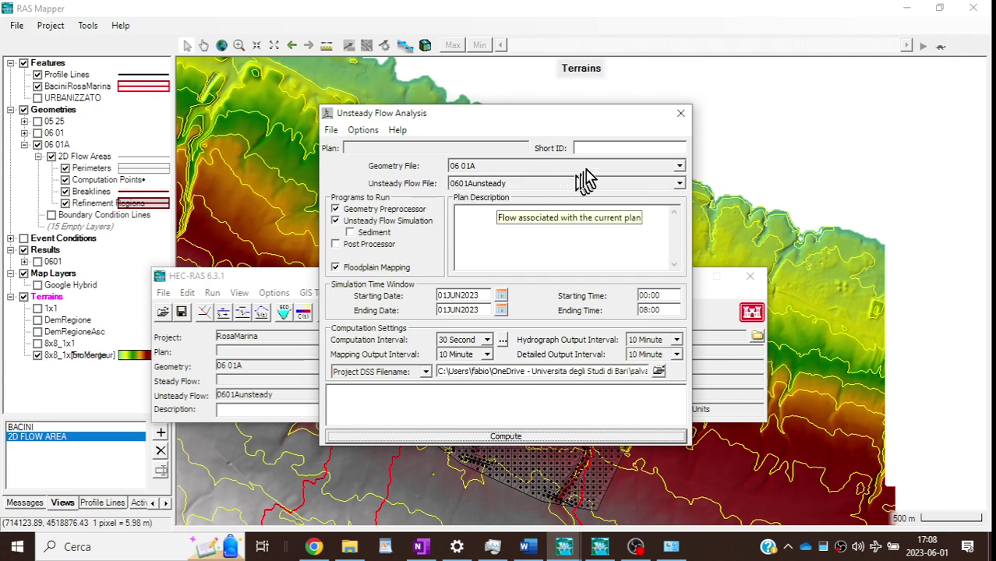
click(605, 148)
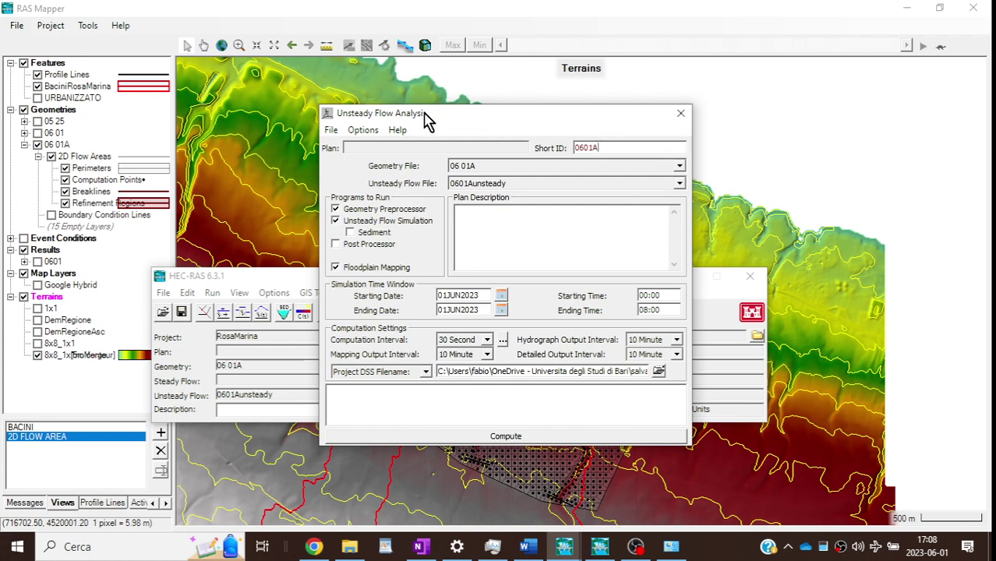
click(330, 130)
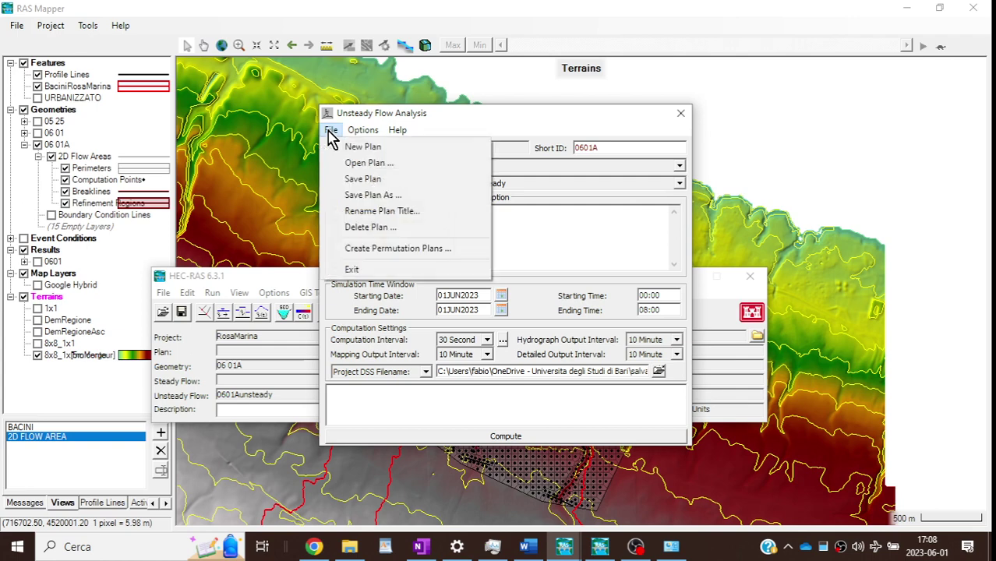
click(354, 195)
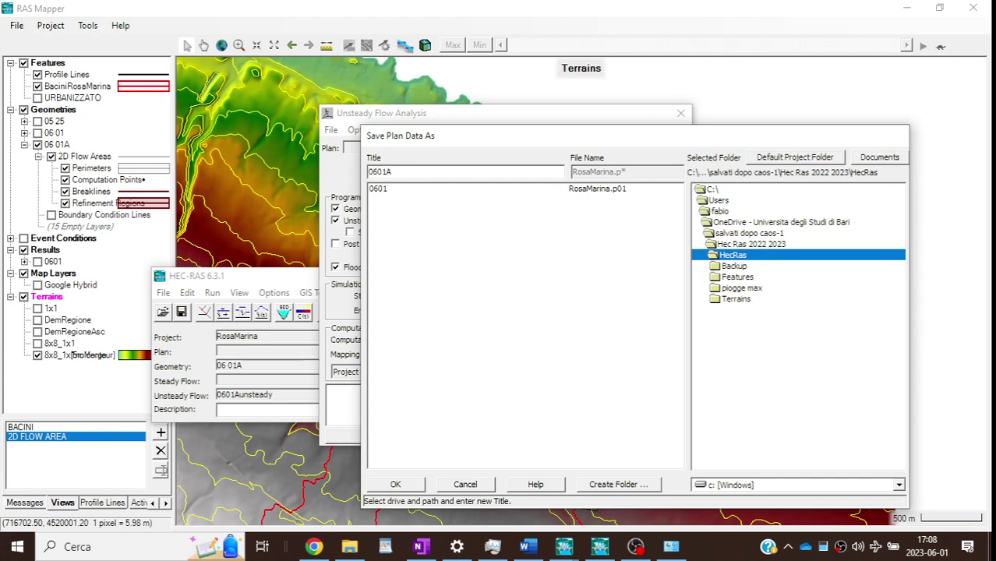
click(395, 485)
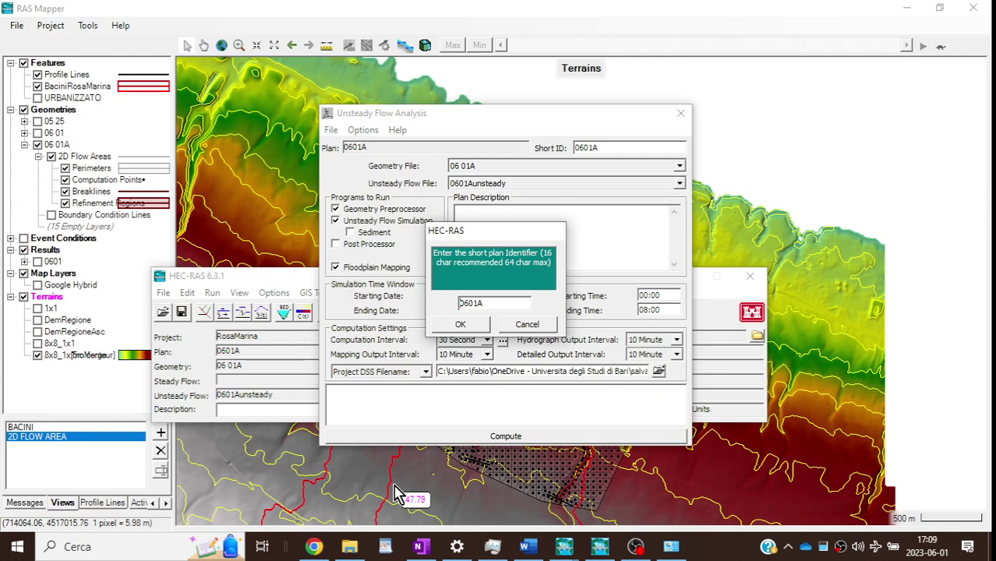
click(469, 327)
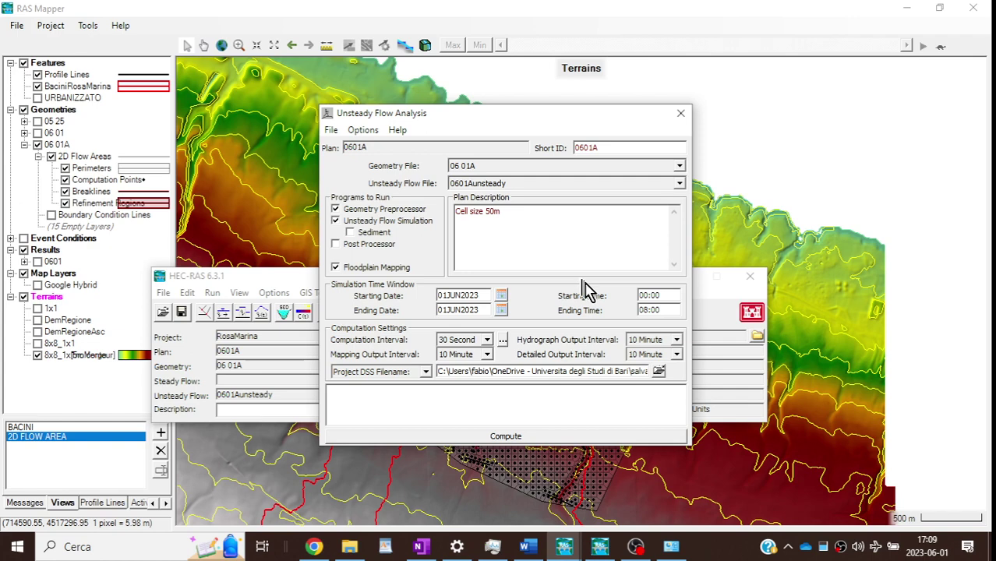
Step: Save plan 0601A and compute its unsteady flow simulation
click(330, 131)
click(331, 133)
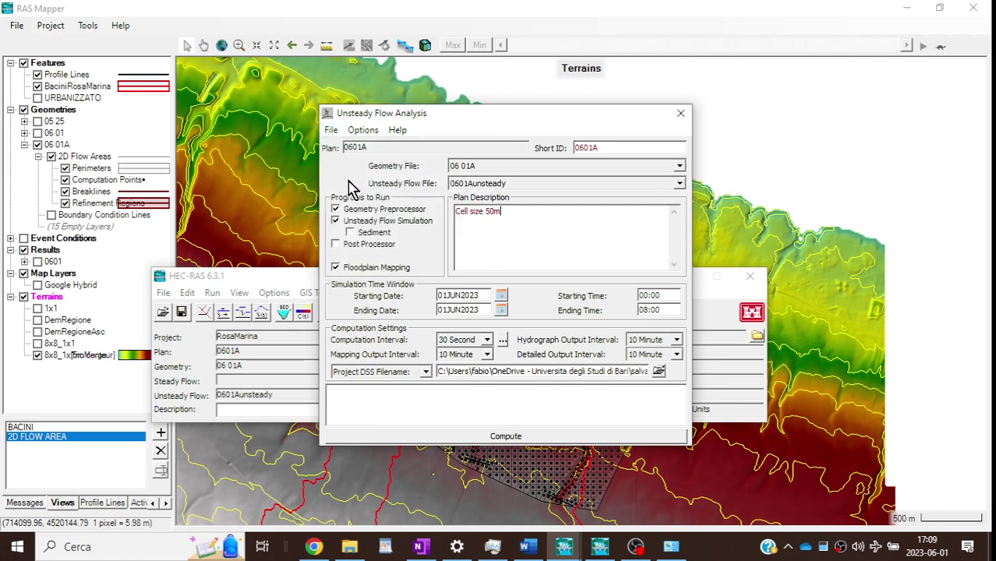
click(537, 440)
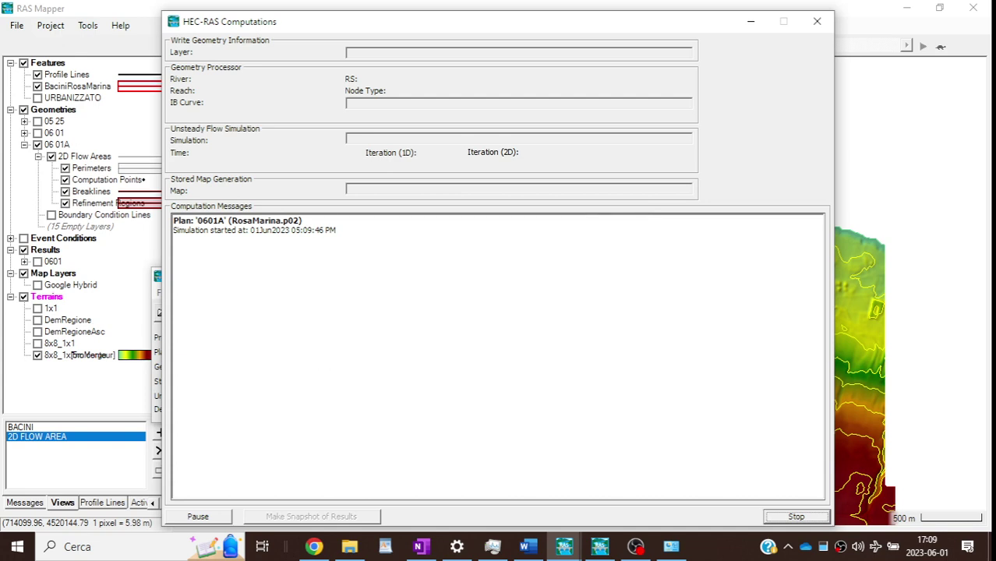
click(636, 546)
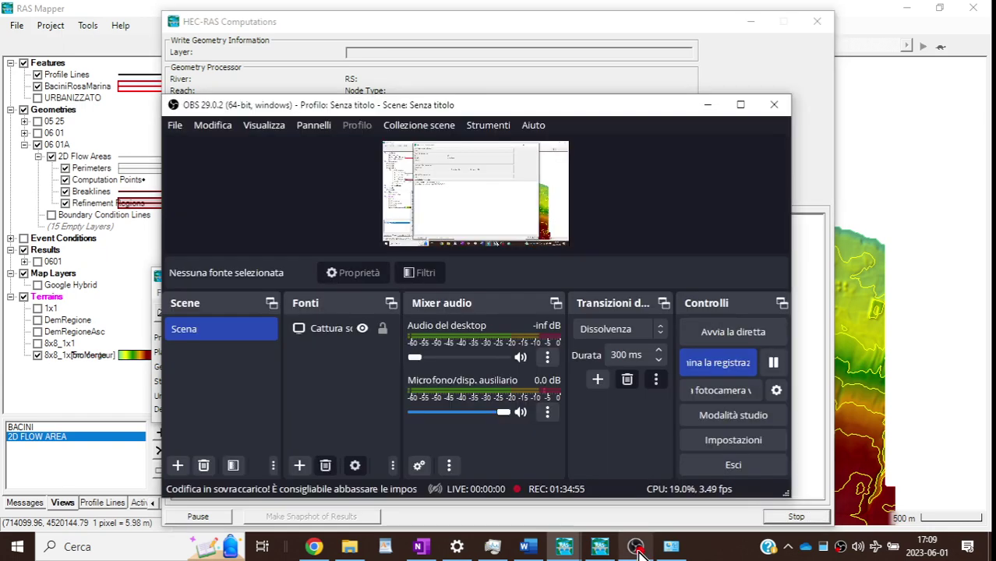
click(773, 364)
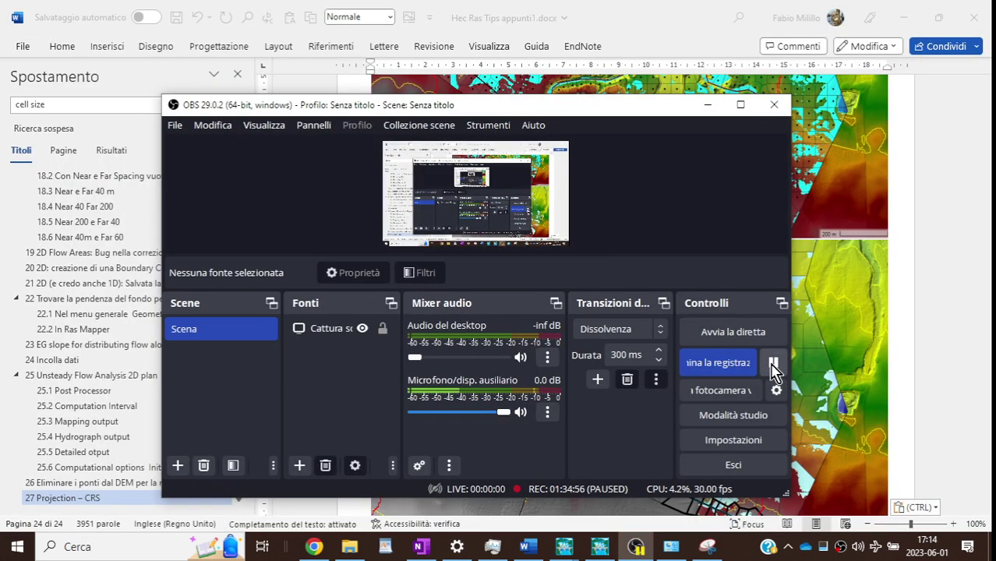
click(774, 364)
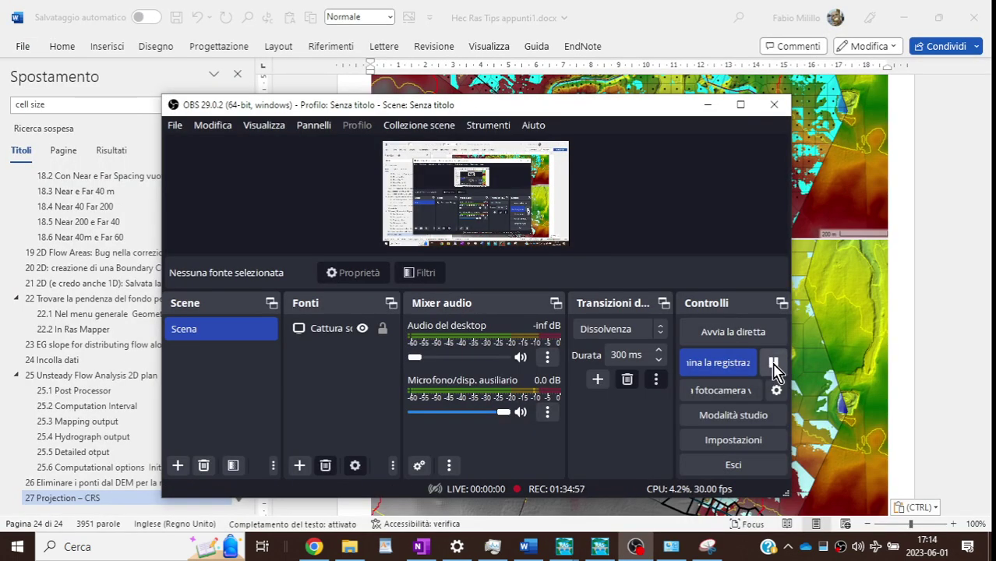
click(710, 107)
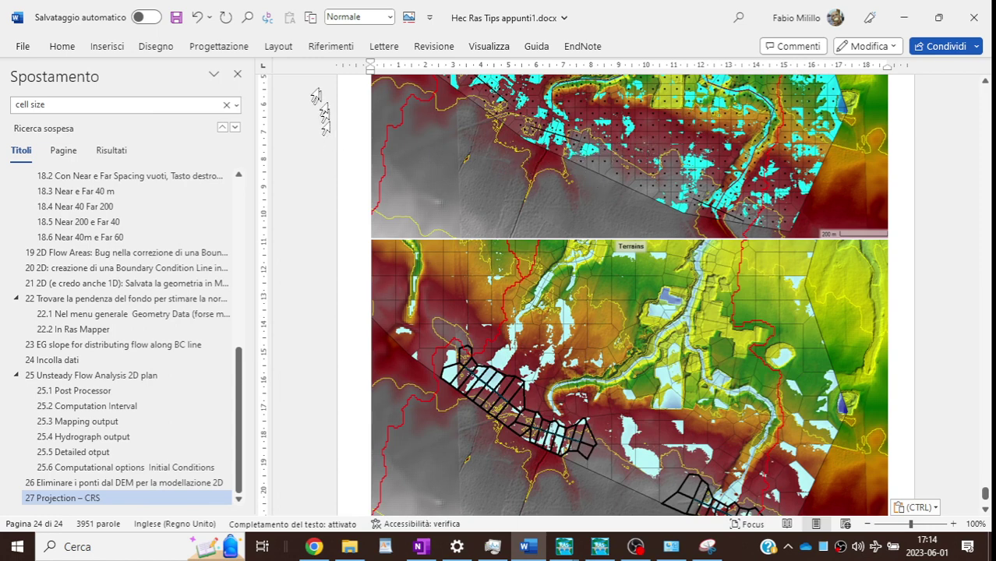
Step: Hide the navigation pane in the Word notes and compare the flooded areas and mesh cells in the two Terrains map images
click(237, 75)
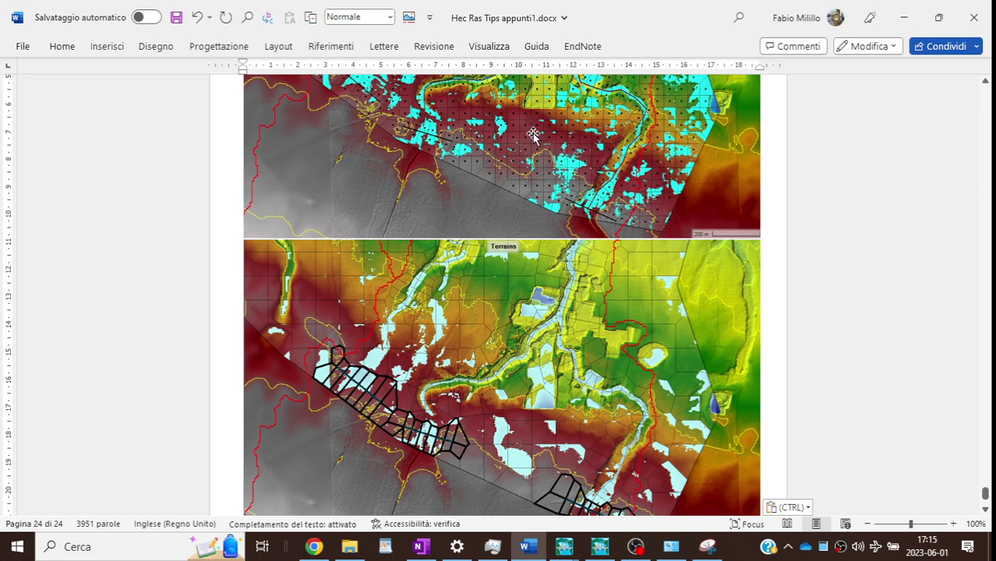
scroll(894, 213, up, 2)
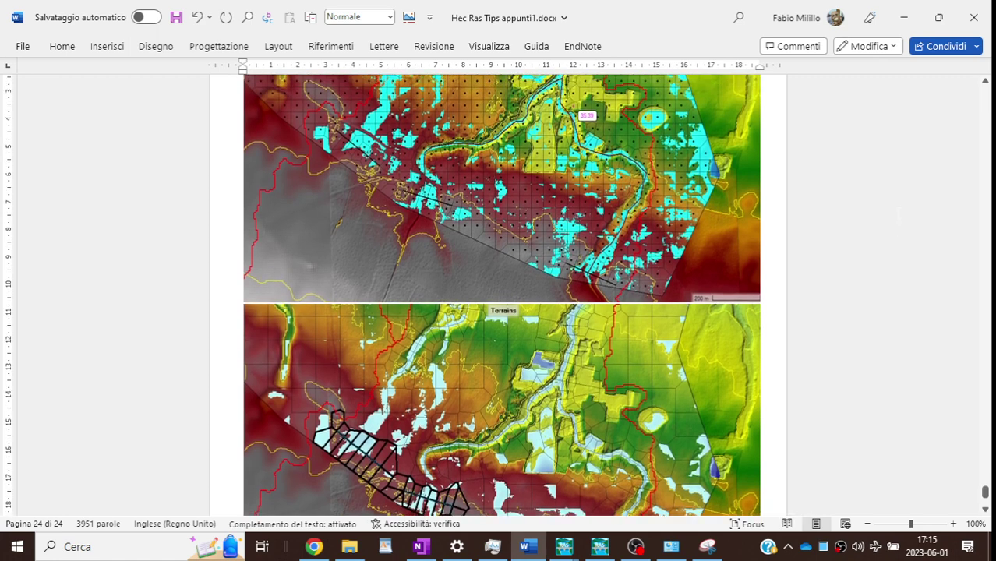
scroll(896, 212, up, 3)
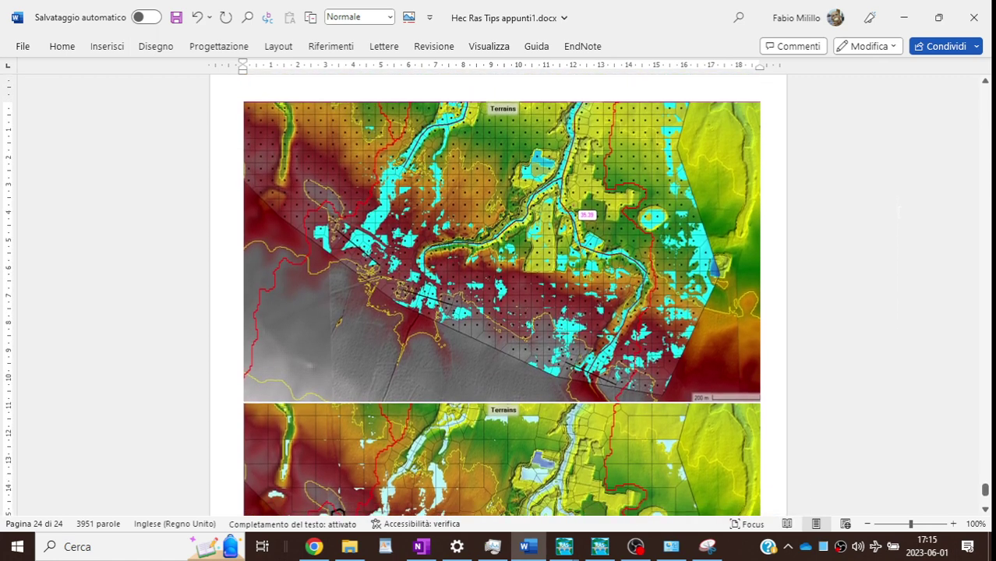
key(ctrl+v)
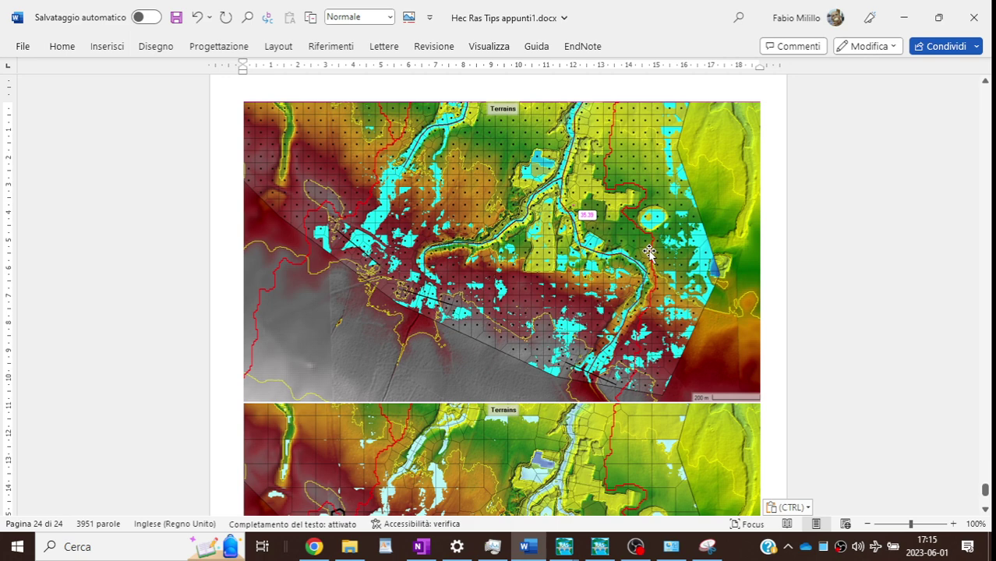
scroll(649, 252, down, 5)
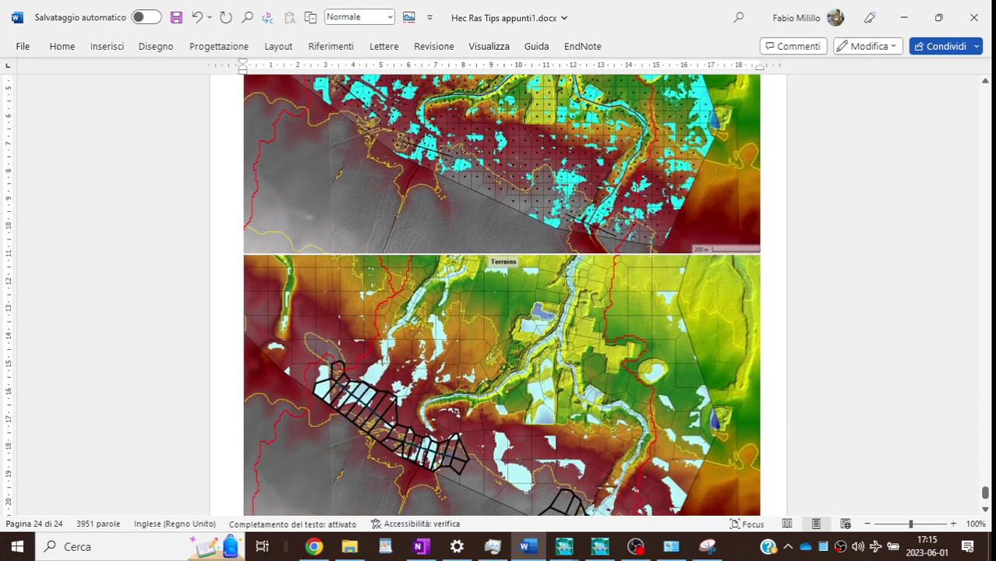
scroll(649, 249, down, 1)
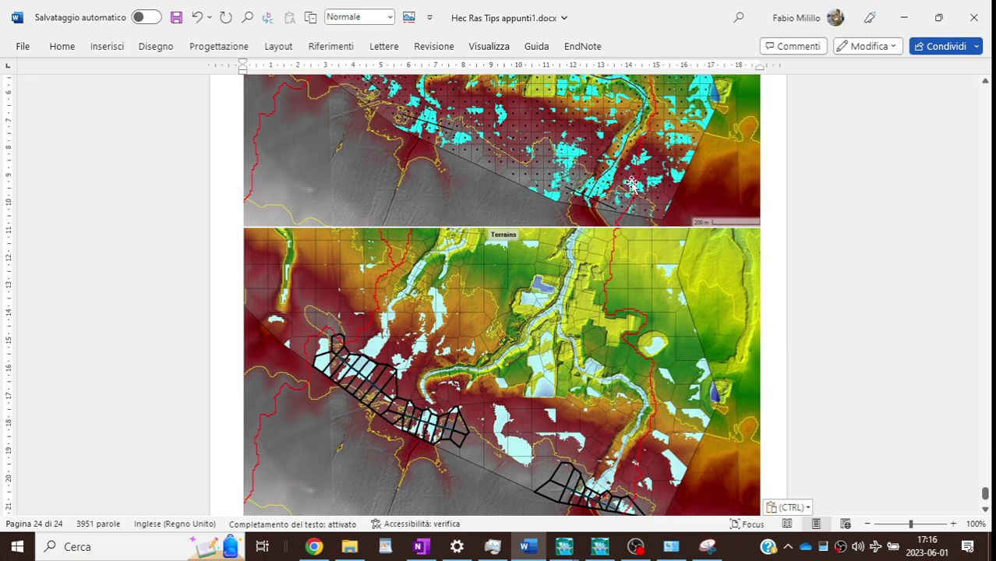
scroll(791, 159, up, 3)
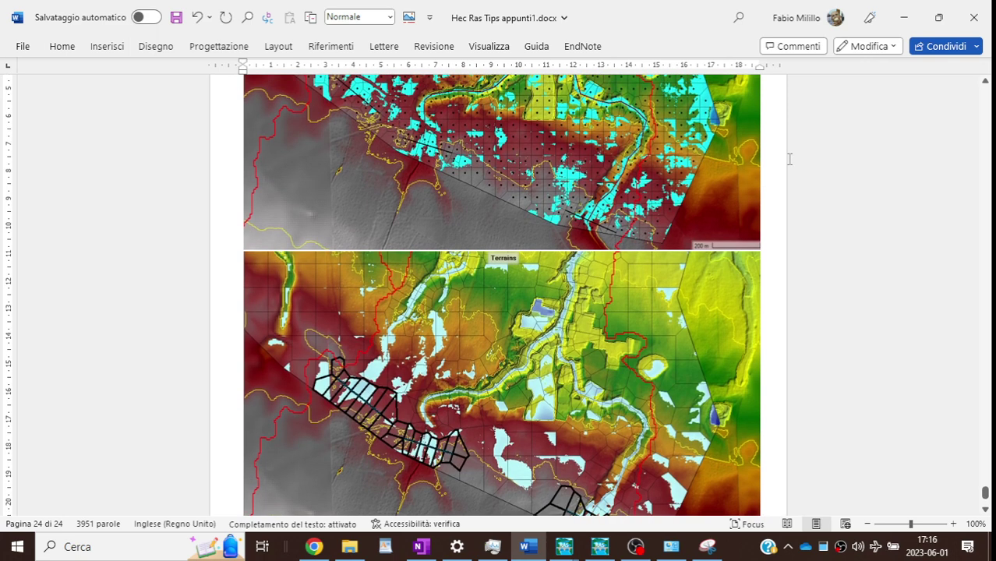
scroll(791, 159, up, 1)
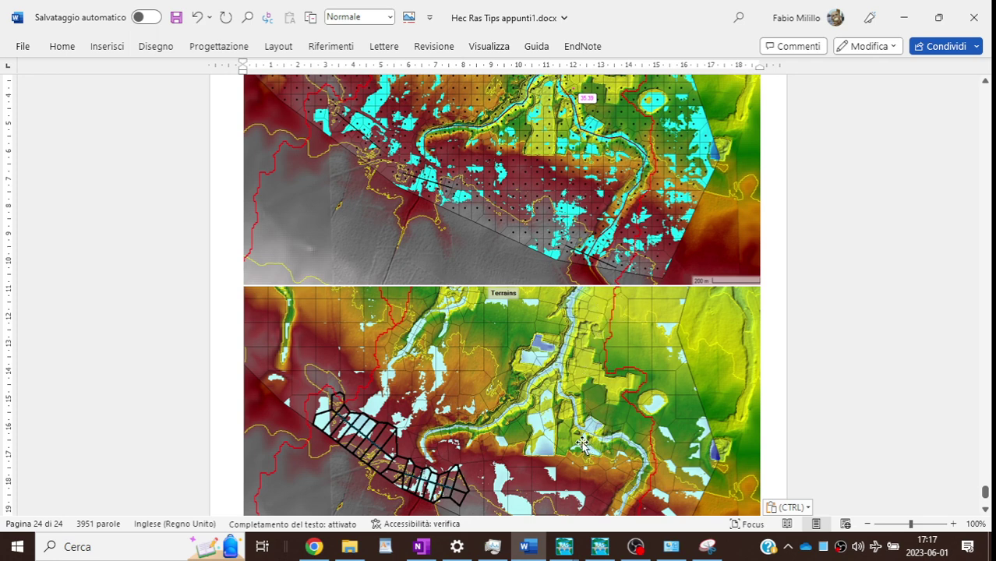
scroll(827, 356, down, 1)
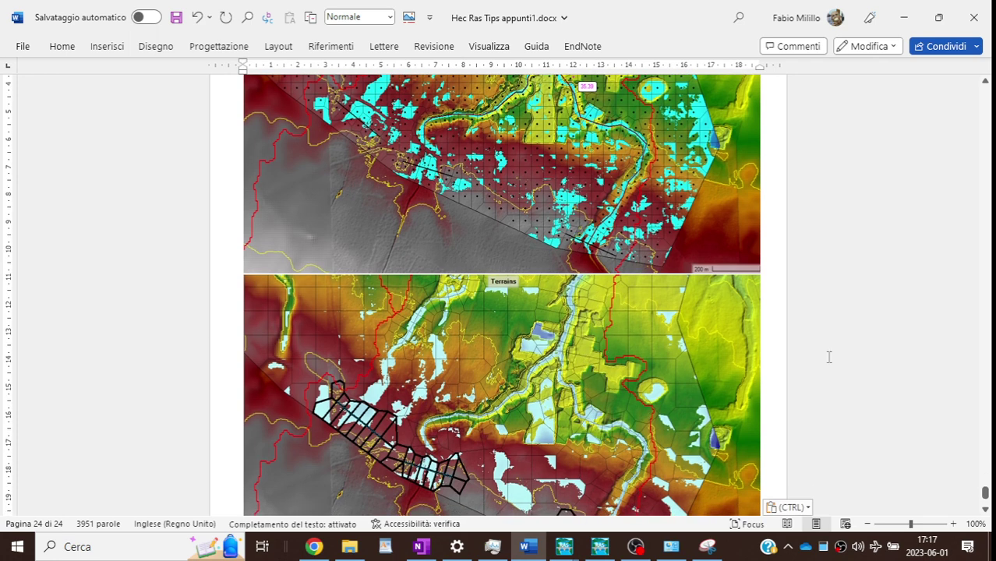
scroll(827, 356, down, 1)
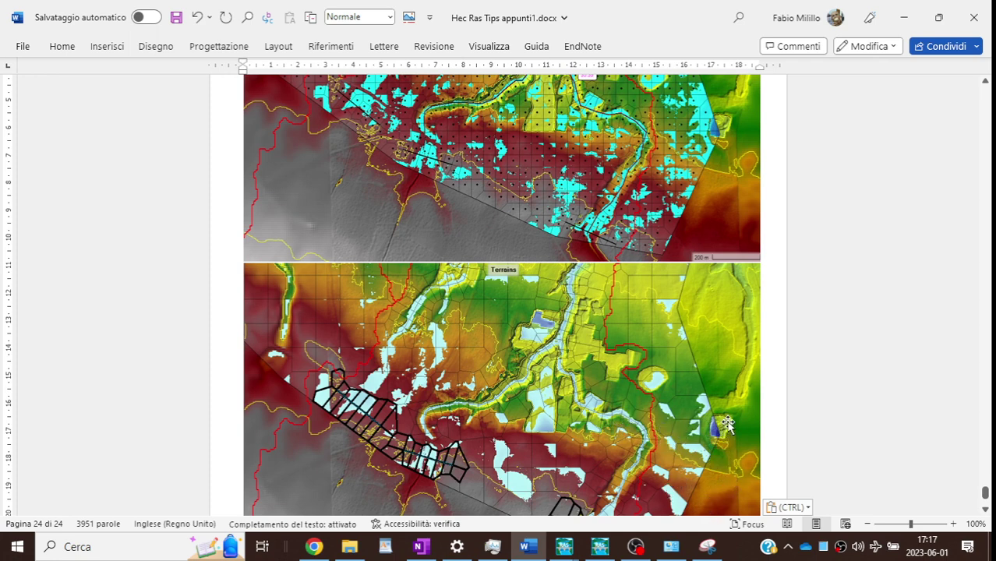
scroll(727, 423, down, 2)
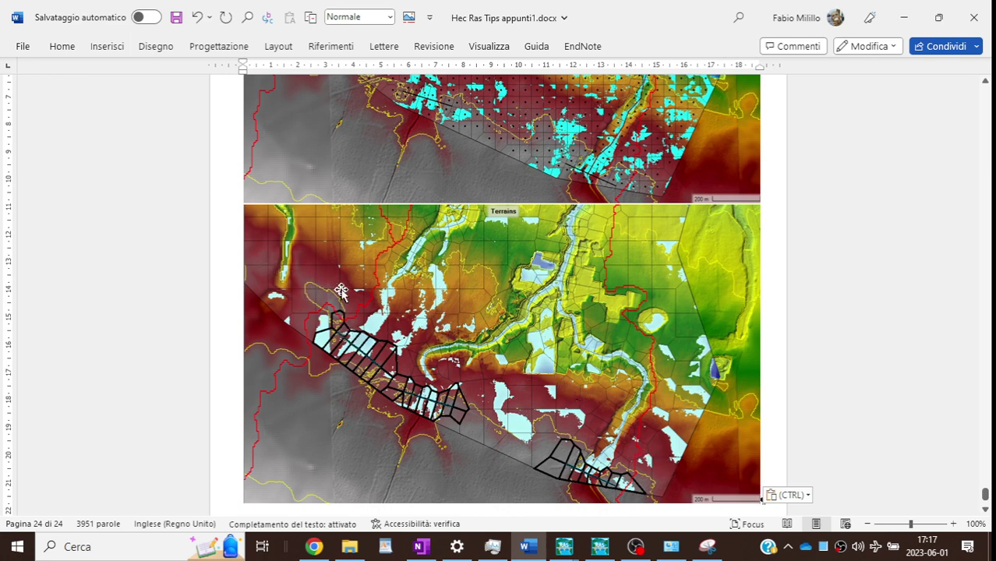
Step: Switch to RAS Mapper and examine the flooded areas and mesh cells around the upstream boundary lines and neighbouring channels
click(599, 547)
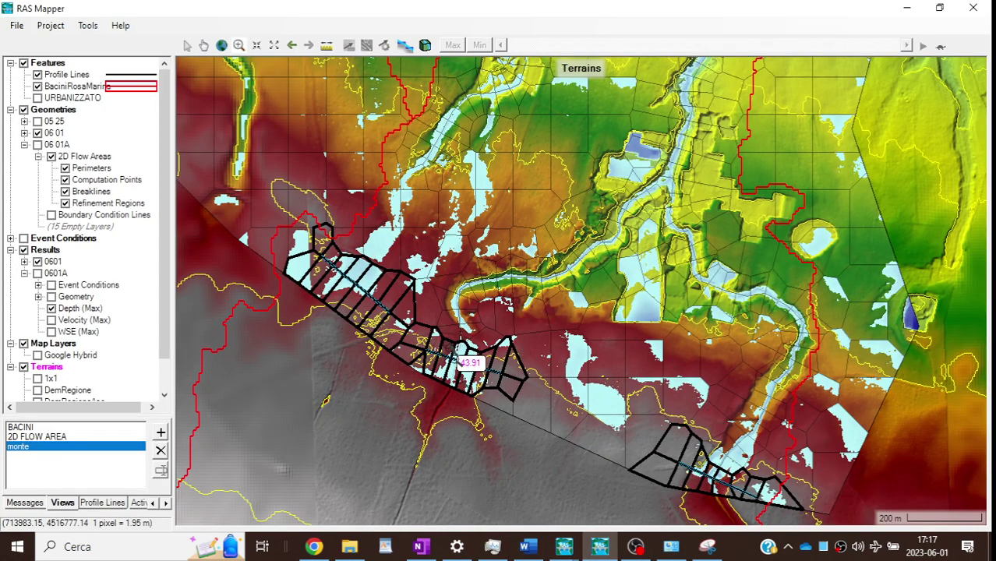
click(203, 45)
drag(227, 103, 506, 341)
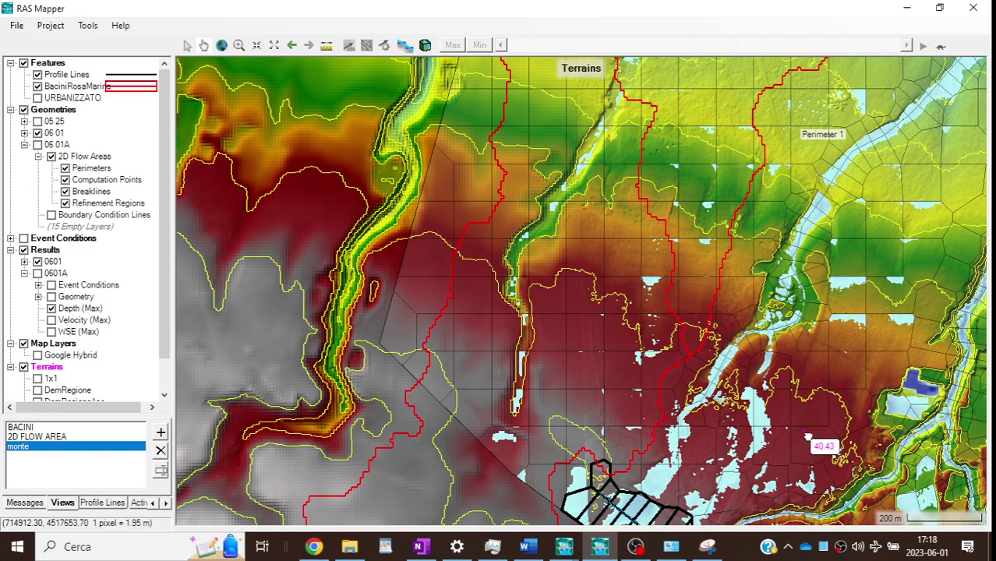
drag(808, 437, 463, 201)
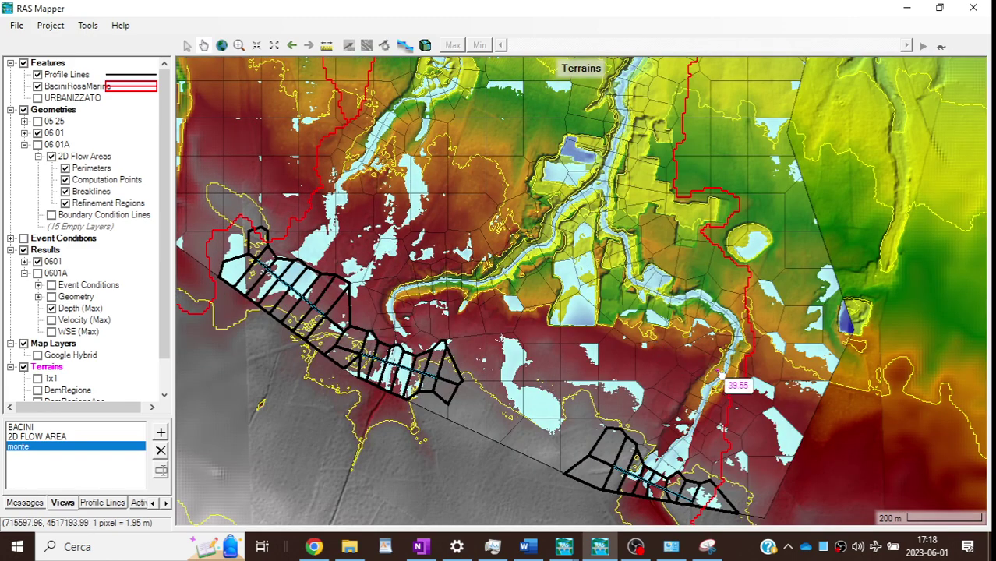
drag(735, 391, 564, 313)
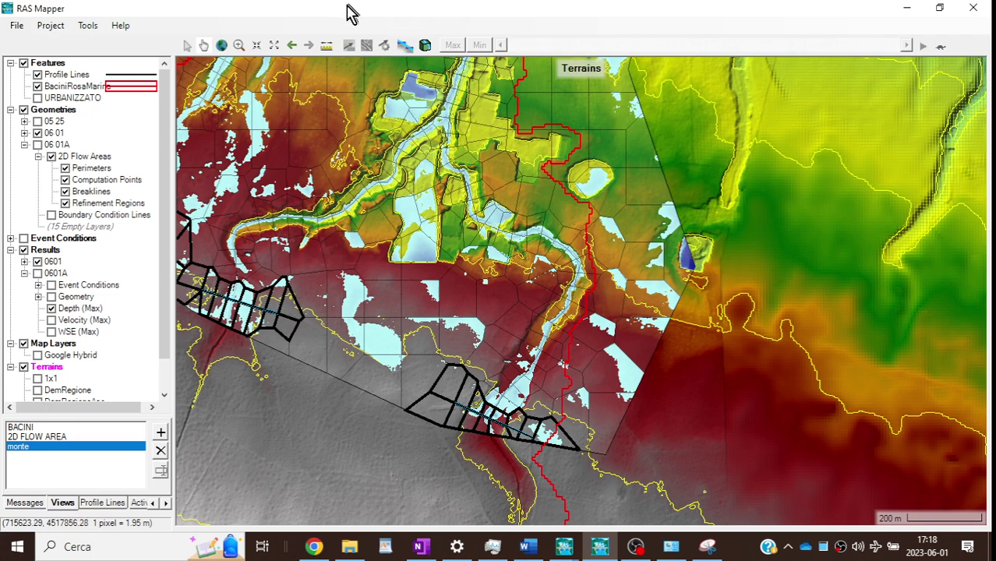
Step: Zoom in on the eastern channel near the mesh boundary and compare the flooded areas of results 0601 and 0601A by switching them on and off
click(239, 47)
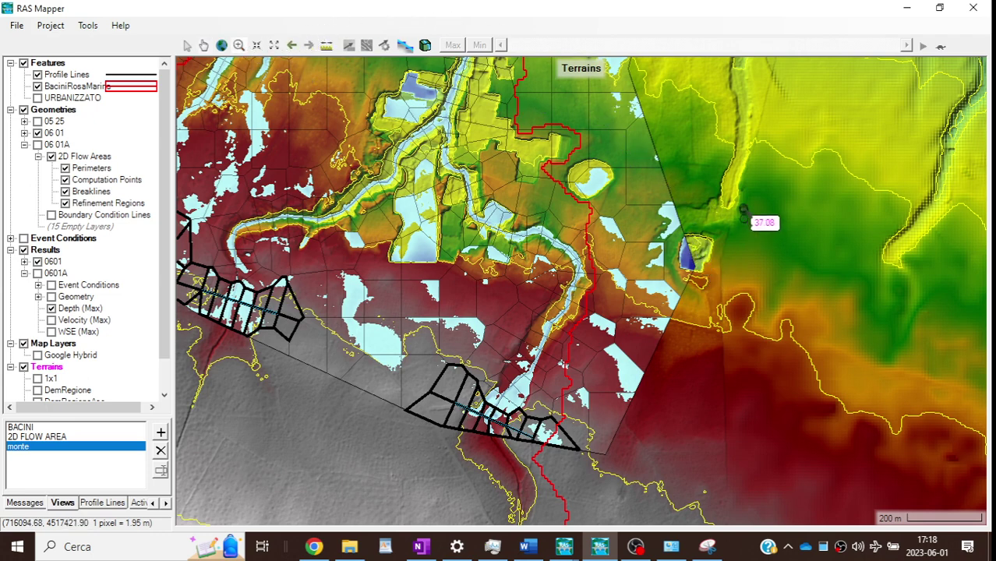
drag(779, 160, 514, 417)
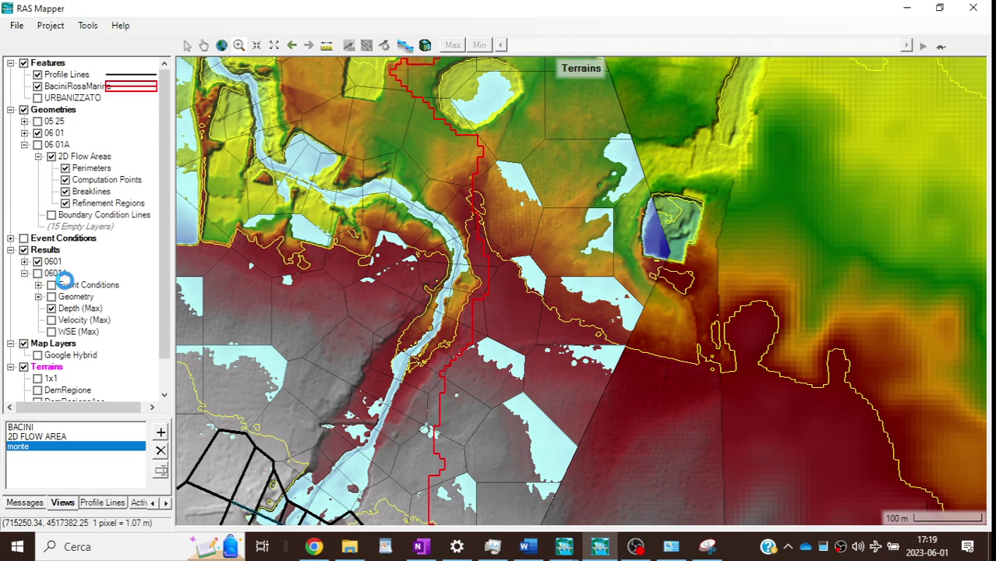
click(37, 273)
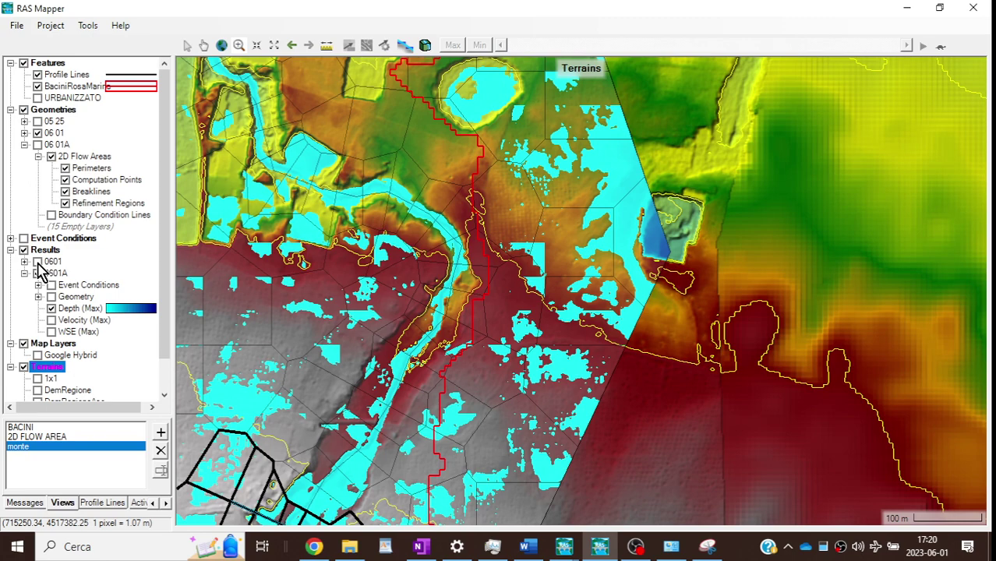
click(38, 272)
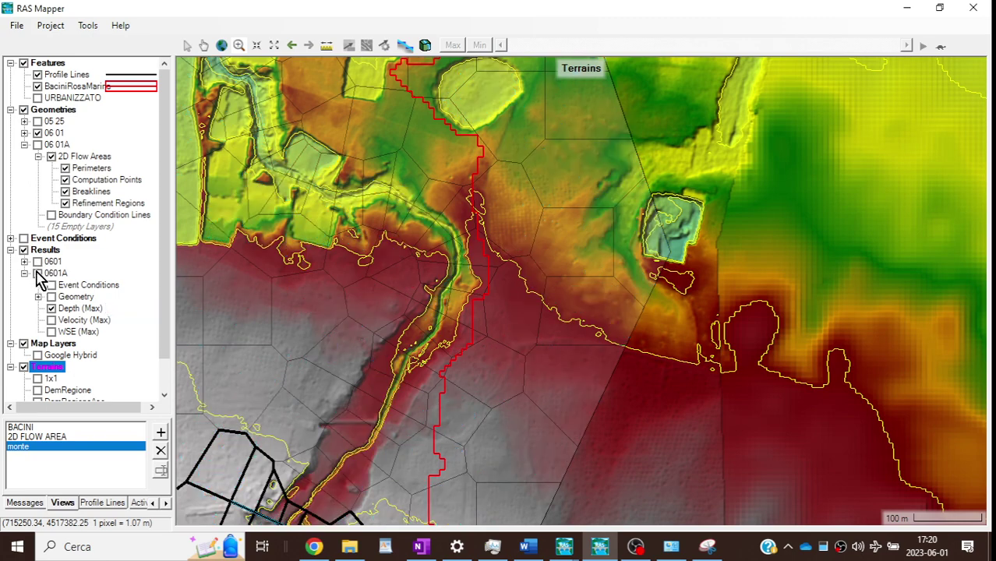
click(37, 261)
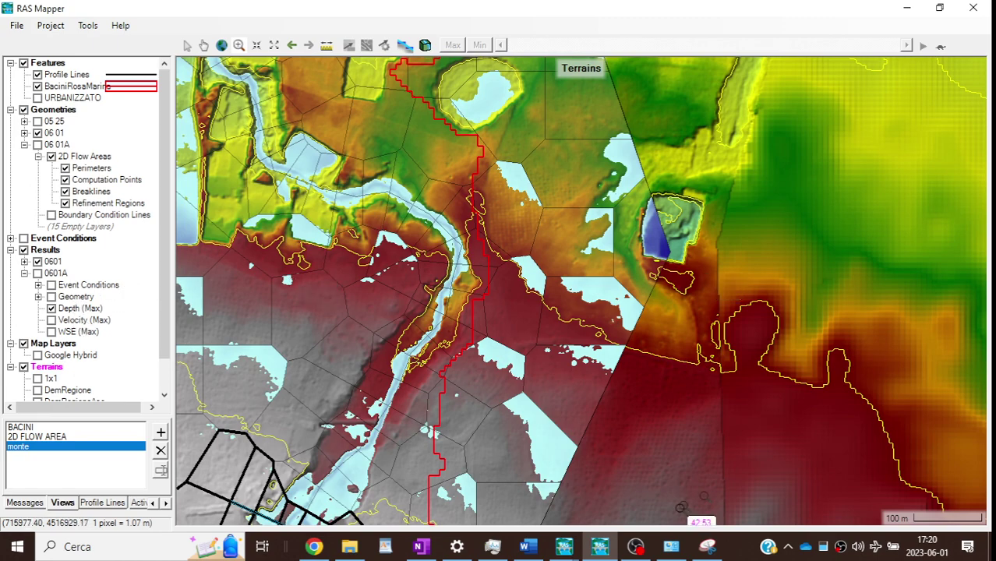
click(637, 548)
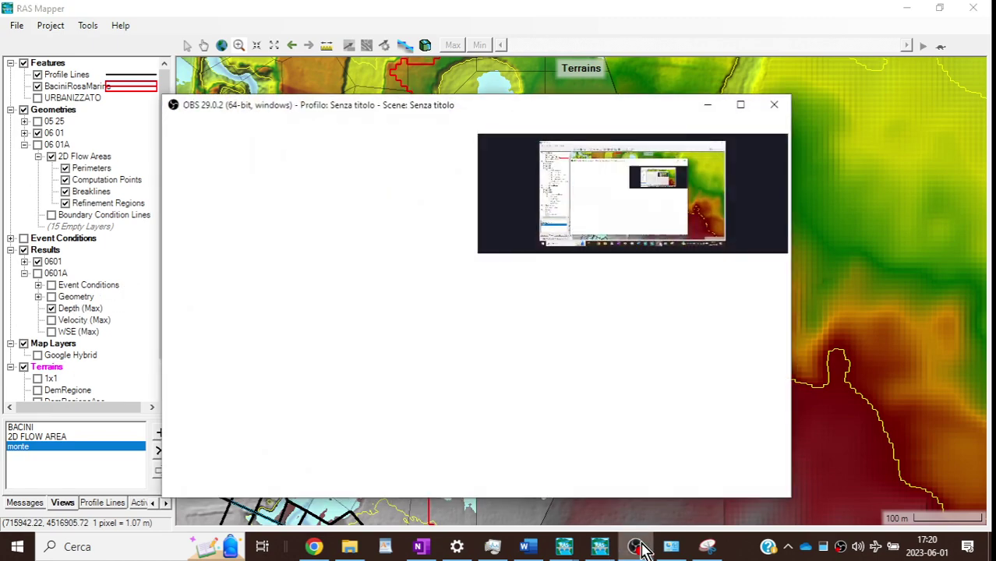
click(773, 363)
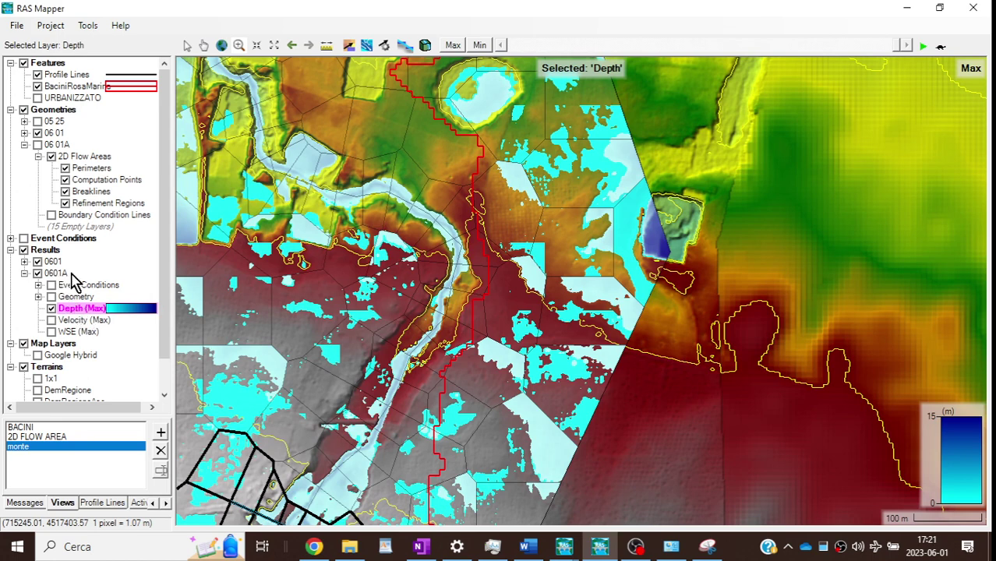
Step: Set the vector fill color of the 0601A Depth (Max) layer to Red
right_click(86, 318)
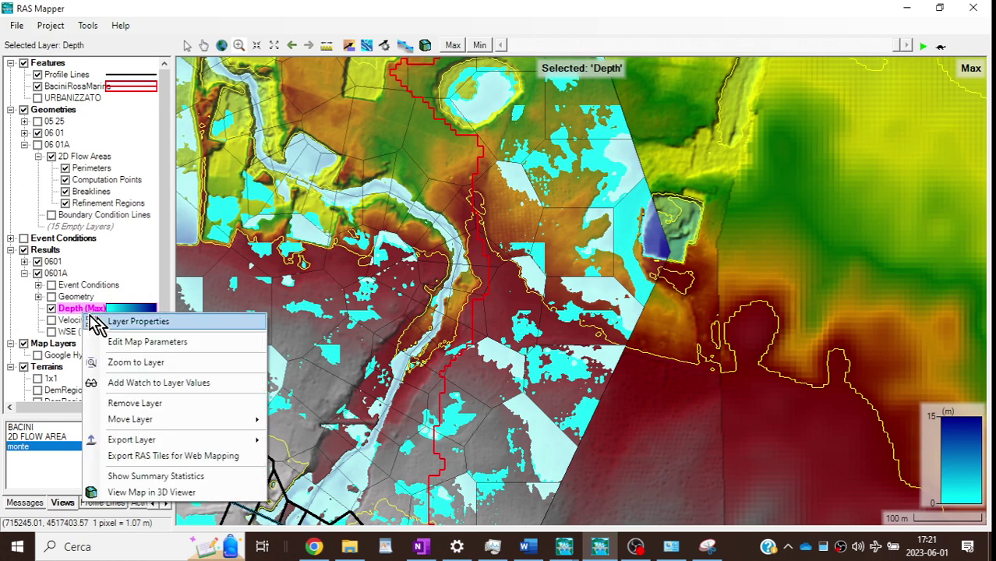
click(109, 321)
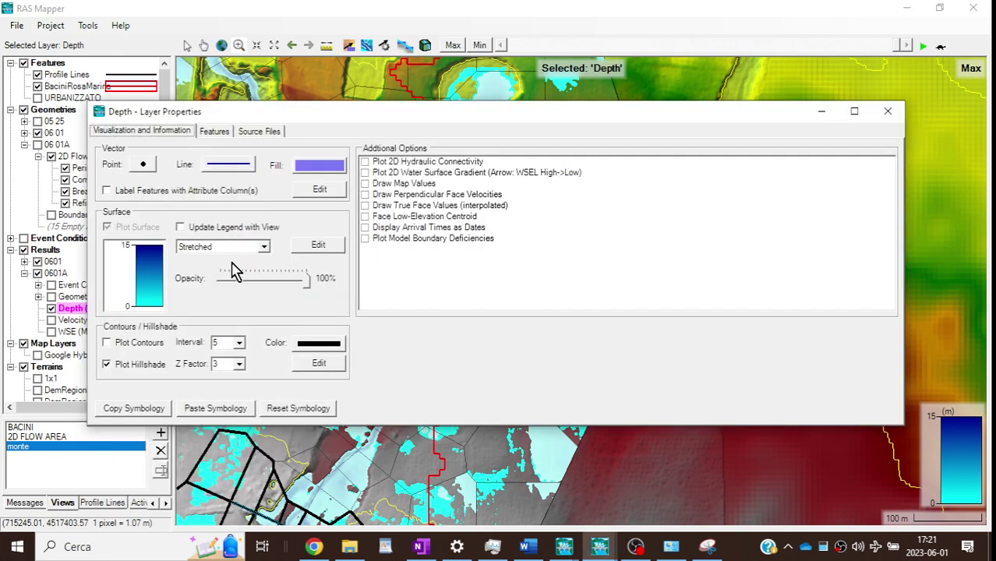
click(321, 189)
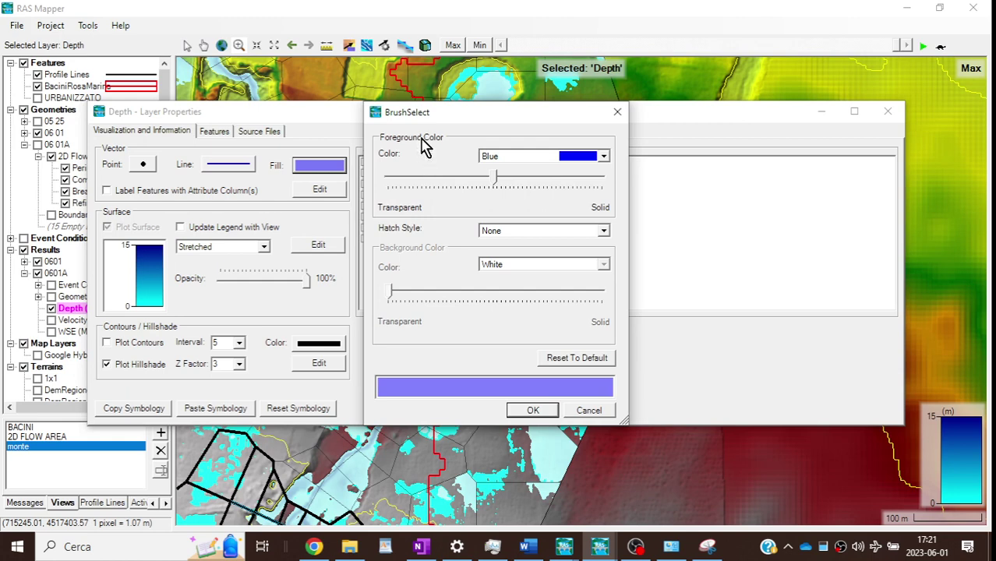
click(604, 158)
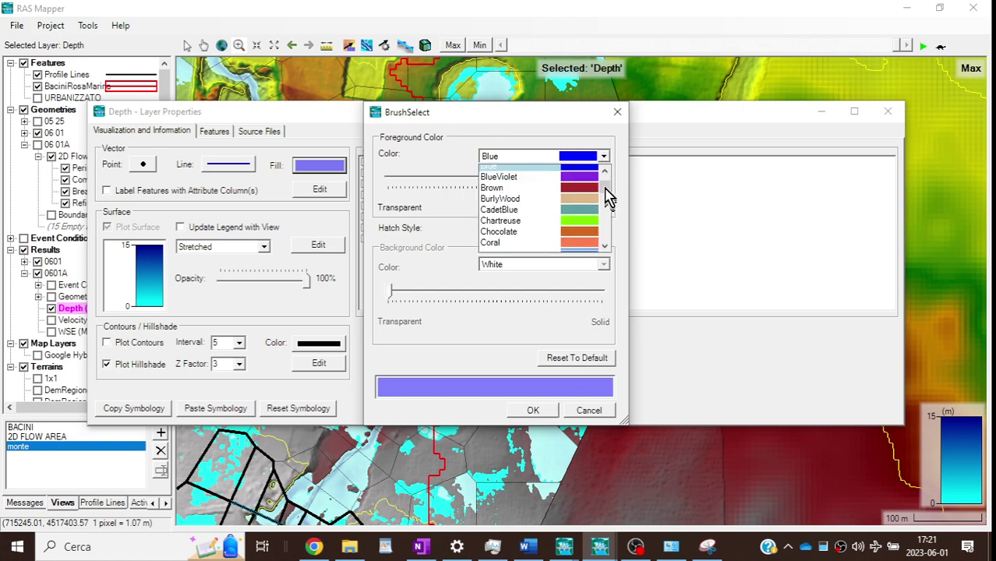
drag(606, 188, 606, 253)
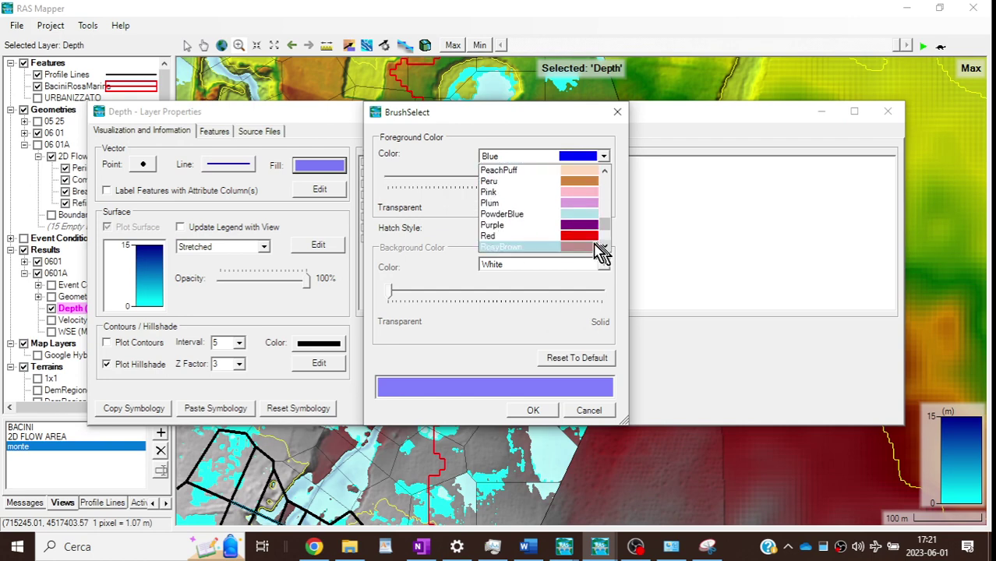
click(575, 237)
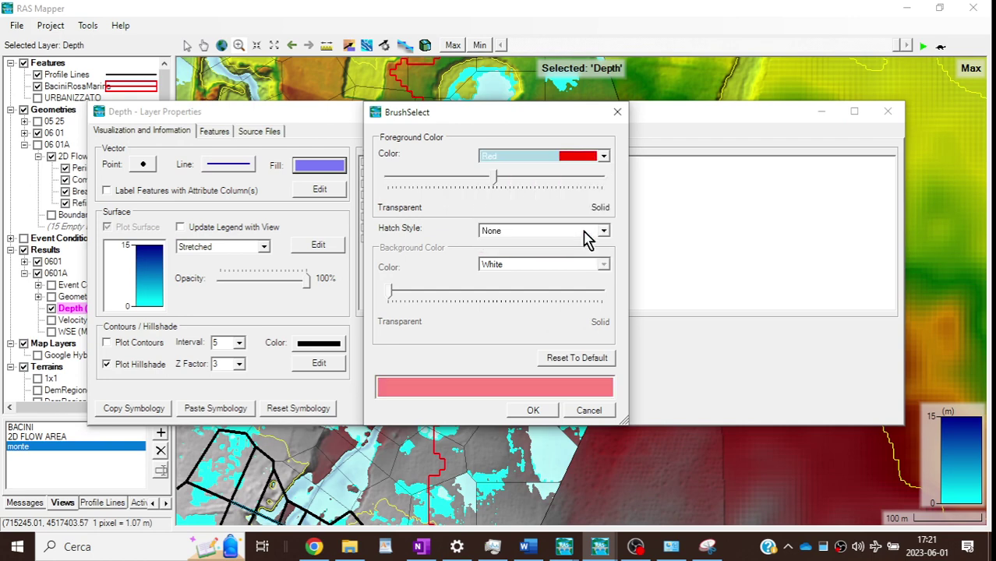
click(540, 410)
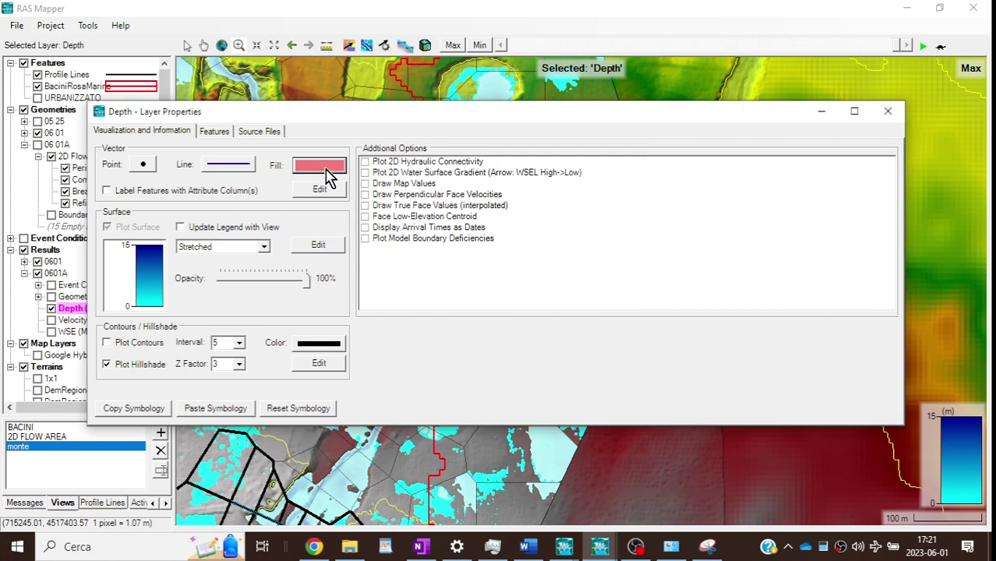
click(889, 112)
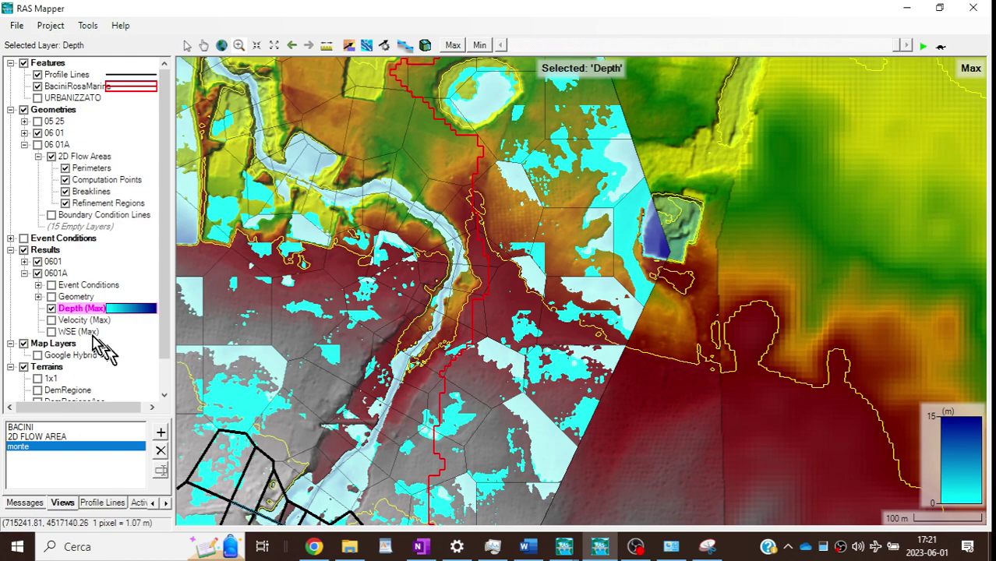
Step: Reopen the layer properties of the 0601A Depth (Max) result and check its surface fill color ramp settings
right_click(90, 309)
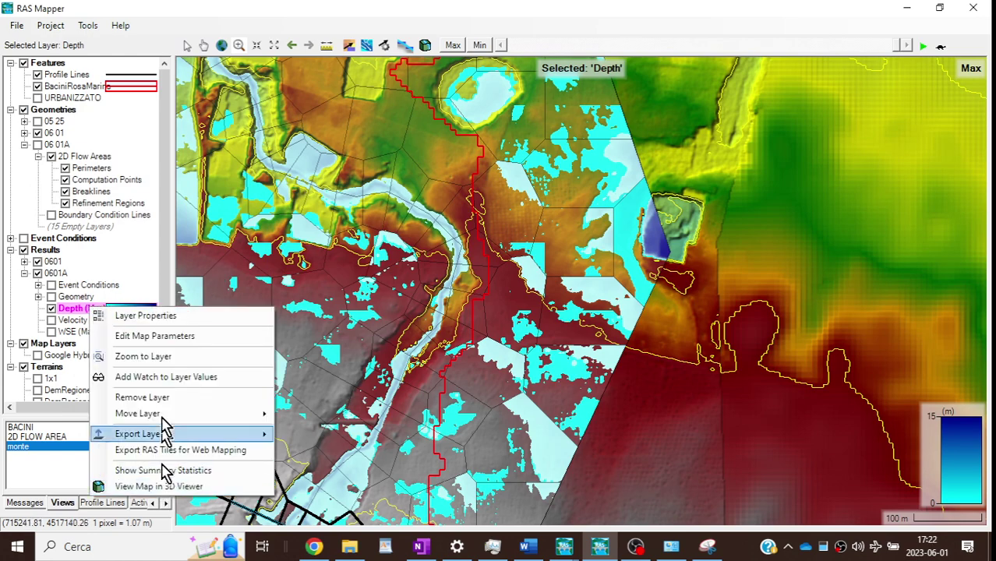
click(165, 316)
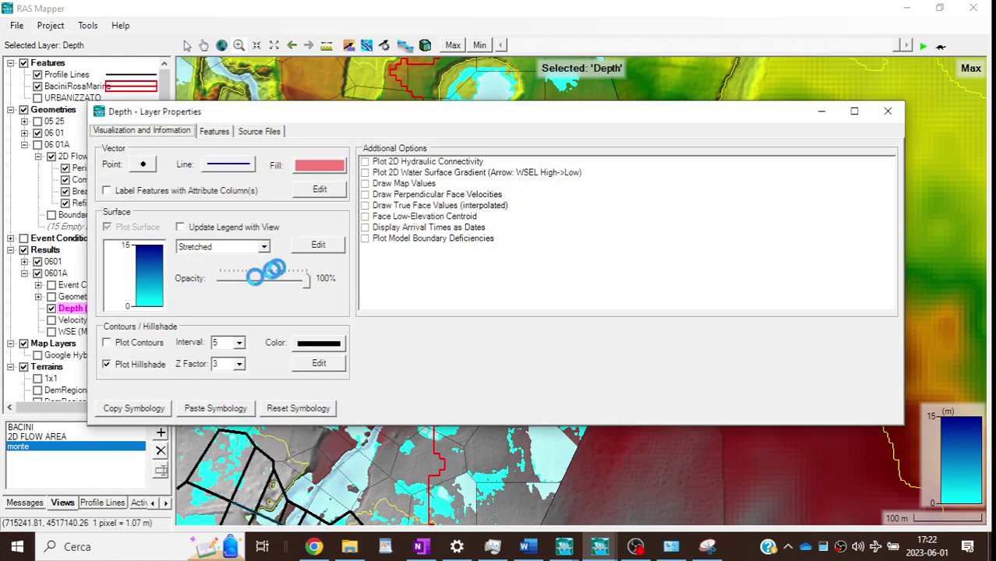
click(340, 193)
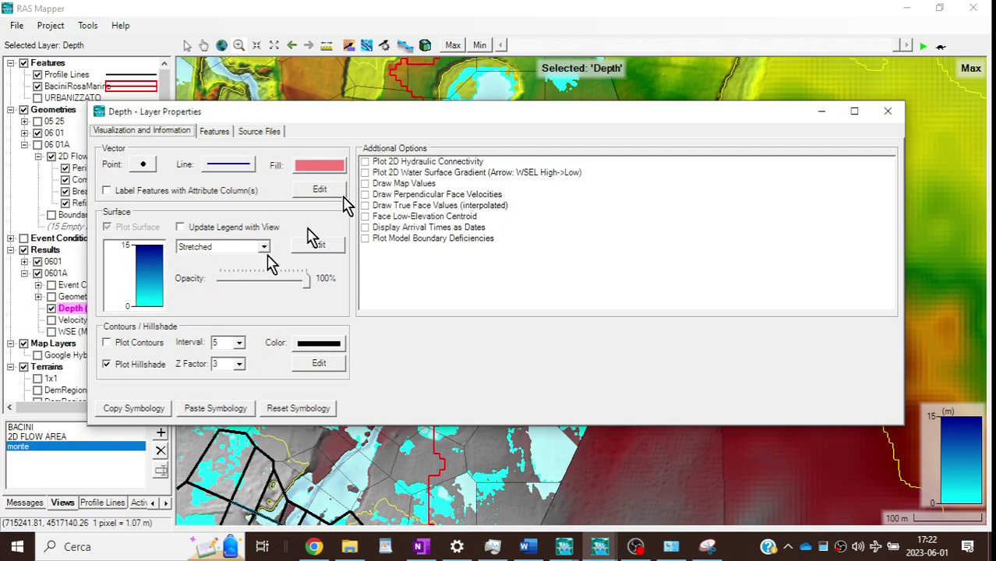
click(153, 305)
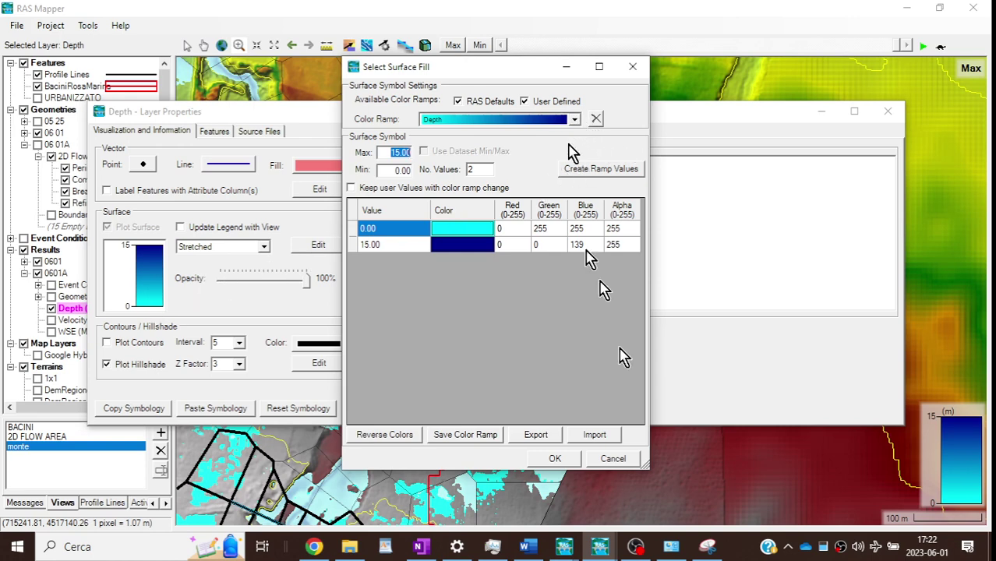
click(612, 459)
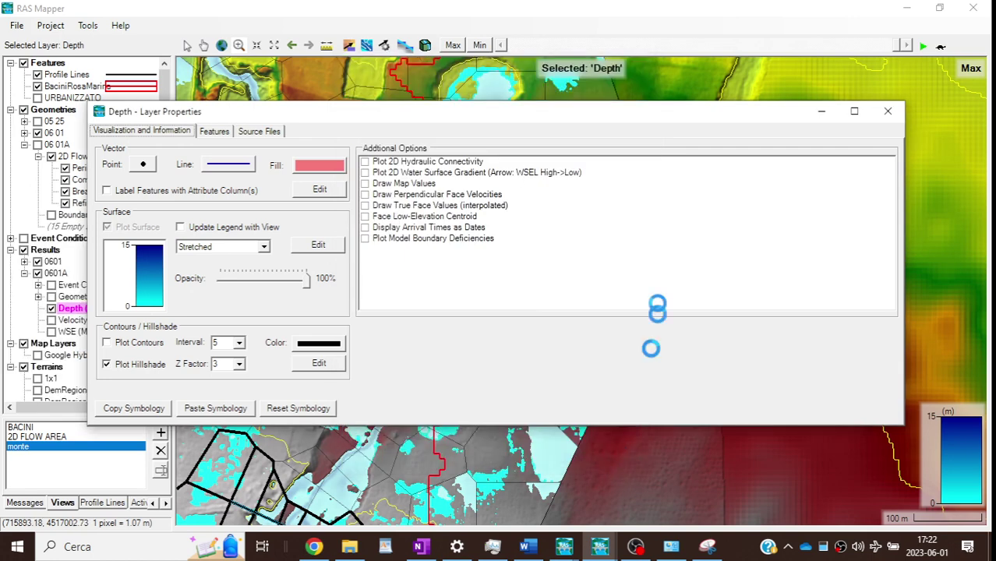
Step: Restore the vector fill color of the 0601A Depth (Max) layer to Blue
click(320, 167)
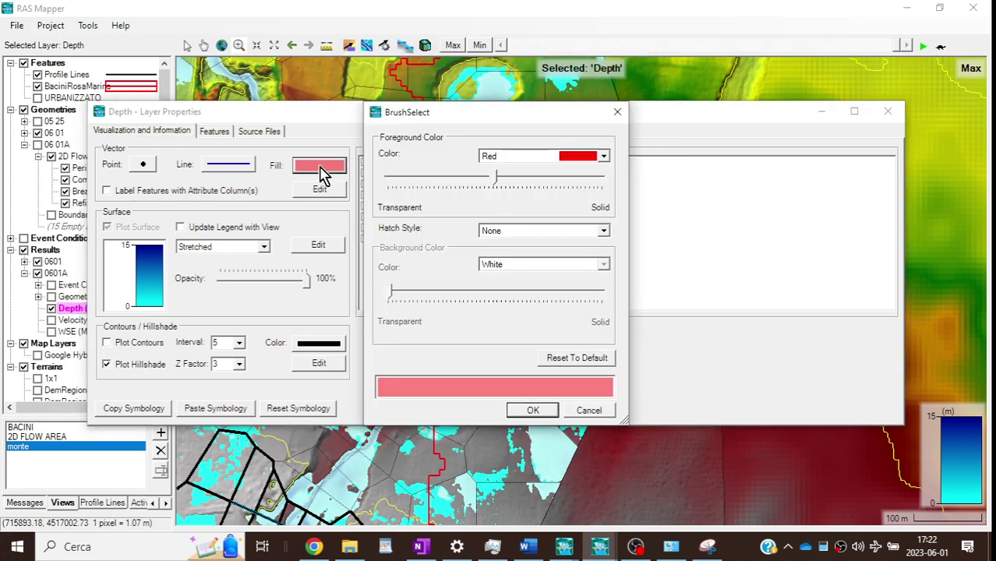
click(604, 156)
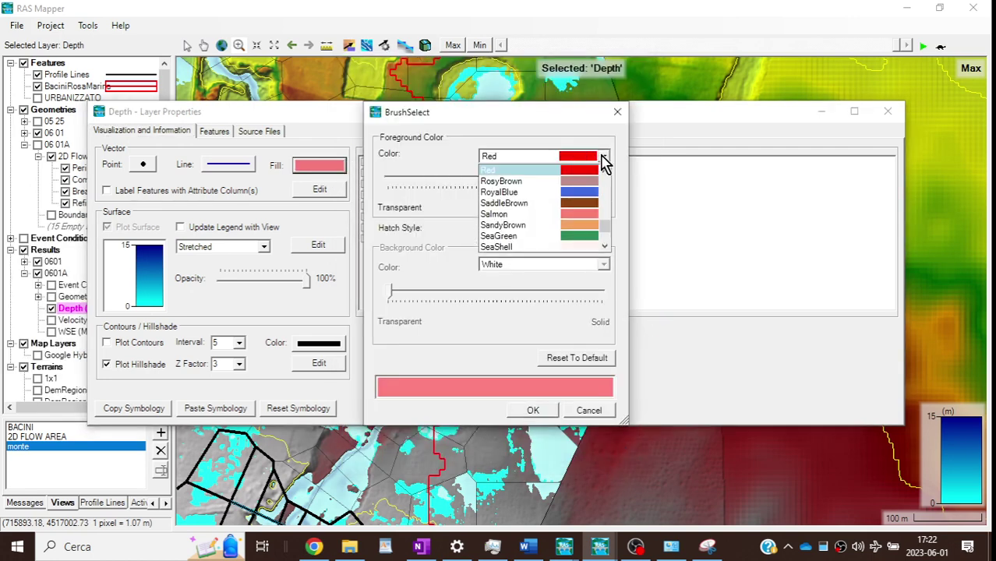
drag(606, 230, 611, 173)
scroll(545, 204, down, 2)
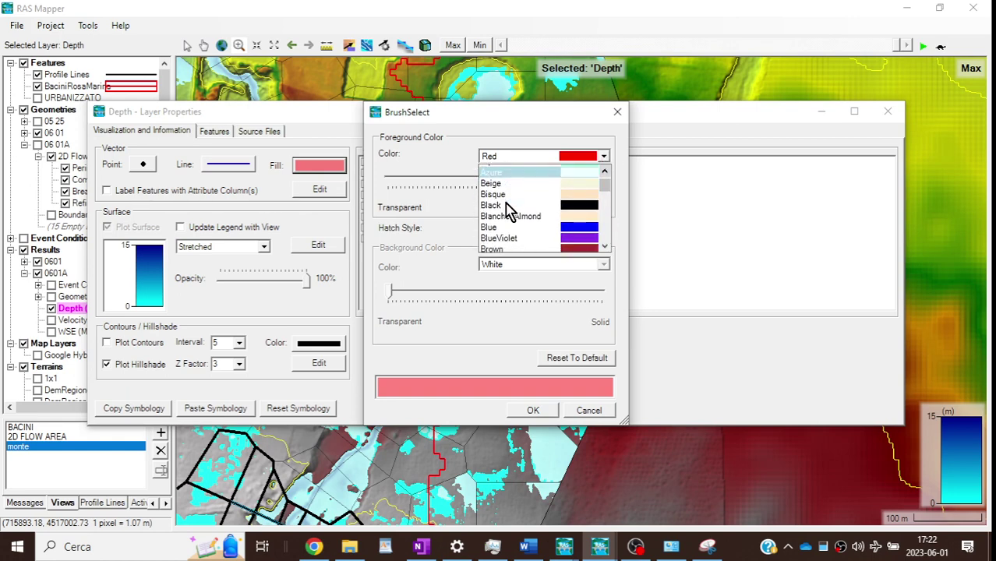
click(506, 206)
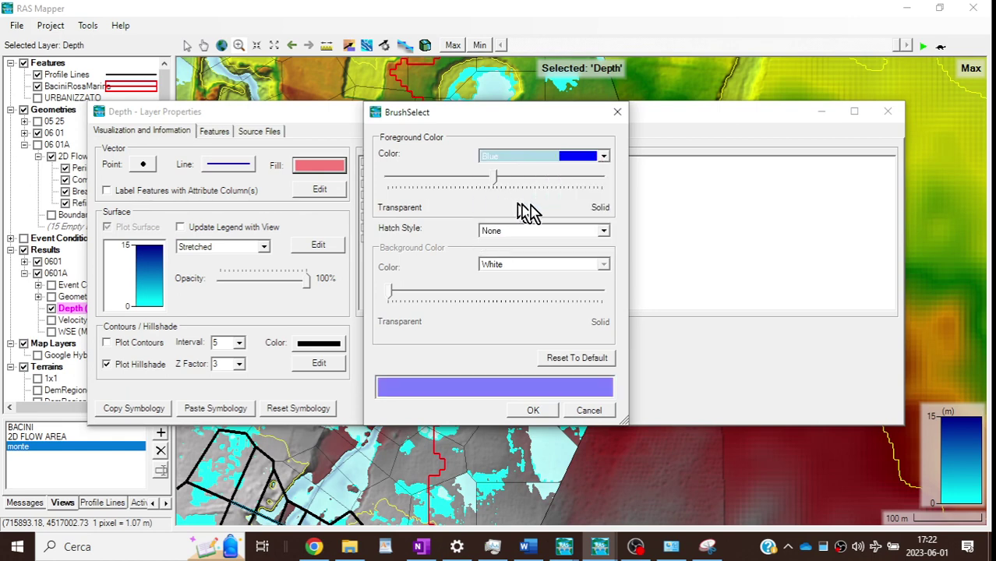
click(539, 411)
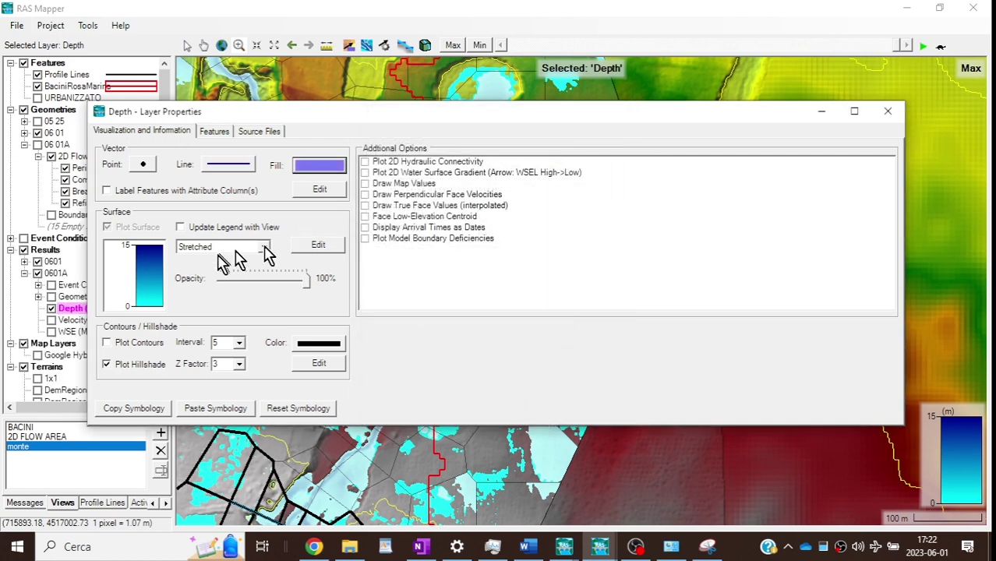
Step: Apply the WS Error color ramp to the surface fill of the 0601A Depth (Max) layer
click(150, 310)
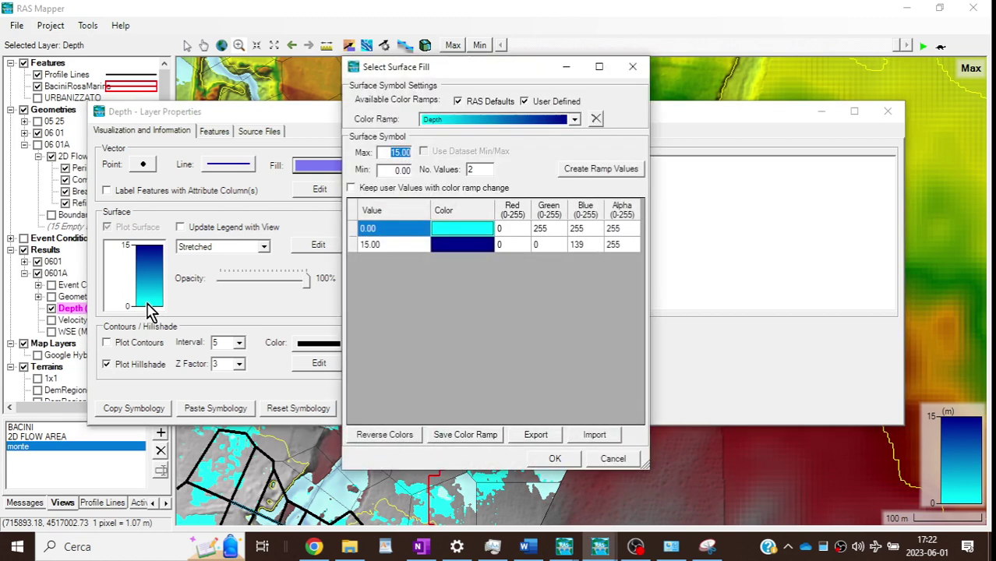
click(575, 120)
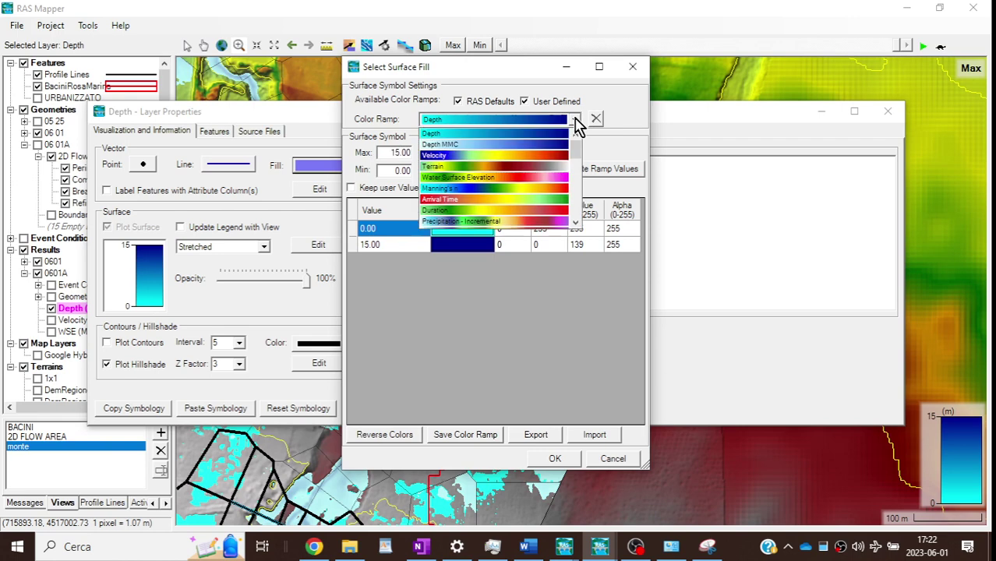
click(574, 223)
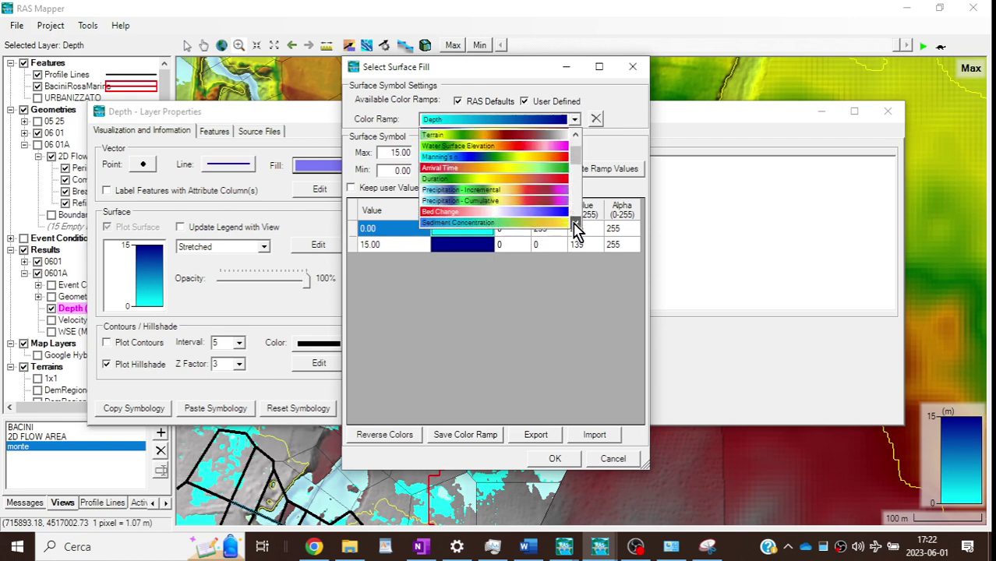
click(575, 226)
click(575, 226)
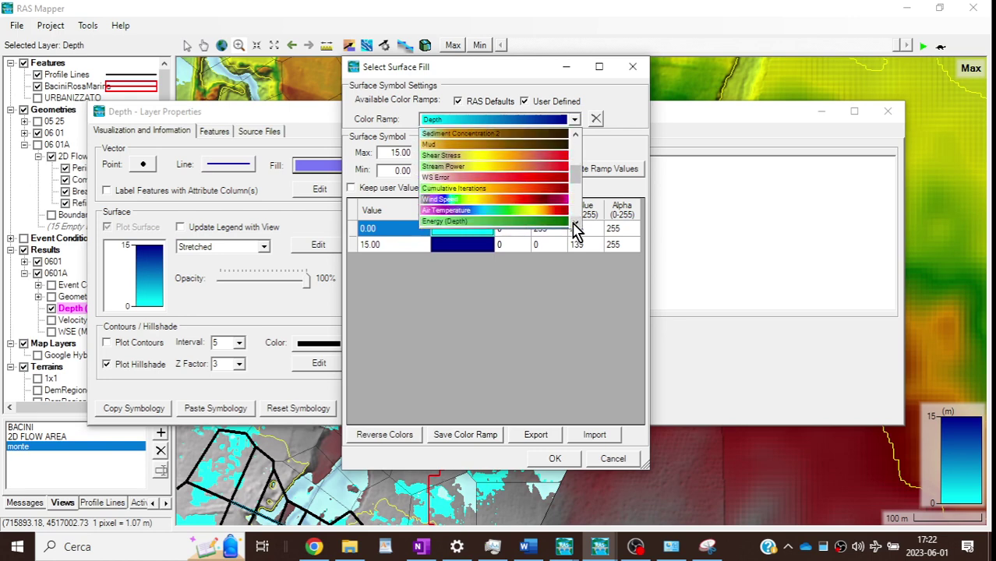
click(575, 226)
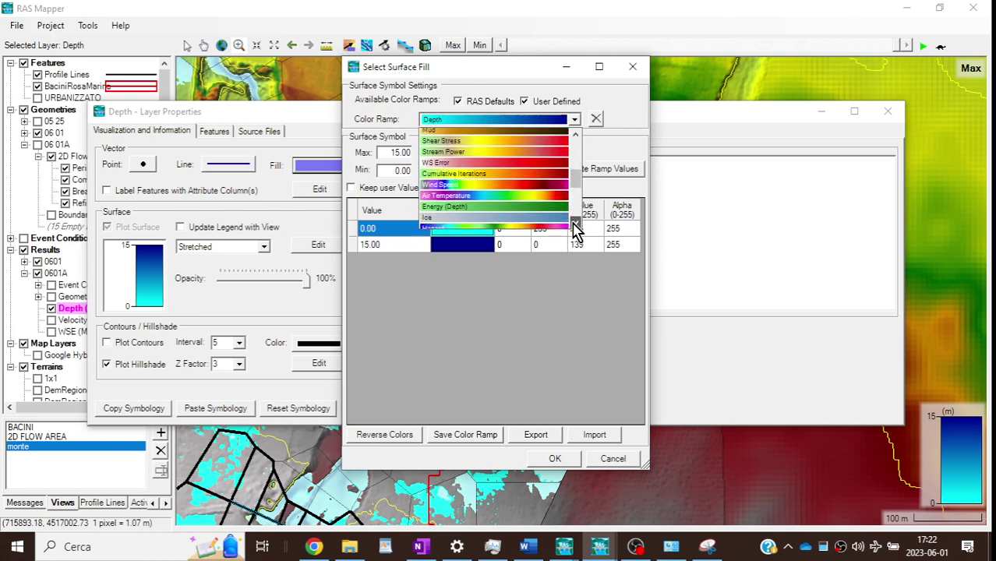
click(575, 226)
click(575, 226)
click(575, 226)
click(576, 226)
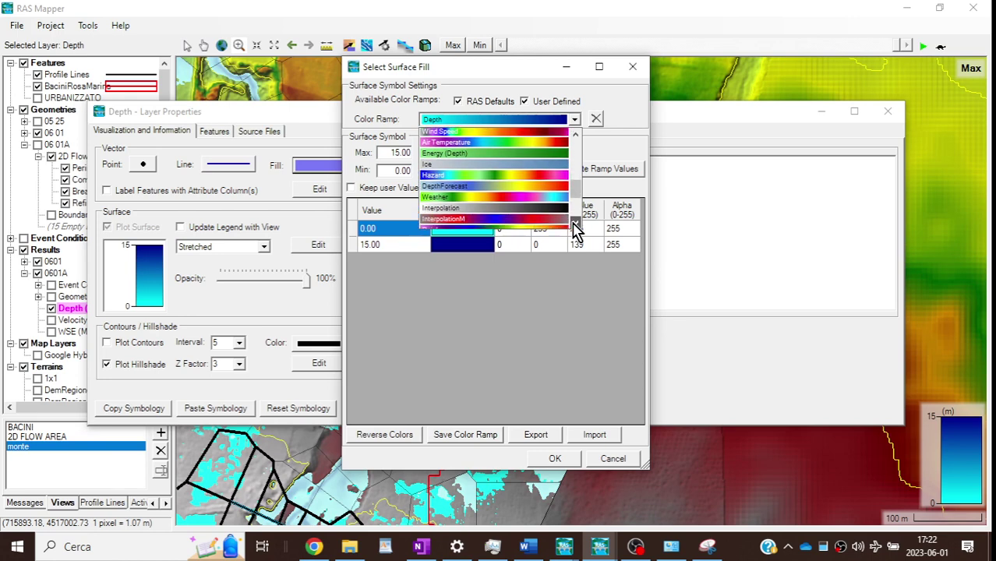
click(575, 226)
click(575, 226)
click(575, 154)
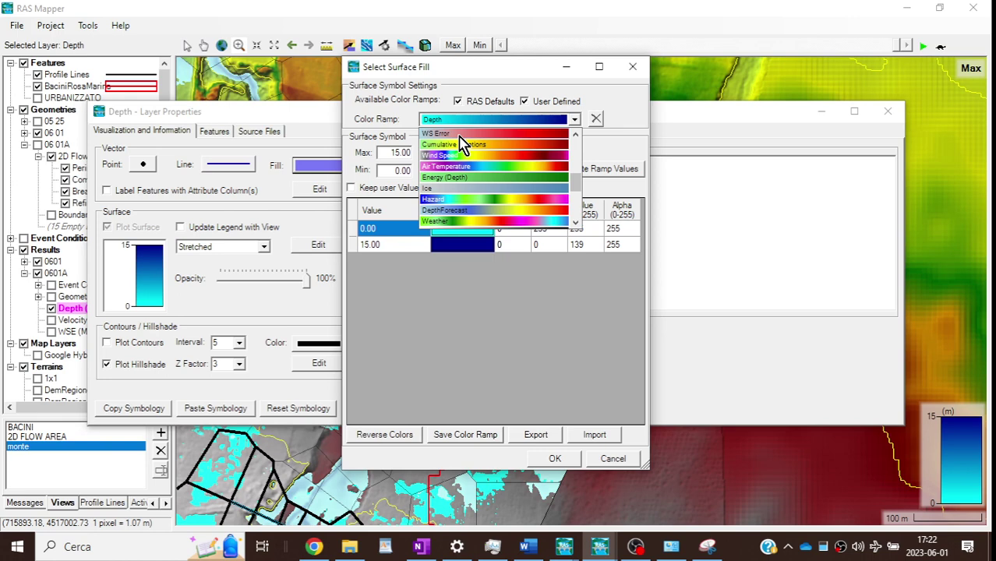
scroll(467, 147, up, 1)
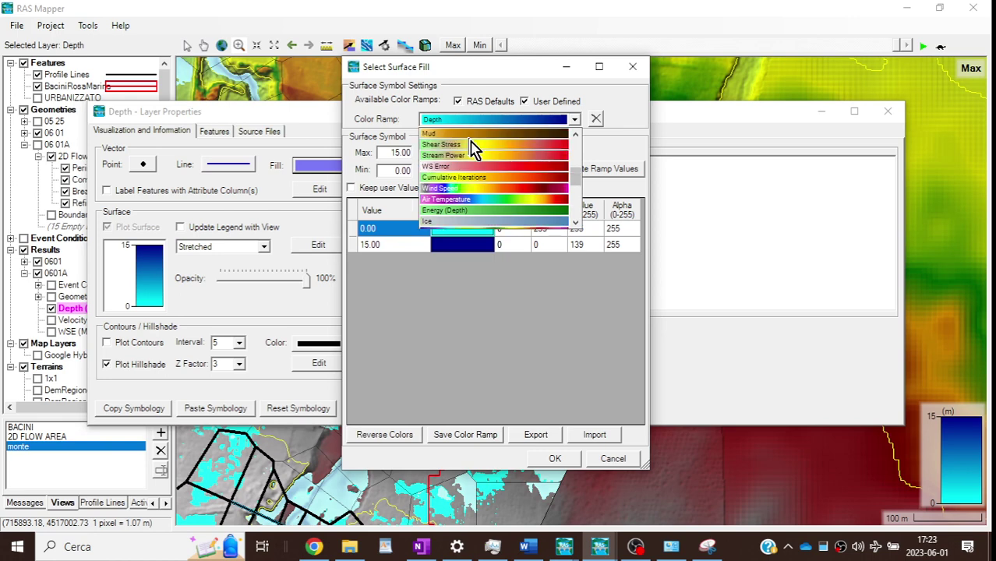
click(476, 166)
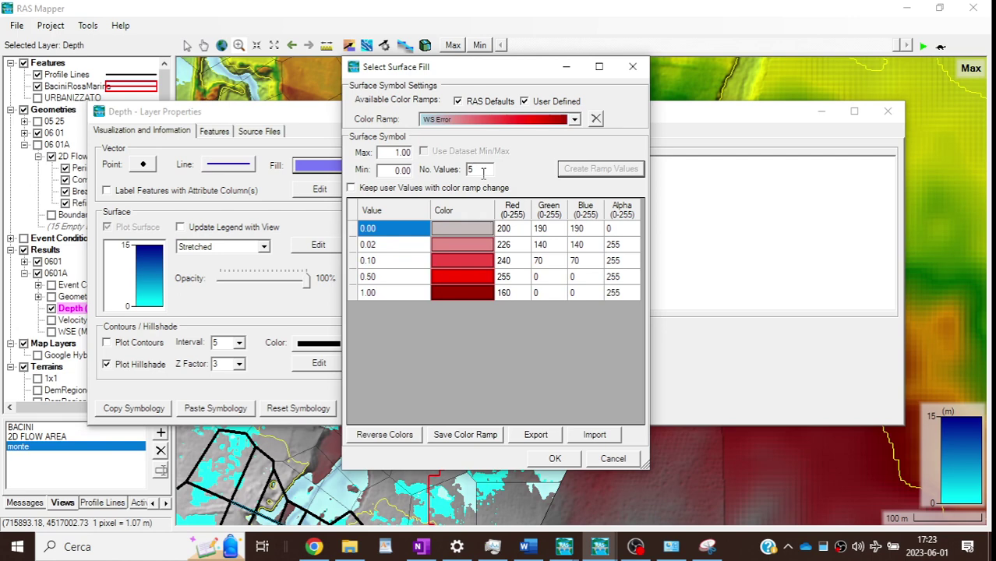
click(554, 460)
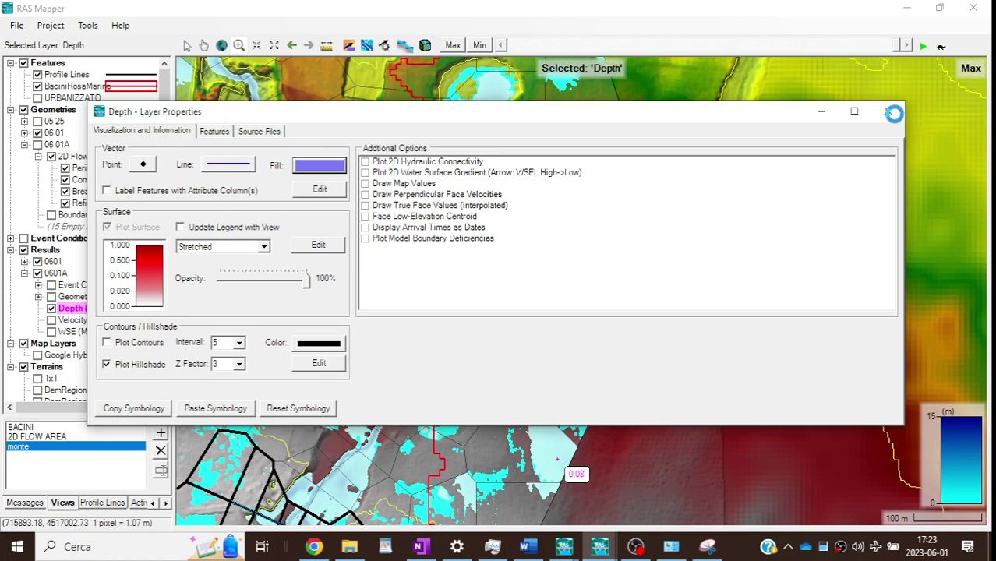
Step: Collapse the 06 01A geometry group and toggle the 0601 results to compare its flooded areas with the 0601A Depth (Max) layer
click(887, 113)
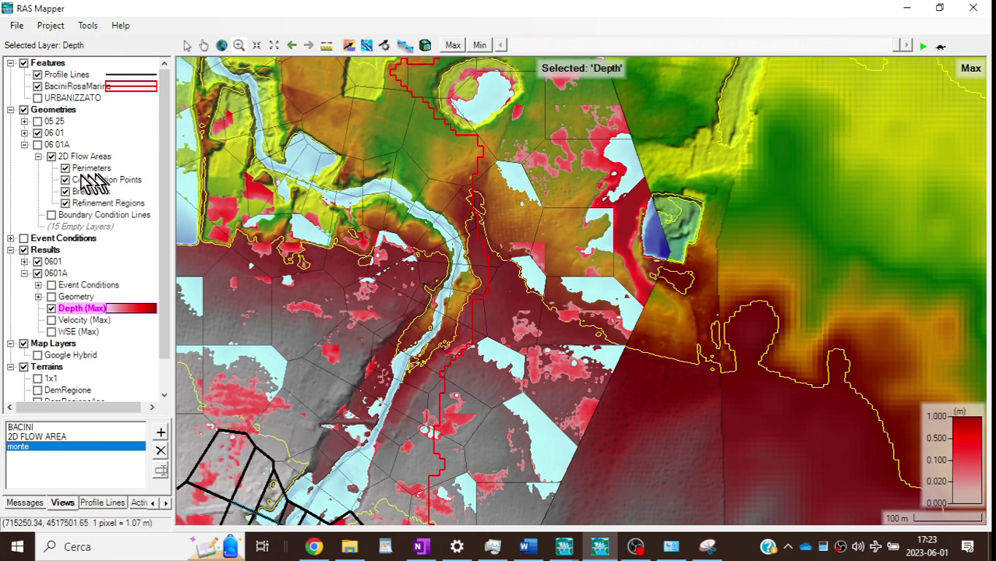
click(24, 145)
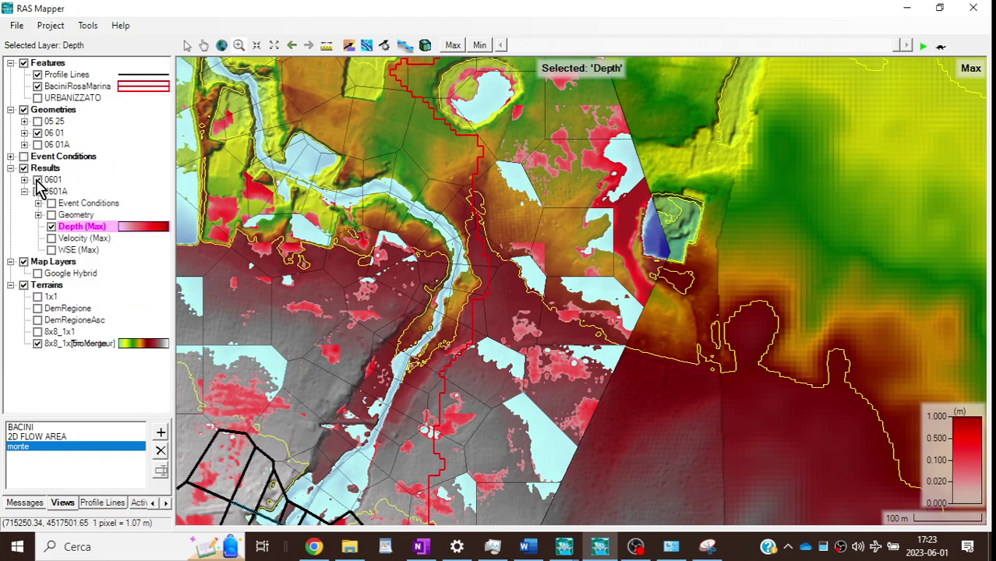
click(36, 181)
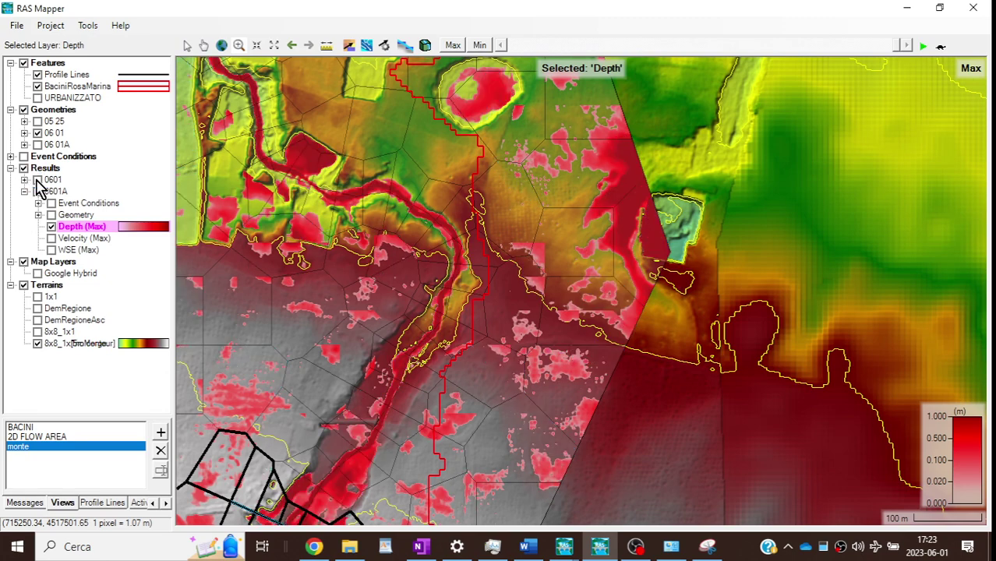
click(37, 180)
click(36, 180)
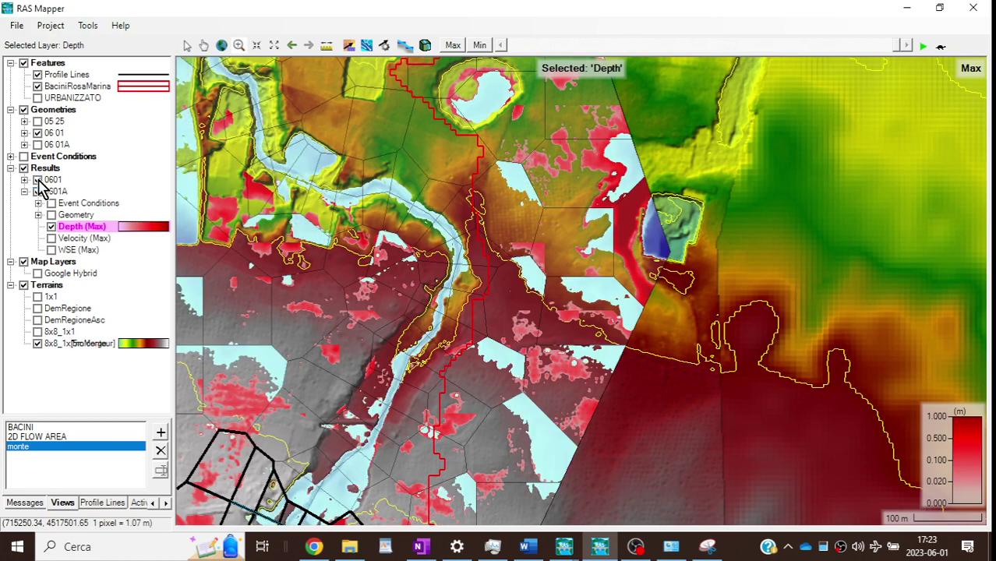
click(37, 180)
mouse_move(521, 339)
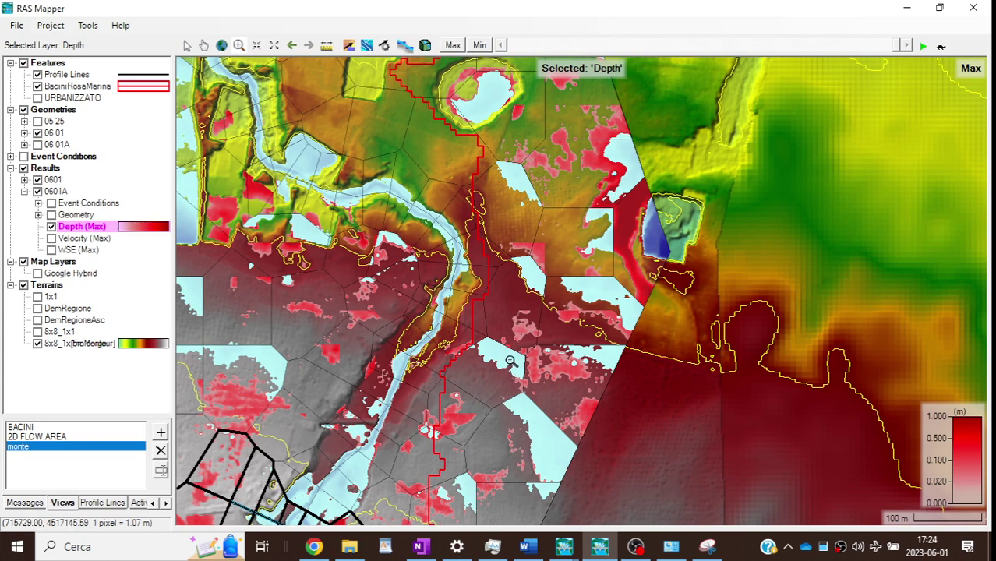
mouse_move(562, 368)
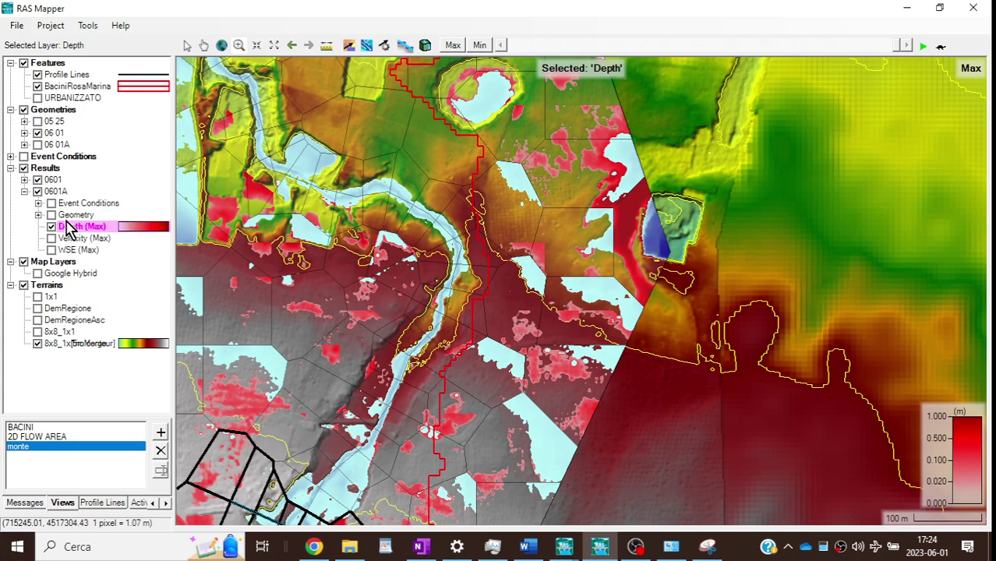
Step: Hide the 0601 results and examine the 0601A maximum depth on its own around the stream
click(38, 180)
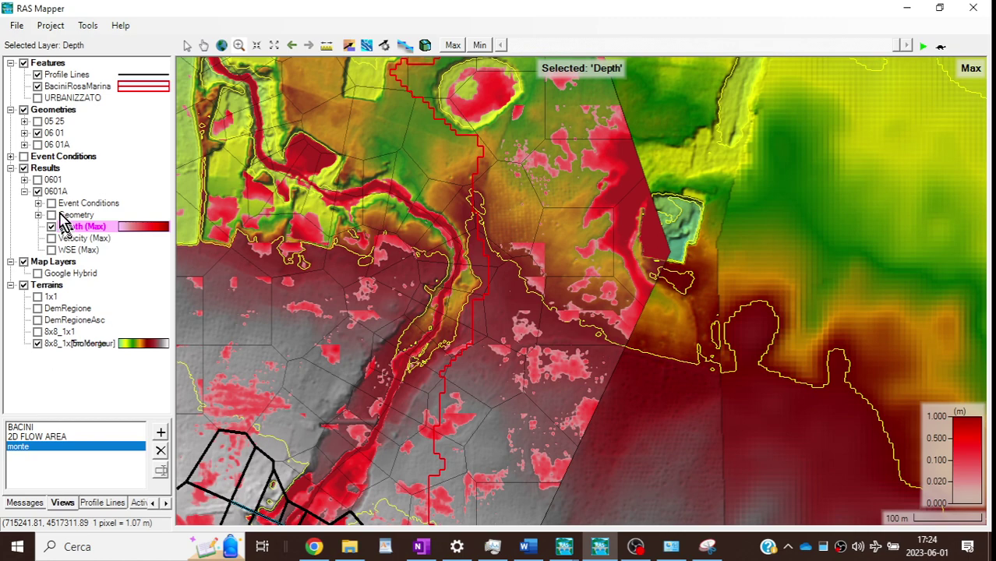
click(36, 179)
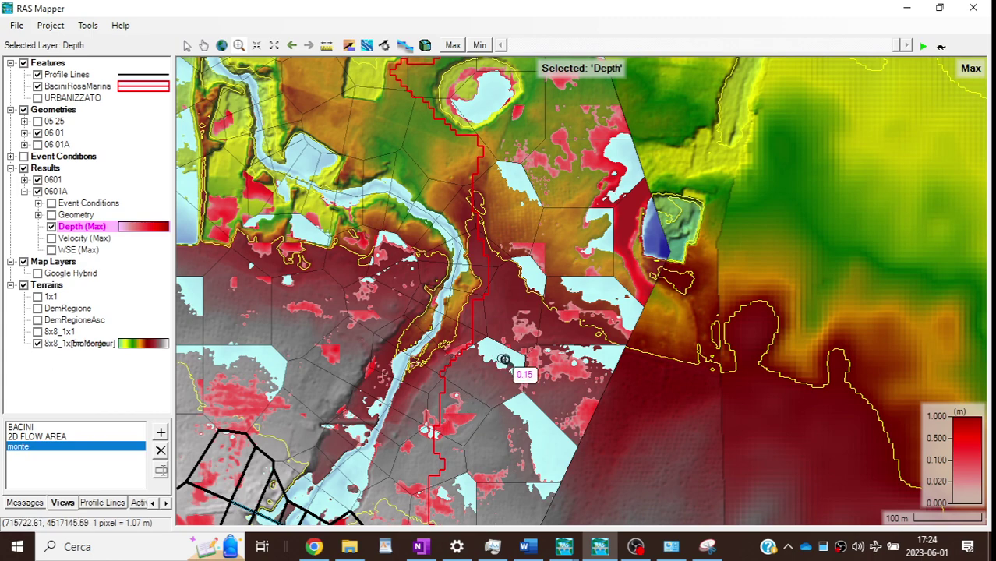
click(37, 180)
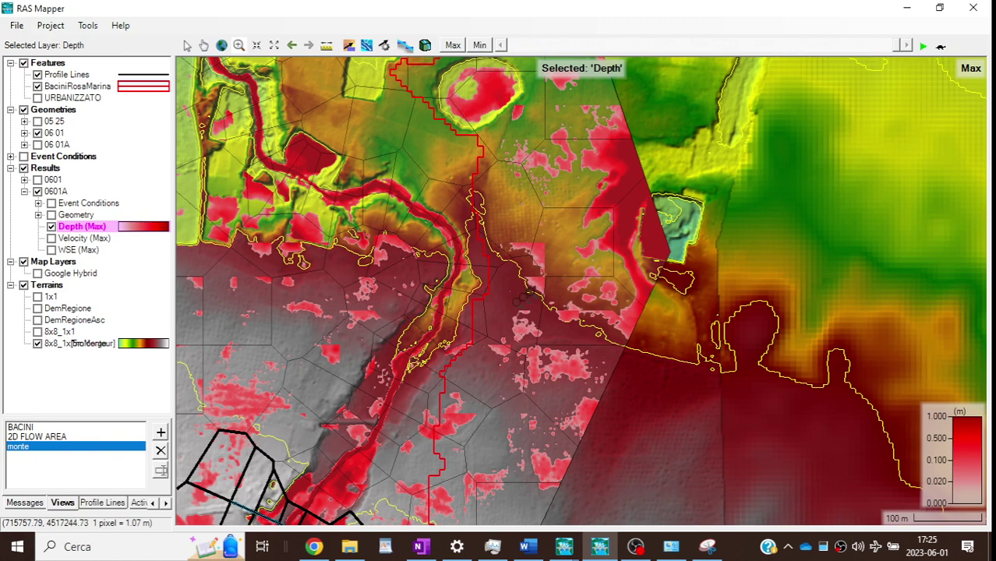
mouse_move(563, 360)
mouse_move(430, 425)
mouse_move(585, 294)
Step: Restore the saved 2D FLOW AREA view, frame the coastal stretch with the stream outlets, and display the URBANIZZATO layer
click(63, 440)
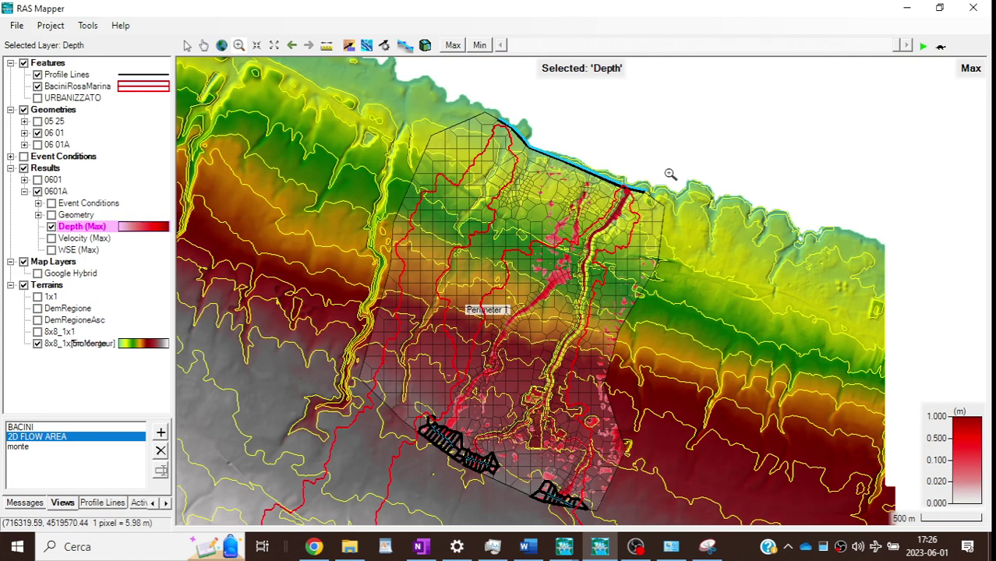
drag(669, 173, 483, 296)
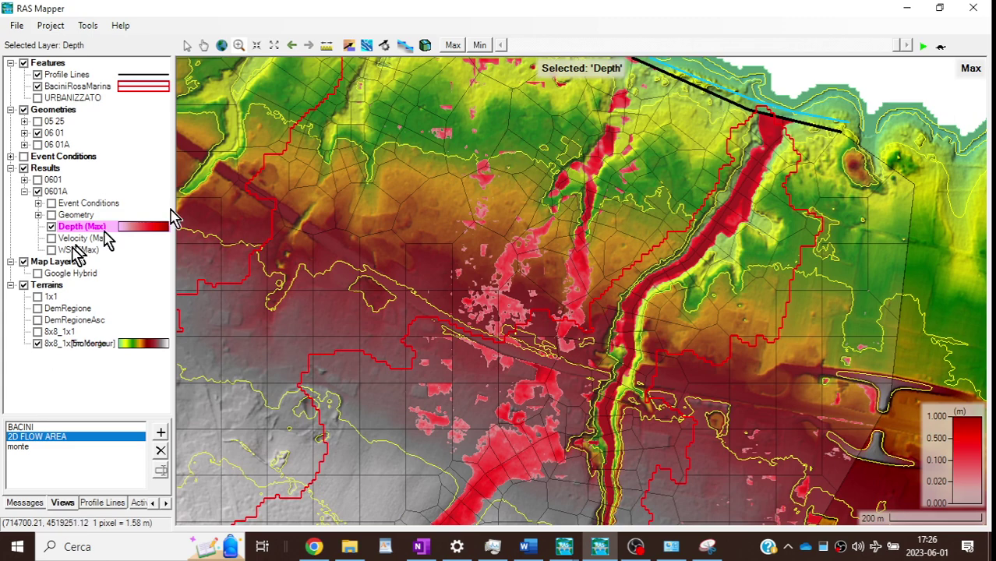
click(37, 99)
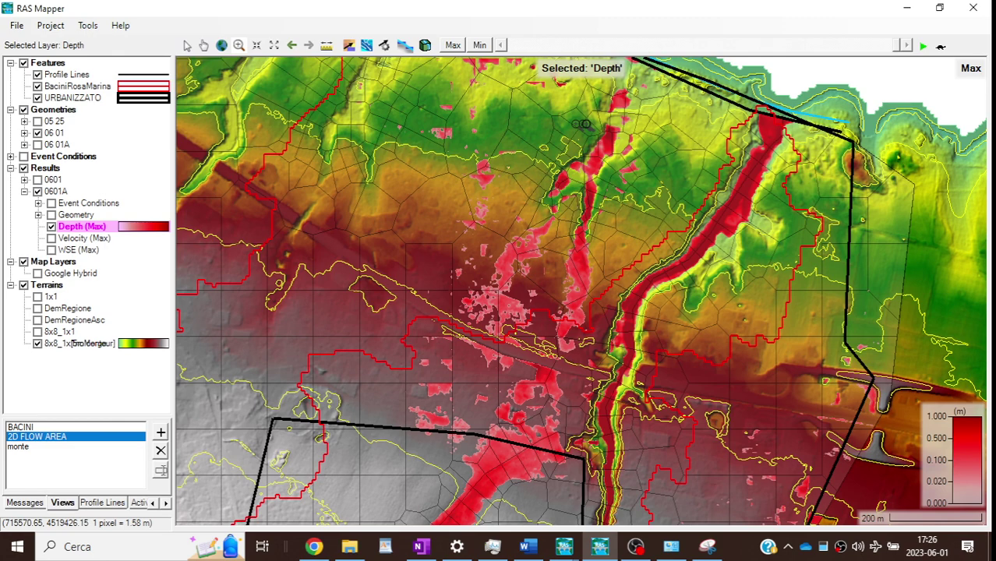
Step: Fill the URBANIZZATO polygon with a semi-transparent BlanchedAlmond color
click(89, 99)
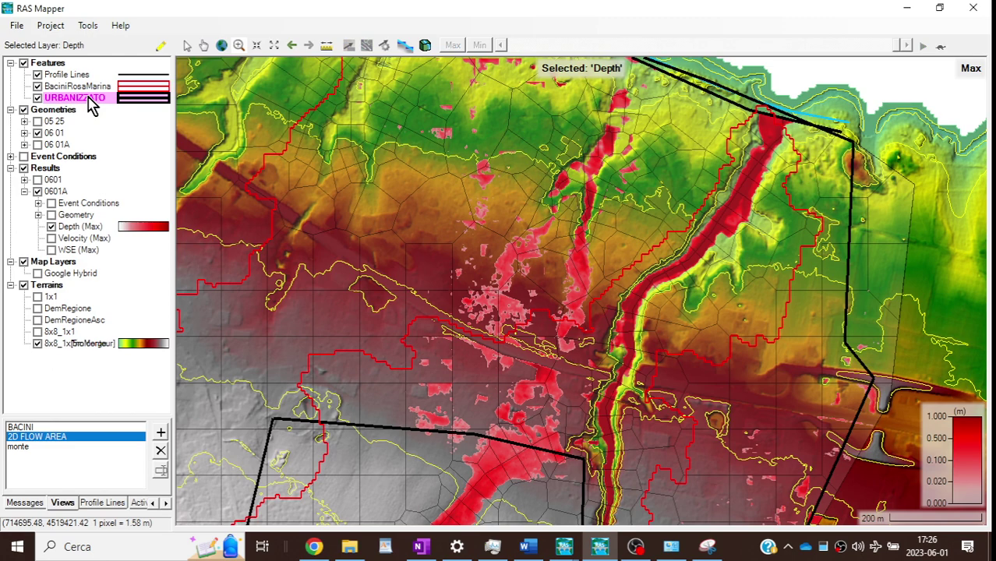
double_click(89, 99)
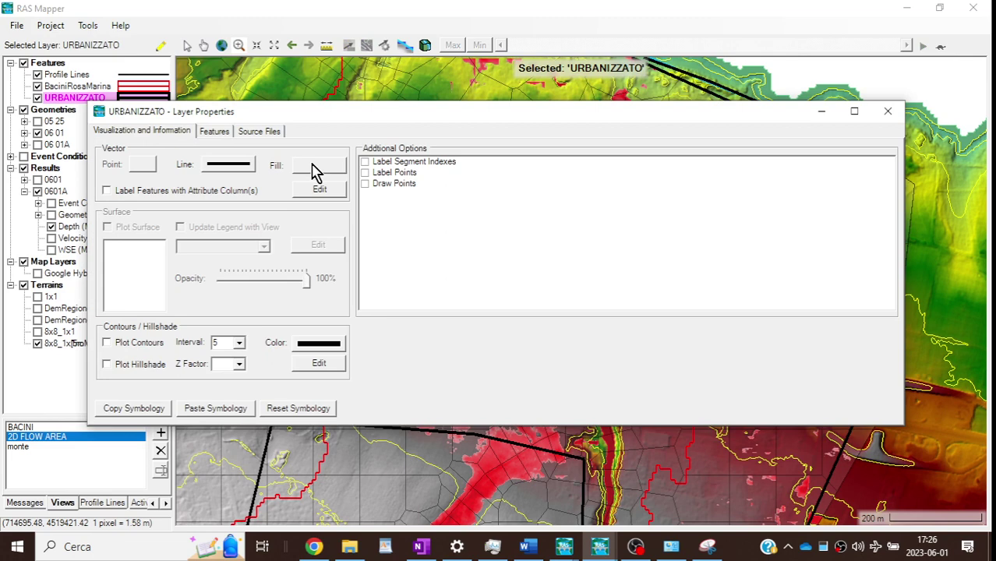
click(315, 171)
click(582, 155)
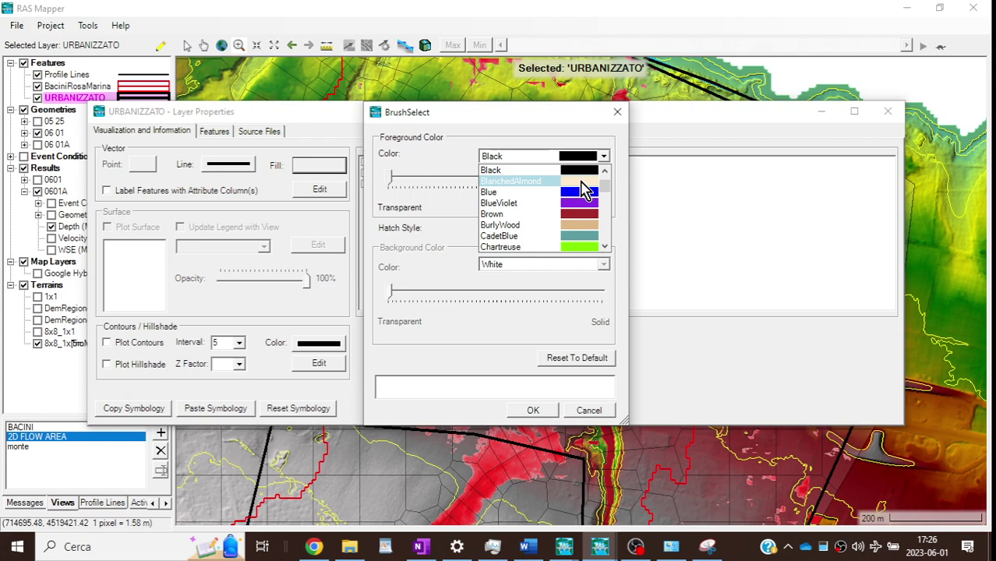
click(581, 182)
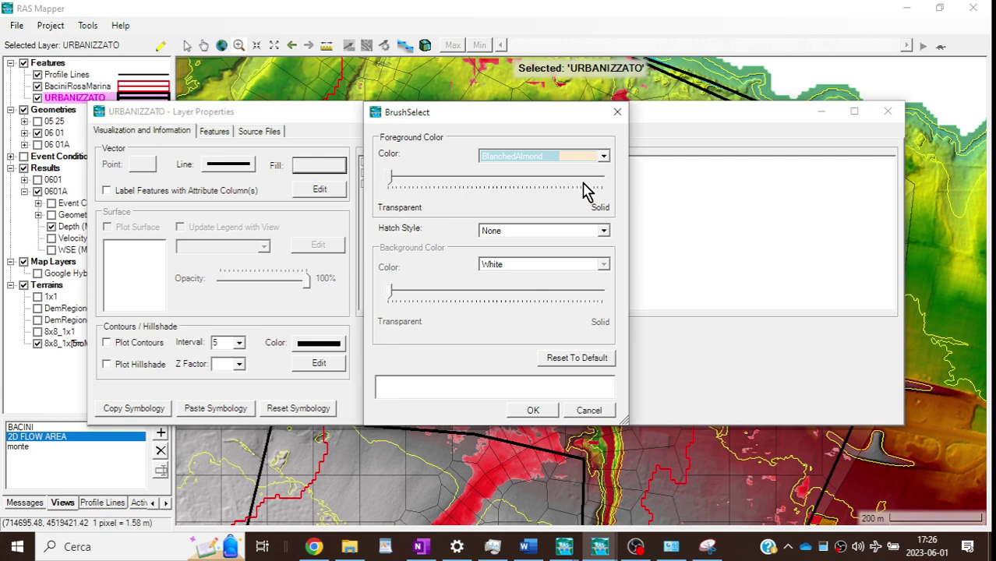
click(394, 179)
drag(396, 184, 464, 184)
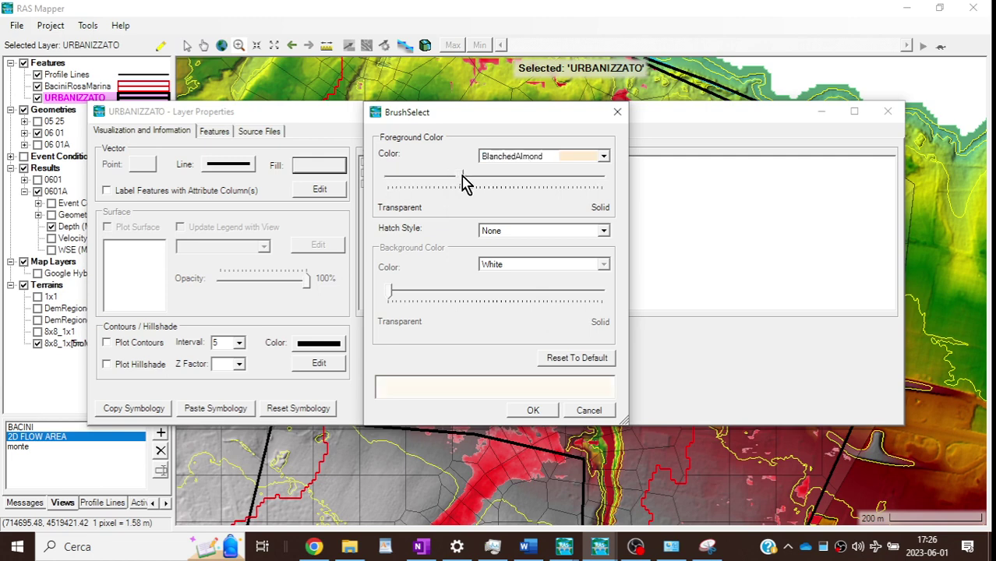
click(532, 410)
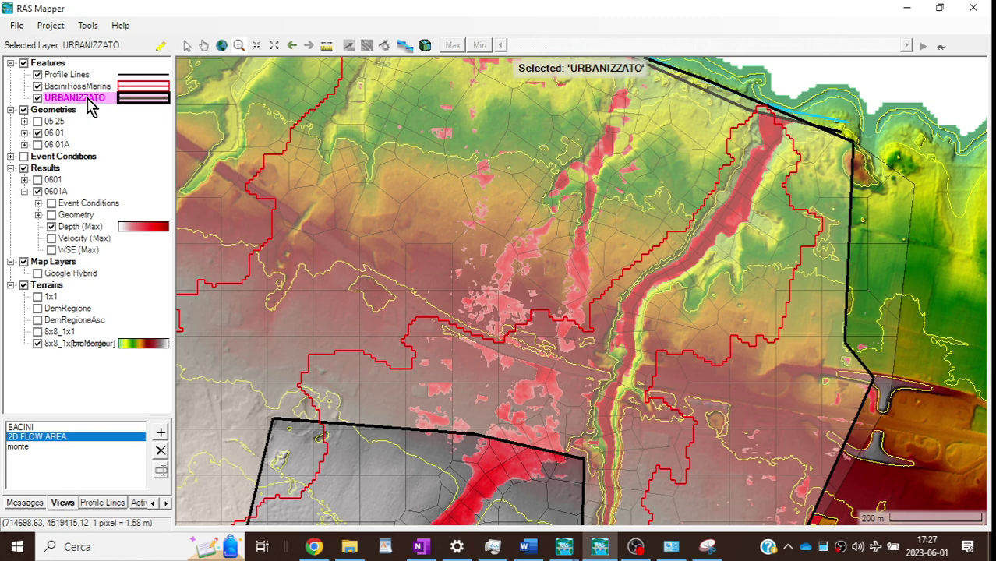
Step: Reopen the URBANIZZATO layer properties and check the fill's color and transparency settings
double_click(88, 99)
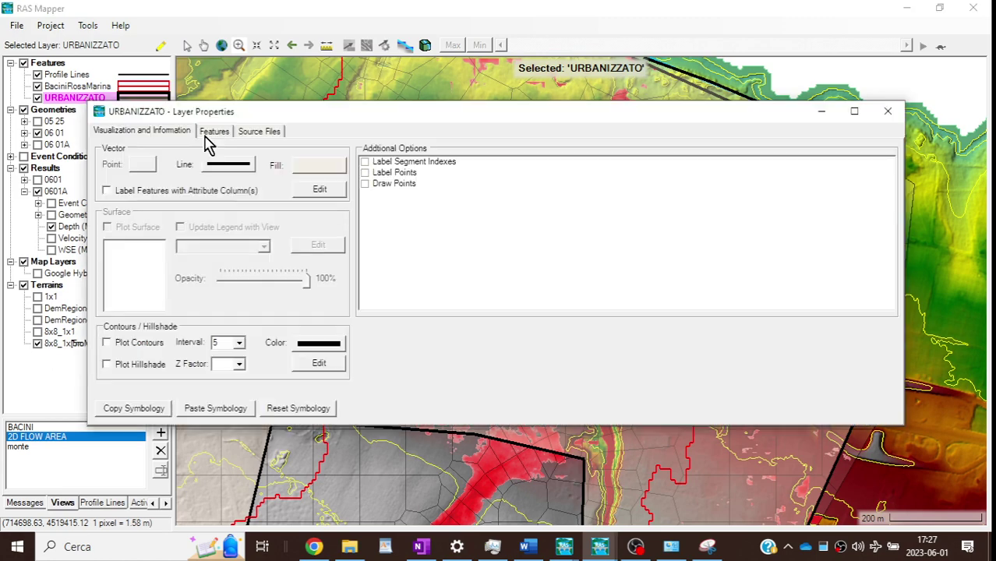
click(326, 170)
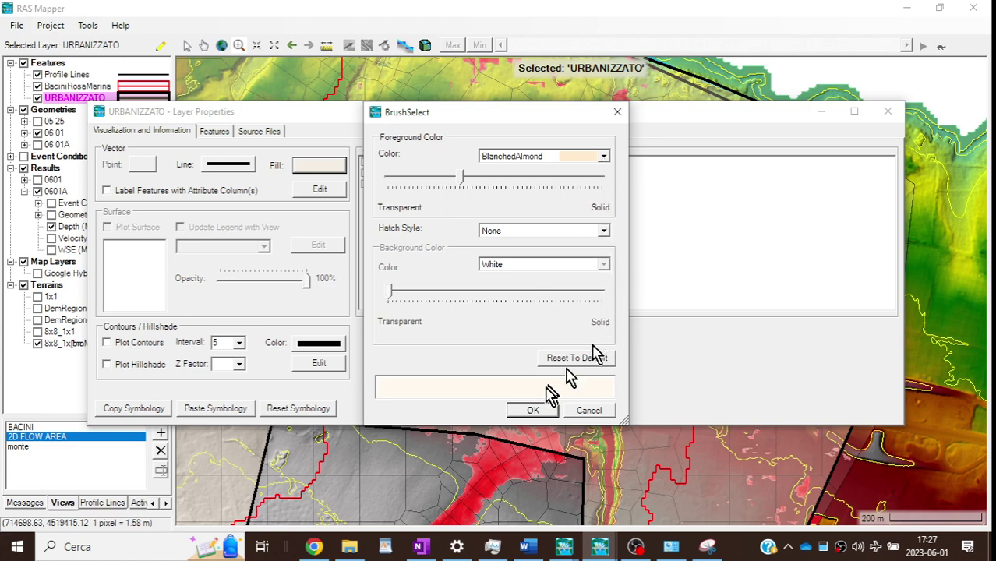
click(535, 413)
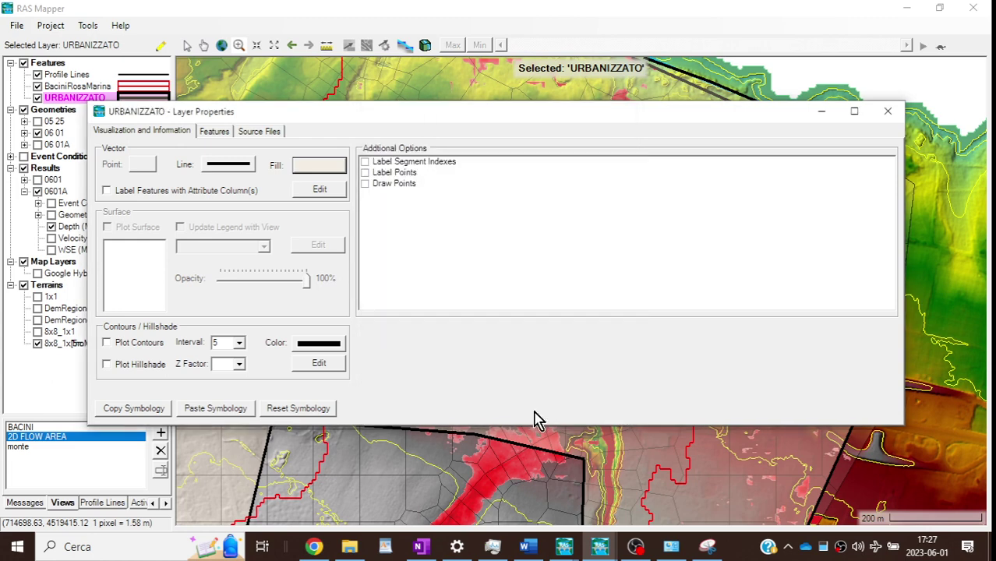
click(338, 166)
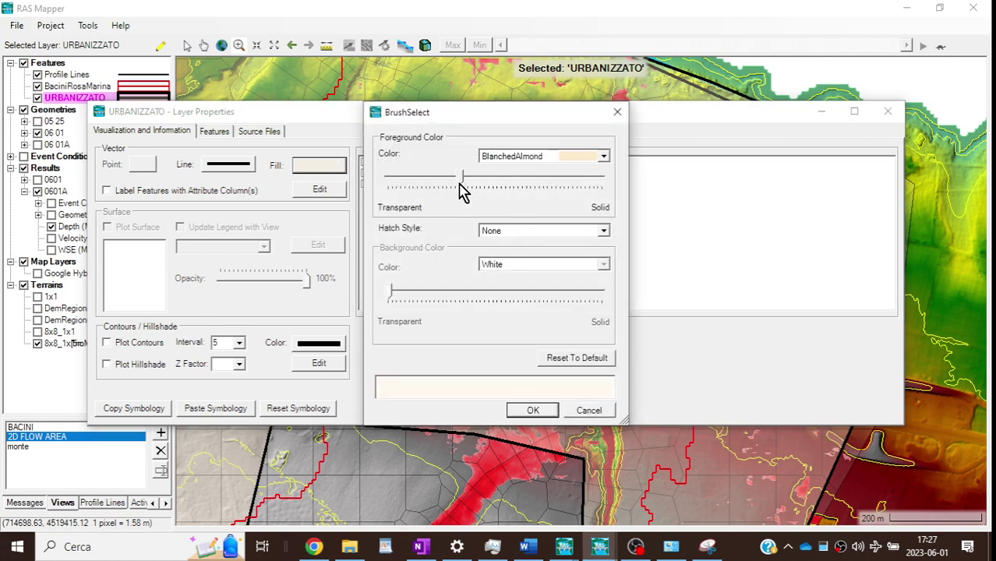
click(537, 409)
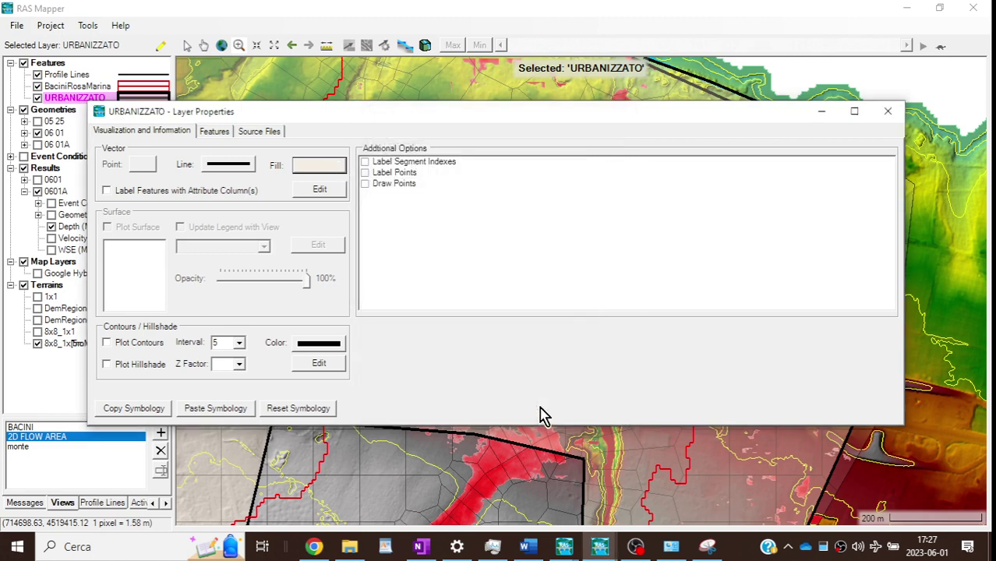
click(888, 114)
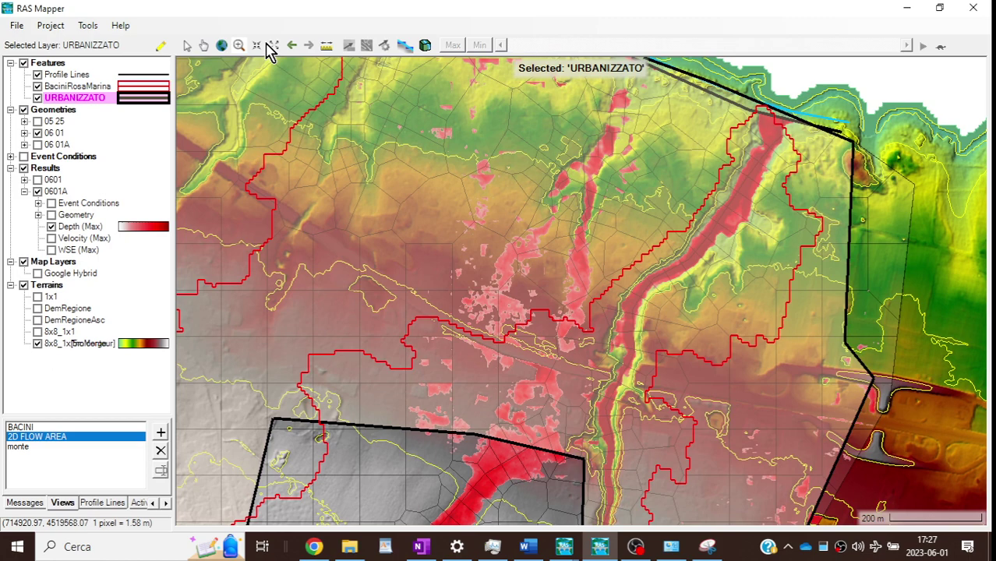
Step: Zoom out to examine where the 0601A flooding reaches the urbanized area
click(273, 45)
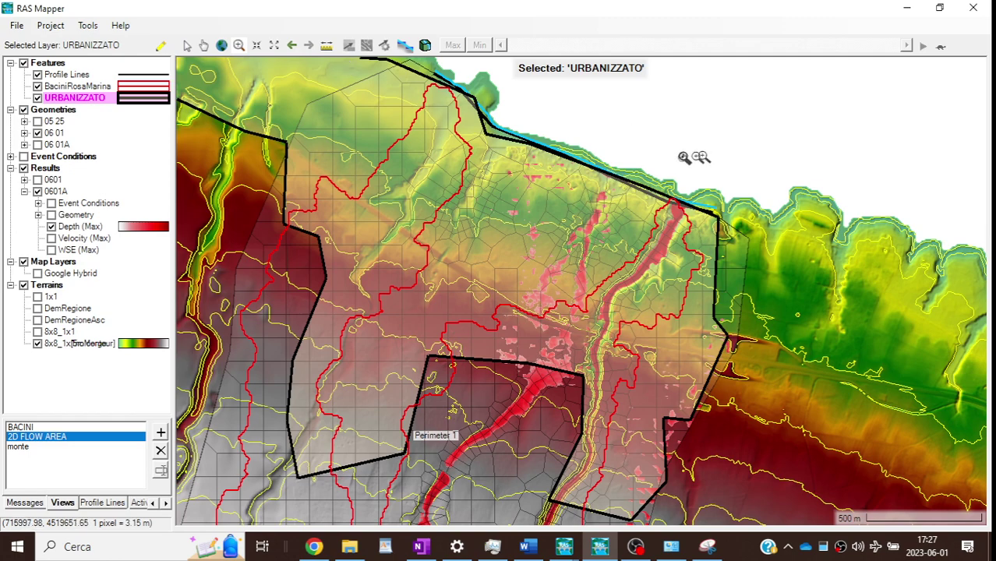
click(569, 347)
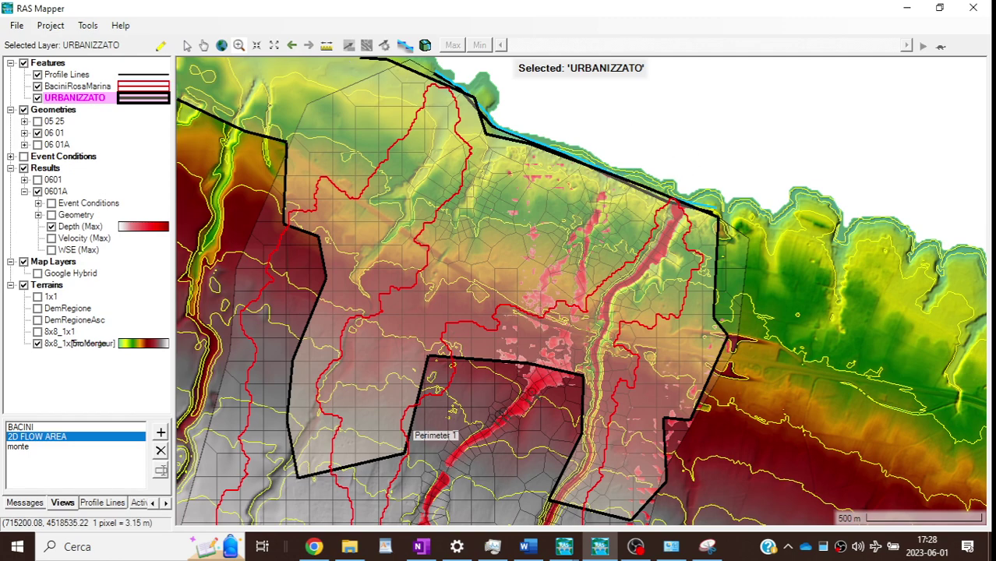
click(421, 361)
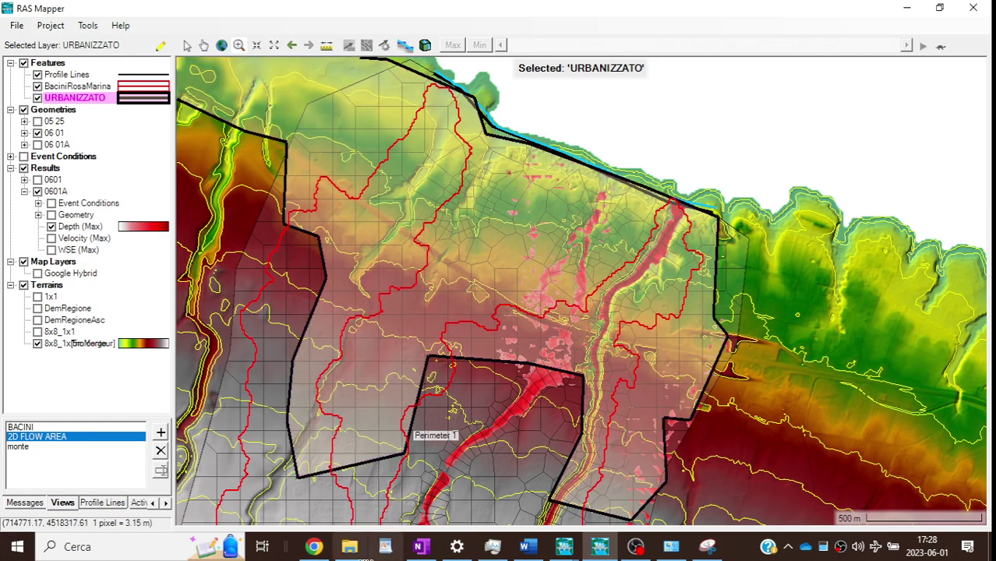
mouse_move(346, 557)
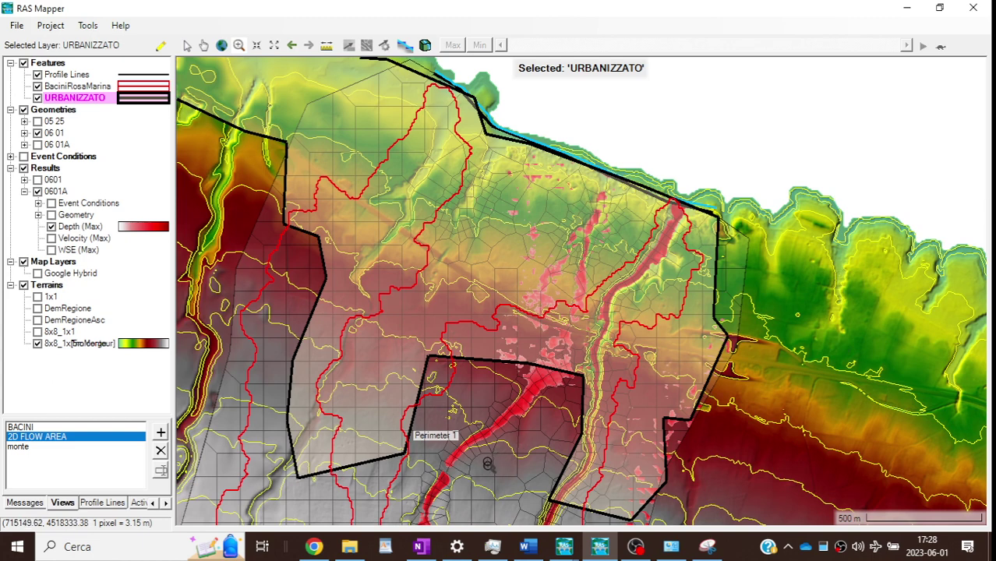
click(635, 547)
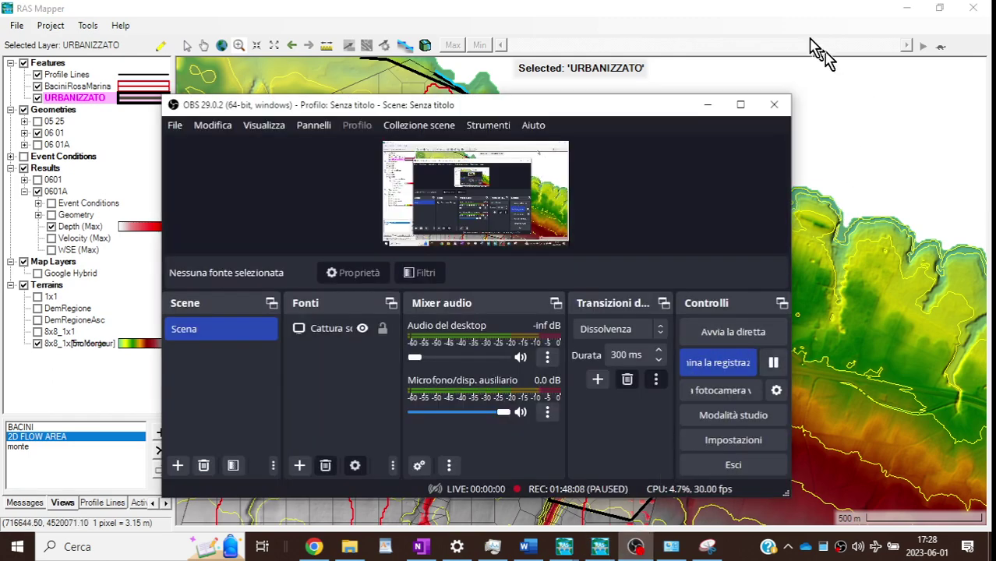
click(789, 9)
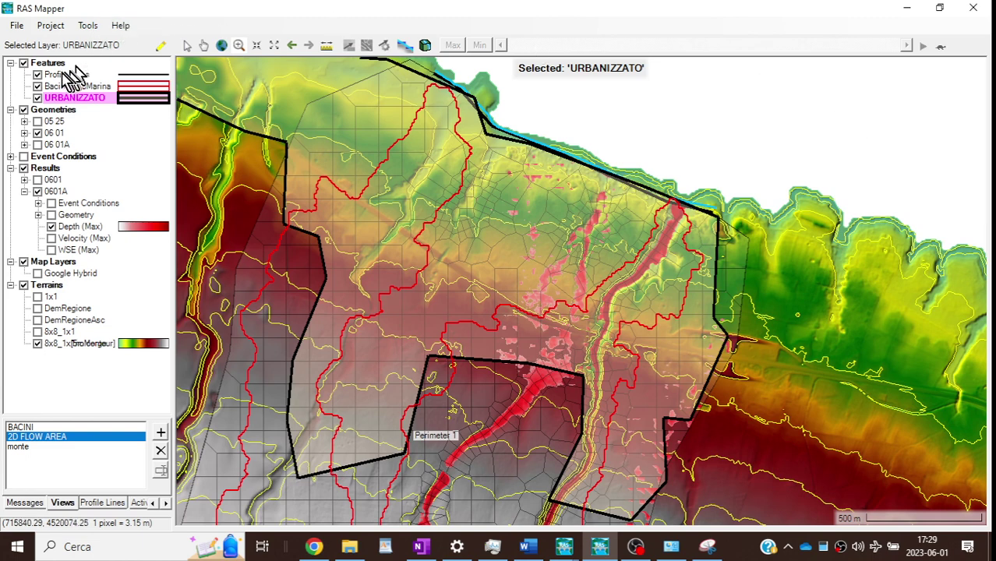
Step: Hide the URBANIZZATO layer on the map
click(37, 98)
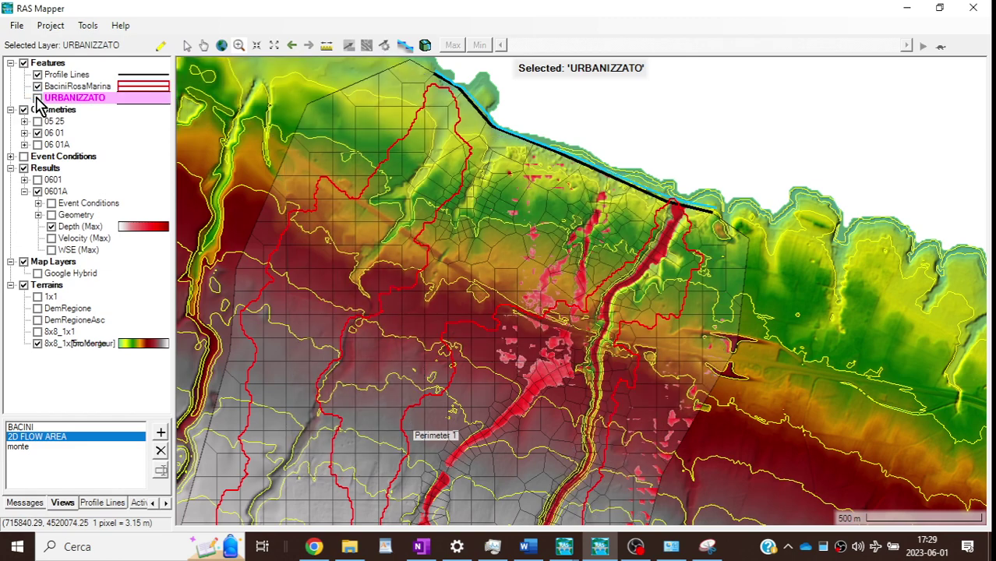